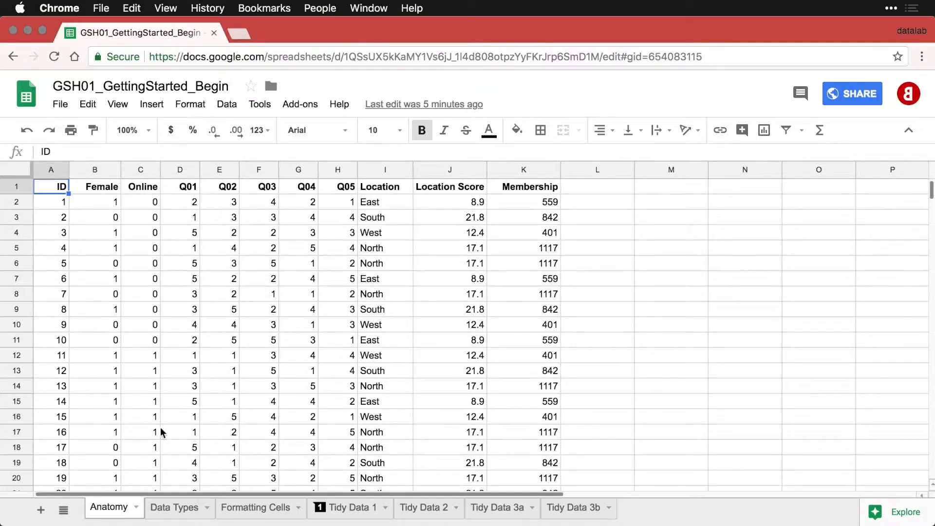
Look through the Data Types, Formatting Cells and Tidy Data 1 sheets, then return to Anatomy.
left_click(174, 511)
left_click(254, 509)
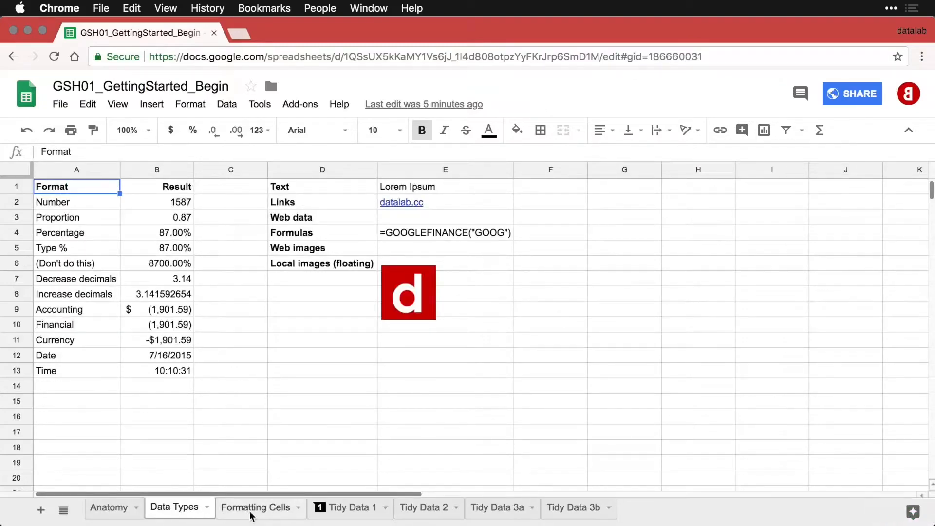
left_click(351, 509)
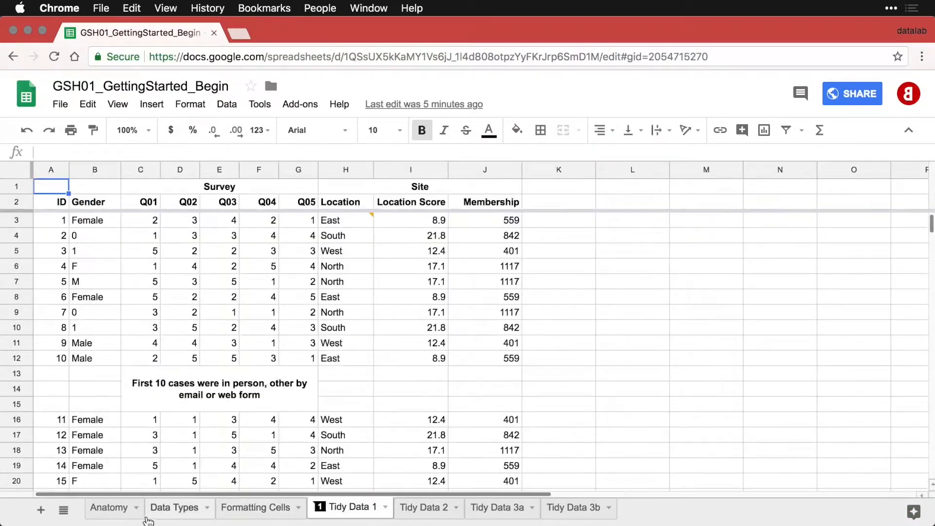
left_click(111, 510)
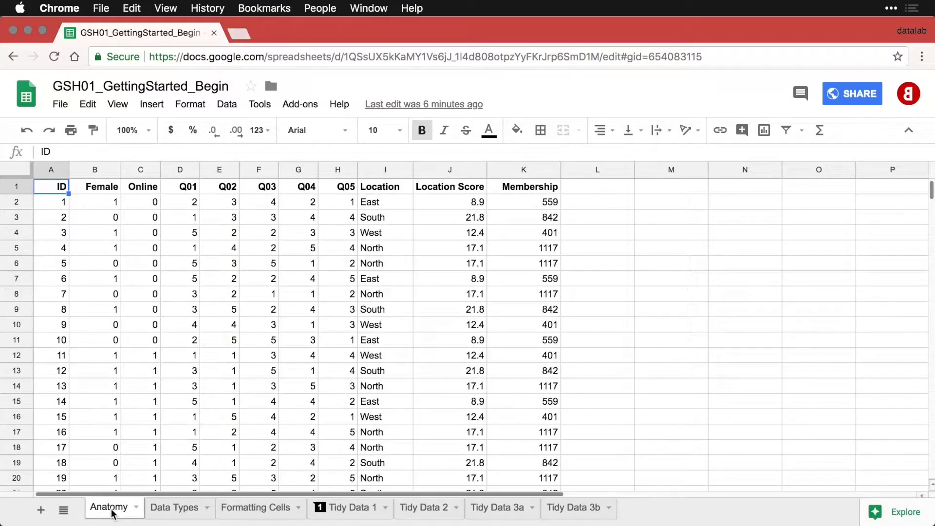
On the Anatomy sheet, select columns A, C and D, rows 1–2, then cells B2, C3, B6 and A4.
left_click(50, 171)
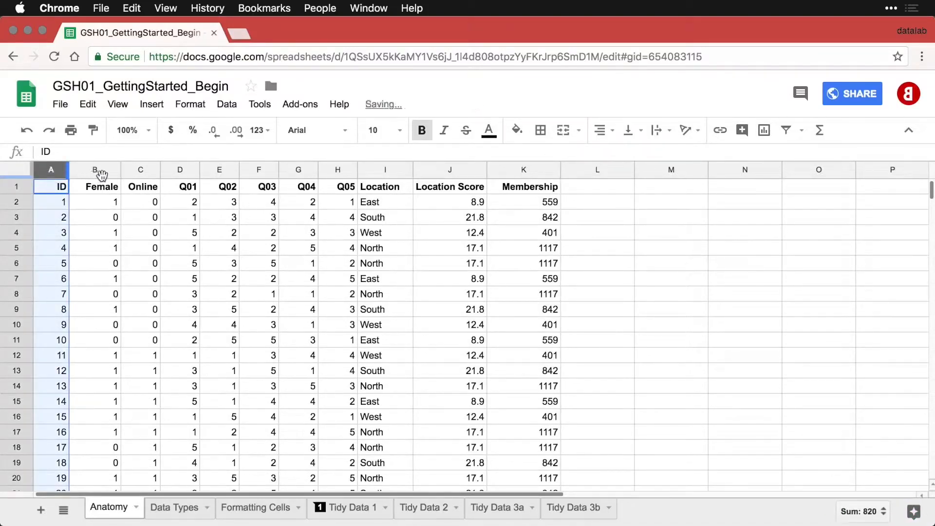
left_click(136, 170)
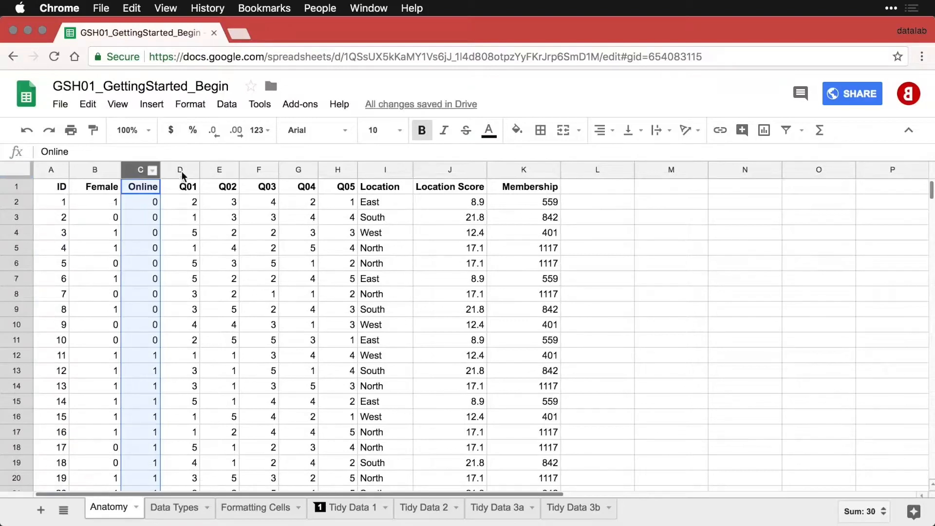
left_click(182, 170)
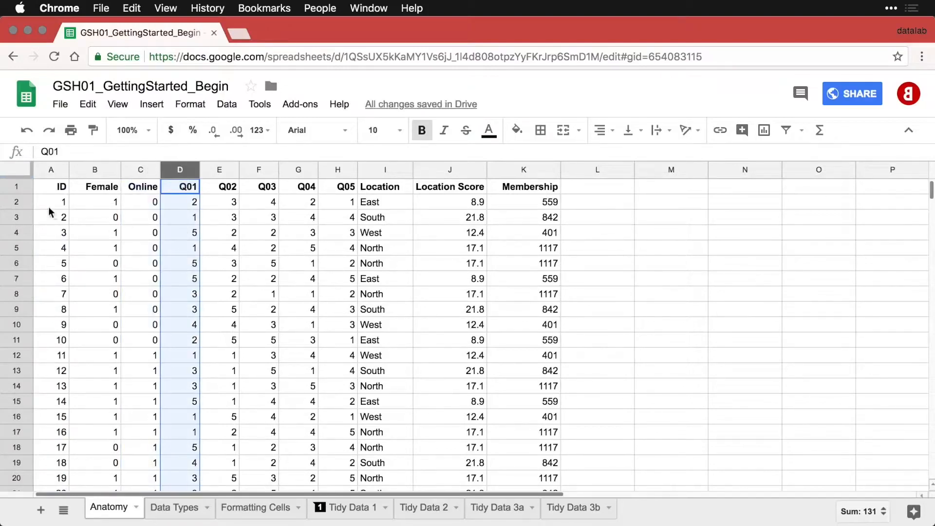
left_click(16, 190)
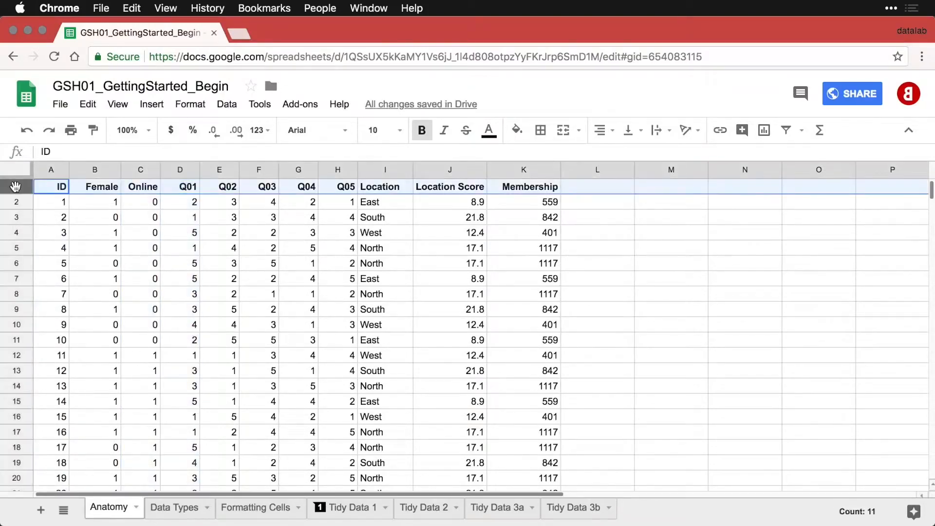
left_click(17, 202)
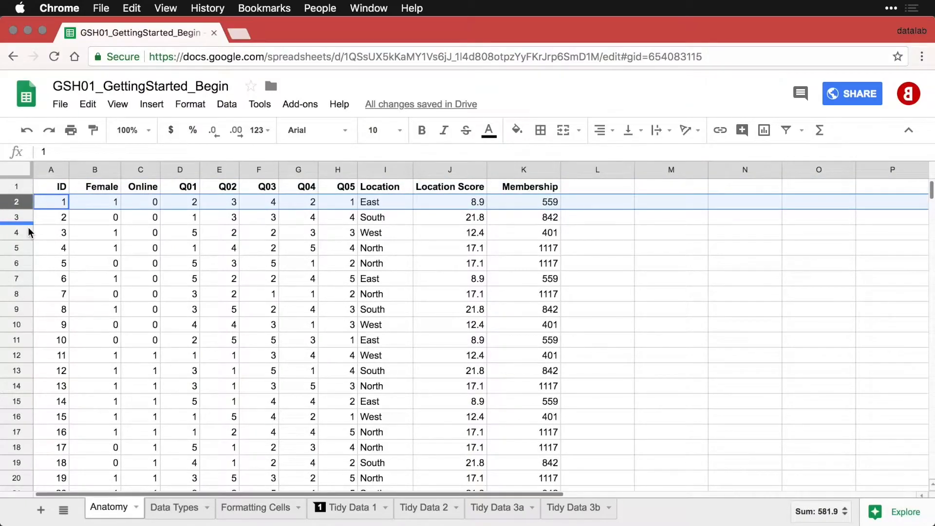
left_click(96, 204)
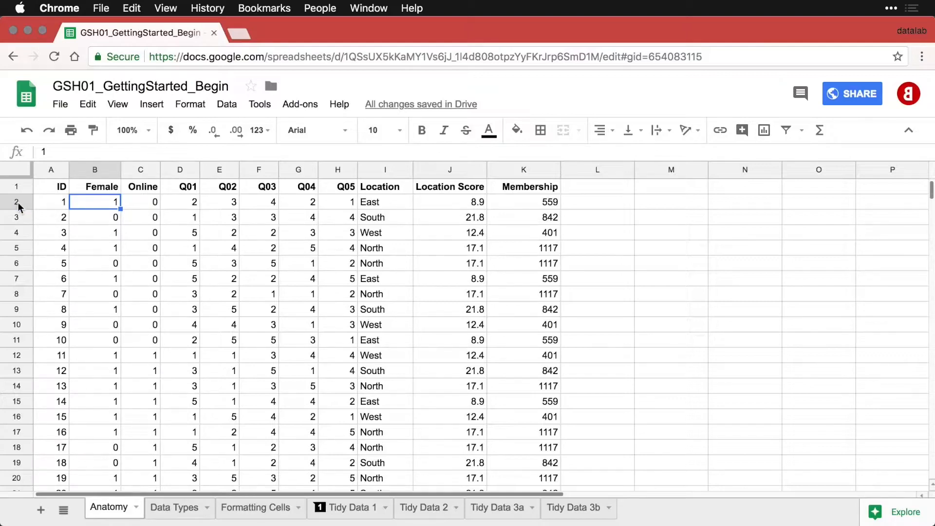
left_click(144, 221)
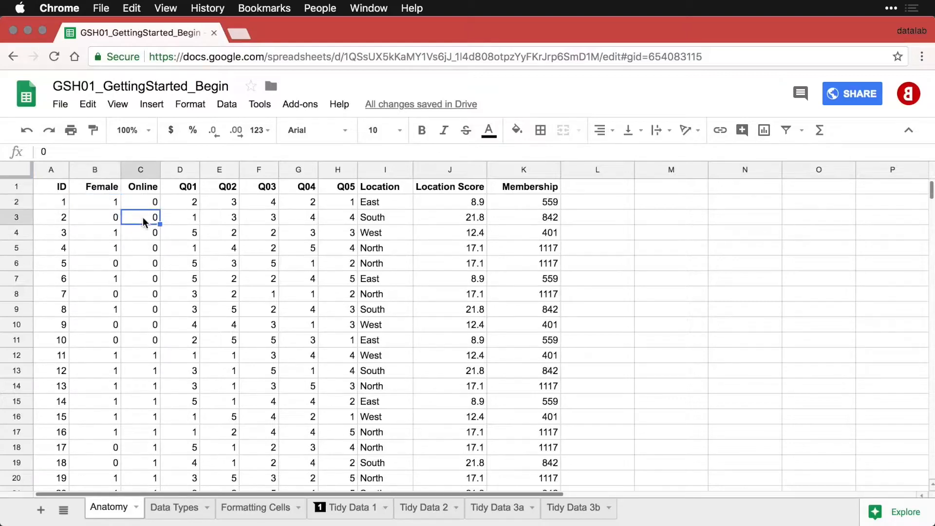
left_click(108, 264)
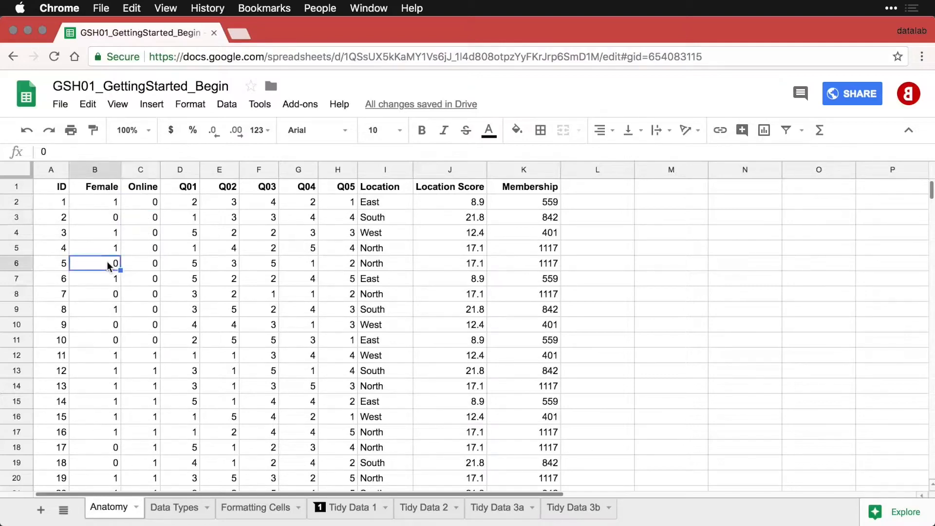
left_click(59, 233)
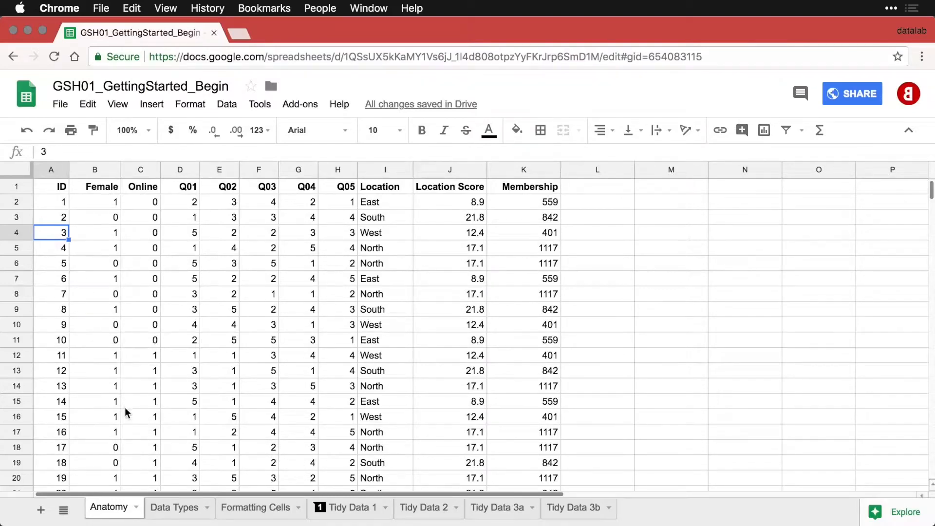
Revisit the other sheets, then colour the Anatomy tab red, remove the colour, and view the all-sheets list.
left_click(169, 510)
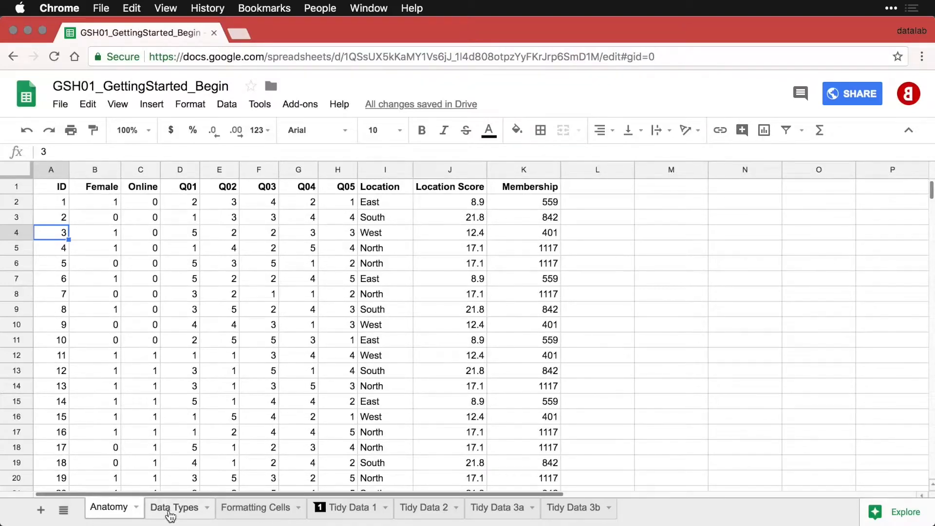
left_click(240, 512)
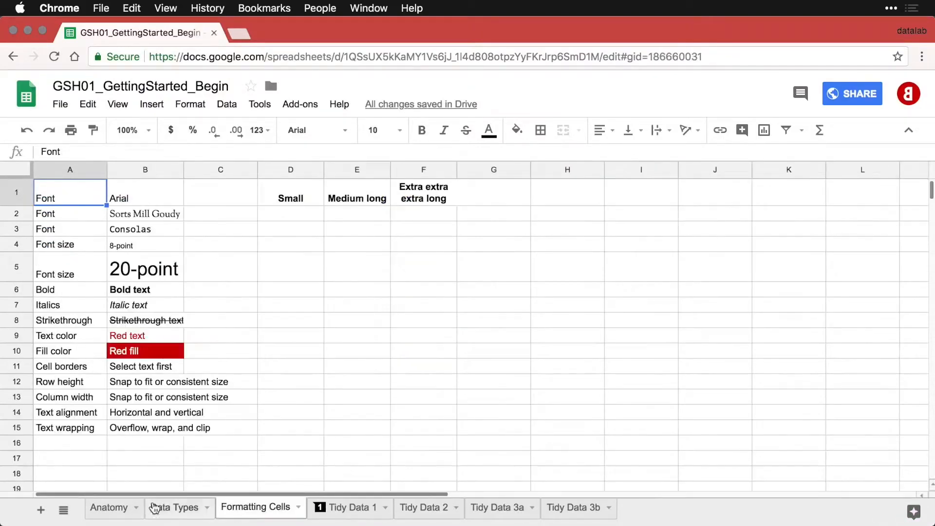
left_click(122, 515)
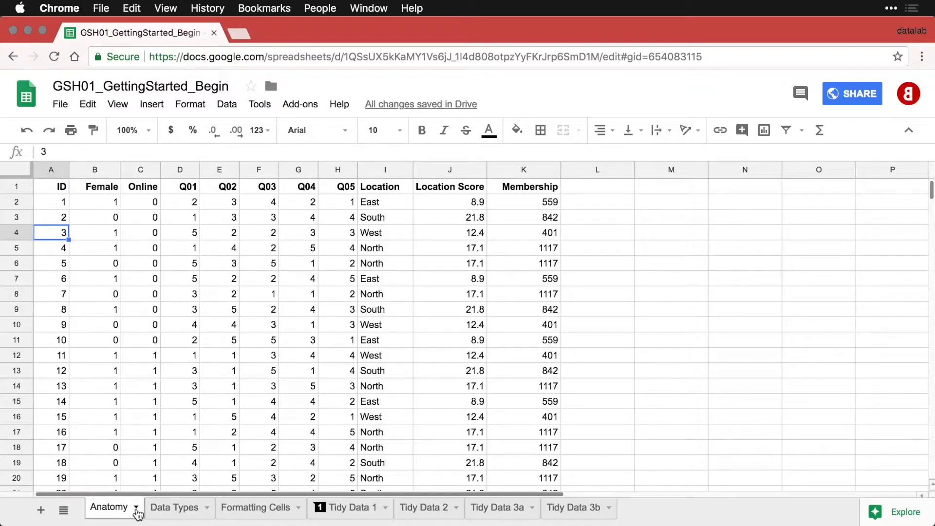
left_click(136, 508)
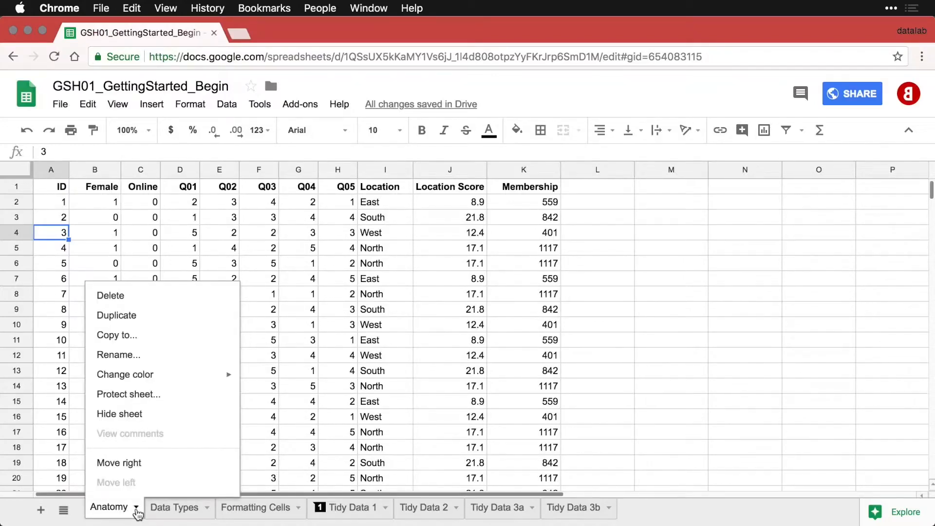
mouse_move(184, 384)
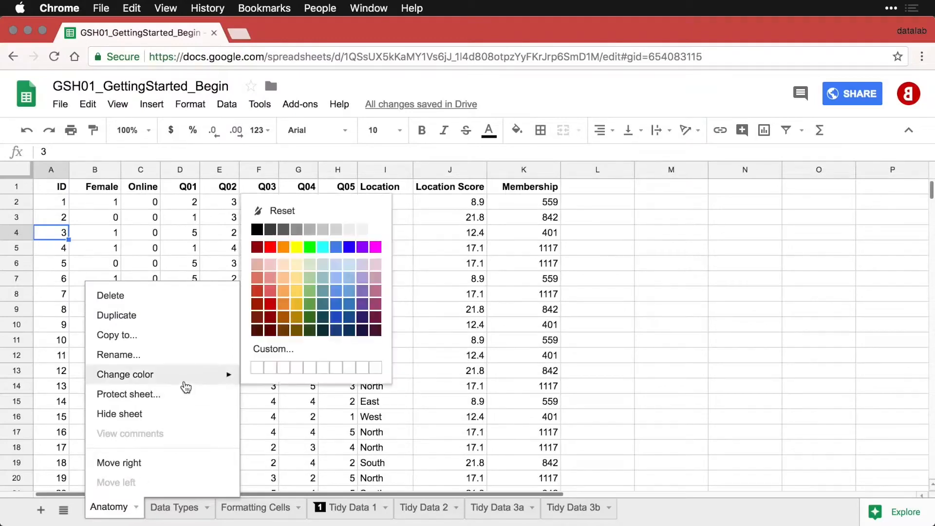
left_click(271, 247)
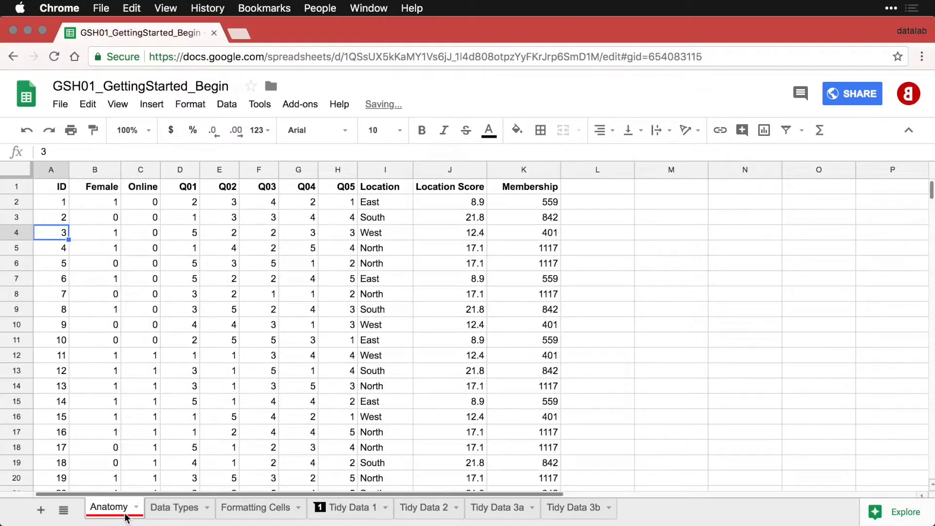
left_click(139, 510)
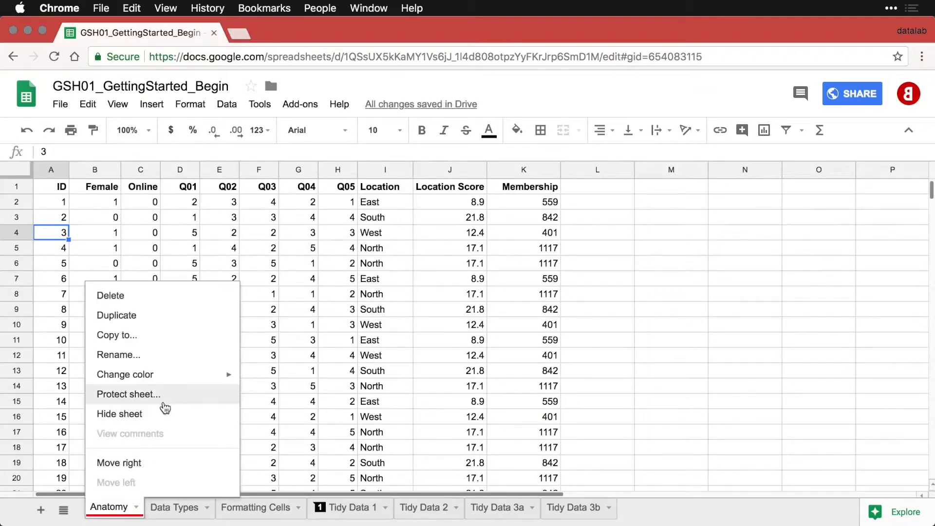
mouse_move(178, 381)
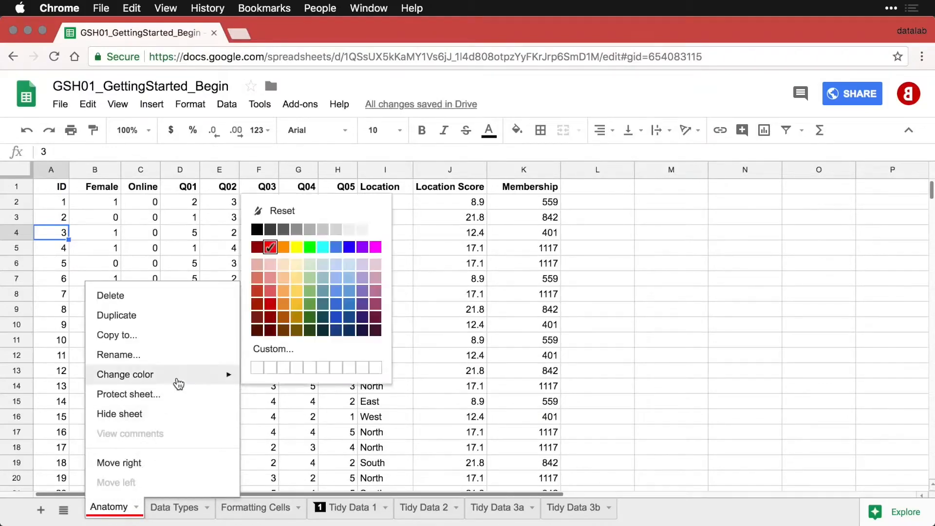
left_click(286, 210)
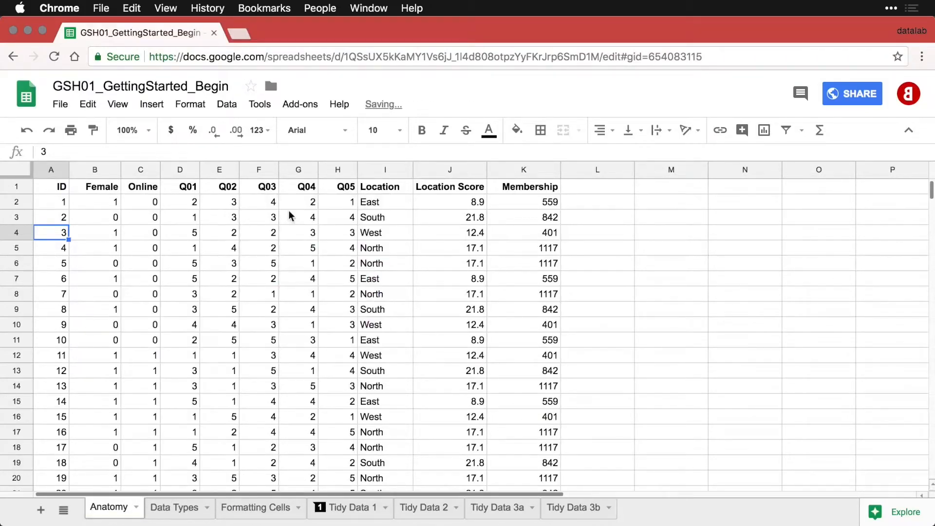
left_click(63, 510)
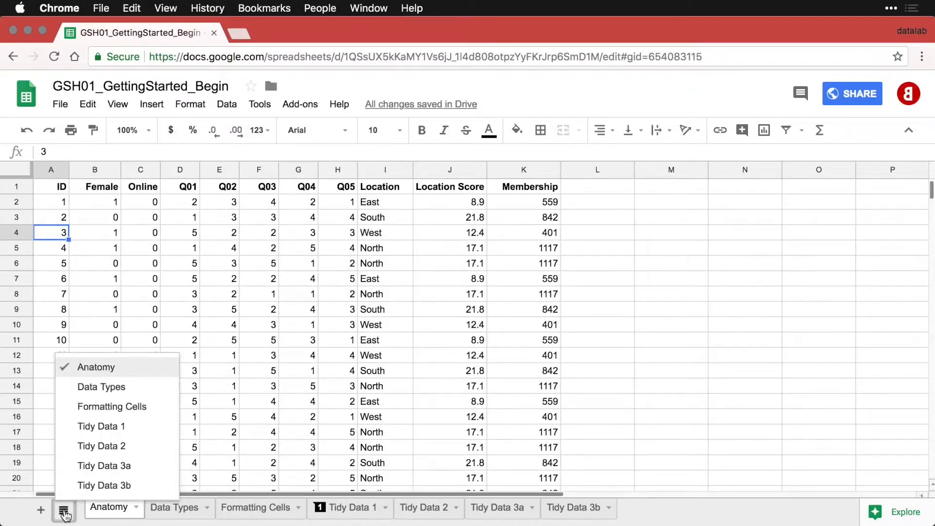
left_click(64, 512)
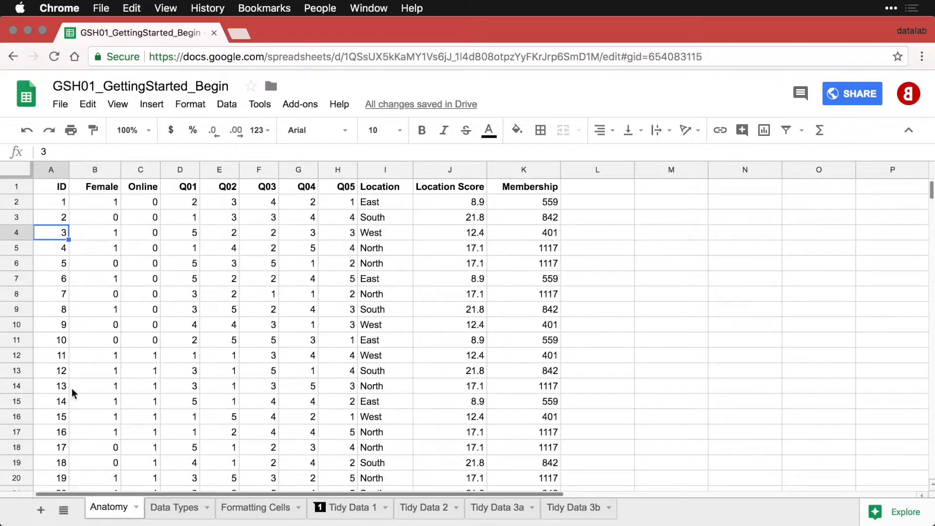
Freeze header row 1 on the Anatomy sheet so column names stay visible.
left_click(60, 188)
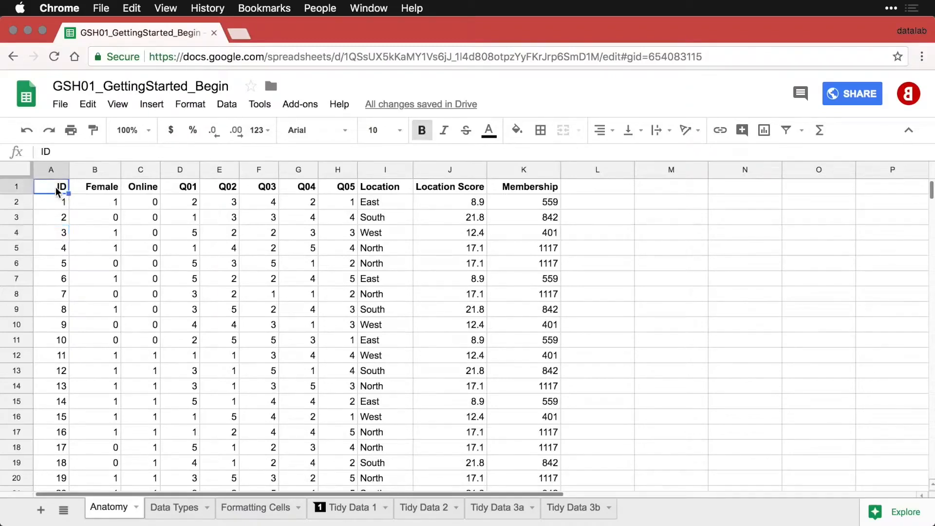
left_click(16, 187)
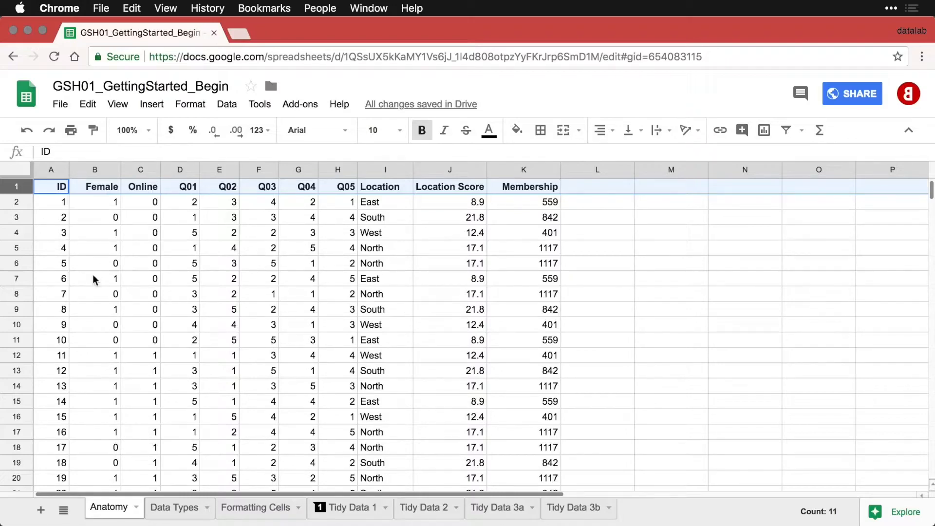
scroll(93, 275, "down", 3)
scroll(93, 275, "up", 3)
left_click(121, 106)
mouse_move(125, 129)
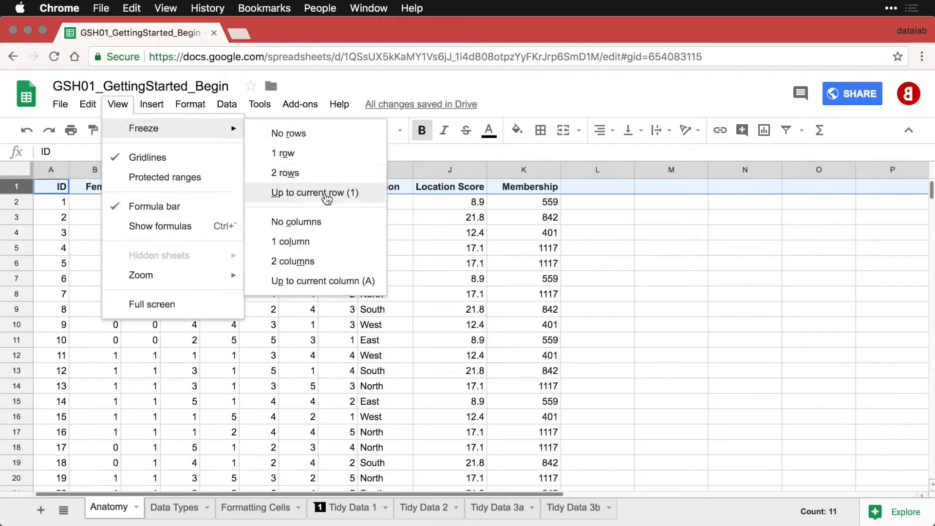
left_click(291, 329)
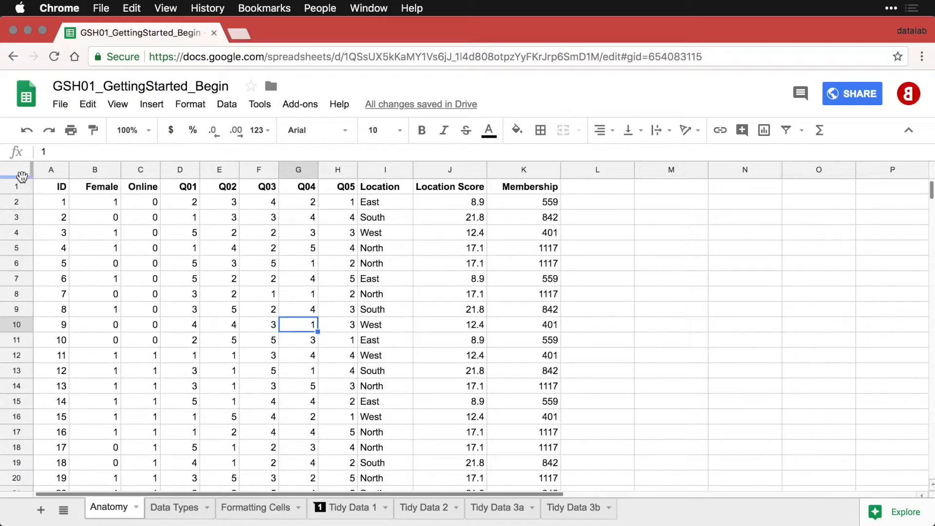
left_click_drag(22, 177, 22, 196)
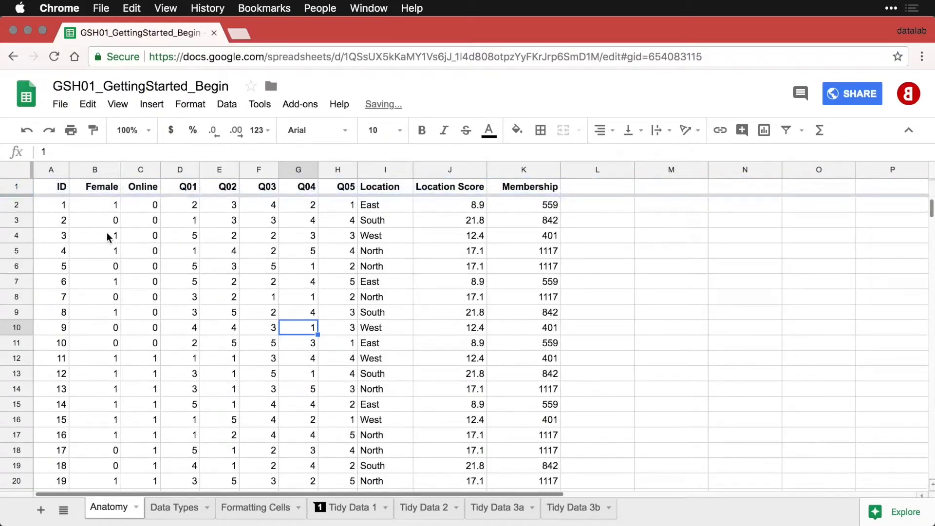
Confirm the frozen header by scrolling, then select the whole ID column A.
scroll(118, 237, "down", 3)
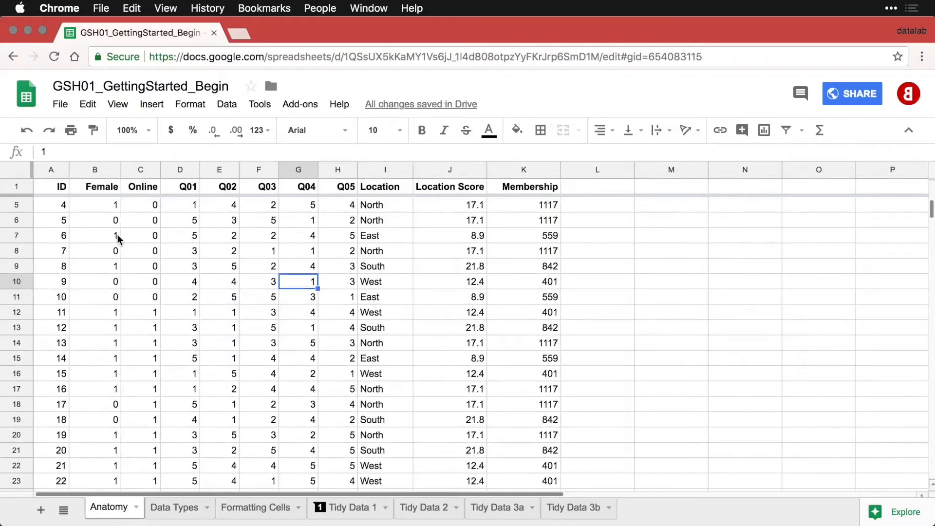
scroll(117, 234, "up", 5)
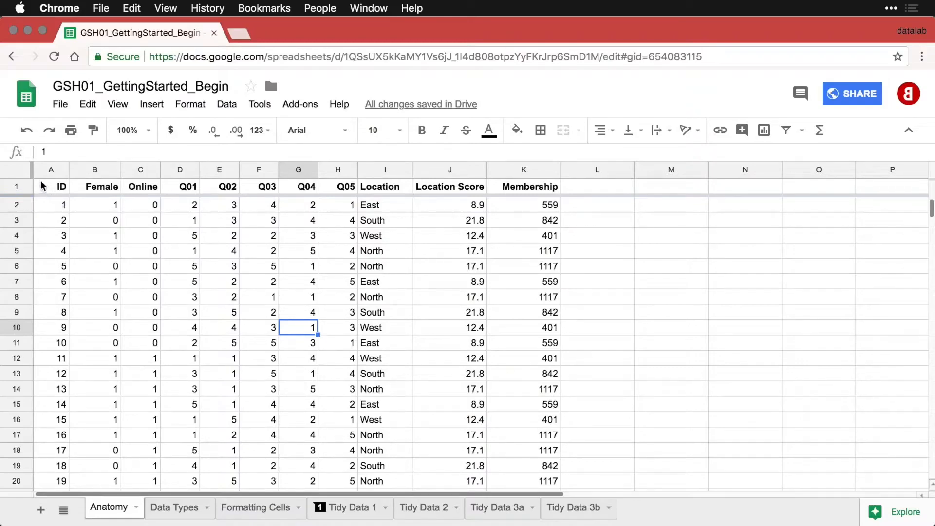
left_click(52, 208)
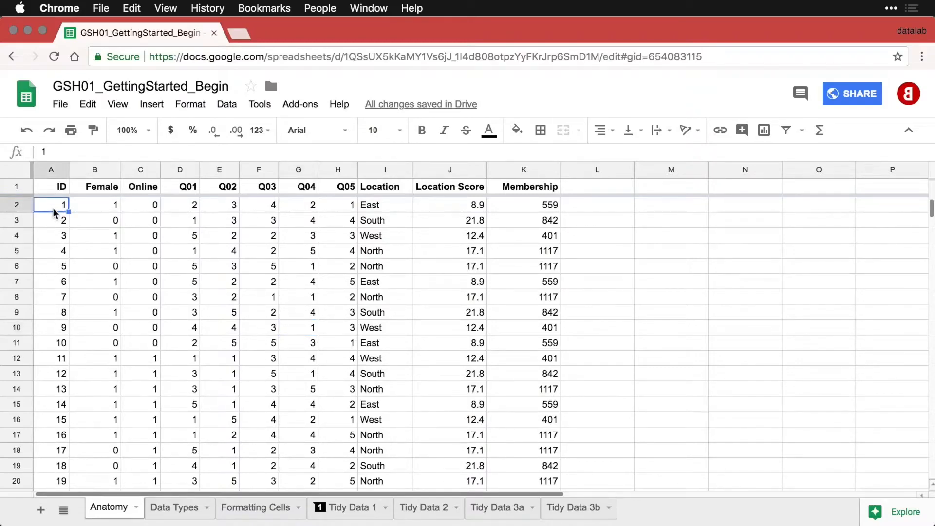
left_click(51, 170)
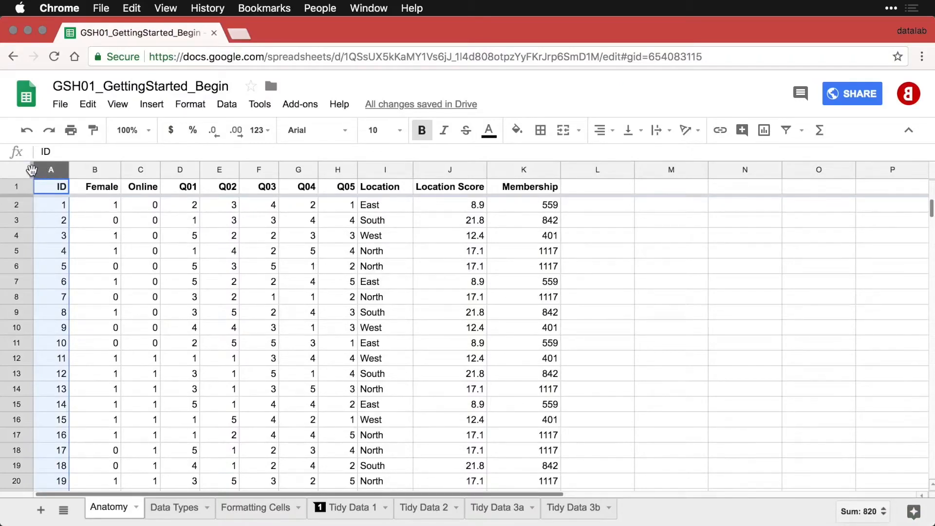
Freeze column A (ID), check it stays put while scrolling sideways, then click A1.
left_click_drag(32, 170, 63, 172)
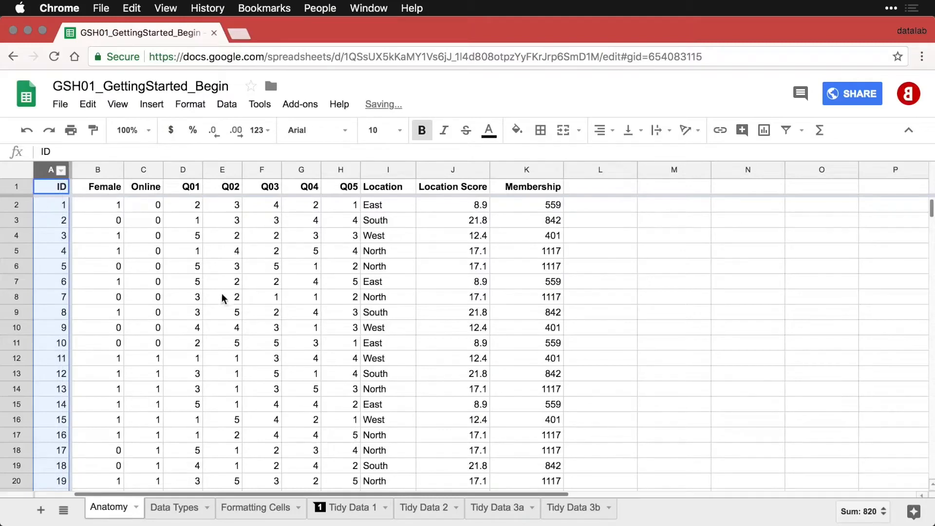
scroll(221, 293, "right", 5)
scroll(221, 293, "left", 5)
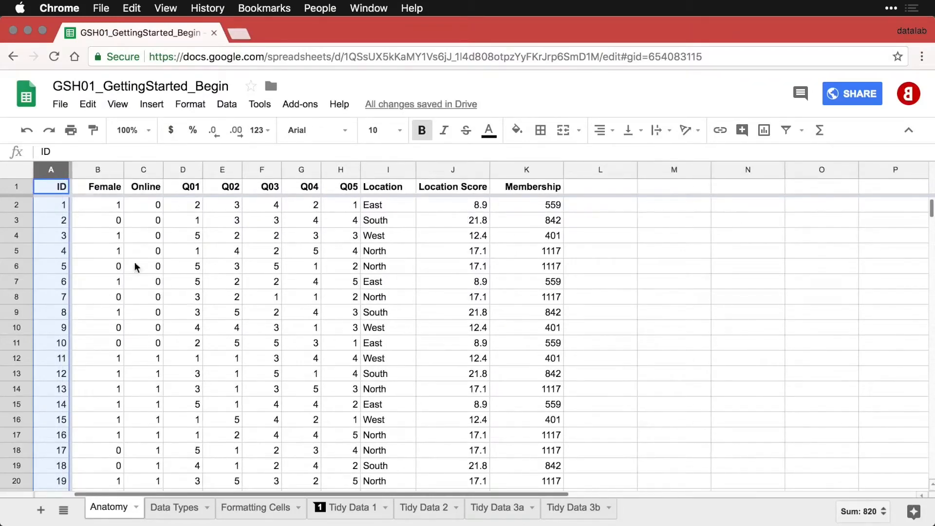
left_click(53, 190)
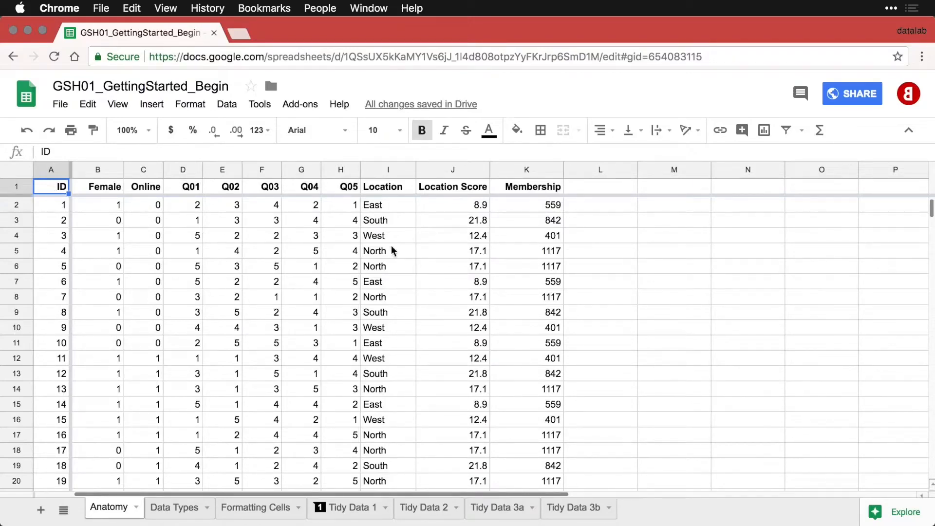
Sort the whole sheet A→Z by the Location Score column.
left_click(482, 172)
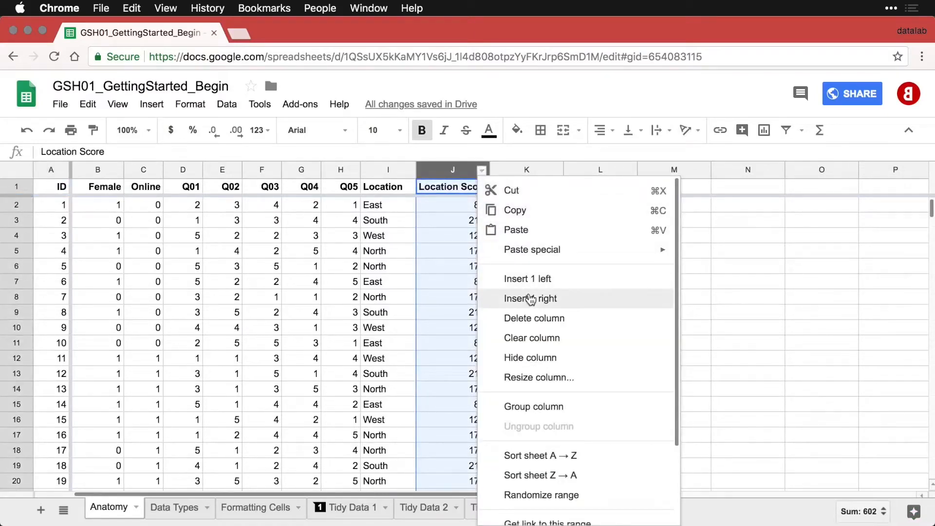
scroll(530, 298, "down", 3)
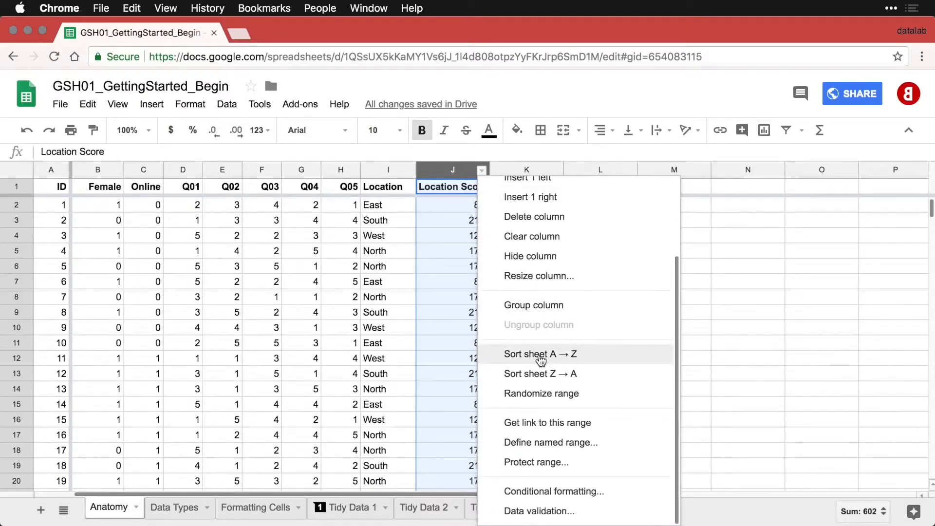
left_click(541, 354)
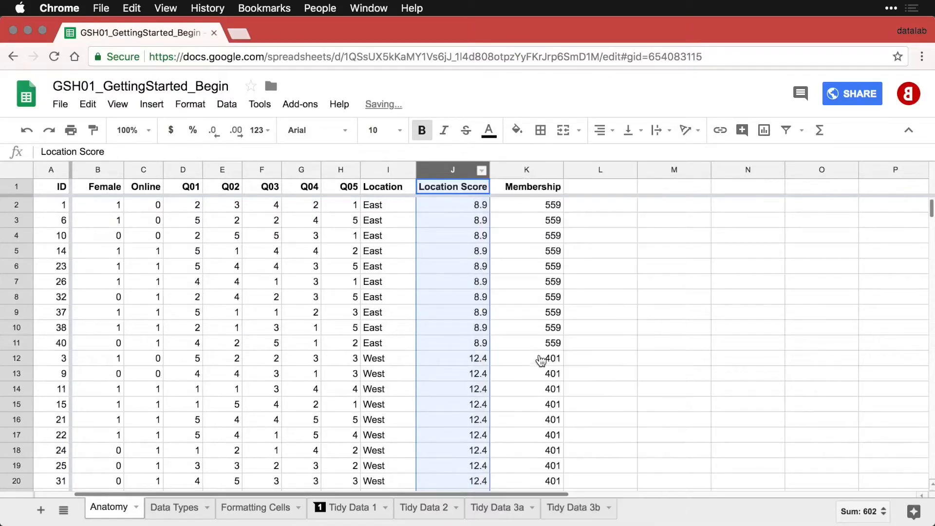
left_click(410, 370)
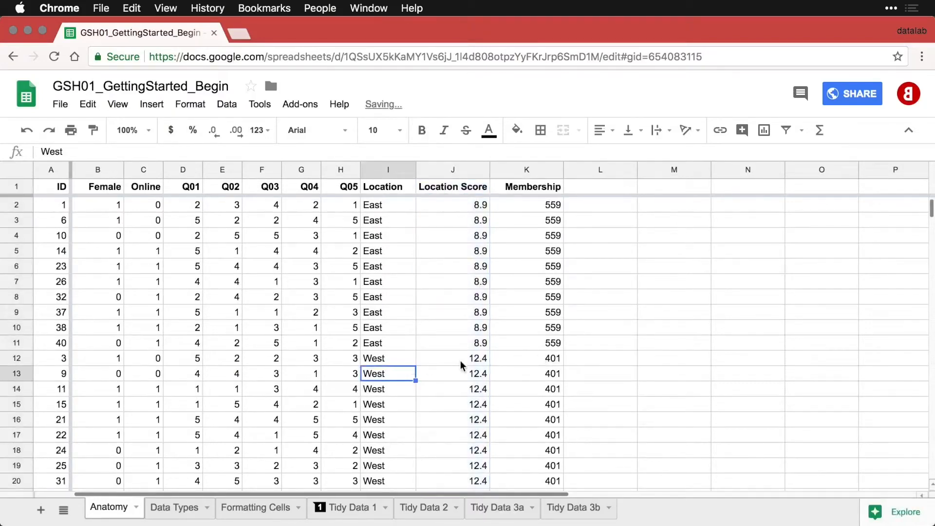
scroll(460, 360, "down", 3)
scroll(461, 364, "down", 2)
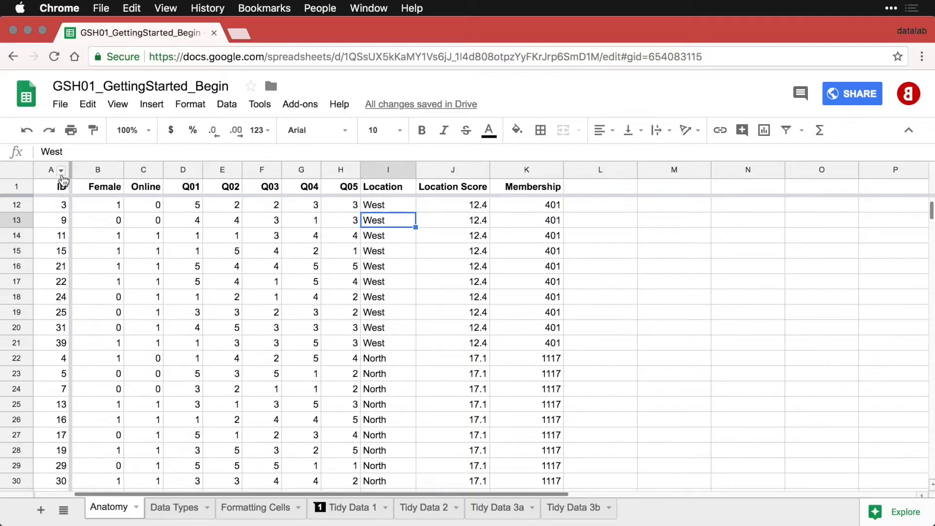
Re-sort the sheet by ID ascending and select Membership values K12:K20, summing to 7513.
left_click(62, 170)
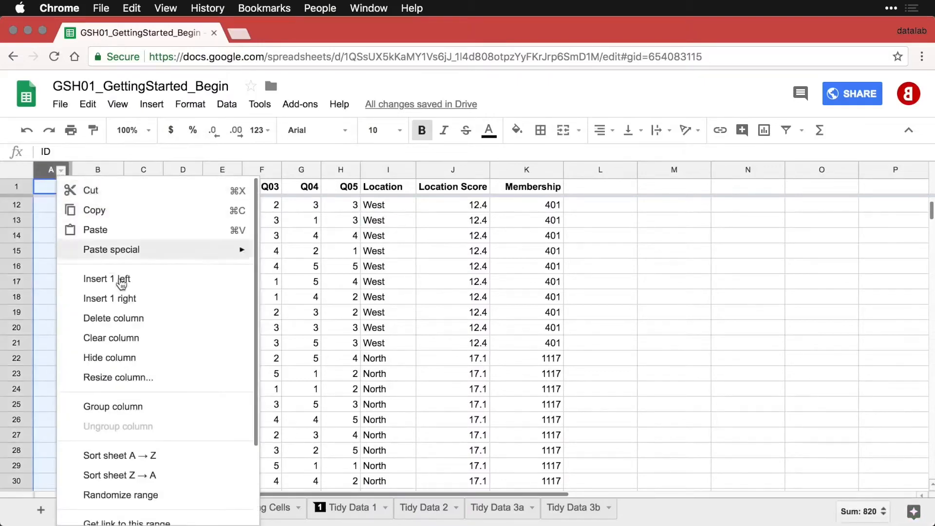
left_click(148, 457)
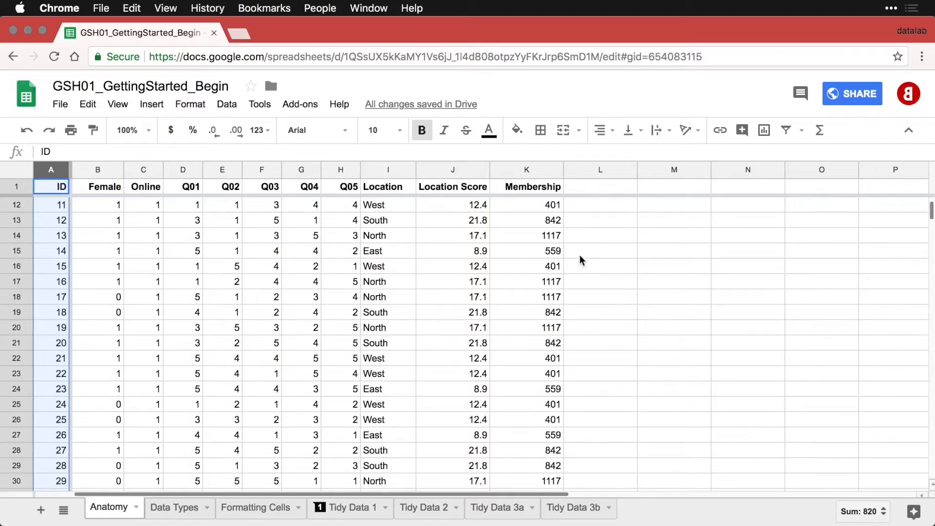
left_click_drag(537, 205, 535, 339)
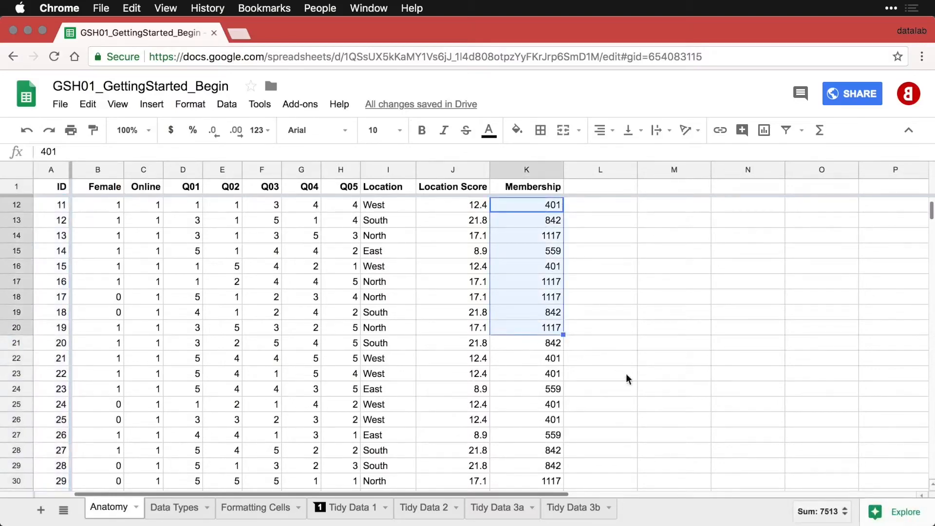
View the average, minimum and maximum for the selected Membership values.
left_click(844, 520)
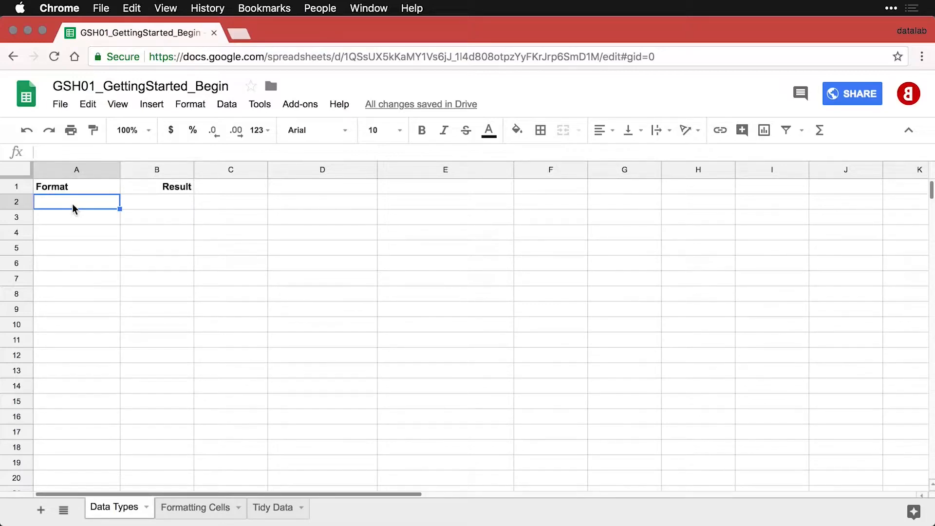
Paste the Number 1587, Proportion 0.87 and Percentage 0.87 example rows into rows 2–4.
type("Number\t1587")
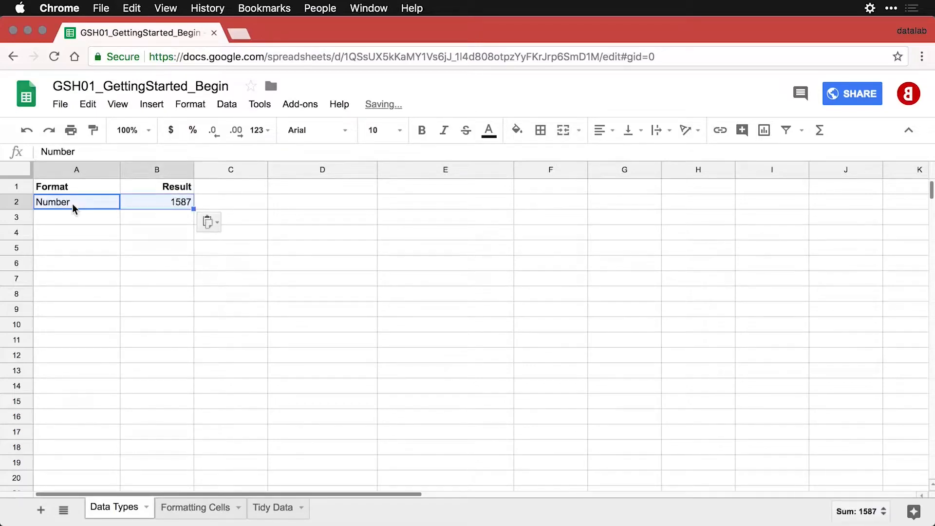
left_click(153, 200)
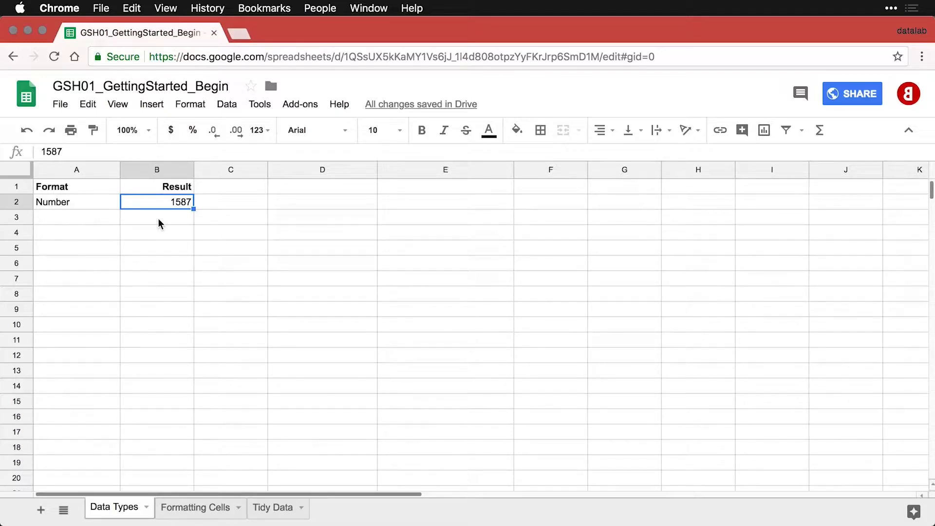
left_click(90, 217)
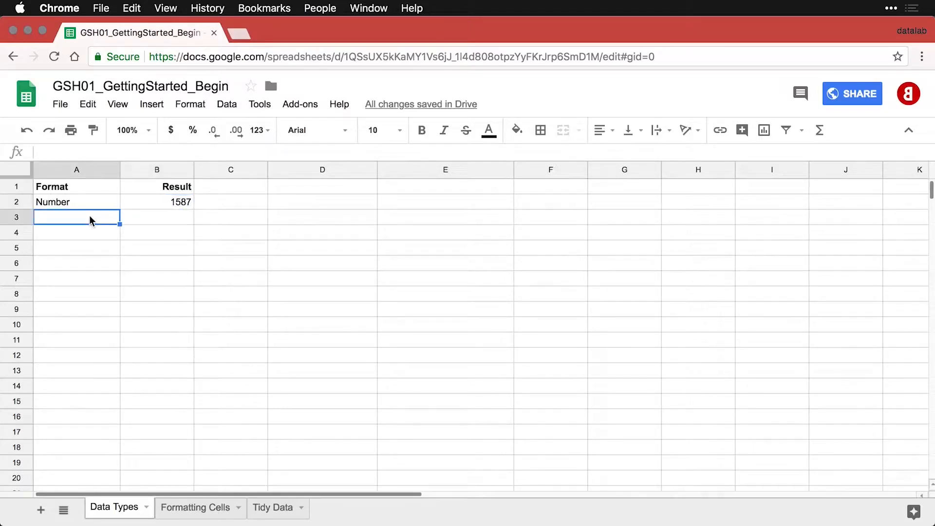
type("Proportion\t0.87")
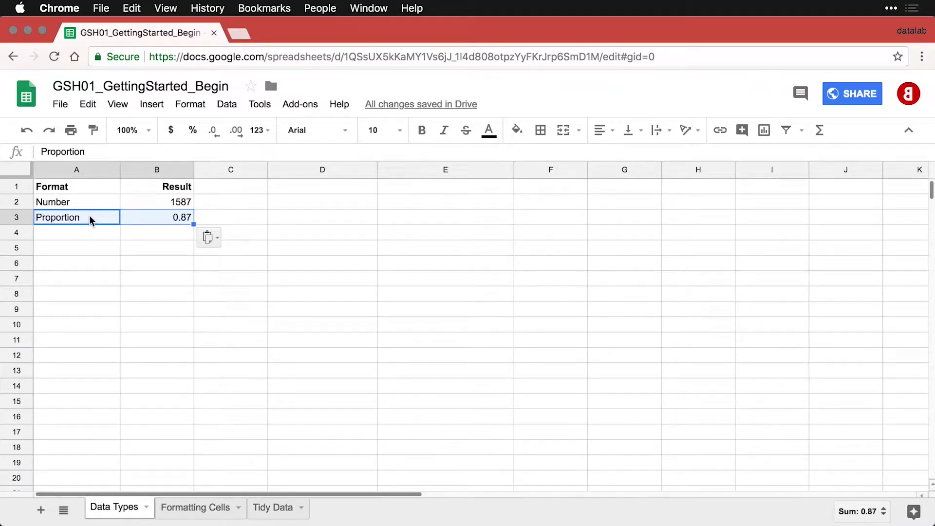
left_click(88, 232)
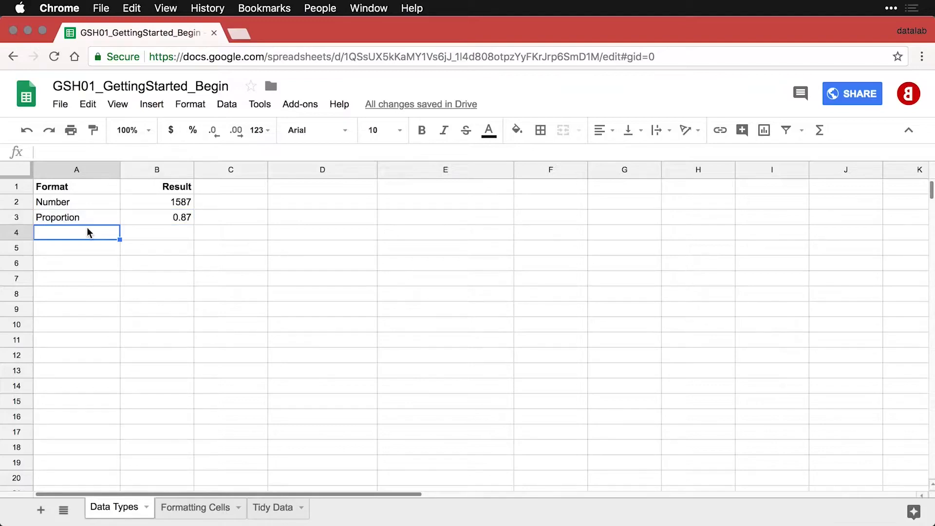
type("Percentage\t0.87")
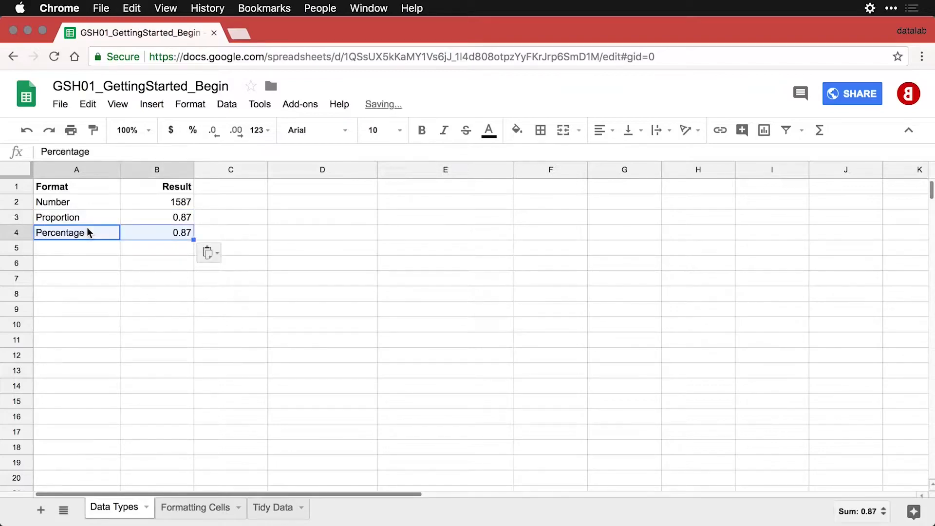
left_click(172, 232)
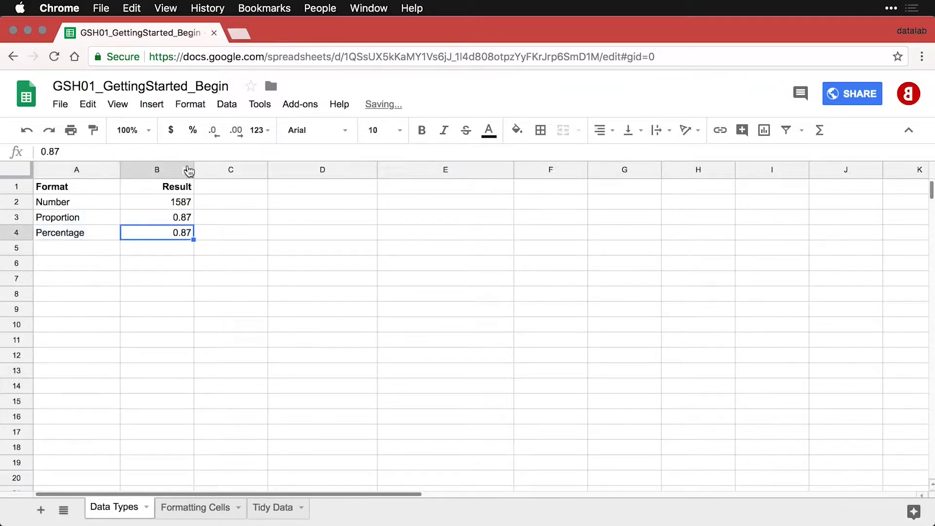
Show Percentage as 87.00% and add a Type % row with 87% entered directly.
left_click(196, 140)
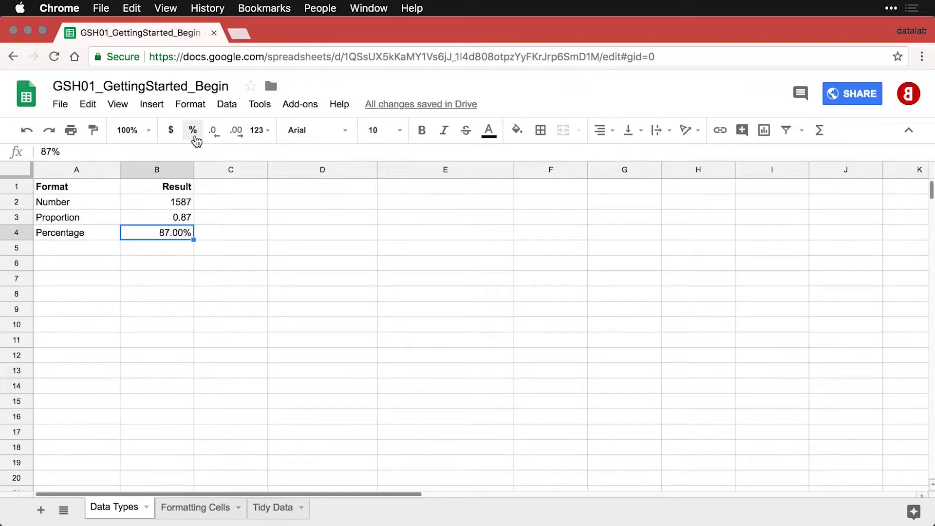
left_click(91, 252)
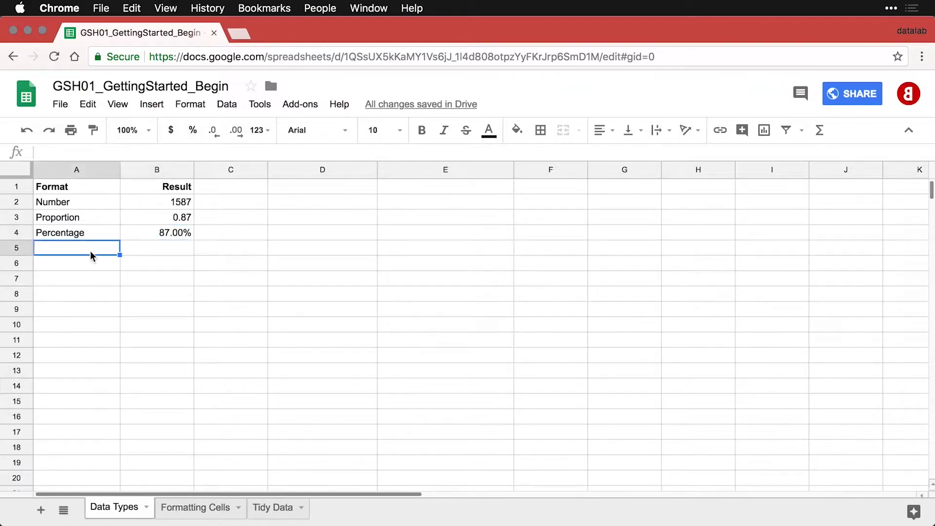
type("Type %\t0.87")
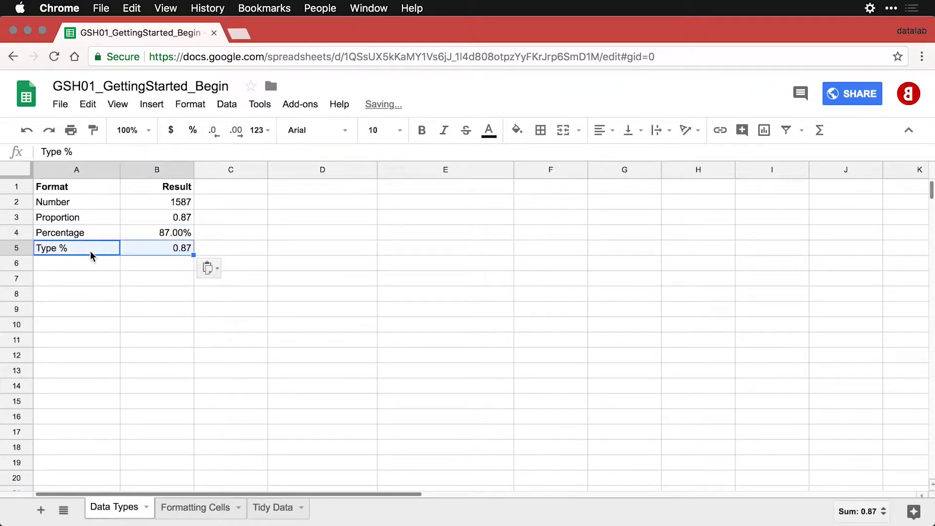
left_click(157, 252)
type("87/")
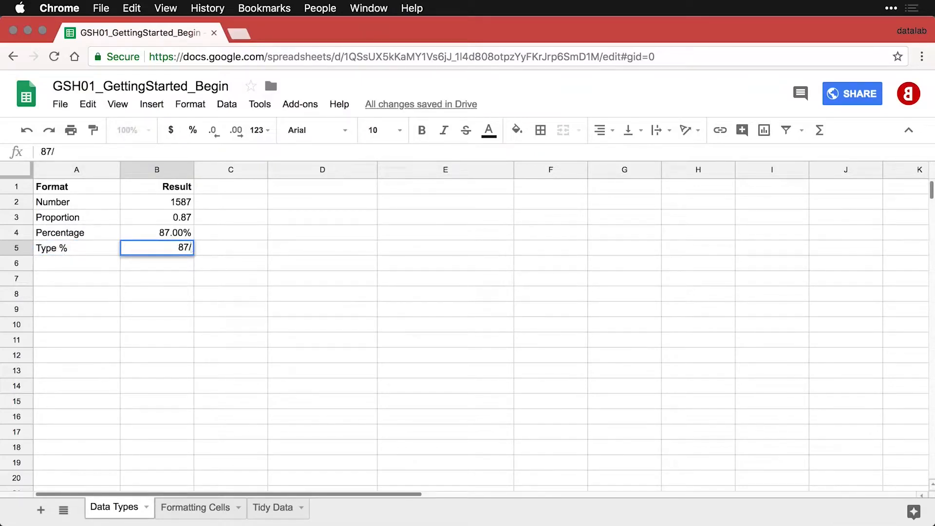
key("BackSpace")
type("%")
key("Return")
left_click(161, 248)
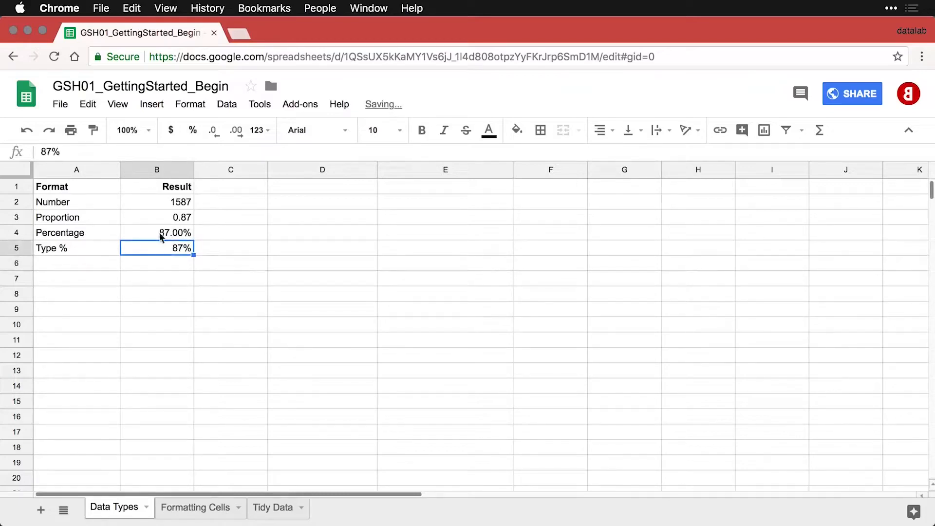
left_click(194, 131)
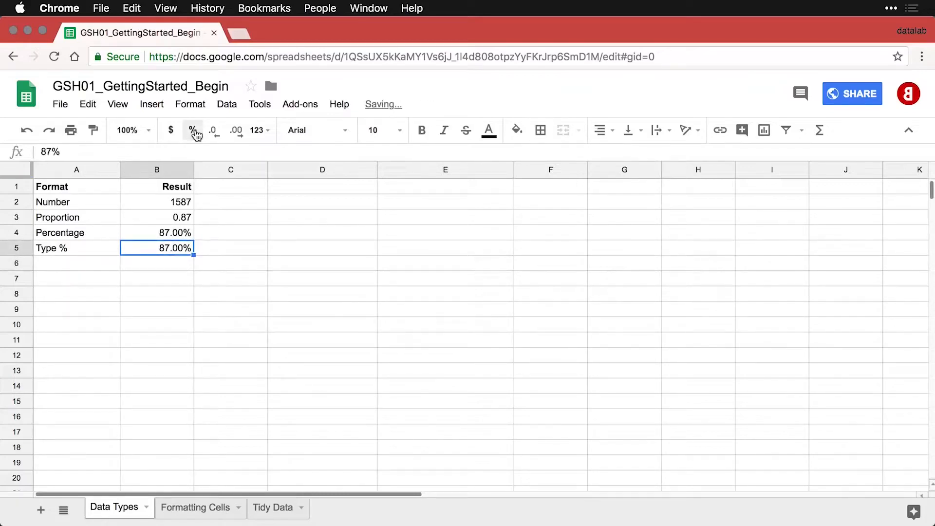
Add the (Don't do this) row in row 6, formatting 87 as percent to show 8700.00%.
left_click(82, 267)
type("(Don't do this)\t87")
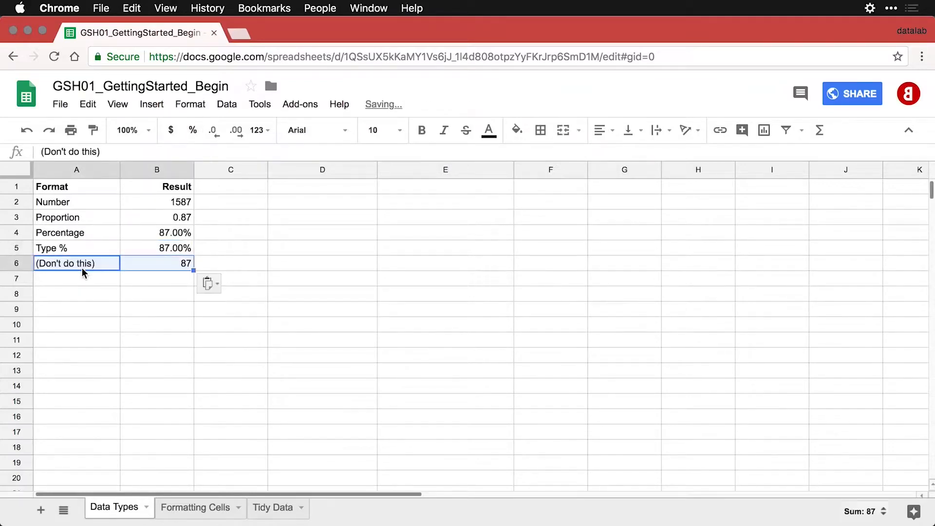
left_click(170, 262)
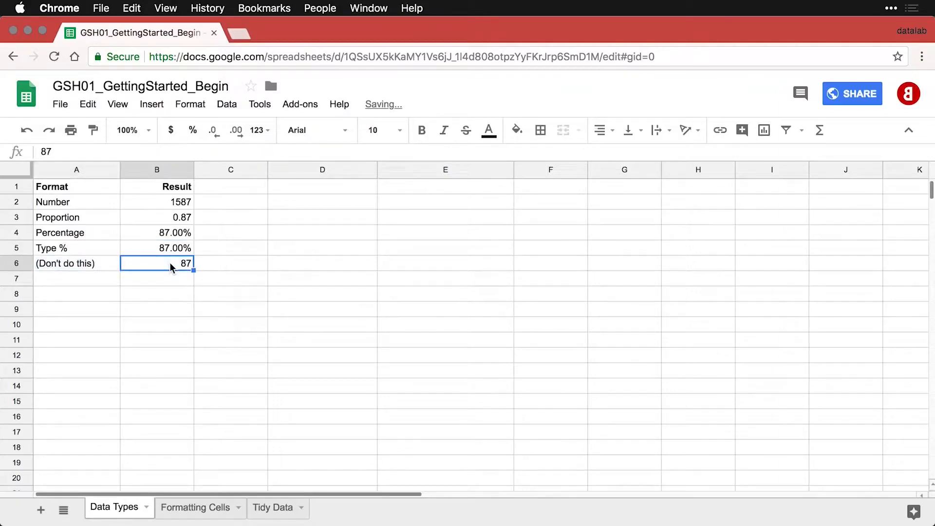
left_click(192, 131)
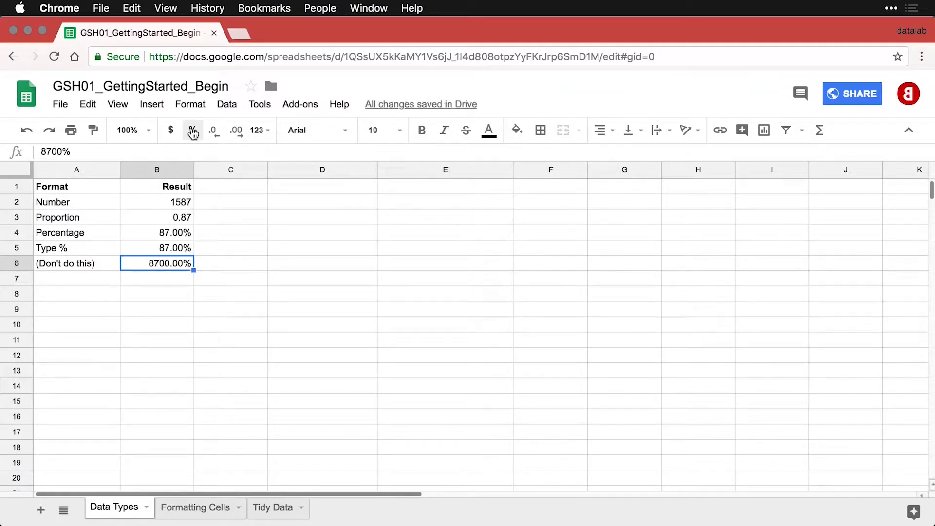
left_click(104, 278)
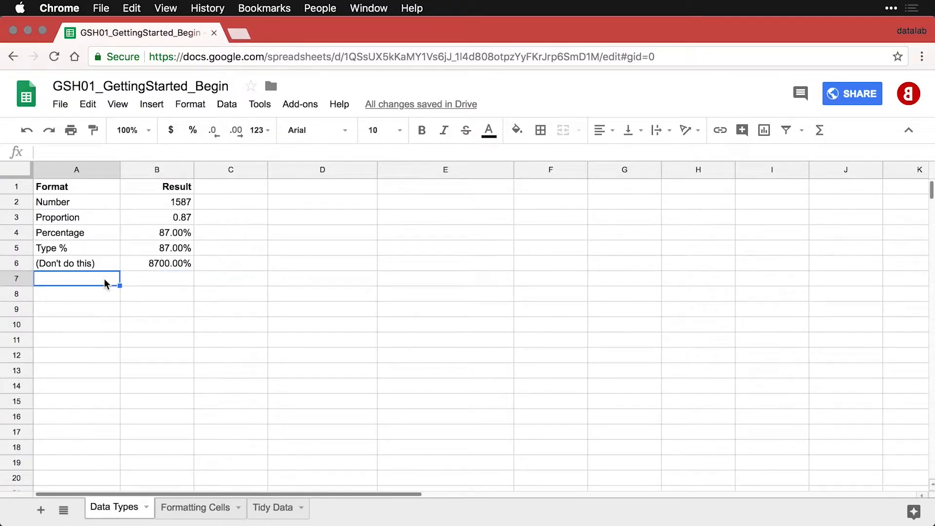
Add the Decrease decimals row in row 7, reducing pi to 3.14.
type("Decrease decimals\t3.14159")
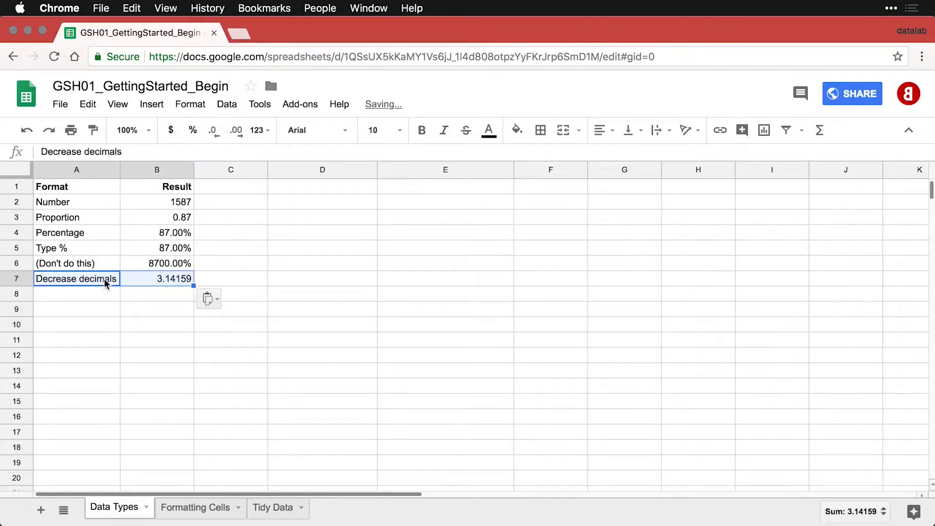
left_click(166, 280)
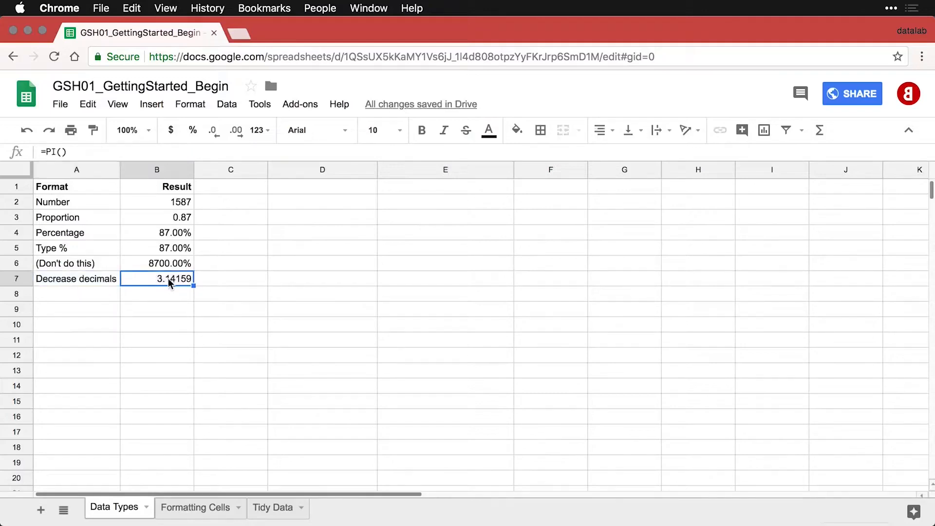
left_click(215, 133)
left_click(215, 132)
left_click(215, 132)
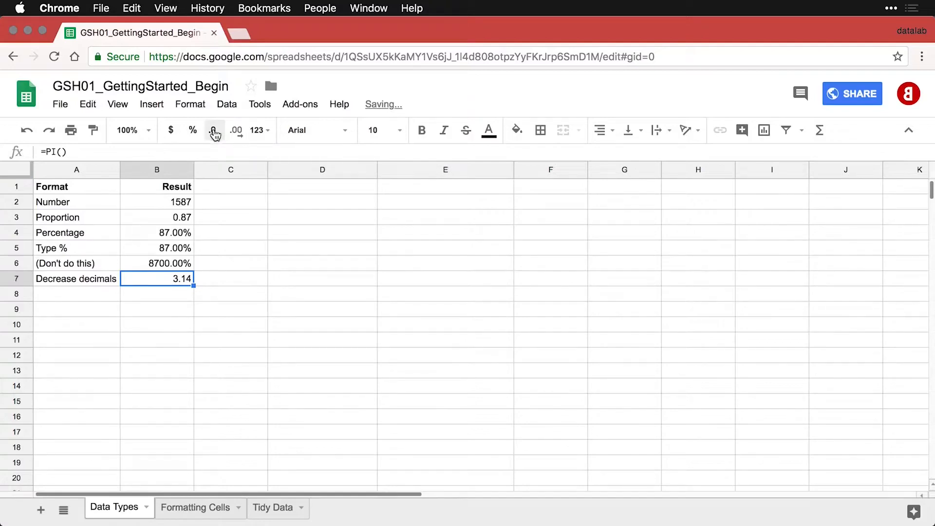
left_click(107, 294)
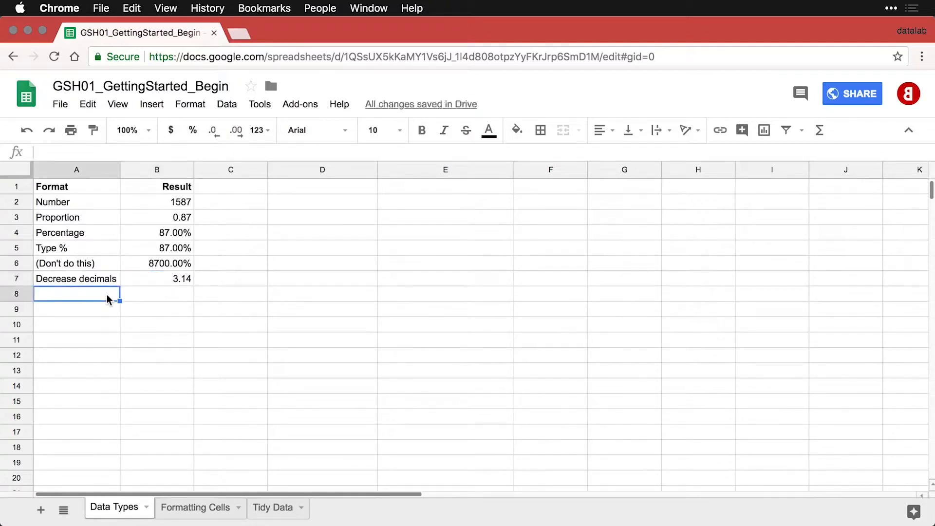
Add the Increase decimals row showing pi as 3.141592654, then paste the Accounting row.
type("Increase decimals\t3.141593")
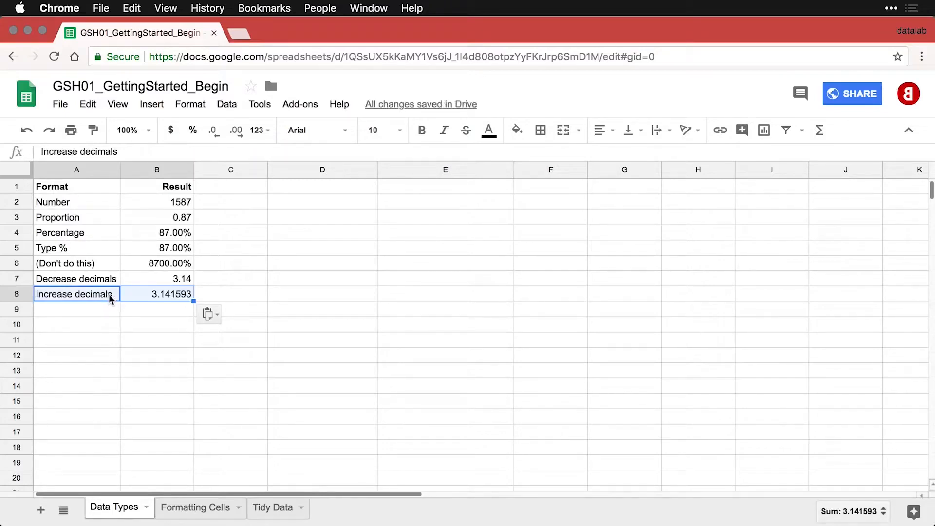
left_click(161, 293)
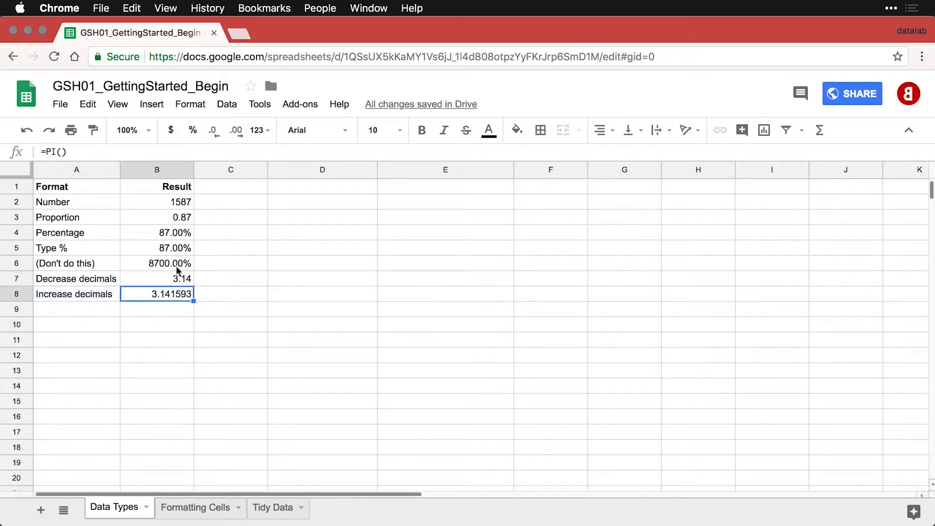
left_click(239, 136)
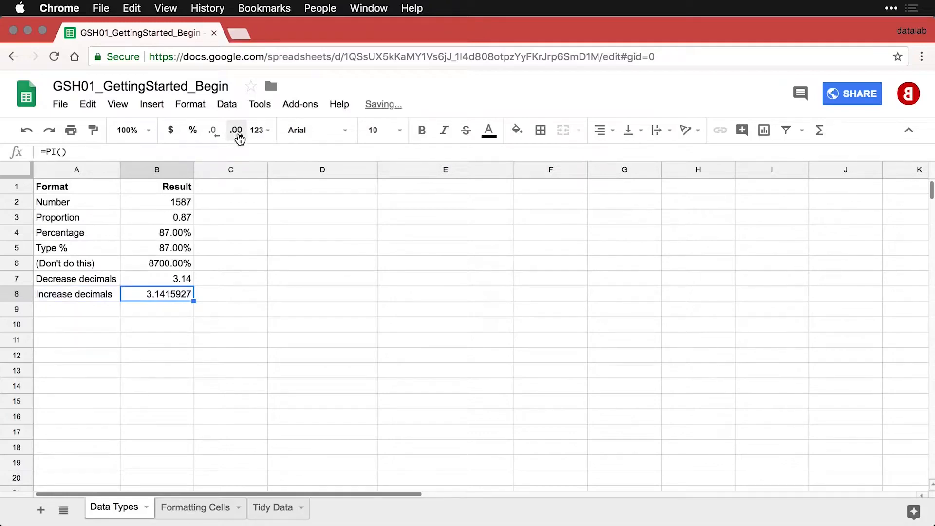
left_click(239, 136)
left_click(238, 136)
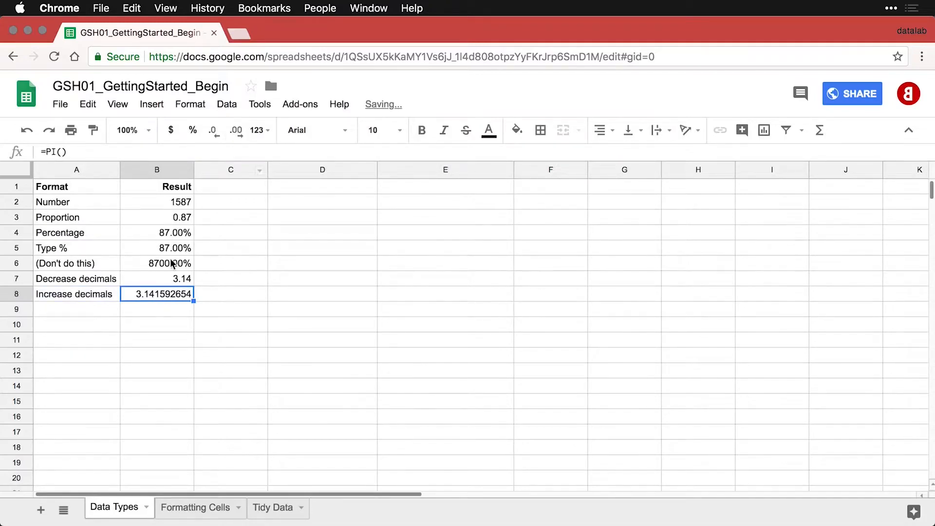
left_click(112, 311)
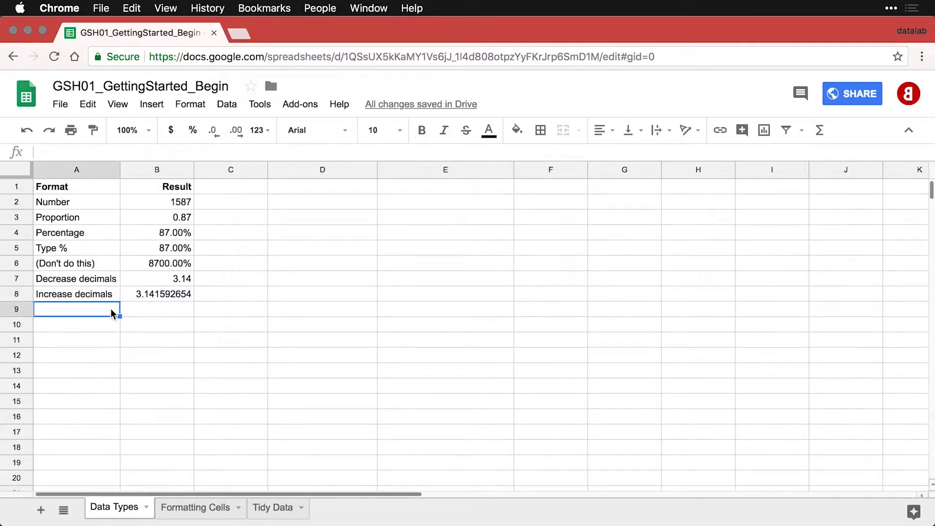
type("Accounting\t1901.59")
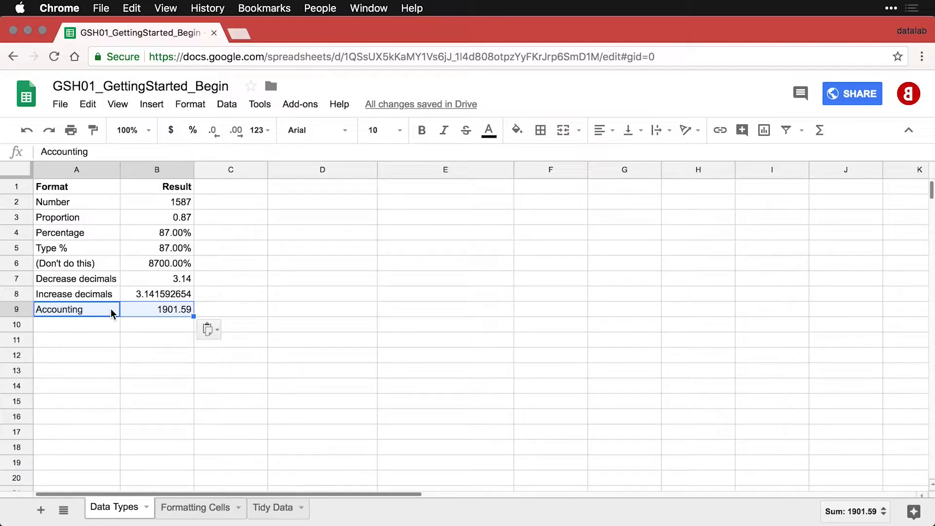
Format the Accounting value 1901.59 in B9 with the Accounting number format.
left_click(162, 309)
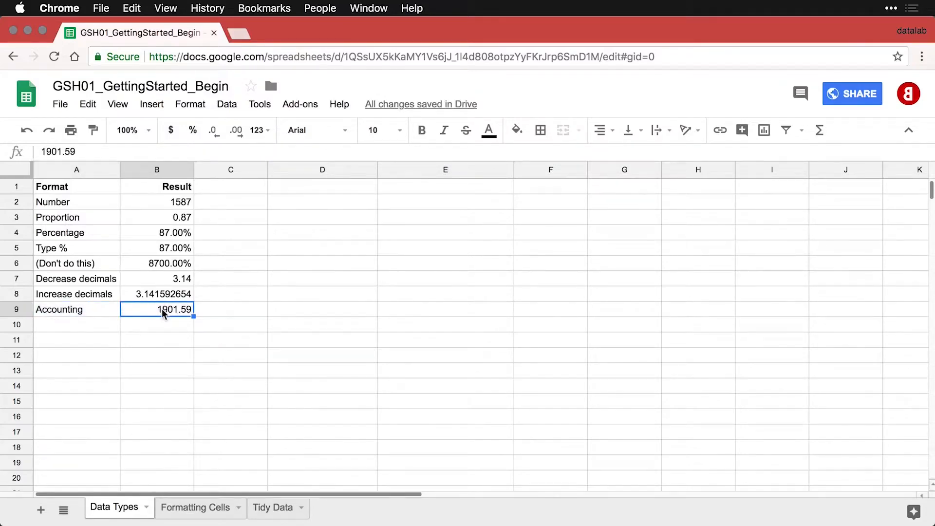
left_click(195, 106)
mouse_move(197, 131)
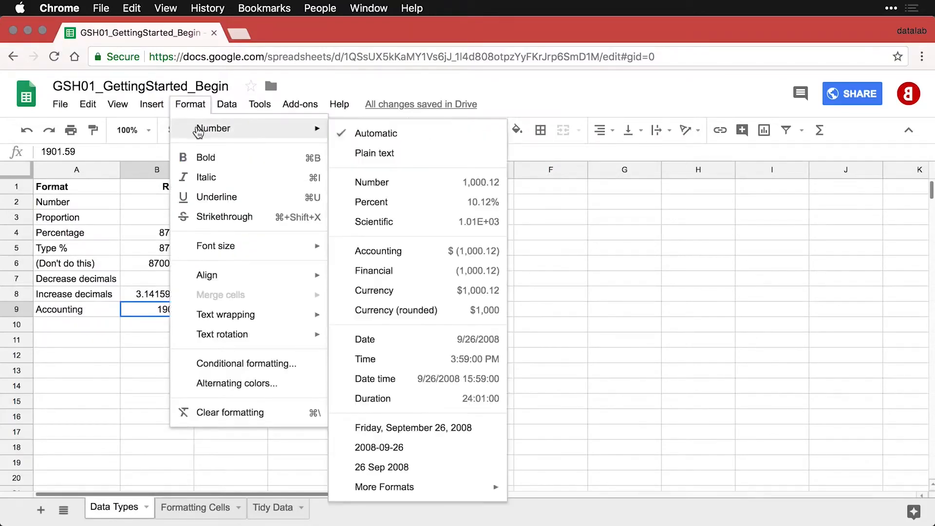
left_click(399, 254)
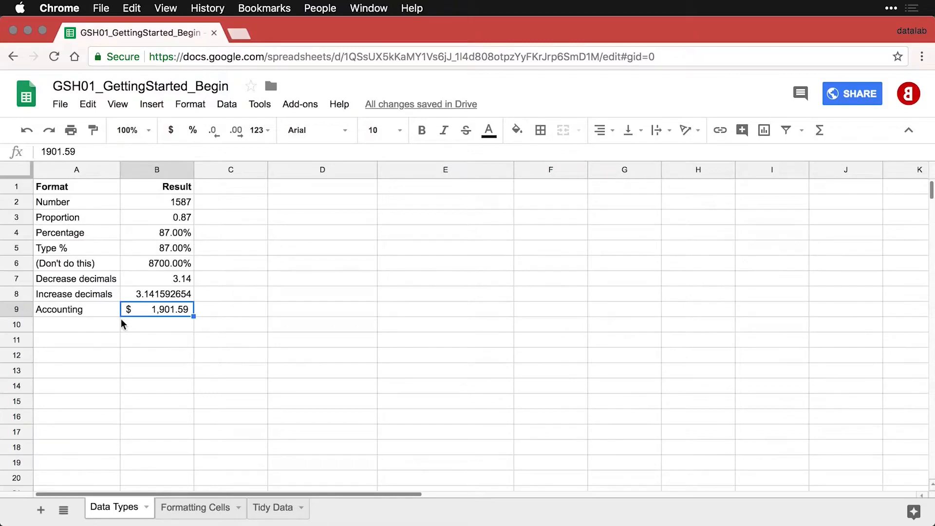
Add the Financial row in row 10 with 1901.59 in Financial format.
left_click(100, 324)
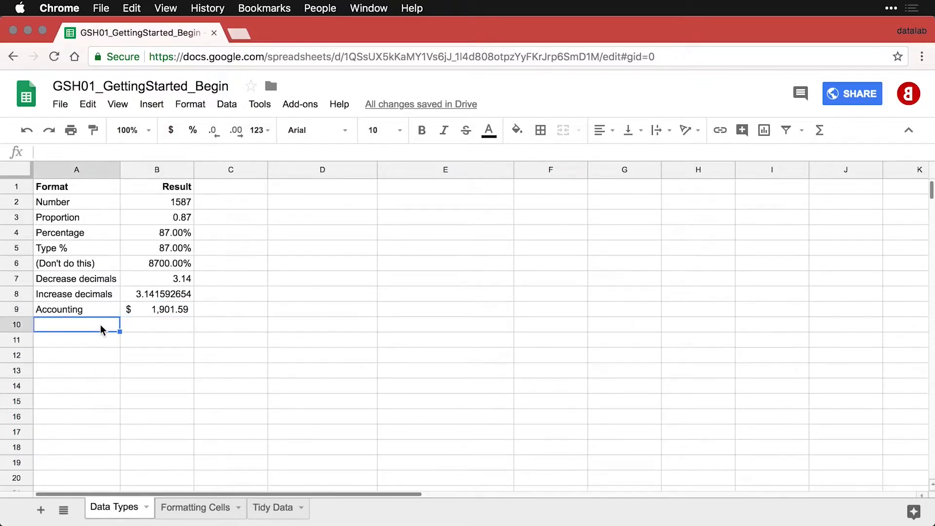
type("Financial\t1901.59")
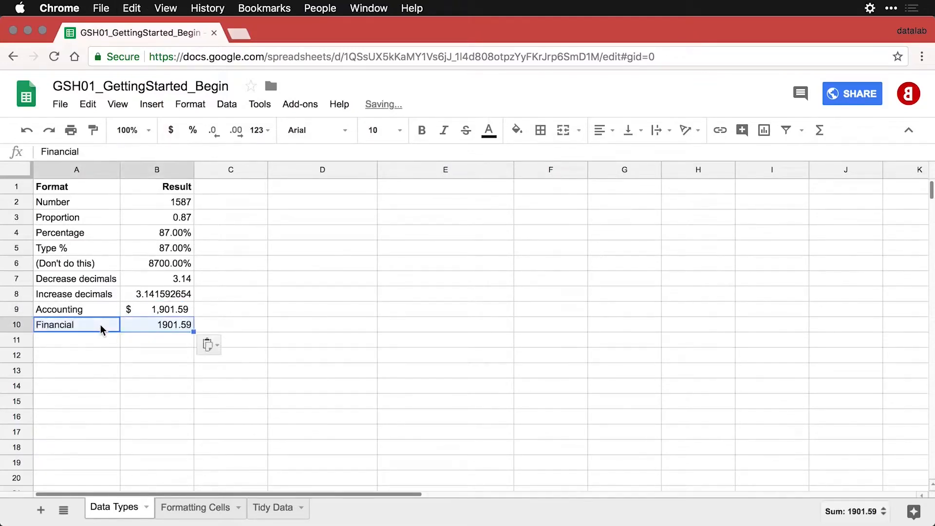
left_click(175, 323)
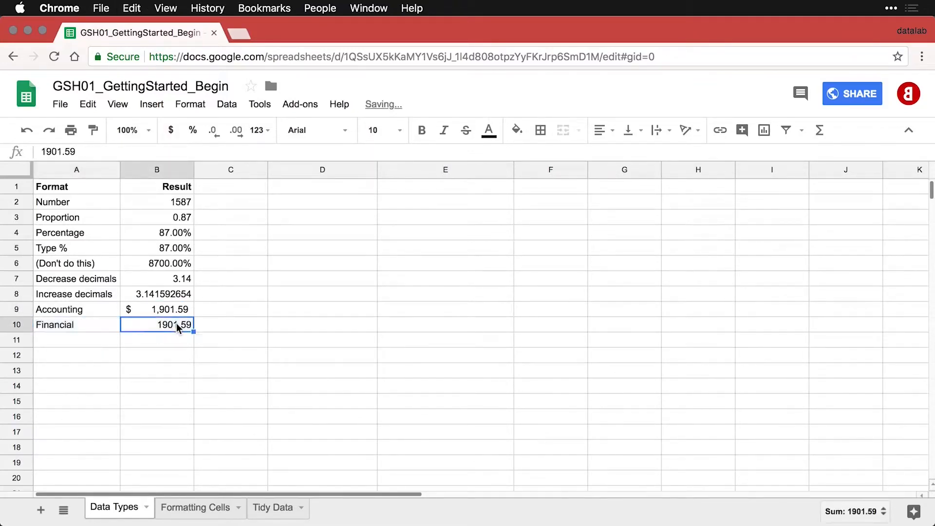
left_click(197, 107)
mouse_move(198, 129)
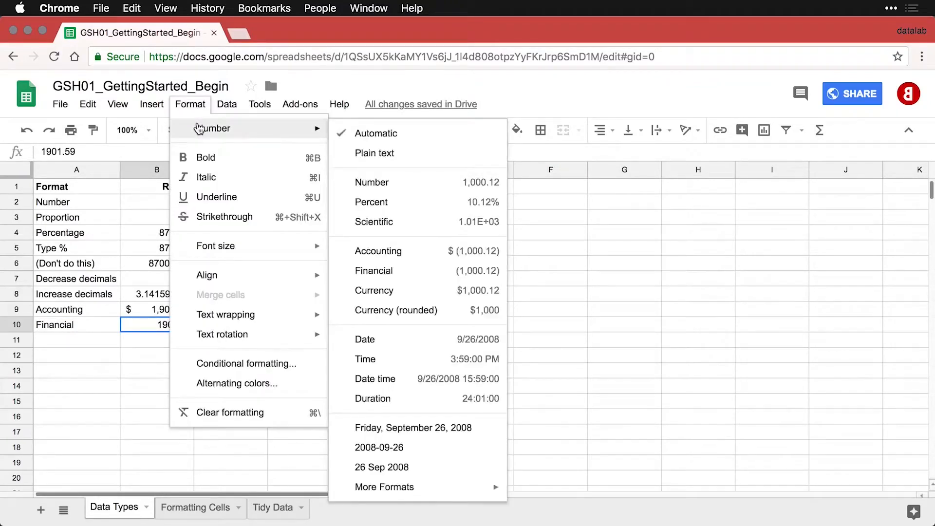
left_click(417, 272)
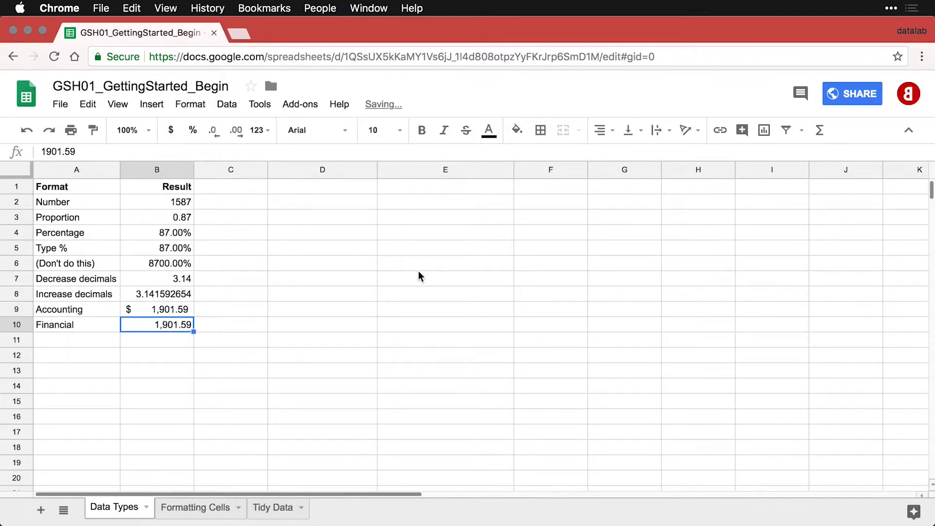
Add the Currency row in row 11 with 1901.59 formatted as $1,901.59.
left_click(99, 346)
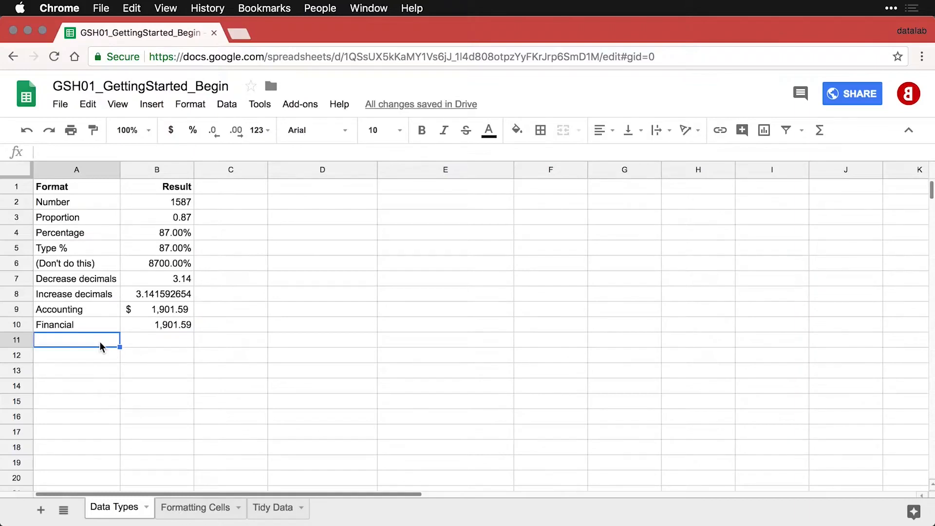
type("Currency\t1901.59")
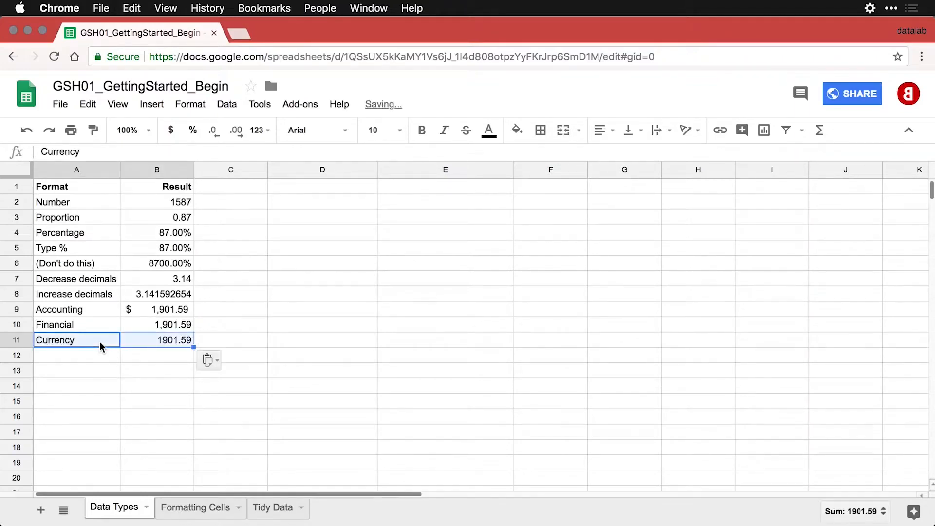
left_click(154, 342)
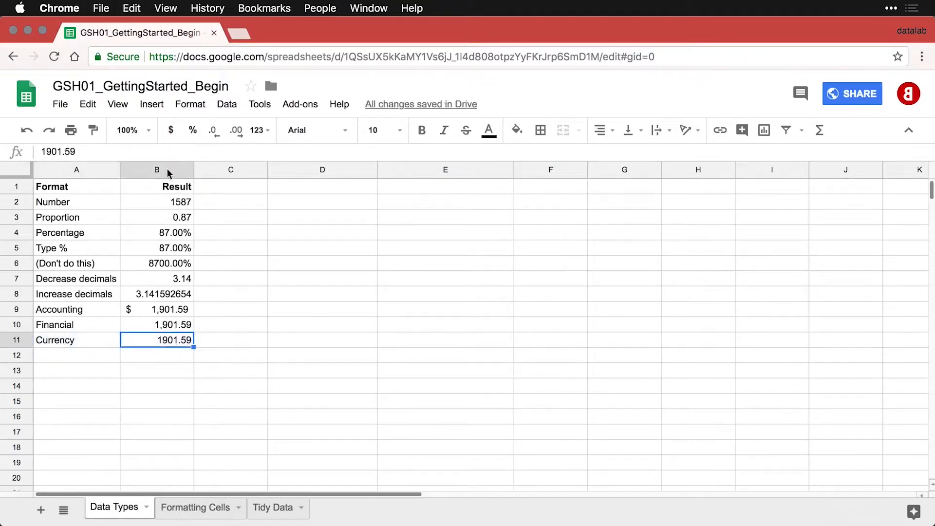
left_click(197, 112)
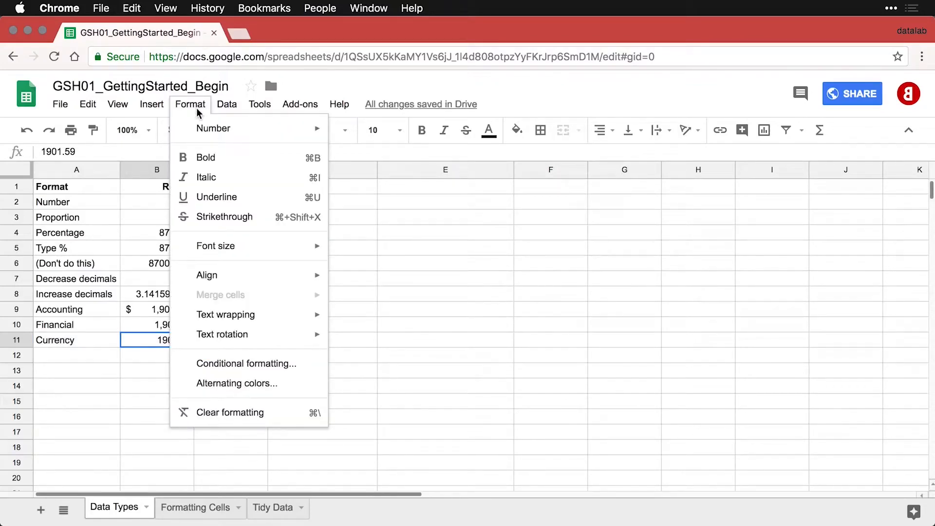
mouse_move(200, 129)
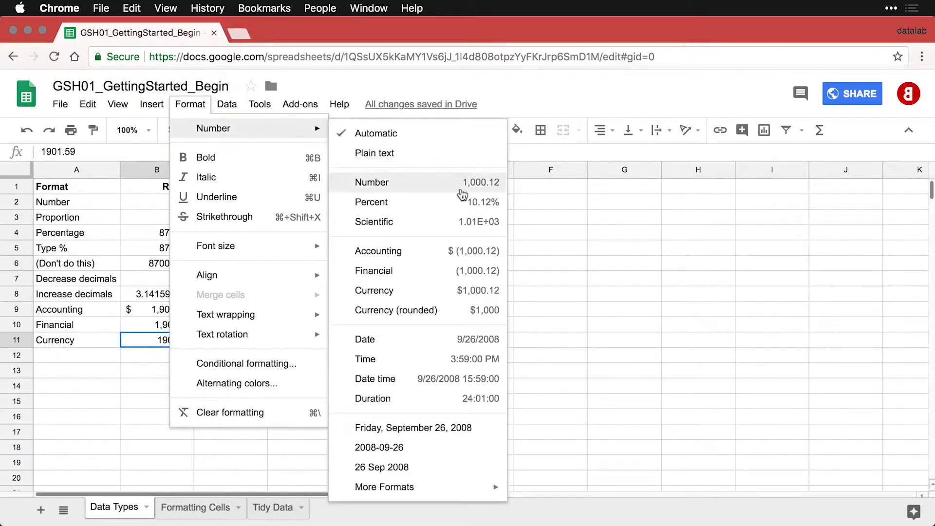
left_click(427, 292)
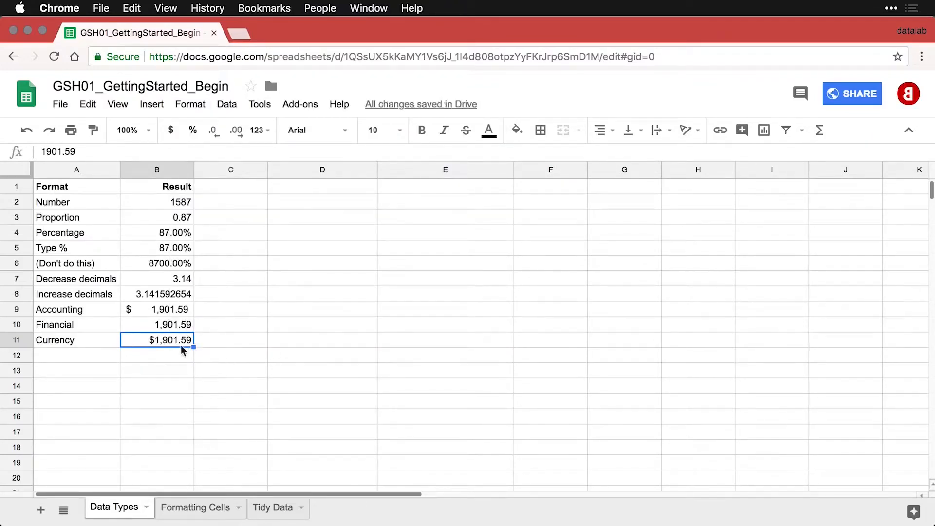
left_click(171, 352)
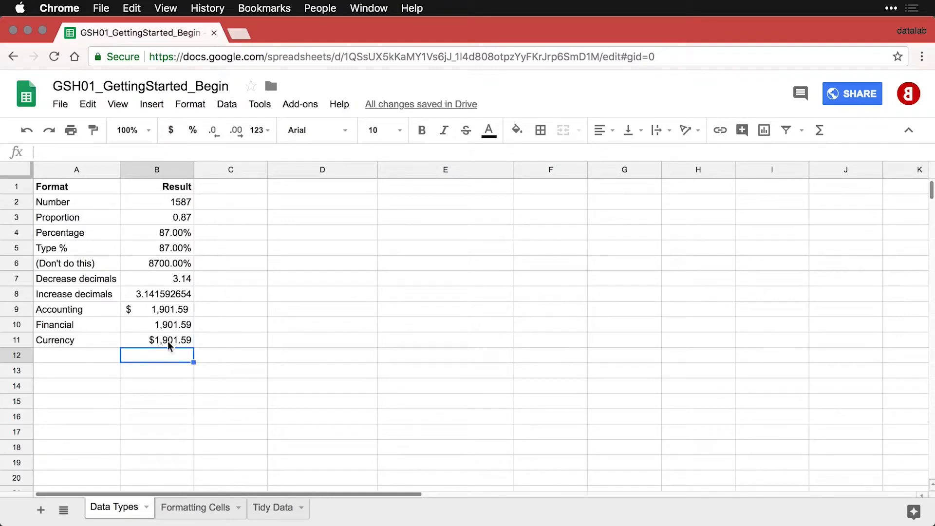
Prefix B9, B10 and B11 with a minus sign to show $ (1,901.59), (1,901.59) and -$1,901.59.
left_click_drag(179, 310, 176, 340)
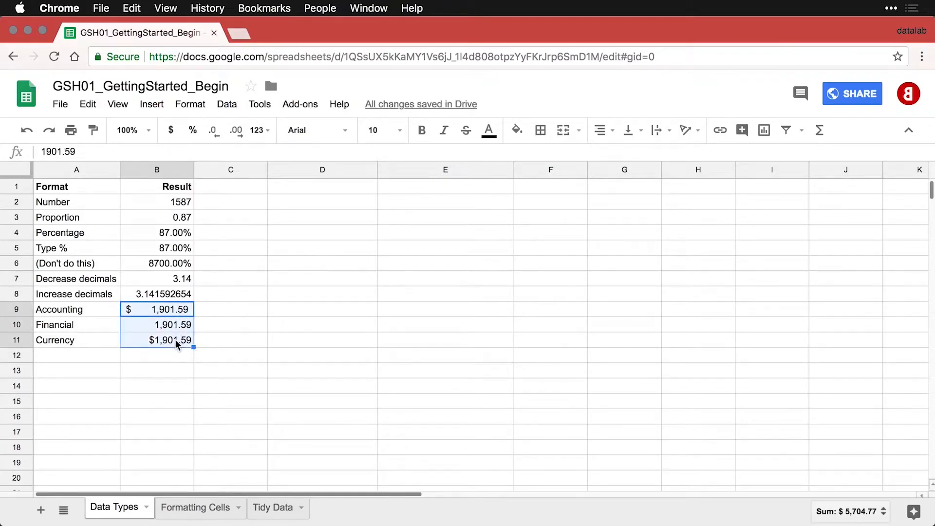
left_click(152, 312)
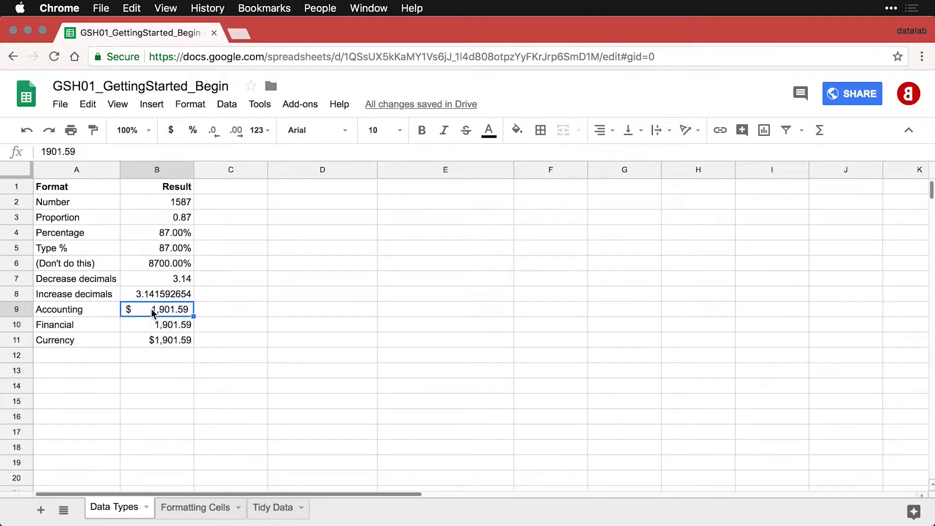
double_click(153, 312)
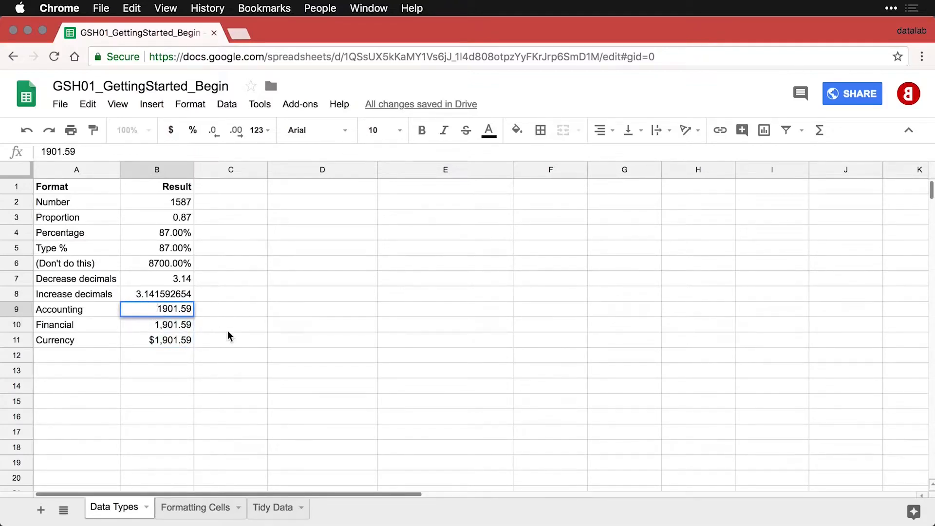
type("-")
key("Return")
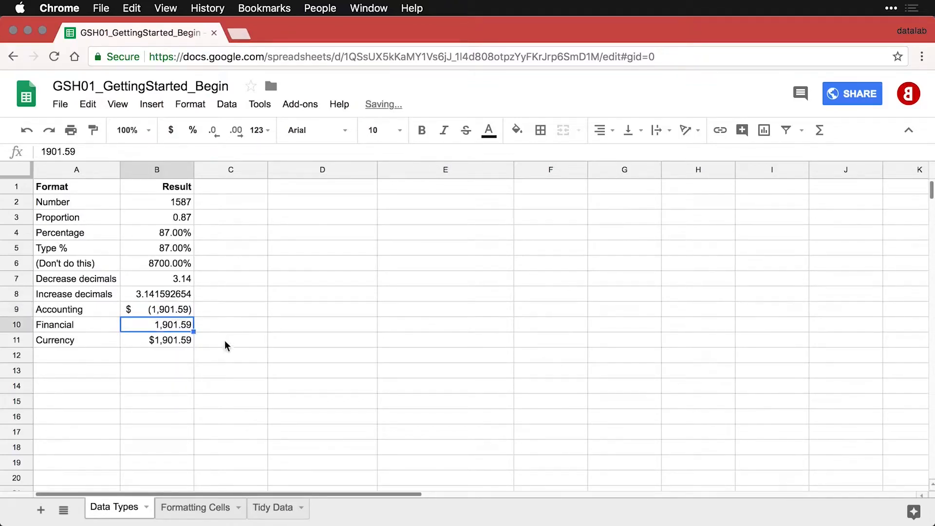
double_click(159, 330)
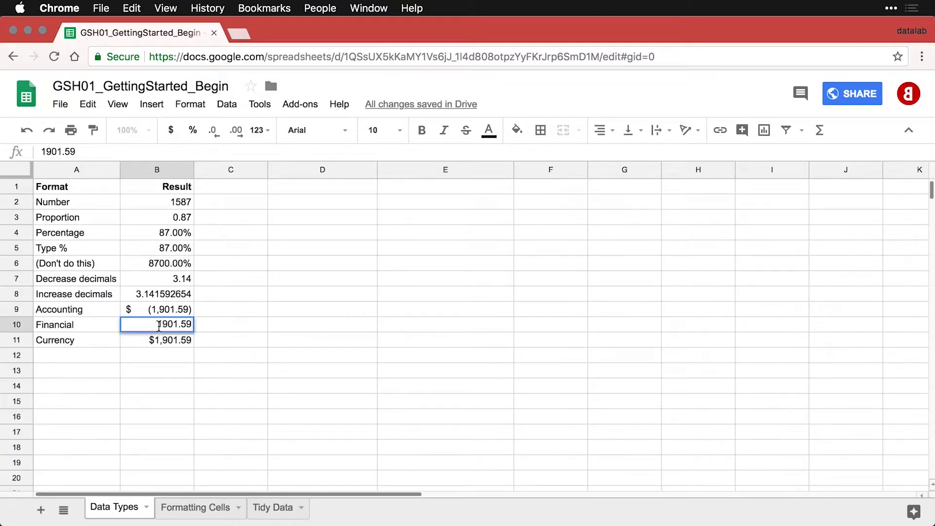
type("-")
key("Return")
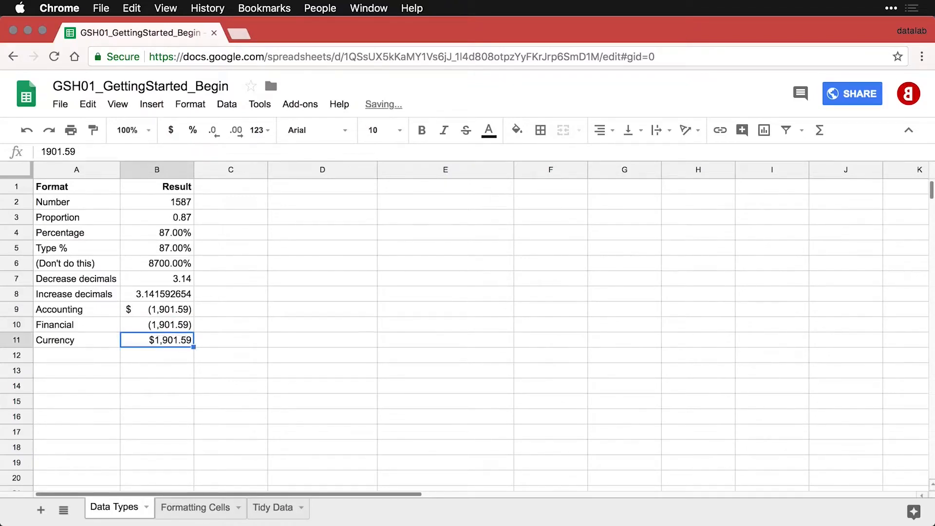
double_click(150, 340)
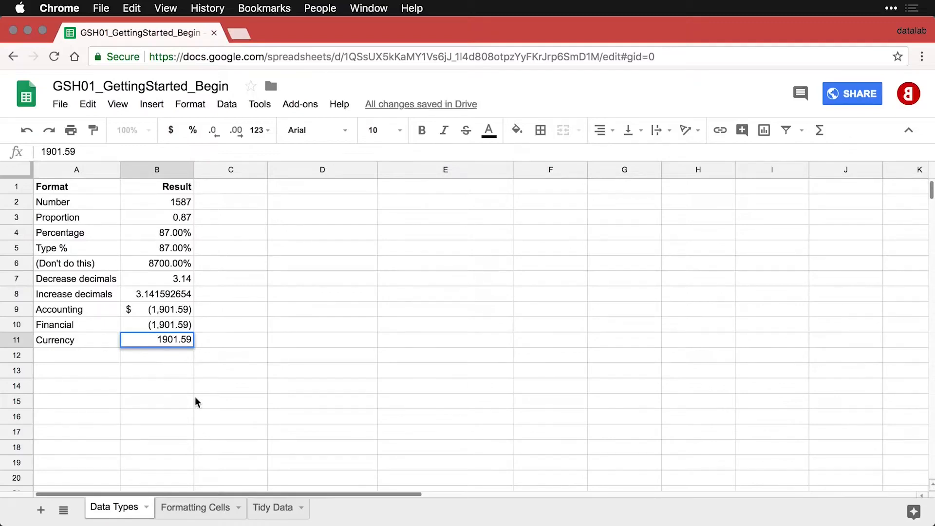
type("-")
key("Return")
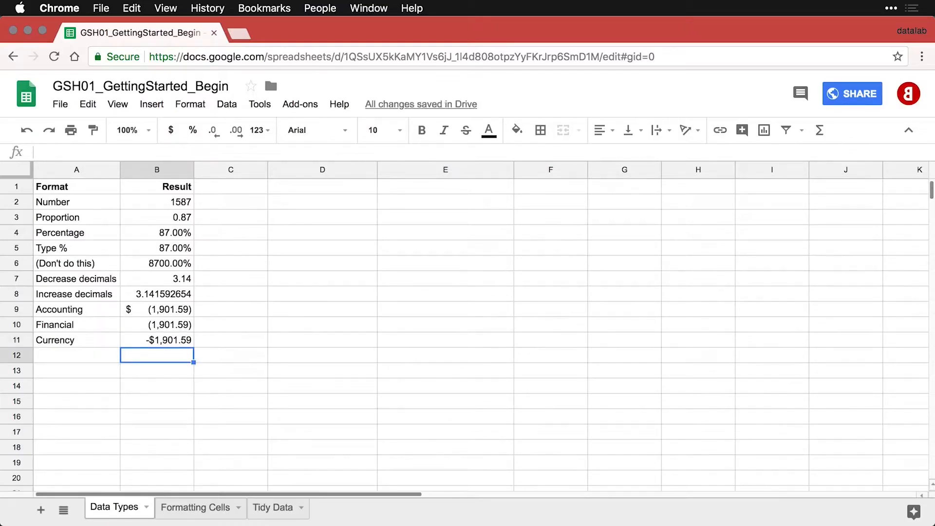
key("Left")
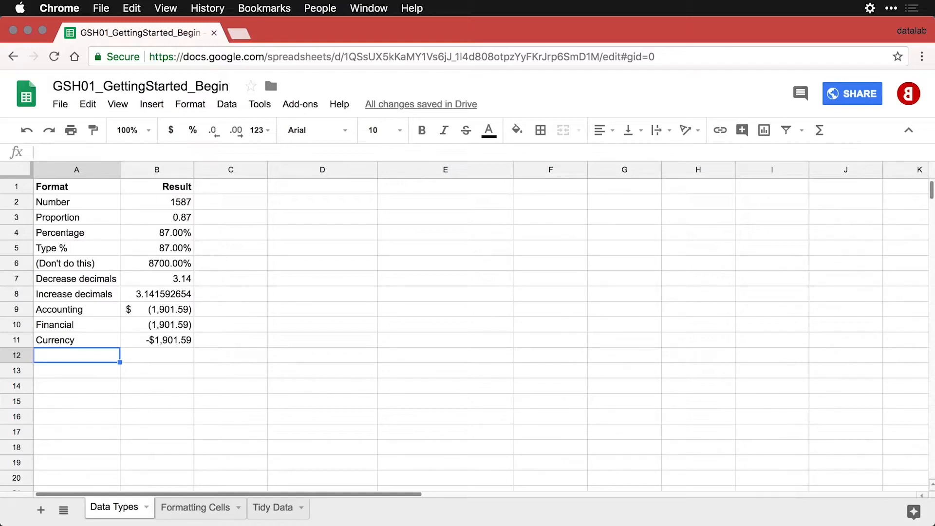
Paste the Date 7/16/2015 and Time 10:10:31 rows into rows 12–13, then select D1.
type("Date\t7/16/2015")
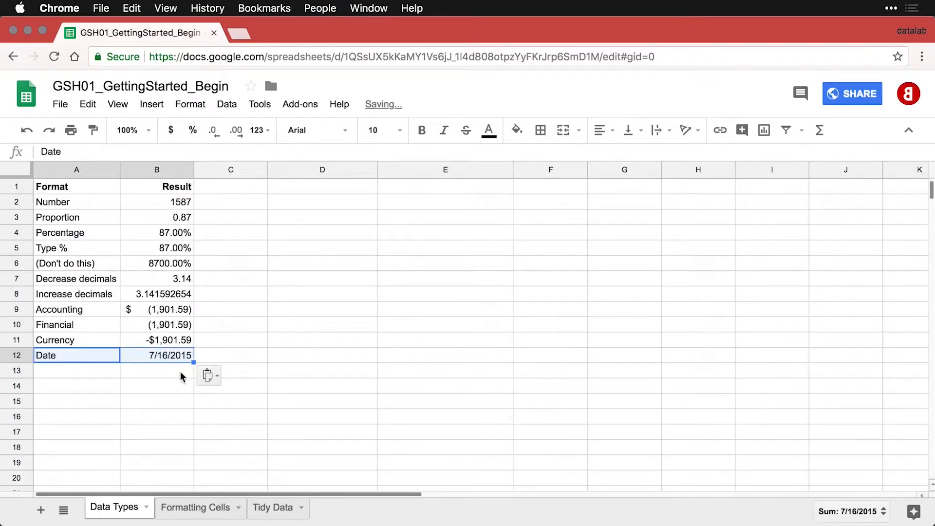
left_click(166, 353)
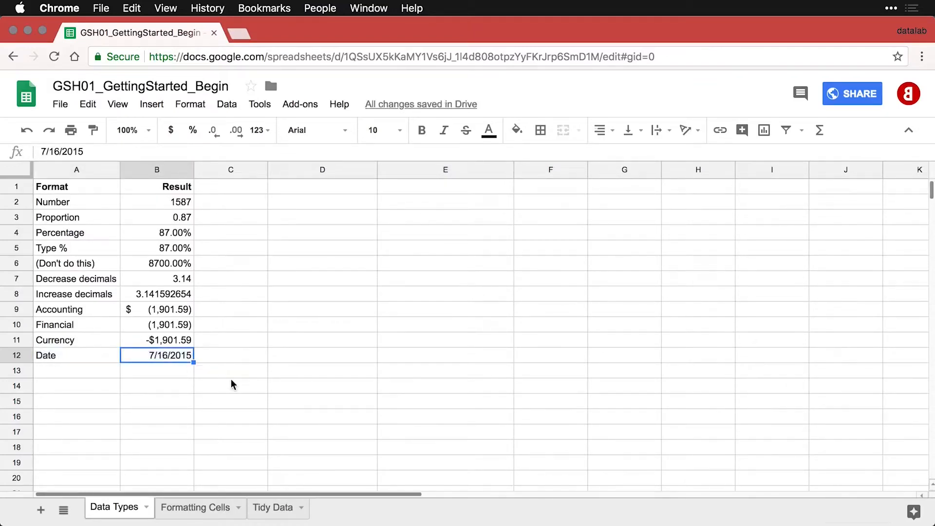
left_click(103, 373)
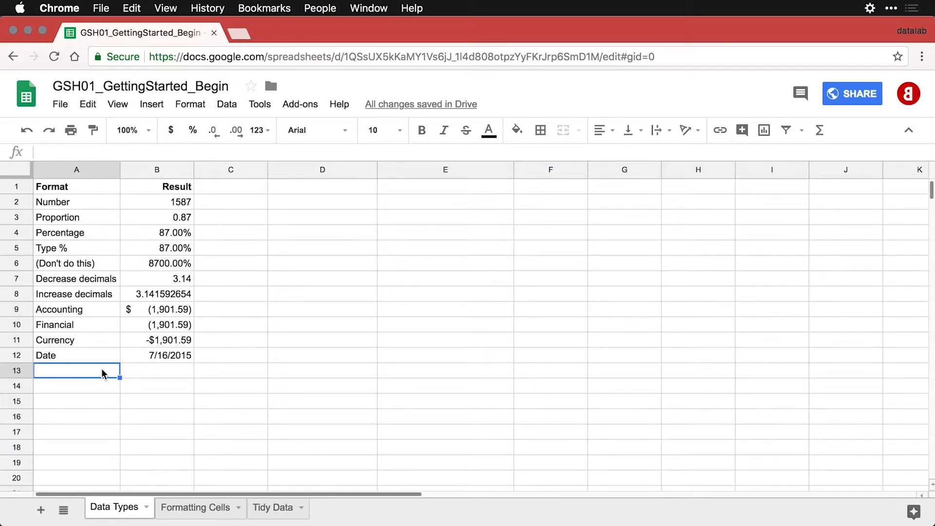
type("Time\t10:10:31")
left_click(145, 375)
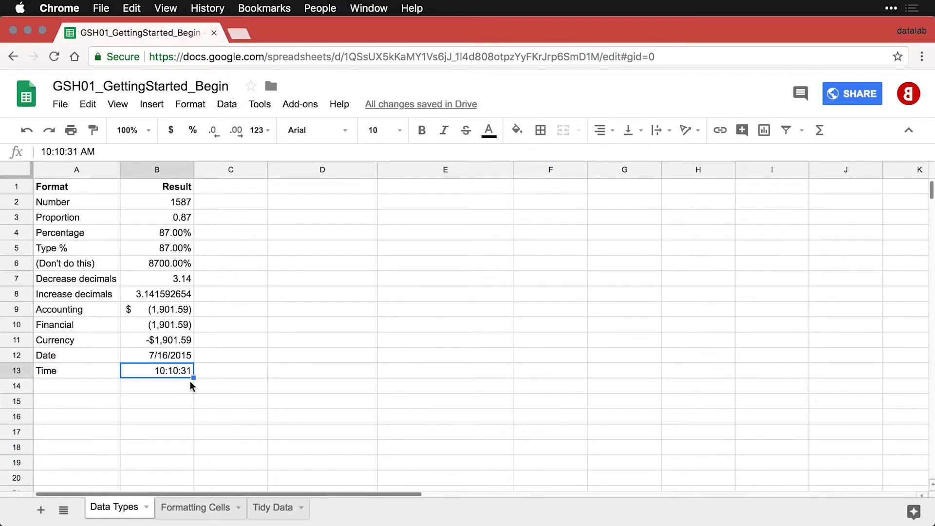
left_click(290, 190)
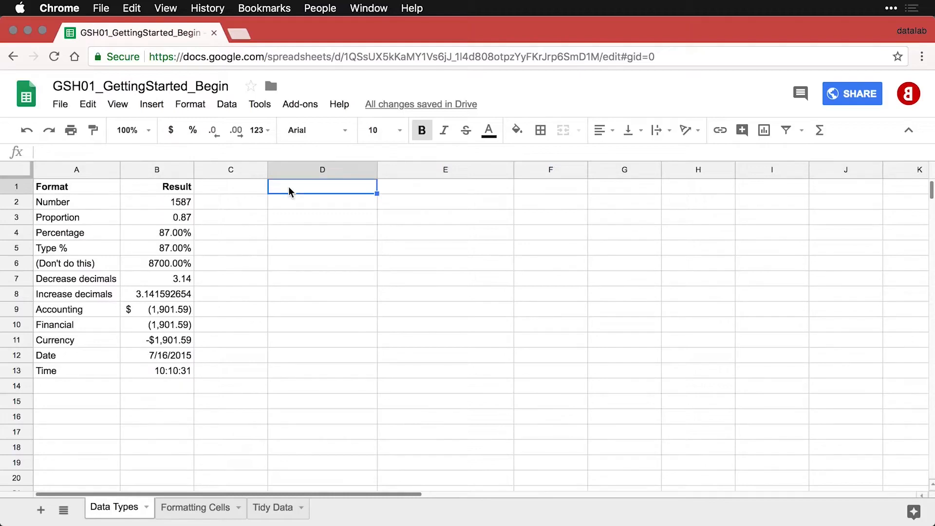
Paste the Text/Lorem Ipsum pair into D1:E1 and the Links/datalab.cc pair into D2:E2.
type("Text\tLorem Ipsum")
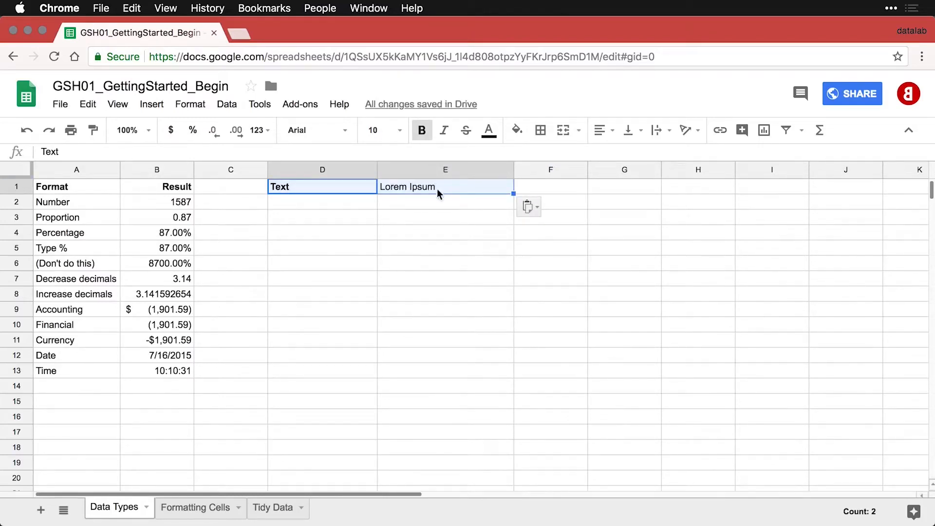
left_click(437, 189)
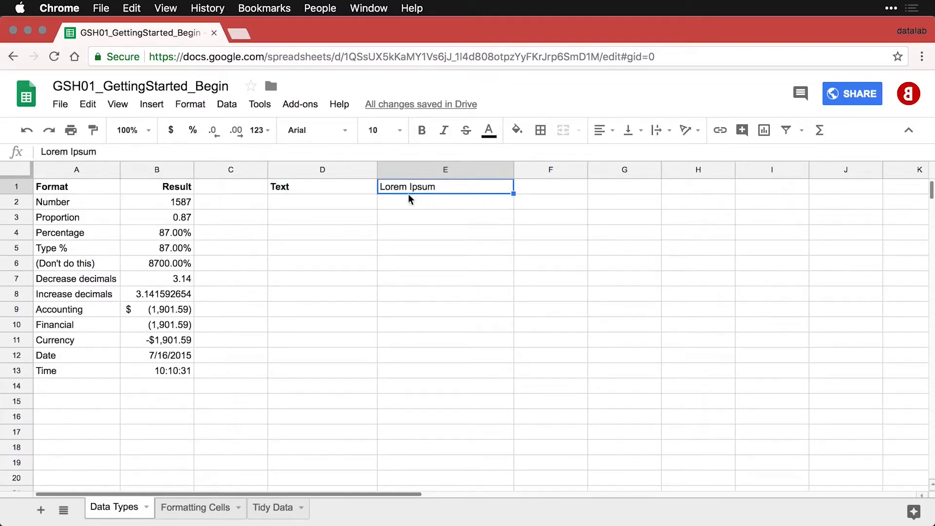
left_click(338, 207)
type("Links\tdatalab.cc")
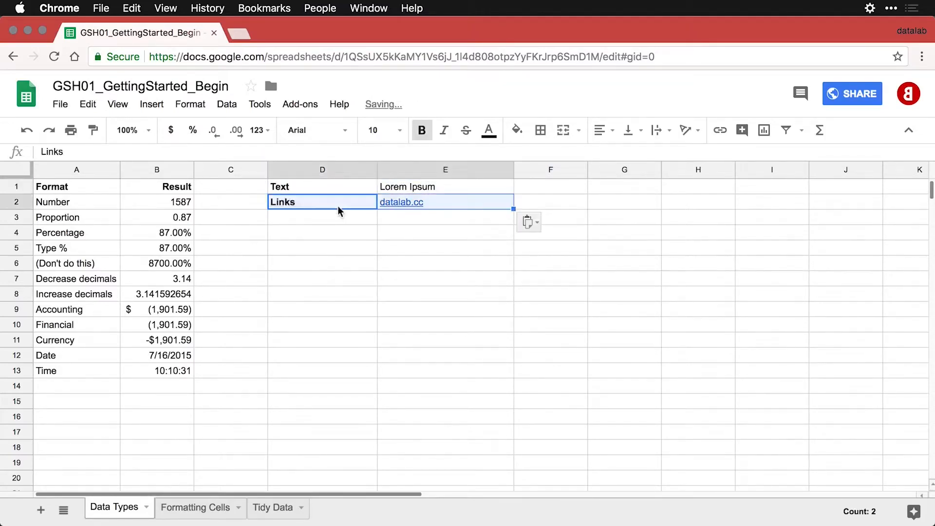
left_click(337, 206)
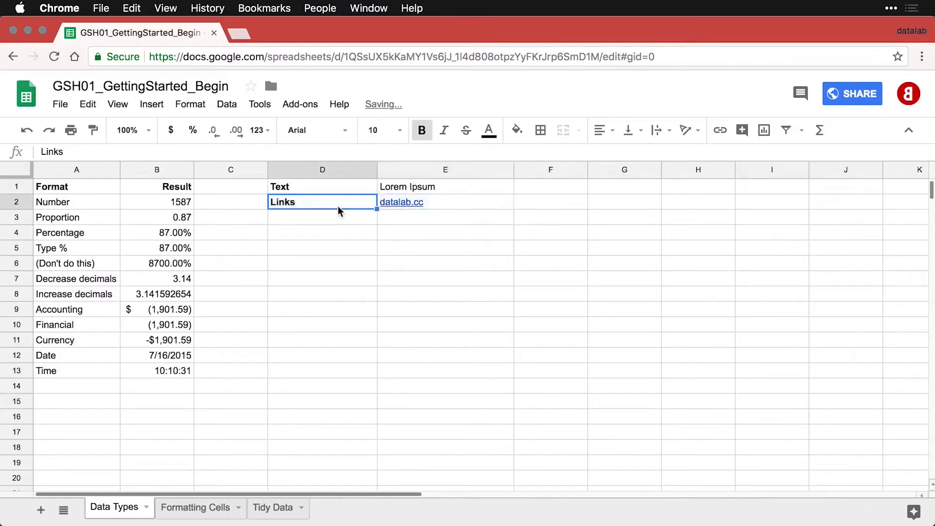
mouse_move(416, 205)
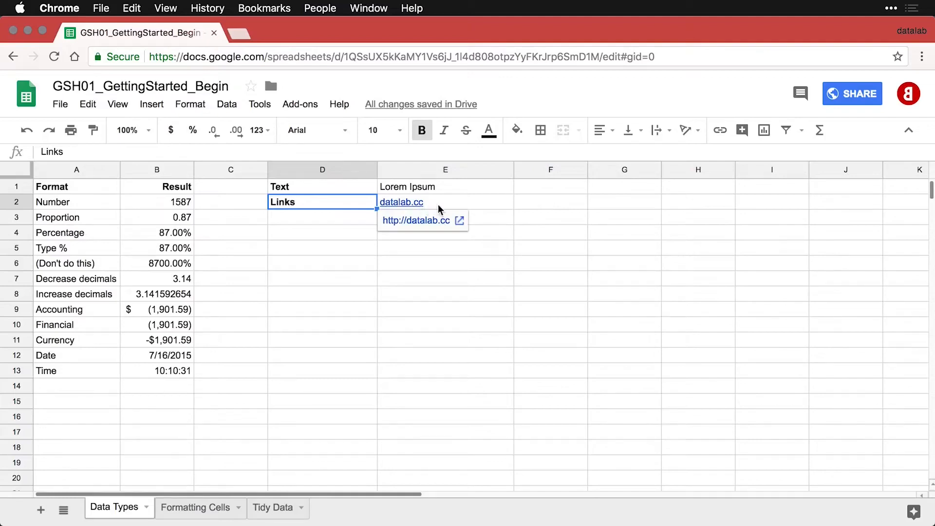
left_click(438, 204)
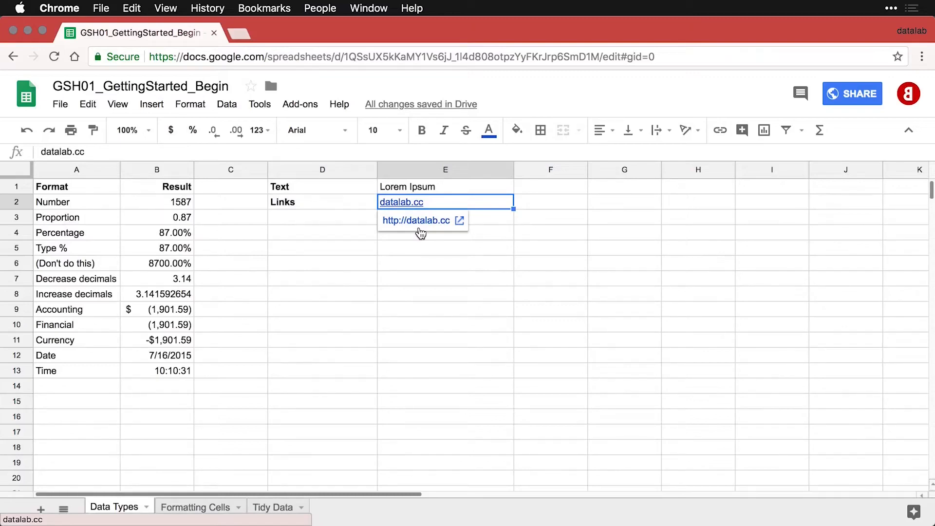
left_click(492, 220)
left_click(417, 206)
left_click(416, 220)
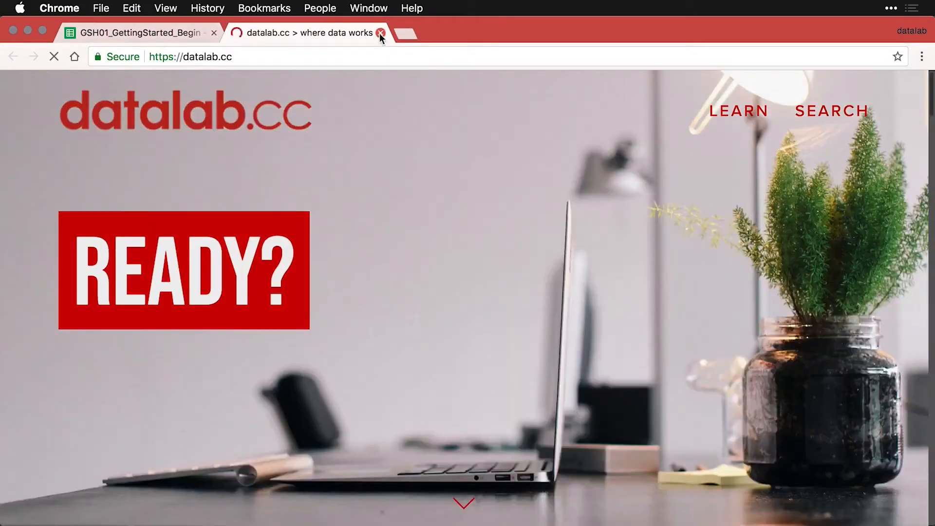
Back in the workbook, paste the Web data row into D3:E3, where =GOOGLEFINANCE("GOOG") shows 1066.36.
left_click(379, 34)
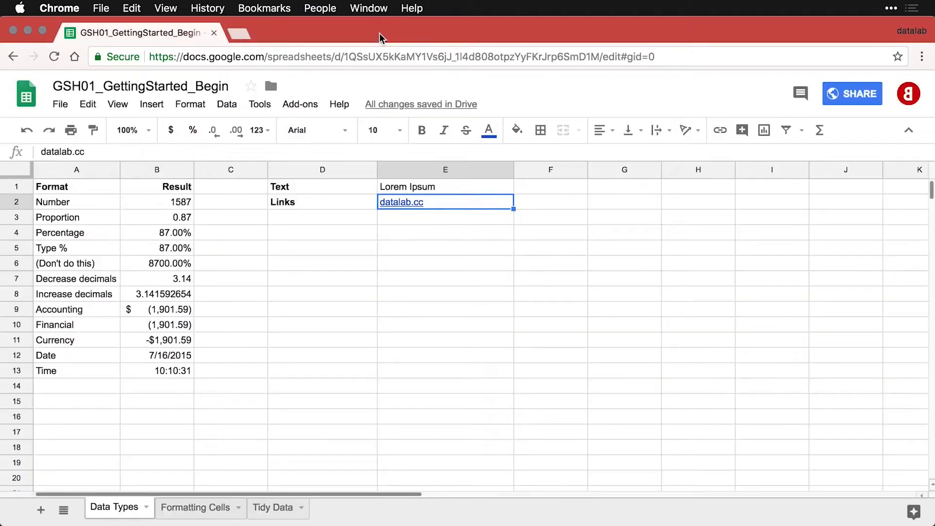
left_click(309, 211)
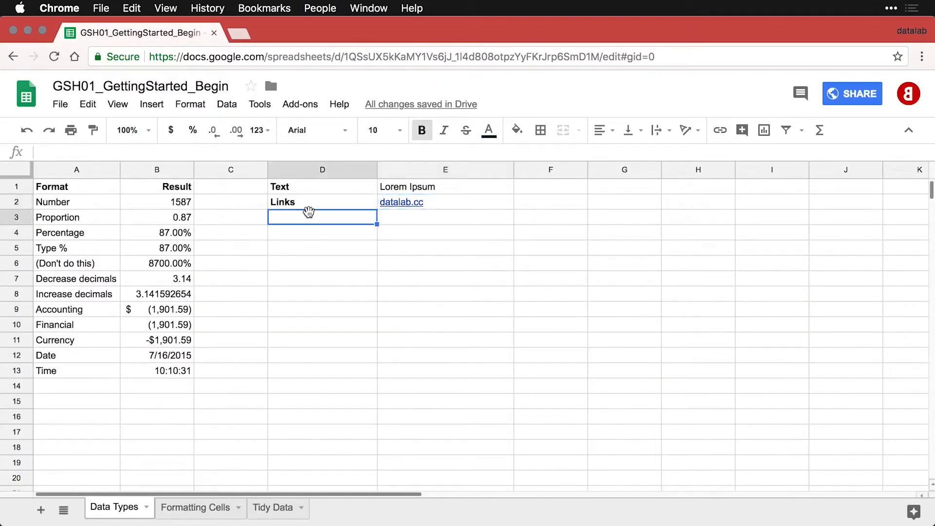
type("Web data")
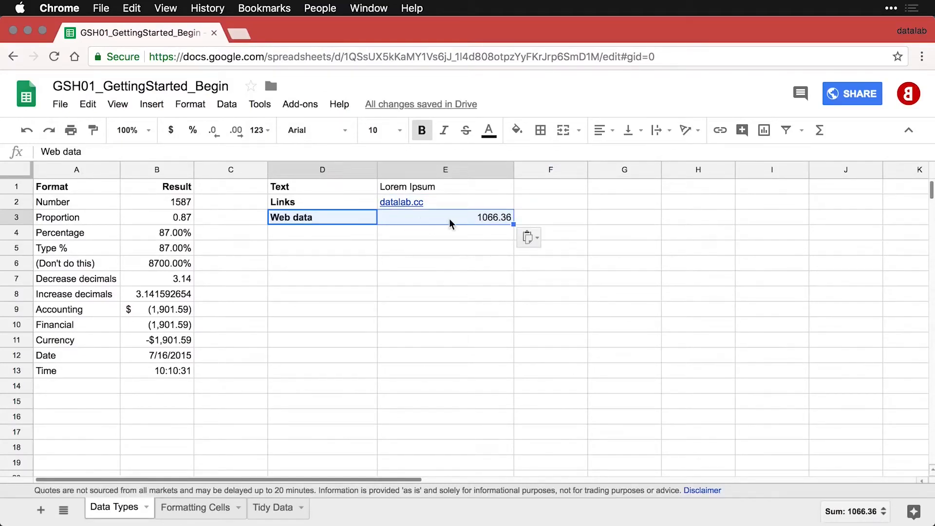
left_click(463, 220)
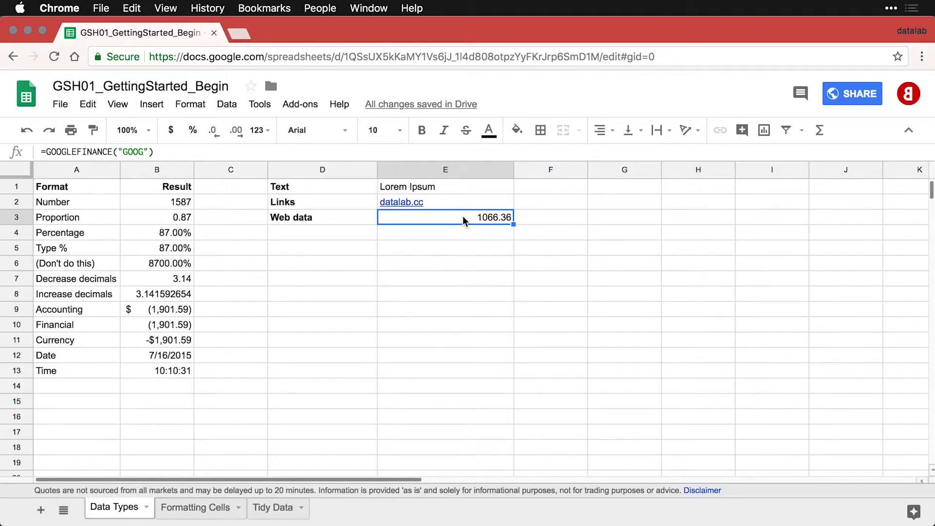
double_click(462, 218)
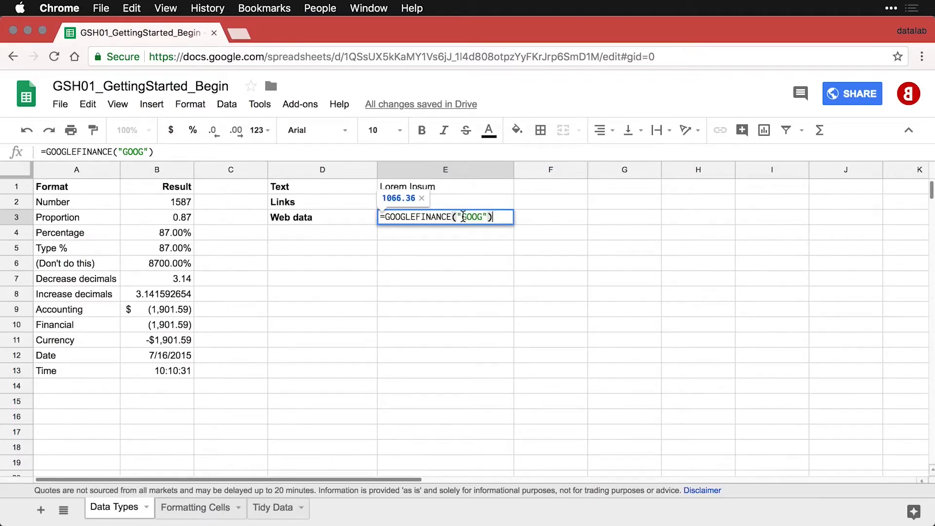
key("Return")
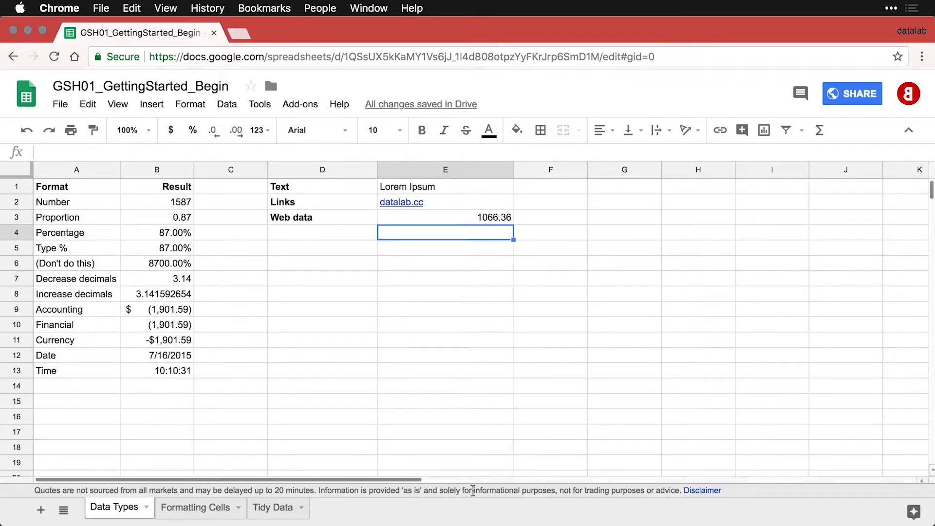
left_click(472, 218)
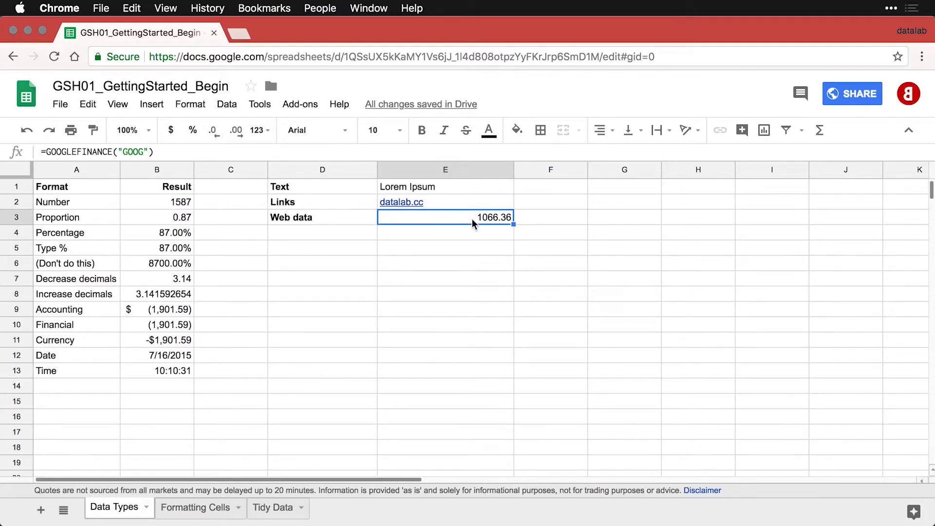
left_click(355, 233)
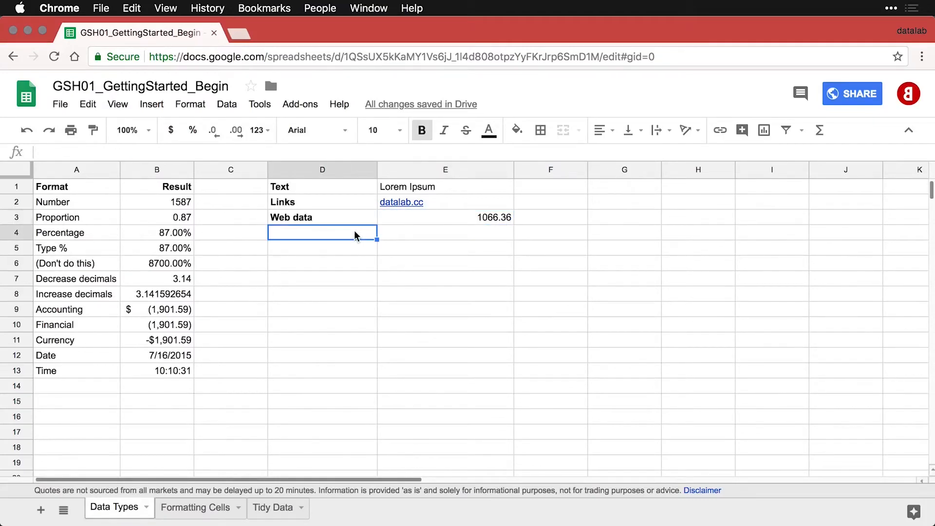
type("Formulas\t=GOOGLEFINANCE(\"GOOG\")")
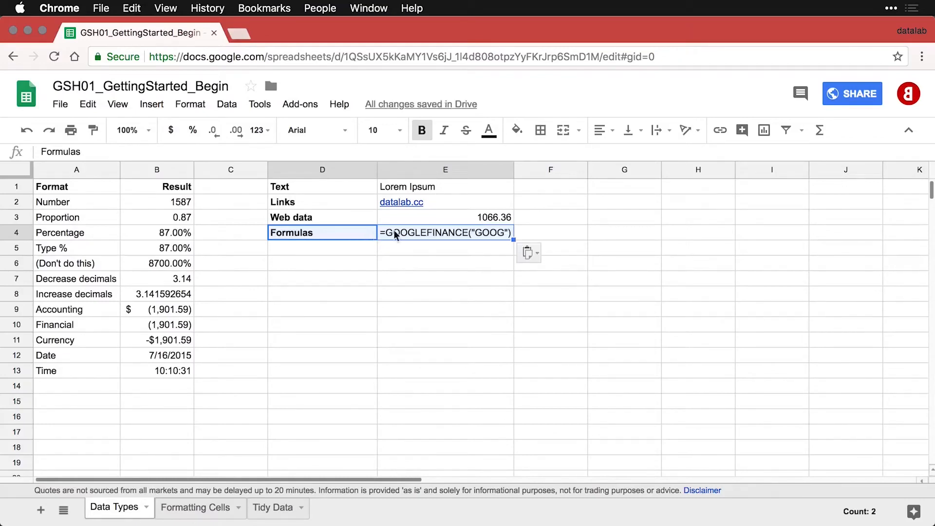
left_click(460, 214)
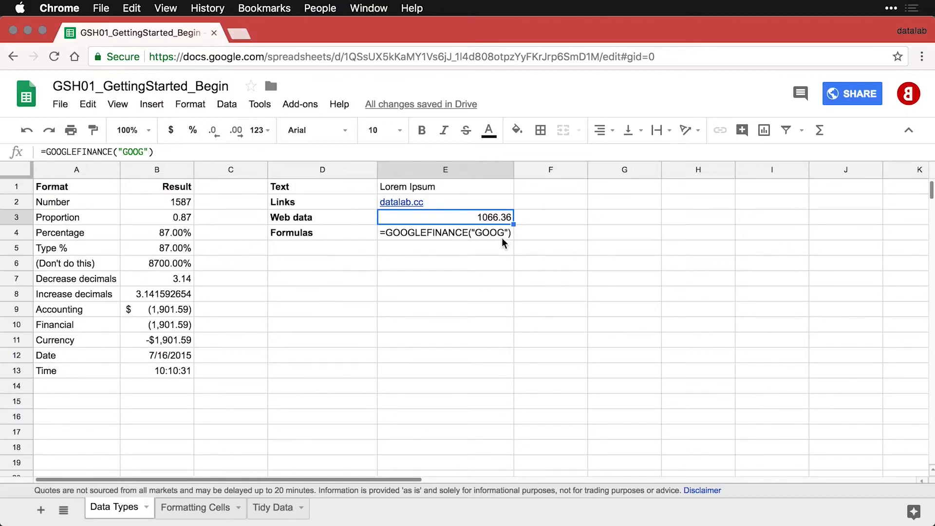
left_click(334, 253)
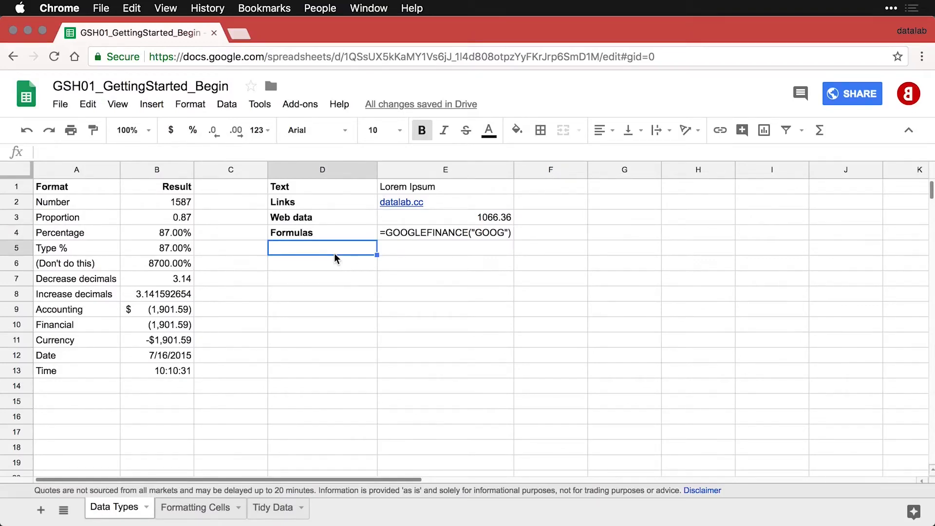
Paste the Web images label and datalab.cc logo formula into D5:E5.
type("Web images")
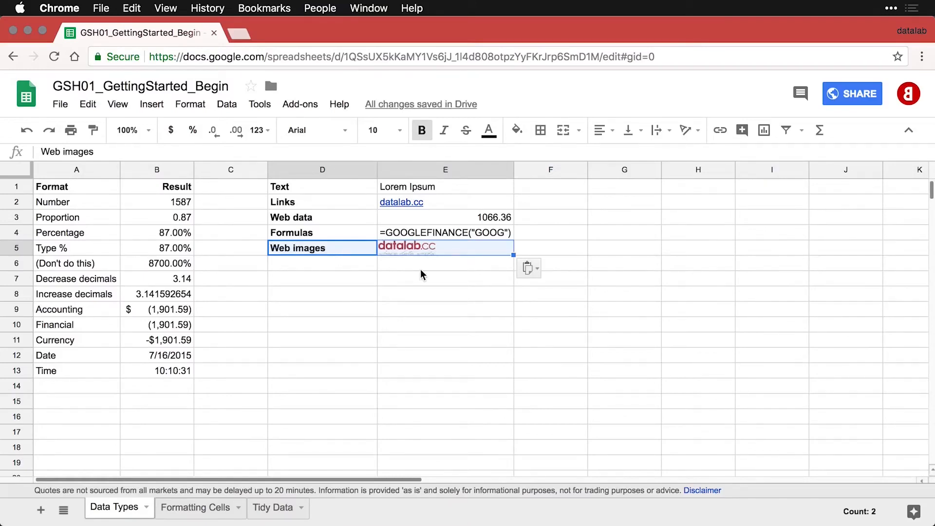
left_click(479, 262)
left_click(492, 251)
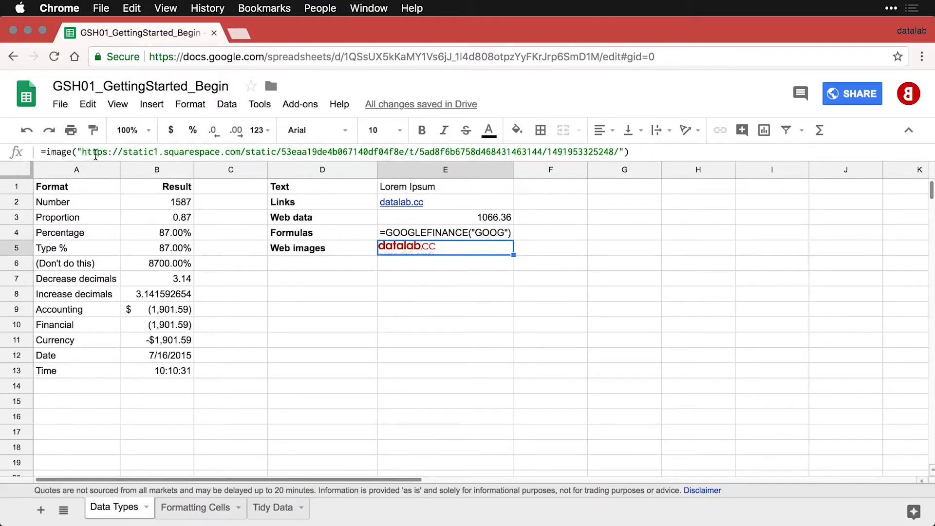
Try making row 5 taller to show the whole logo, then undo back to normal height.
left_click(20, 249)
left_click_drag(20, 253, 19, 274)
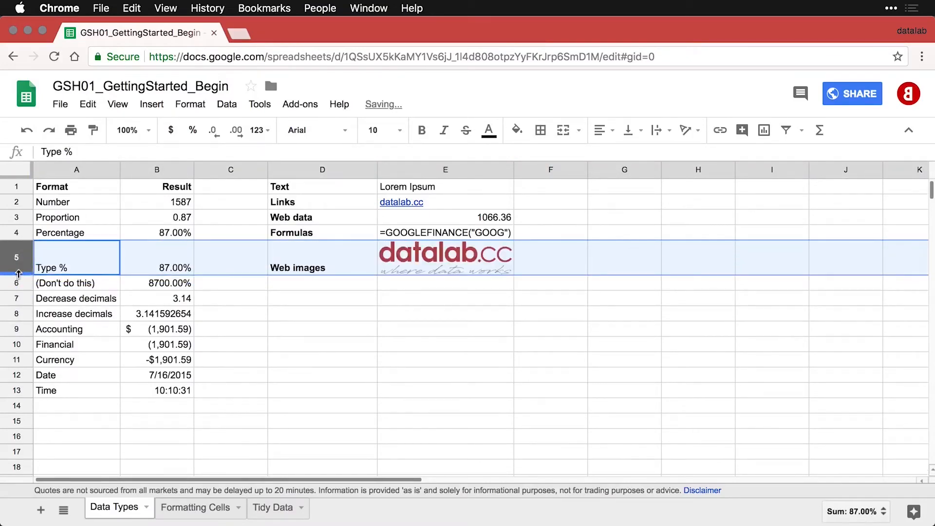
left_click(404, 303)
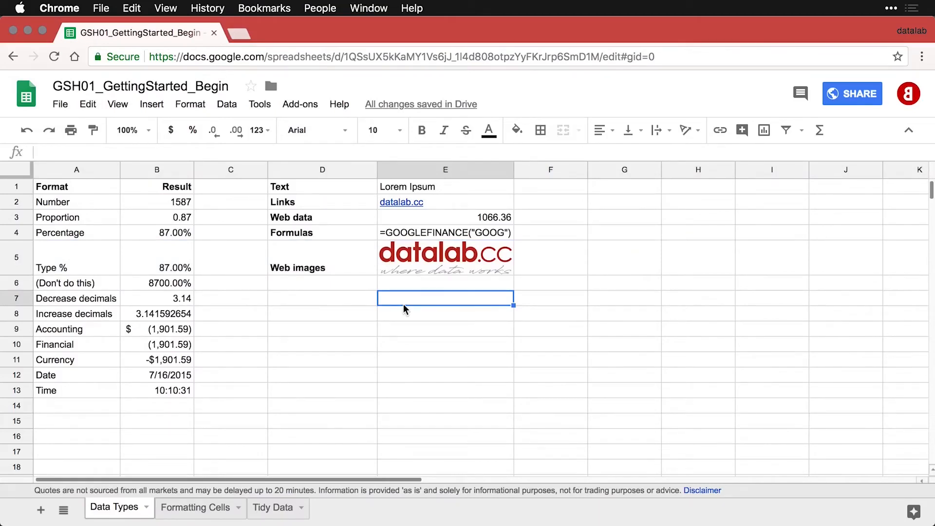
key("super+z")
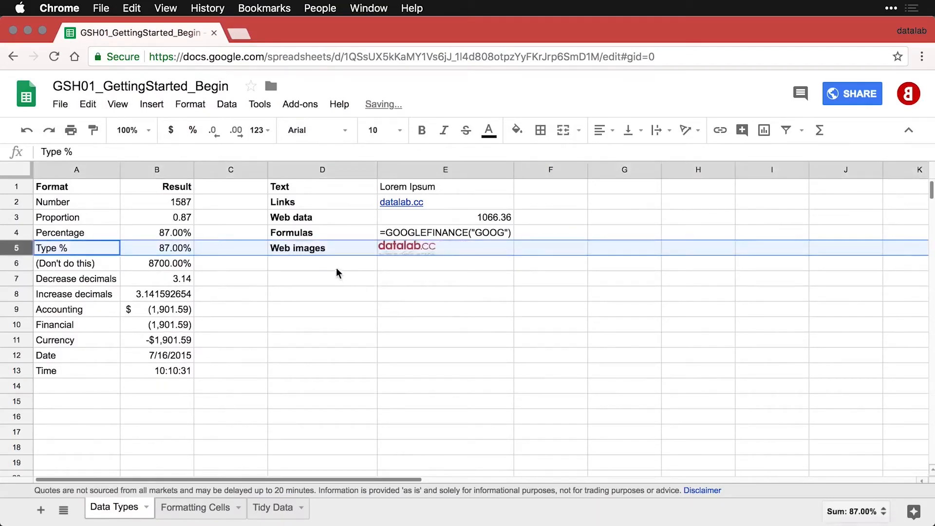
left_click(327, 263)
Paste the Local images (floating) label into D6 and insert the datalab logo PNG from Desktop.
type("Local images (floating)")
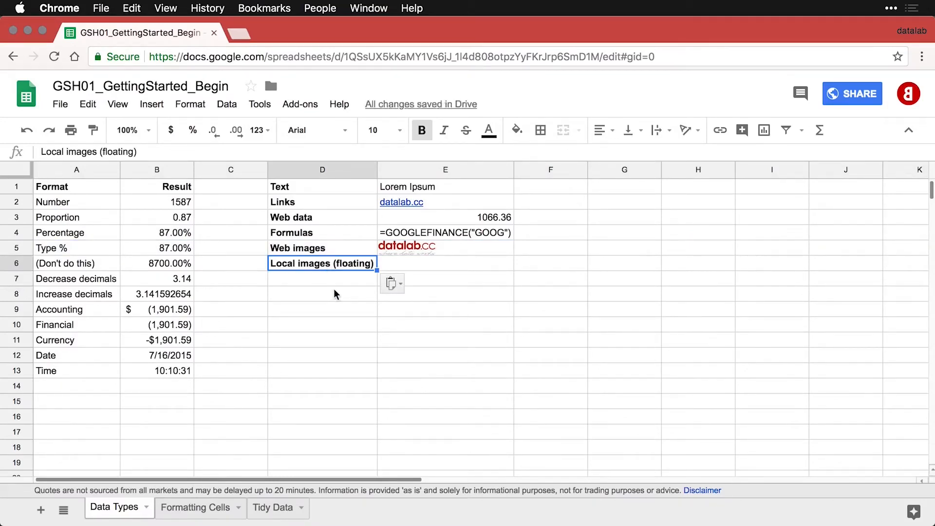
left_click(425, 264)
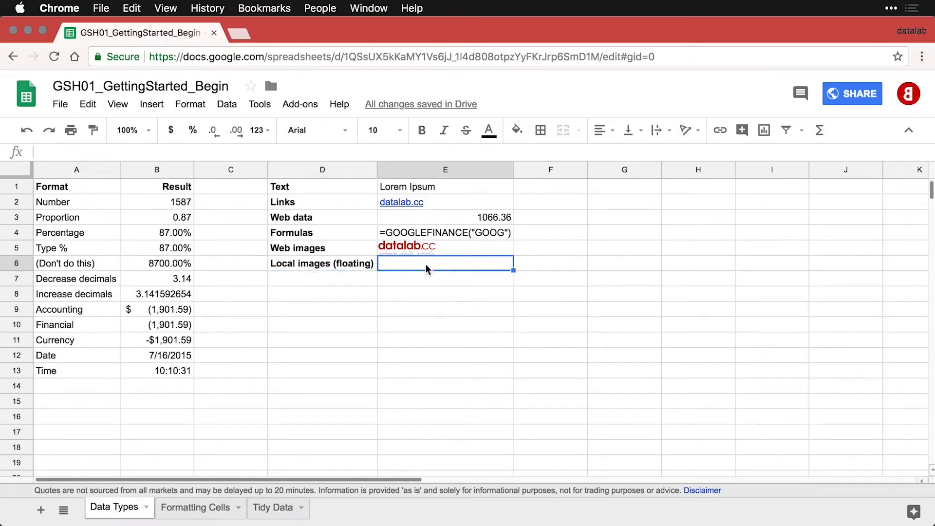
left_click(157, 104)
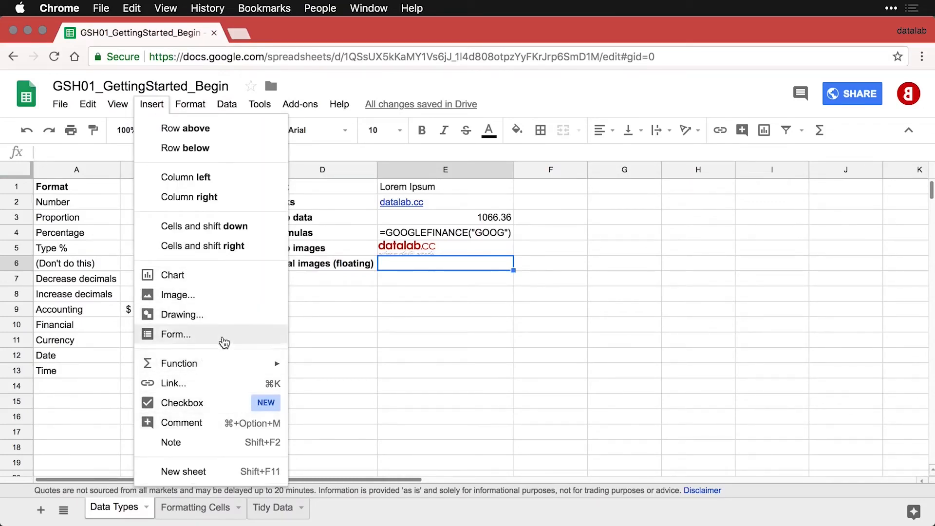
left_click(227, 297)
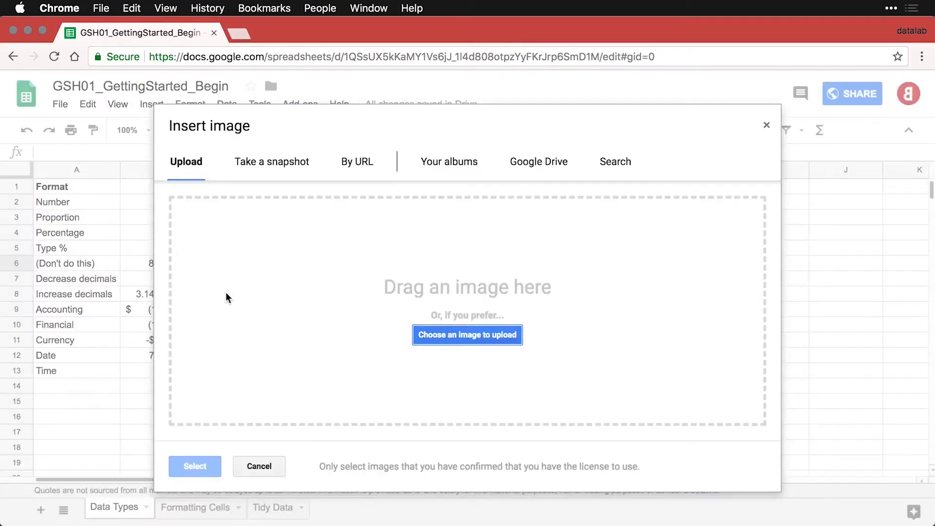
left_click(464, 337)
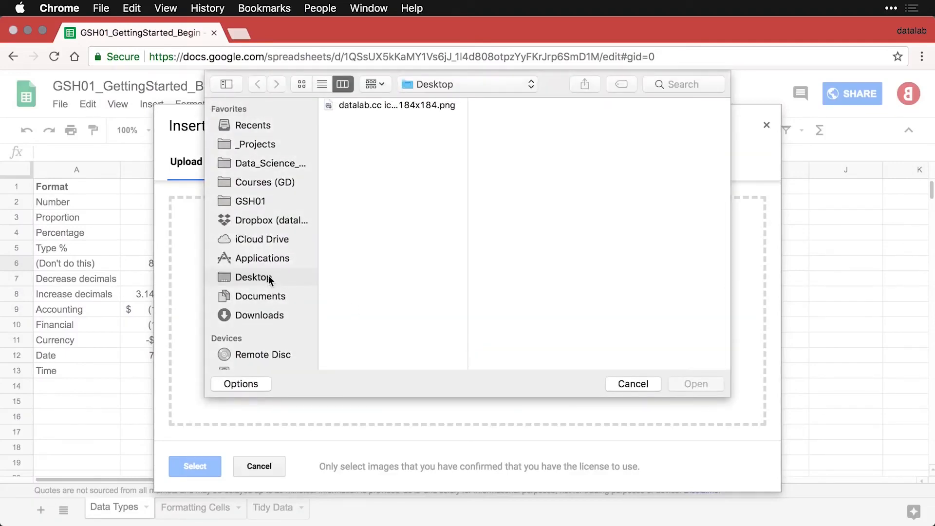
double_click(366, 106)
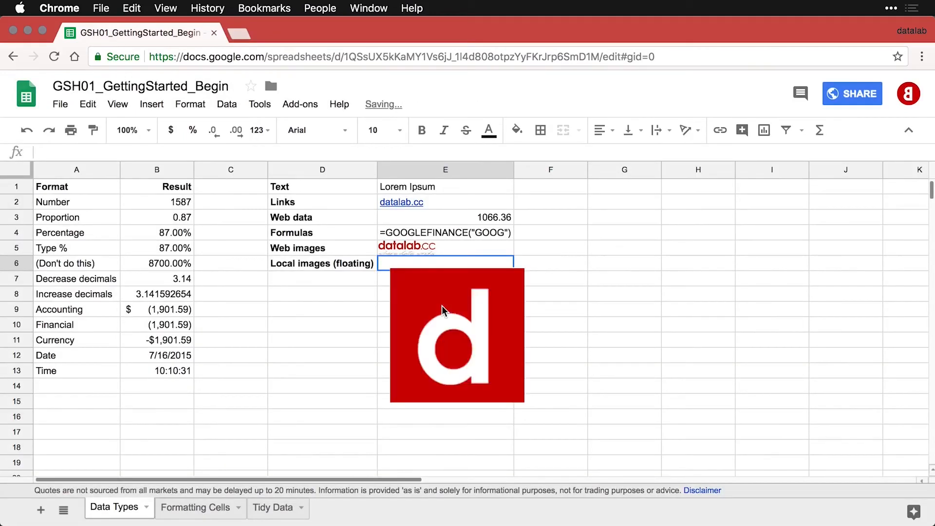
Move the floating logo just under E6 and shrink it to a small square.
left_click(448, 288)
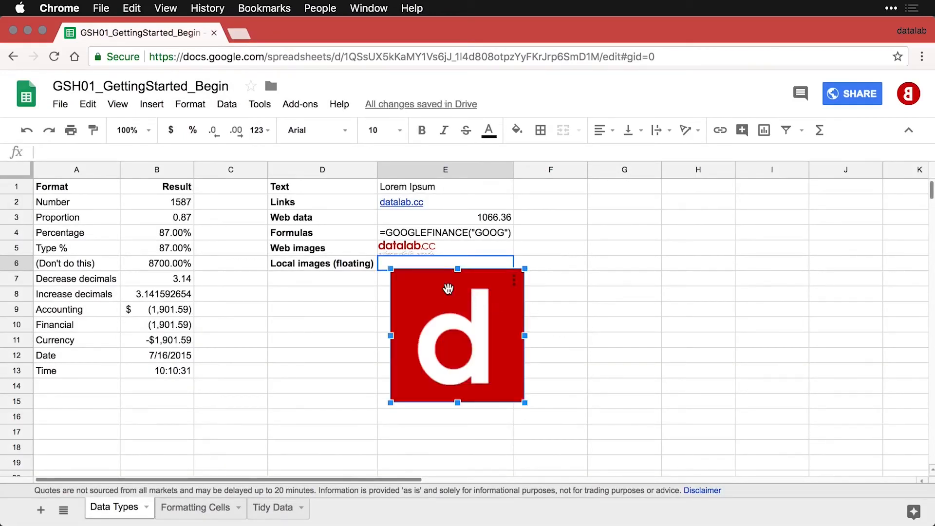
mouse_move(448, 289)
left_mouse_down()
mouse_move(600, 267)
mouse_move(475, 291)
mouse_move(440, 285)
left_mouse_up()
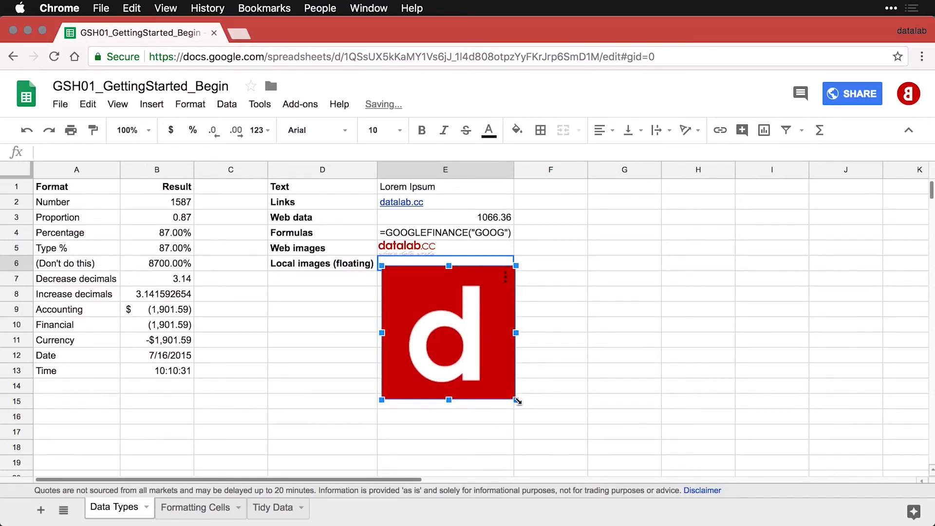
left_click_drag(515, 399, 474, 358)
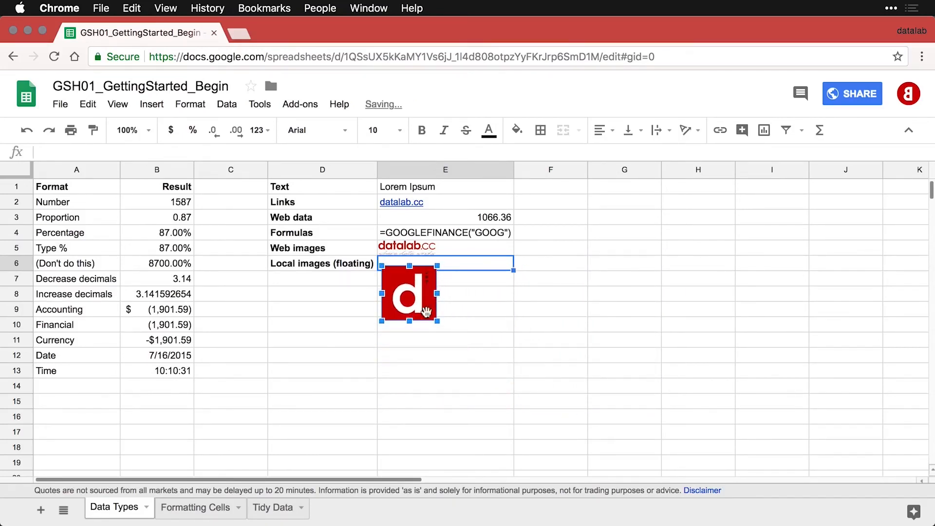
left_click(461, 300)
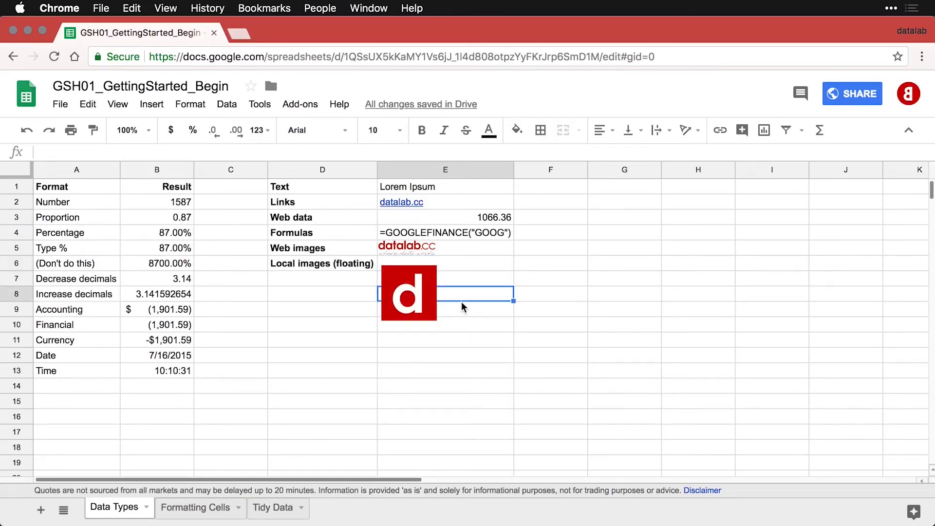
left_click(457, 252)
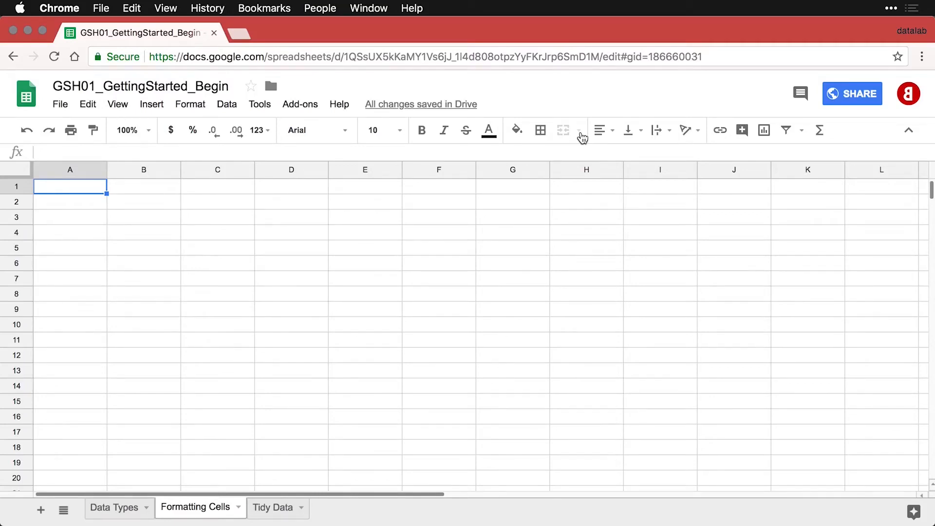
Paste the Font/Arial and Font/Sorts Mill Goudy rows, styling B2 in Sorts Mill Goudy and widening column B.
type("Font\tArial")
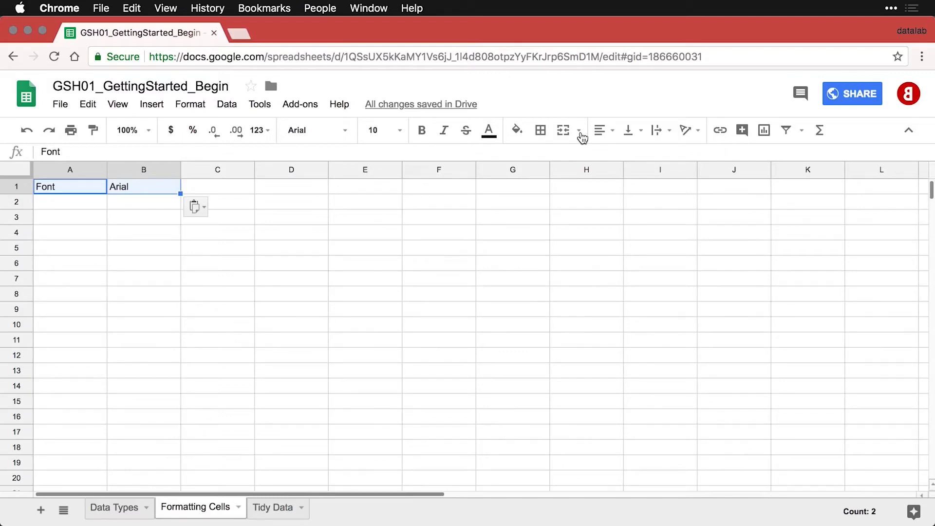
left_click(89, 203)
type("Font\tSorts Mill Goudy")
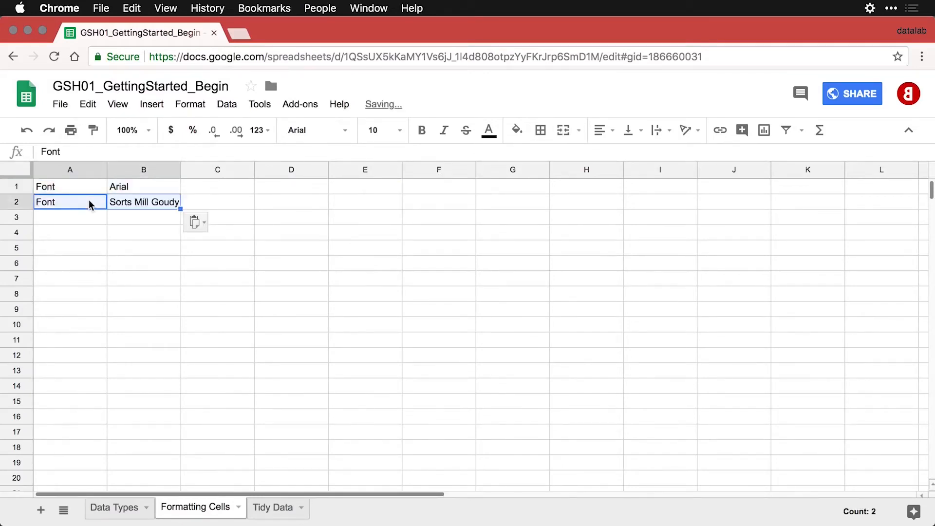
left_click(141, 202)
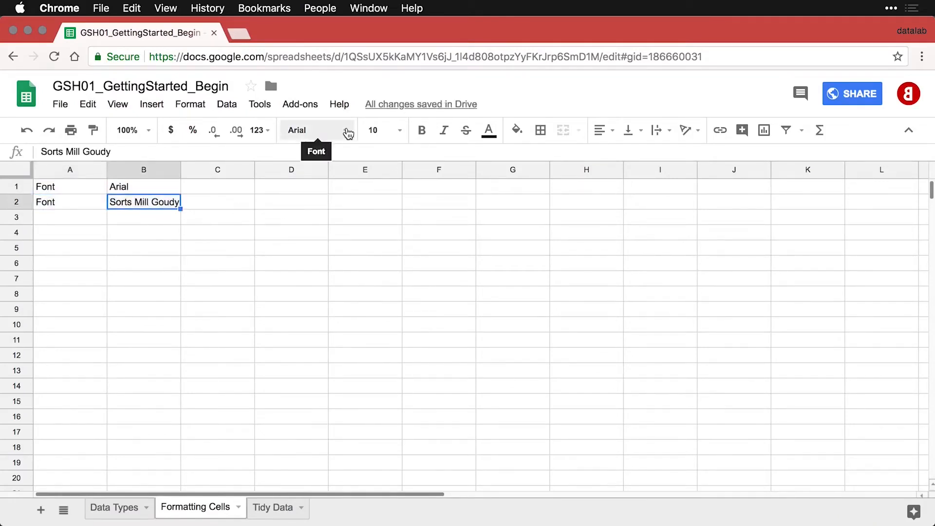
left_click(347, 132)
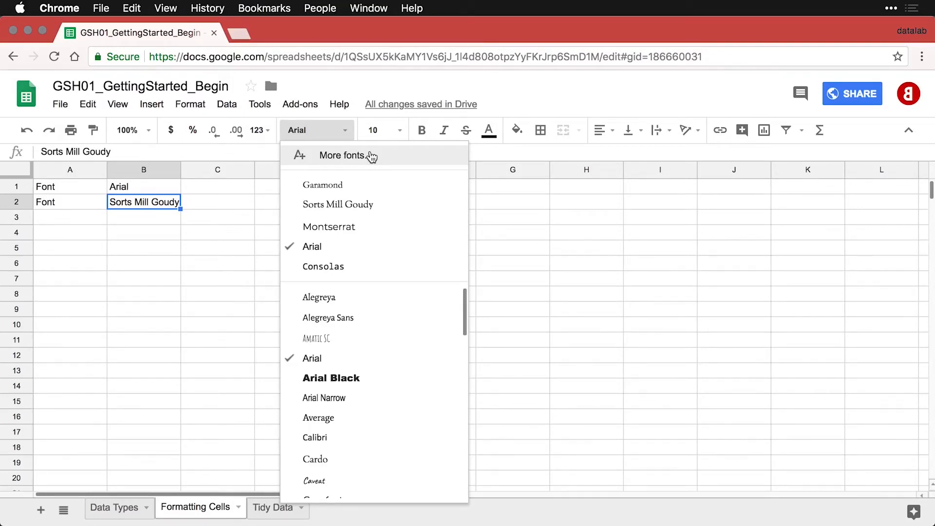
left_click(381, 207)
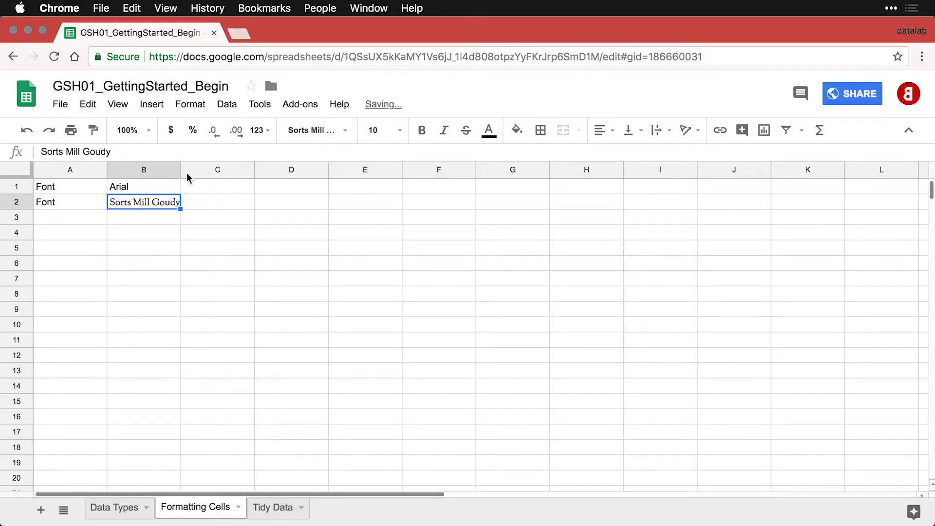
left_click_drag(180, 170, 179, 171)
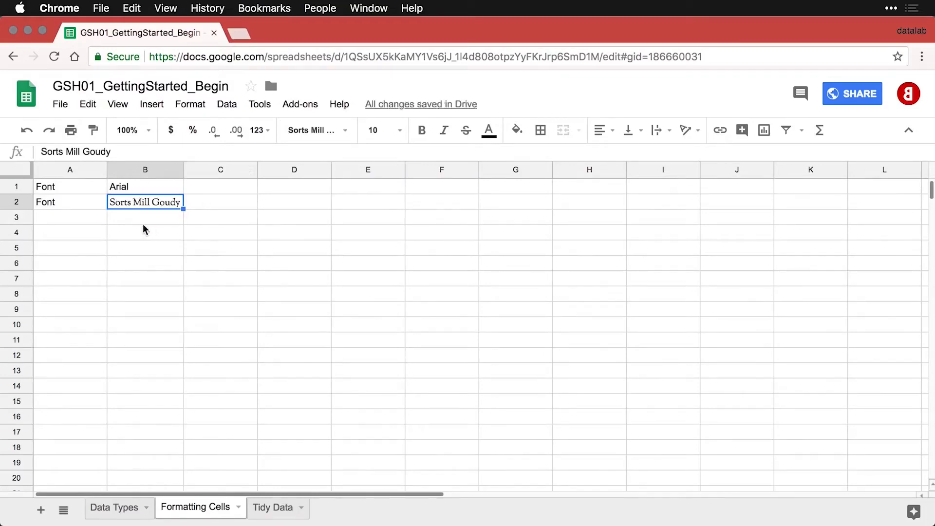
Paste the Font/Consolas row into row 3 and set B3 to the Consolas font.
left_click(75, 220)
type("Font\tConsolas")
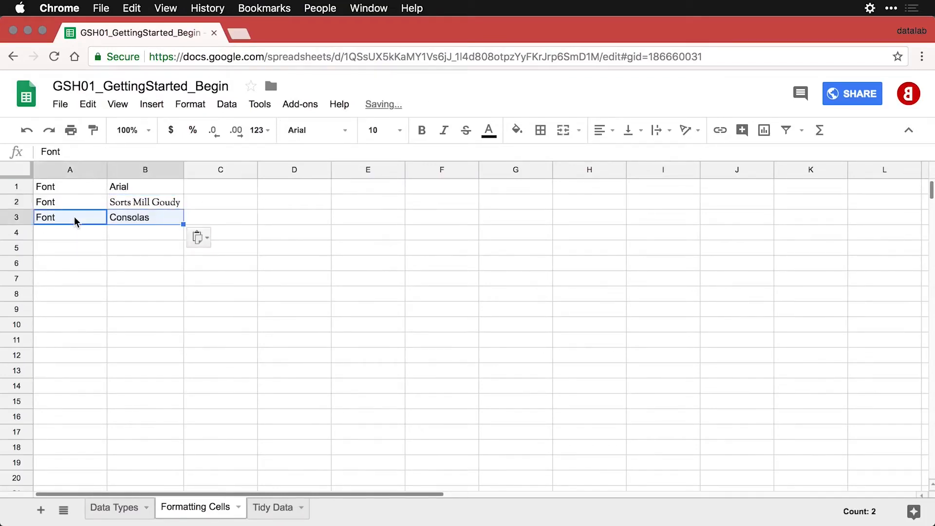
left_click(139, 220)
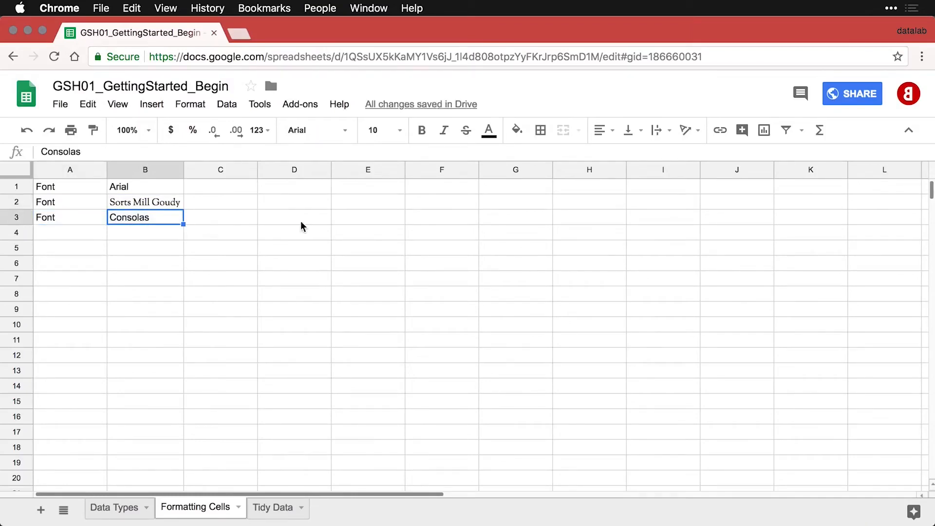
left_click(345, 130)
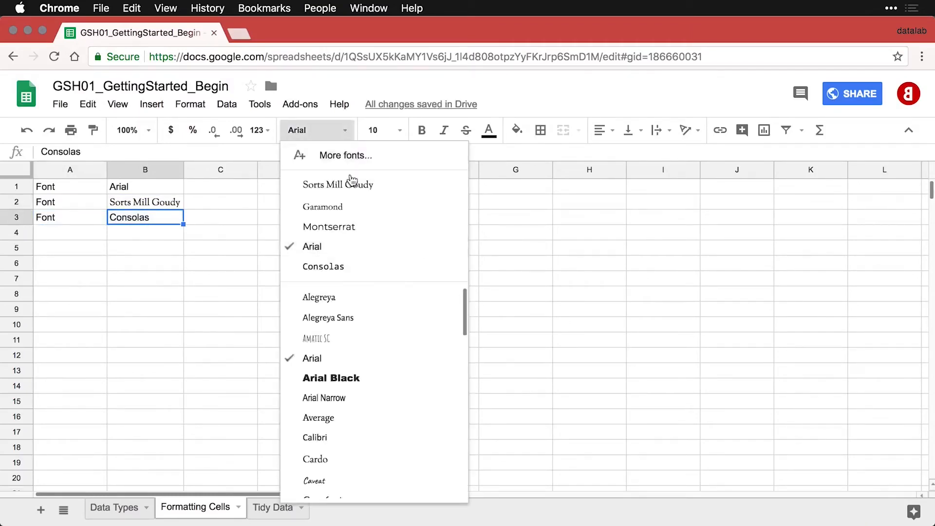
left_click(350, 266)
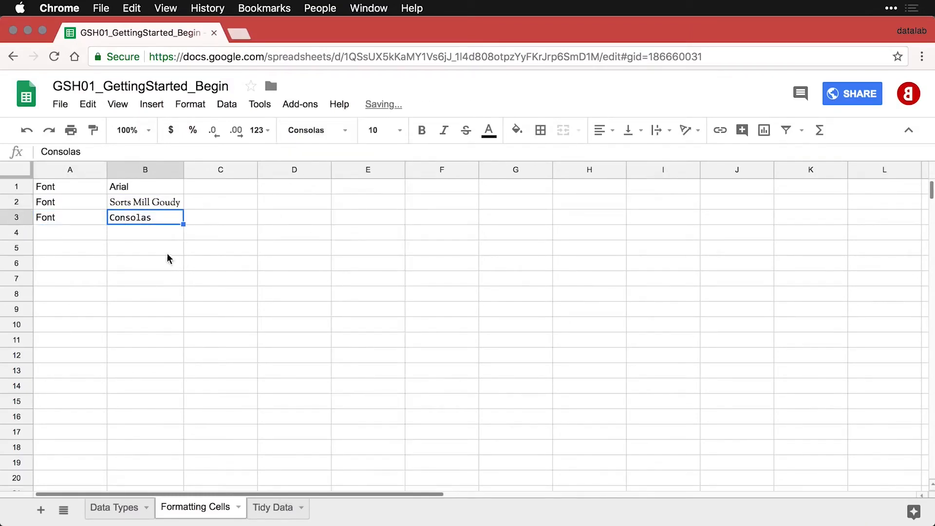
left_click(89, 232)
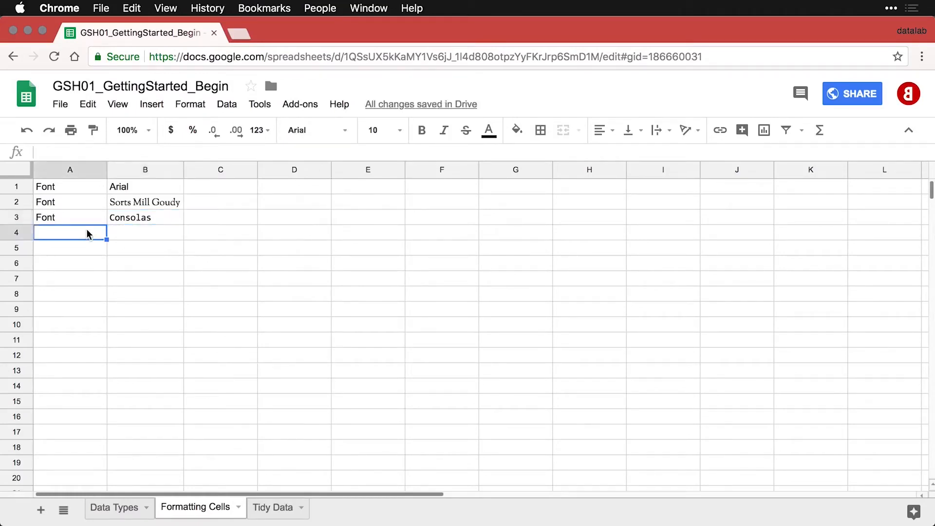
Paste the Font size/8-point row into row 4 and set B4 to 8 pt.
type("Font size\t8-point")
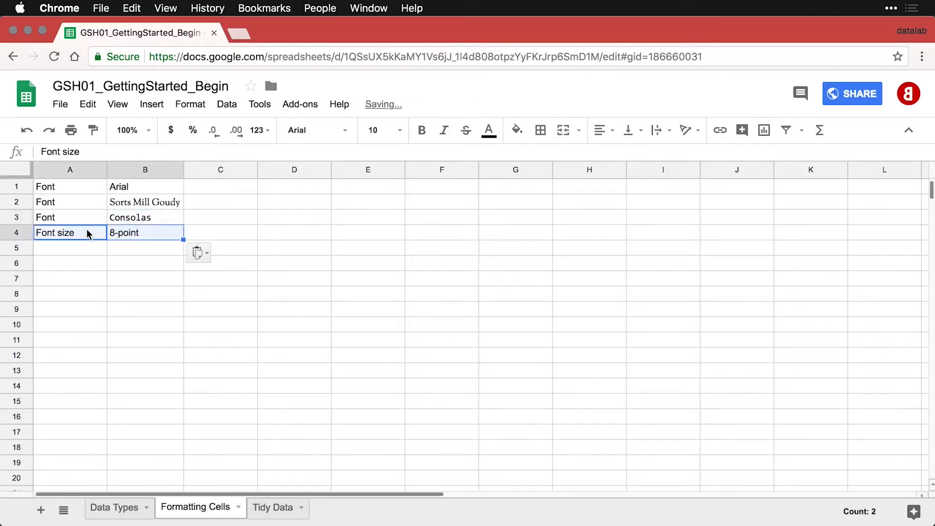
left_click(132, 233)
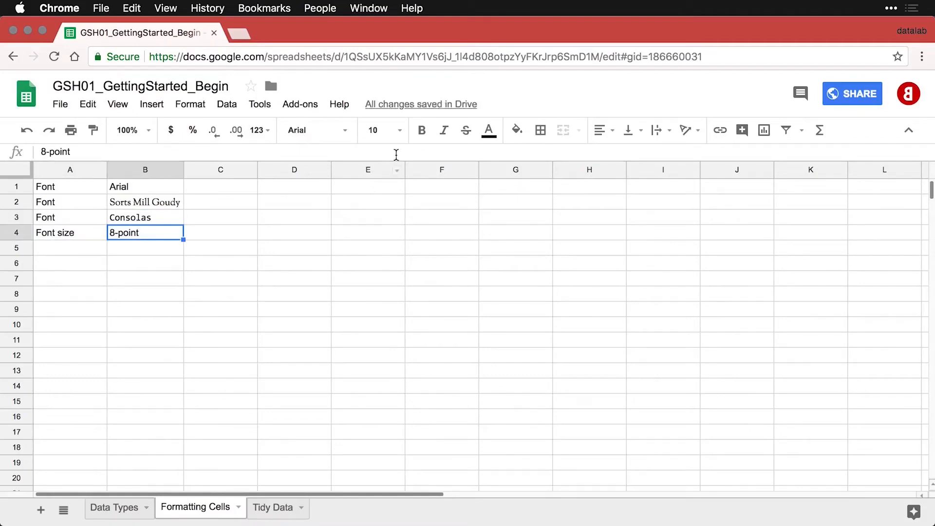
left_click(399, 130)
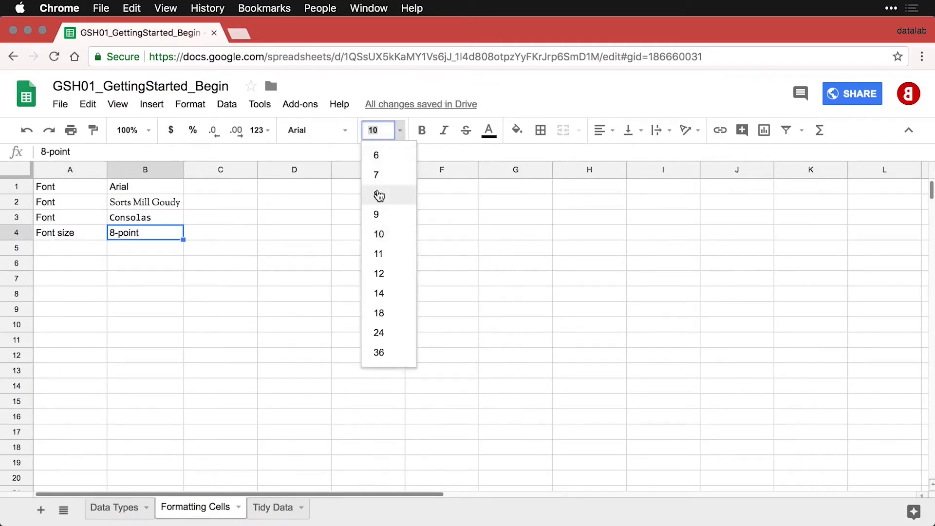
left_click(379, 194)
Paste the Font size/20-point row into row 5 and set B5 to a custom 20 pt.
left_click(88, 249)
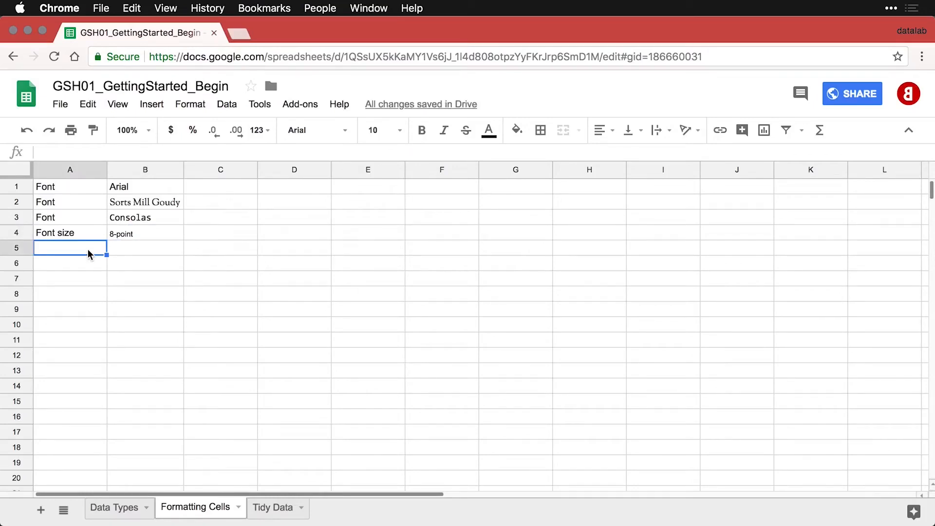
type("Font size\t20-point")
left_click(131, 248)
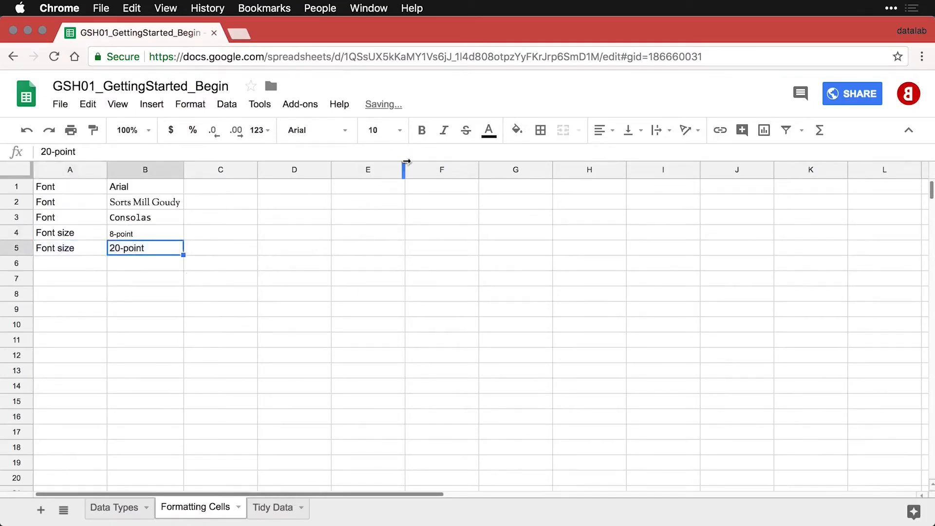
left_click(400, 131)
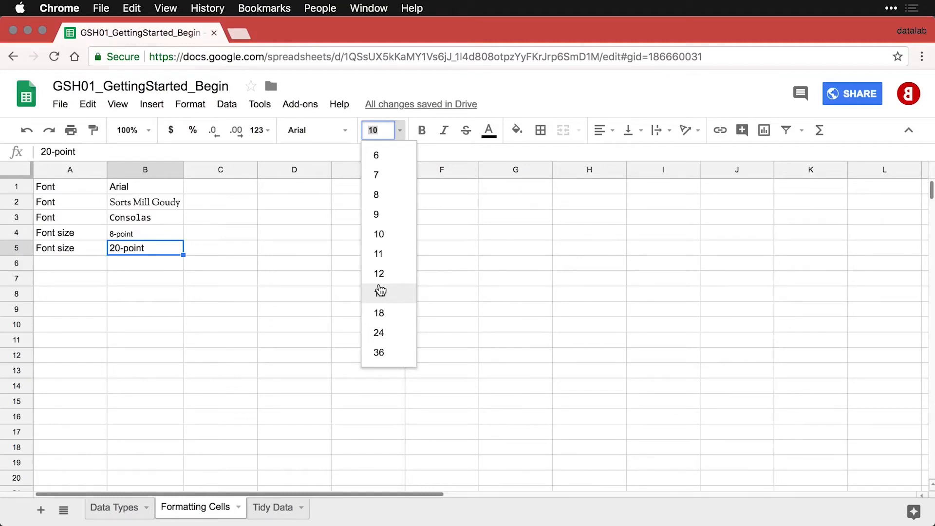
left_click(379, 332)
left_click(378, 130)
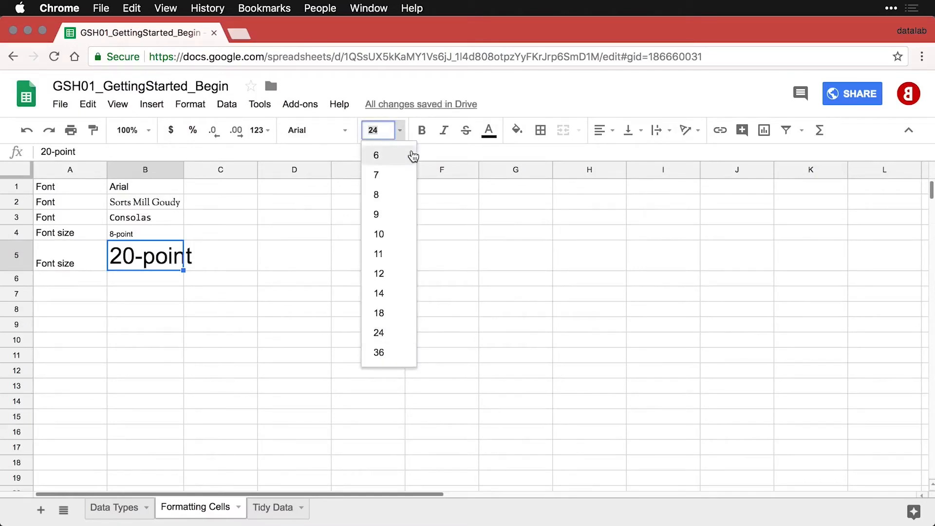
type("20")
key("Return")
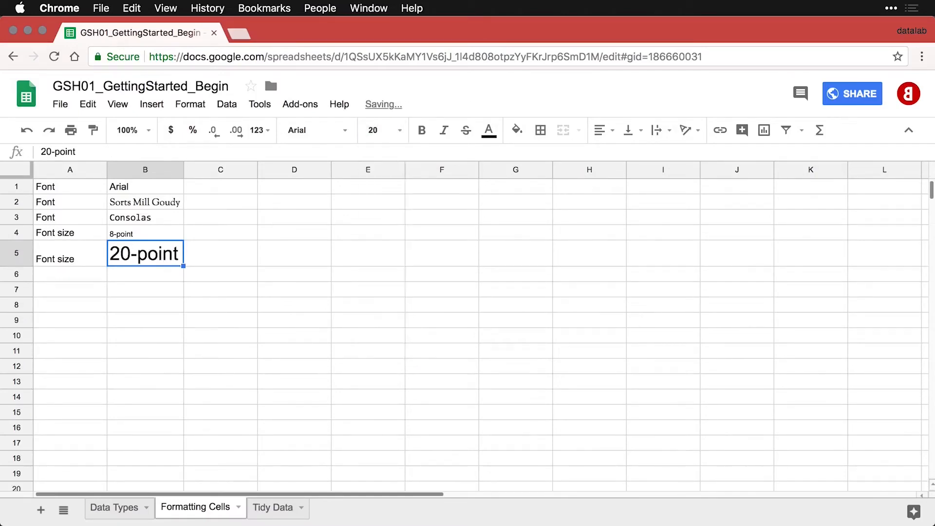
left_click(86, 276)
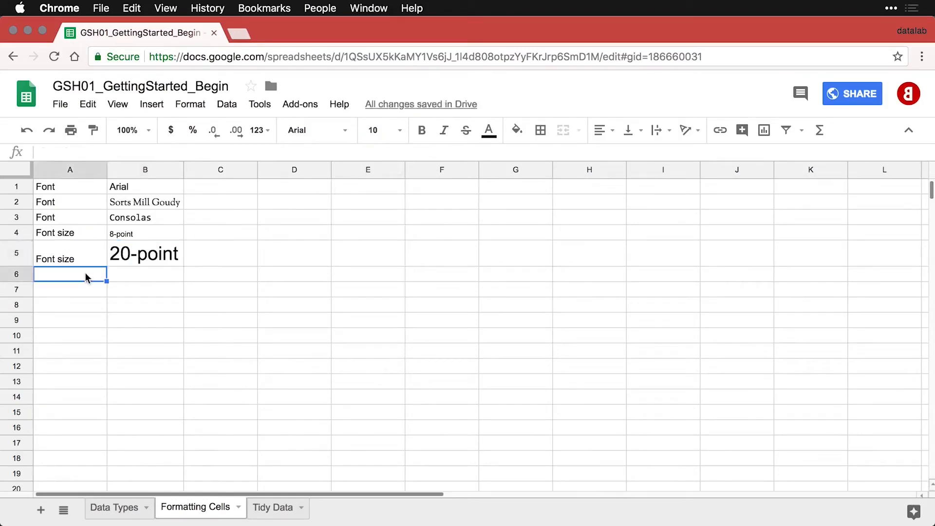
Paste the Bold/Bold text row into row 6 and make B6 bold.
type("Bold\tBold text")
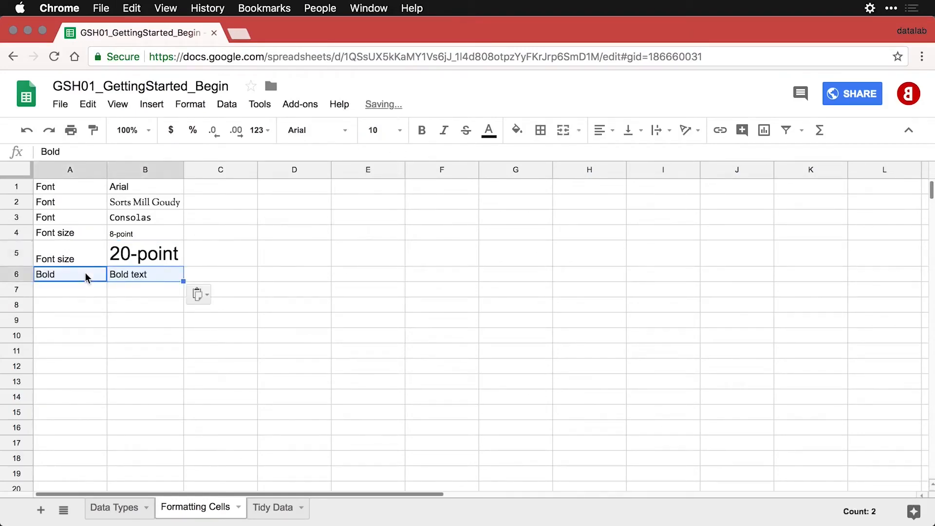
left_click(130, 276)
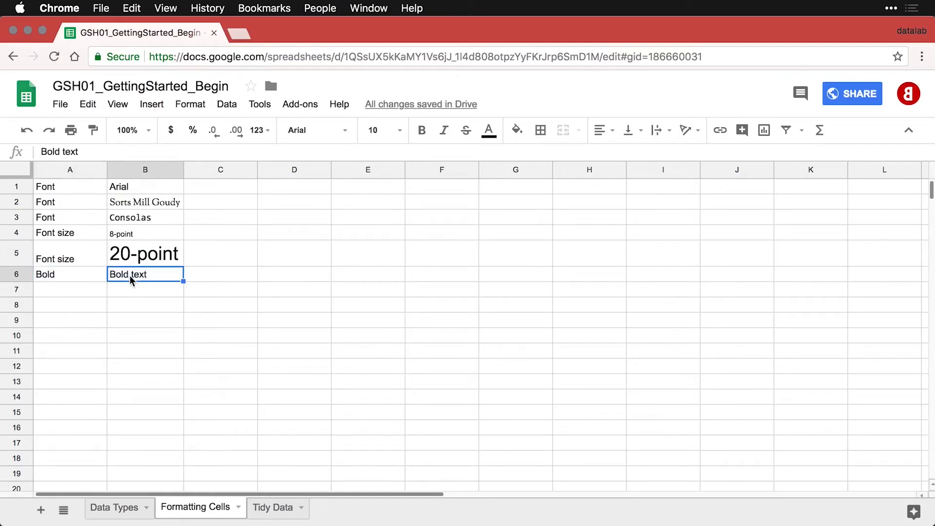
key("super+b")
Paste the Italics/Italic text row into row 7 and italicize B7.
left_click(84, 292)
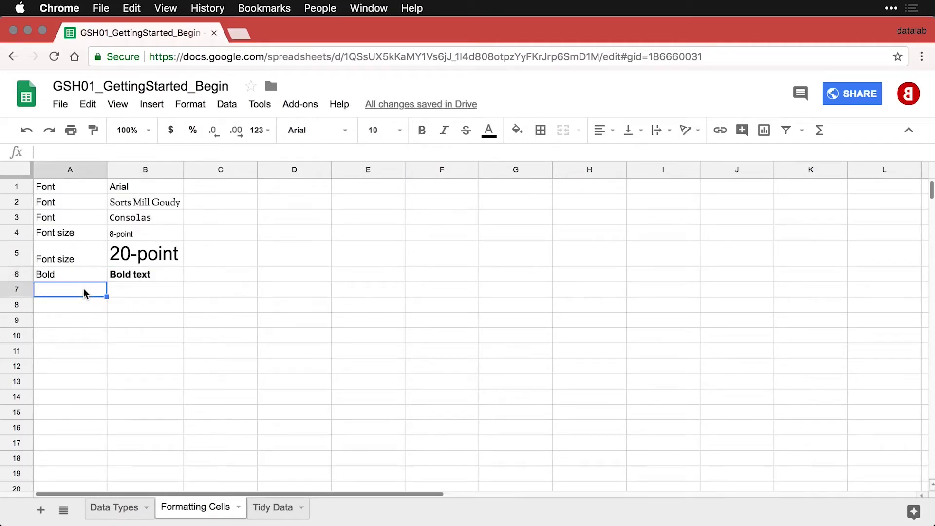
type("Italics\tItalic text")
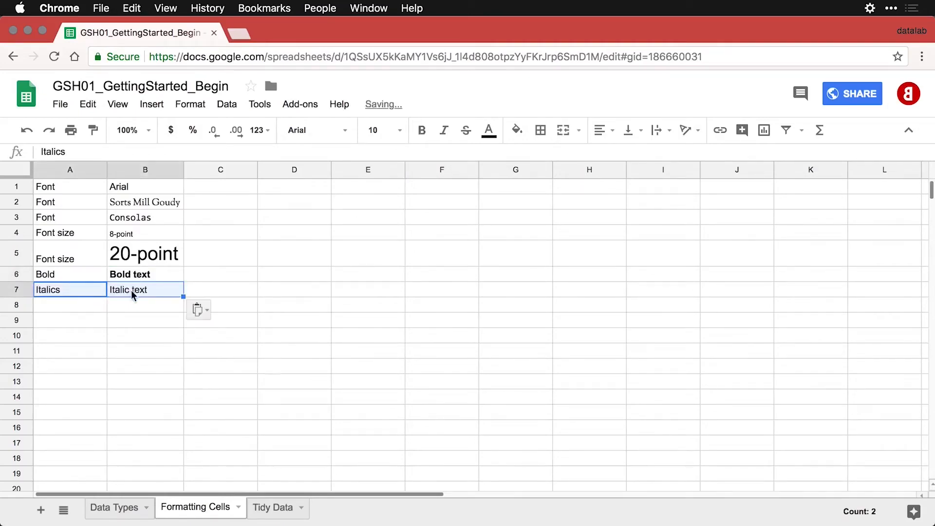
left_click(136, 289)
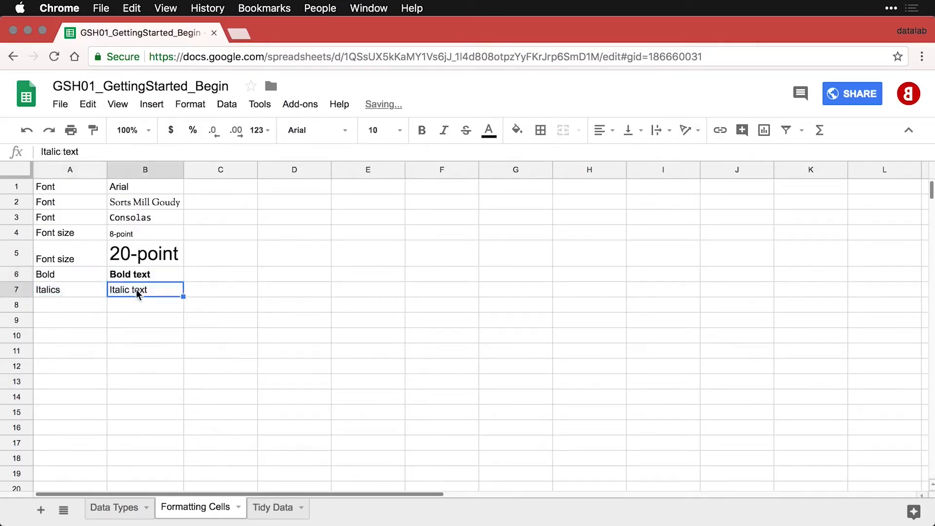
left_click(443, 129)
Paste the Strikethrough row into row 8 and strike through the B8 sample.
left_click(82, 305)
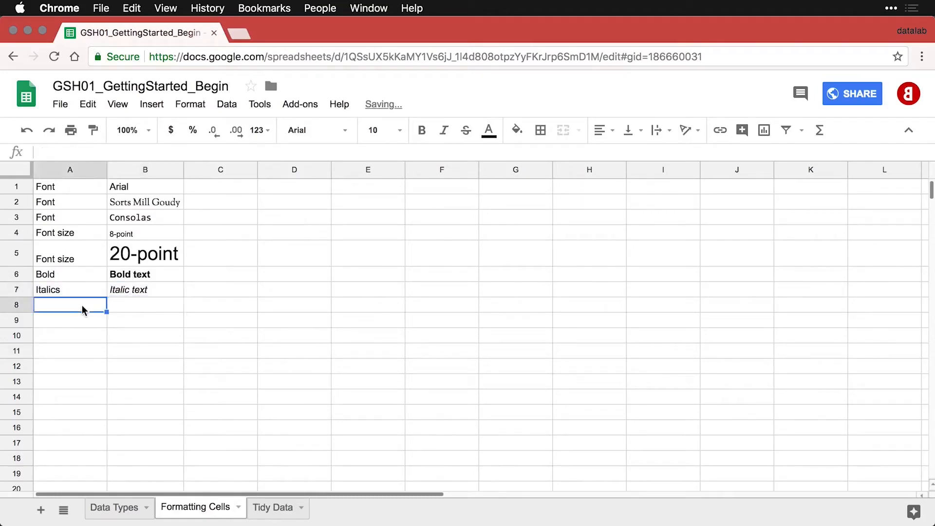
type("Strikethrough\tStrikethrough text")
left_click(137, 305)
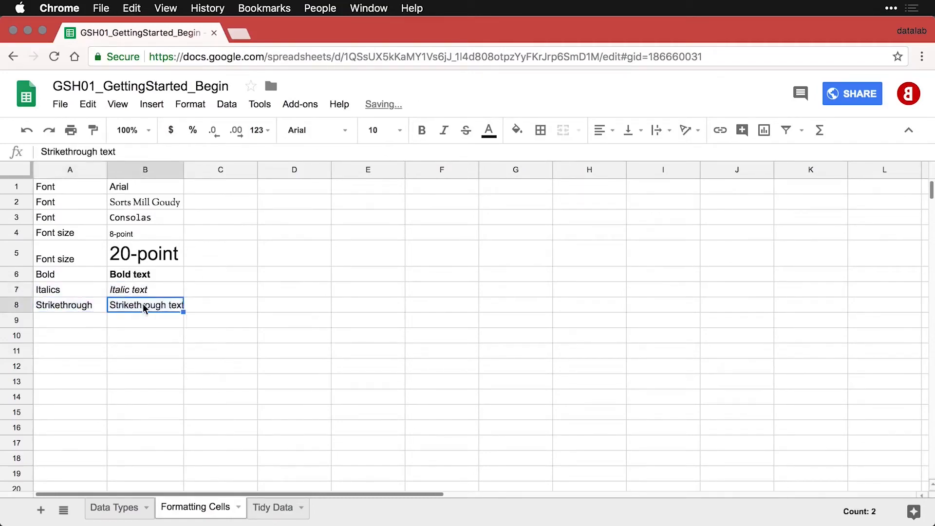
left_click(468, 133)
left_click(81, 321)
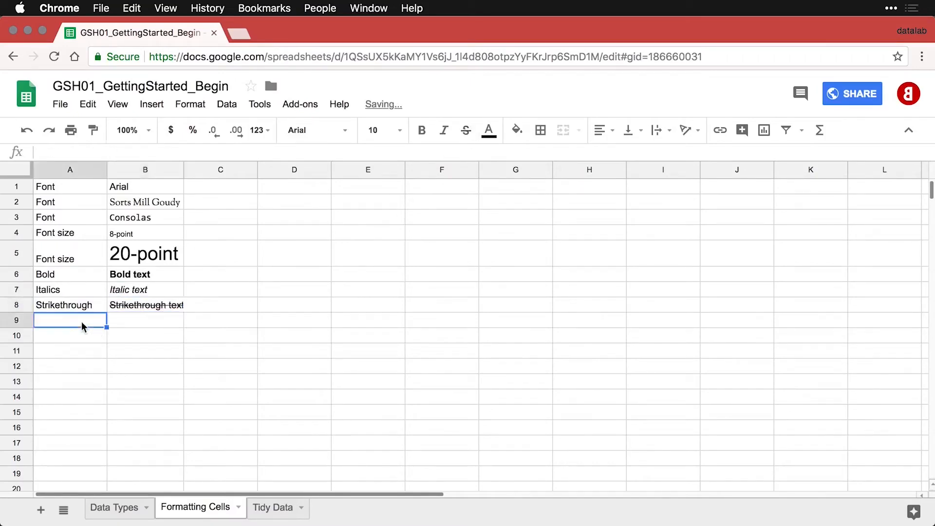
Paste the Text color/Red text row into row 9 and colour B9's text dark red.
type("Text color\tRed text")
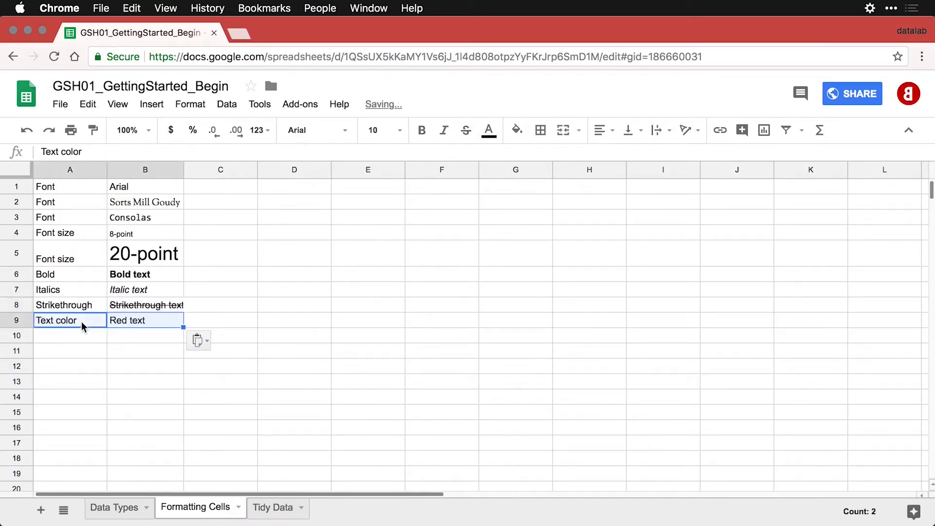
left_click(132, 319)
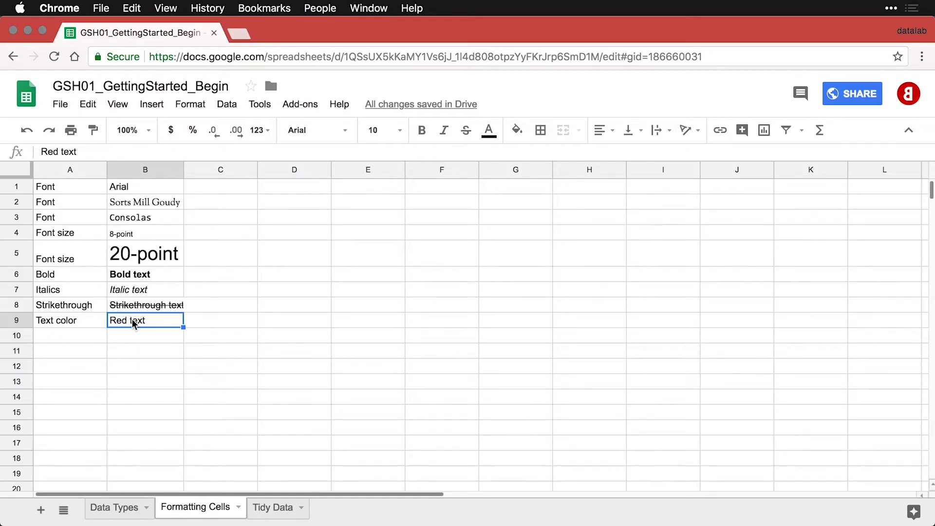
left_click(488, 130)
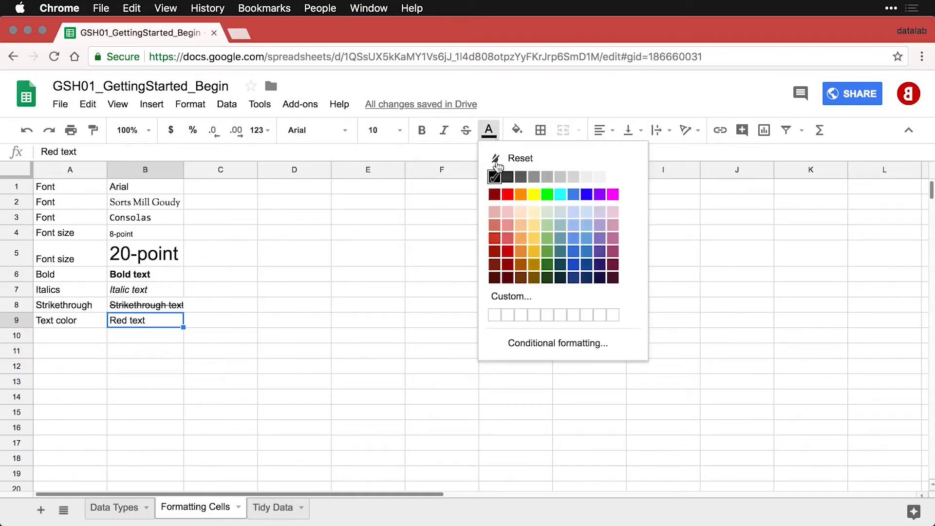
left_click(508, 251)
Add the Fill color/Red fill row with B10 filled red in white text, then paste the Cell borders row.
left_click(76, 336)
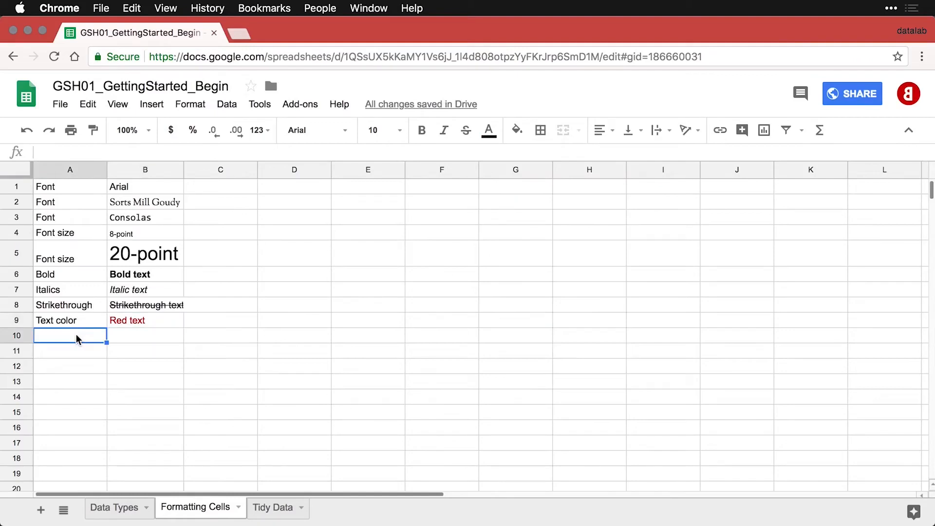
type("Fill color\tRed fill")
left_click(141, 335)
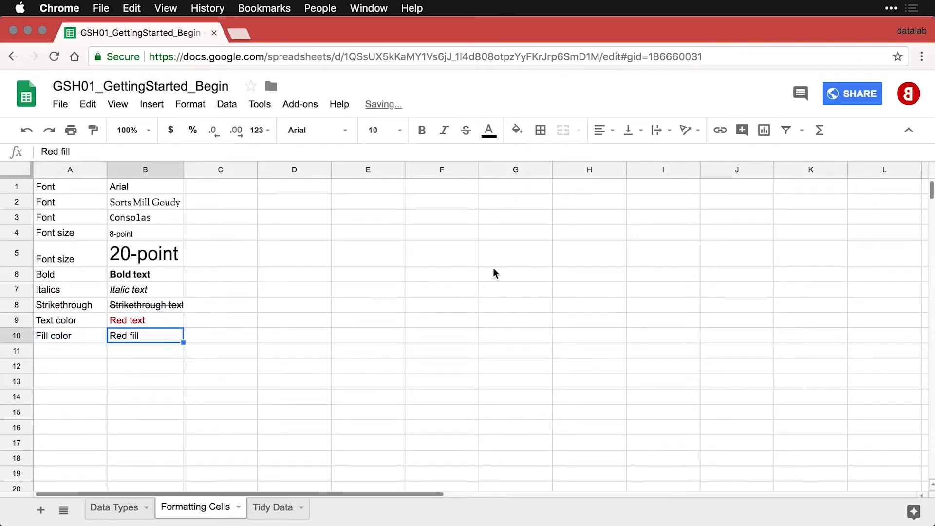
left_click(517, 130)
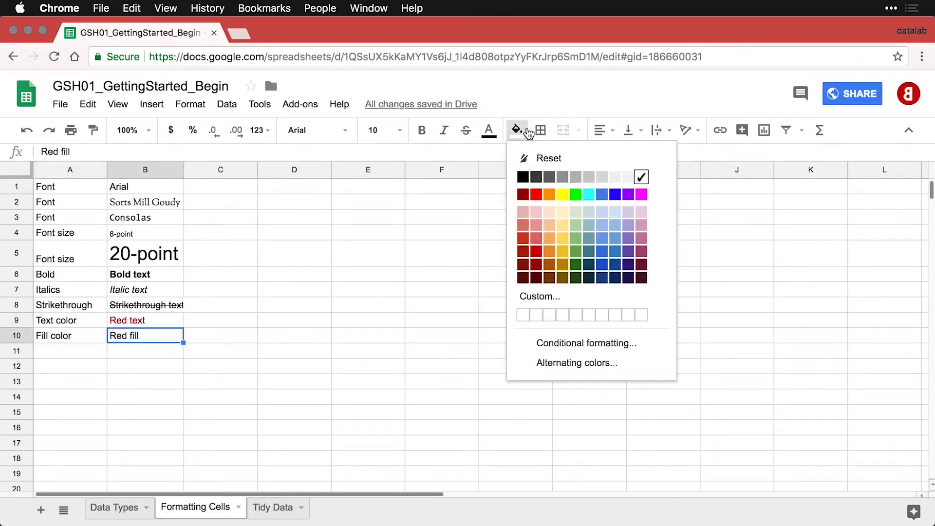
left_click(535, 251)
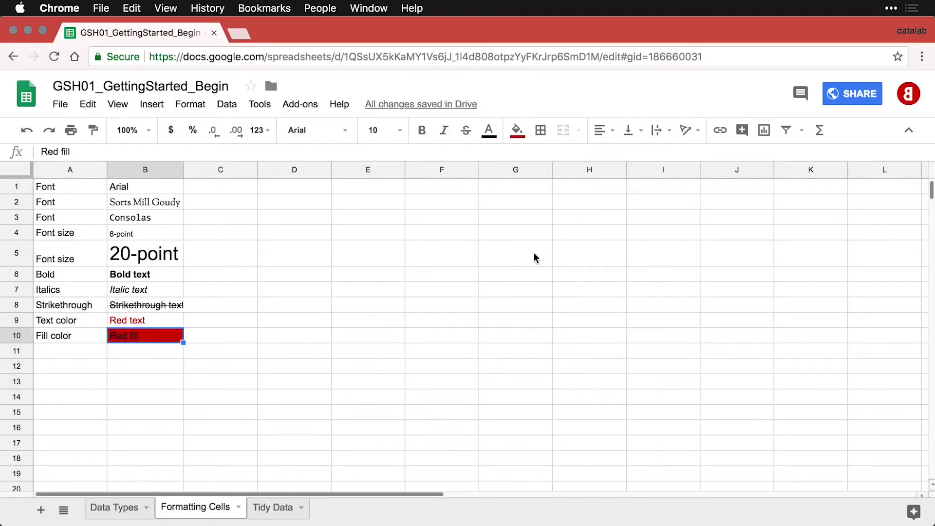
left_click(500, 135)
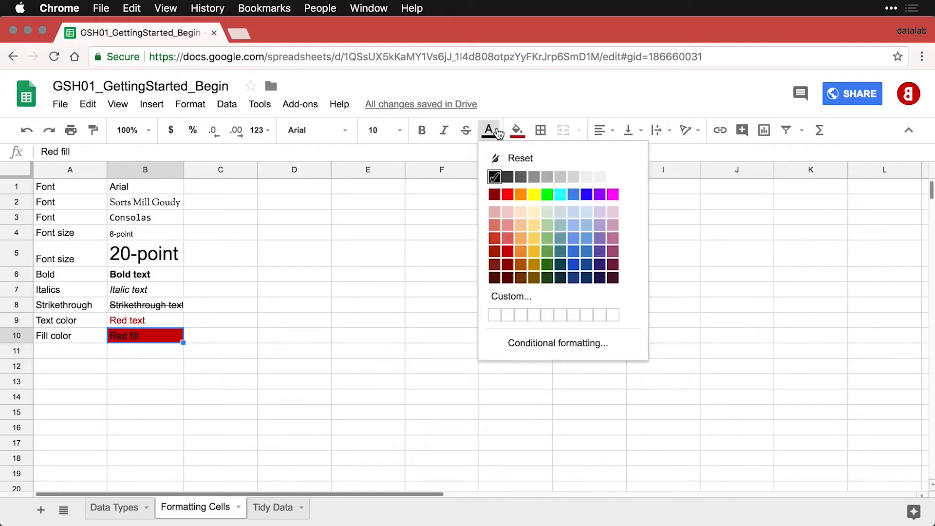
left_click(613, 179)
left_click(87, 354)
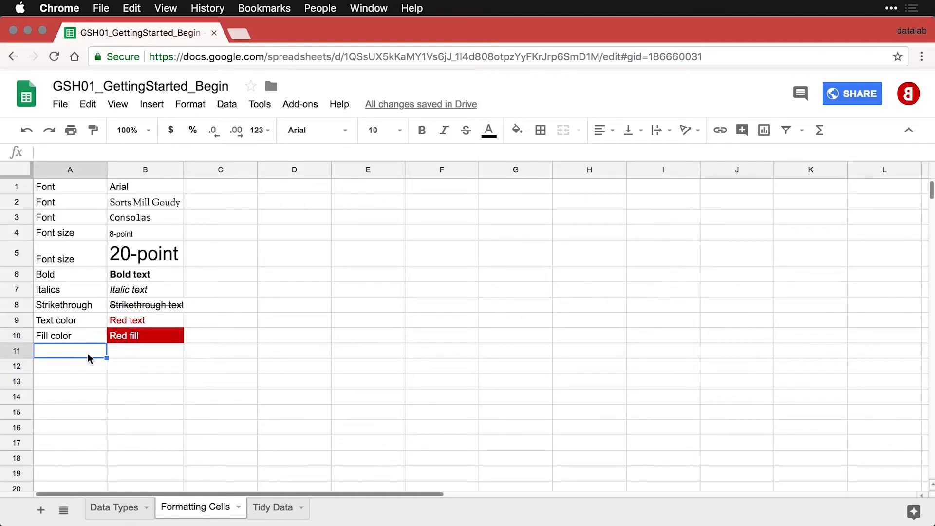
type("Cell borders\tSelect text first")
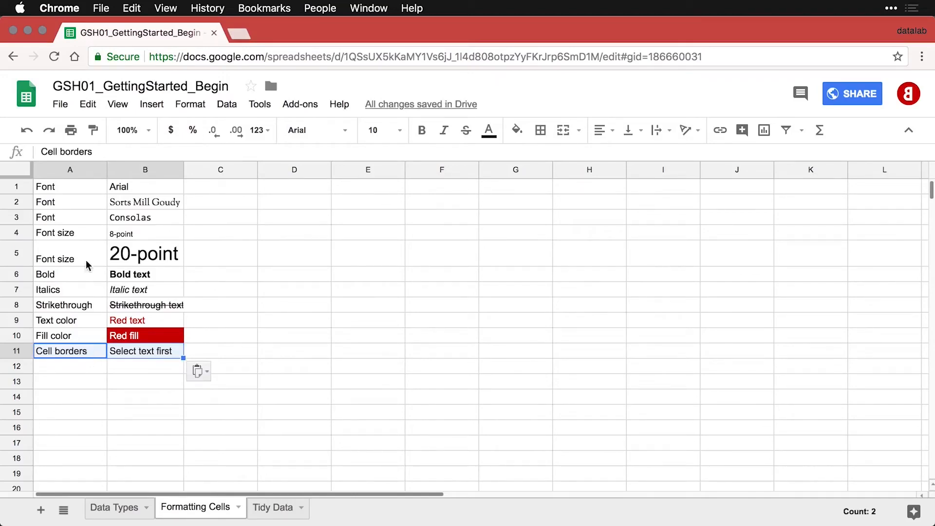
left_click_drag(58, 183, 151, 348)
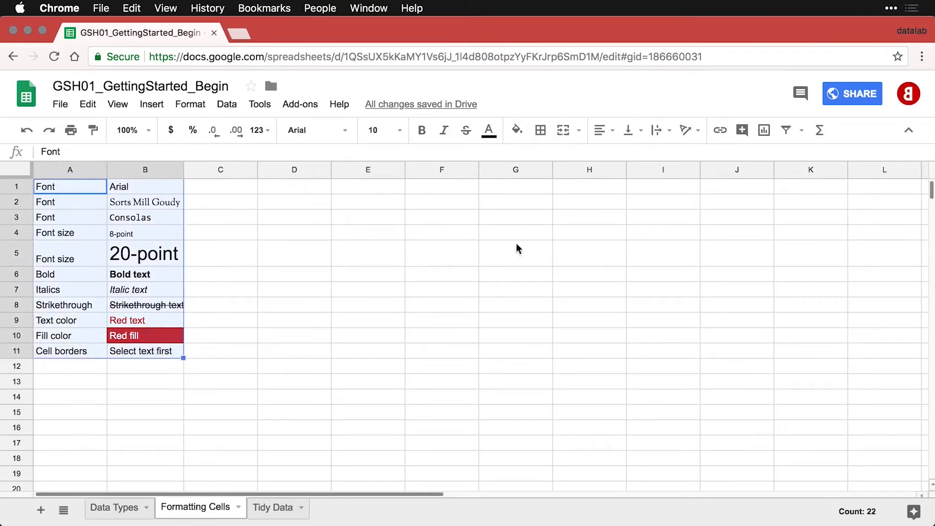
left_click(546, 138)
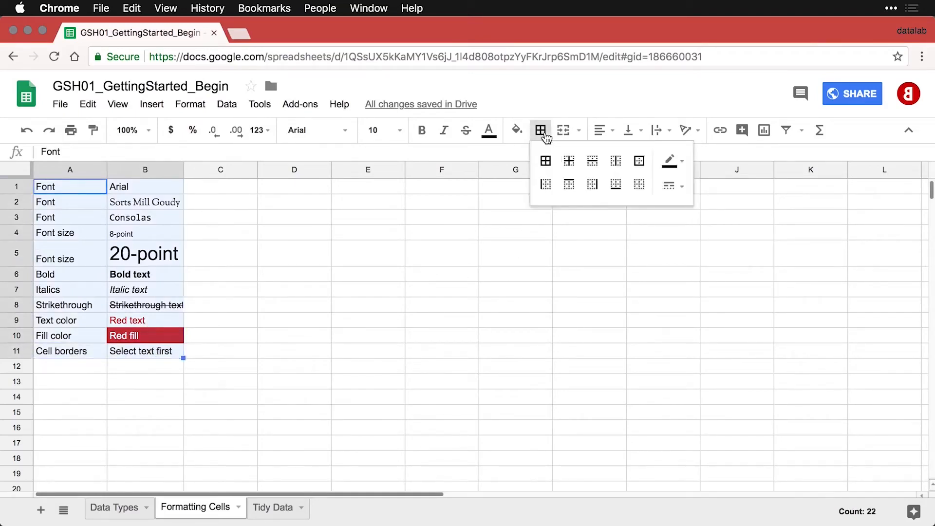
left_click(546, 164)
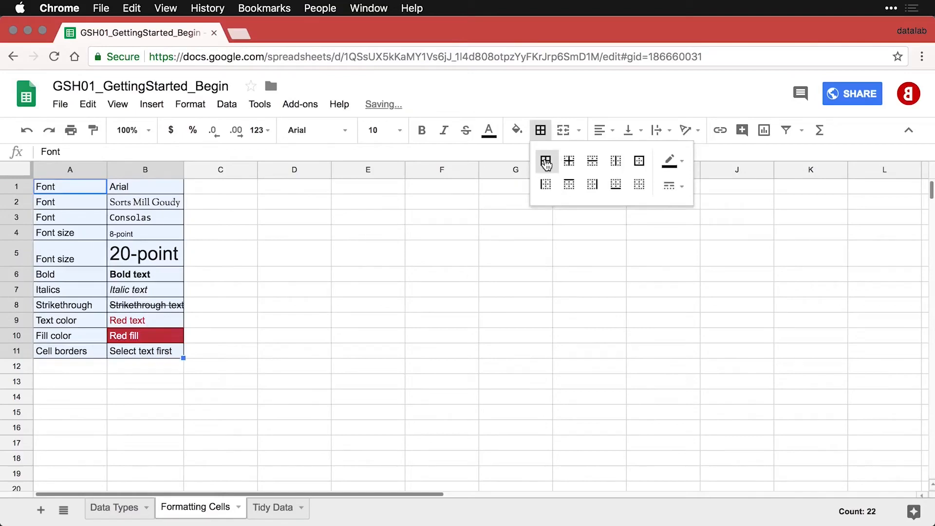
left_click(369, 340)
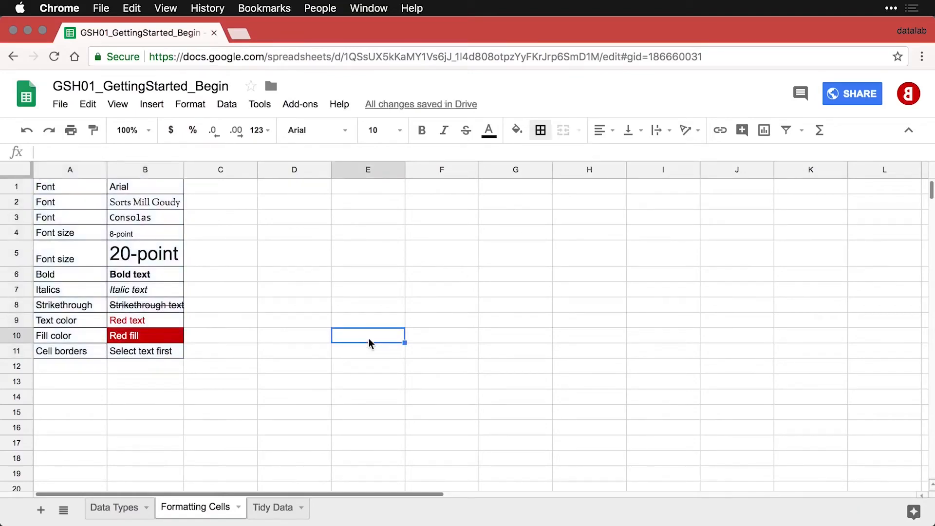
key("super+z")
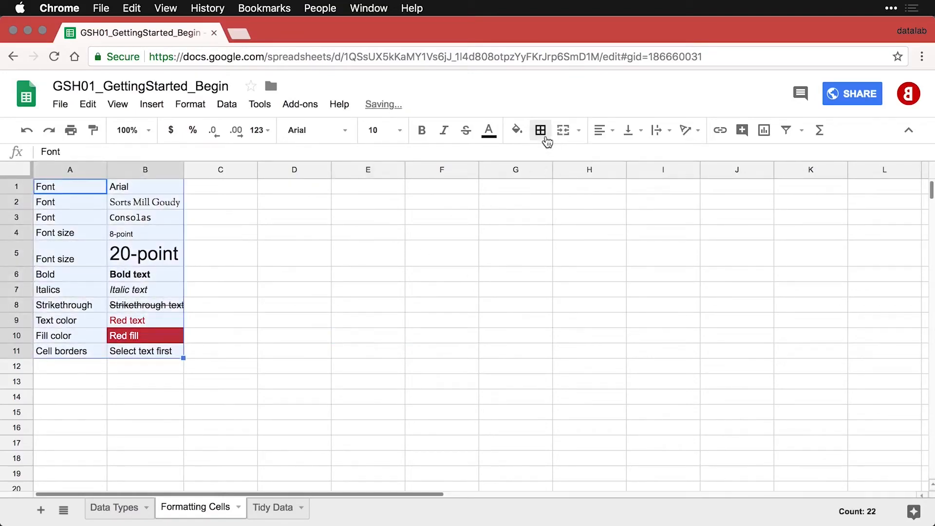
left_click(546, 139)
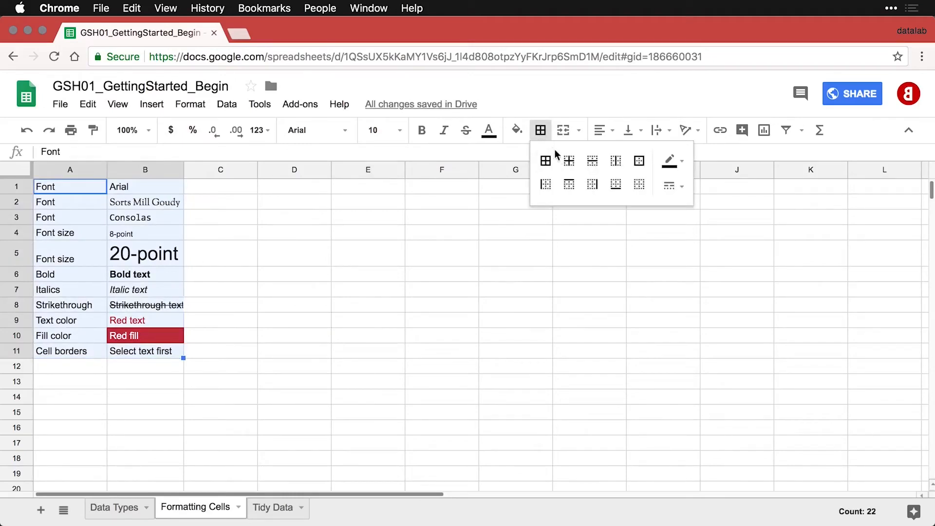
left_click(592, 164)
left_click(253, 342)
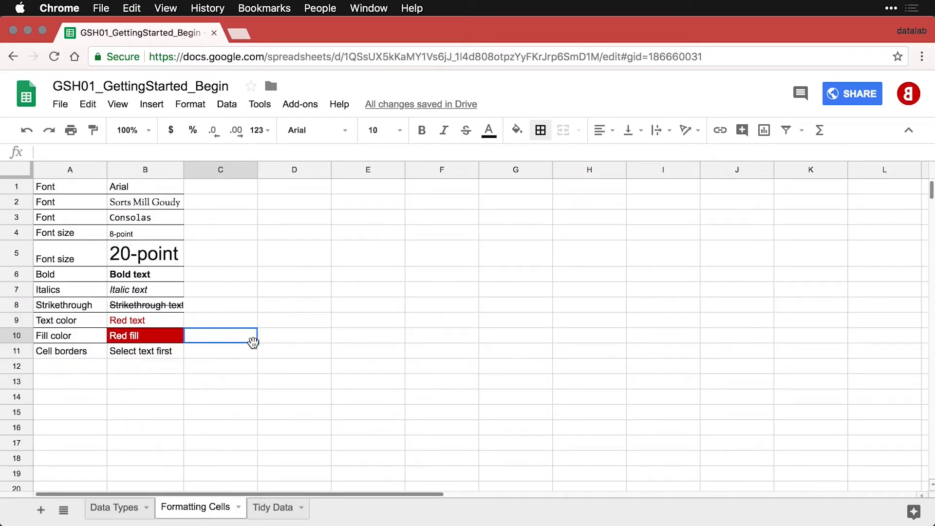
key("super+z")
Paste the Row height example into row 12 and Column width into row 13, making row 5 taller.
left_click(69, 366)
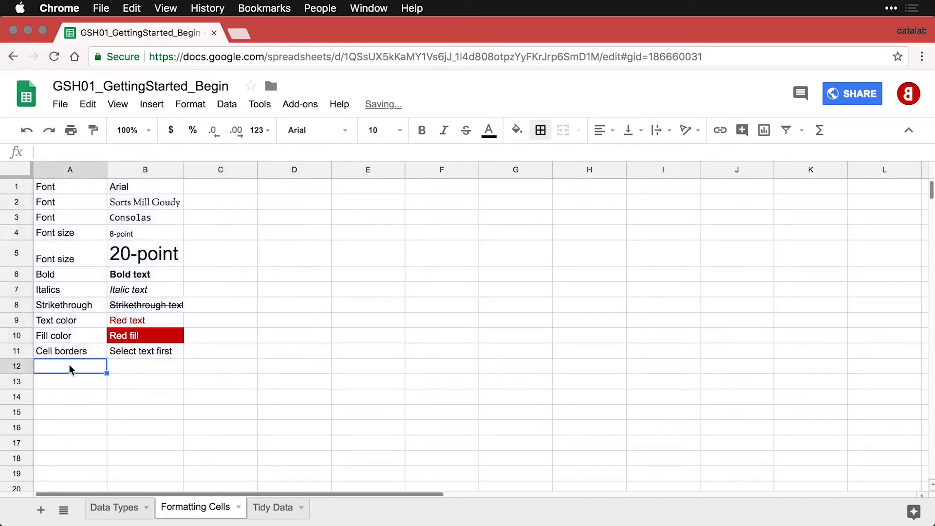
type("Row height\tSnap to fit or consistent size")
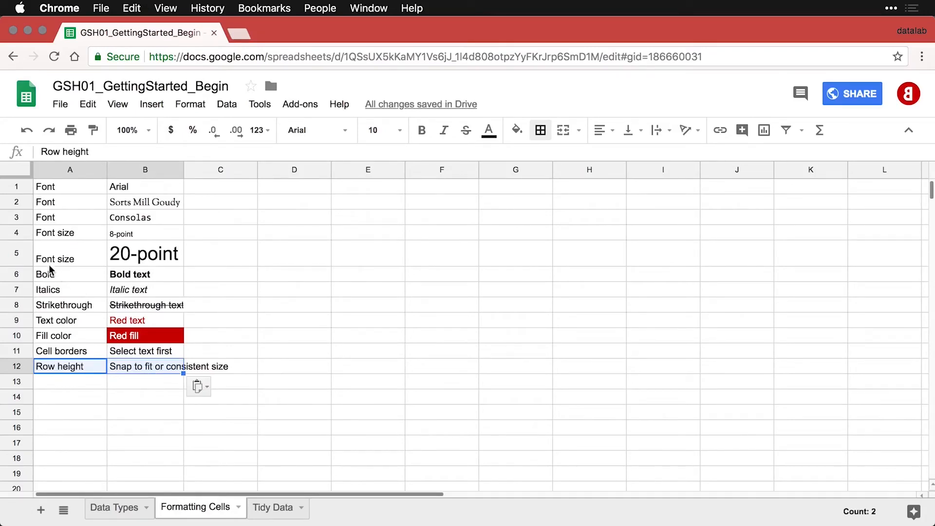
left_click(17, 252)
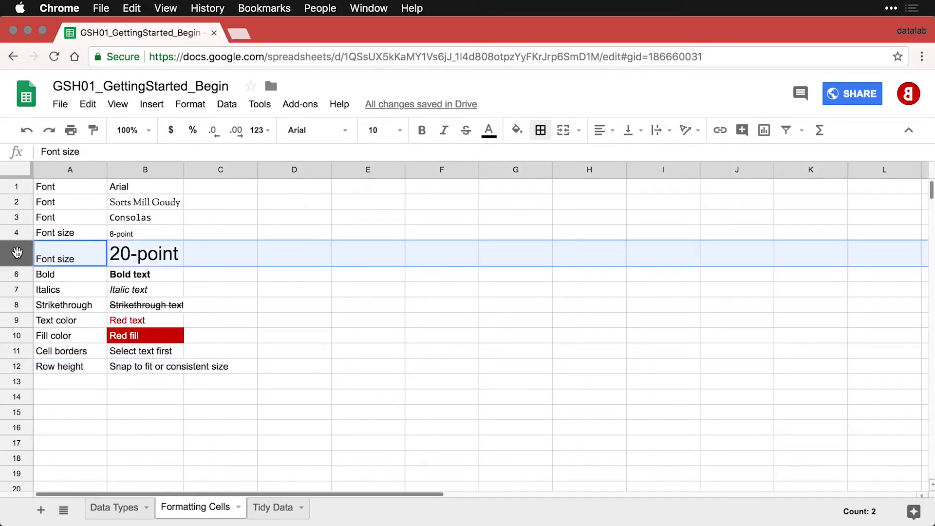
mouse_move(19, 266)
left_mouse_down()
mouse_move(23, 314)
mouse_move(18, 267)
left_mouse_up()
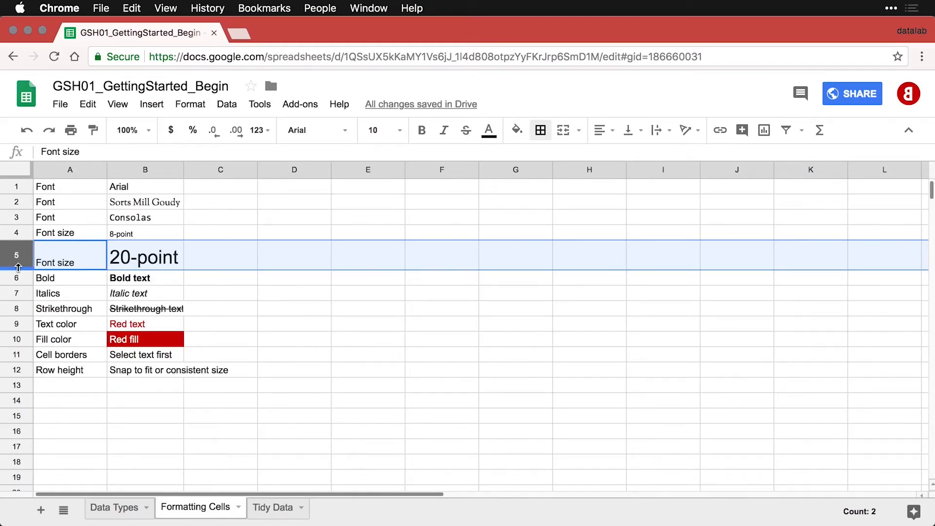
left_click(73, 387)
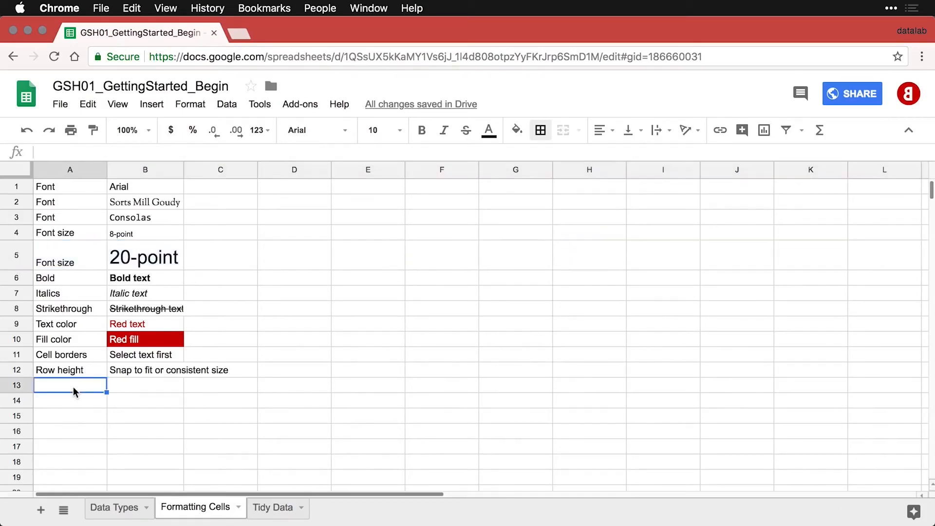
type("Column width\tSnap to fit or consistent size")
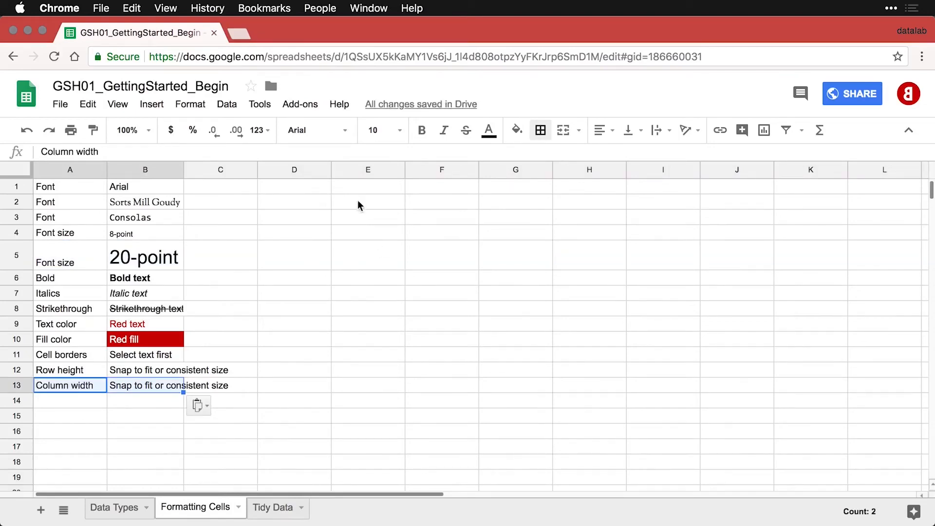
Paste Small, Medium long and Extra-extra-extra long into D1:F1 and make them bold.
left_click(309, 186)
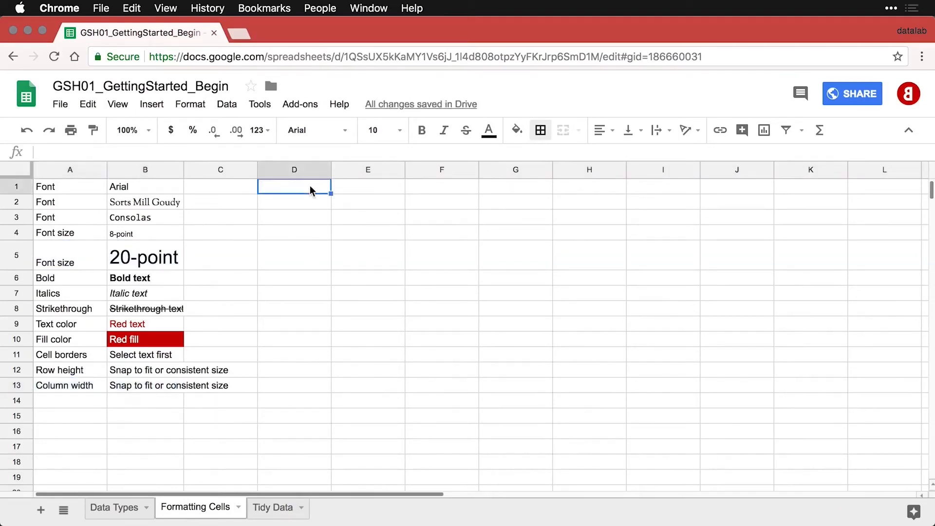
type("Small\tMedium long\tExtra-extra-extra long")
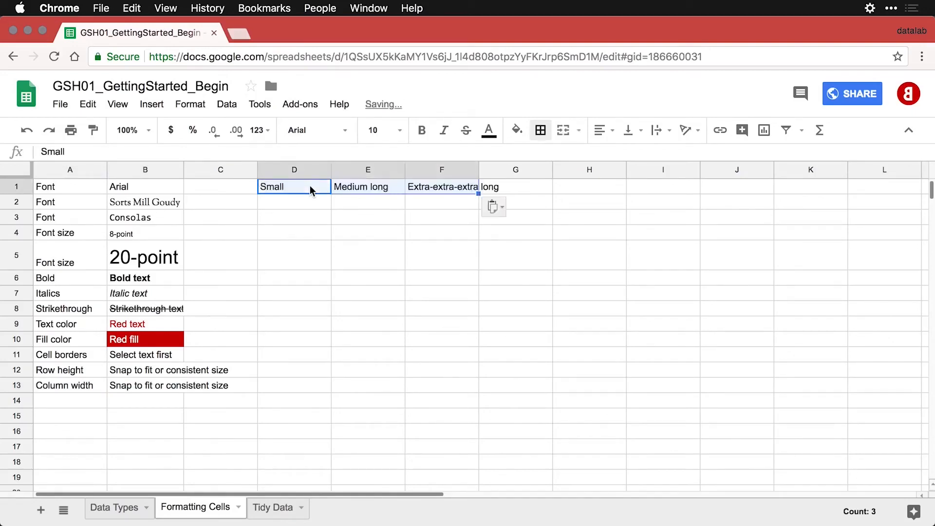
left_click(309, 217)
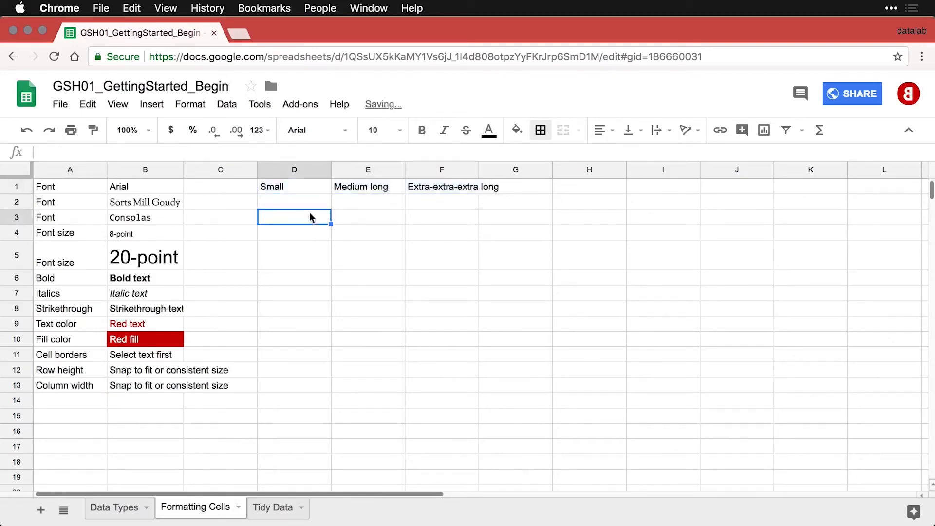
left_click_drag(298, 188, 413, 188)
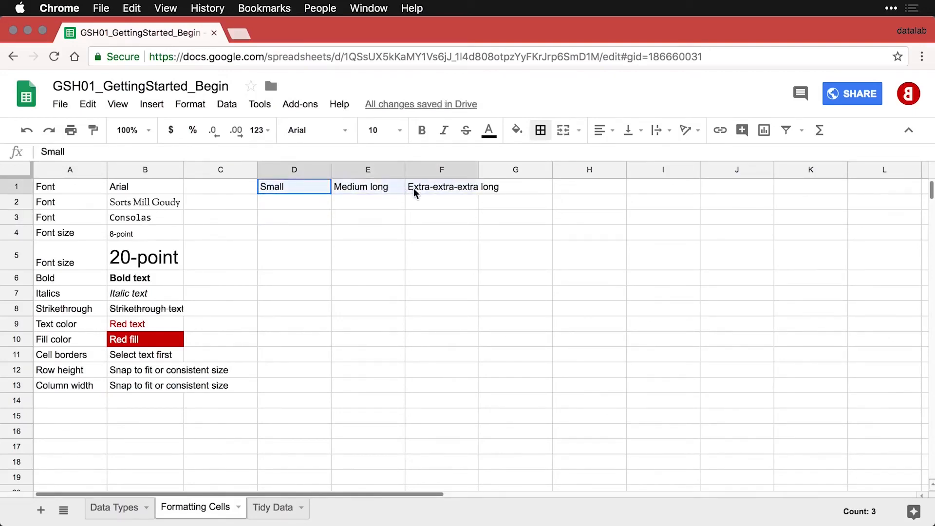
key("super+b")
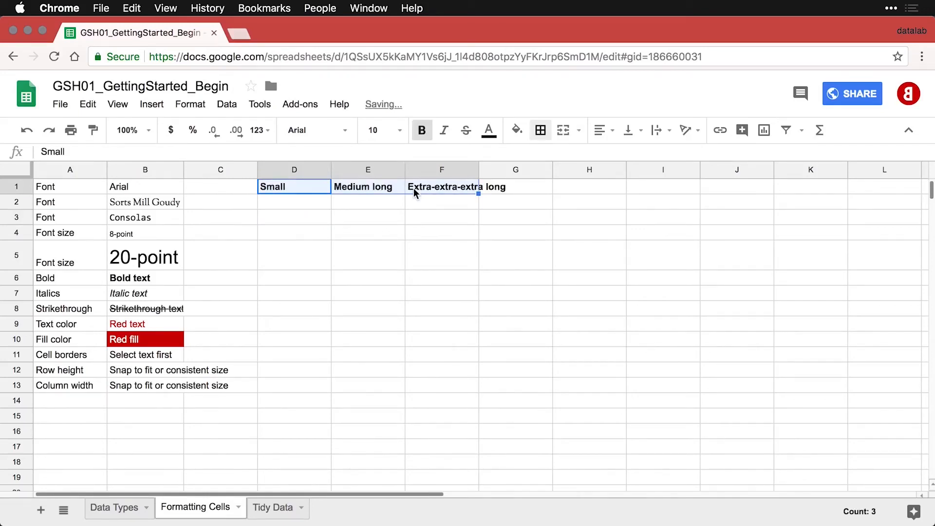
left_click(373, 204)
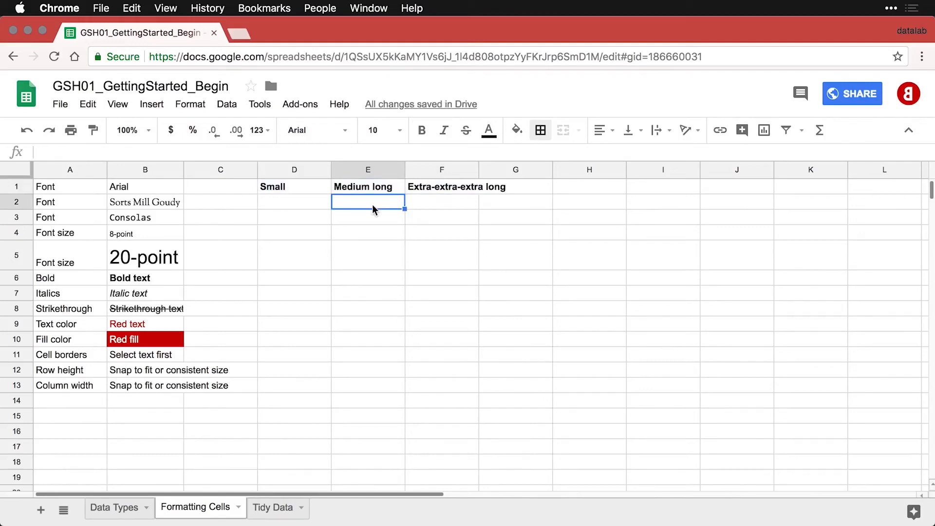
Give columns D–F one equal wider width and paste the Text alignment row into row 14.
left_click_drag(297, 169, 423, 175)
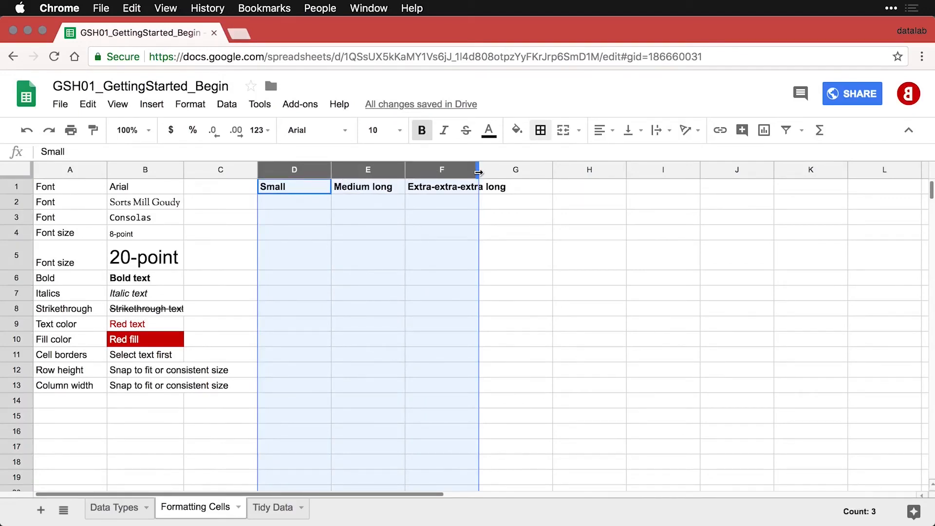
left_click_drag(478, 173, 478, 172)
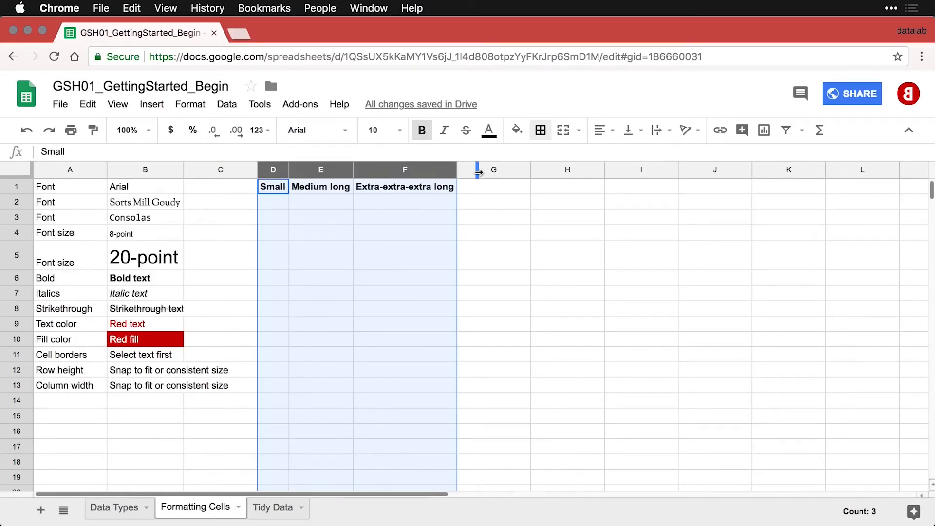
left_click(320, 204)
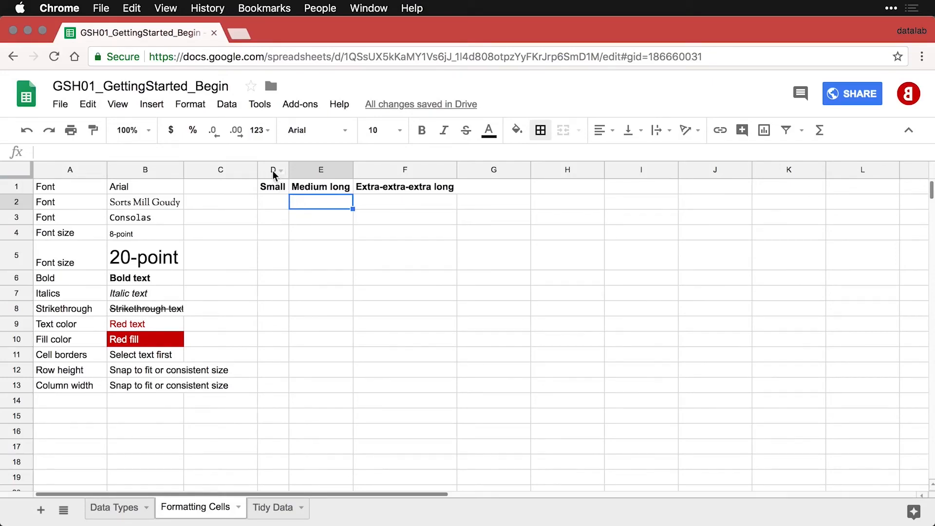
left_click_drag(273, 171, 368, 173)
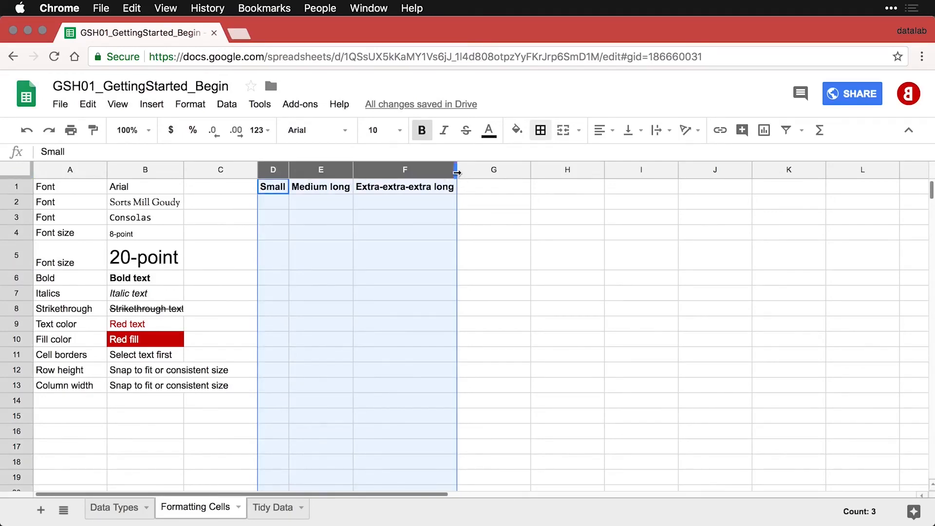
left_click_drag(456, 172, 456, 174)
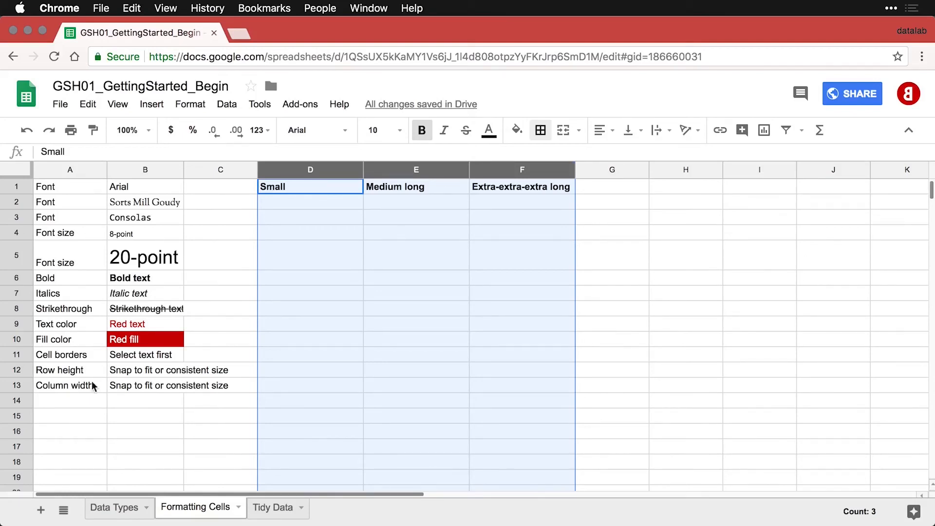
left_click(68, 400)
type("Text alignment\tHorizontal and vertical")
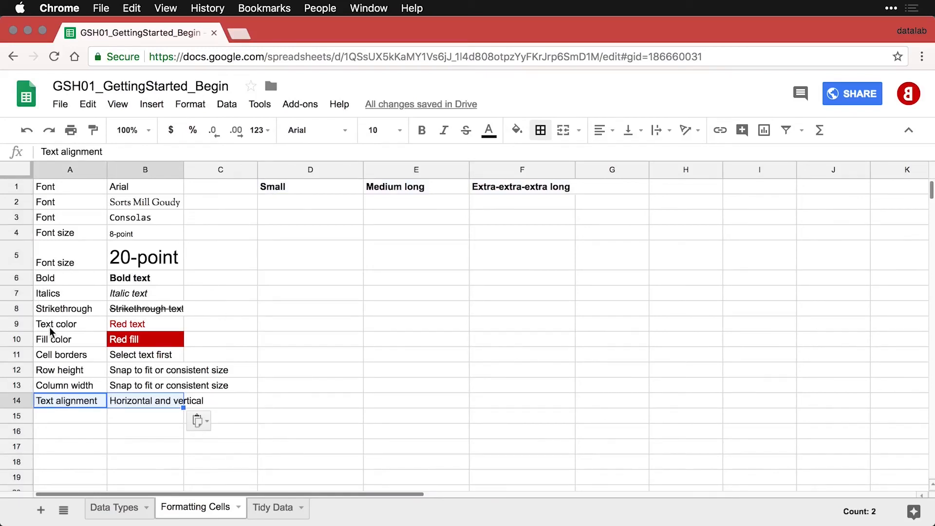
Try centre, right and left alignment on column A, leaving it left-aligned.
left_click(73, 168)
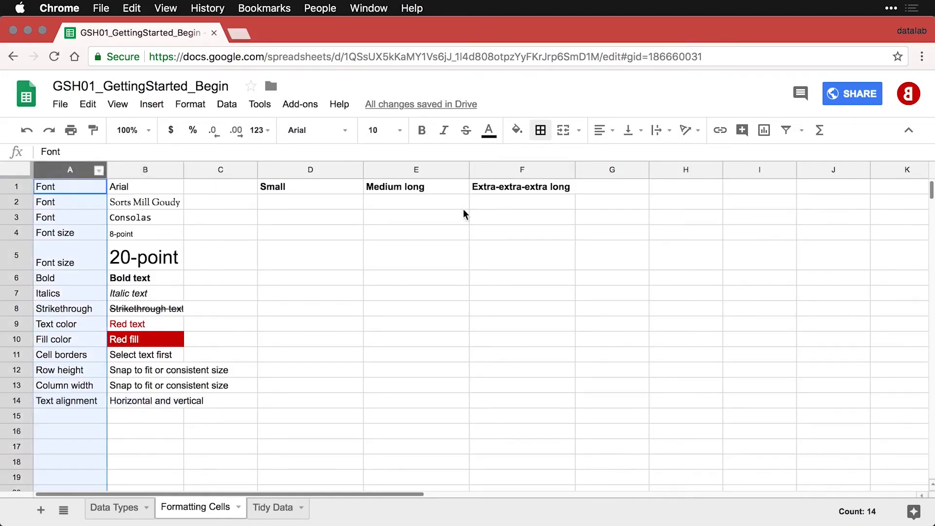
left_click(608, 141)
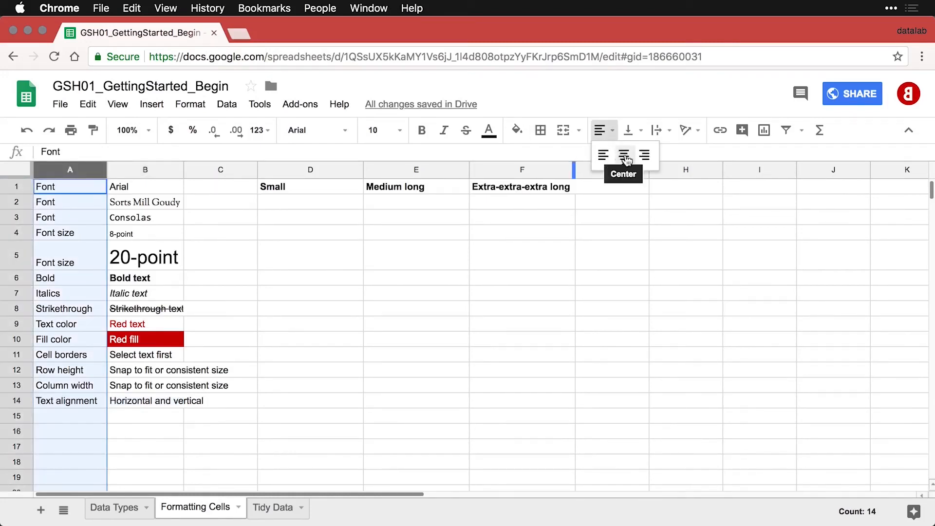
left_click(619, 155)
left_click(608, 140)
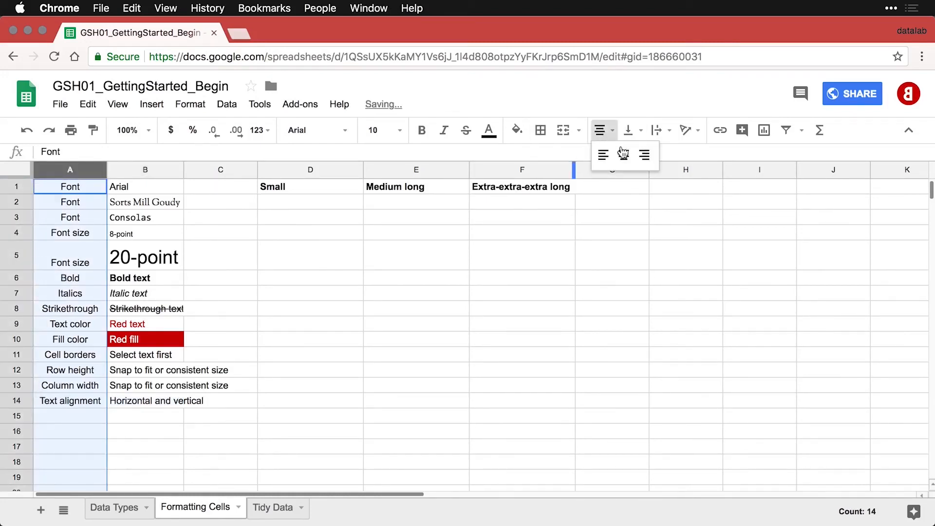
left_click(644, 156)
left_click(600, 130)
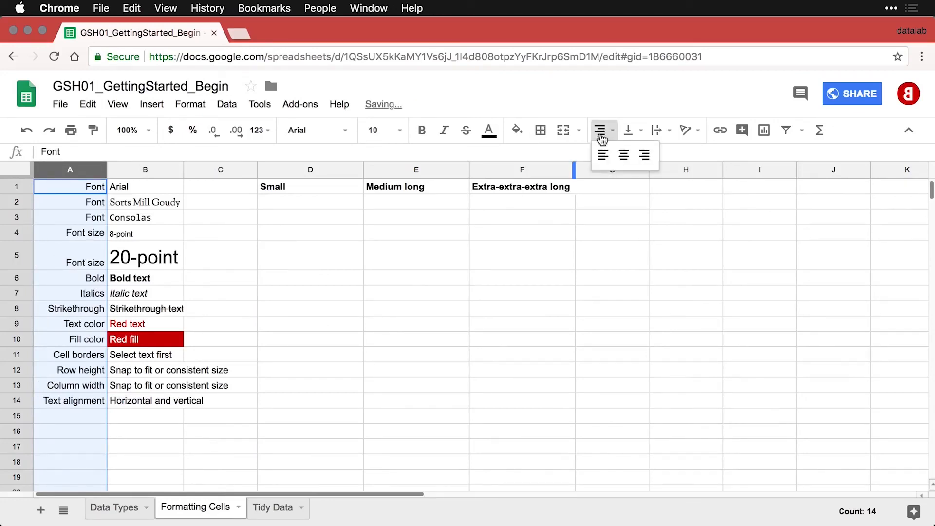
left_click(602, 154)
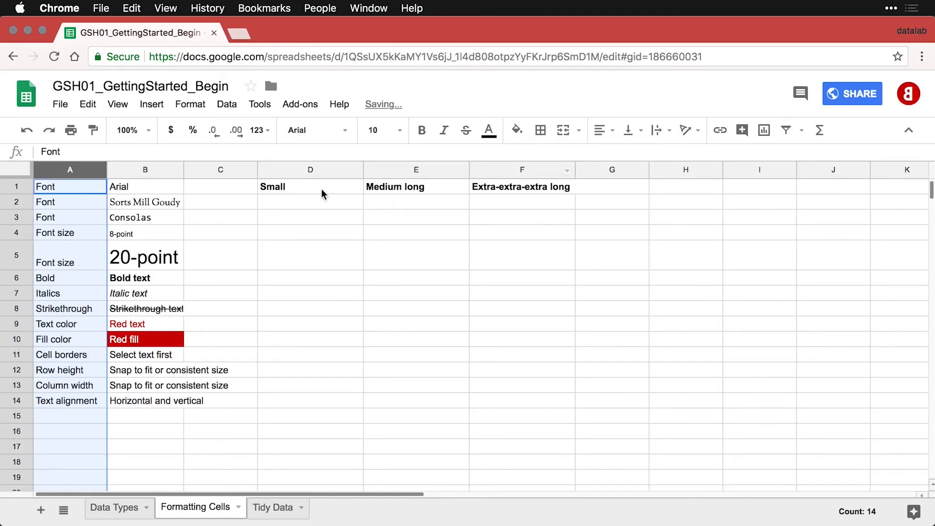
Centre-align the headers in columns D–F and clear the selection.
left_click_drag(296, 167, 492, 175)
left_click(604, 131)
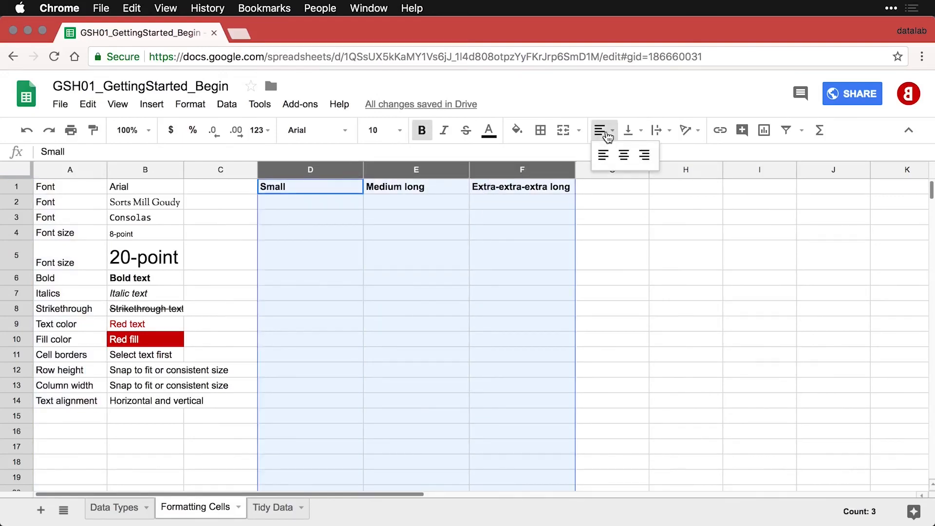
left_click(618, 157)
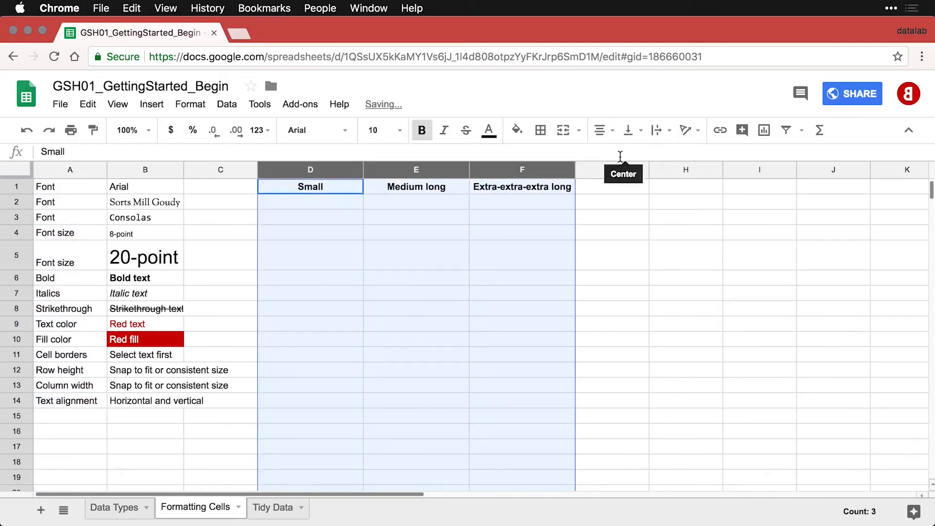
left_click(495, 224)
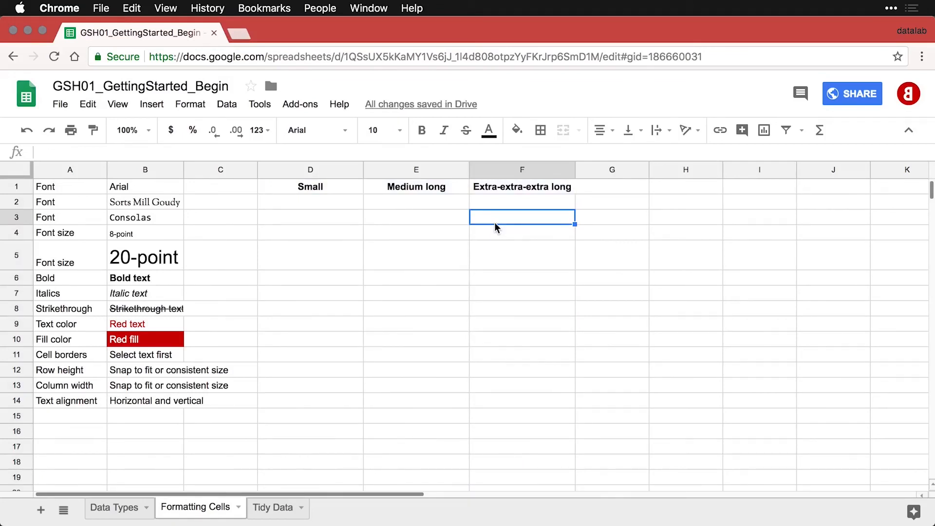
Paste the Text wrapping example row into A15:B15.
left_click(85, 415)
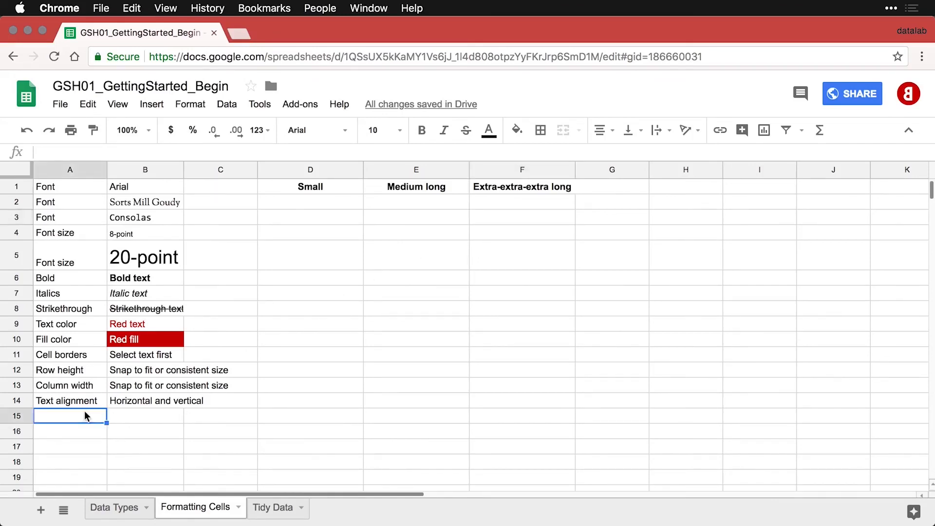
type("Text wrapping\tOverflow, wrap, and clip")
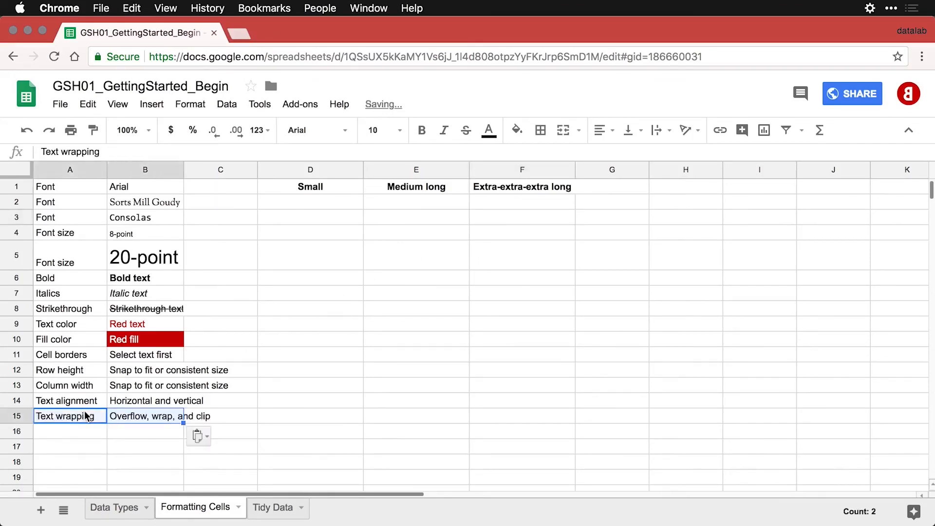
left_click(141, 421)
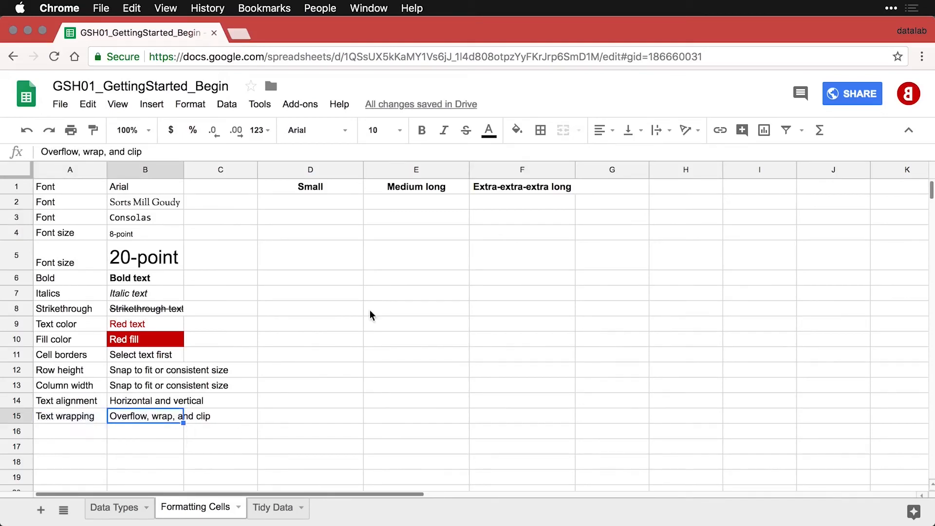
Narrow columns D–F and wrap the long F1 header onto two lines.
left_click_drag(312, 170, 488, 173)
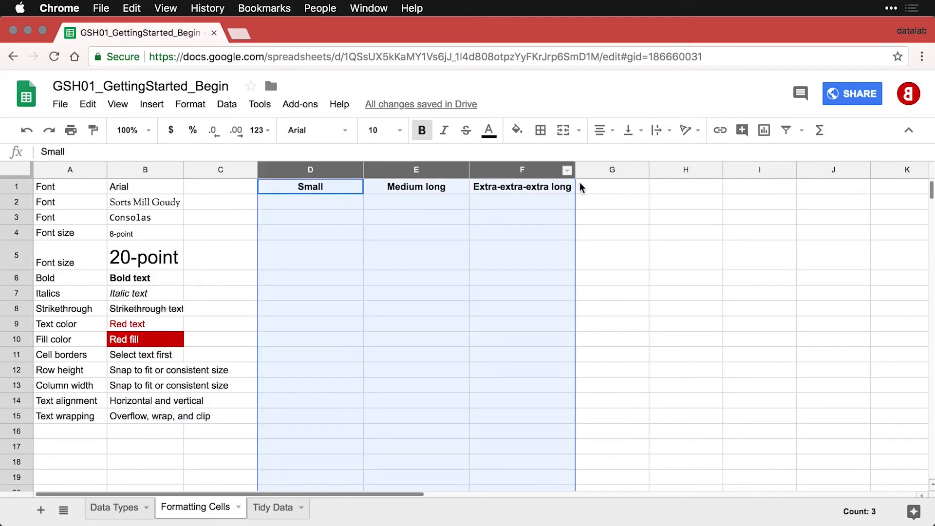
left_click_drag(575, 170, 534, 172)
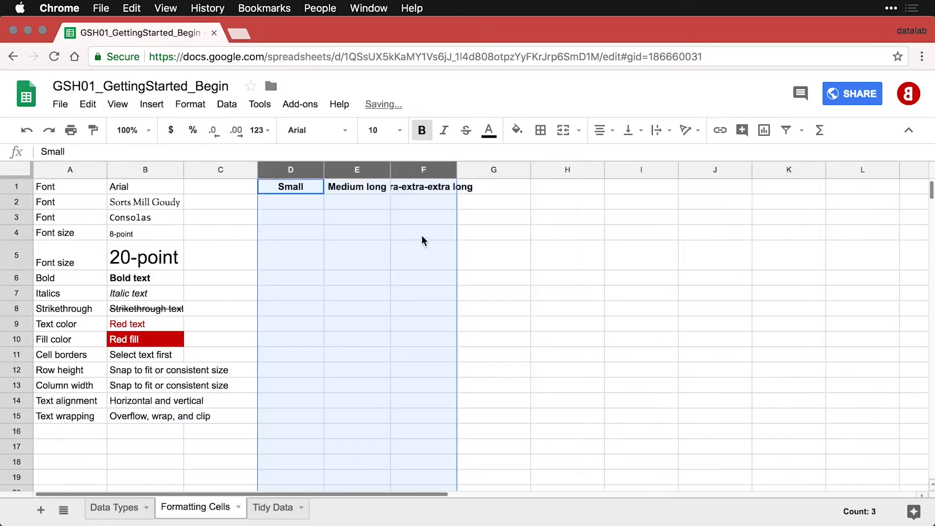
left_click(427, 190)
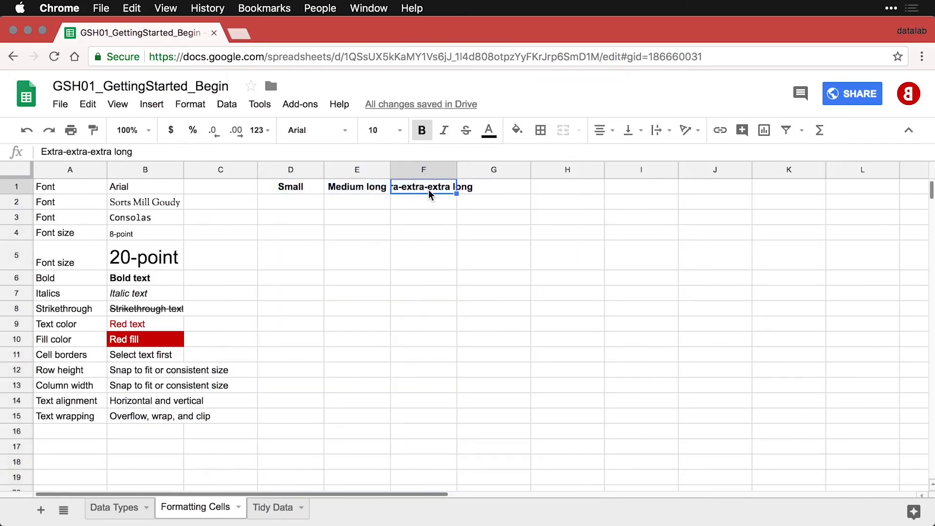
left_click(671, 136)
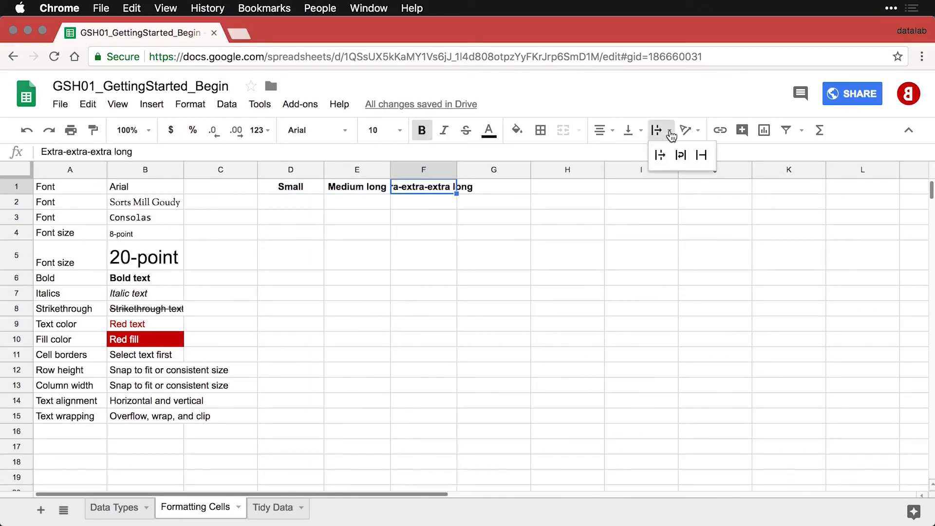
left_click(681, 157)
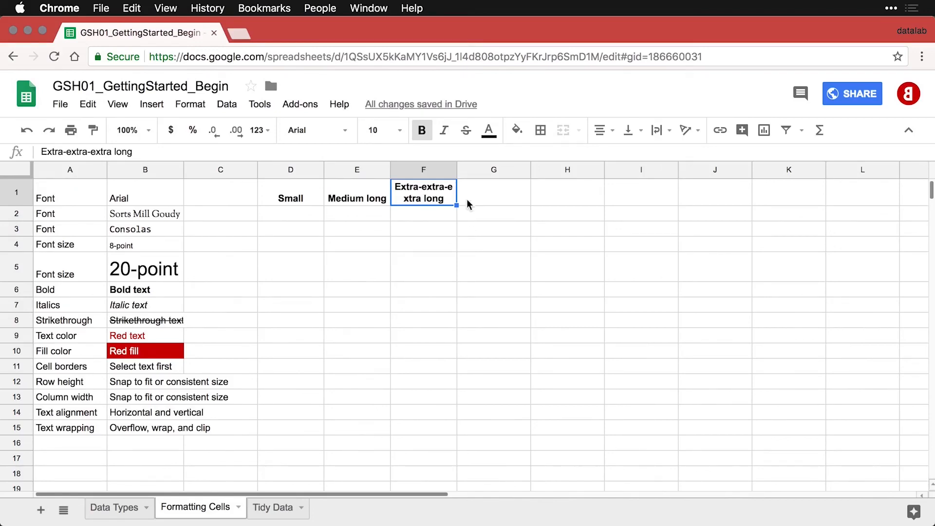
Edit the F1 header to read 'Extra extra extra long', replacing hyphens with spaces.
double_click(445, 188)
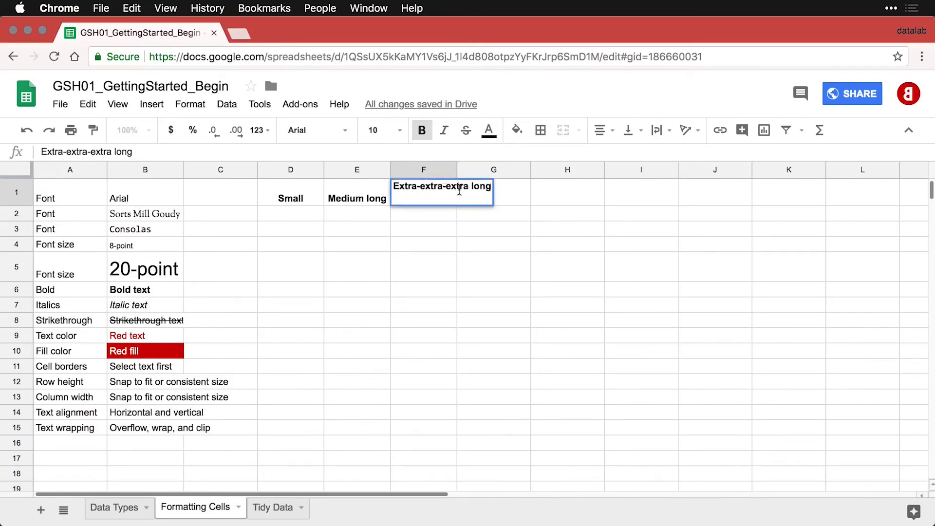
key("BackSpace")
key("Left")
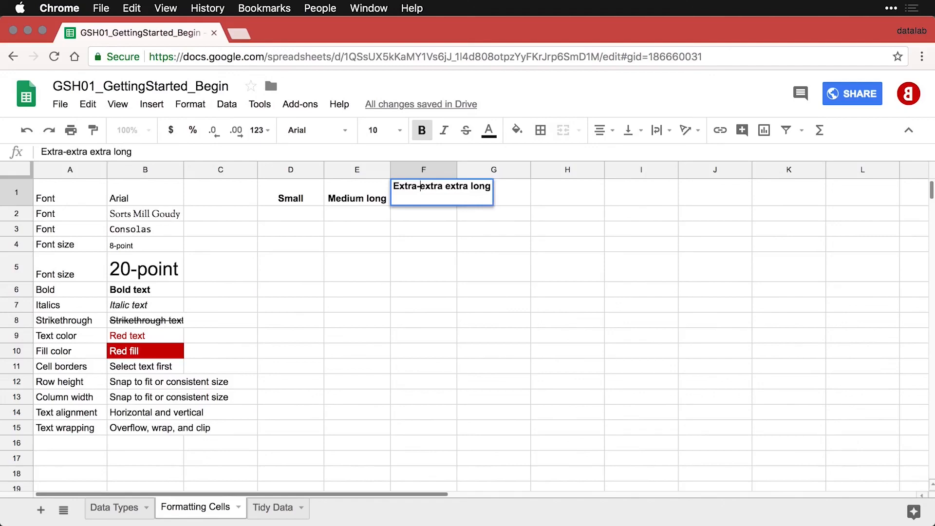
key("BackSpace")
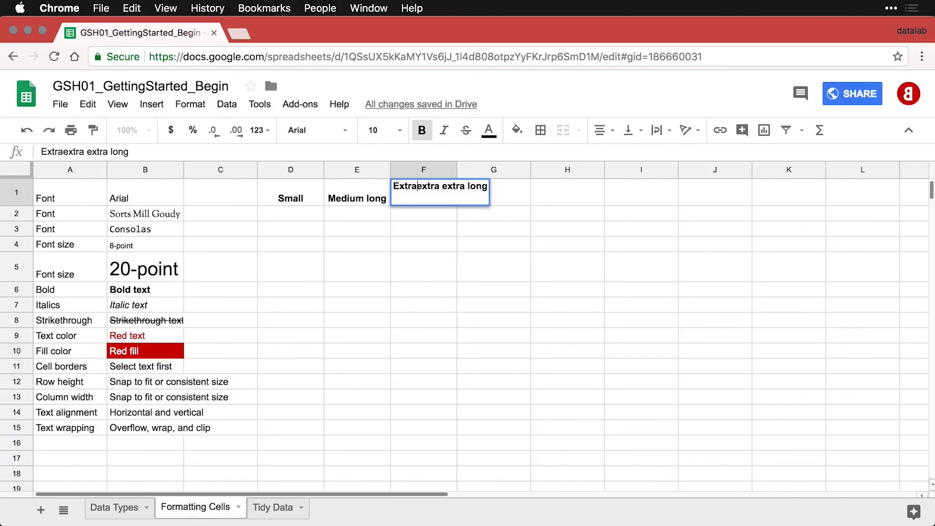
key("Return")
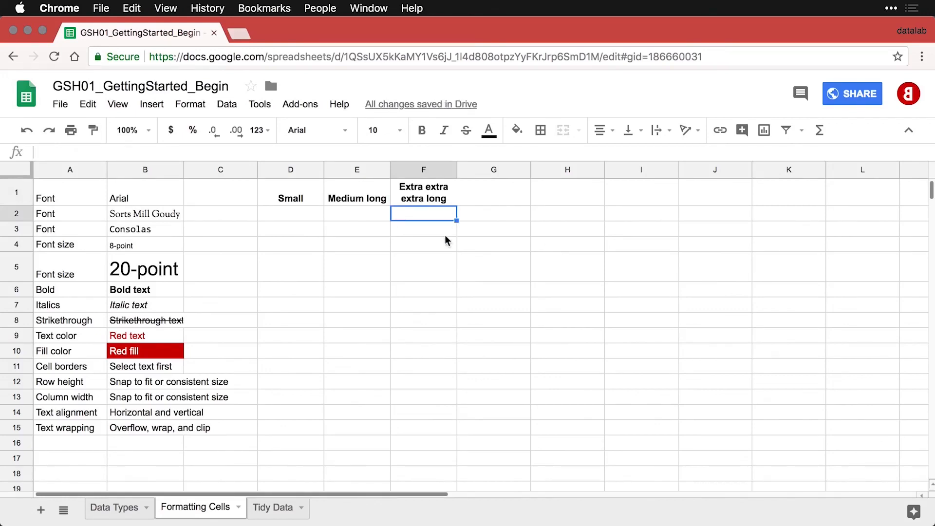
Try top, middle and bottom vertical alignment on D1:E1, leaving them bottom-aligned.
left_click_drag(360, 197, 321, 197)
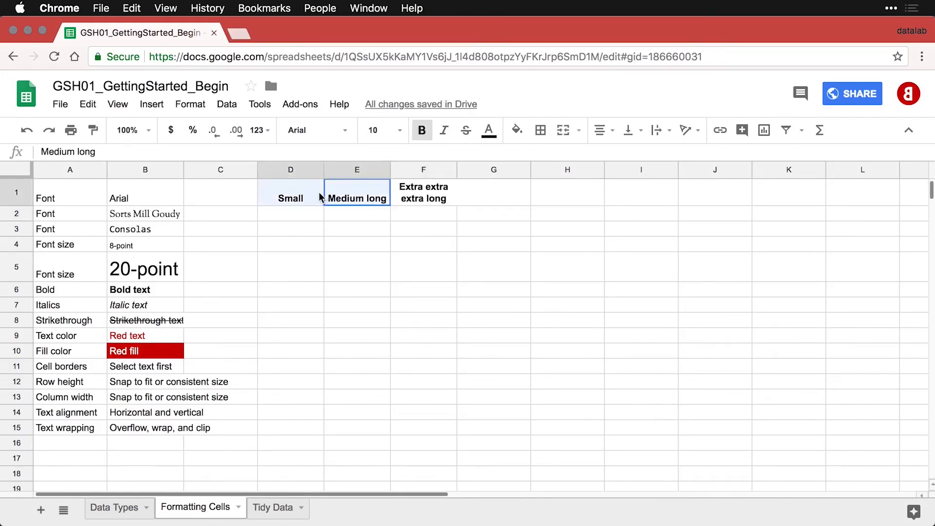
left_click(629, 130)
left_click(632, 155)
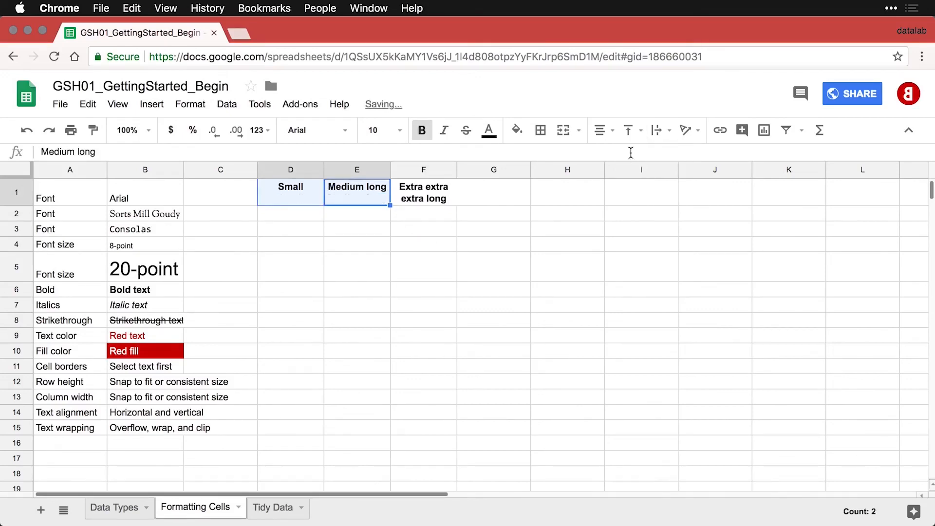
left_click(632, 132)
left_click(652, 155)
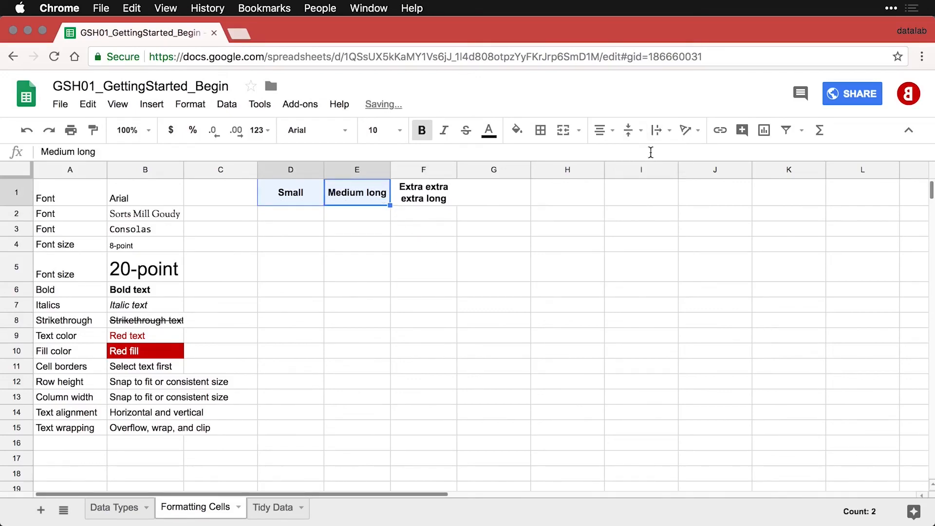
left_click(636, 132)
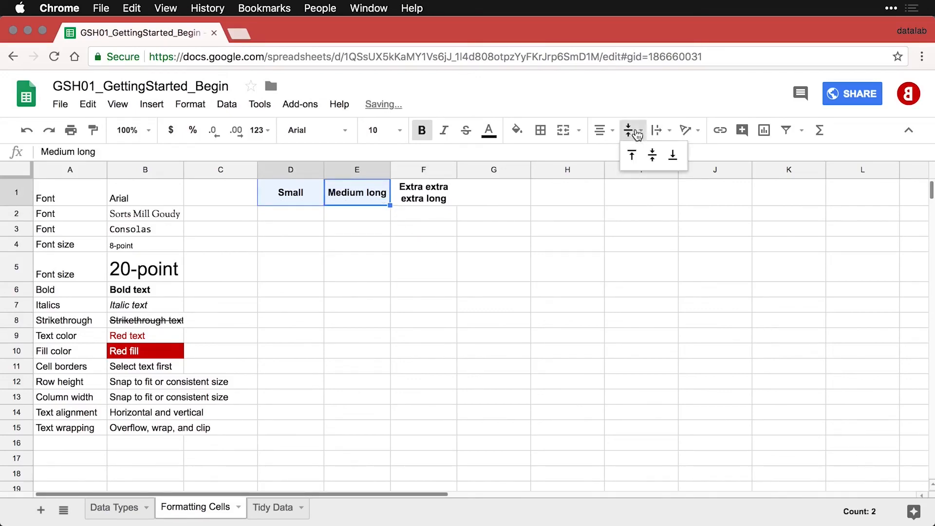
left_click(672, 155)
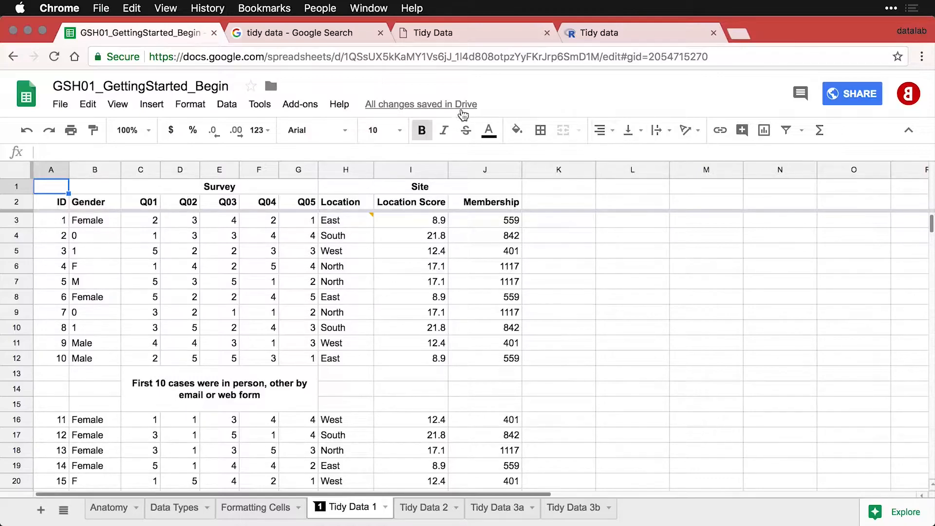
Switch to the browser tab showing the 'tidy data' Google search results.
left_click(330, 34)
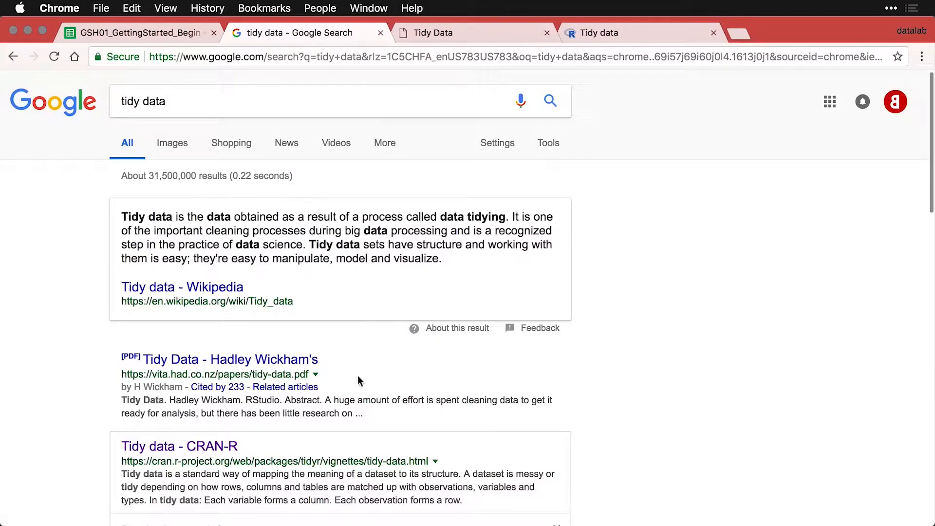
Scroll the Tidy Data paper PDF down to its Introduction, then go to the tidyr vignette.
left_click(493, 35)
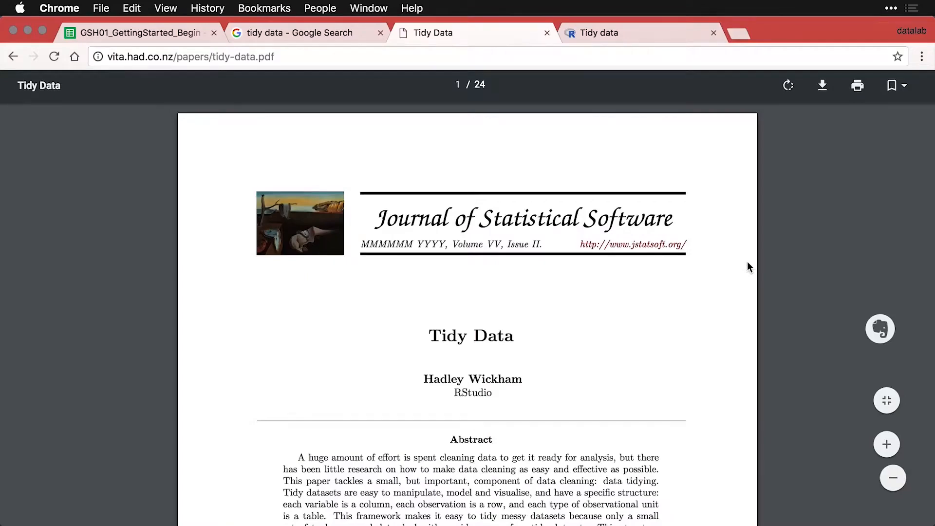
scroll(747, 263, "down", 7)
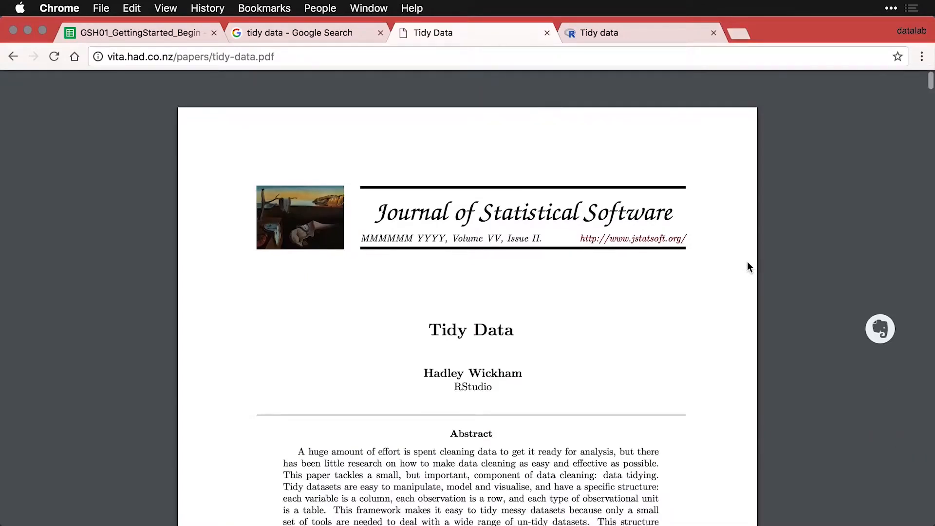
scroll(747, 263, "down", 5)
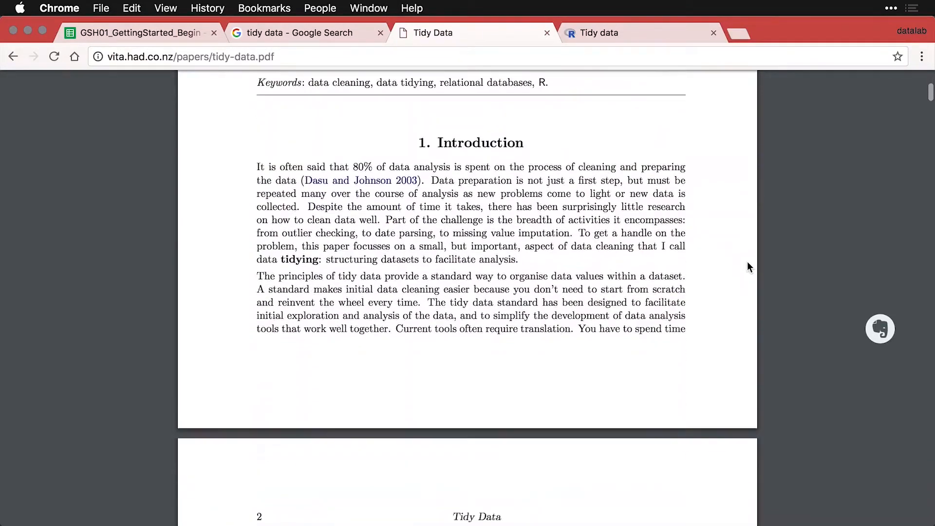
left_click(636, 42)
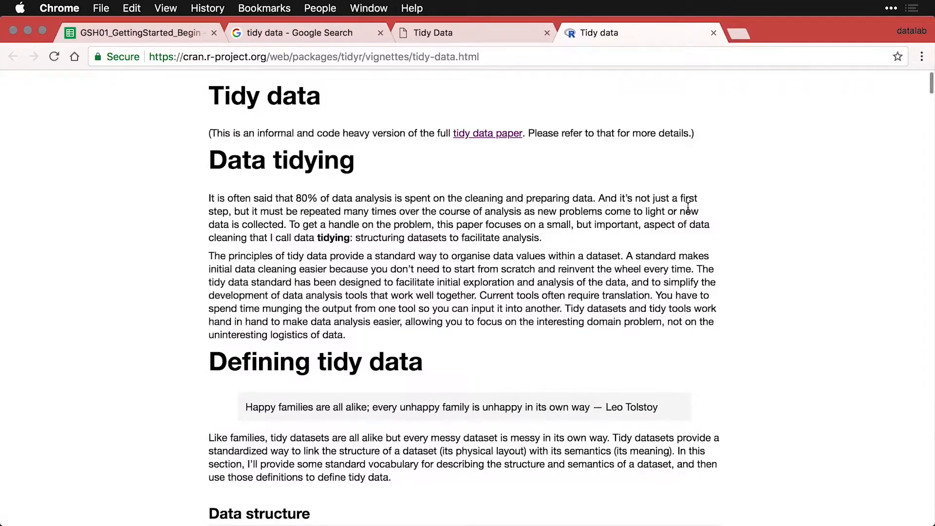
Read the vignette past Data semantics, then return to the GSH01_GettingStarted_Begin spreadsheet.
scroll(688, 207, "down", 15)
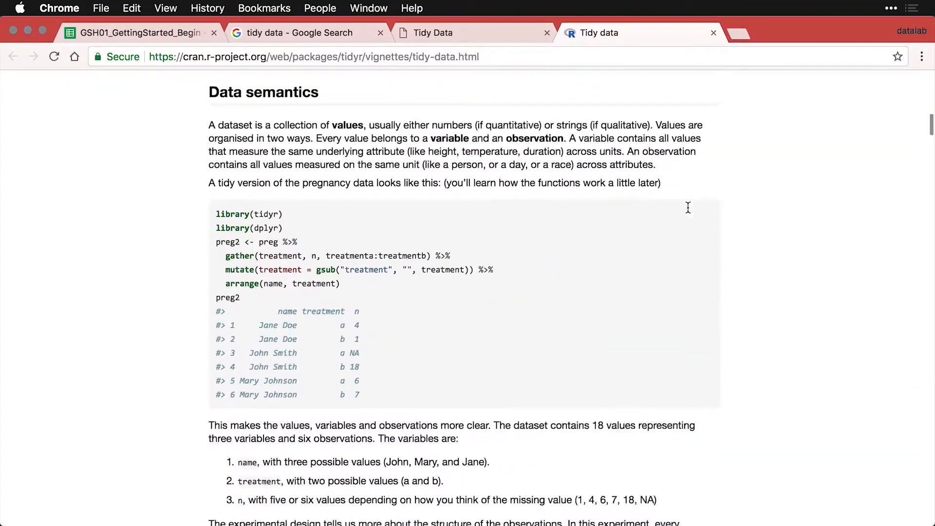
scroll(688, 207, "down", 10)
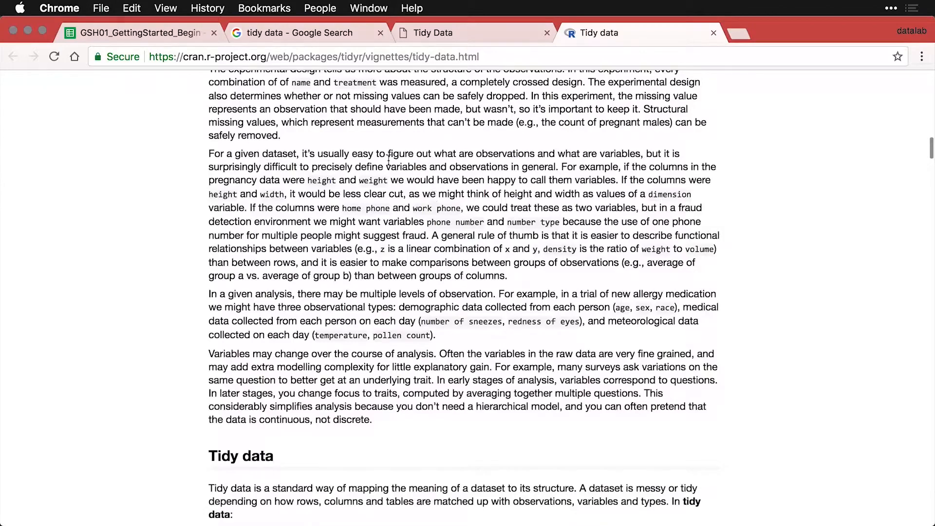
left_click(156, 36)
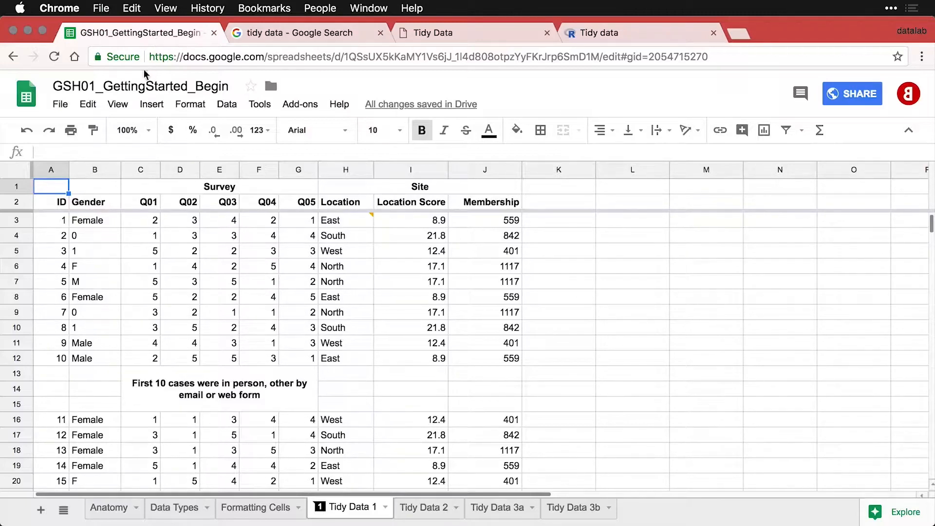
left_click(229, 192)
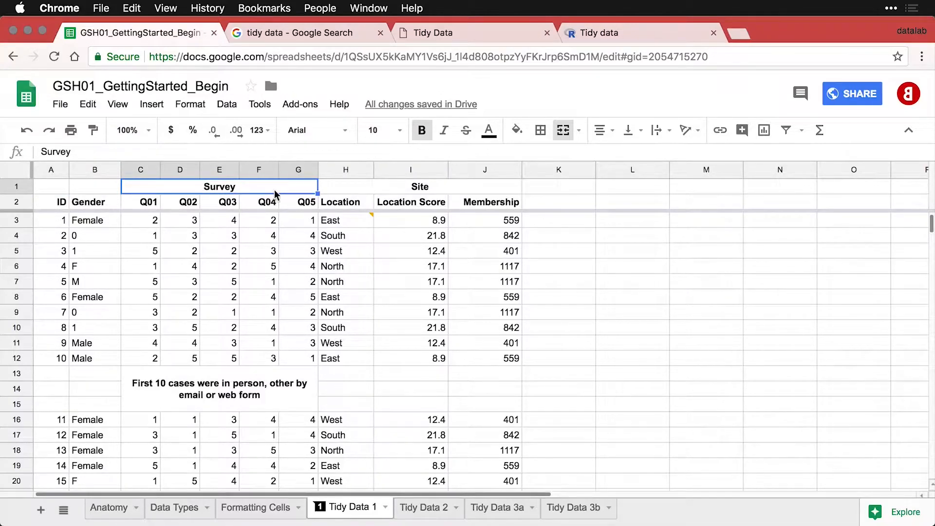
left_click(417, 190)
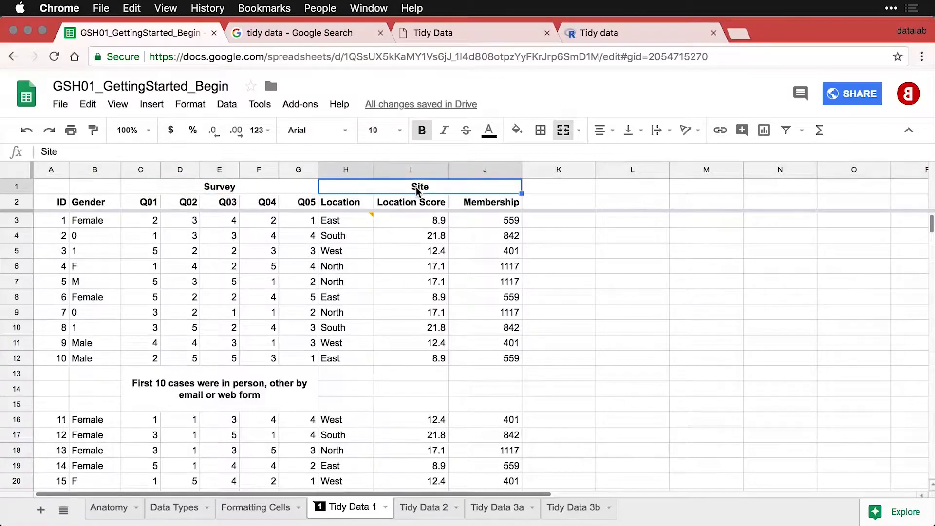
left_click(282, 394)
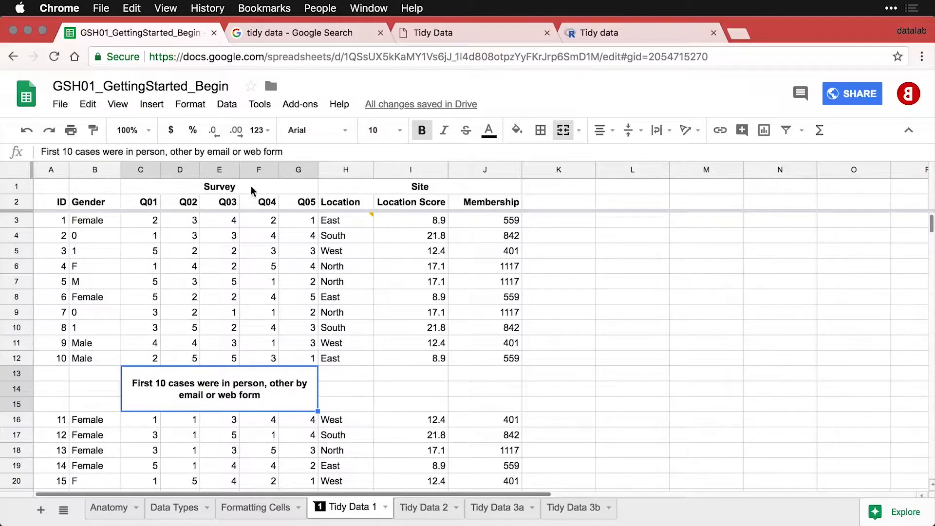
left_click(258, 168)
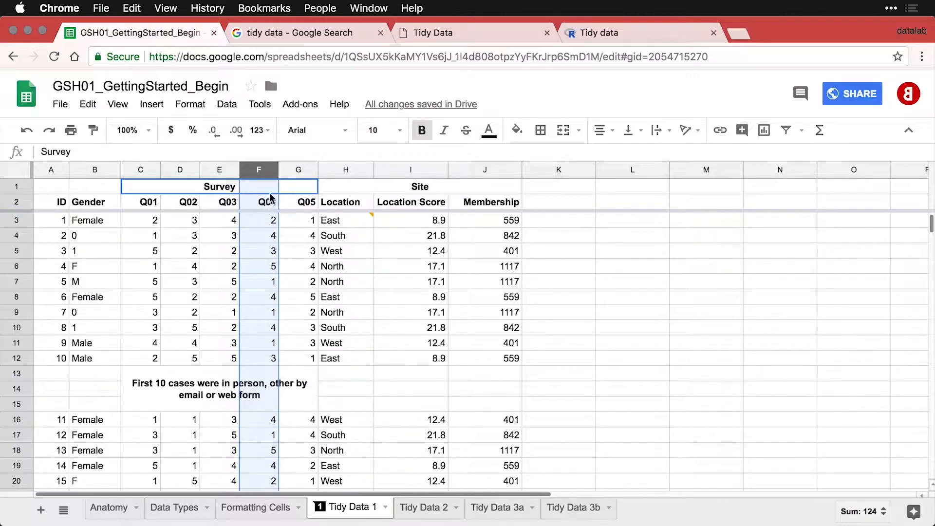
left_click(422, 131)
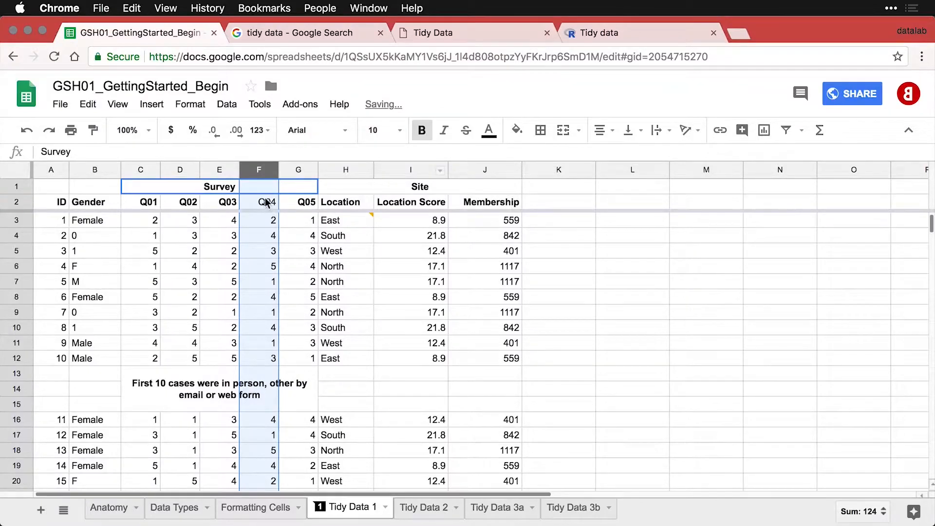
left_click(423, 133)
left_click(283, 240)
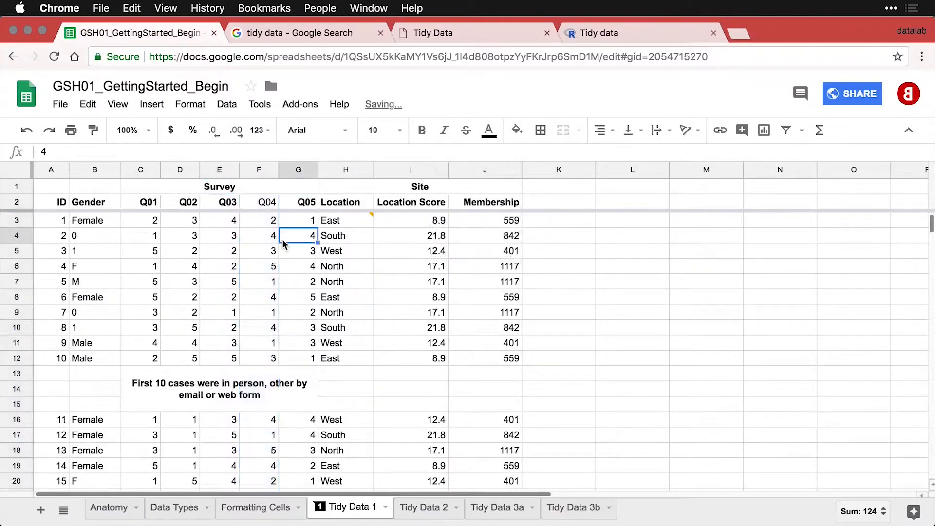
key("super+z")
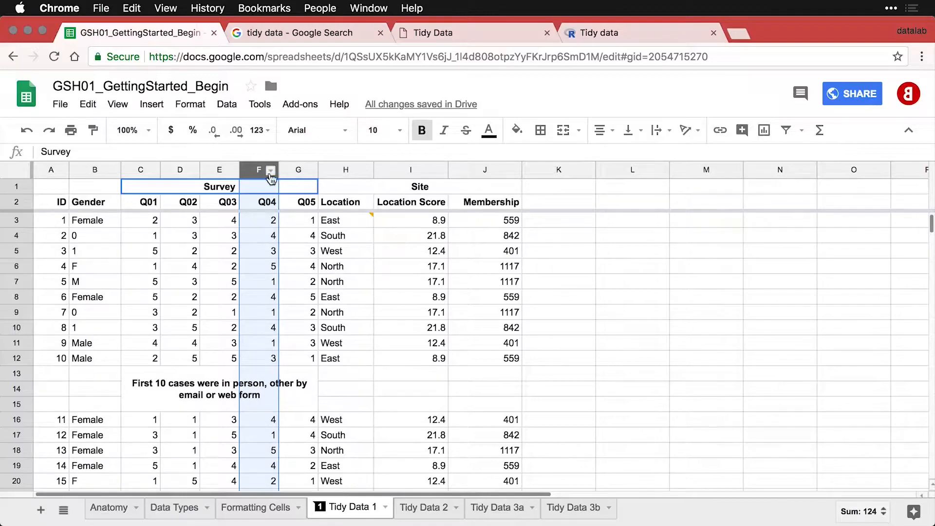
left_click_drag(258, 170, 491, 182)
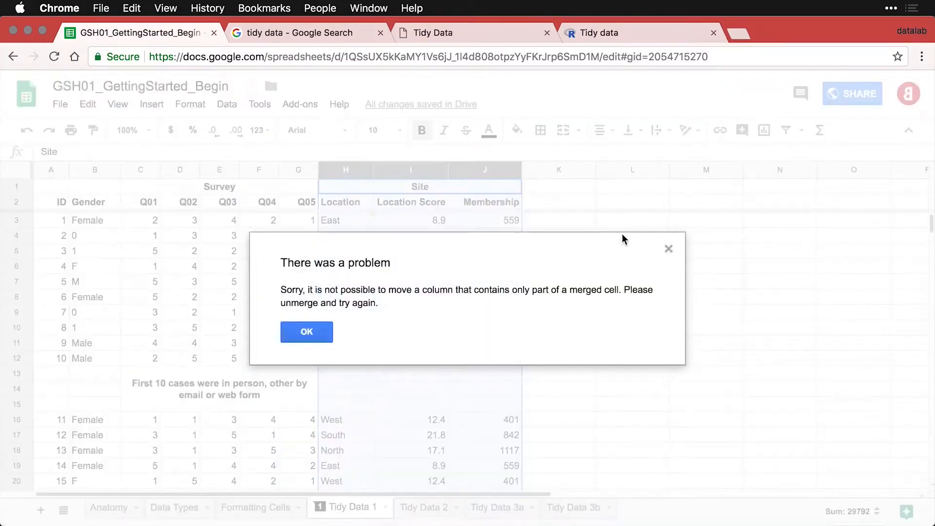
left_click(311, 335)
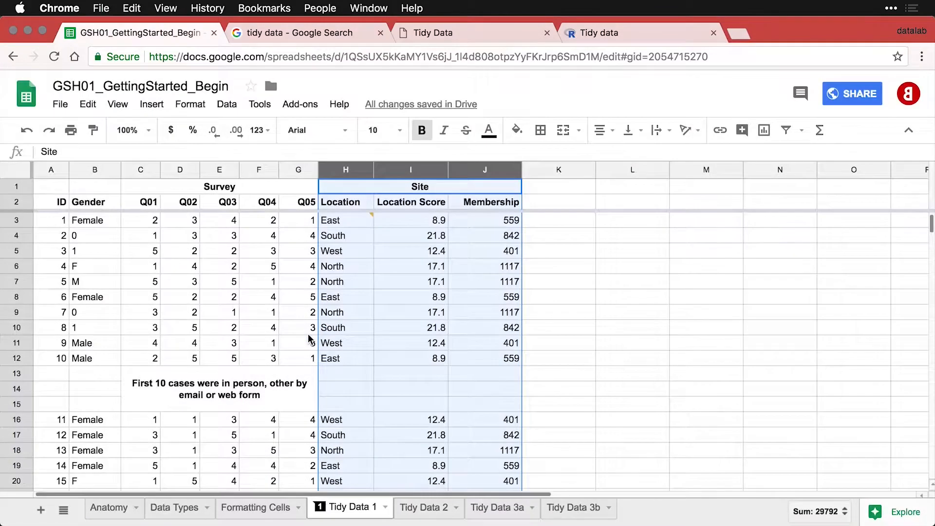
left_click(228, 192)
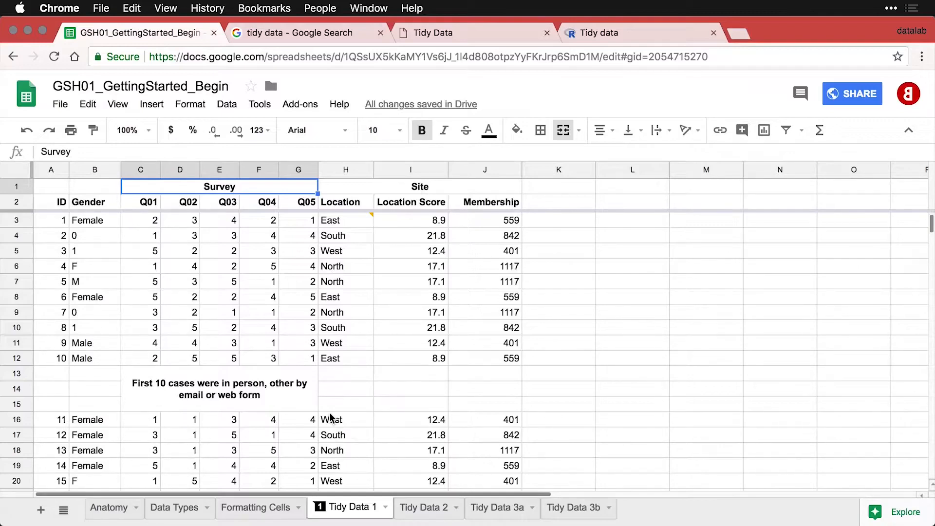
Check the C13 note and the H3 comment, then go to the Tidy Data 2 sheet.
left_click(241, 395)
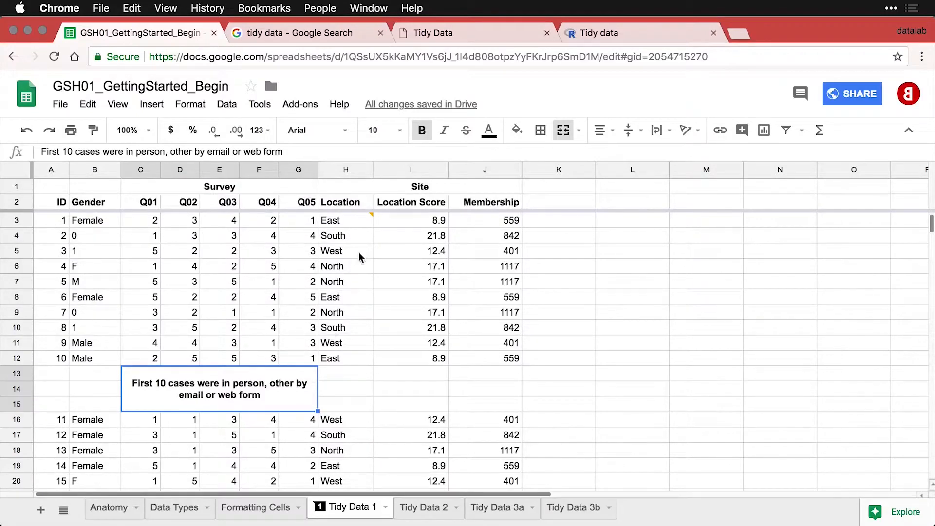
mouse_move(370, 227)
left_click(436, 509)
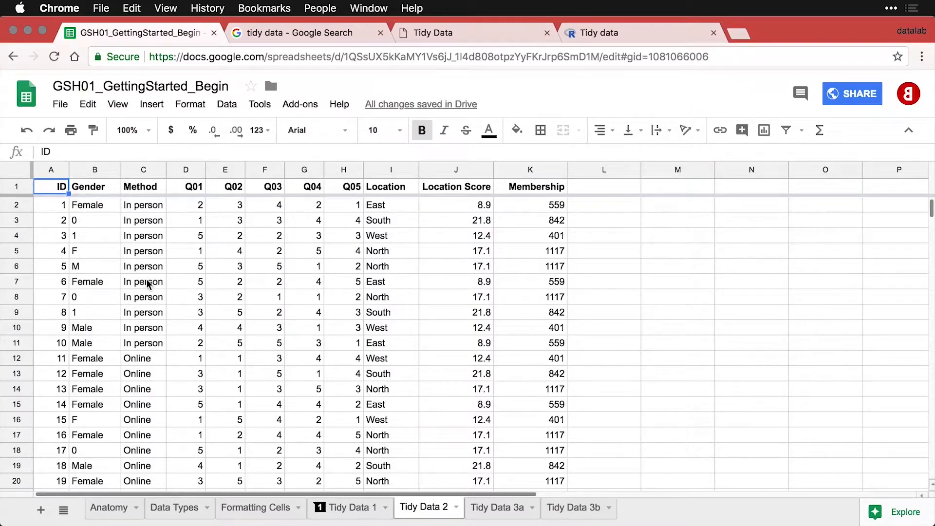
Review the Method entries in C2:C11, the East location and the Gender column, then go to Tidy Data 3a.
left_click_drag(133, 205, 150, 340)
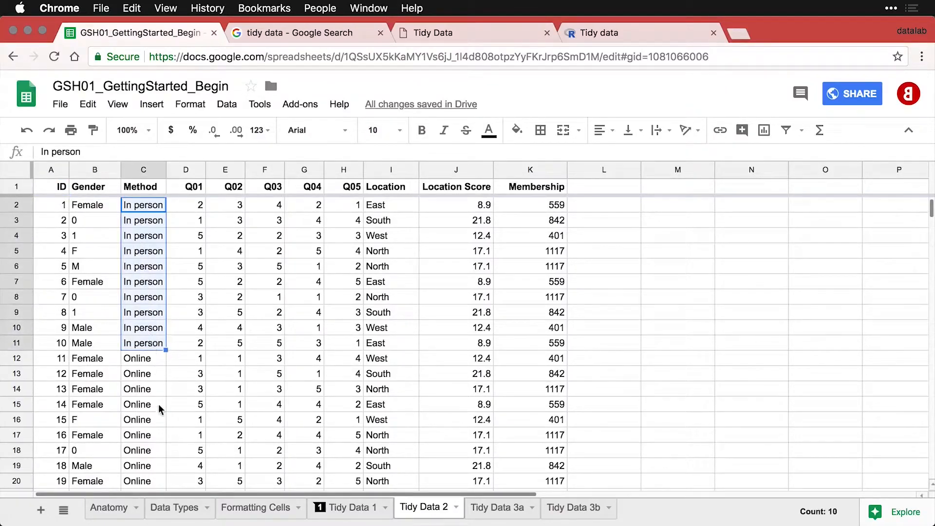
scroll(157, 408, "down", 3)
scroll(157, 408, "up", 3)
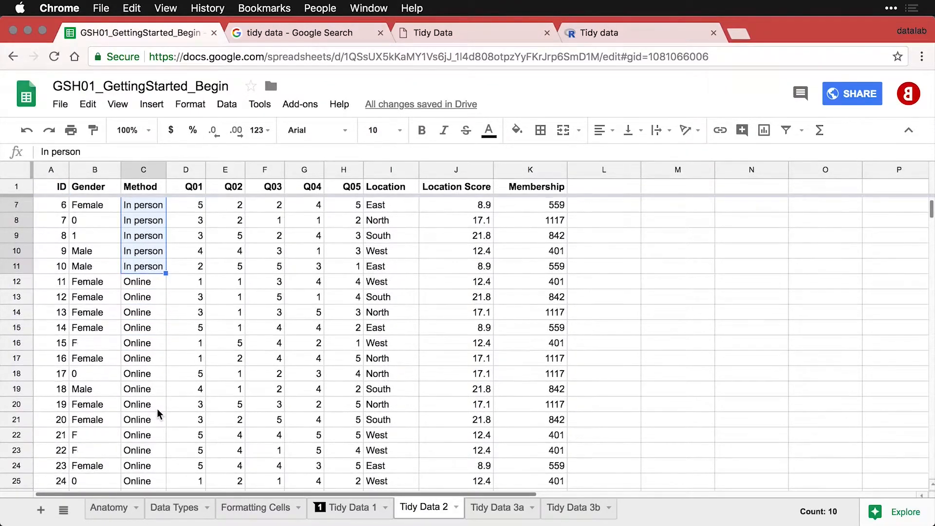
scroll(157, 408, "up", 1)
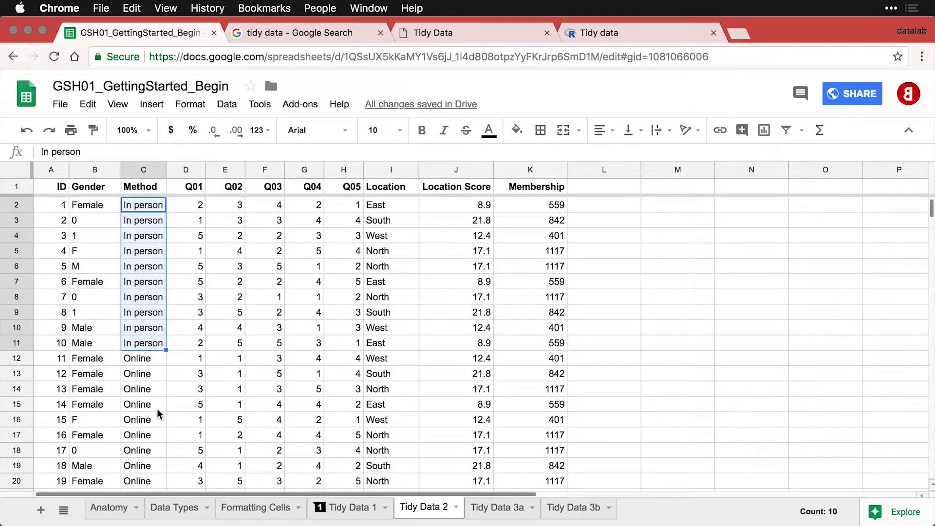
left_click(385, 205)
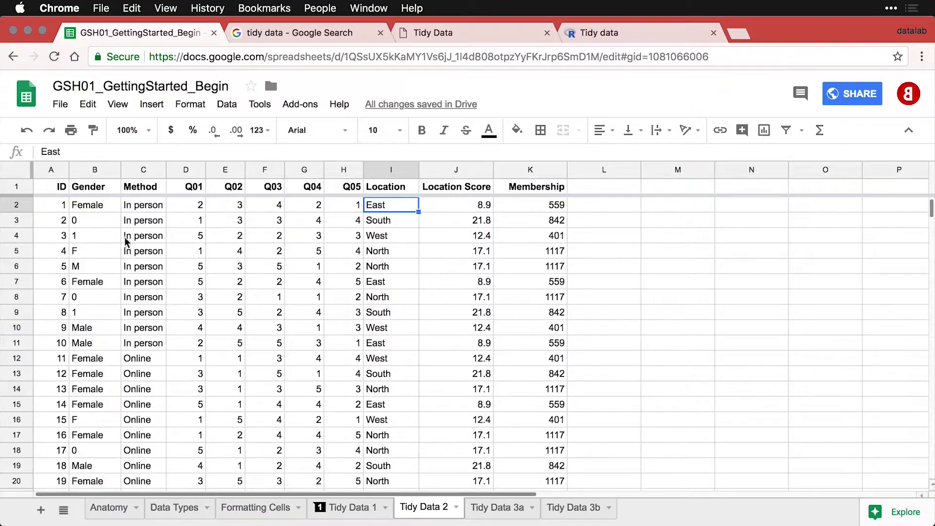
left_click(83, 167)
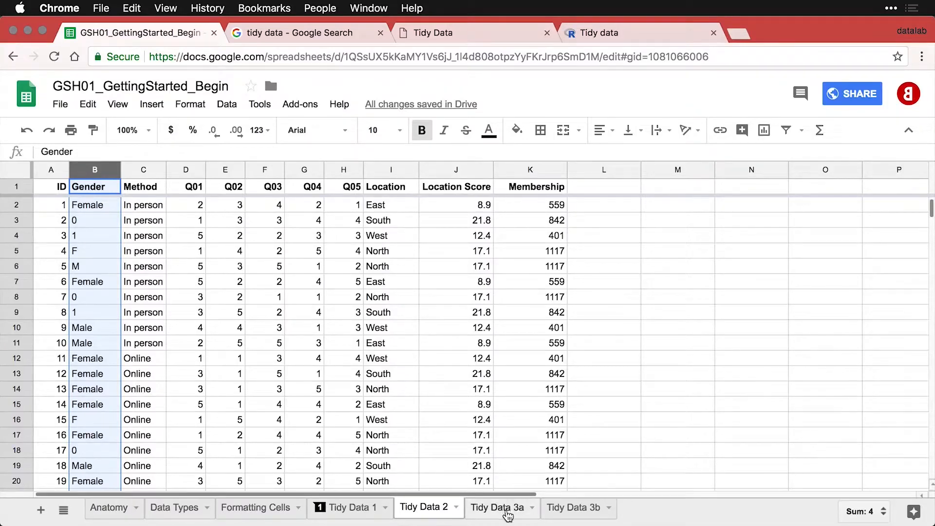
left_click(508, 515)
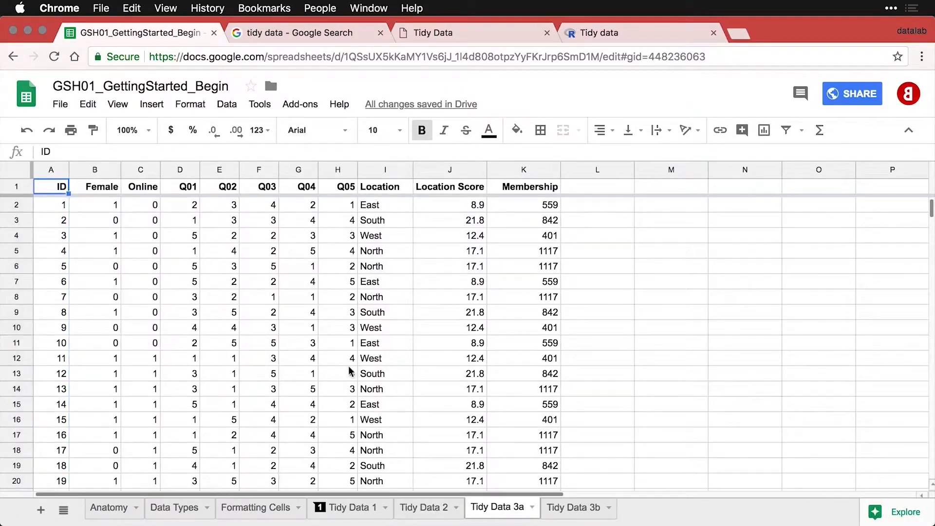
left_click(95, 171)
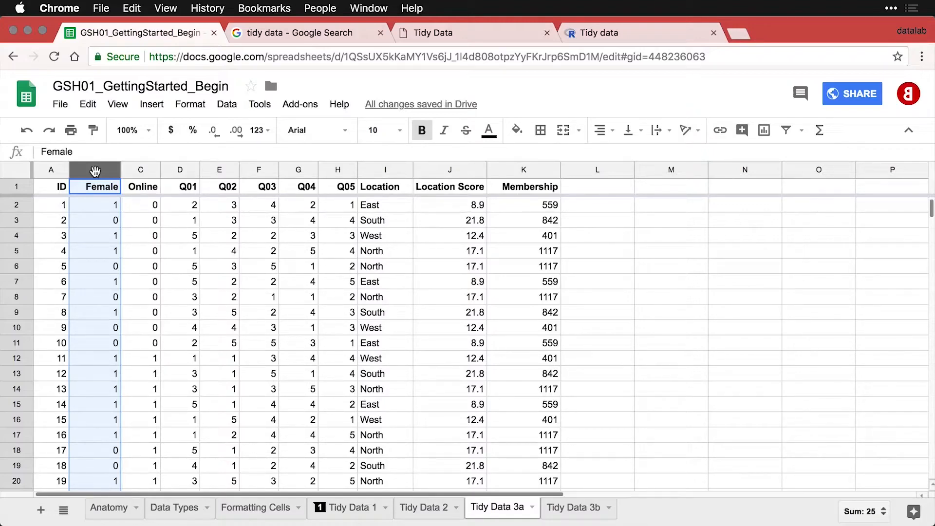
left_click(109, 205)
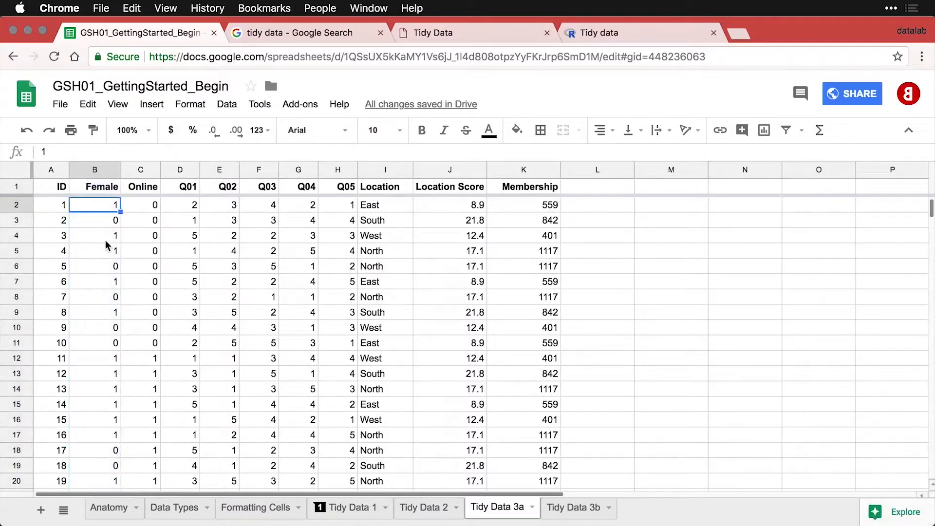
left_click(107, 224)
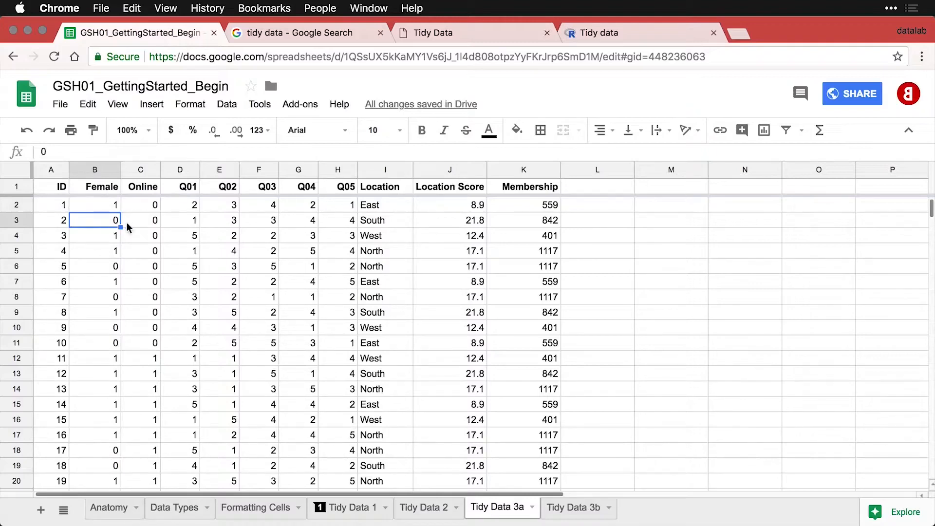
left_click(142, 169)
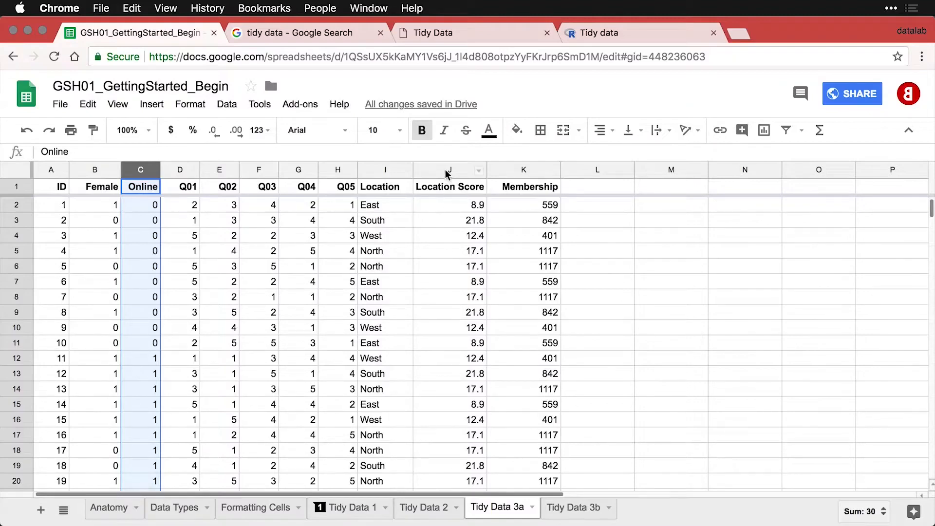
left_click_drag(448, 170, 476, 176)
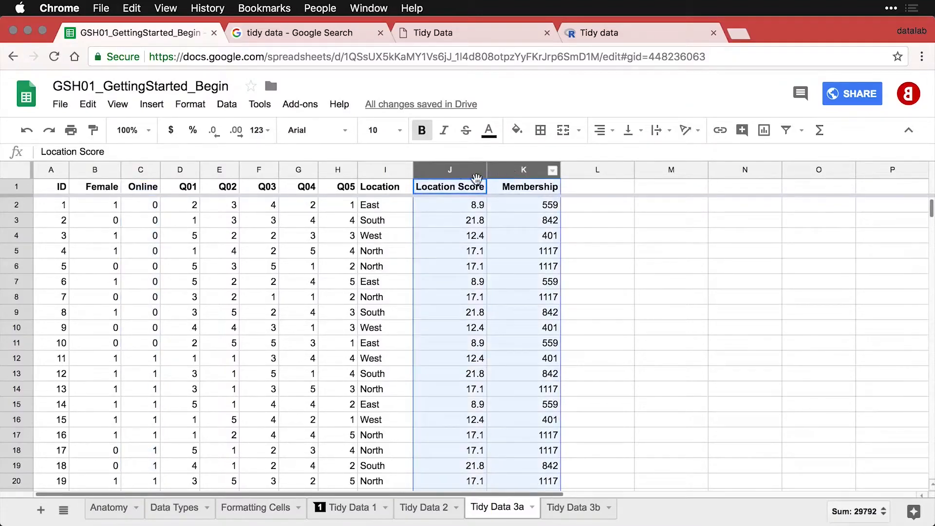
left_click_drag(382, 172, 491, 172)
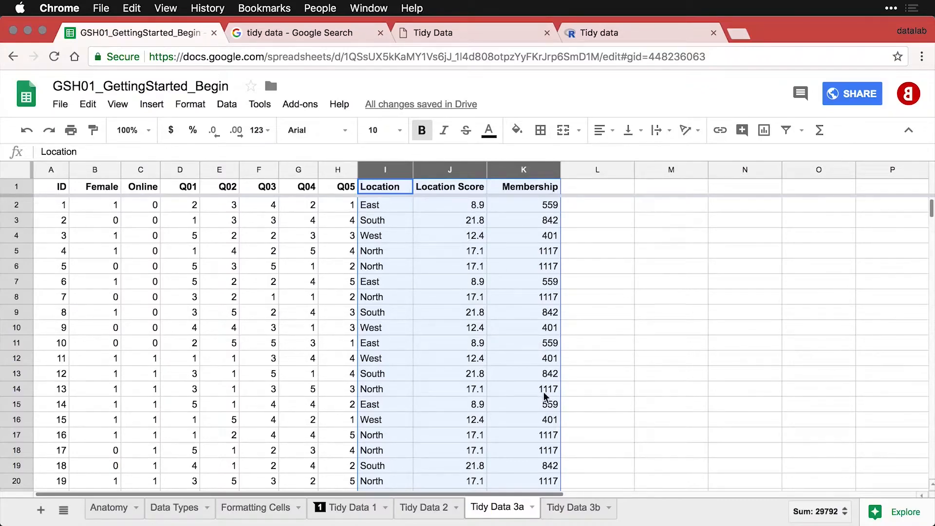
Go to the Tidy Data 3b sheet and select the A1:C5 location lookup table.
left_click(578, 510)
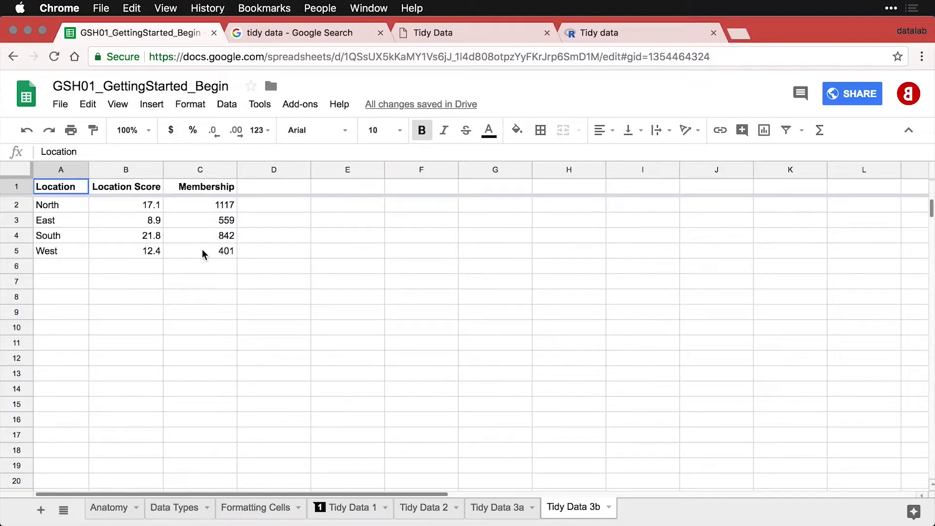
left_click_drag(202, 254, 83, 191)
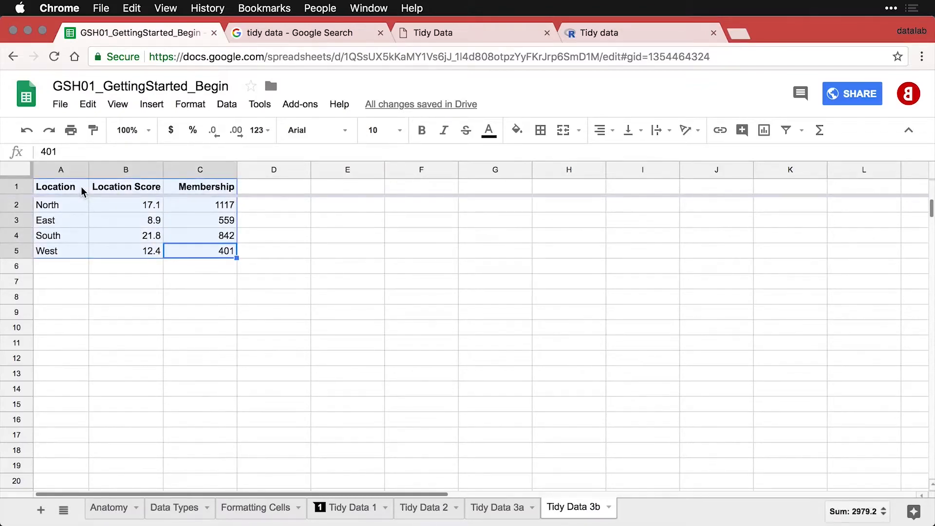
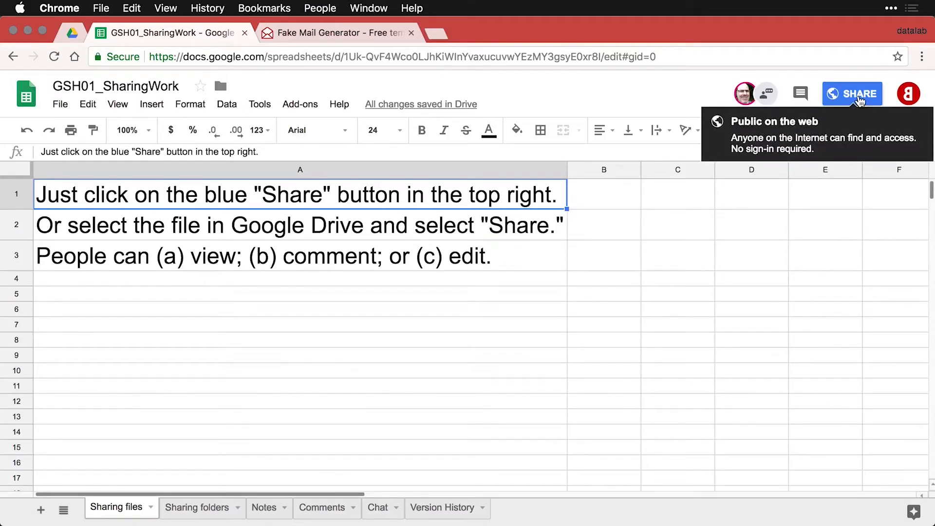
Share the spreadsheet with the pasted recipient e-mail address as Can view.
left_click(858, 98)
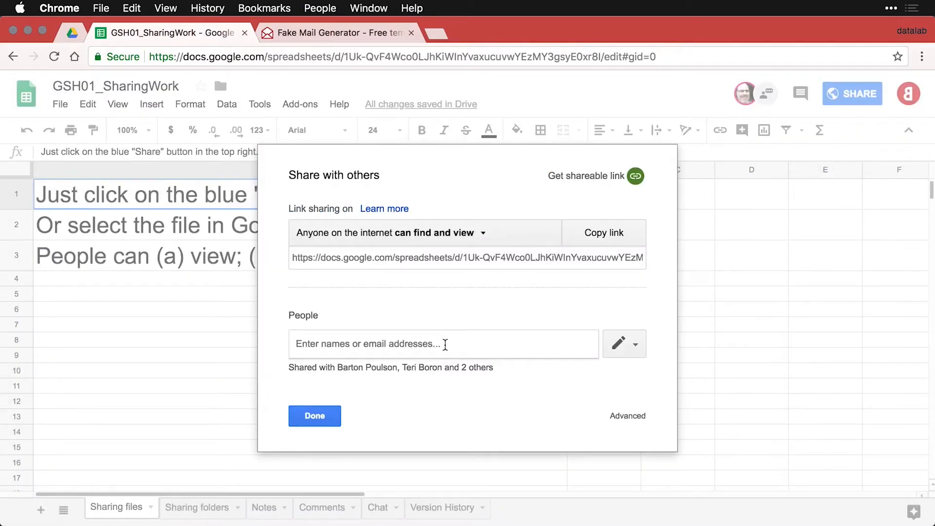
key("super+v")
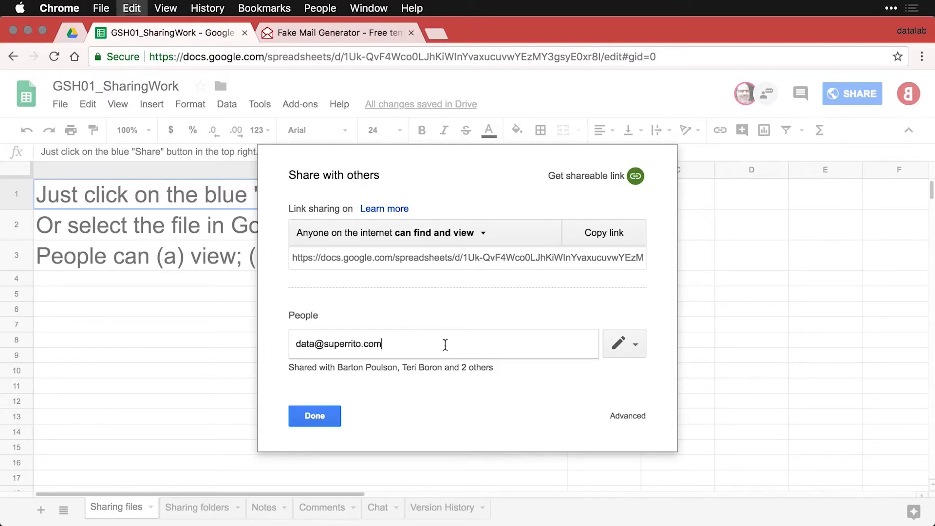
key("Return")
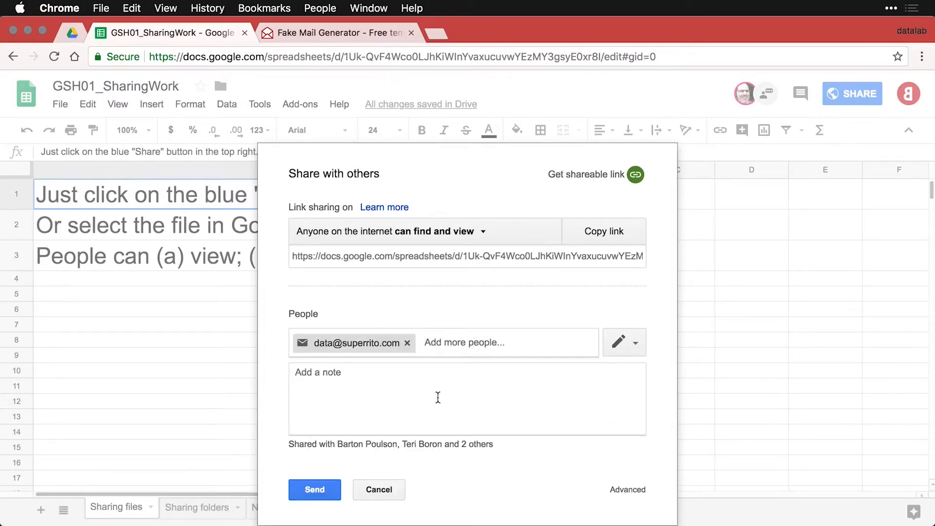
left_click(636, 342)
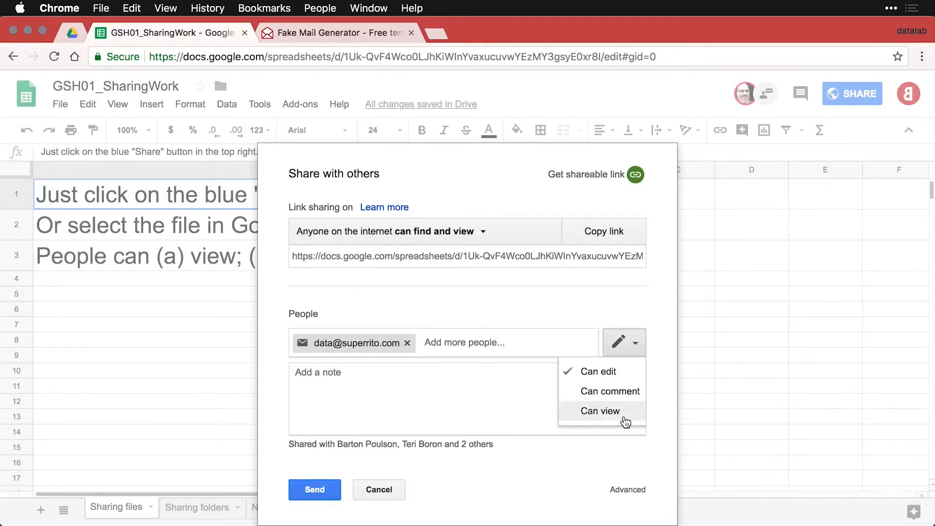
left_click(625, 411)
Add the note 'Here is the document.' and sign it with the sender's name.
left_click(527, 401)
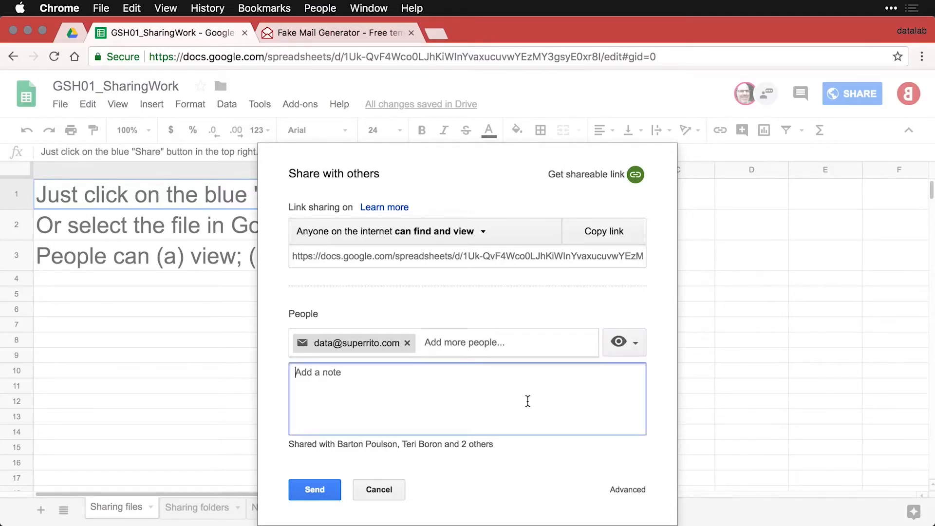
type("Here is the document.")
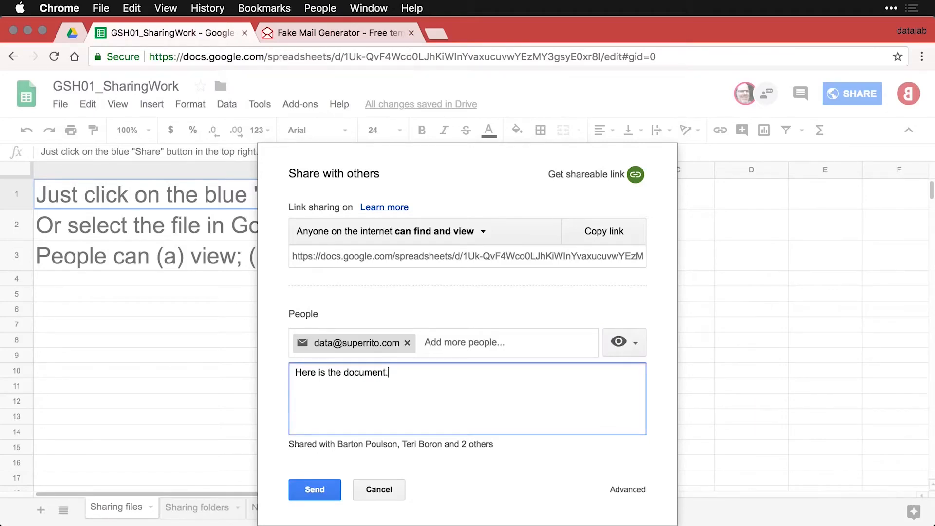
type("Bart")
Keep the public link at Can view, save the link settings, and copy the link.
left_click(472, 233)
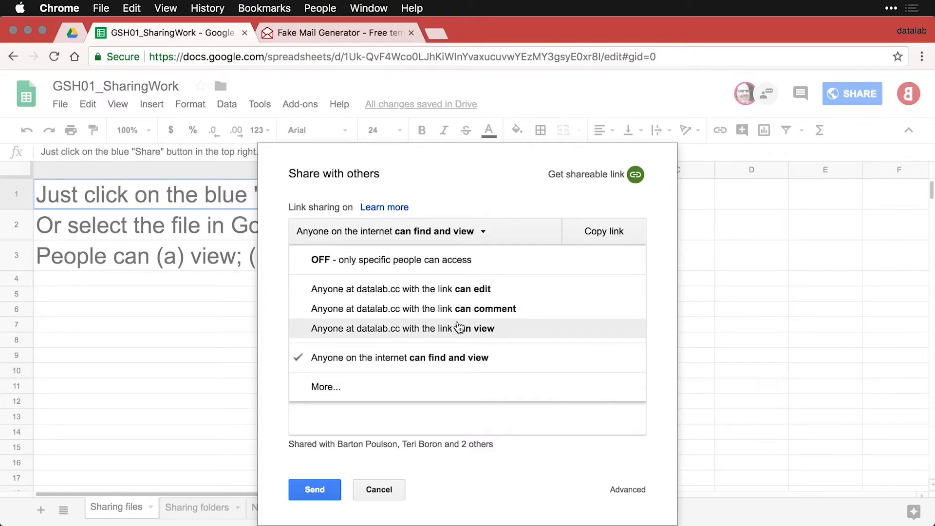
left_click(331, 387)
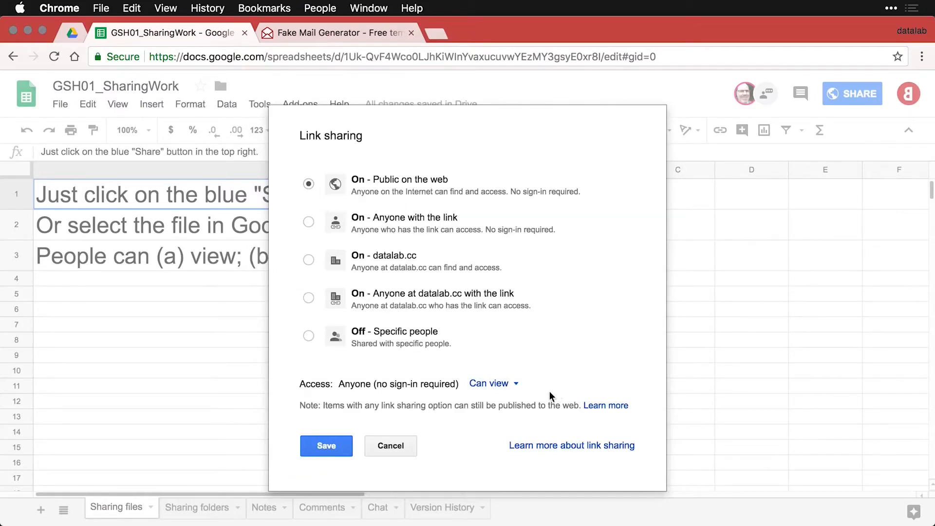
left_click(517, 384)
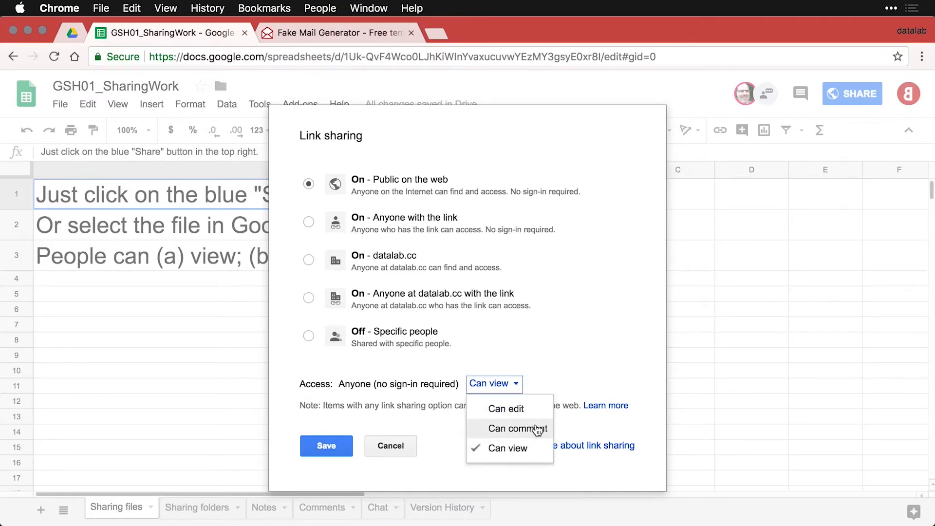
left_click(555, 379)
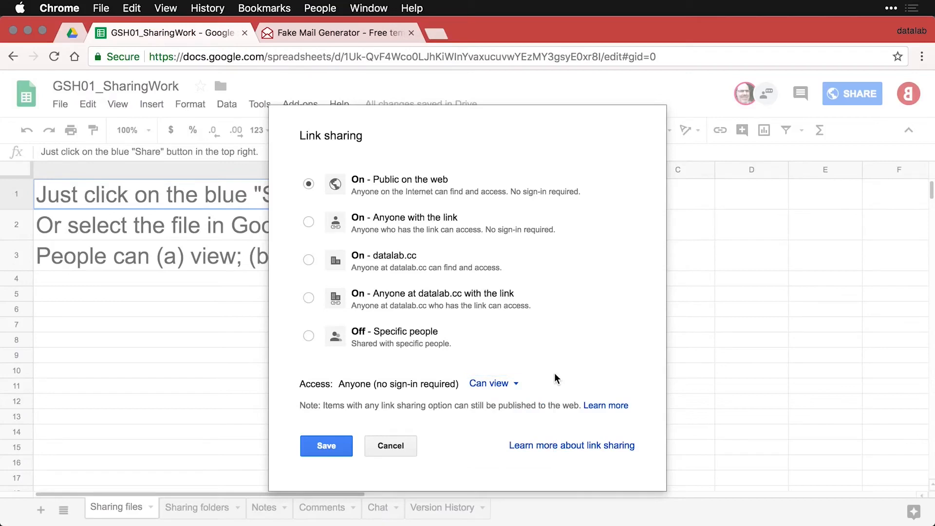
left_click(335, 446)
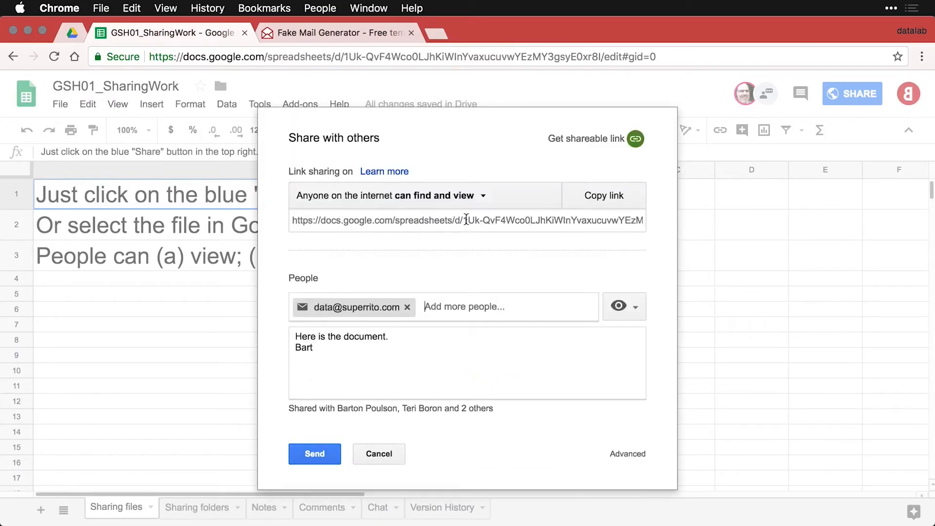
left_click(614, 198)
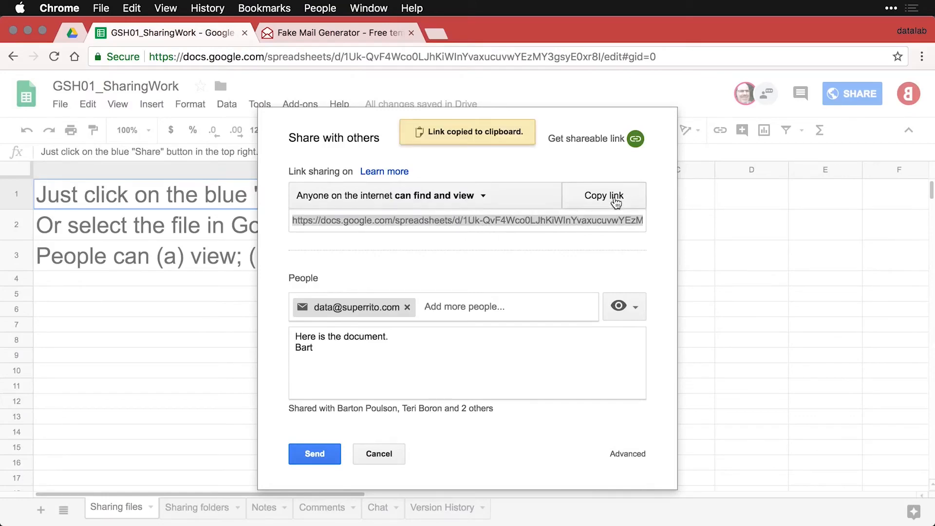
key("super+shift+n")
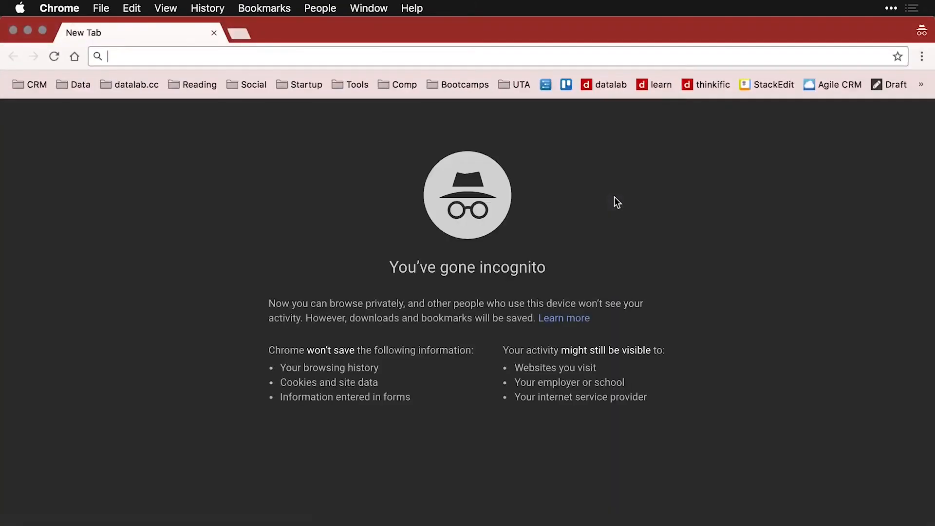
key("super+v")
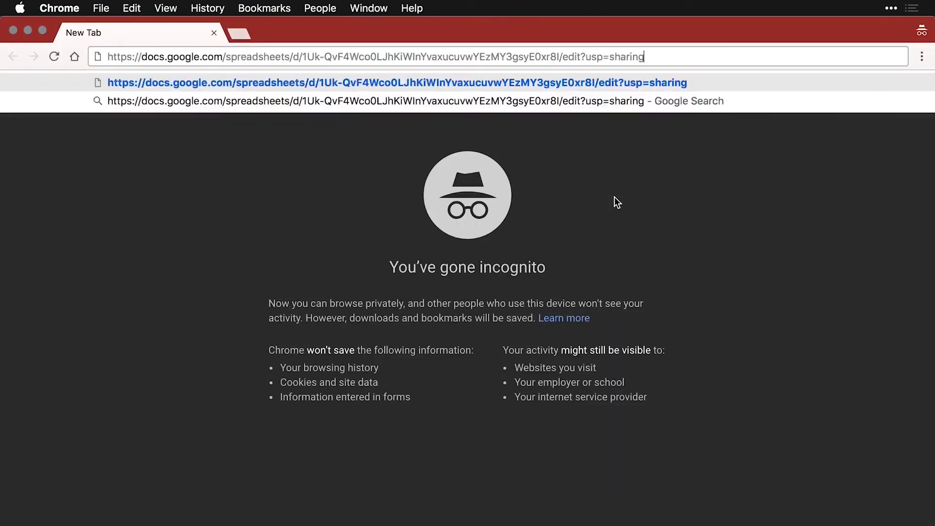
key("Return")
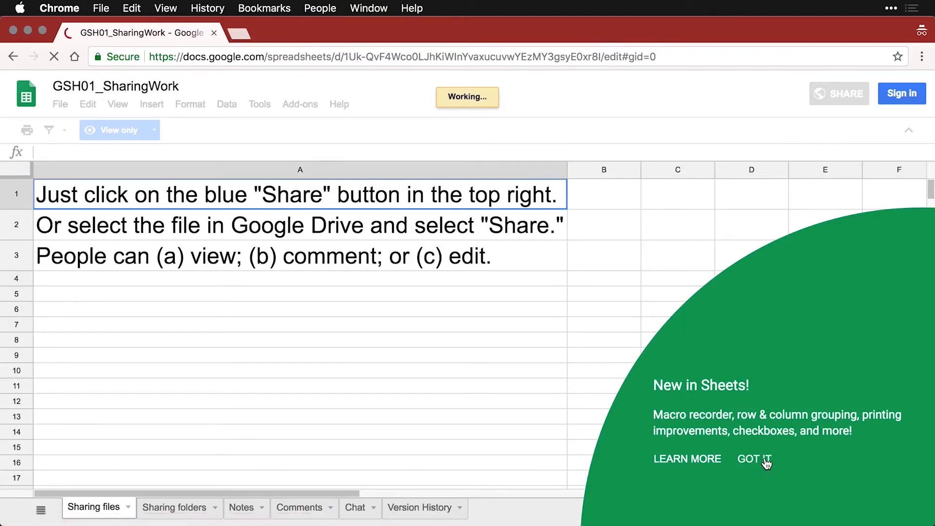
left_click(764, 460)
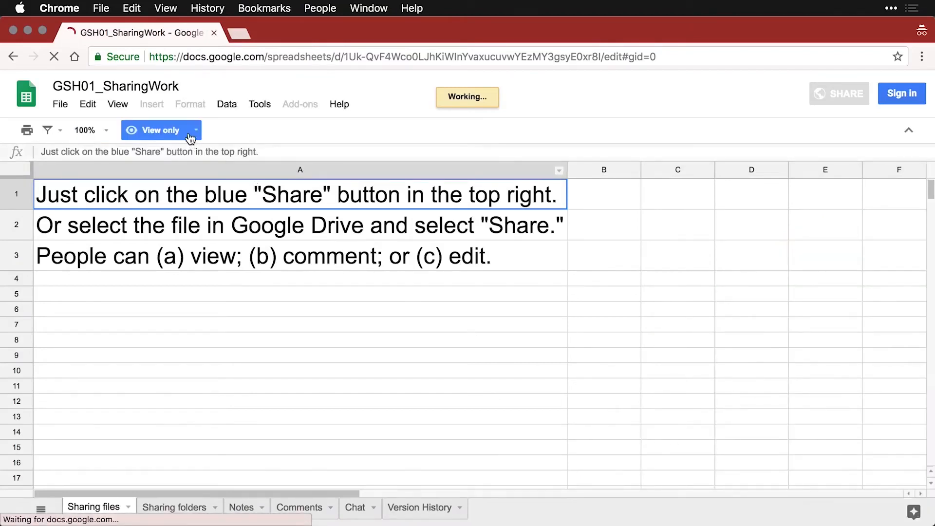
left_click(191, 139)
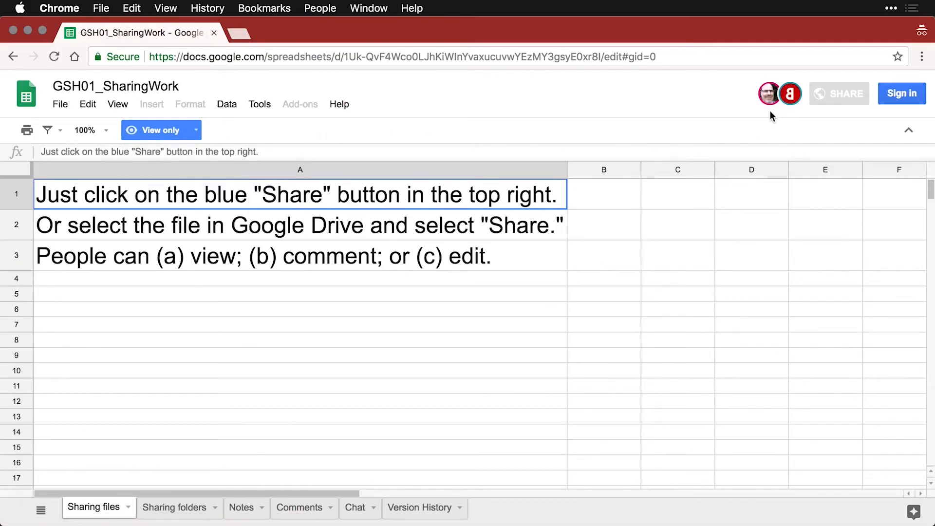
mouse_move(791, 111)
left_click(59, 105)
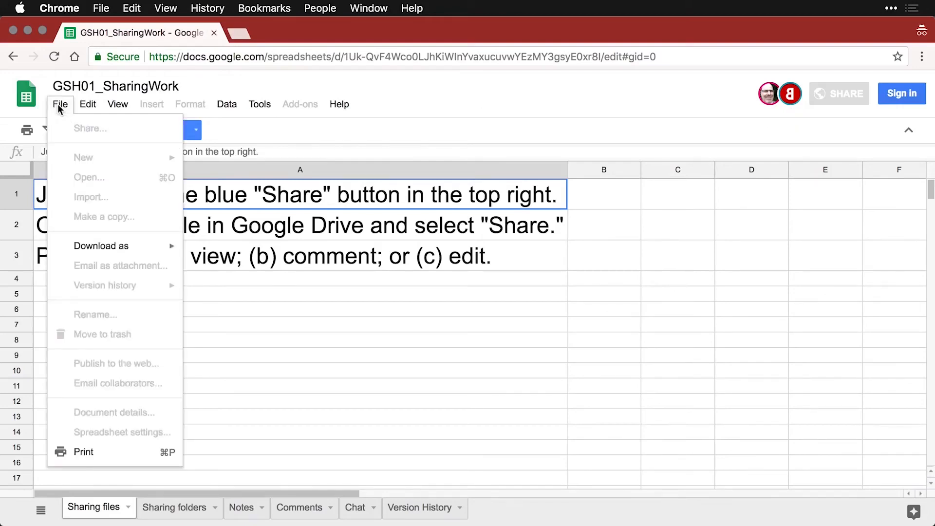
mouse_move(96, 249)
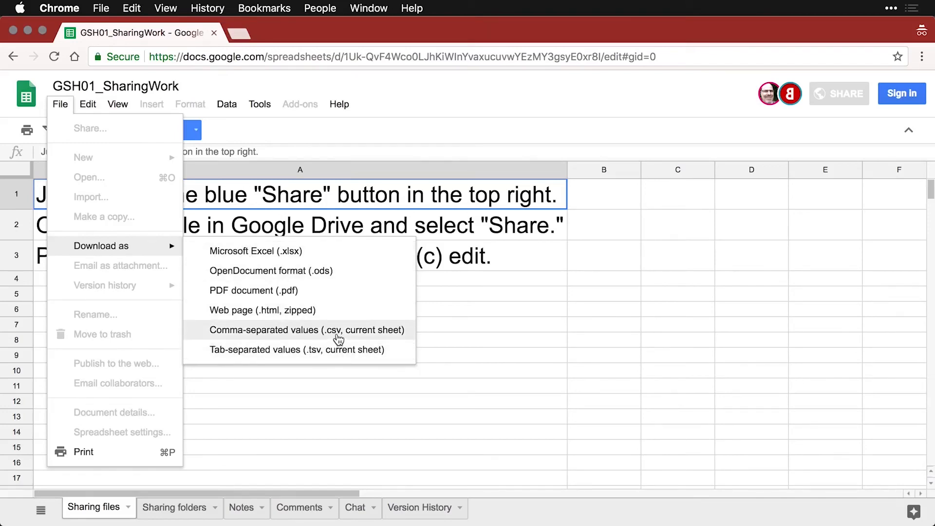
left_click(342, 422)
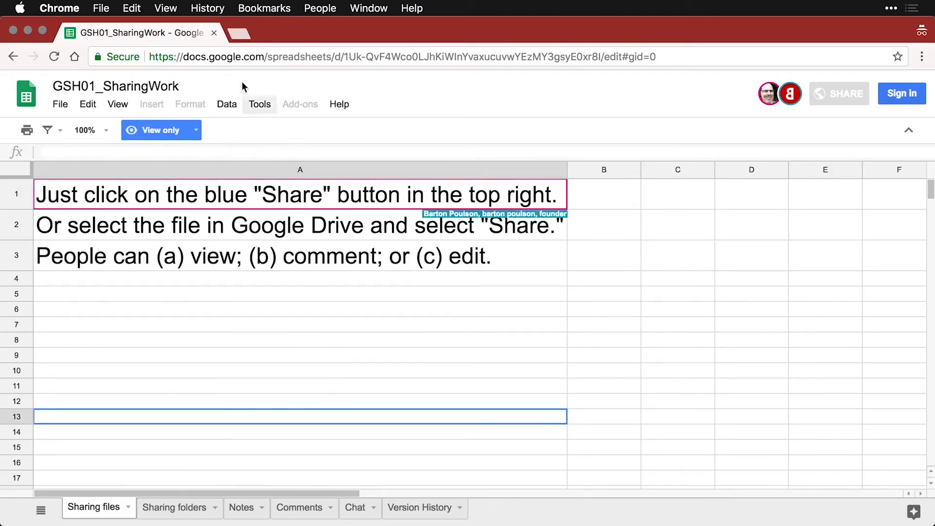
left_click(214, 32)
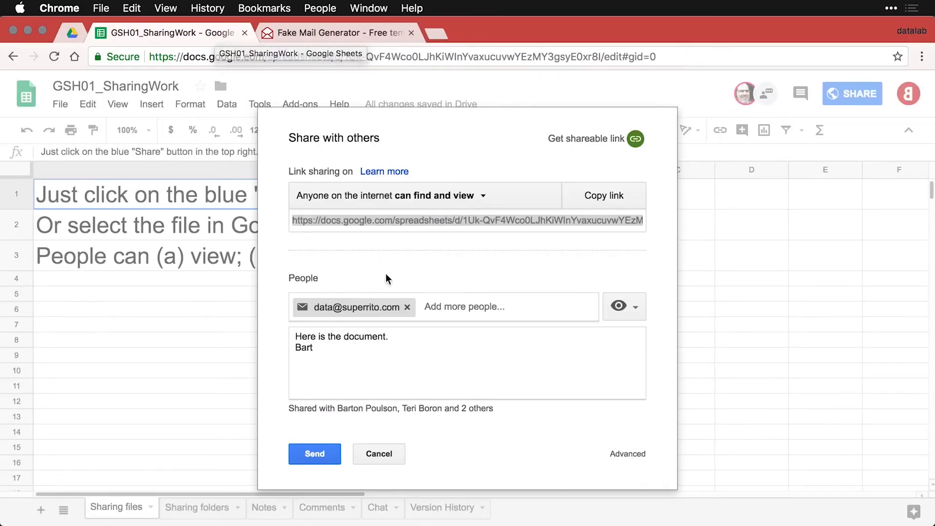
Discard the pending invitation, close the share dialog, select A3, and switch windows.
left_click(407, 307)
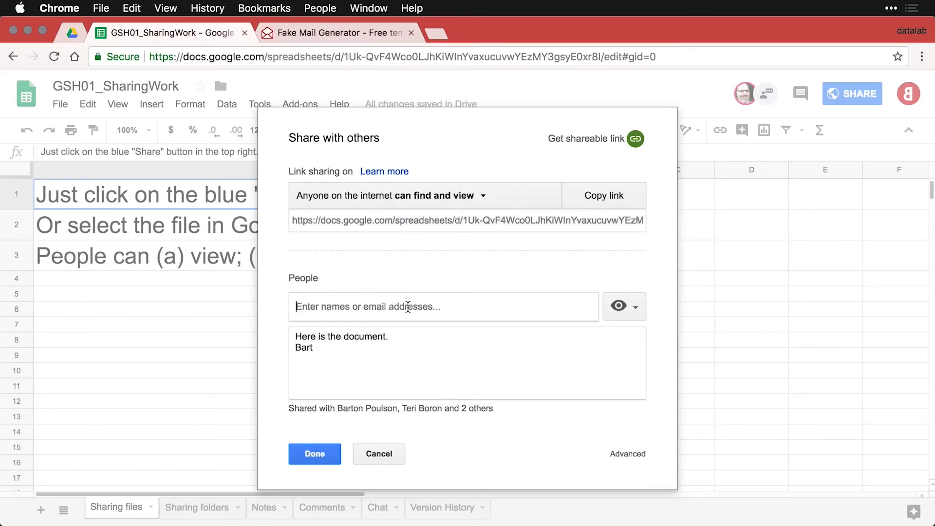
left_click(385, 454)
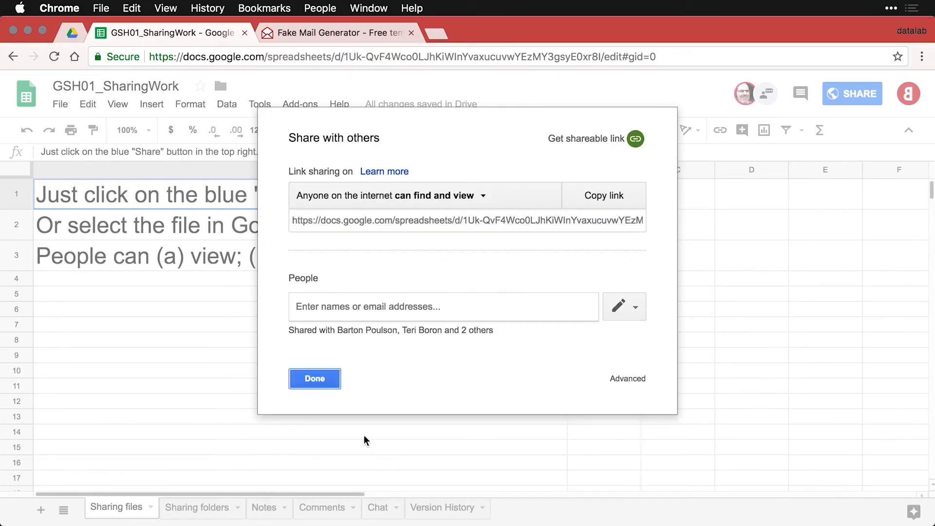
left_click(315, 378)
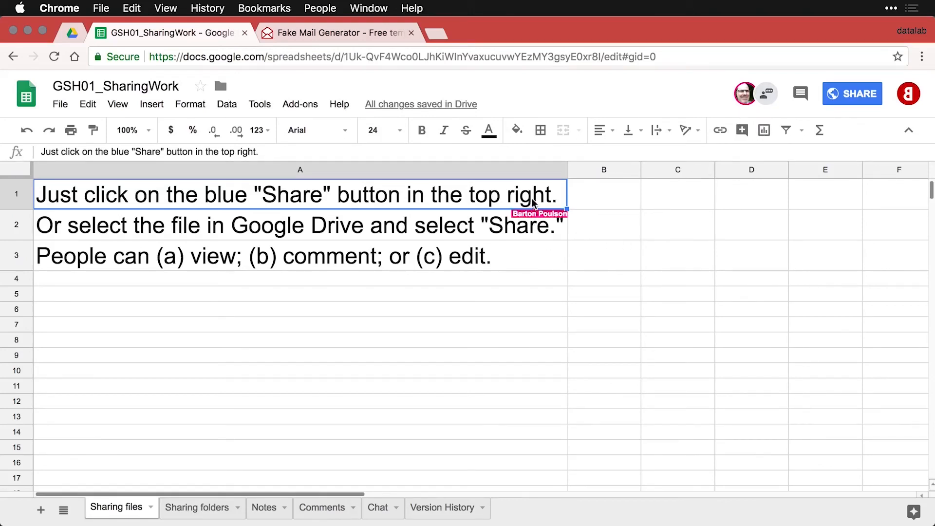
left_click(532, 263)
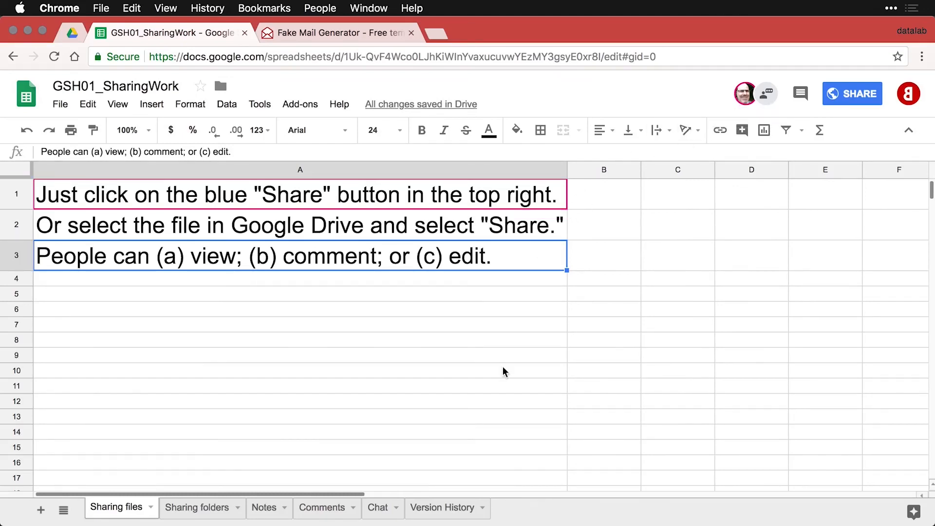
key("super+grave")
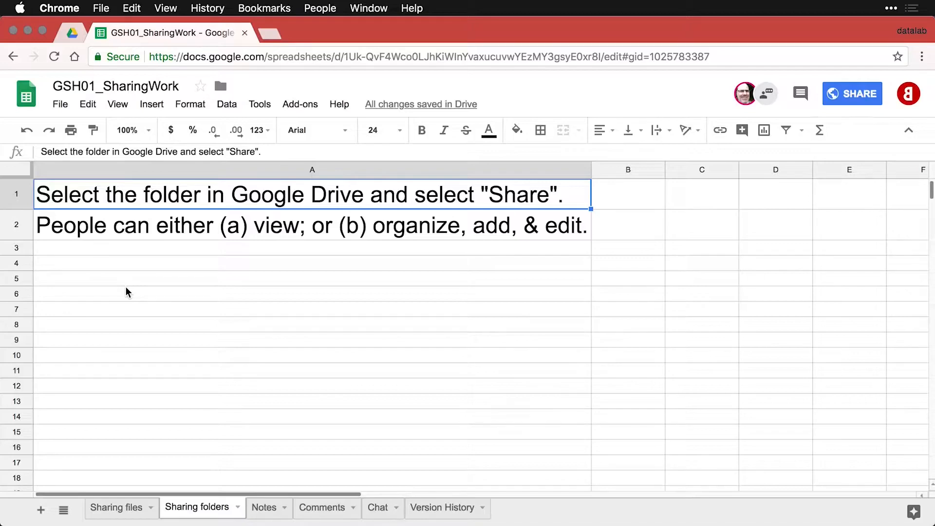
Open the sharing settings for the GSH01_SharingFolders folder in Google Drive.
left_click(72, 34)
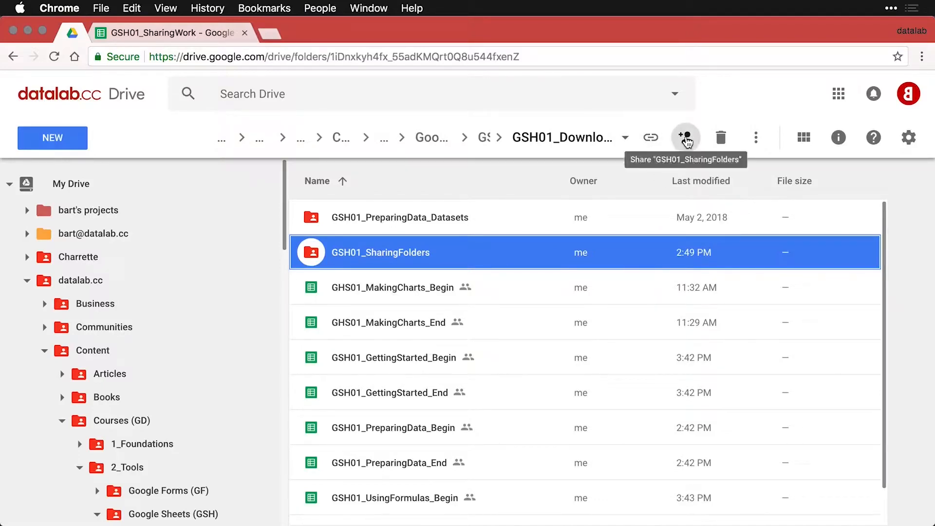
right_click(620, 248)
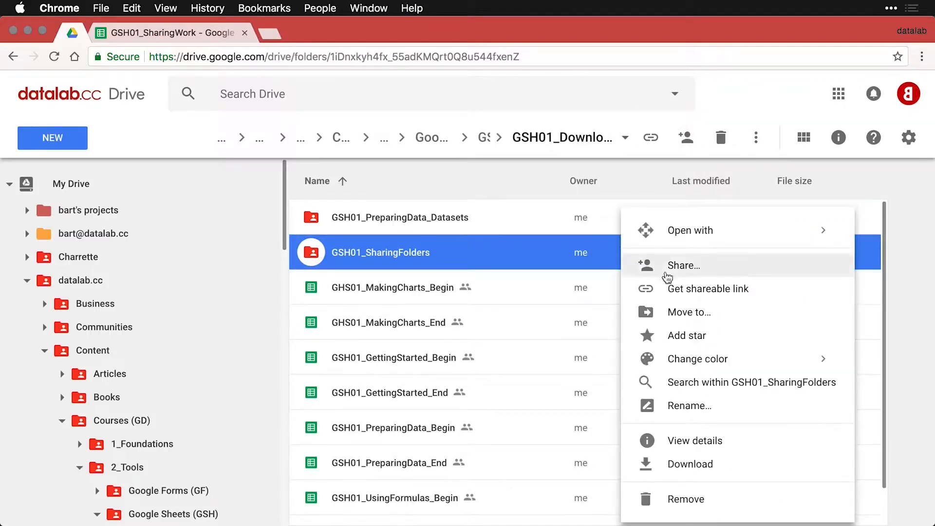
left_click(681, 268)
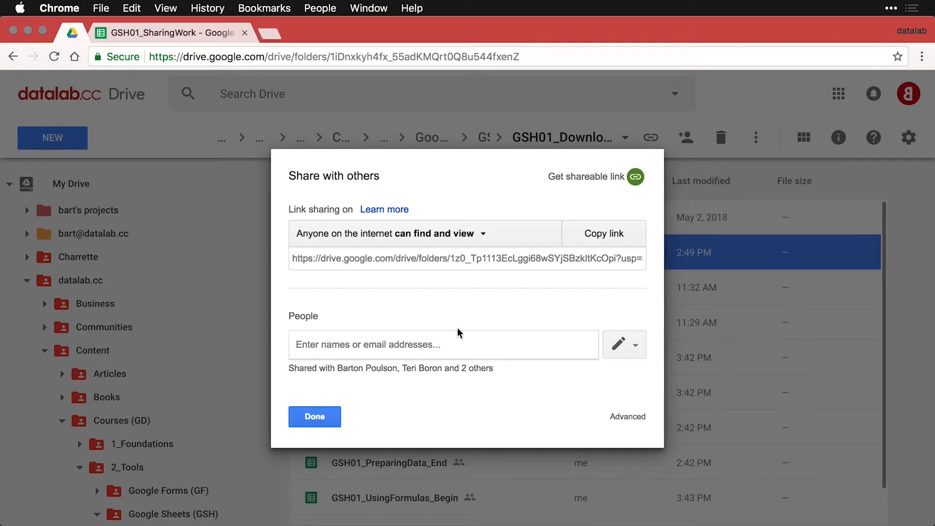
Try restricting link access, cancel to keep it public view-only, and copy the folder link.
left_click(470, 237)
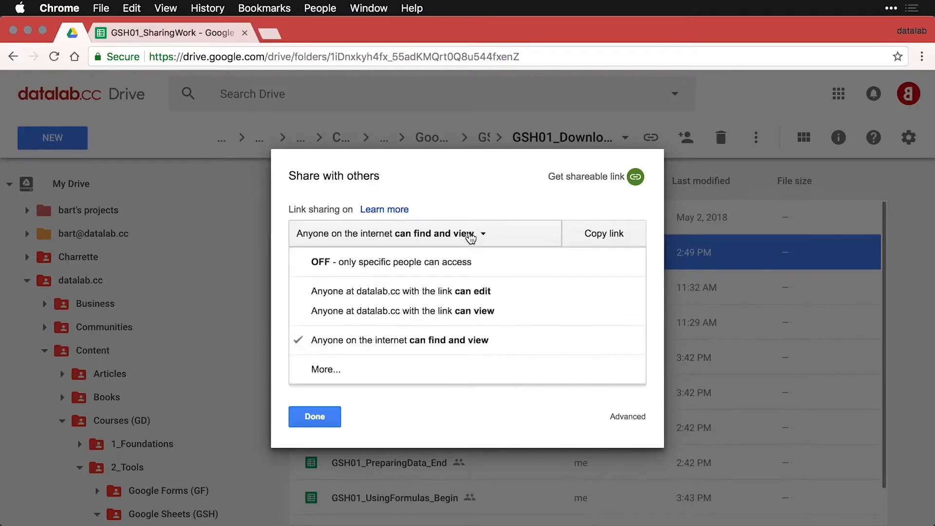
left_click(380, 374)
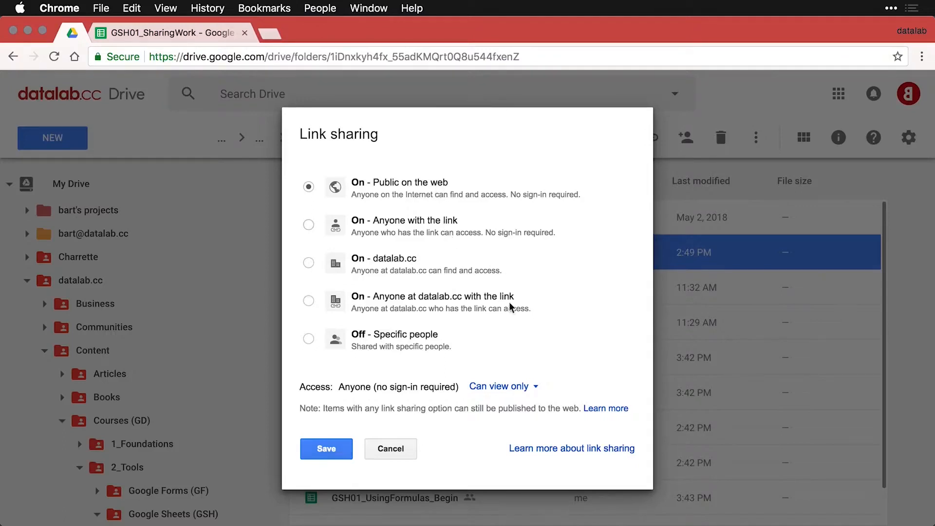
left_click(536, 389)
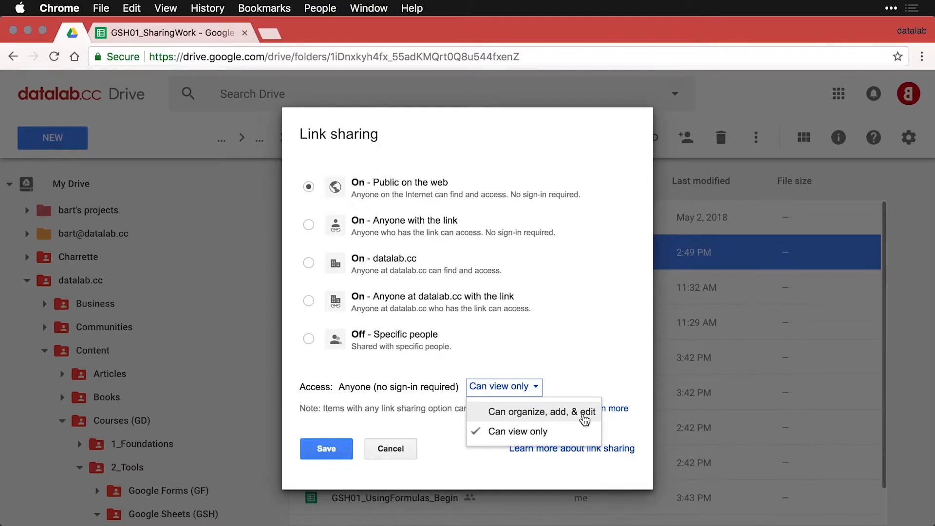
left_click(589, 347)
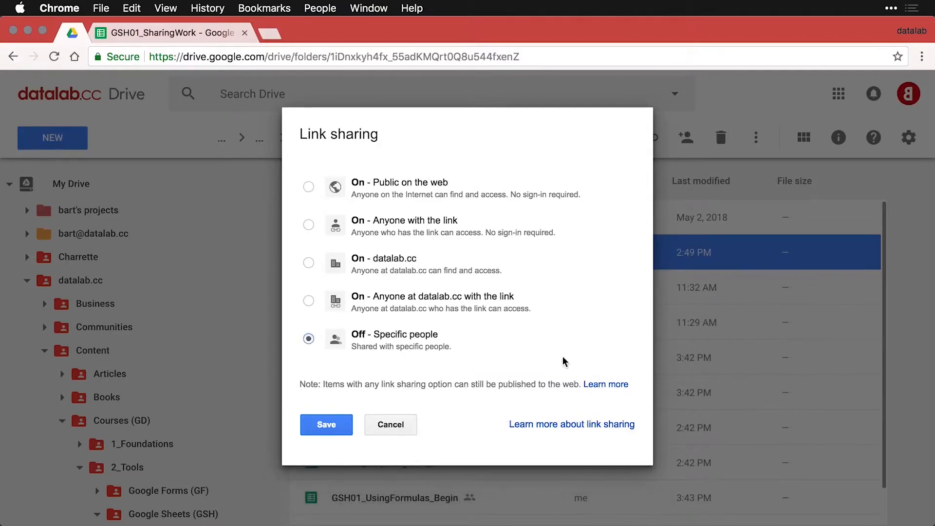
left_click(402, 426)
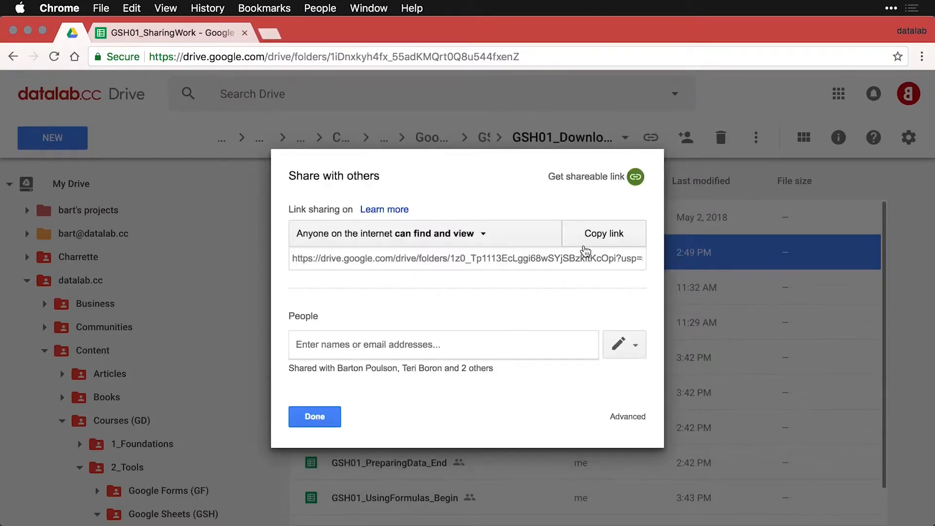
left_click(602, 239)
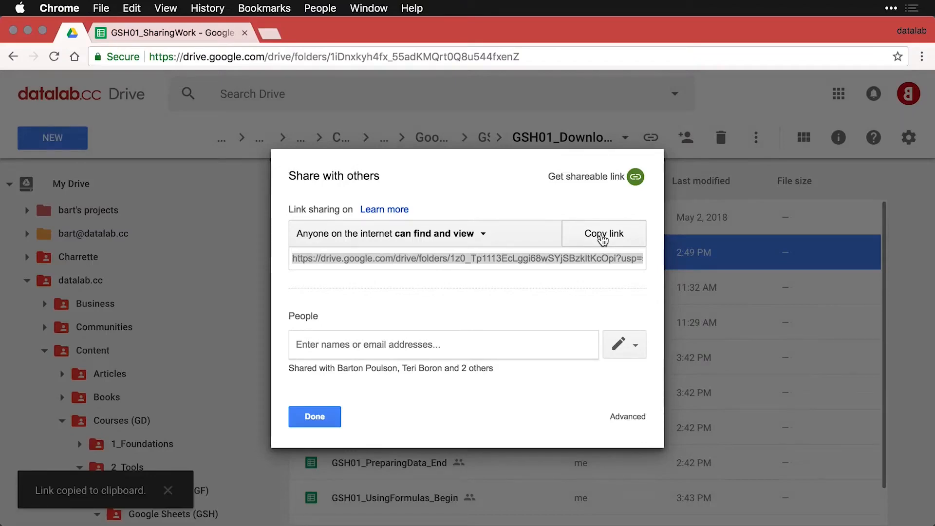
Load the folder link in a private window and preview the datalab.cc image and shared document.
key("super+shift+n")
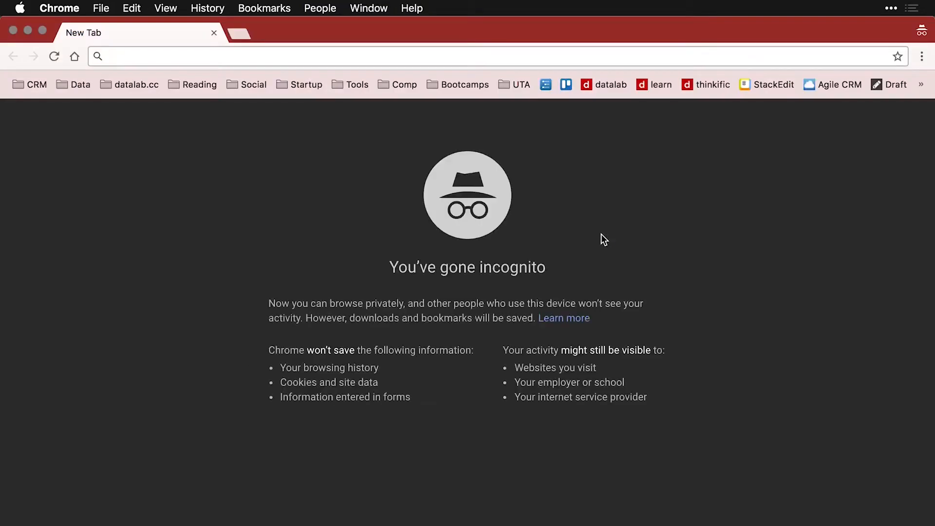
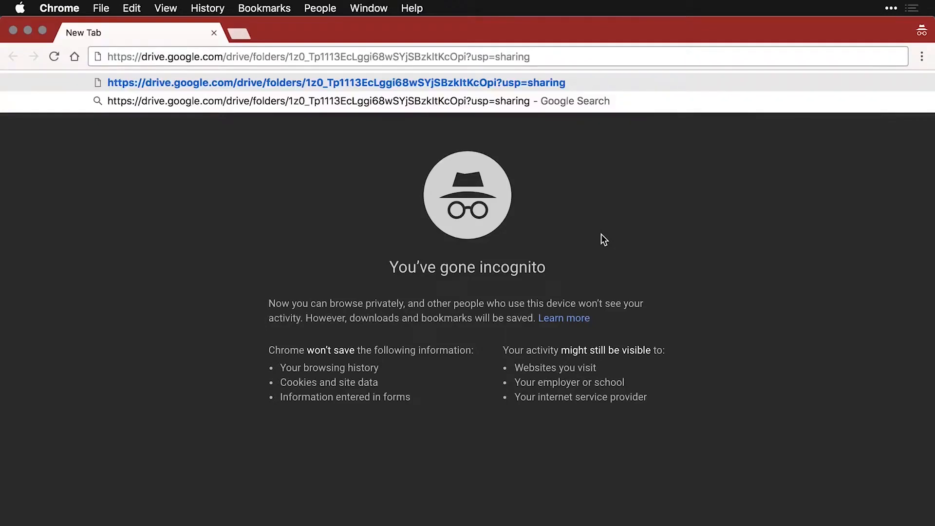
key("Return")
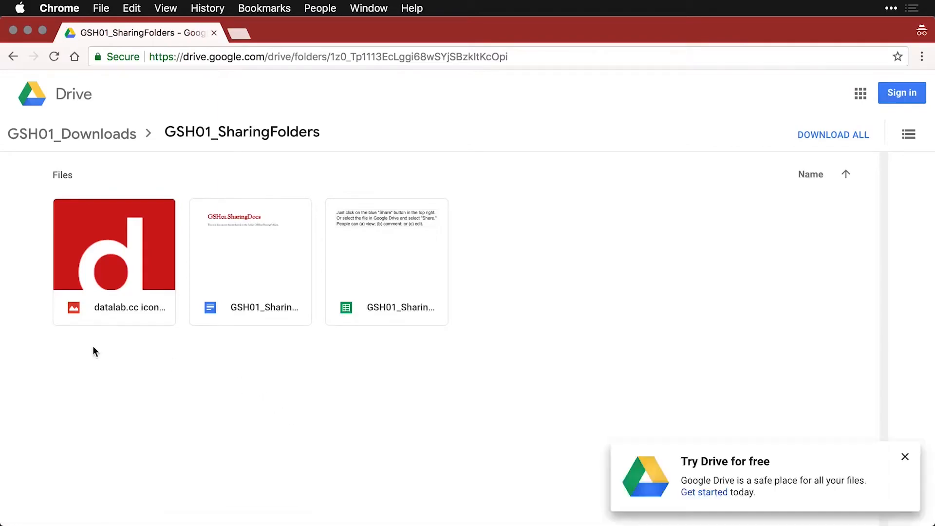
left_click(132, 269)
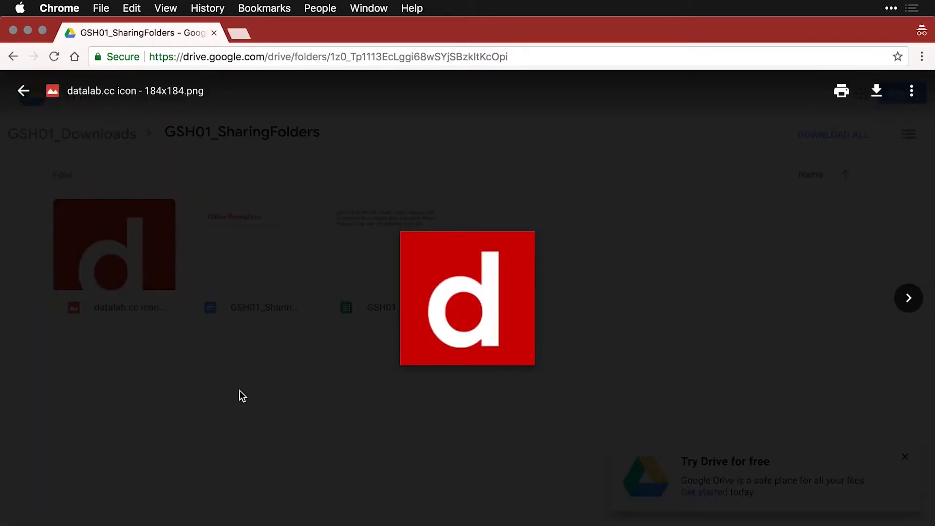
left_click(240, 391)
double_click(261, 249)
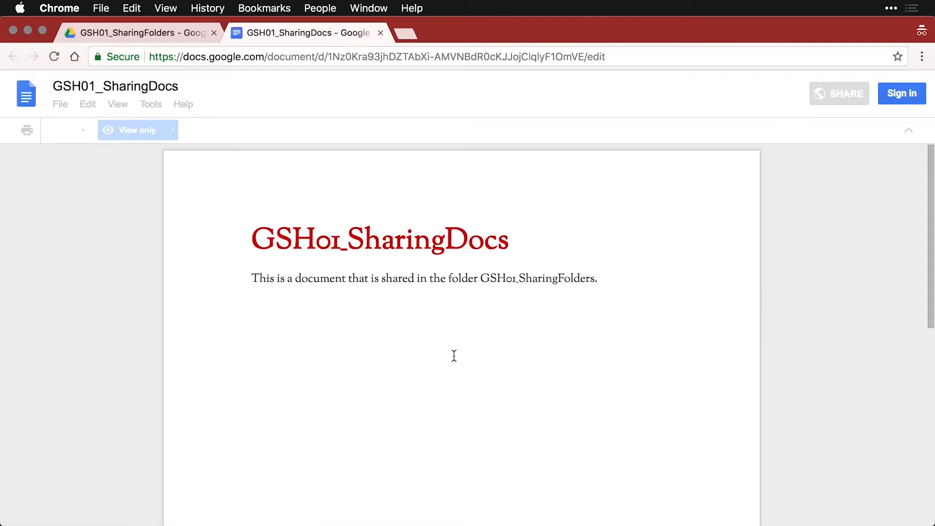
key("super+w")
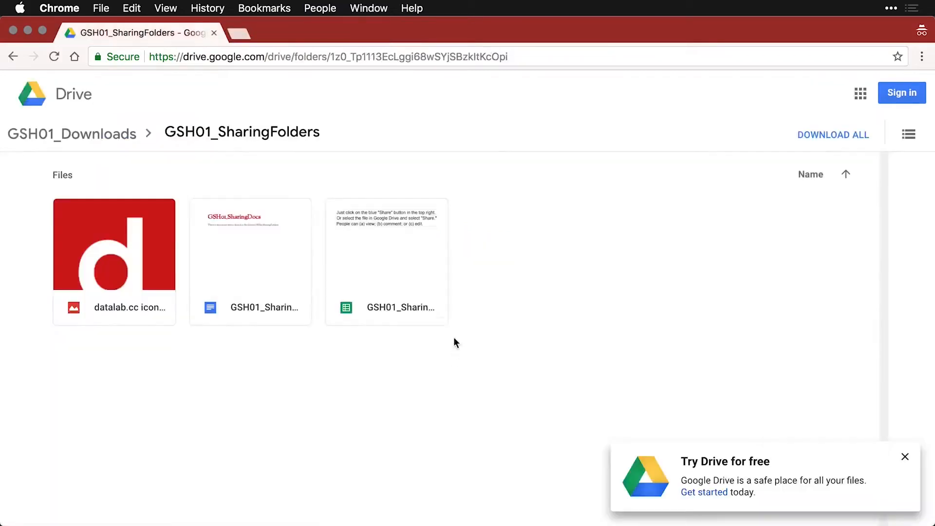
Open the shared spreadsheet, check the File actions available to a viewer, then close it.
left_click(420, 271)
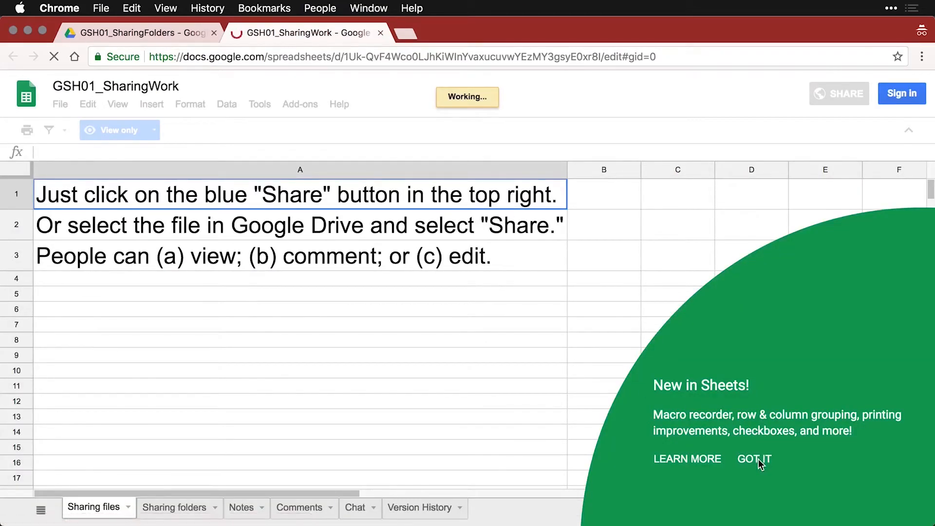
left_click(753, 460)
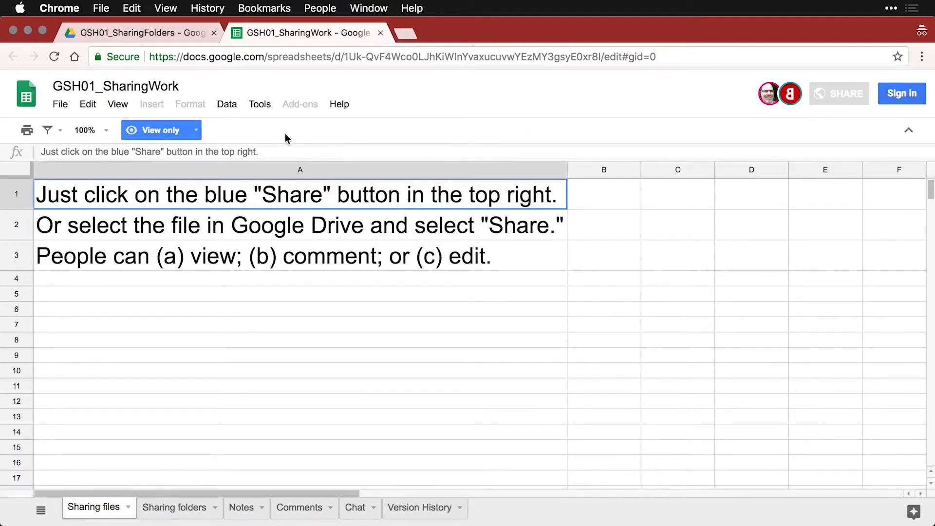
left_click(59, 104)
mouse_move(123, 254)
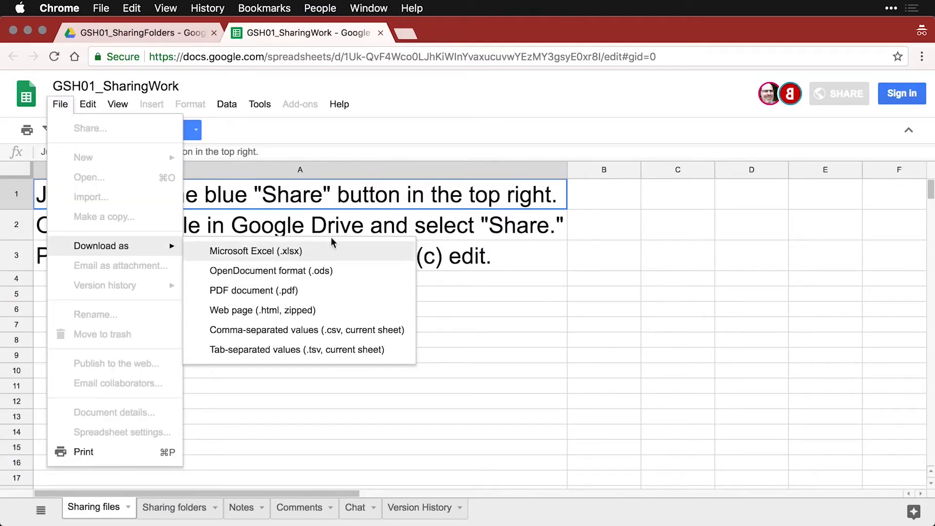
left_click(380, 32)
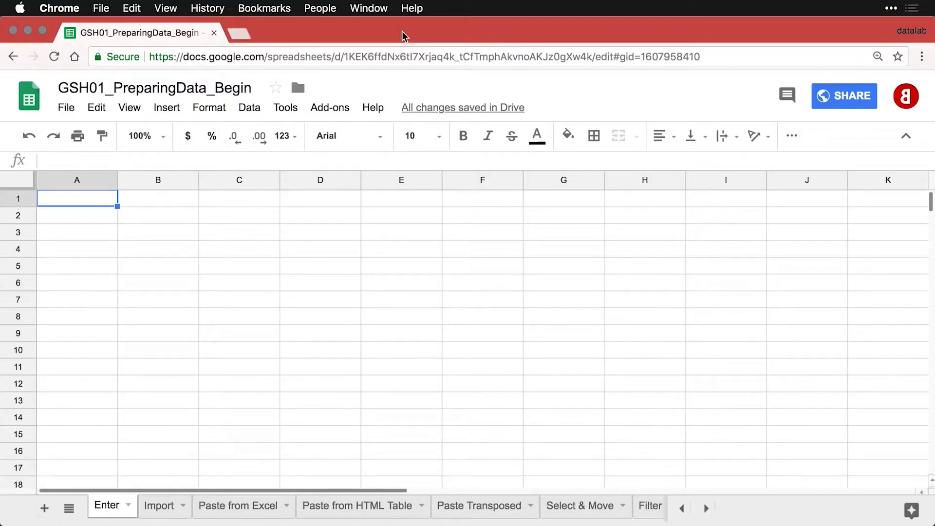
Enter the headers ID, Q01 and Q02 in A1, B1 and C1.
type("ID")
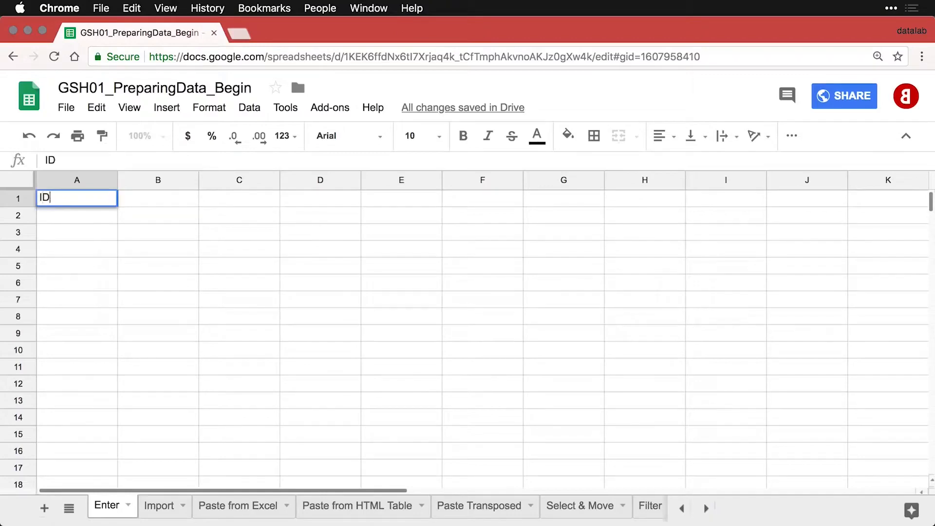
key("Tab")
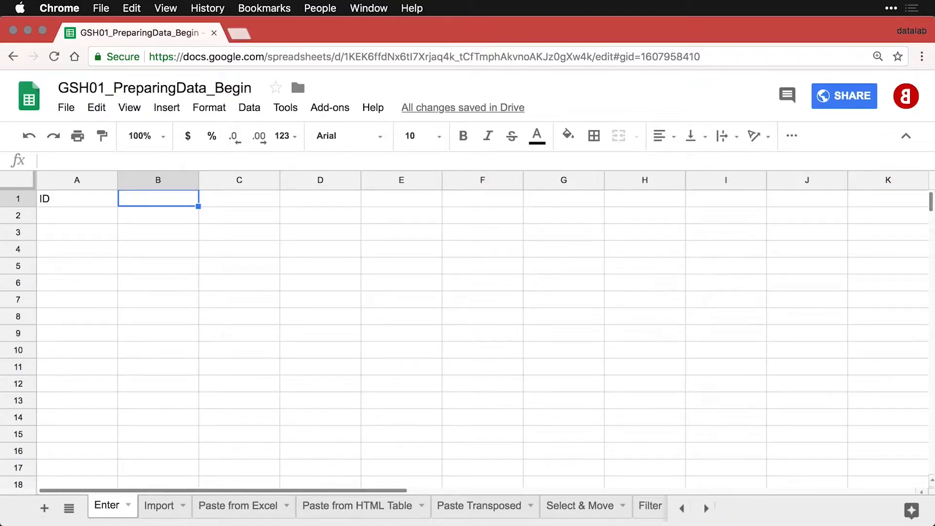
type("Q01")
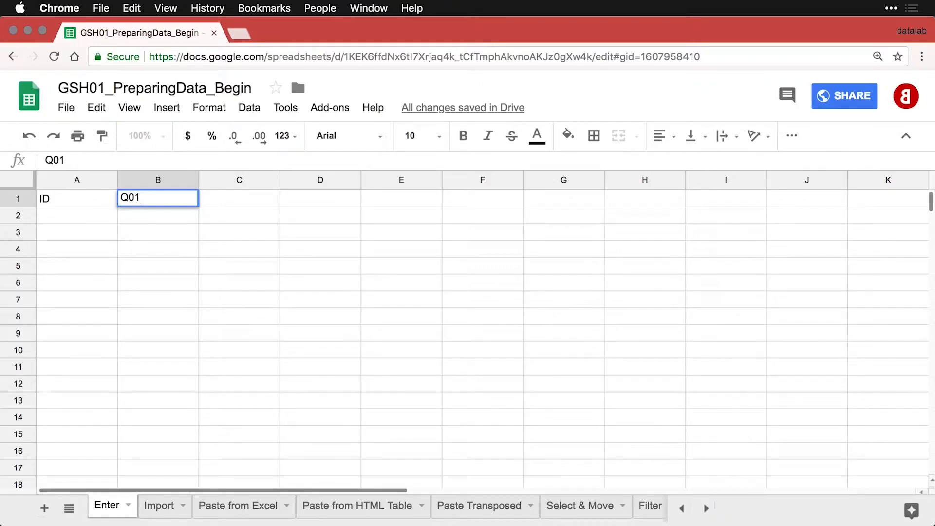
key("Tab")
type("Q02")
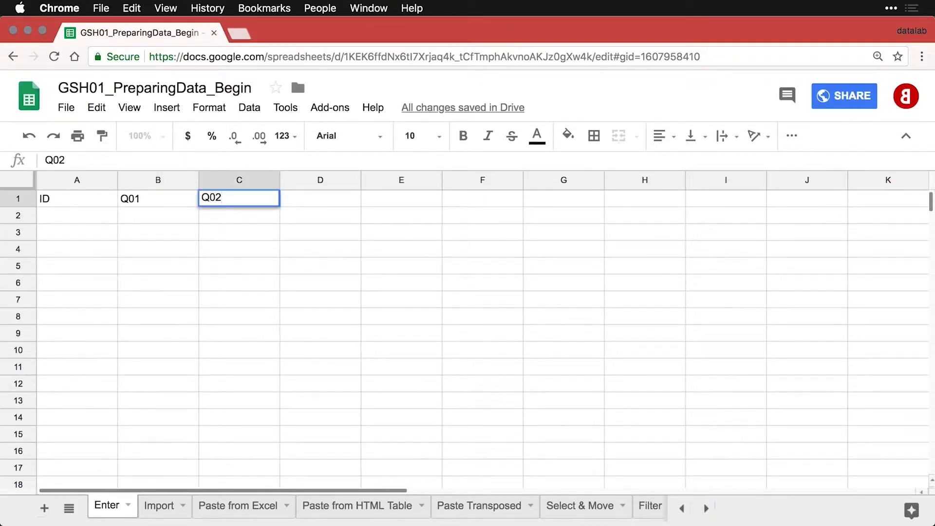
key("Tab")
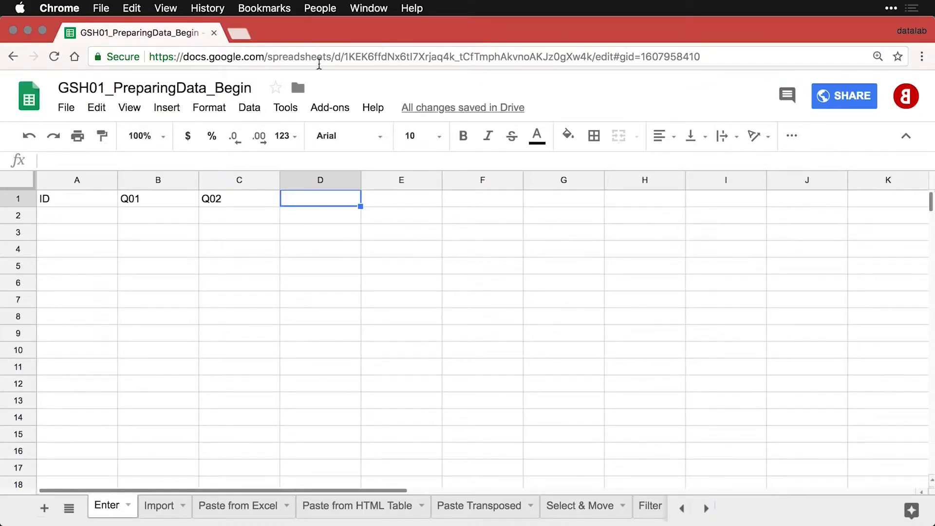
left_click(148, 204)
Autofill headers Q01–Q08 through I1, bold row 1, and centre-align the whole sheet.
left_click_drag(148, 203, 220, 203)
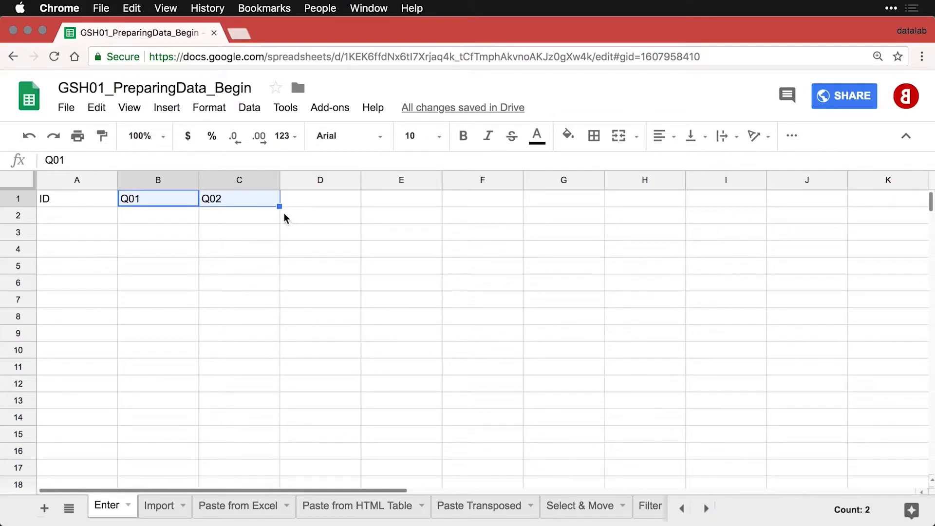
left_click_drag(279, 206, 733, 207)
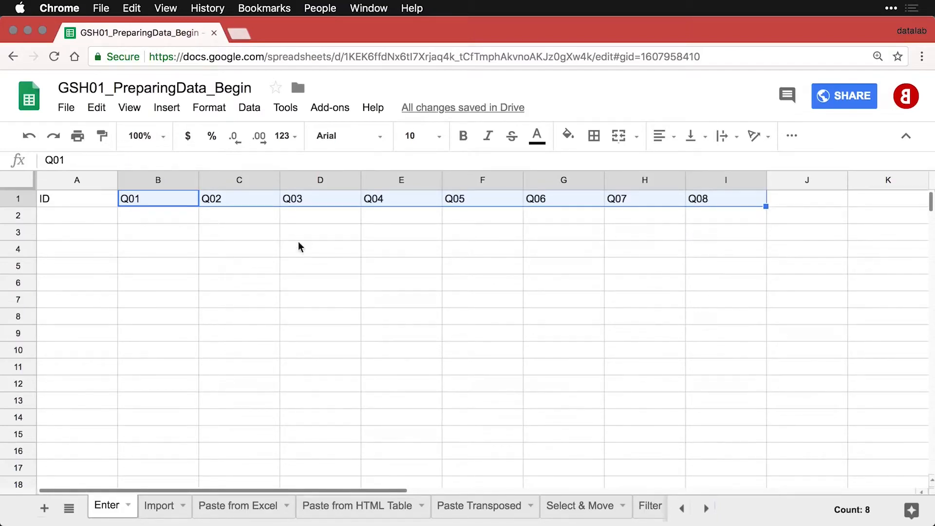
left_click(17, 199)
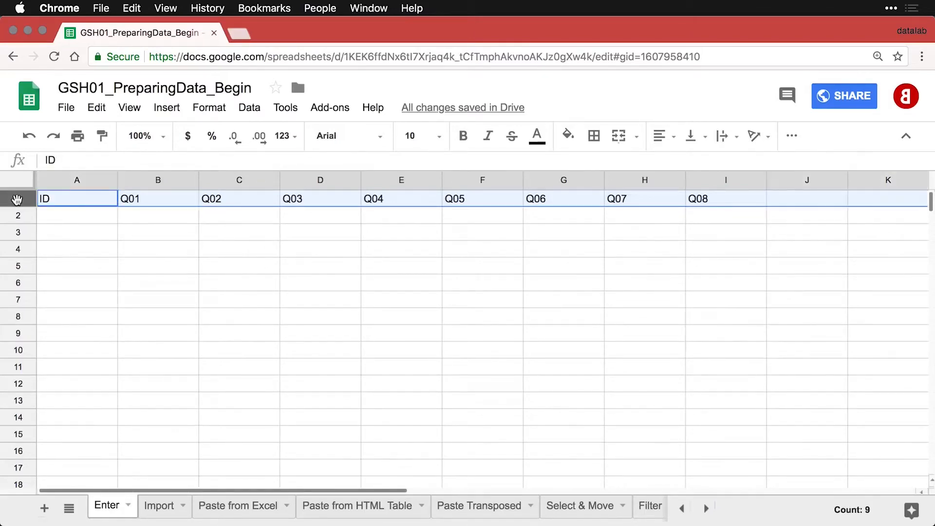
key("super+b")
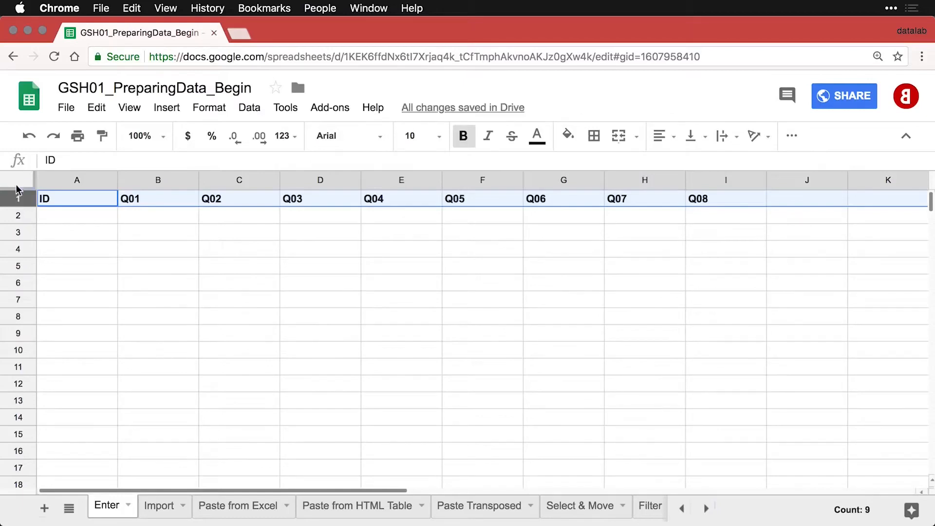
left_click(18, 184)
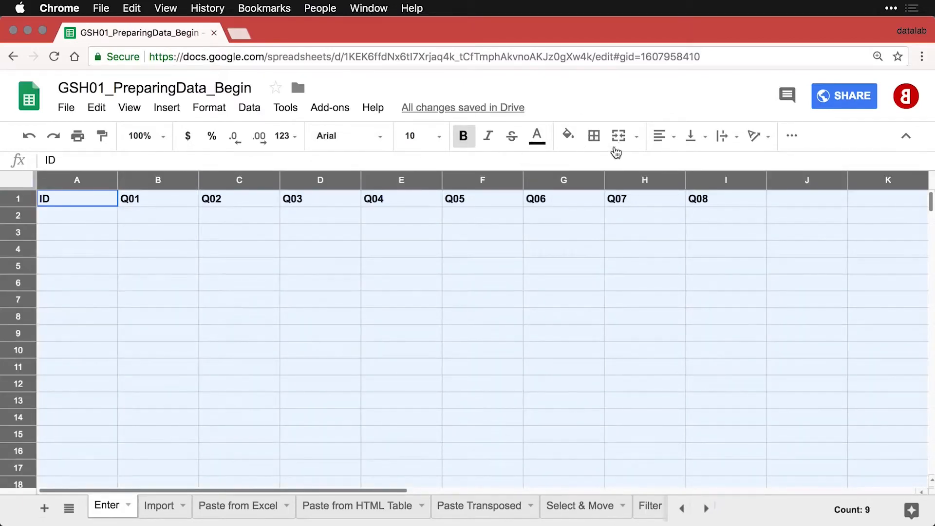
left_click(662, 136)
left_click(687, 168)
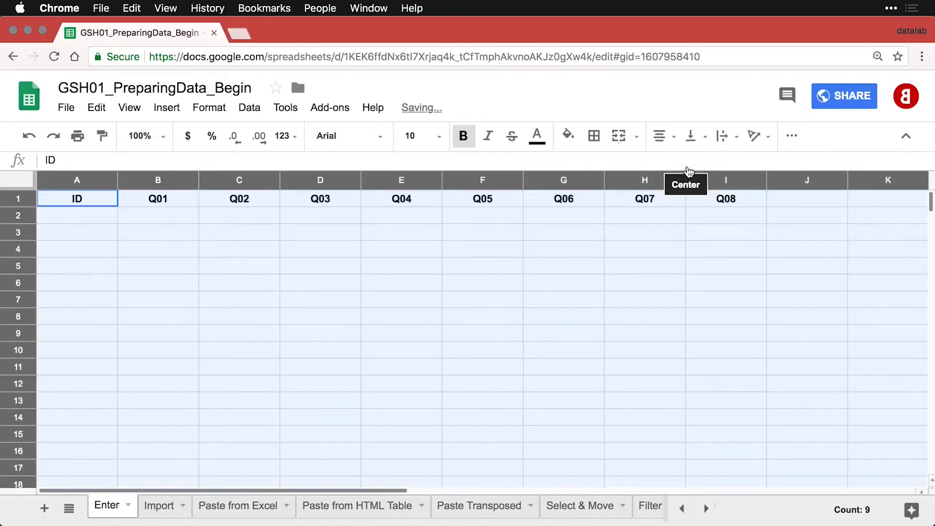
left_click(168, 252)
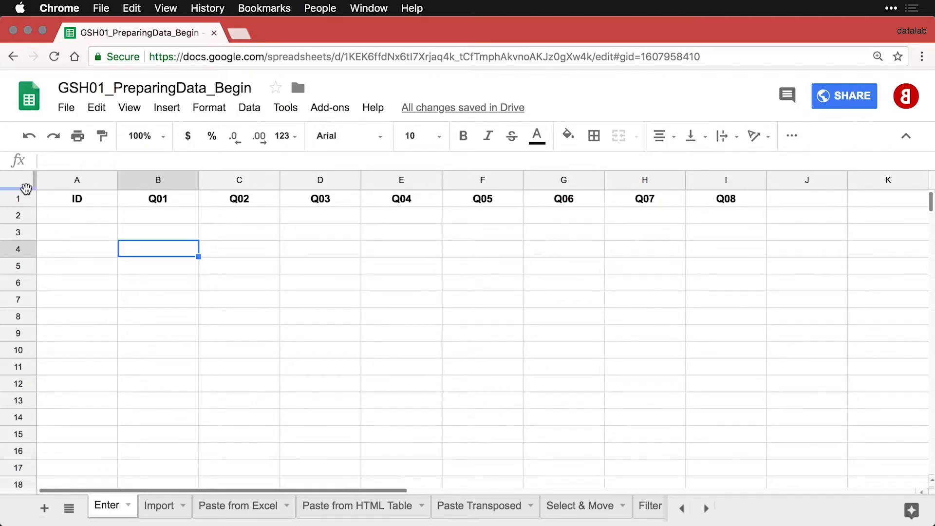
Freeze the header row, then enter 1, 2, 3 in A2:A4 and autofill down.
left_click_drag(26, 188, 27, 208)
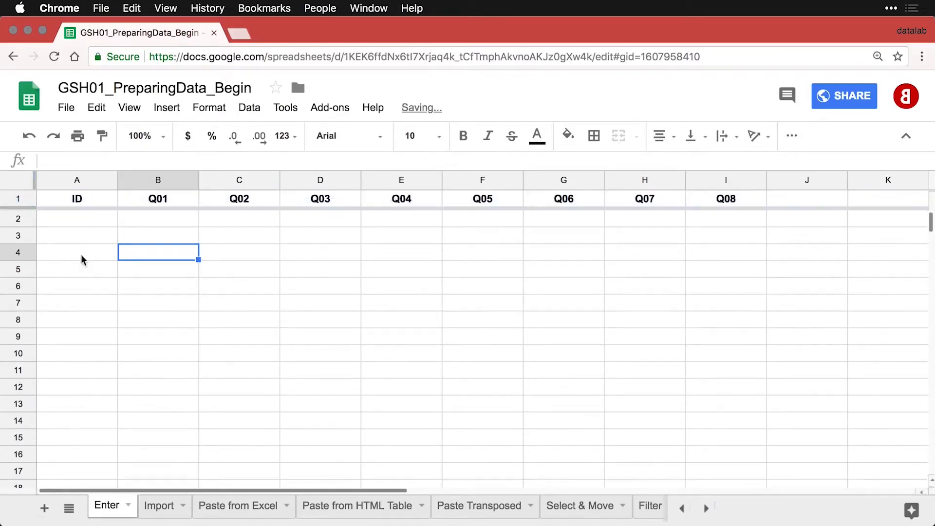
scroll(83, 258, "down", 4)
scroll(84, 258, "up", 4)
left_click(89, 220)
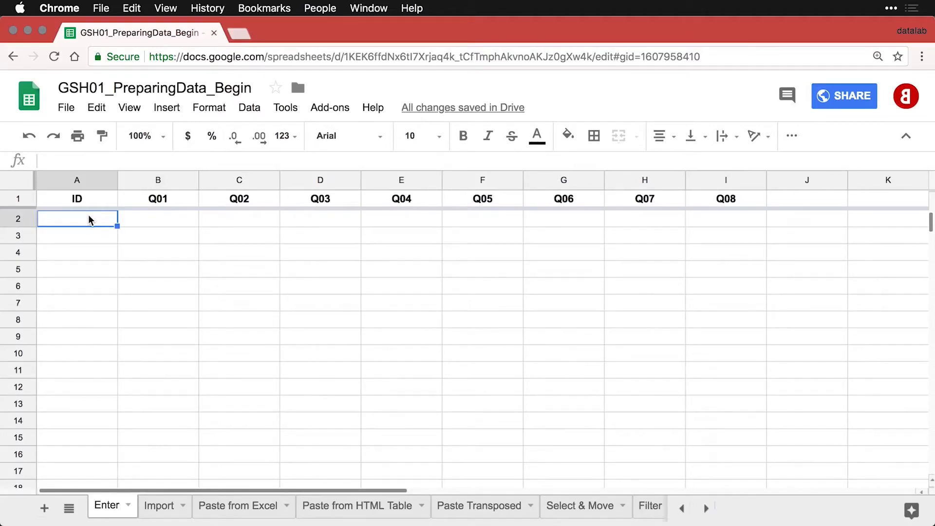
type("1")
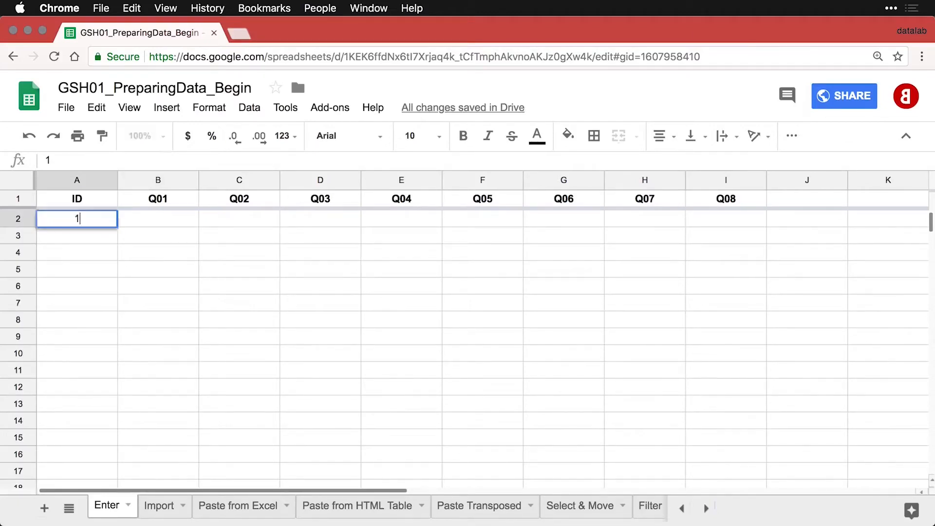
key("Return")
type("2")
key("Return")
type("3")
key("Return")
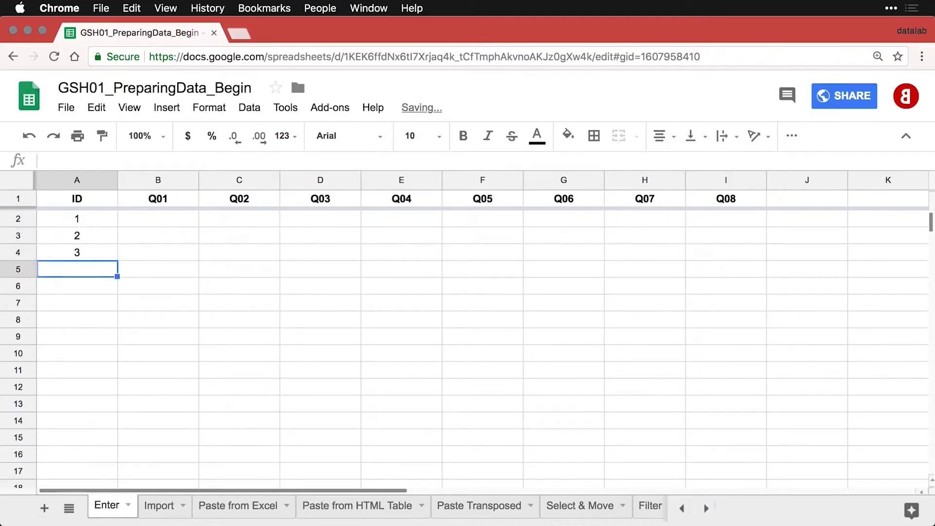
left_click_drag(87, 218, 104, 451)
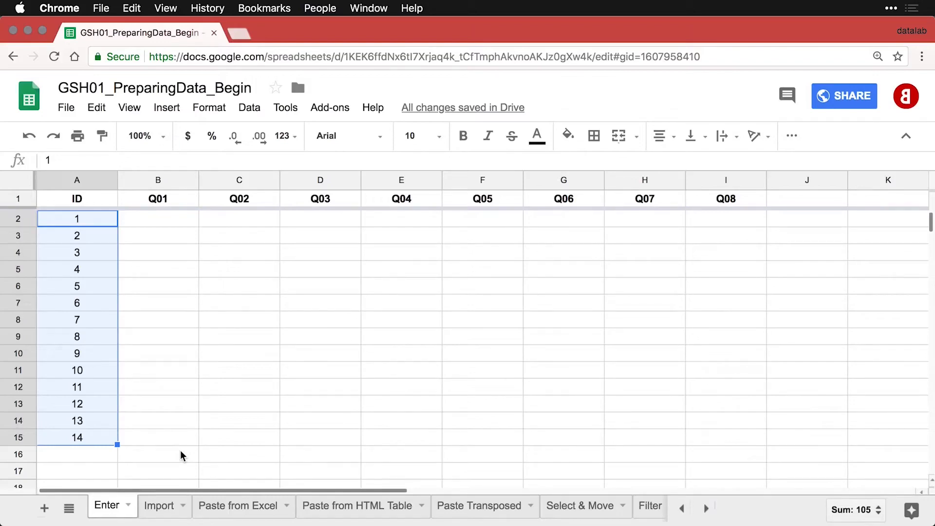
Renumber A2:A3 as 101 and 102 and extend the series to 107.
left_click(73, 223)
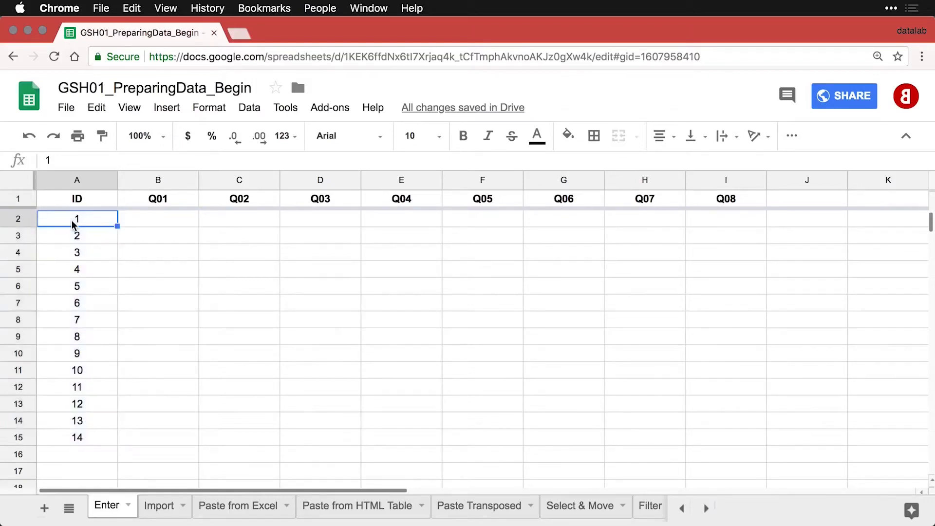
type("101")
key("Return")
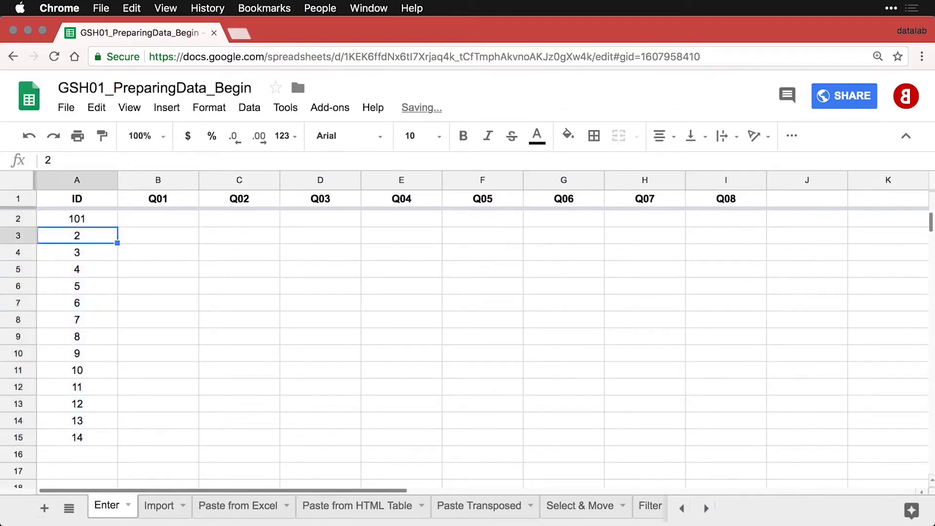
type("102")
key("Return")
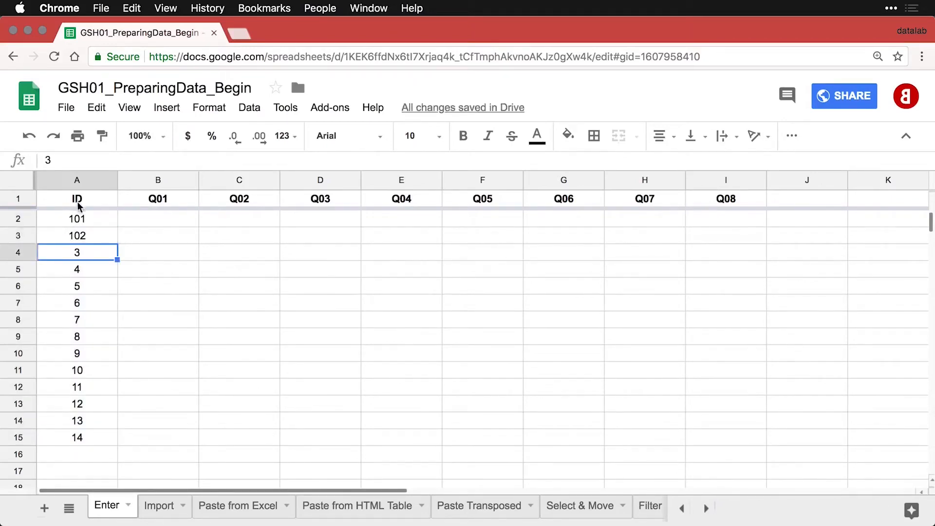
left_click_drag(83, 217, 112, 321)
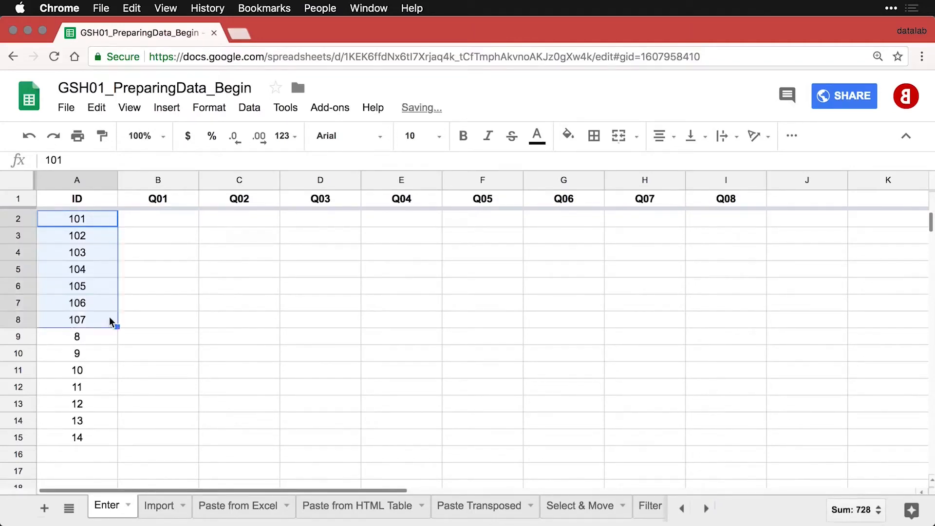
Enter 201 and 202 below 107 and extend that series to 207.
left_click(94, 337)
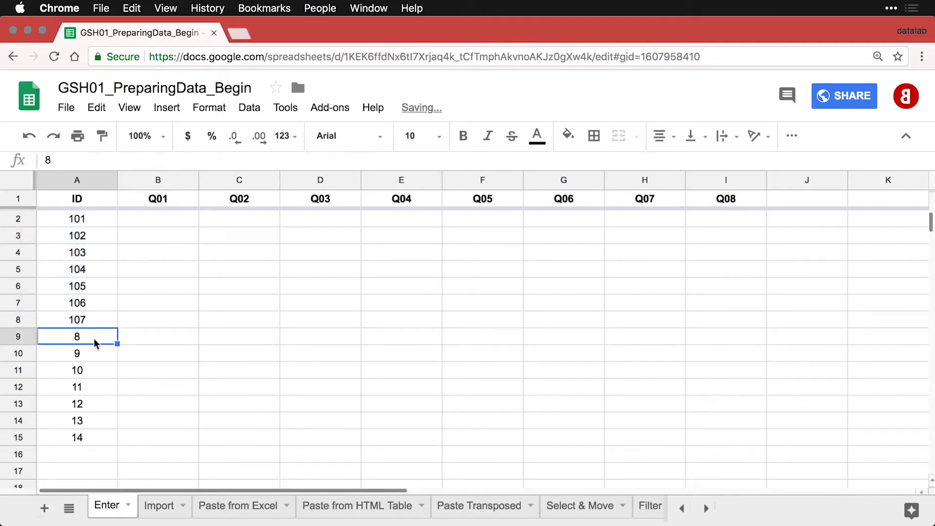
type("201")
key("Return")
type("202")
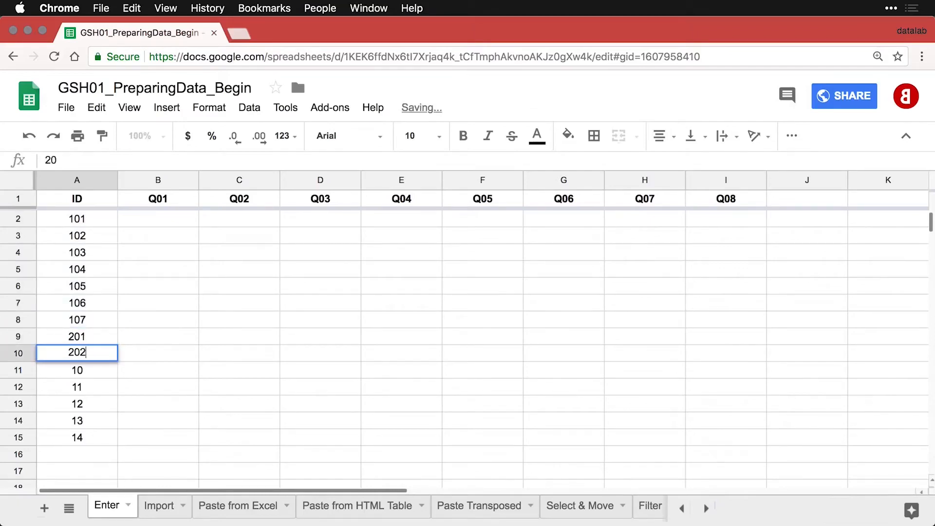
key("Return")
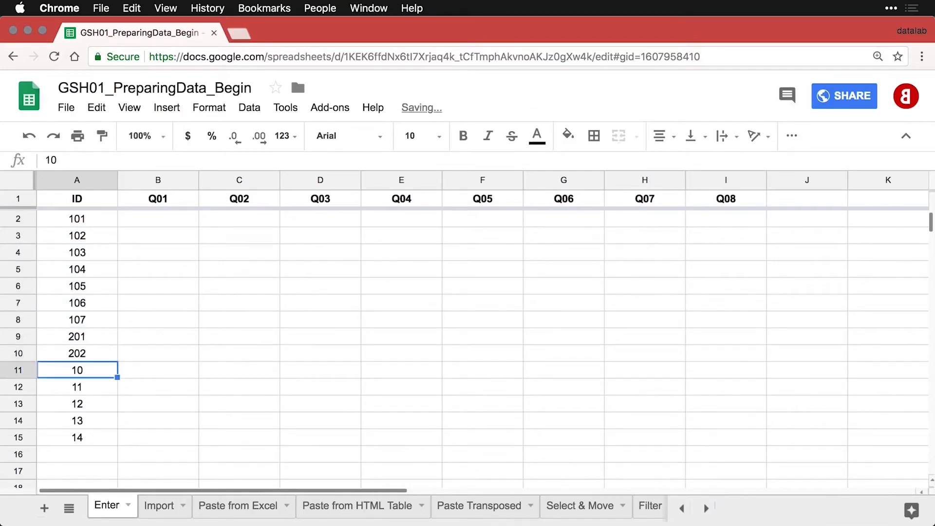
left_click(77, 341)
left_click_drag(78, 341, 112, 442)
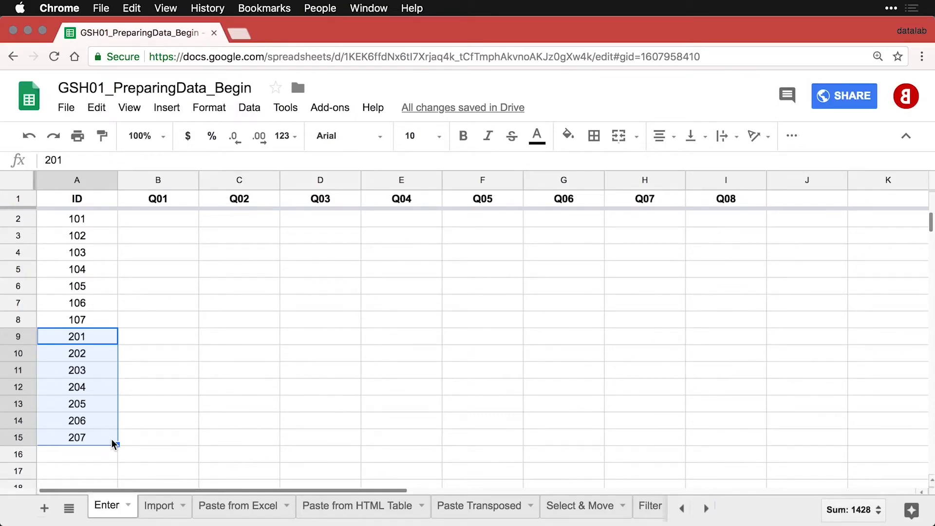
left_click(161, 224)
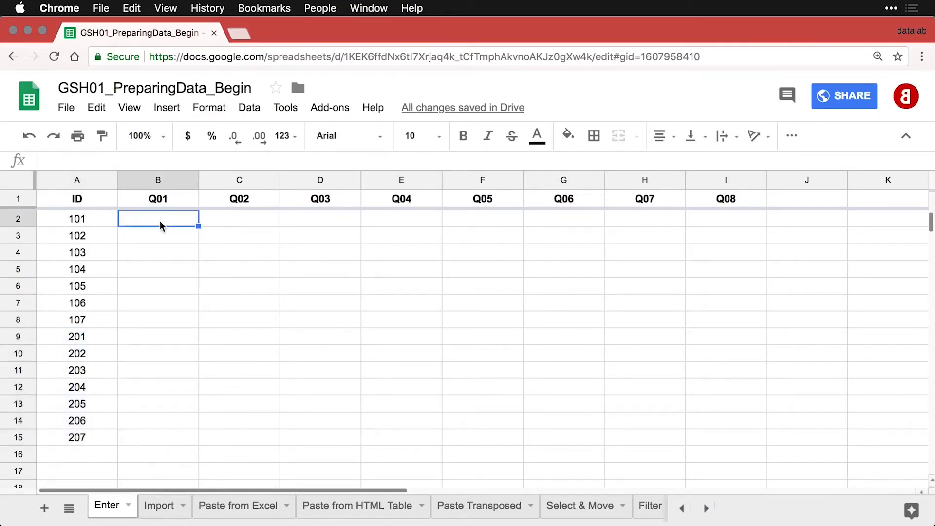
Enter respondent 101's answers 7, 9, 4, 6, 7, 1, 2, 4 across B2:I2.
type("7")
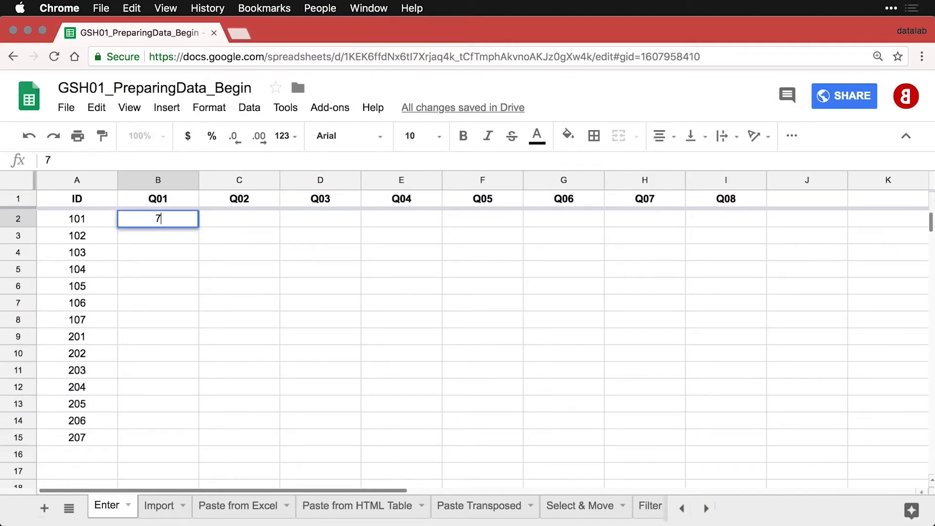
key("Tab")
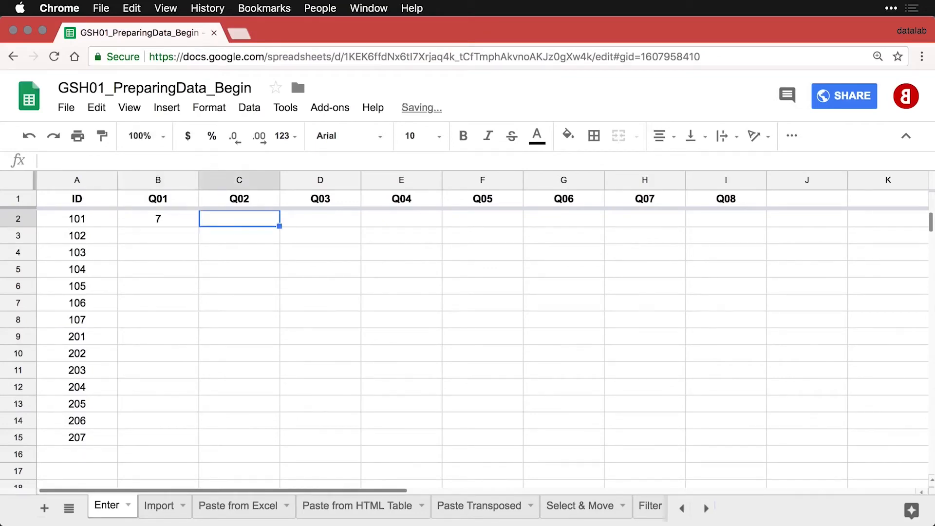
type("9")
key("Tab")
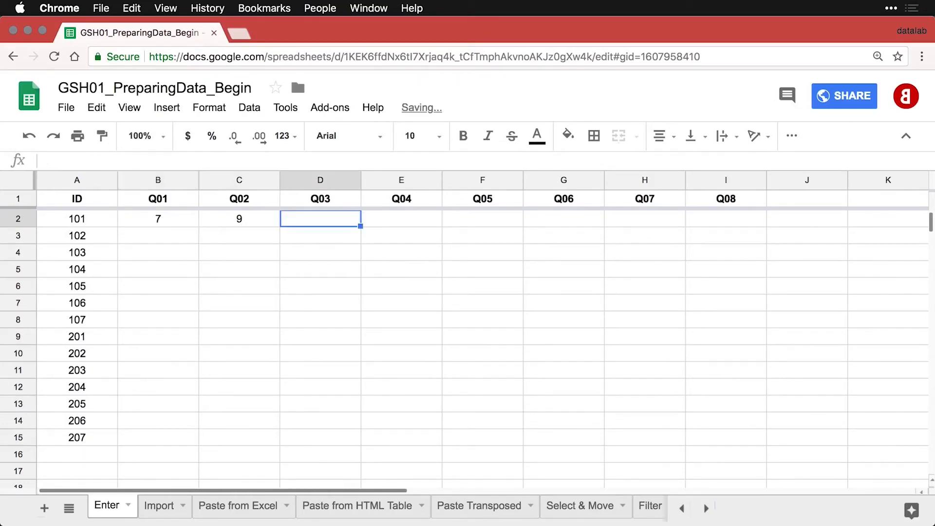
type("4")
key("Tab")
type("6")
key("Tab")
type("7")
key("Tab")
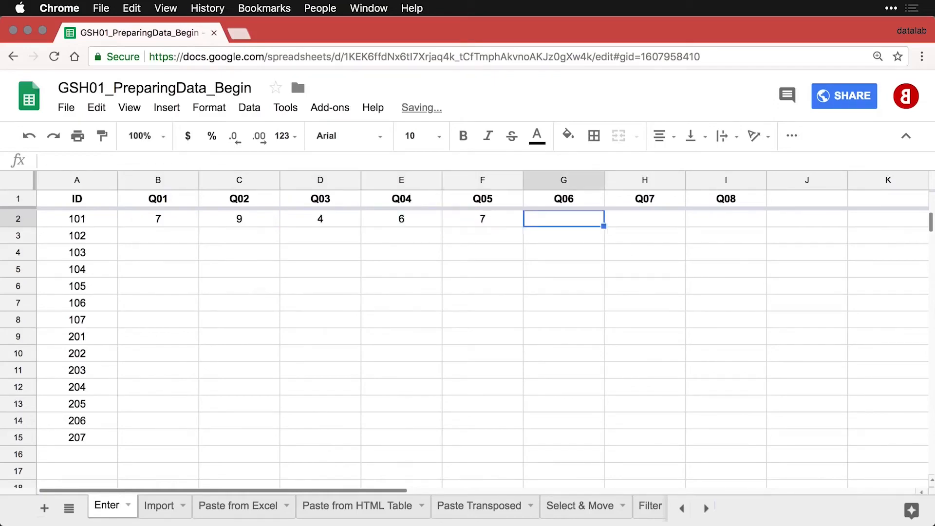
type("1")
key("Tab")
type("2")
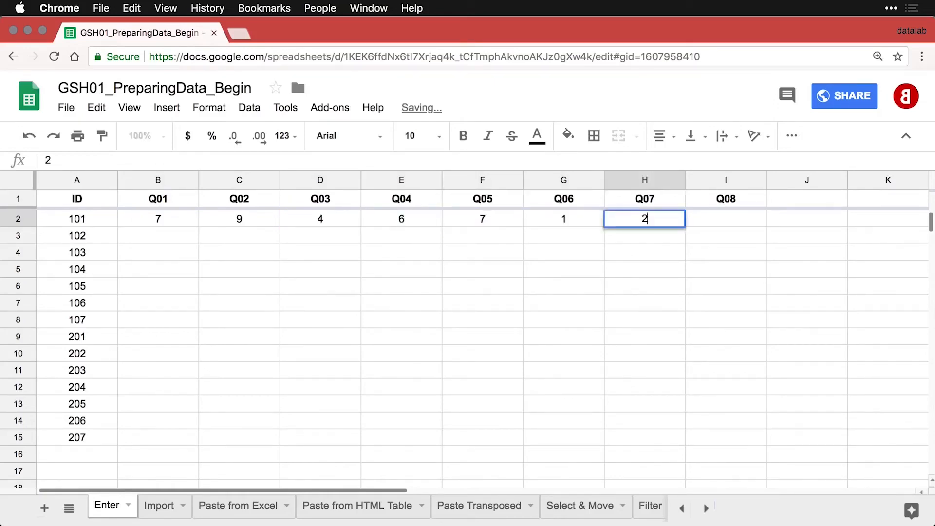
key("Tab")
type("4")
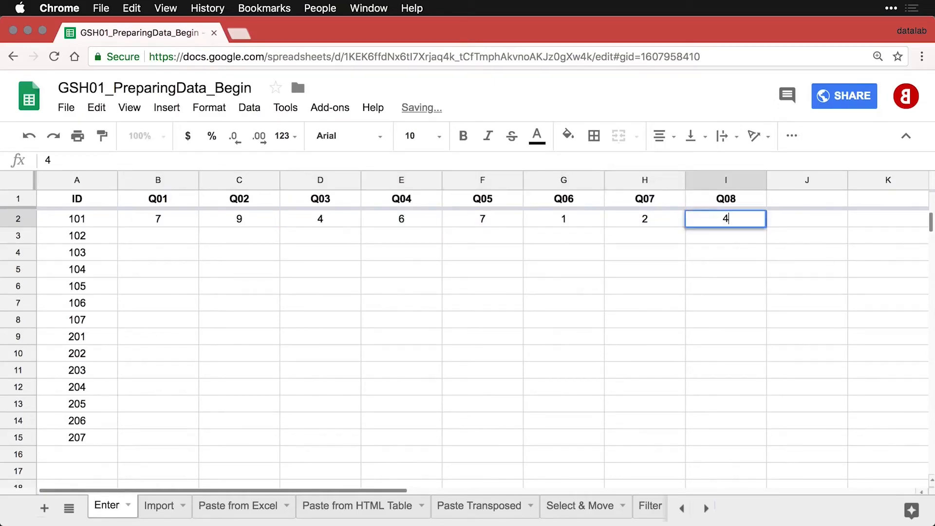
key("Return")
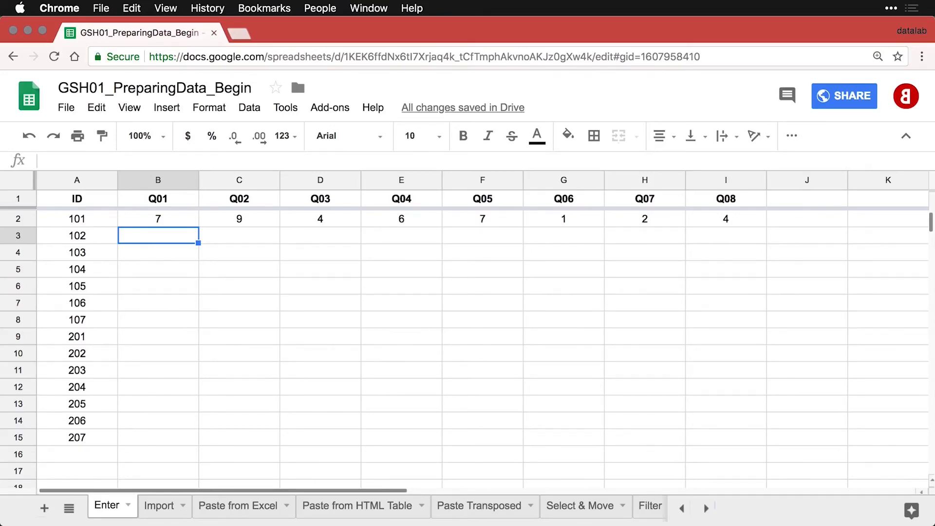
Type 'Eight' as respondent 102's Q02 answer in C3.
left_click(239, 236)
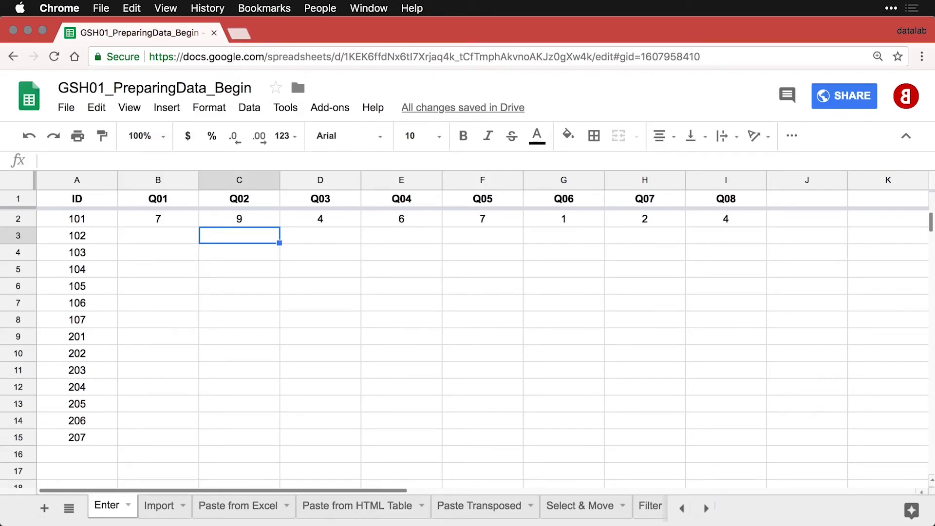
type("Eight")
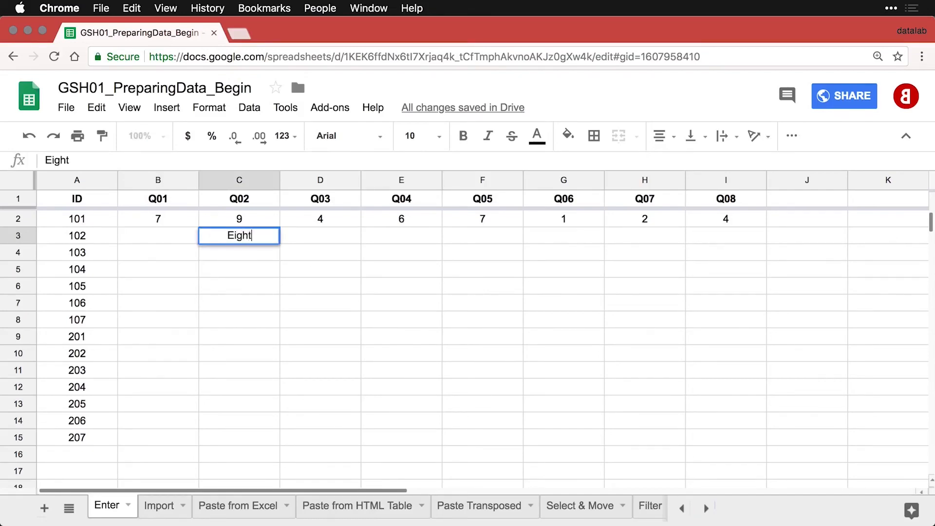
key("Tab")
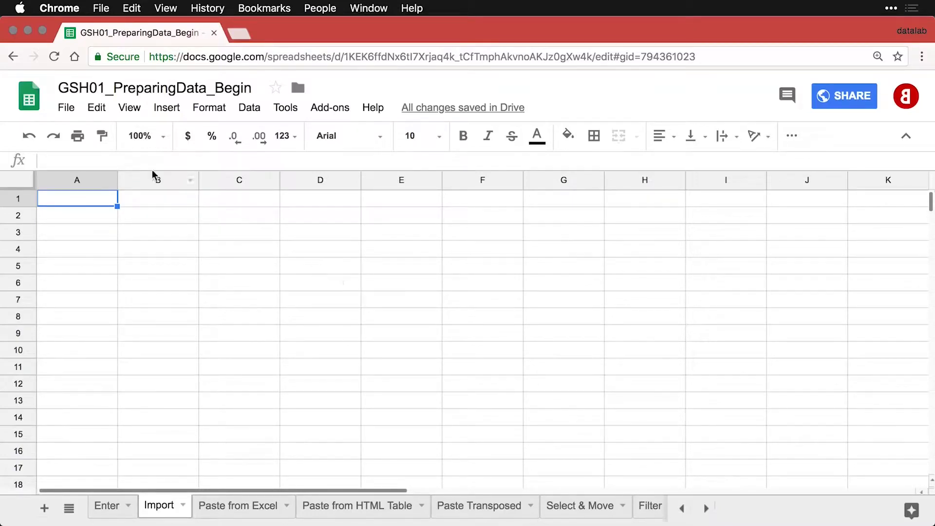
Open File > Import on the Upload panel, then switch to Path Finder to find the file.
left_click(68, 108)
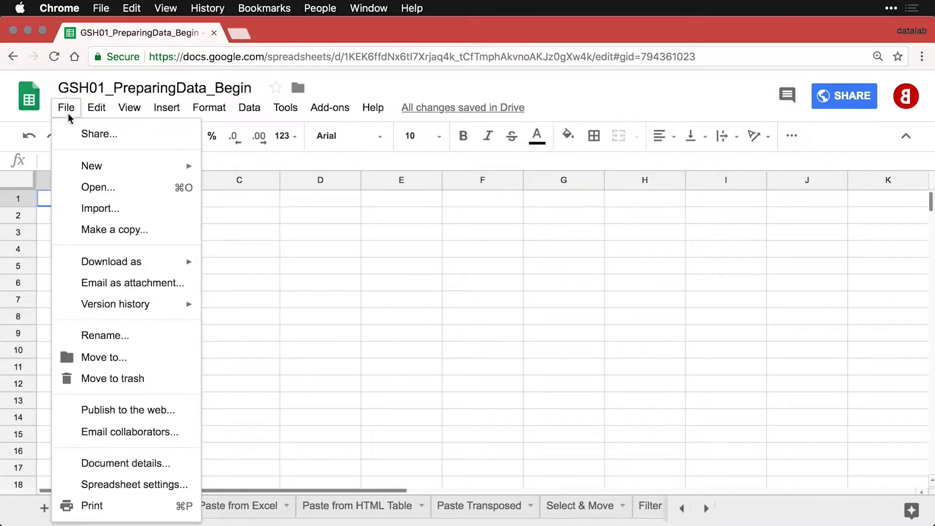
left_click(98, 209)
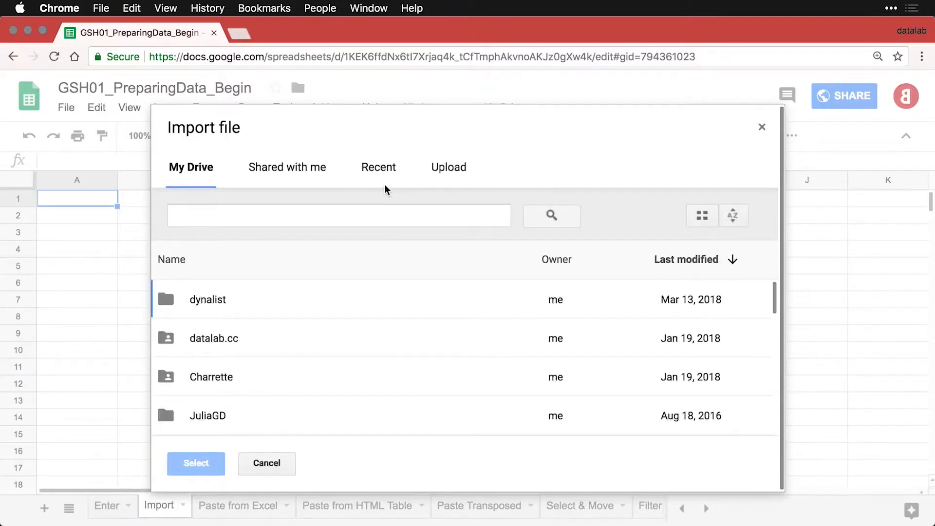
left_click(446, 172)
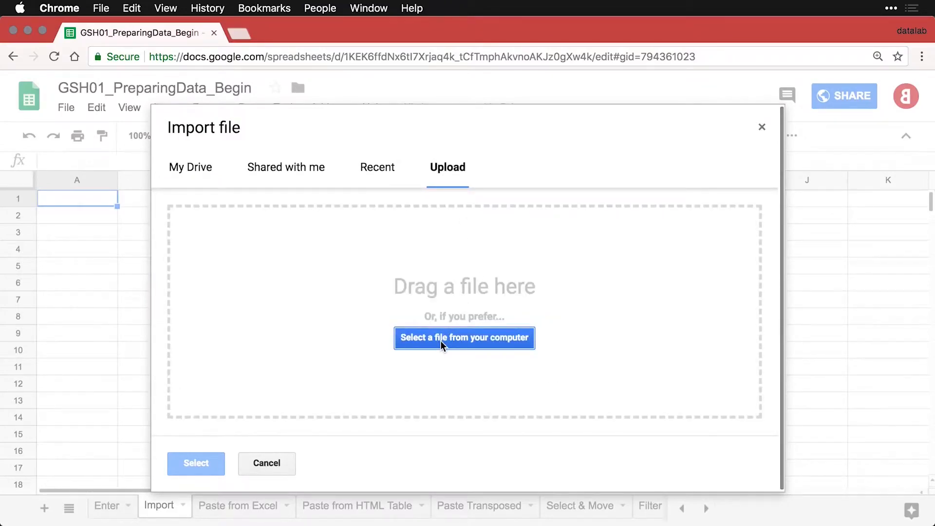
key("super+Tab")
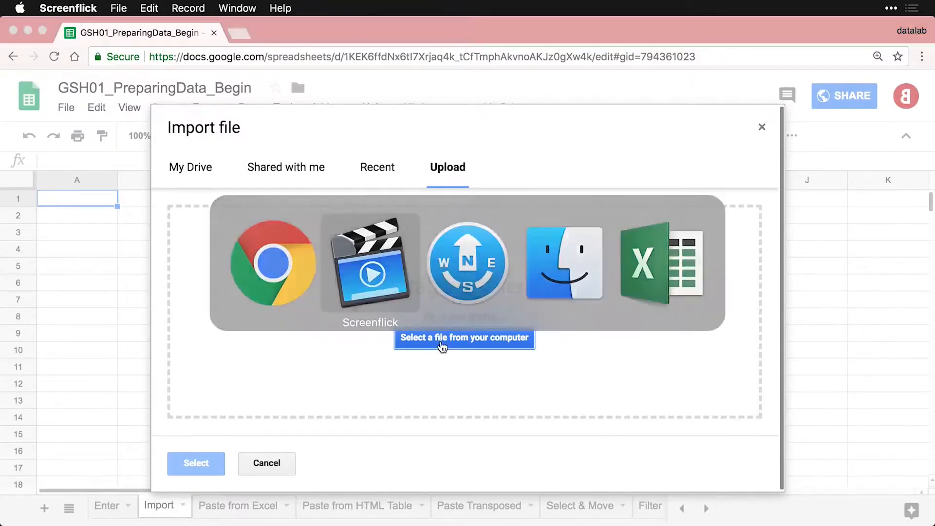
key("super+Tab")
key("super+Tab")
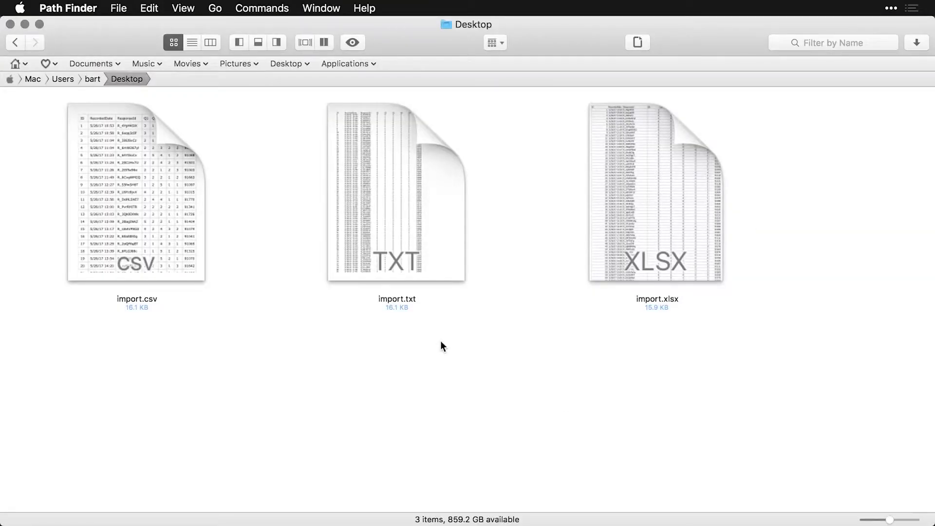
Quick Look preview import.xlsx and import.csv on the Desktop in Path Finder.
left_click(625, 209)
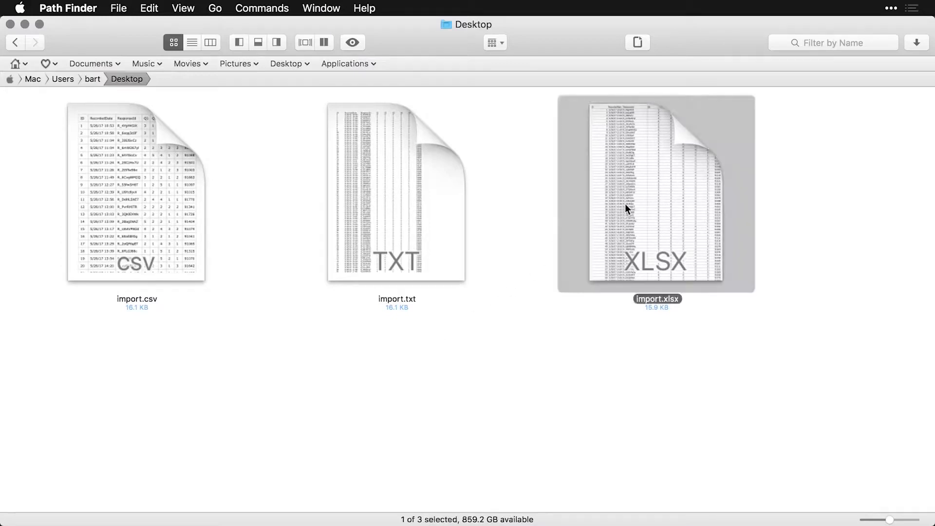
key("space")
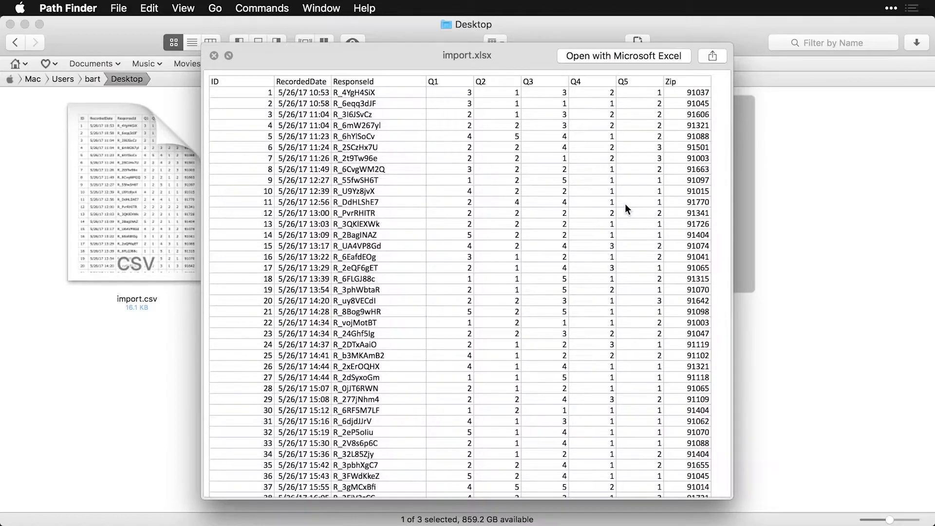
key("space")
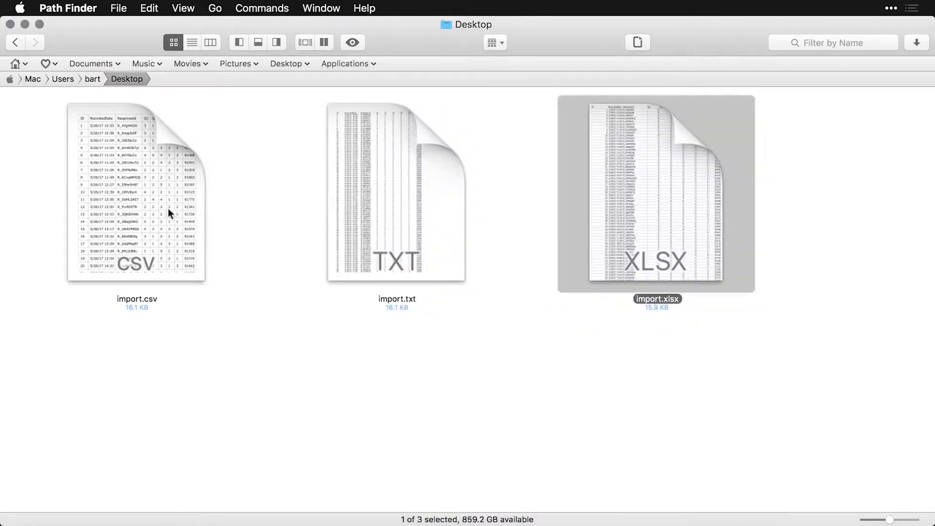
left_click(133, 209)
key("space")
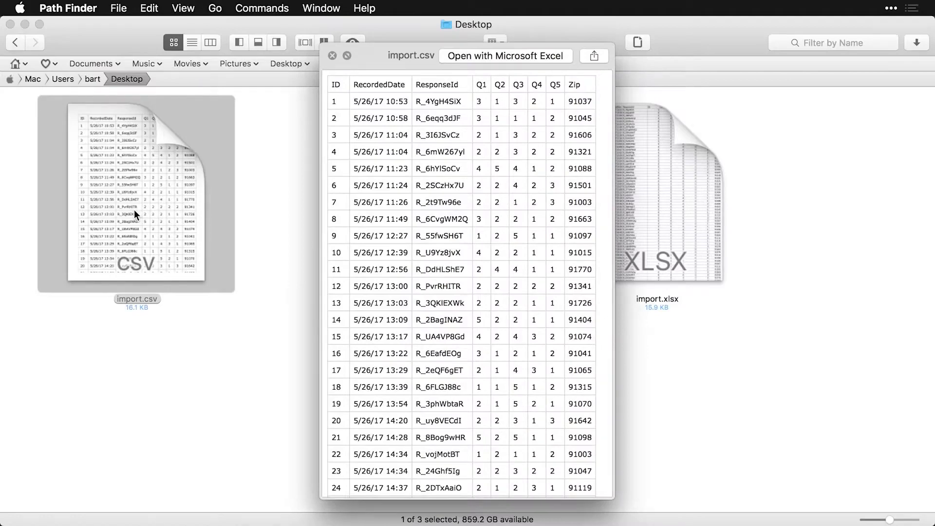
key("space")
Preview import.txt, then go back to the Google Sheets import dialog.
left_click(386, 187)
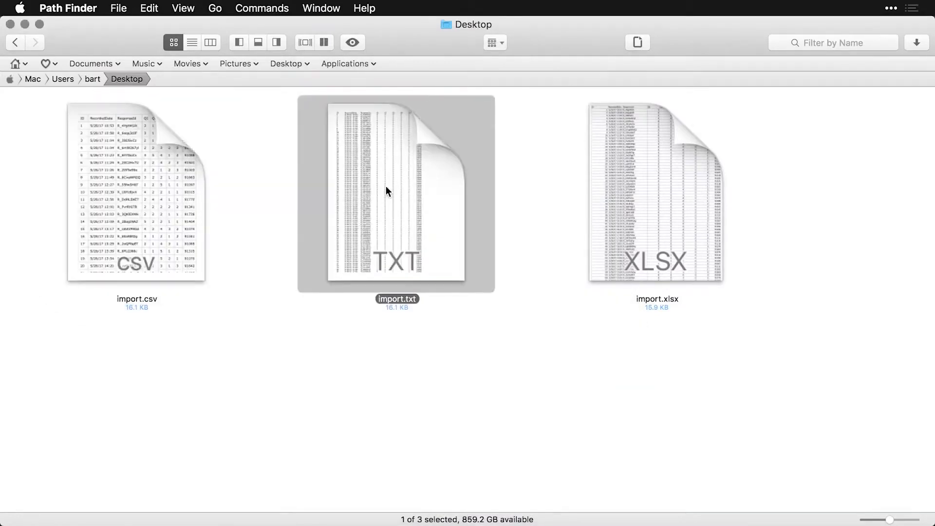
key("space")
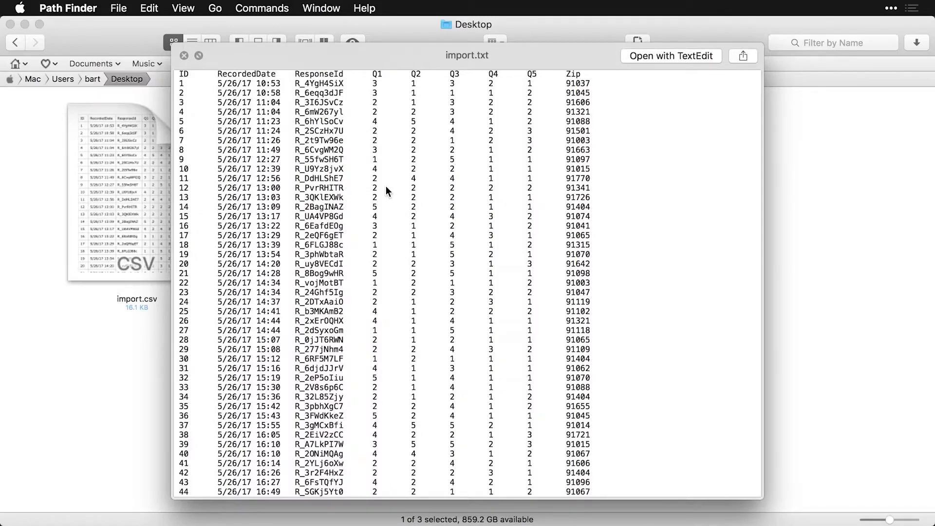
key("space")
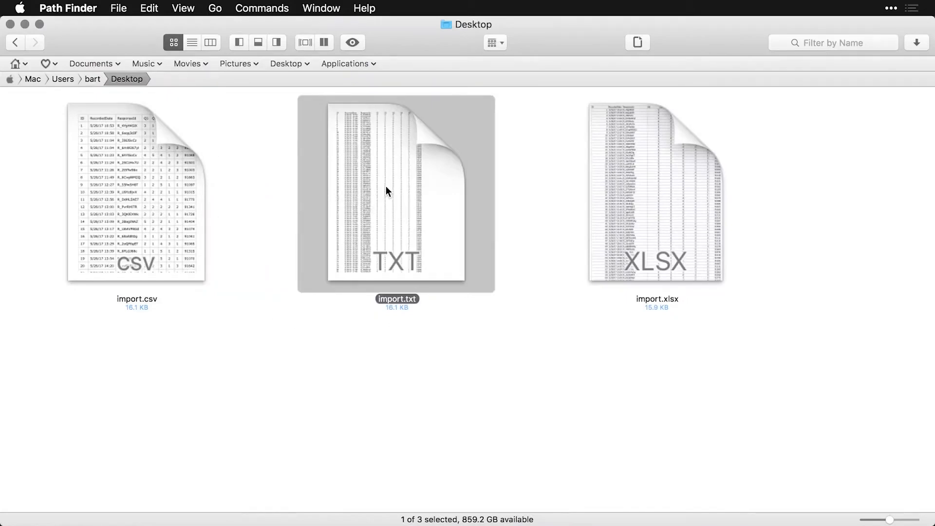
key("super+Tab")
key("super+Tab")
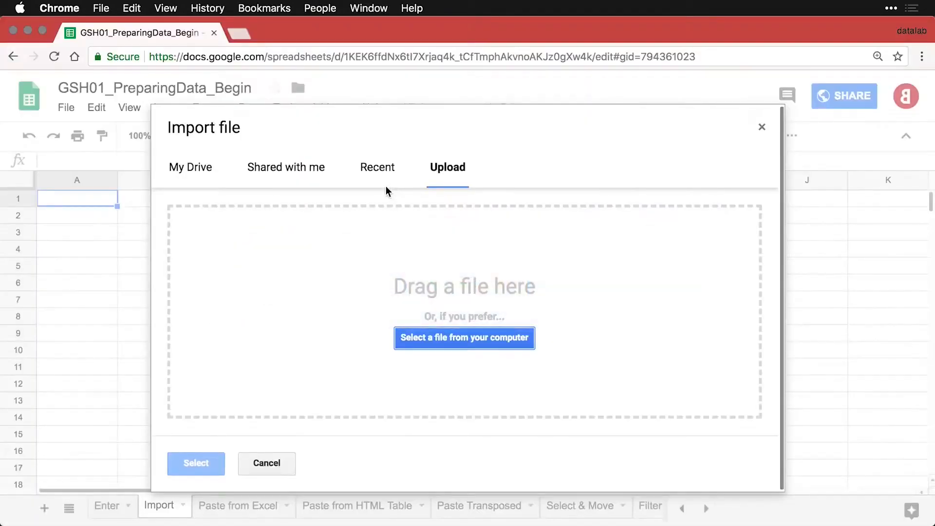
Upload import.csv from the computer and import it with Replace current sheet.
left_click(481, 338)
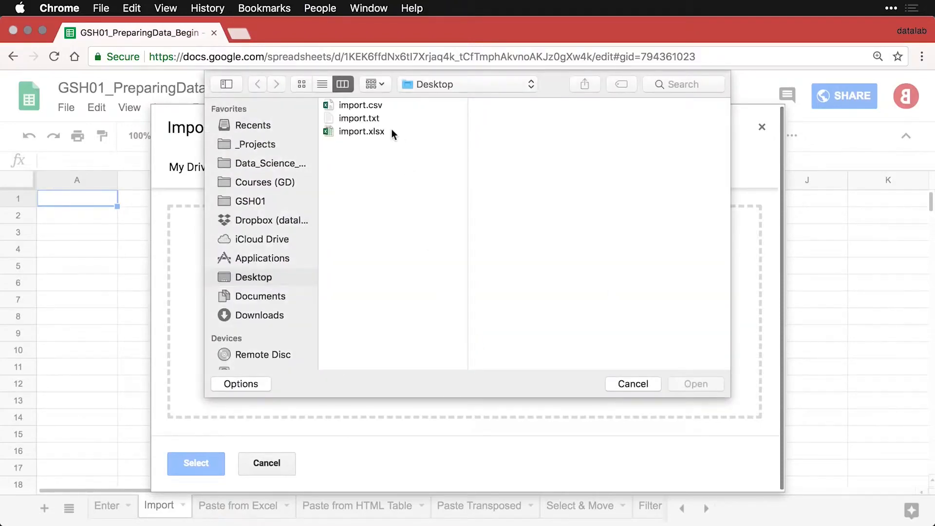
left_click(359, 106)
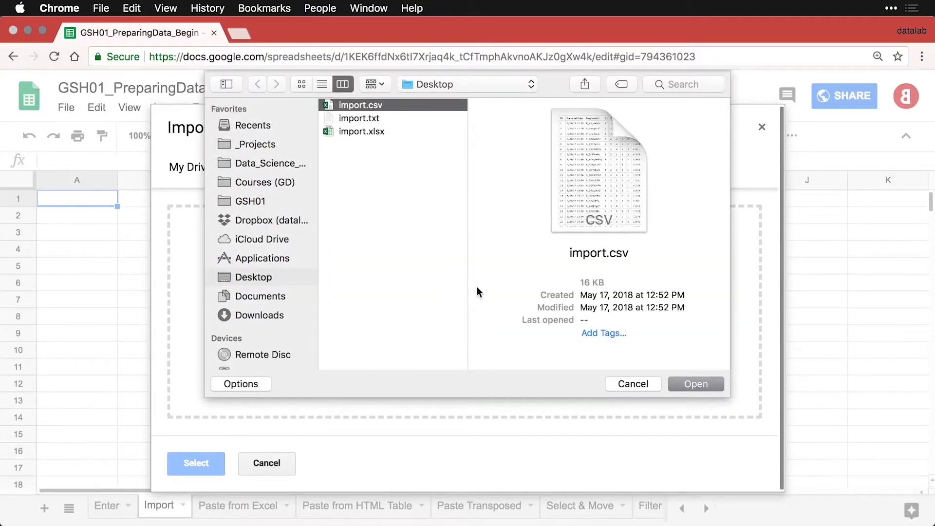
left_click(696, 384)
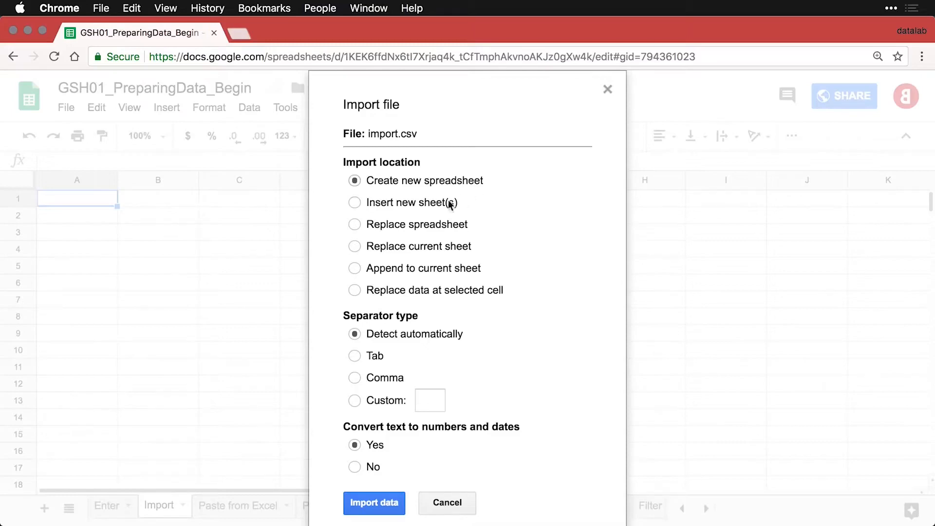
left_click(355, 247)
left_click(373, 504)
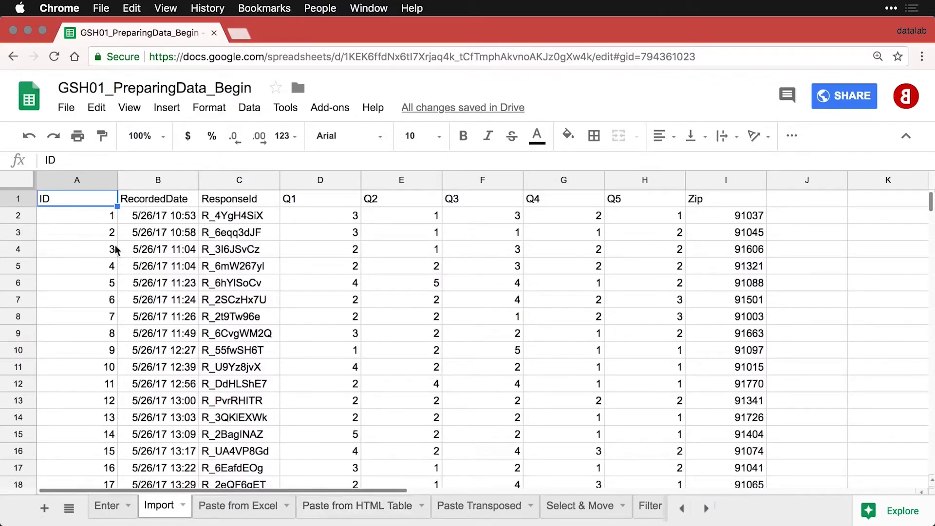
Freeze row 1 of the Import sheet as a header row.
left_click(82, 218)
scroll(224, 268, "down", 10)
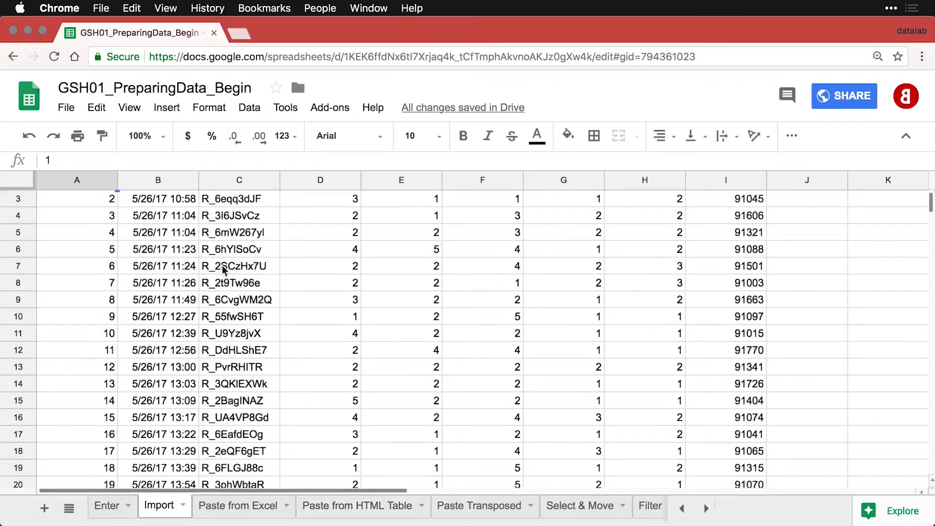
scroll(224, 268, "up", 10)
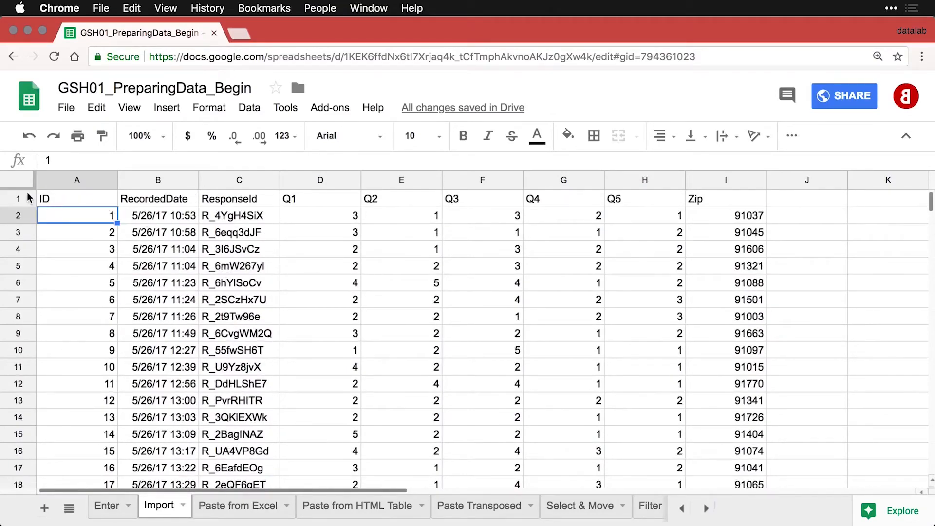
left_click_drag(26, 189, 25, 207)
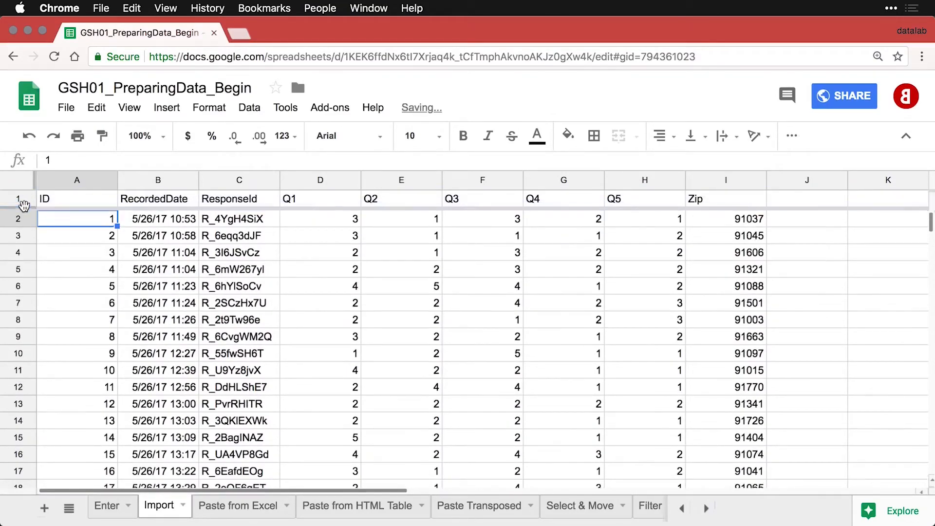
scroll(257, 270, "down", 5)
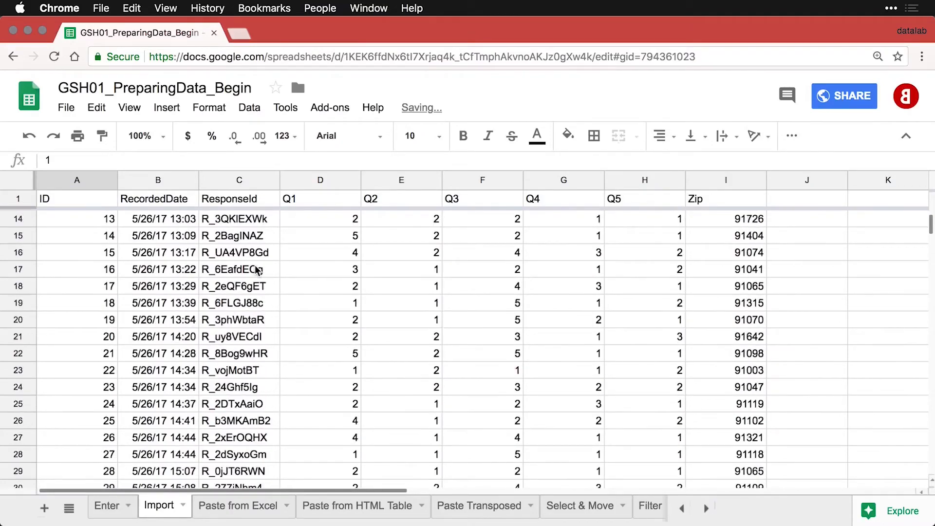
Right-align all cells, then left-align the RecordedDate and ResponseId columns.
left_click(317, 178)
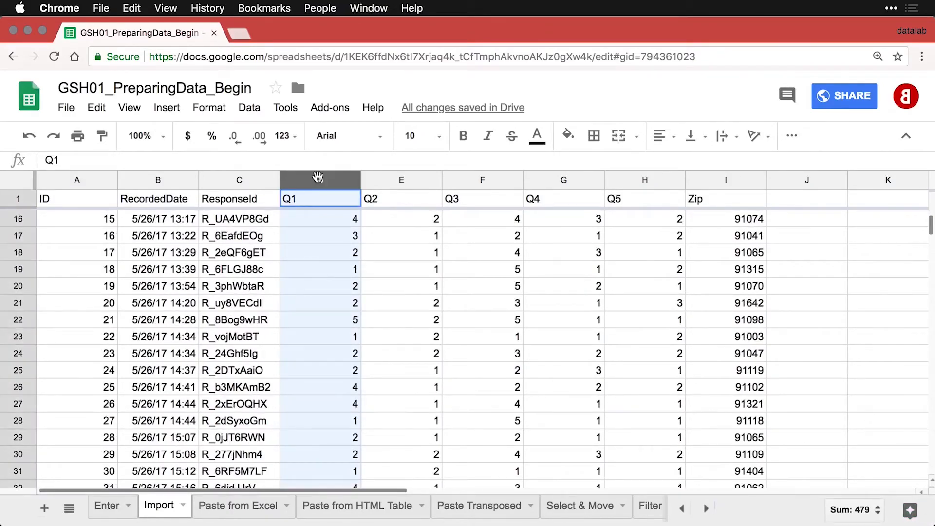
left_click(27, 184)
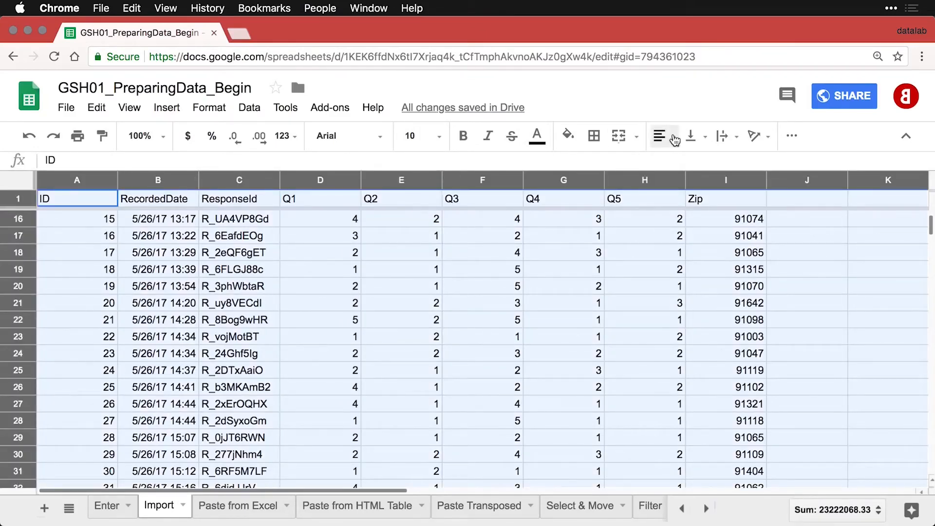
left_click(663, 137)
left_click(709, 164)
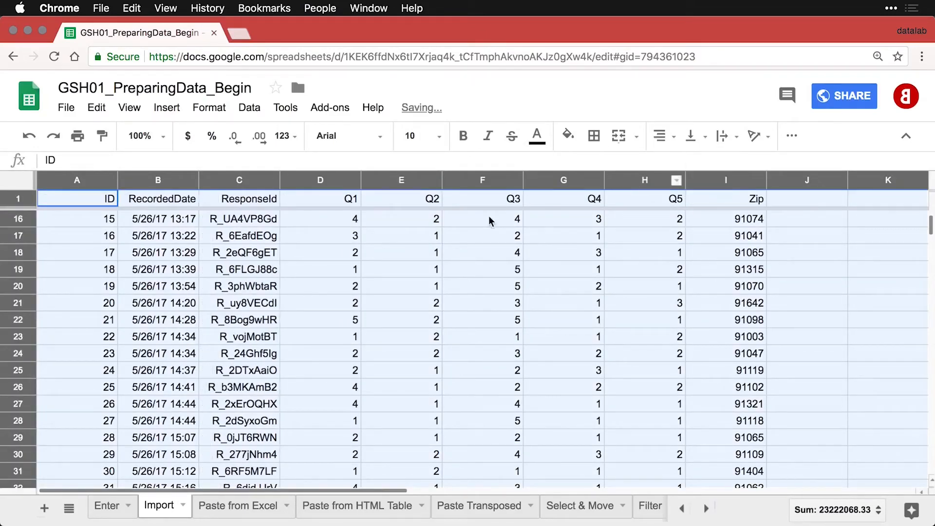
left_click(158, 181)
left_click(241, 181, "shift")
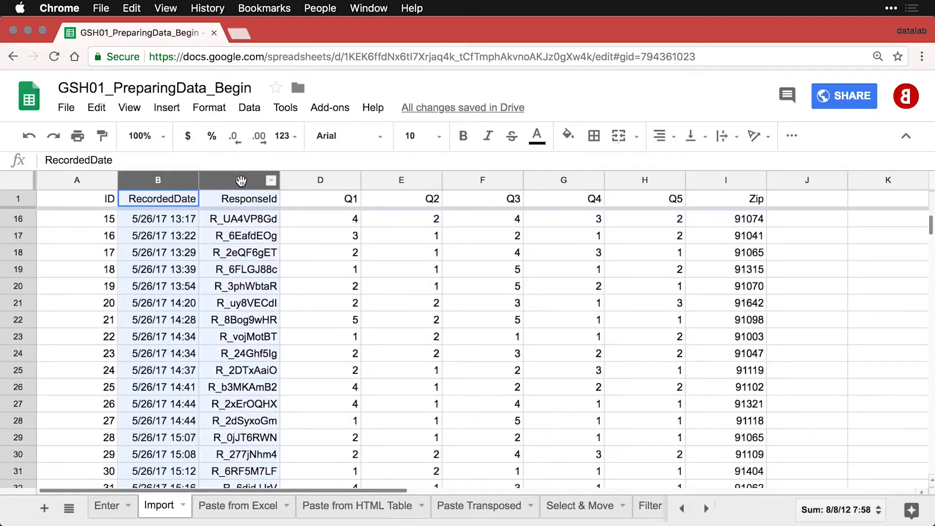
left_click(659, 134)
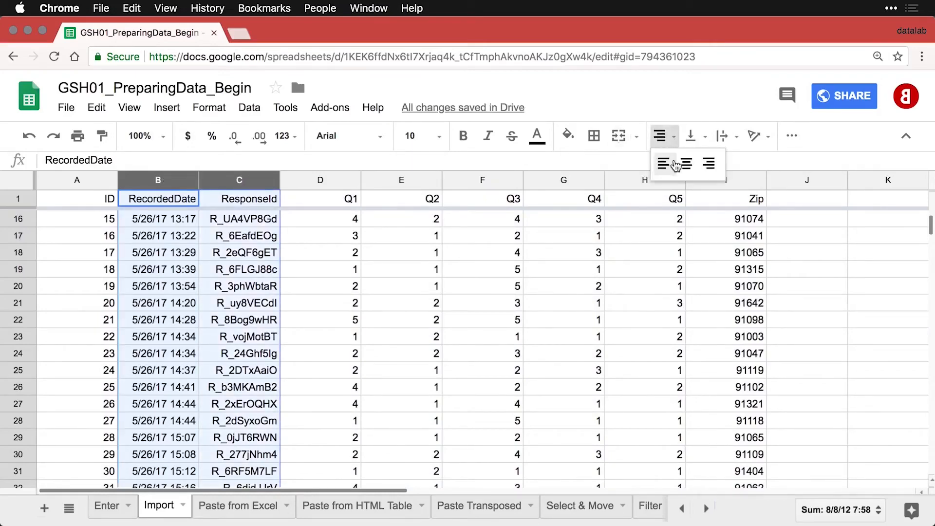
left_click(667, 167)
left_click(539, 288)
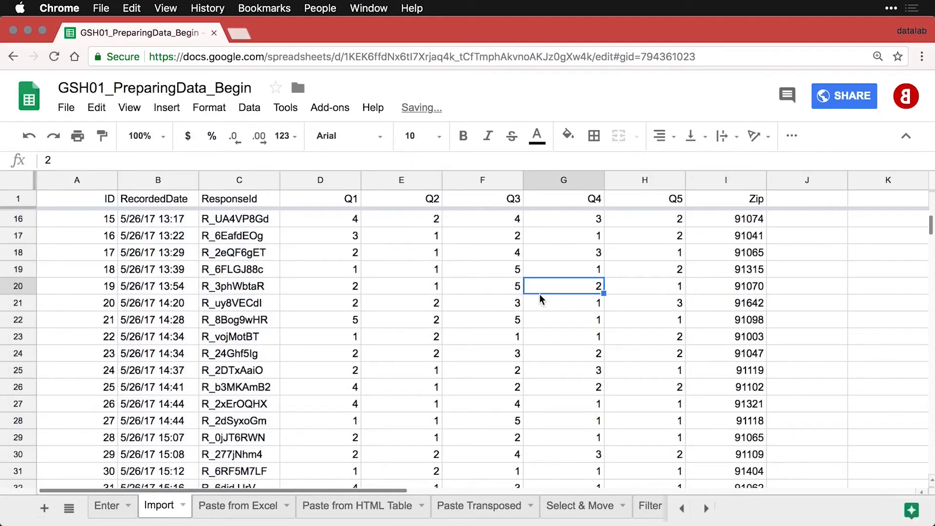
Go to the Paste from Excel sheet.
scroll(540, 299, "down", 3)
scroll(540, 299, "down", 8)
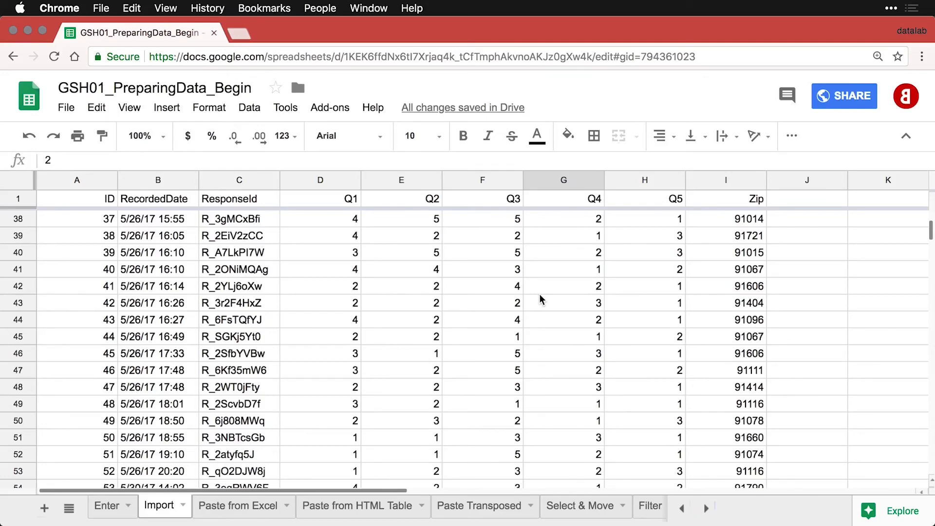
left_click(229, 505)
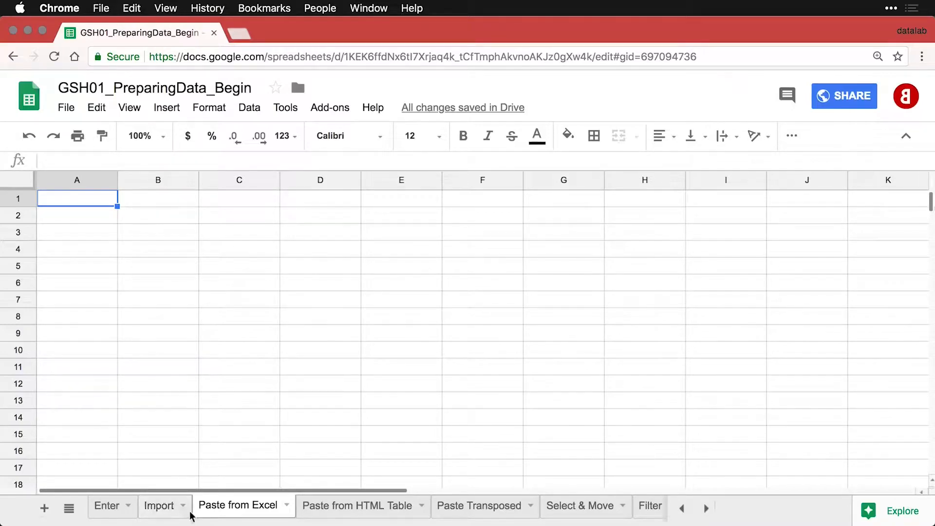
Copy the survey data range A1:I174 from the Excel import workbook and return to Chrome.
key("super+Tab")
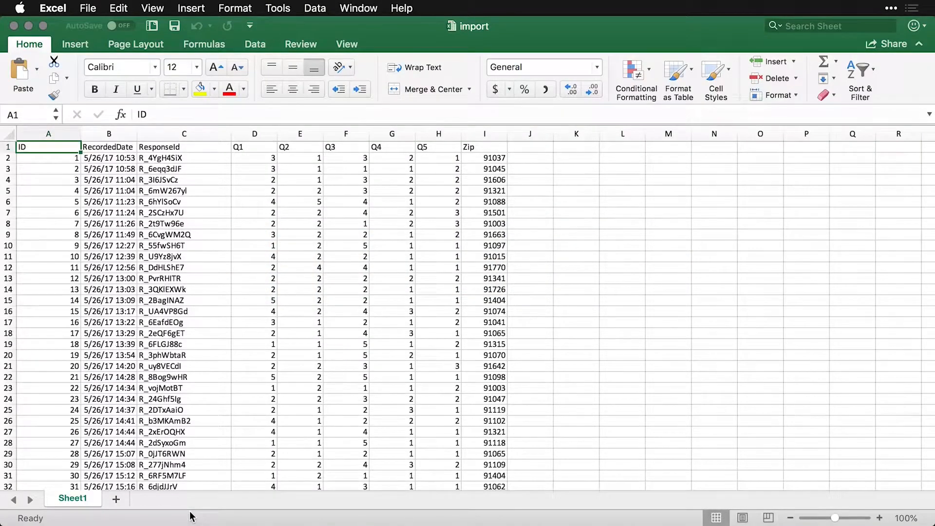
scroll(278, 403, "down", 10)
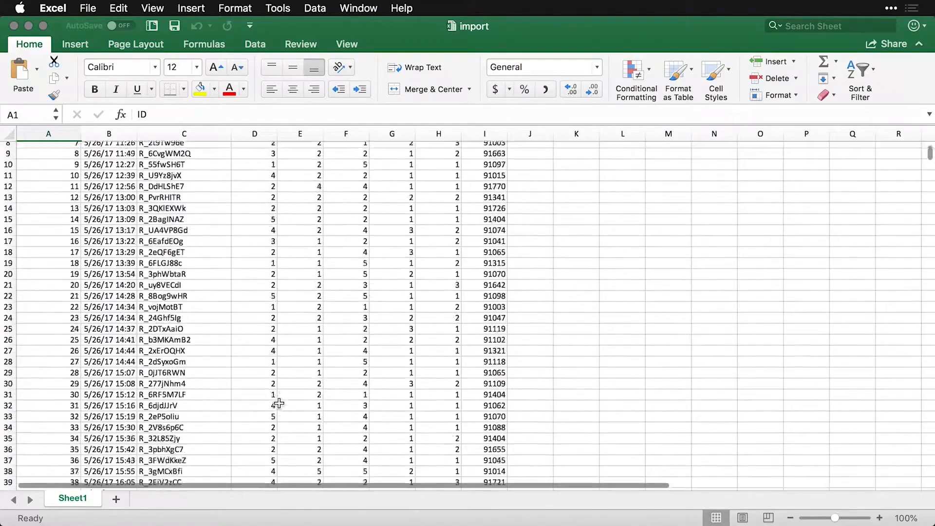
scroll(279, 403, "down", 7)
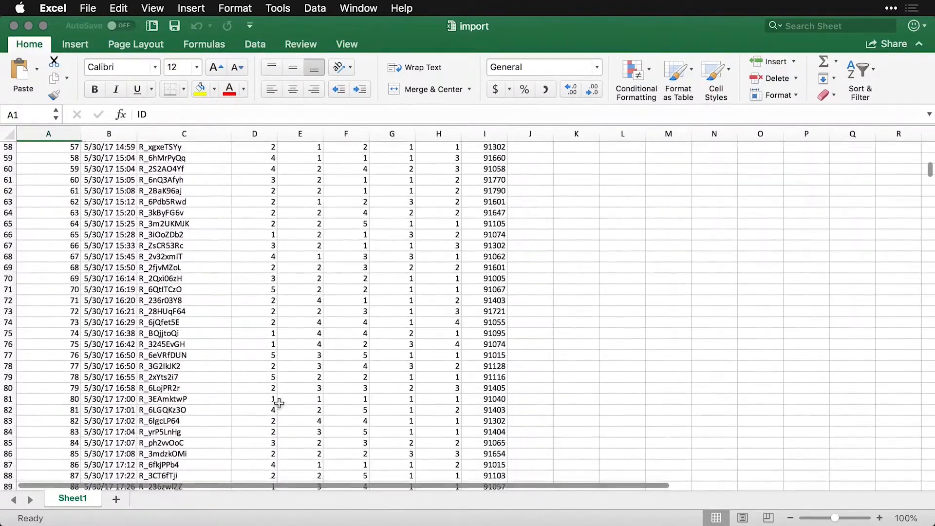
scroll(278, 403, "up", 17)
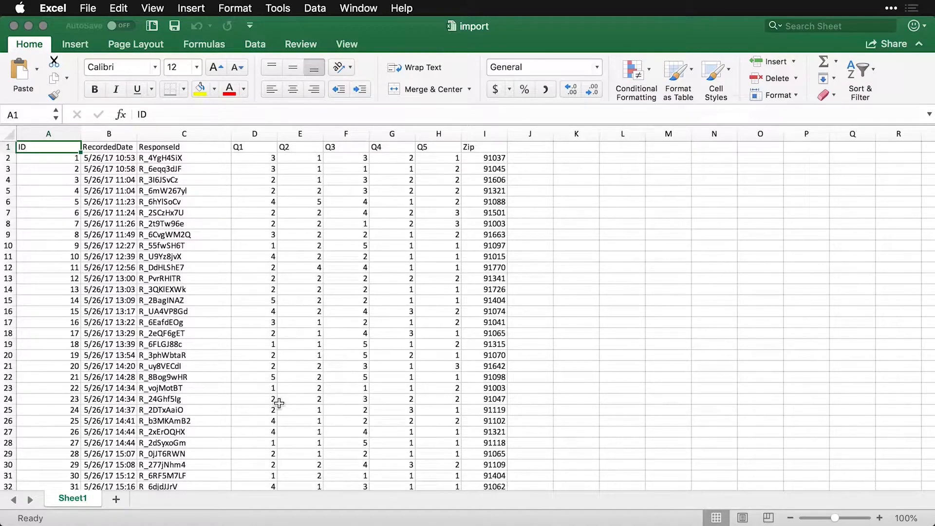
key("super+a")
scroll(279, 402, "down", 20)
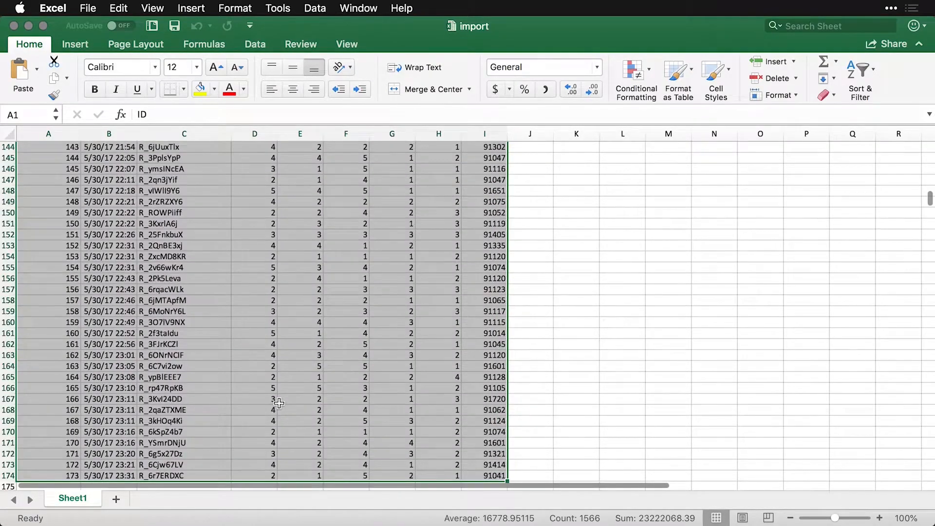
key("super+c")
scroll(279, 403, "up", 15)
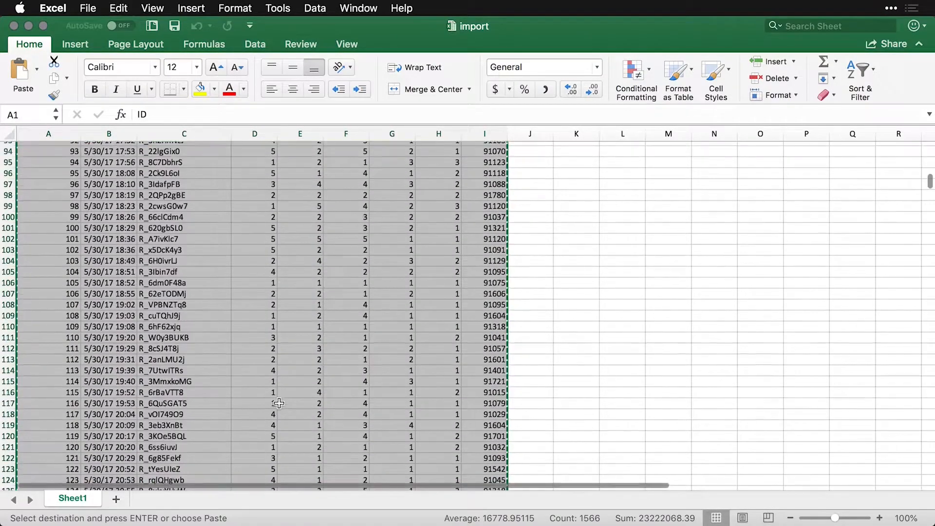
key("Escape")
key("super+Tab")
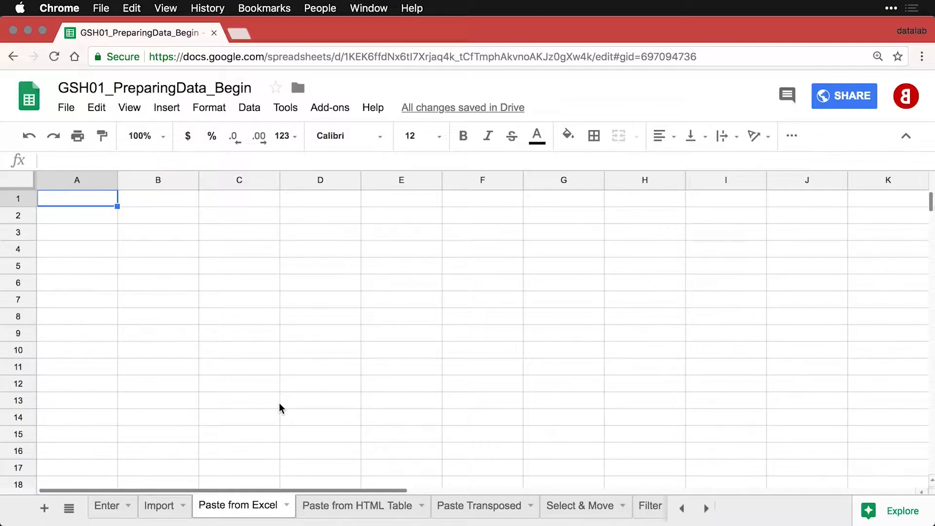
Paste the copied Excel survey data into A1 of the Paste from Excel sheet.
key("super+v")
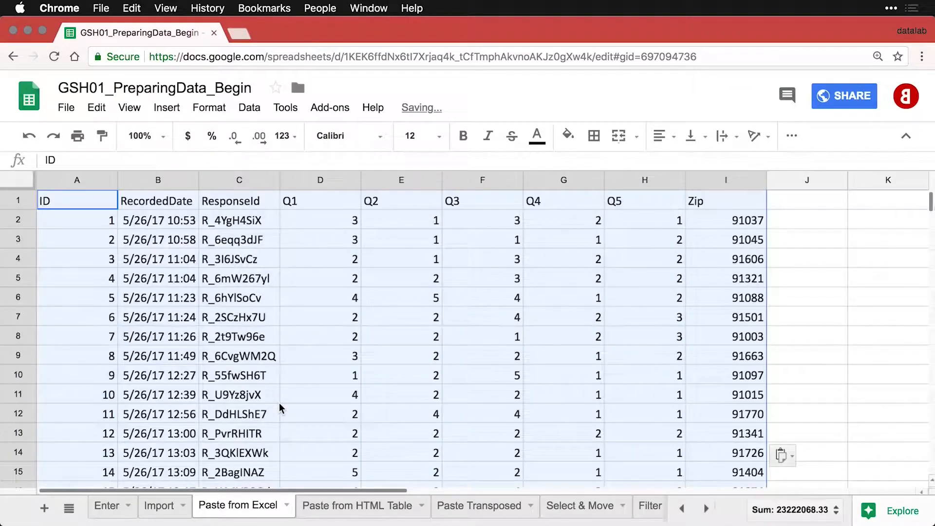
left_click(351, 314)
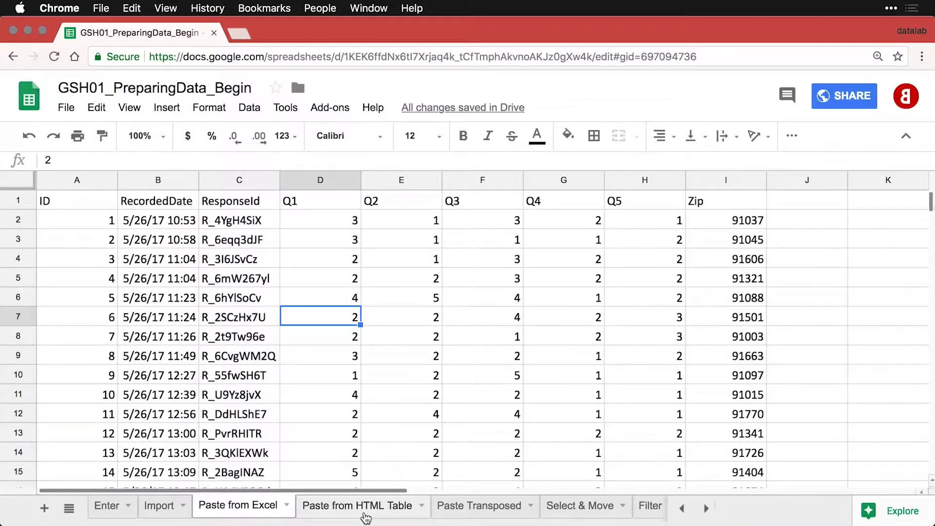
On the Paste from HTML Table sheet, follow the A1 link to Wikipedia's List of Nobel laureates.
left_click(365, 517)
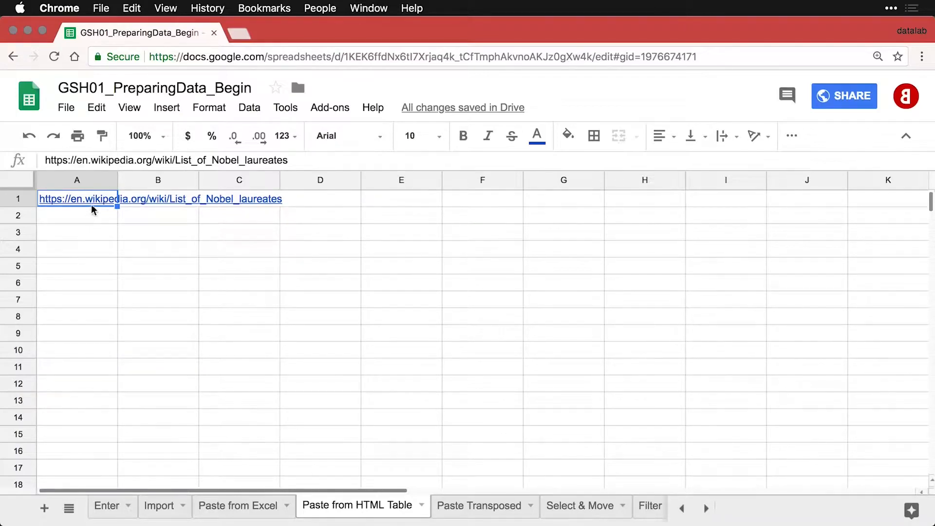
mouse_move(98, 203)
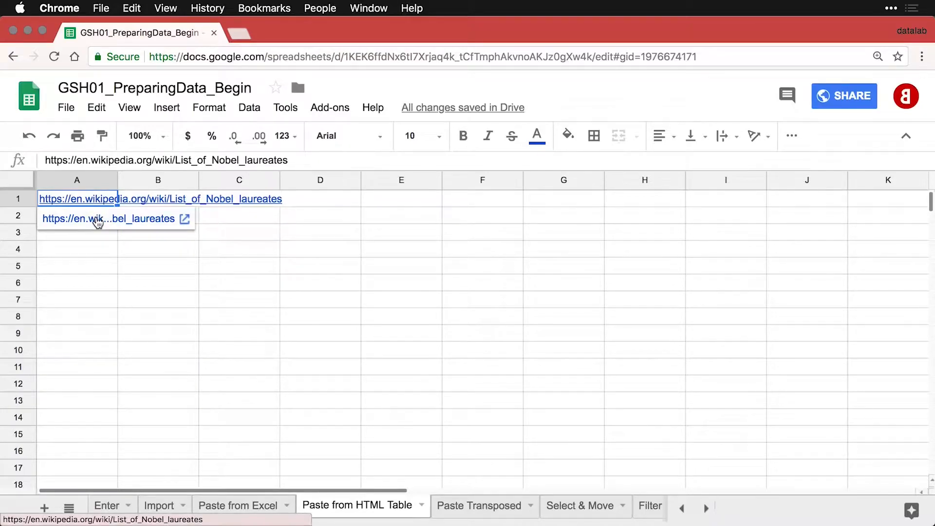
left_click(95, 218)
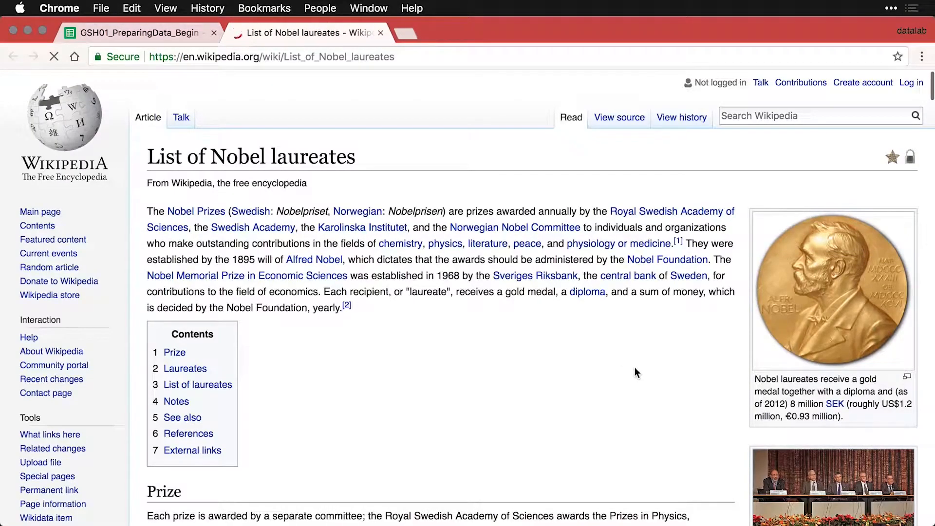
Select the whole Nobel laureates table from its end up to the Year header, then return to the spreadsheet.
scroll(635, 369, "down", 1)
scroll(634, 368, "down", 10)
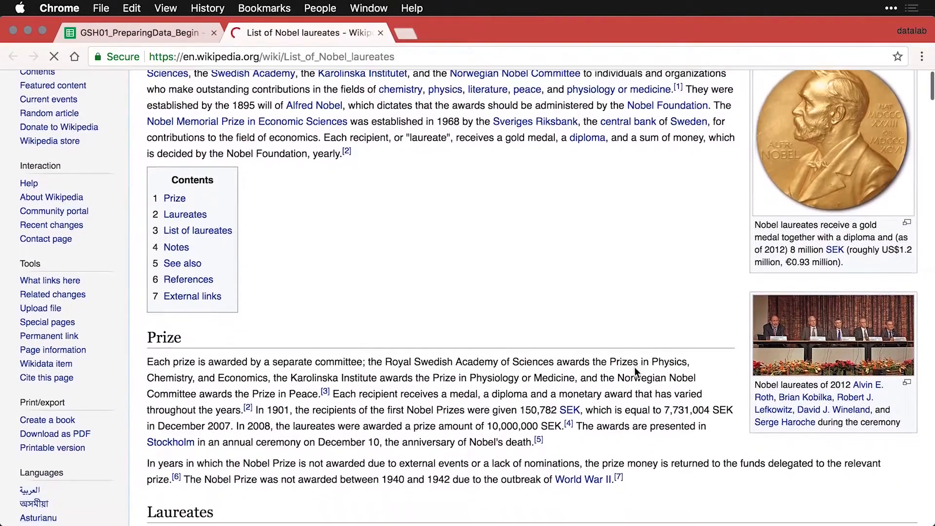
scroll(635, 370, "down", 8)
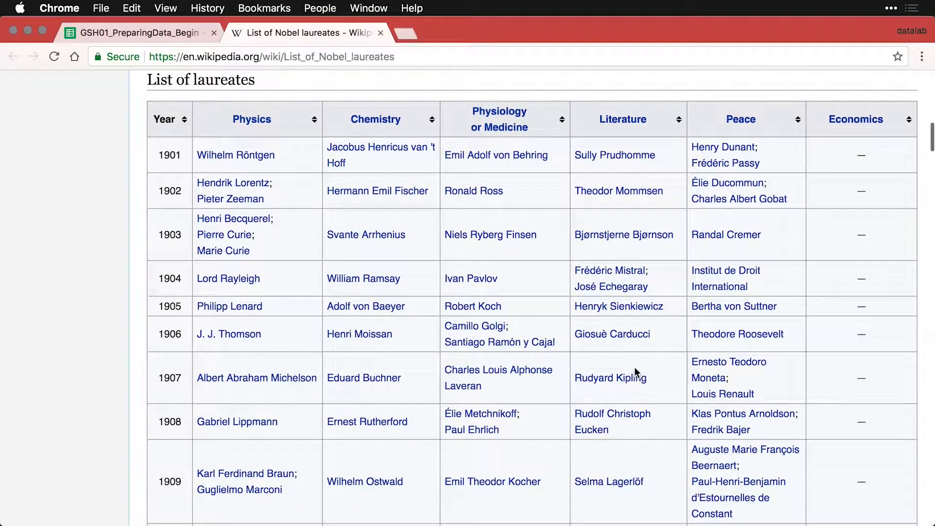
scroll(635, 368, "down", 15)
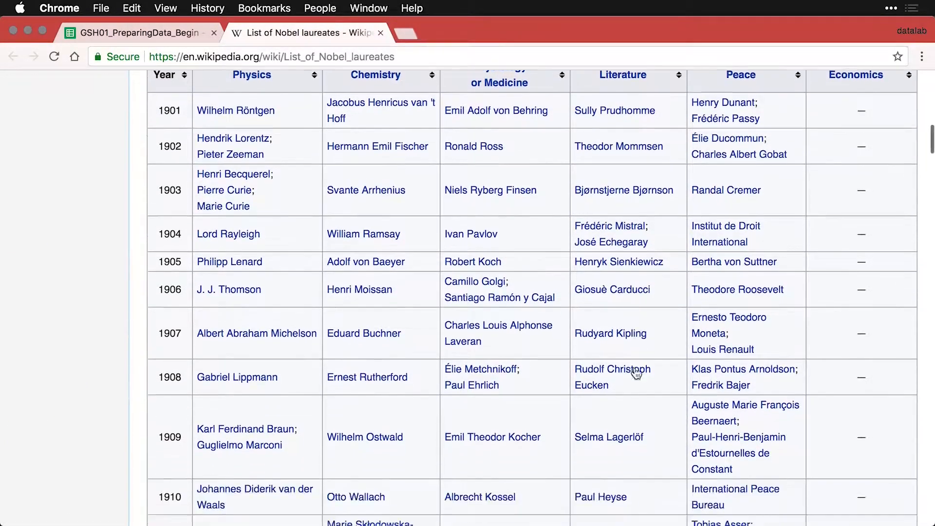
scroll(635, 369, "down", 20)
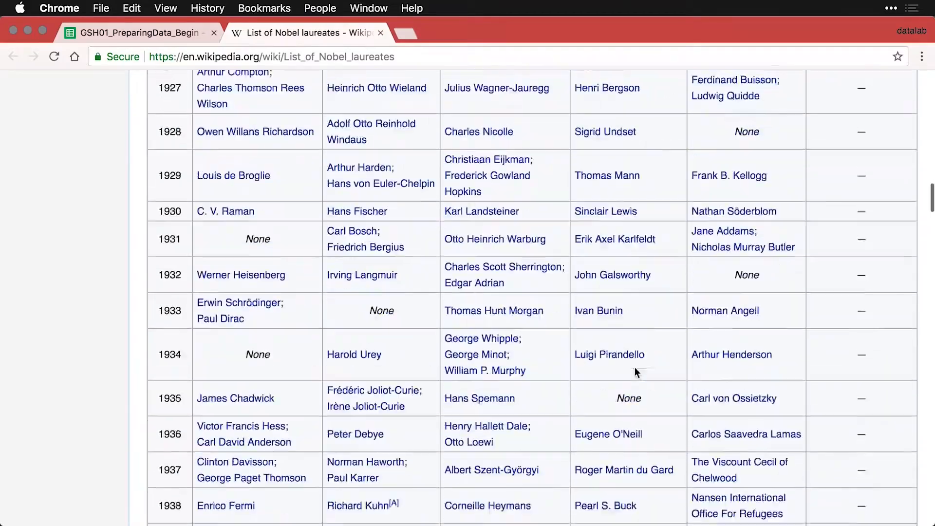
scroll(635, 373, "down", 20)
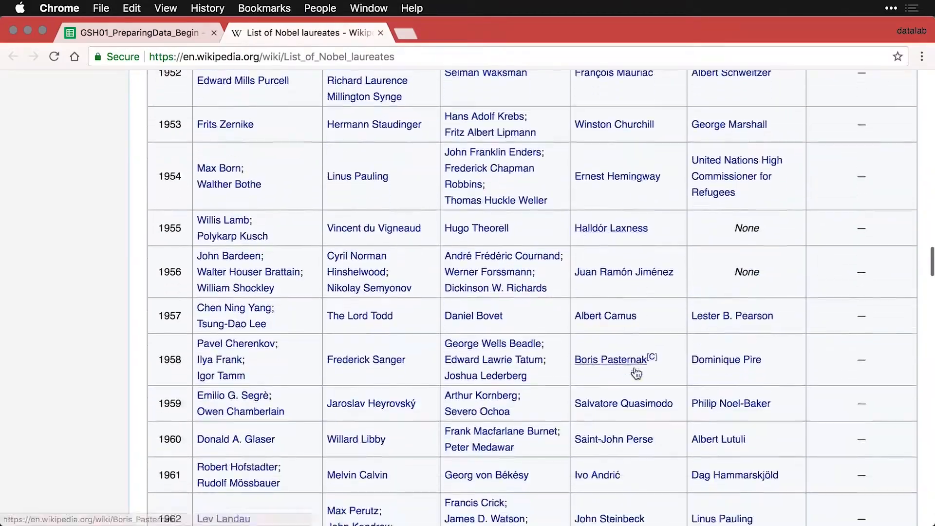
scroll(635, 371, "down", 20)
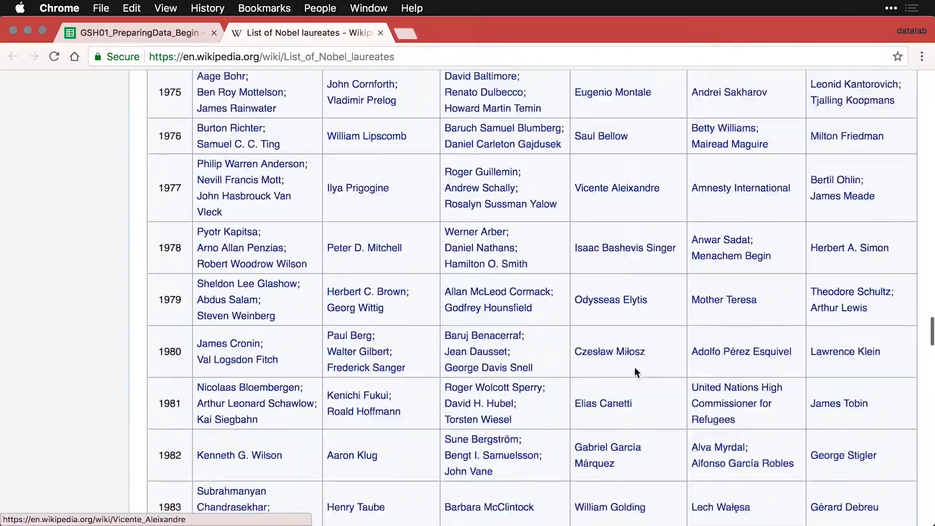
scroll(636, 373, "down", 20)
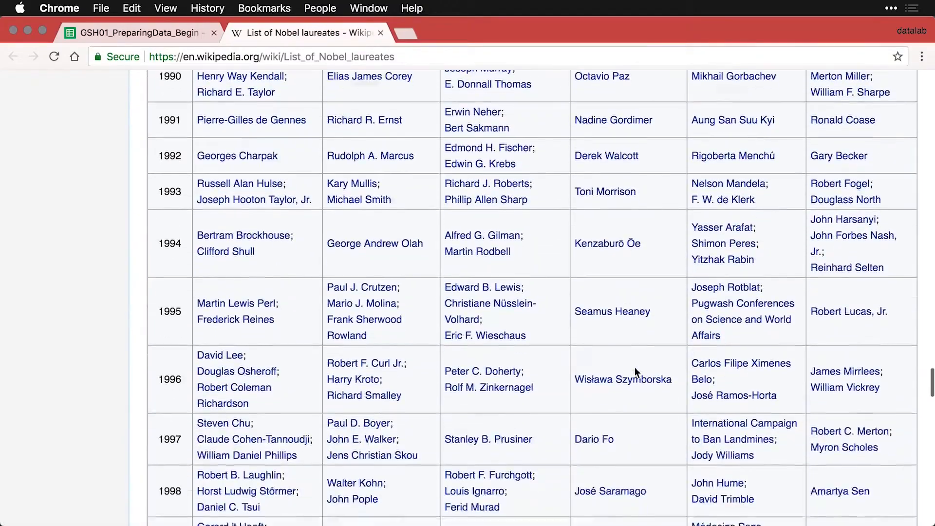
scroll(634, 372, "down", 15)
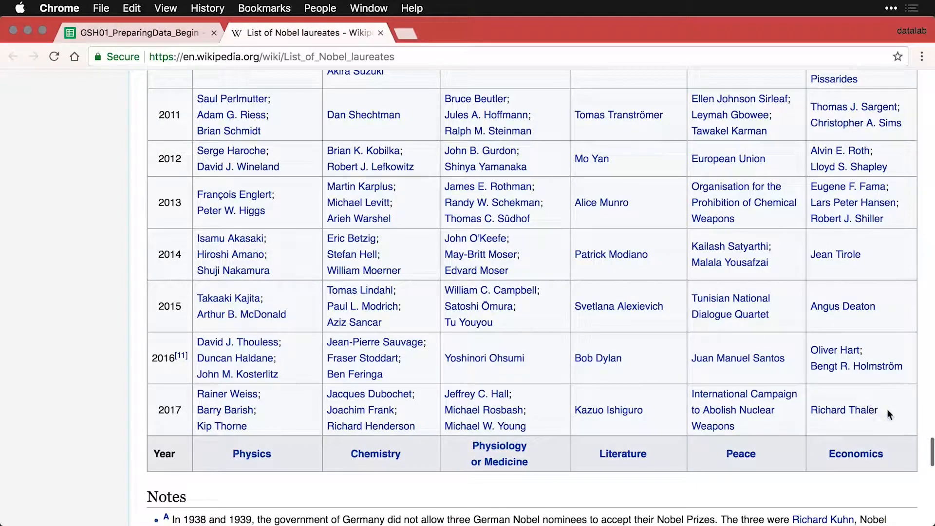
left_click_drag(888, 413, 157, 107)
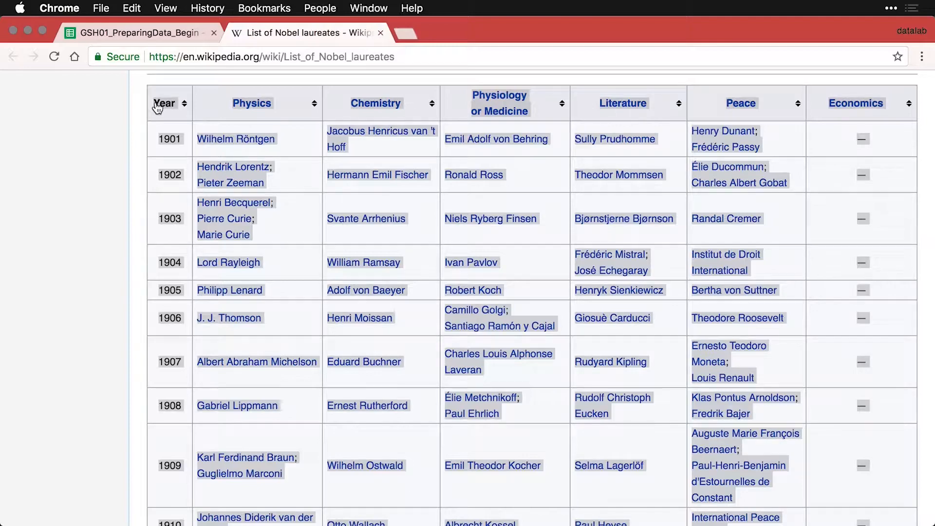
left_click(145, 33)
Paste the laureates table into A2, keeping values only.
left_click(97, 220)
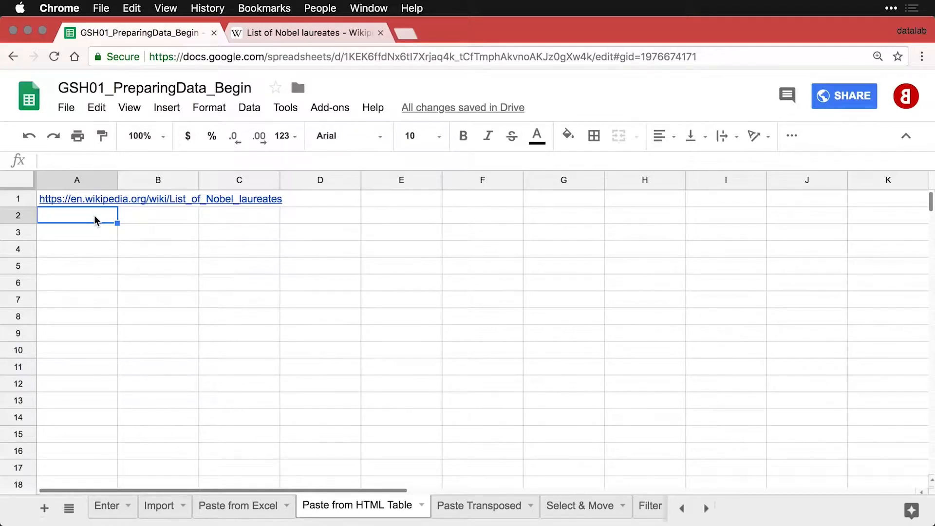
key("super+v")
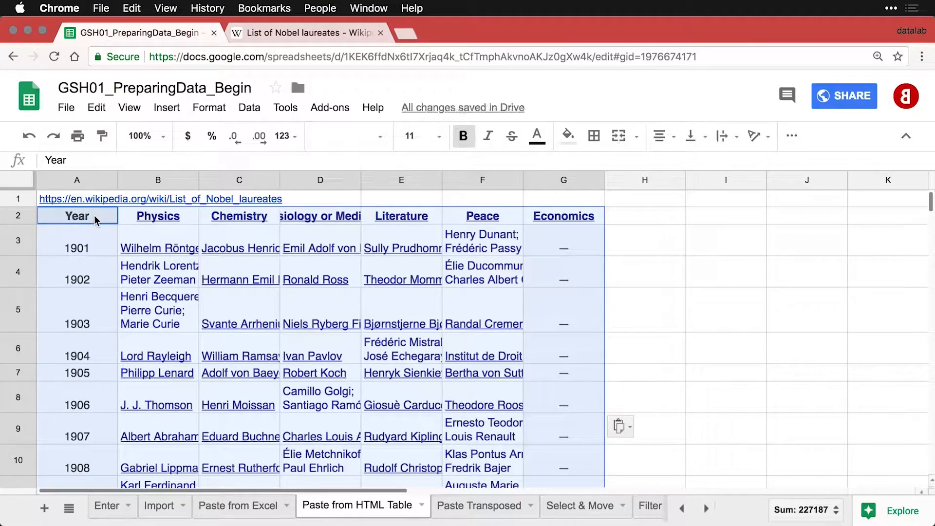
mouse_move(150, 253)
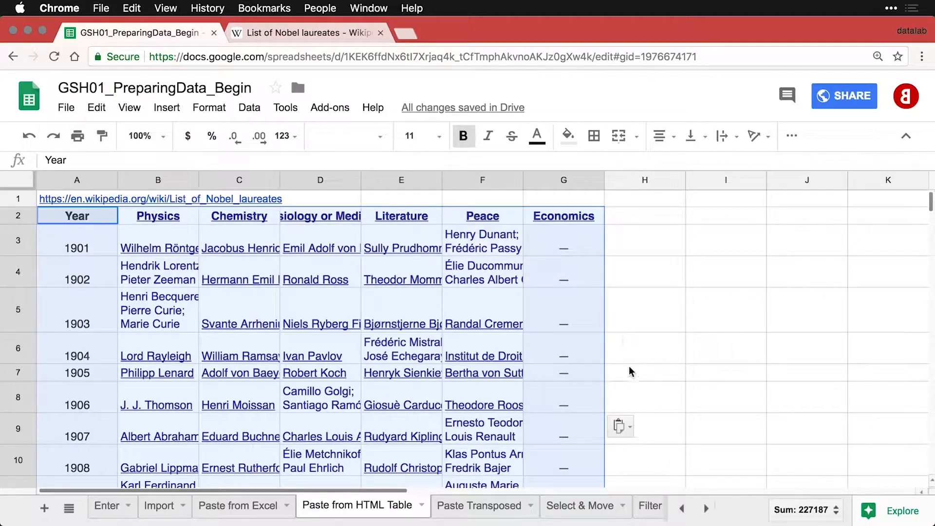
left_click(627, 428)
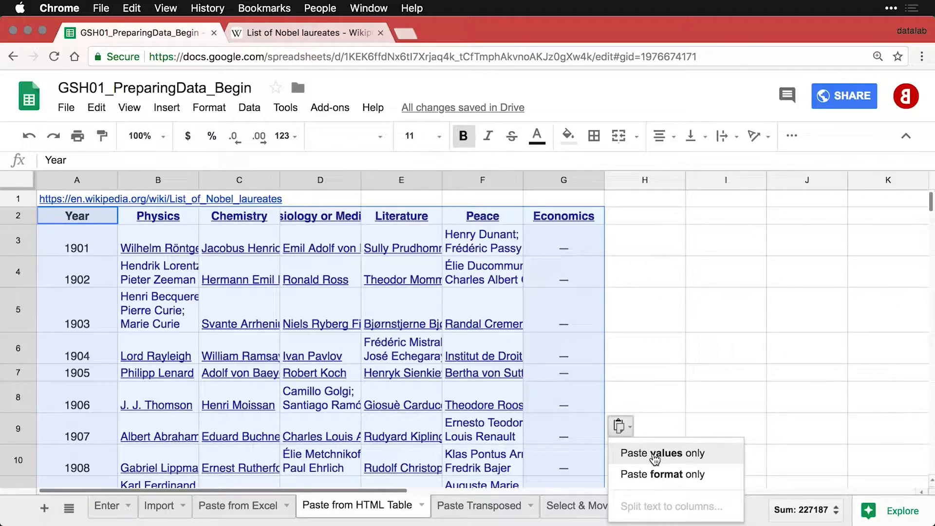
left_click(655, 453)
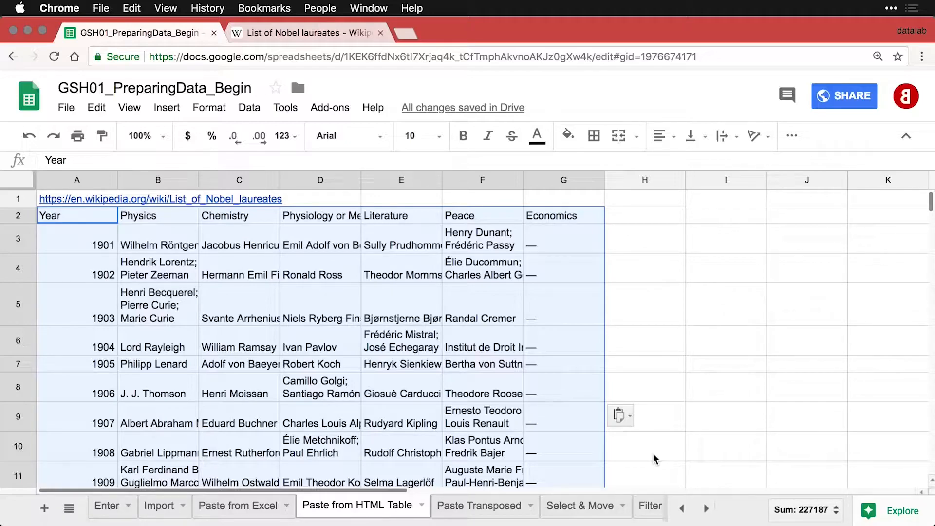
left_click(20, 197)
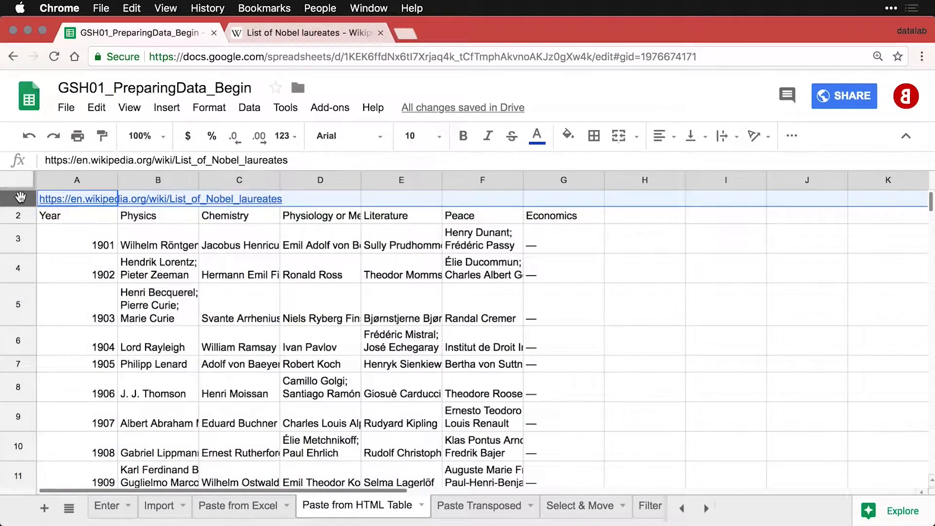
right_click(20, 196)
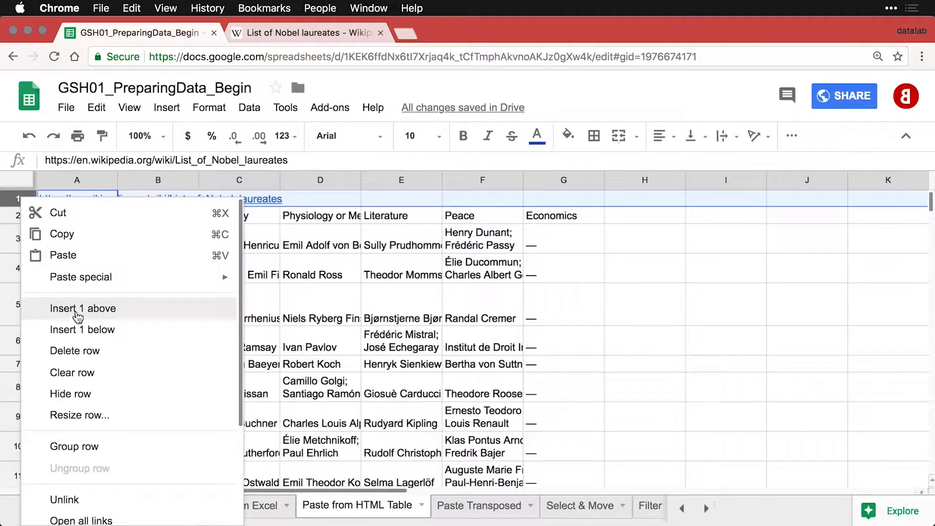
left_click(78, 350)
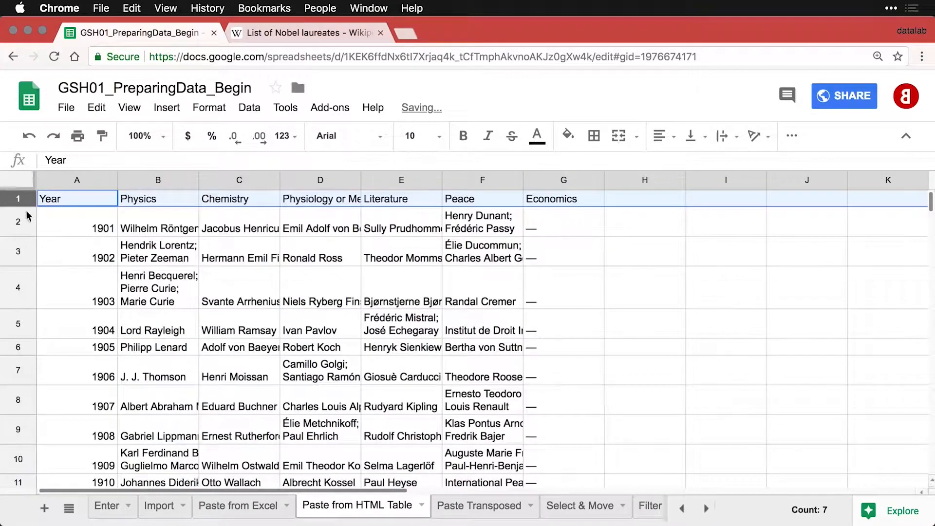
left_click_drag(18, 189, 18, 203)
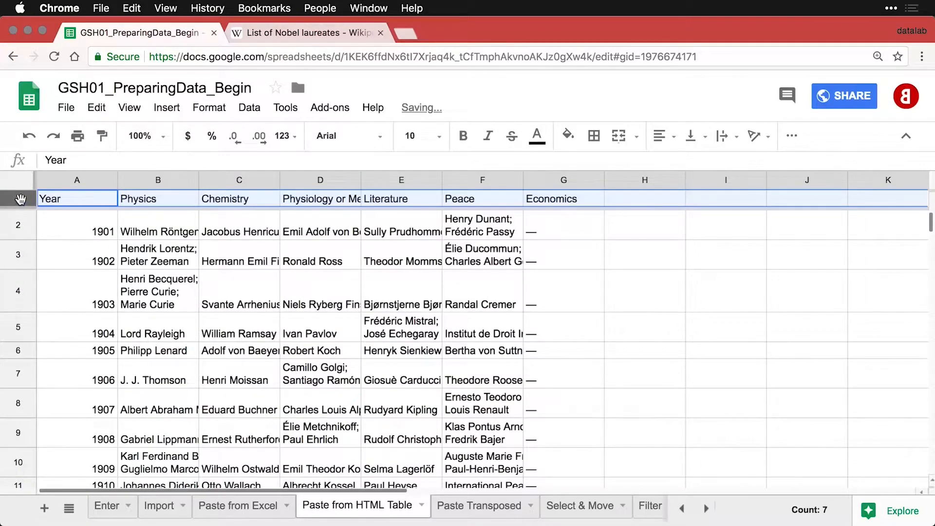
key("super+b")
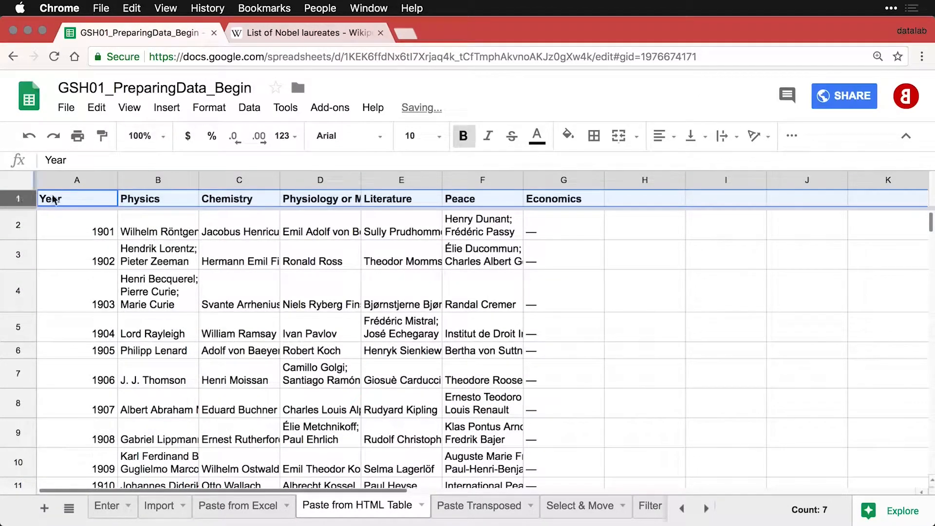
left_click_drag(73, 180, 565, 189)
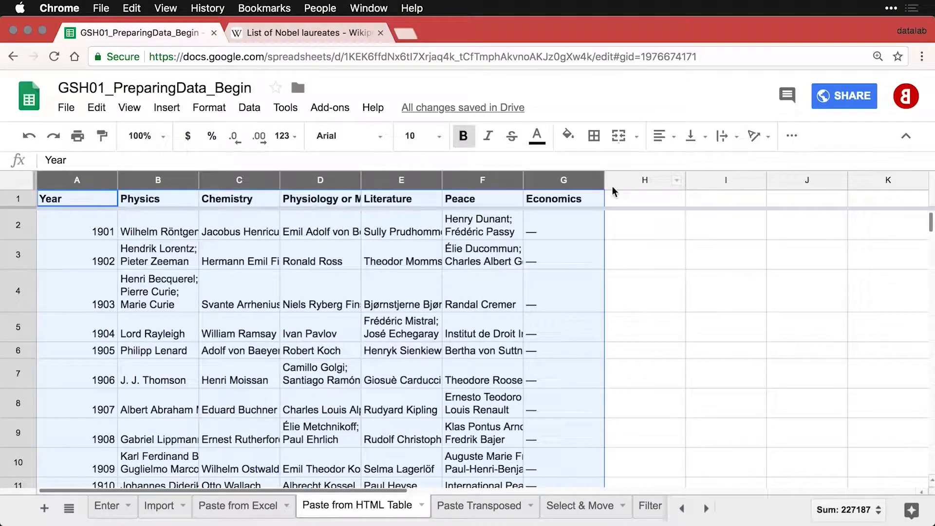
double_click(604, 180)
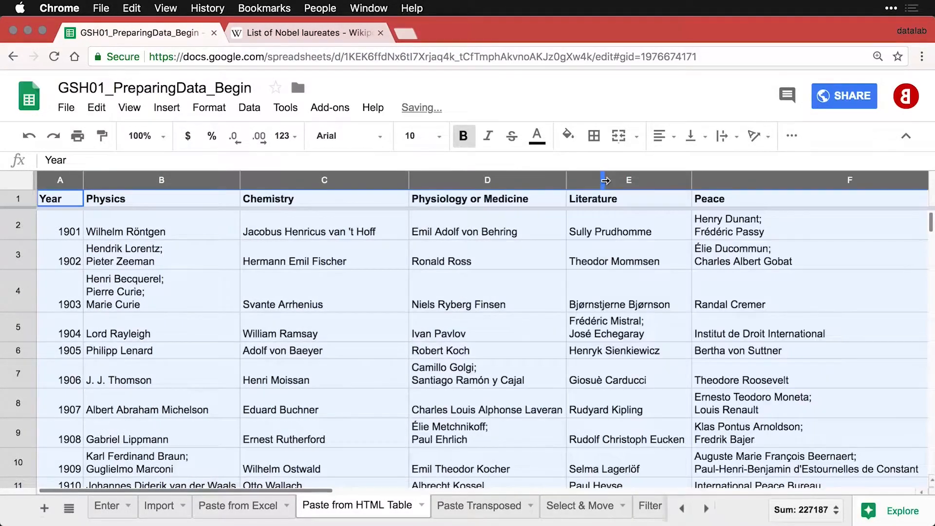
left_click(495, 337)
scroll(494, 338, "right", 10)
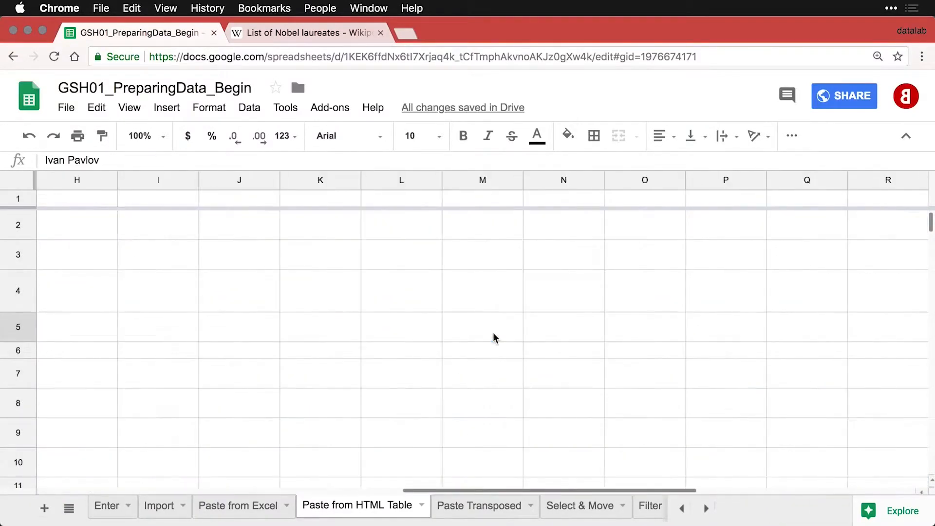
scroll(495, 337, "left", 10)
scroll(495, 337, "down", 6)
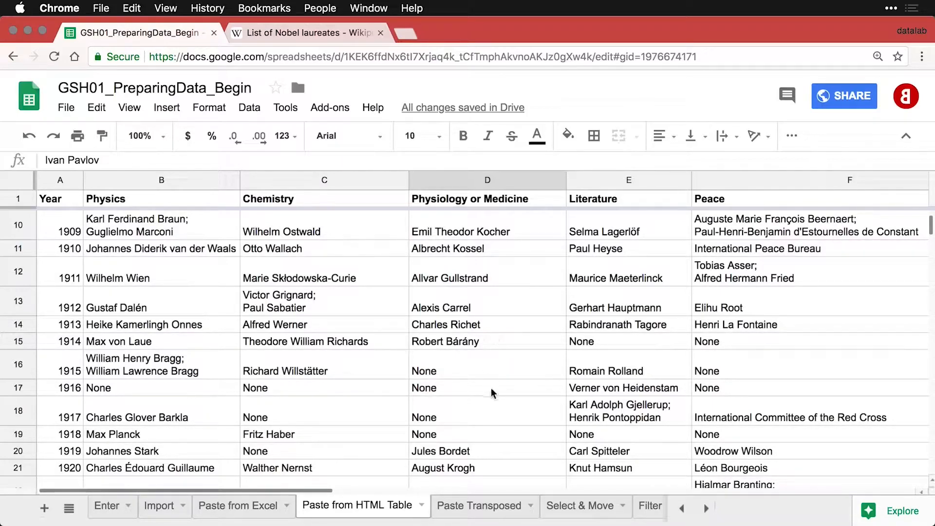
On the Paste Transposed sheet, enter Sunday in A1 and Monday in A2.
left_click(481, 507)
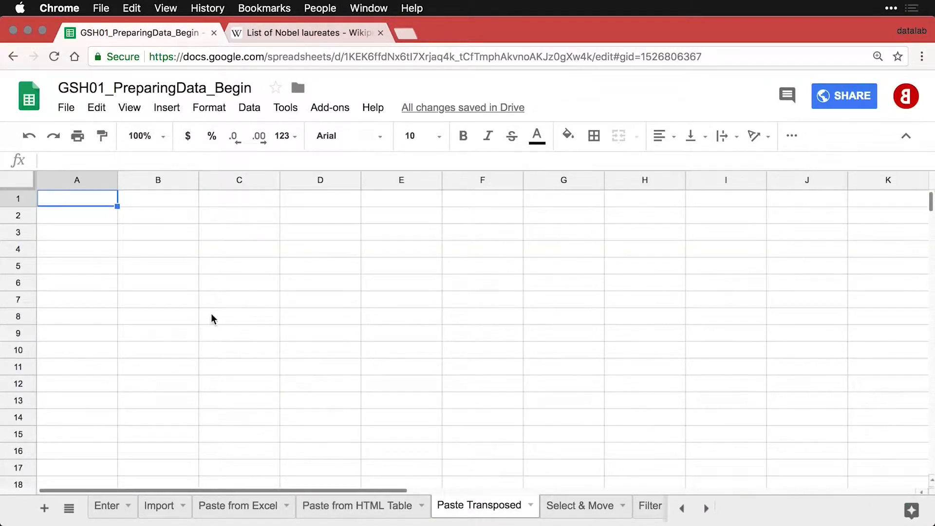
type("Sunday")
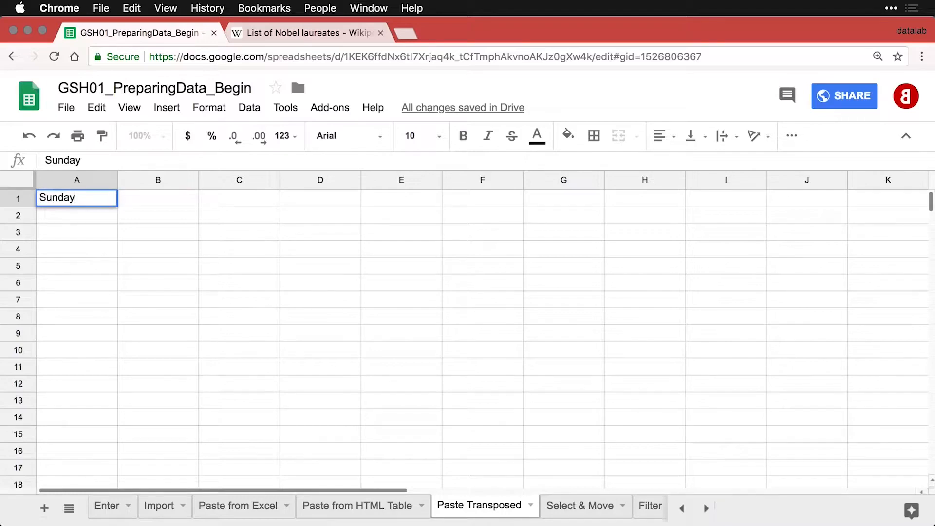
key("Return")
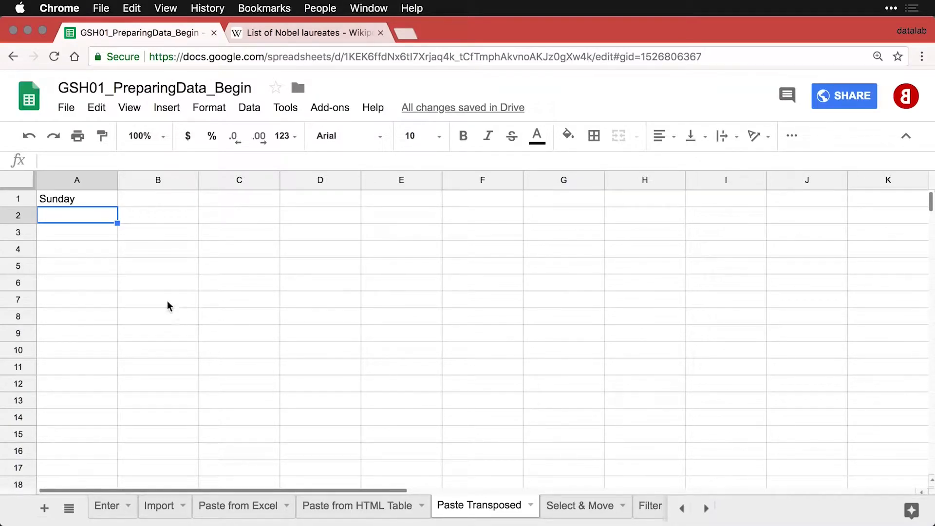
type("Monday'")
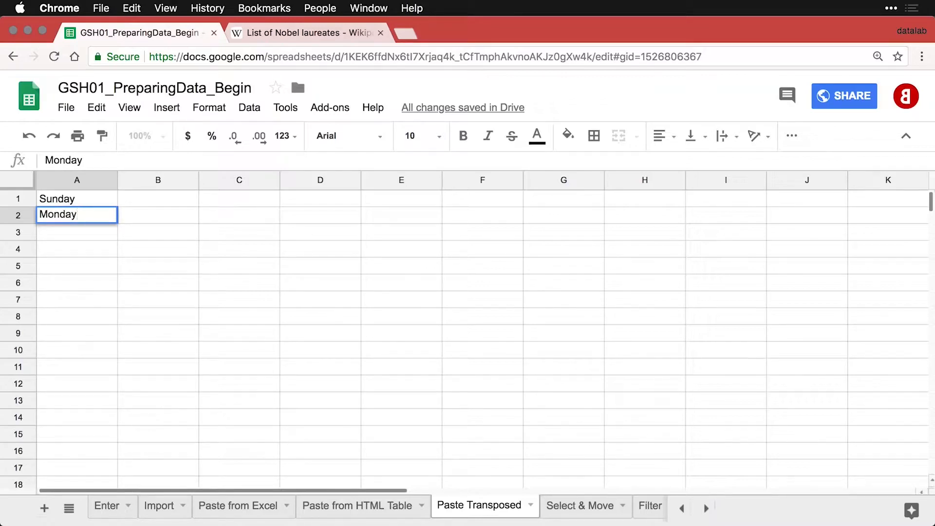
key("Return")
key("Up")
key("Up")
key("shift+Down")
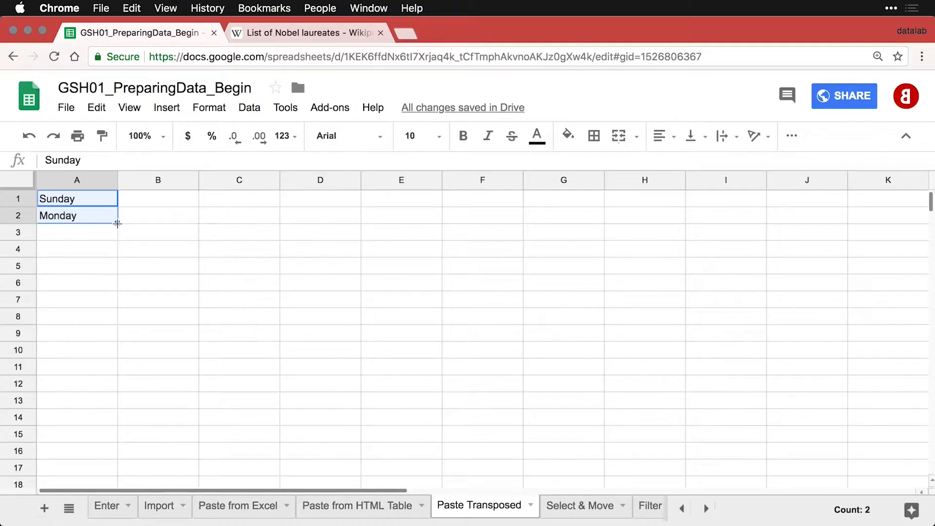
Auto-fill Tuesday through Saturday down to A7 and copy the A1:A7 day list.
left_click_drag(118, 224, 112, 307)
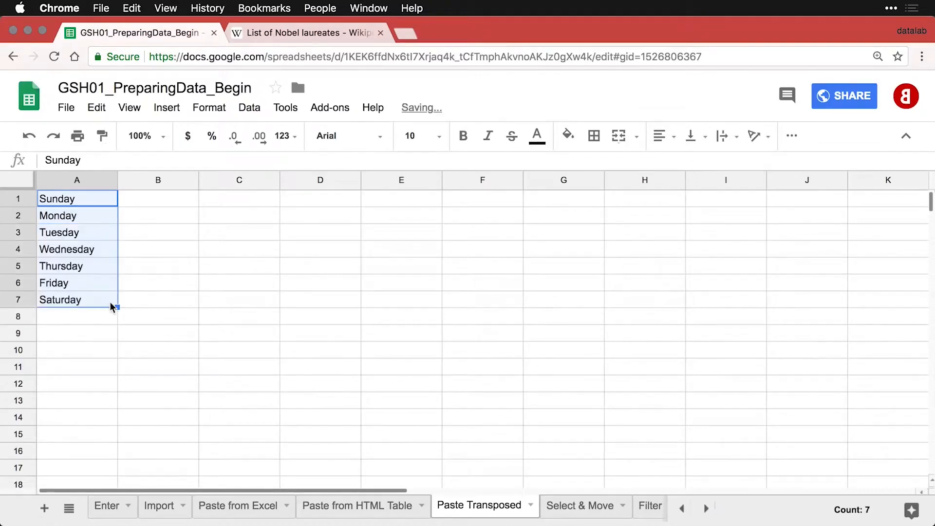
left_click(79, 322)
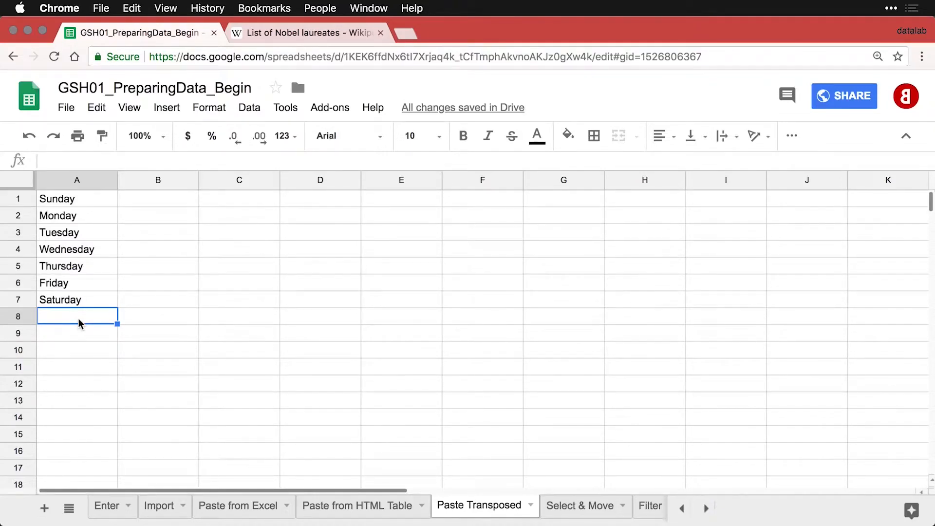
left_click_drag(77, 200, 78, 302)
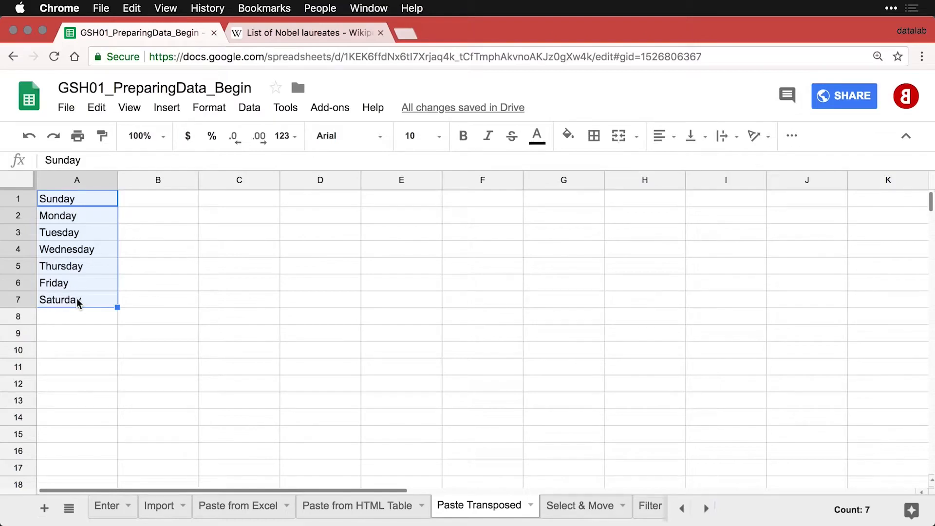
key("super+c")
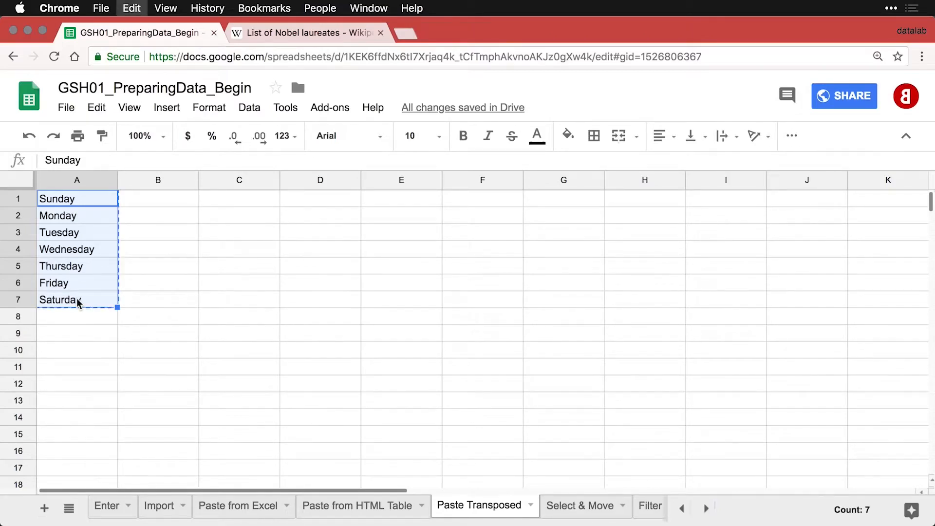
Paste the Sunday–Saturday list transposed into C1:I1 using Paste special.
left_click(226, 203)
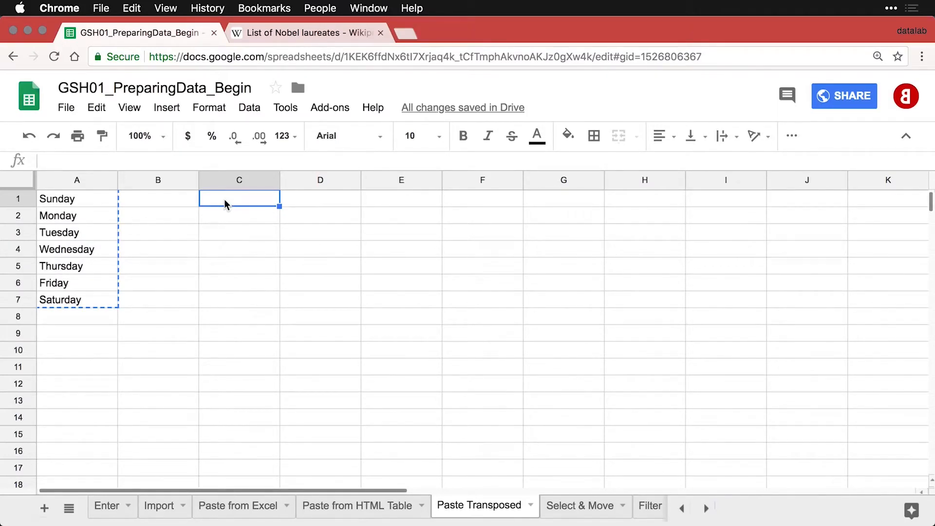
right_click(226, 204)
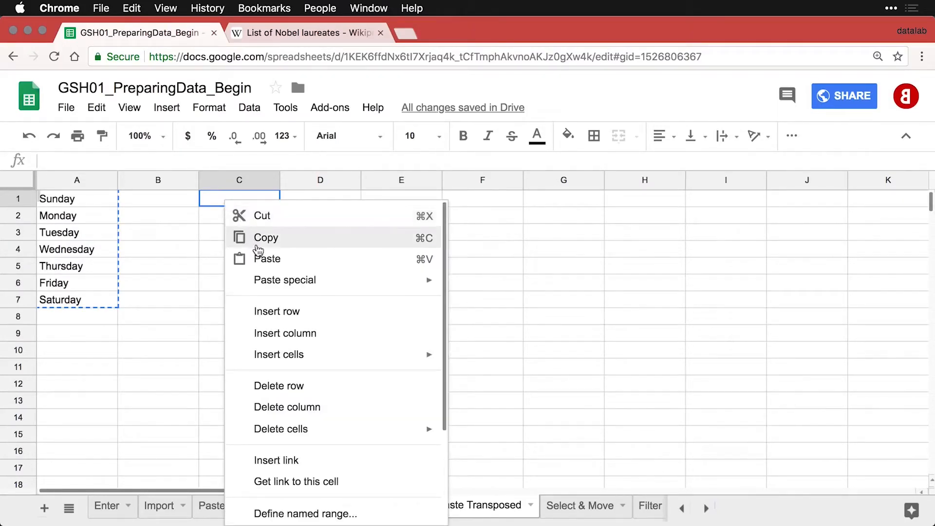
mouse_move(267, 279)
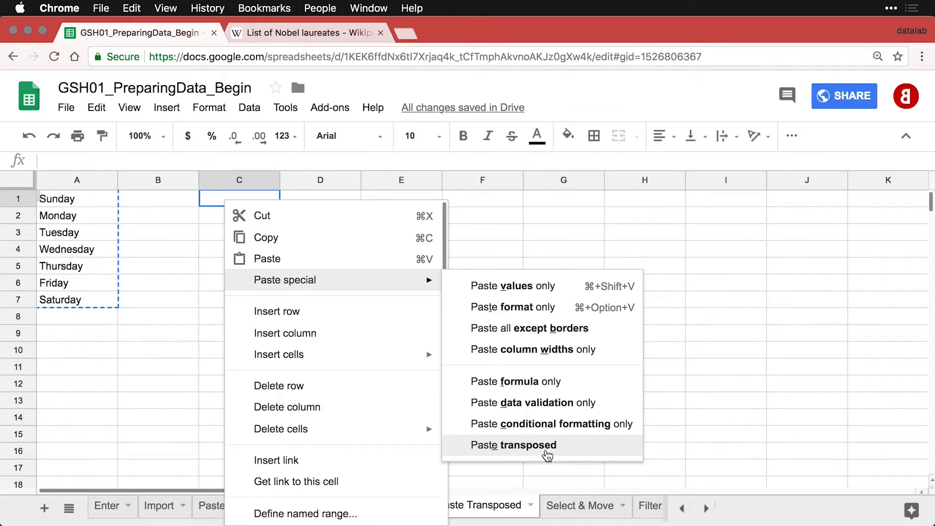
left_click(547, 456)
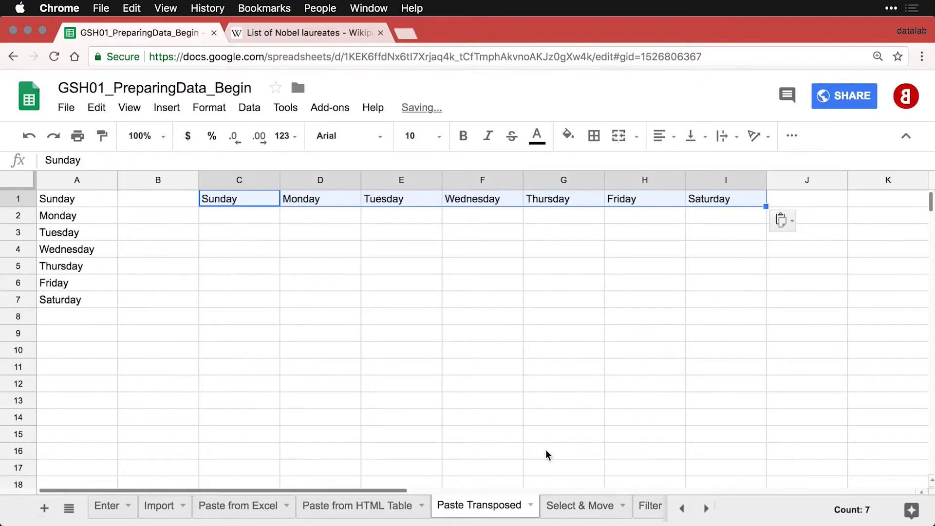
left_click(663, 238)
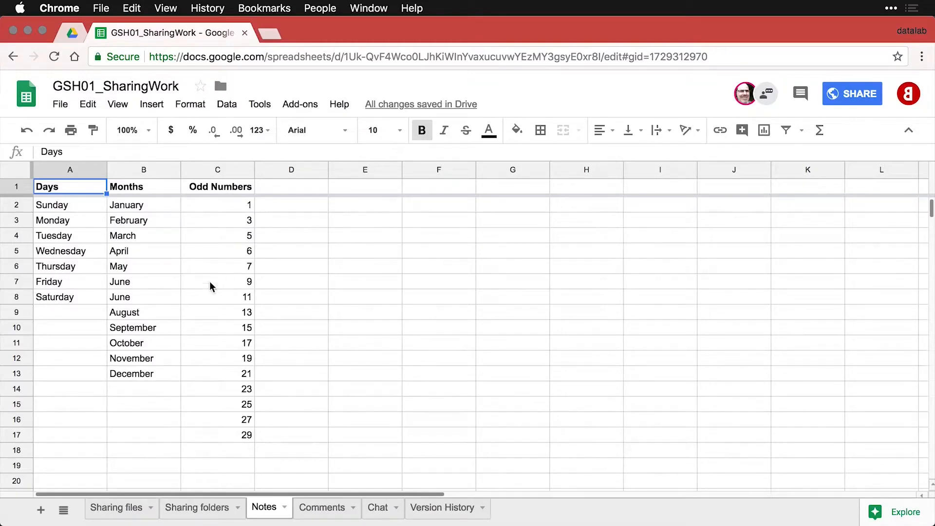
Add the note 'June appears twice.' to the second June entry in cell B8.
left_click(152, 298)
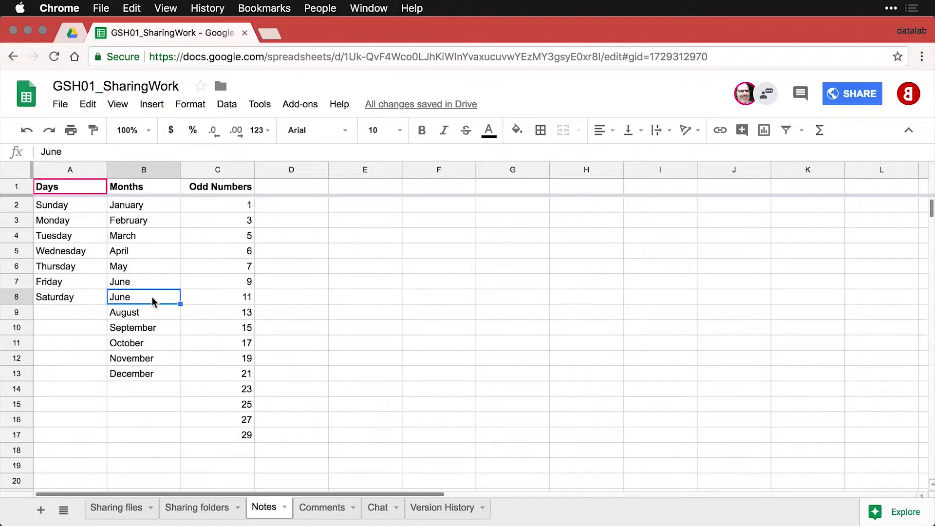
right_click(152, 300)
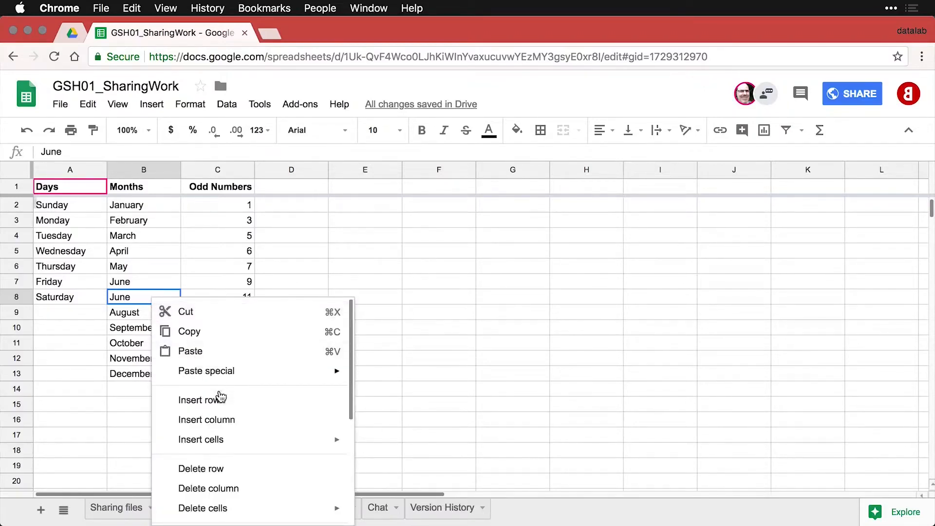
scroll(220, 395, "down", 4)
scroll(220, 396, "down", 3)
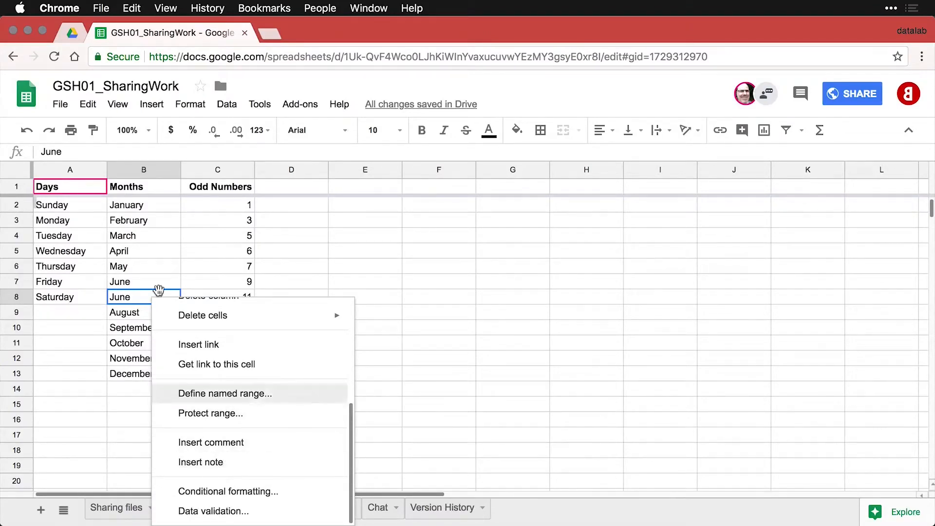
left_click(151, 104)
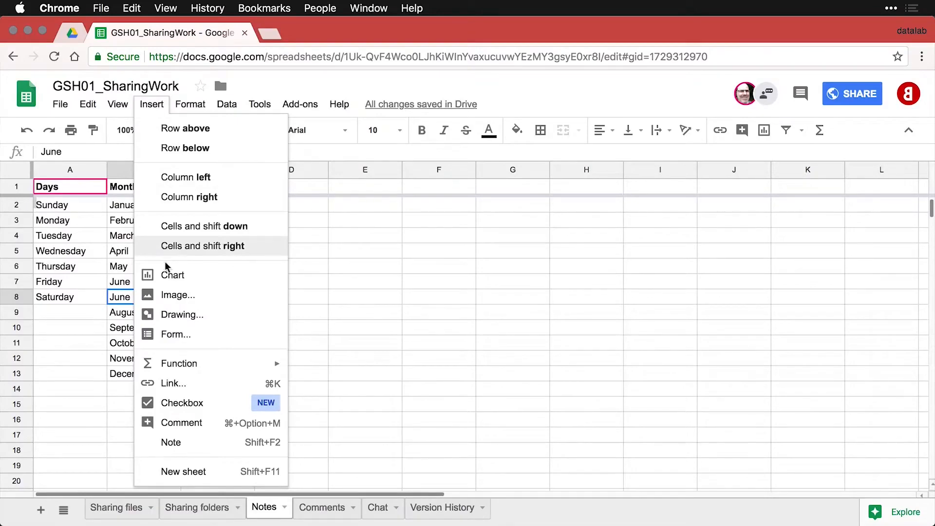
left_click(184, 441)
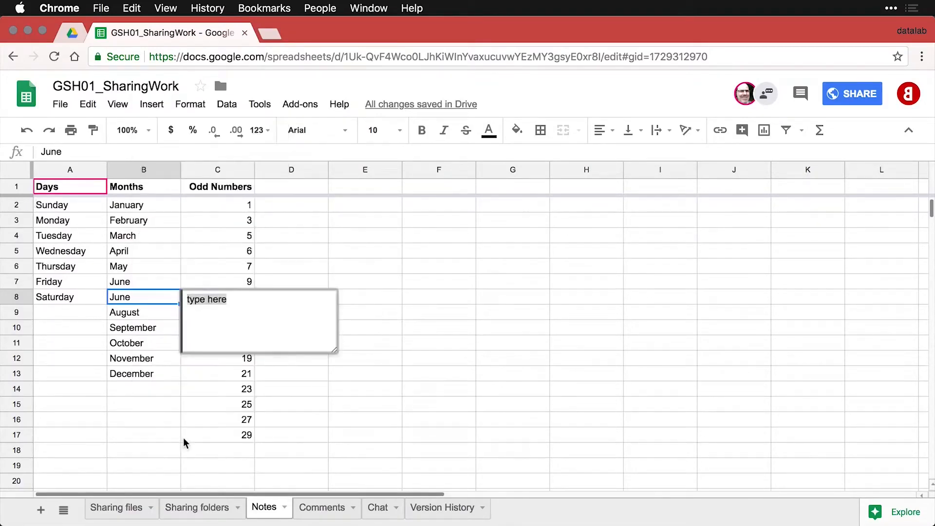
type("June appear")
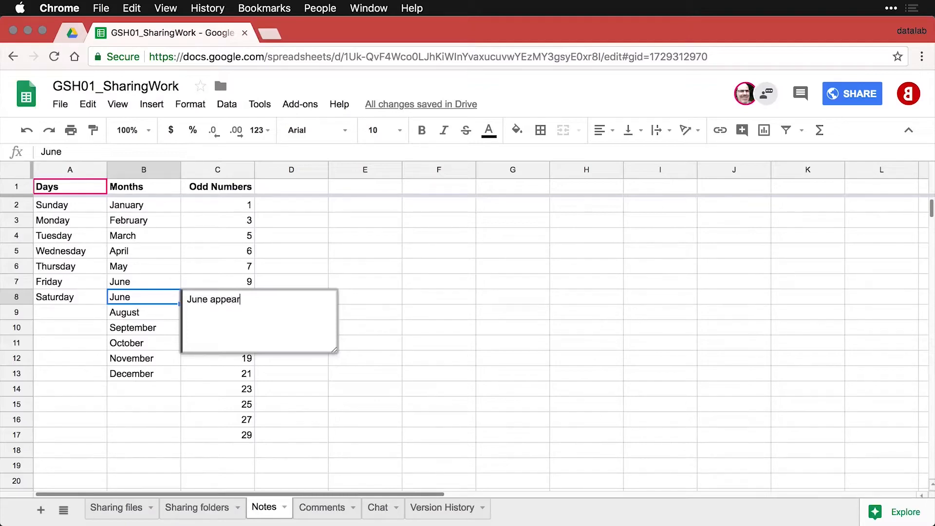
type("s twice.")
Click away from B8 to close the note, then switch to the collaborator's window.
left_click(140, 283)
left_click(168, 375)
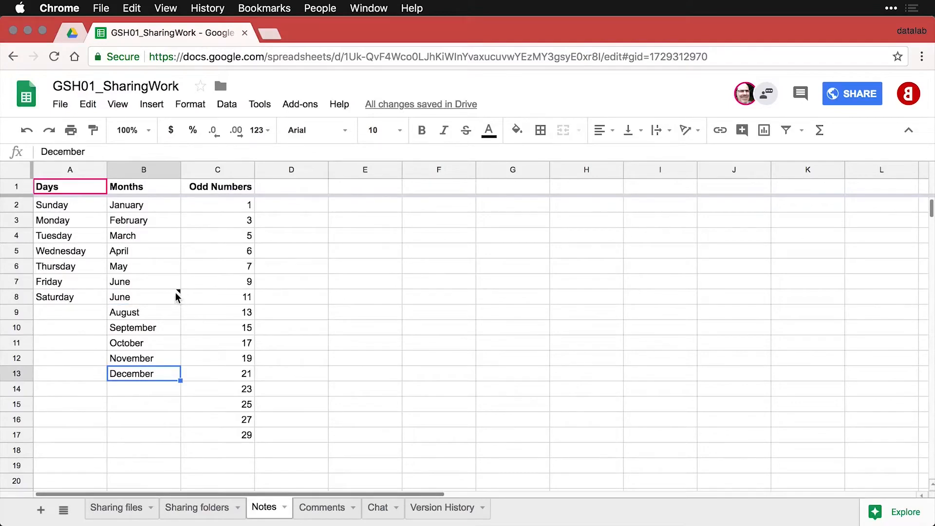
mouse_move(174, 294)
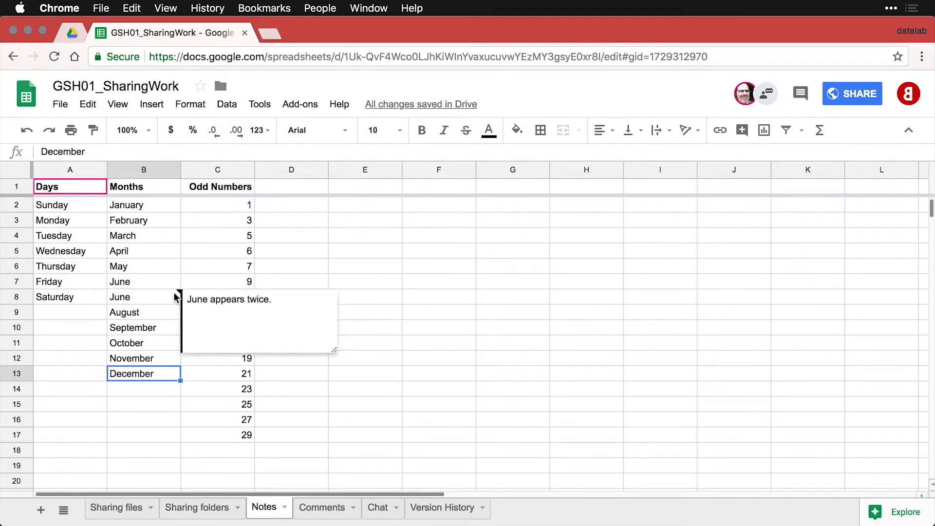
left_click(188, 272)
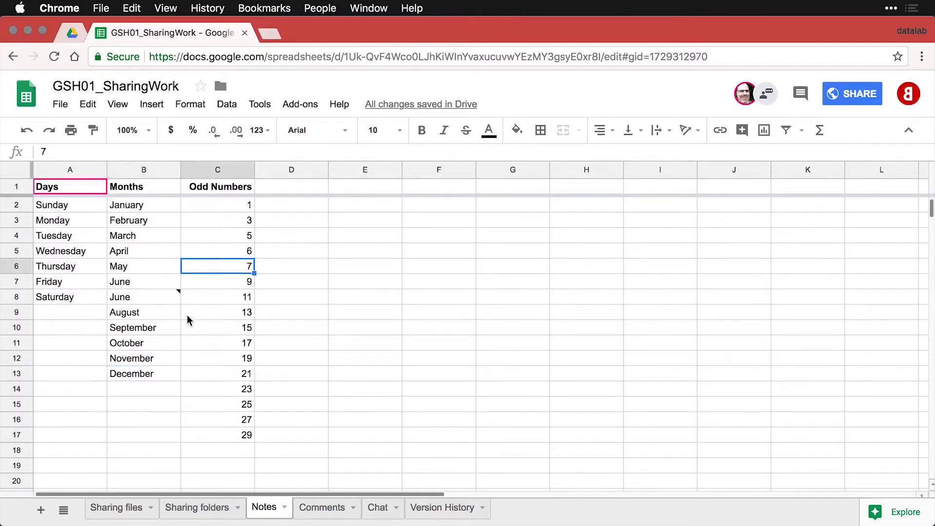
key("super+grave")
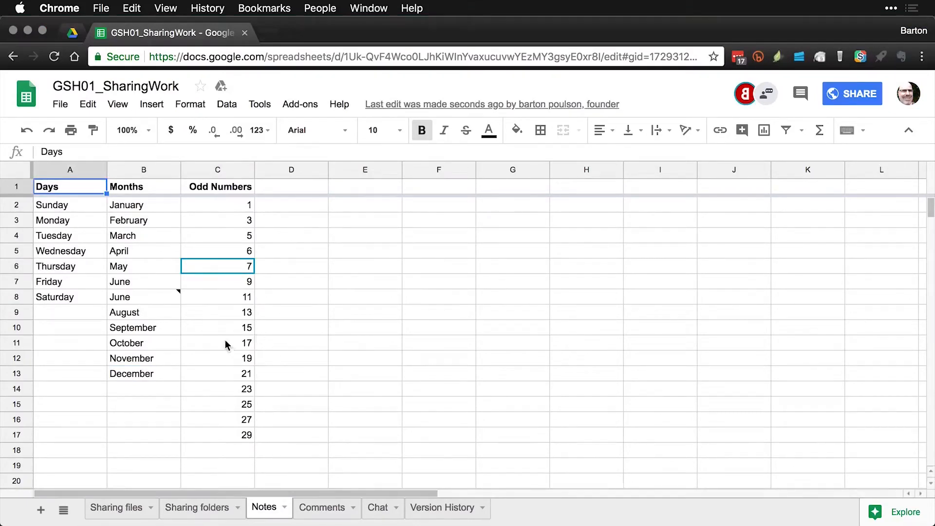
Check B8's June note in the collaborator's window, select C5 in the original, then switch back.
mouse_move(174, 290)
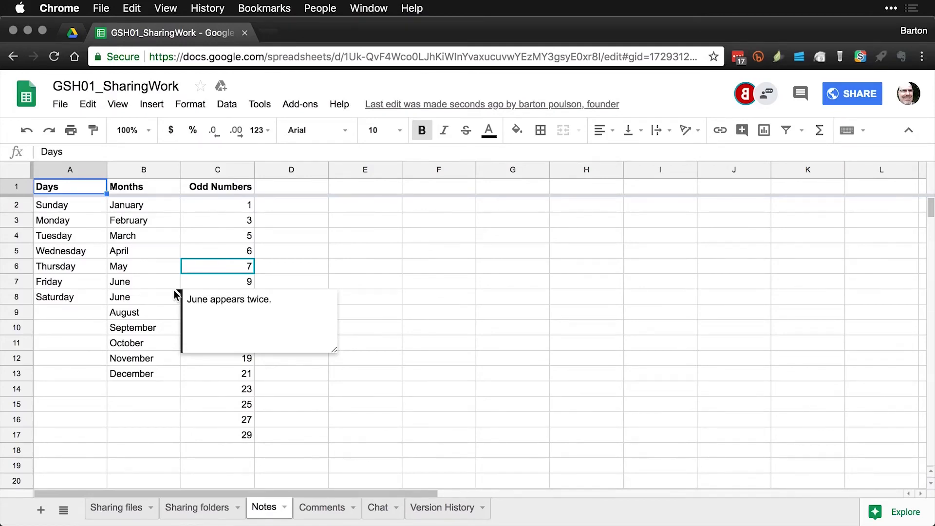
key("super+grave")
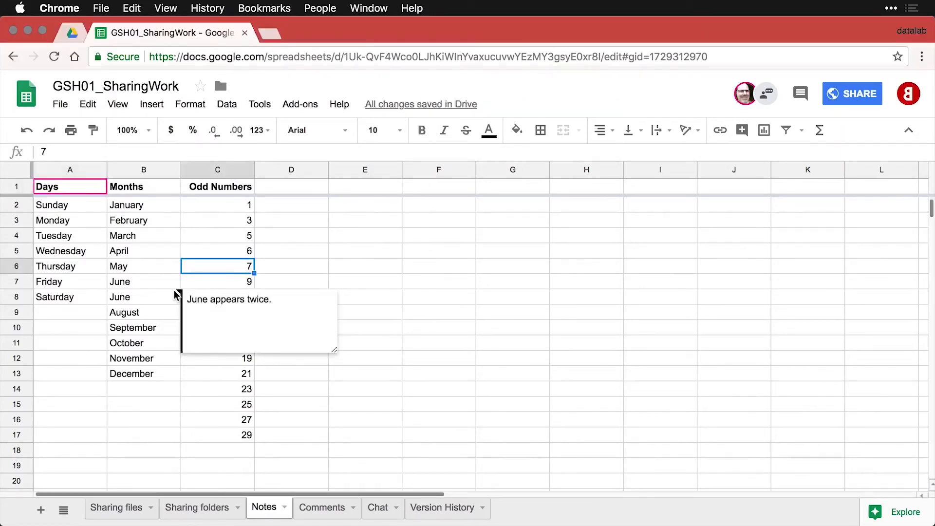
left_click(253, 247)
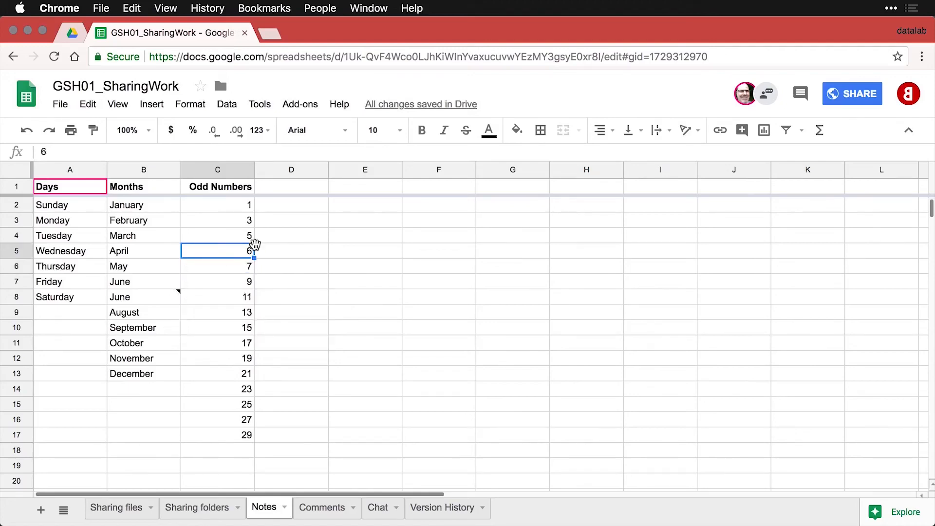
key("super+grave")
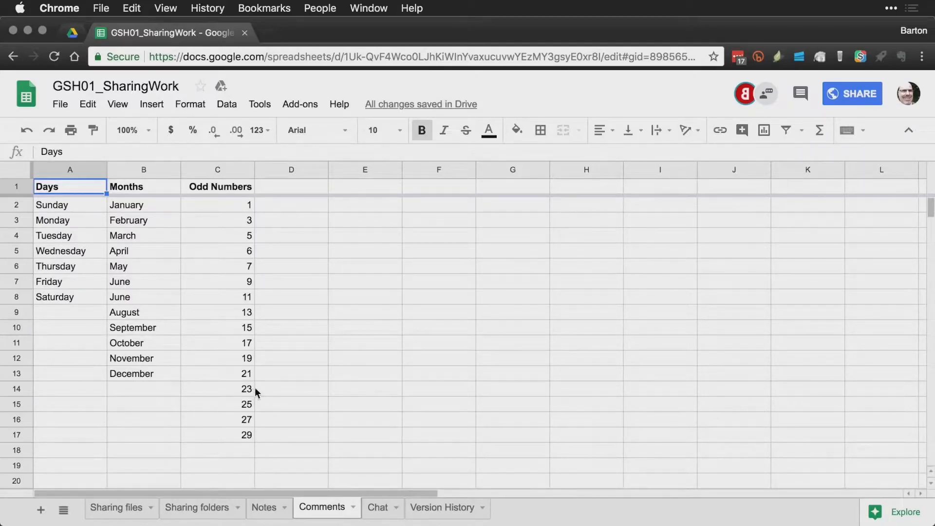
Dismiss the Insert menu and bring up B8's context menu scrolled to Insert comment.
left_click(150, 297)
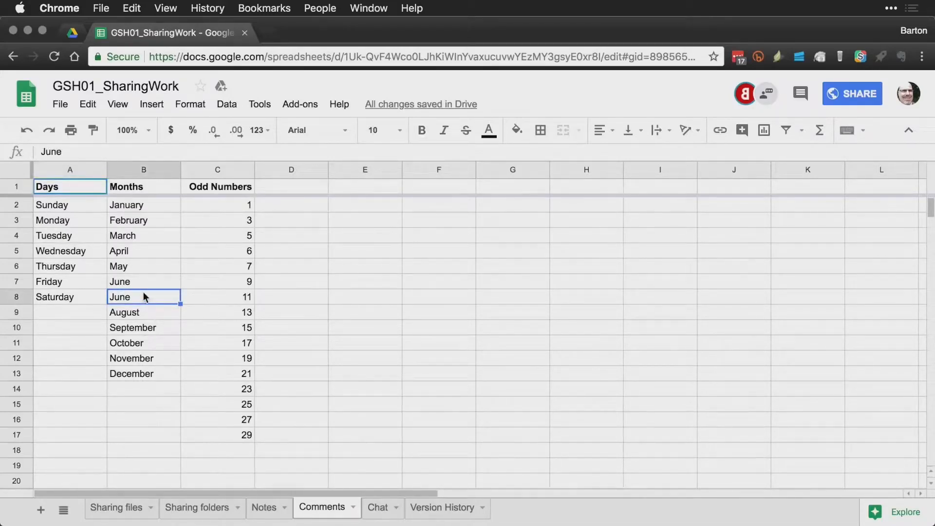
left_click(157, 112)
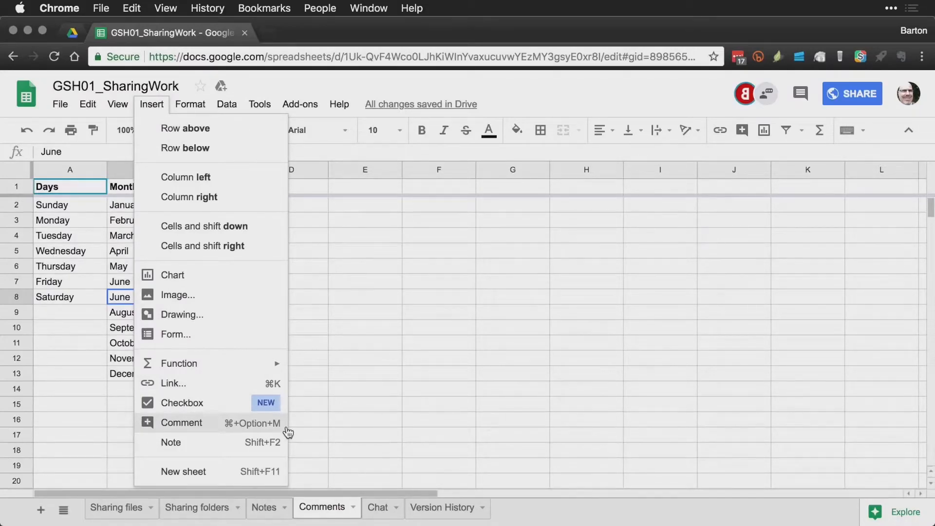
left_click(302, 424)
left_click(145, 298)
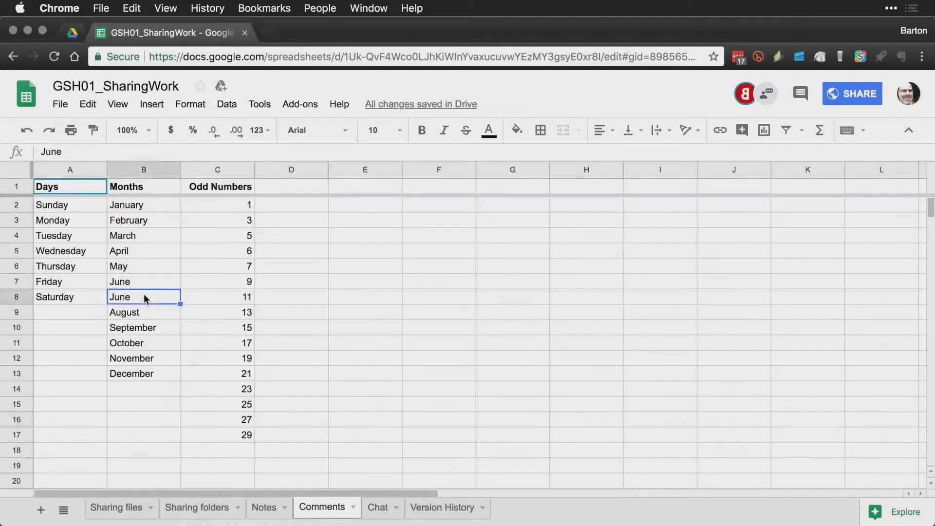
right_click(145, 298)
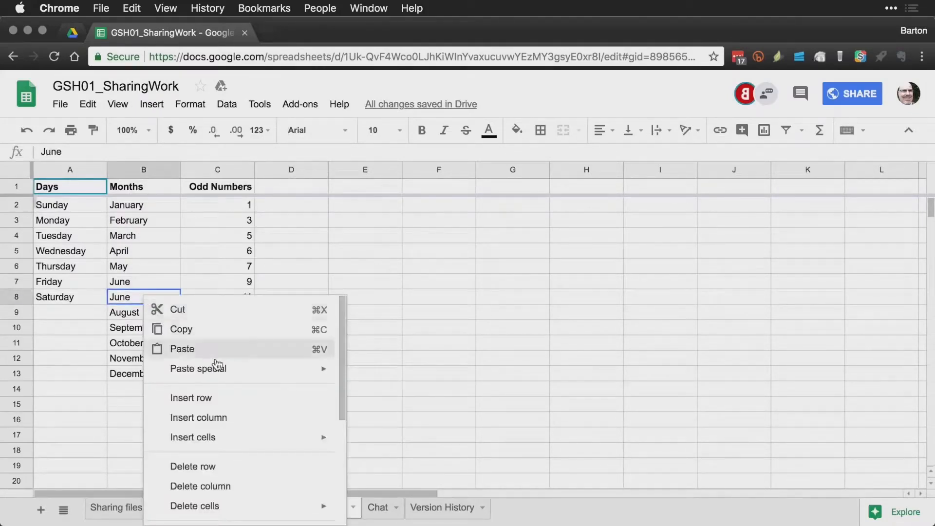
scroll(217, 362, "down", 5)
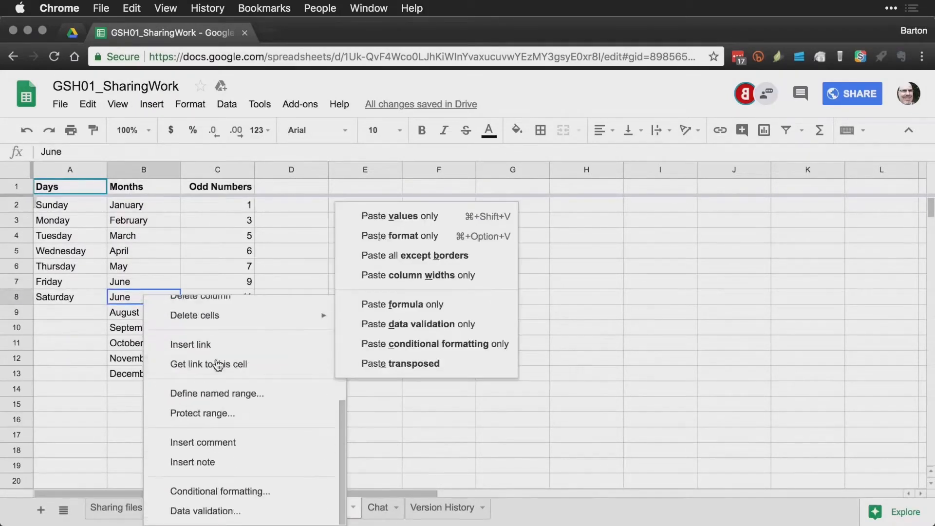
Post 'Why is this repeated?' as a comment on B8, then go to the other account's window.
left_click(224, 443)
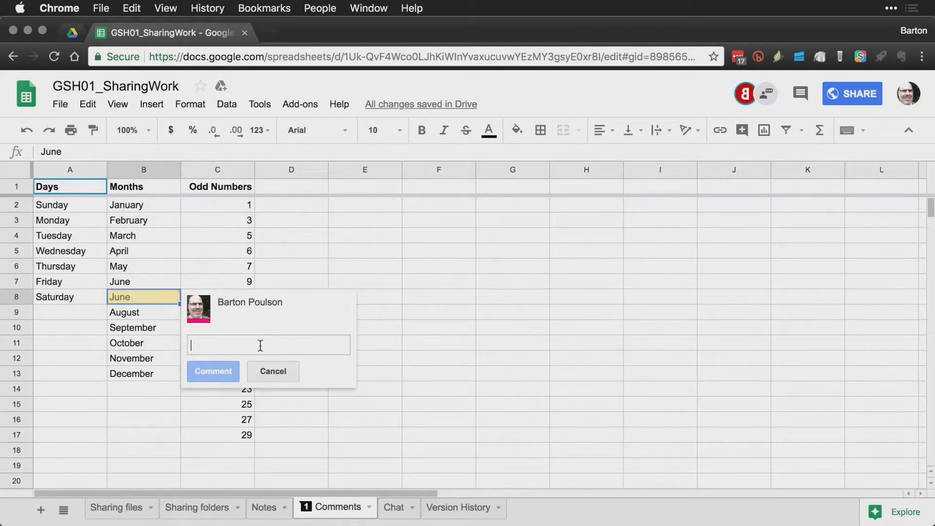
type("Why is this ")
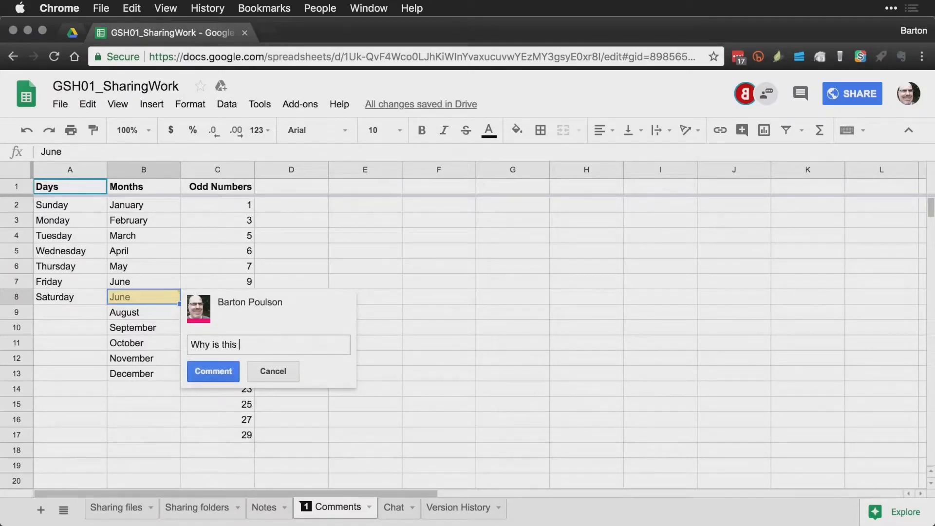
type("repeated?")
key("super+Return")
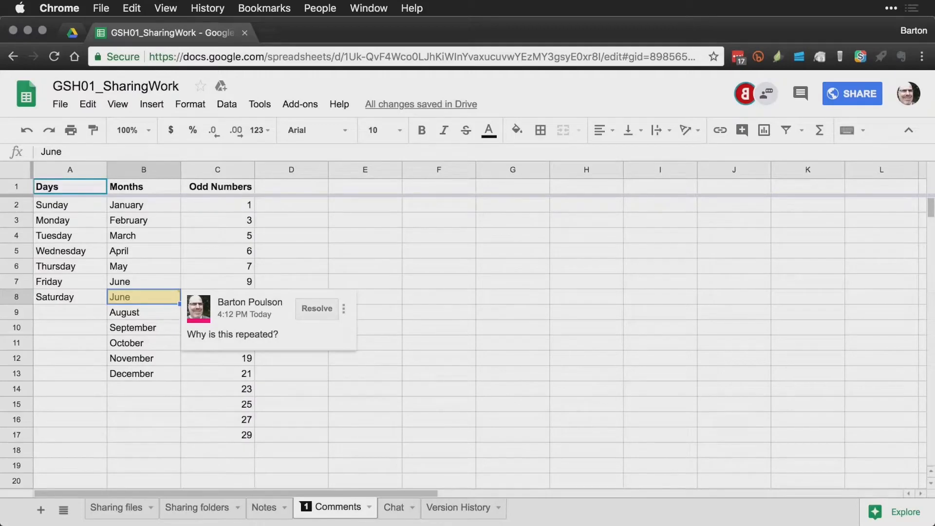
key("super+grave")
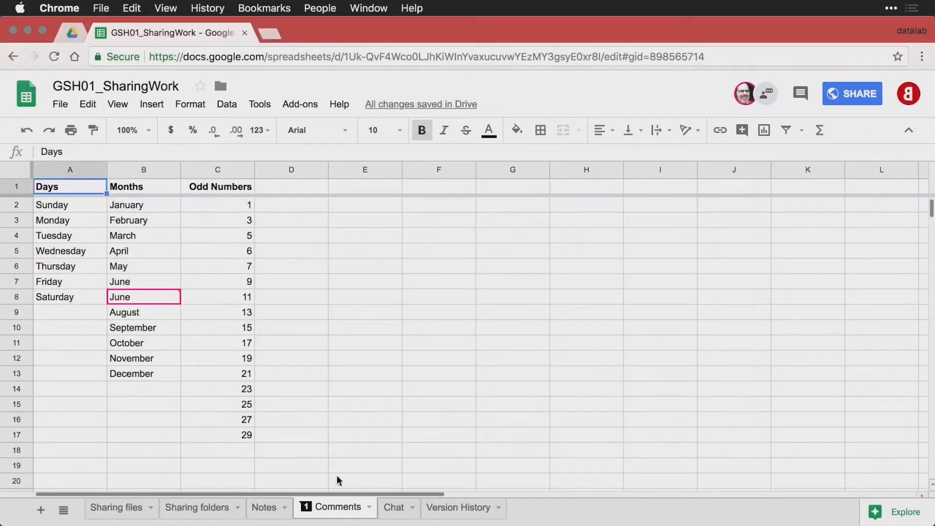
Reply 'Because June was so good we wanted it twice.' to B8's comment, then return to the first window.
left_click(307, 511)
mouse_move(174, 299)
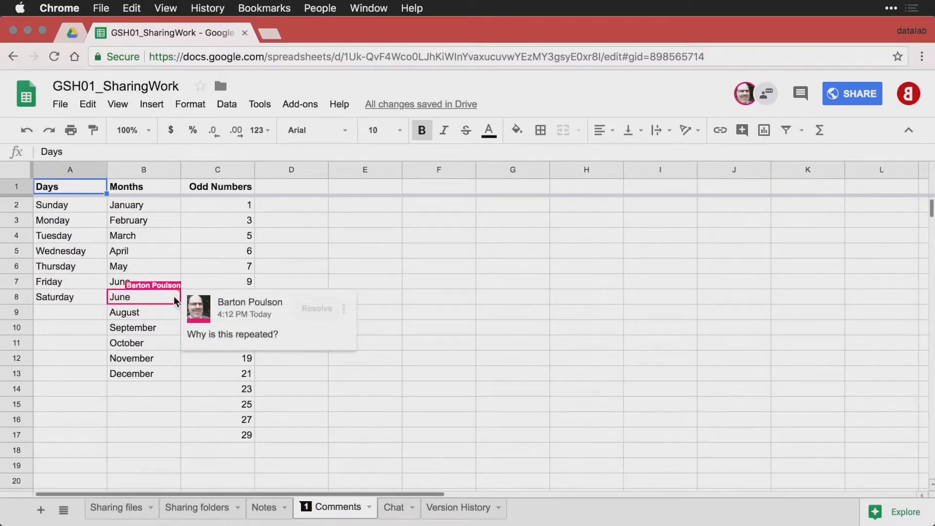
left_click(255, 339)
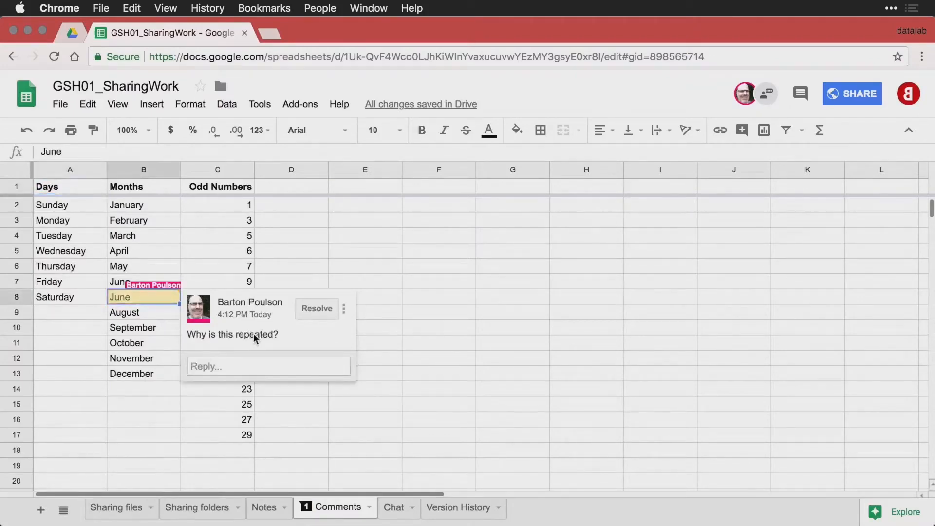
left_click(264, 369)
type("Be")
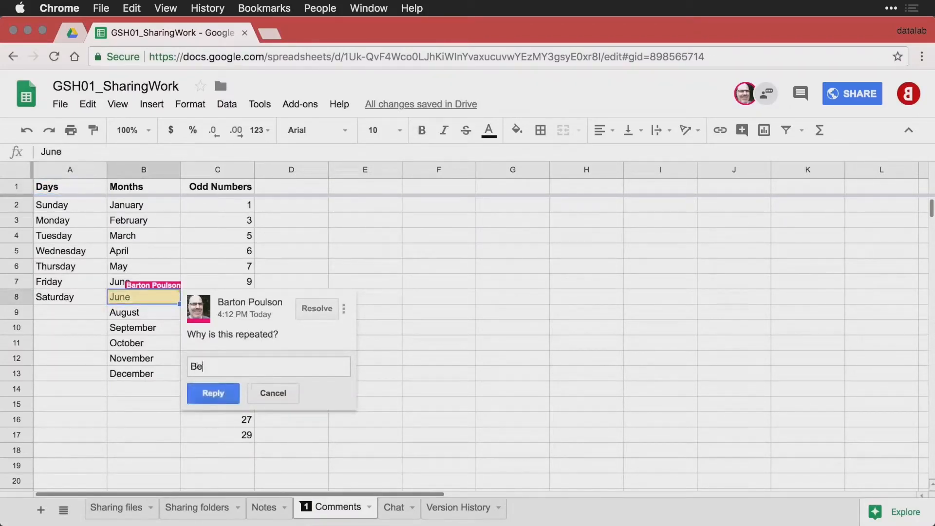
type("cause June was so good we ")
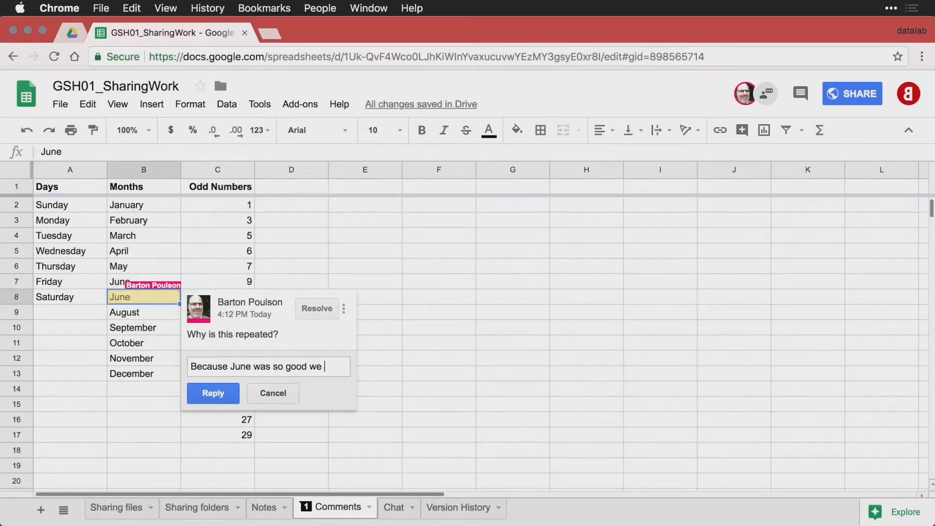
type("wanted it twice.")
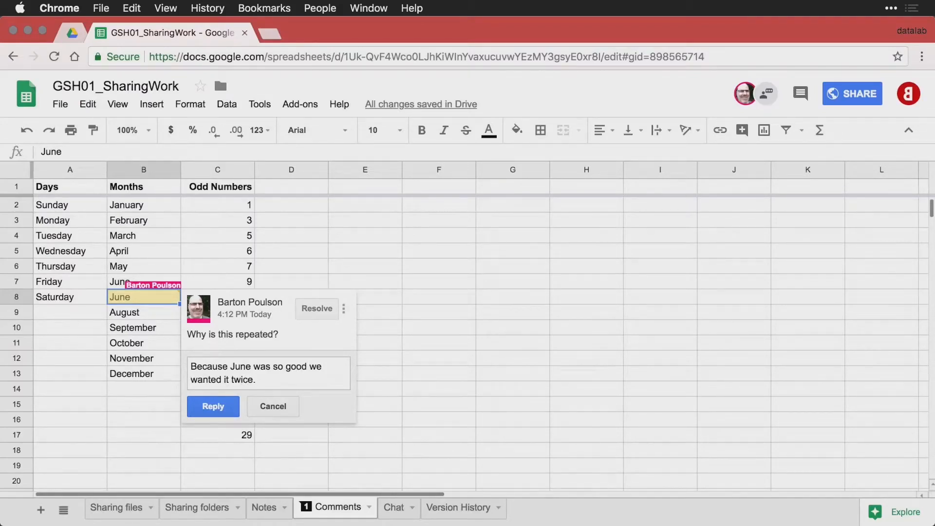
left_click(224, 405)
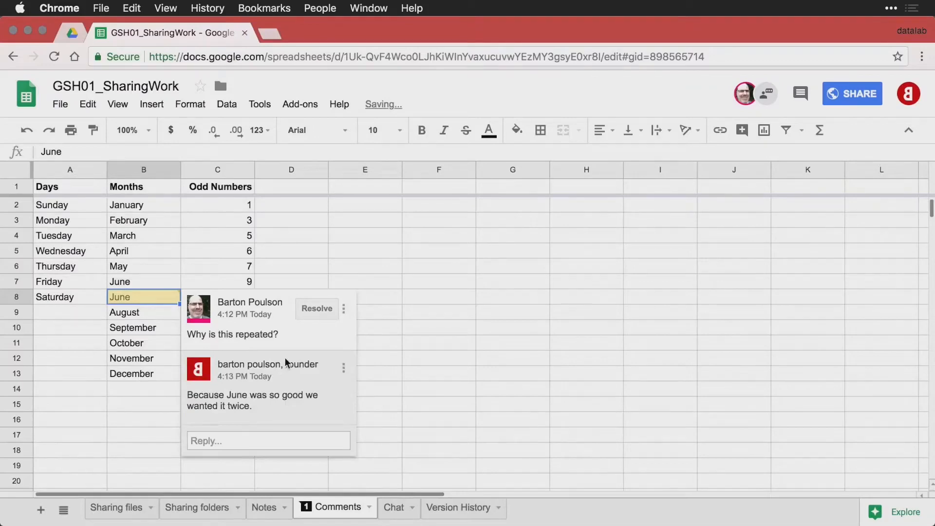
mouse_move(286, 366)
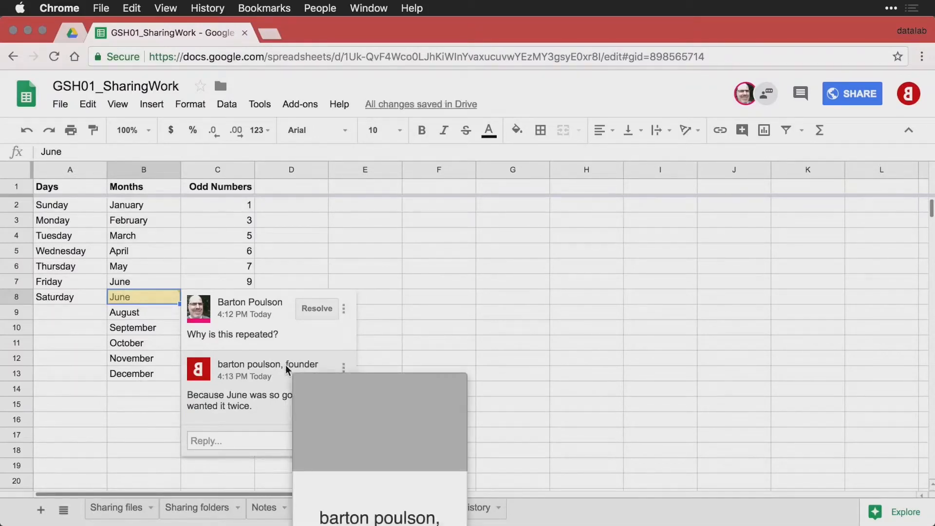
key("super+grave")
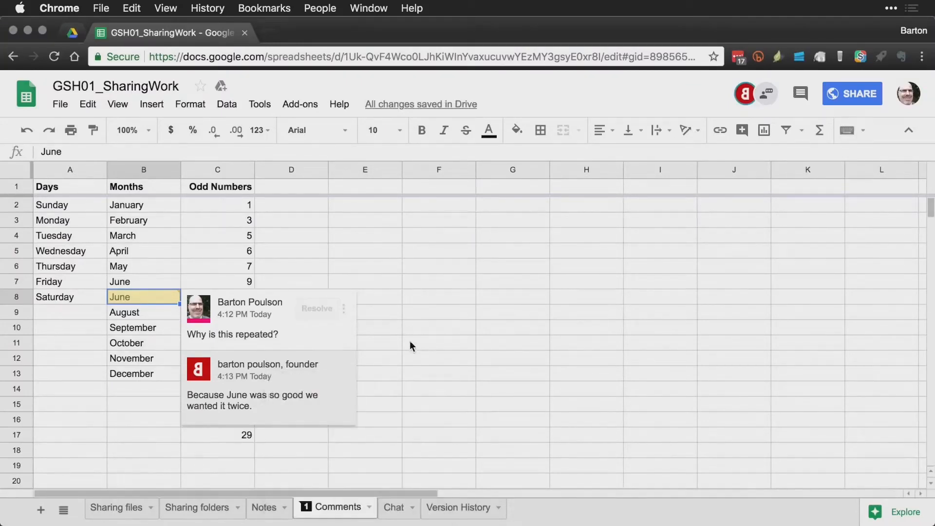
left_click(280, 405)
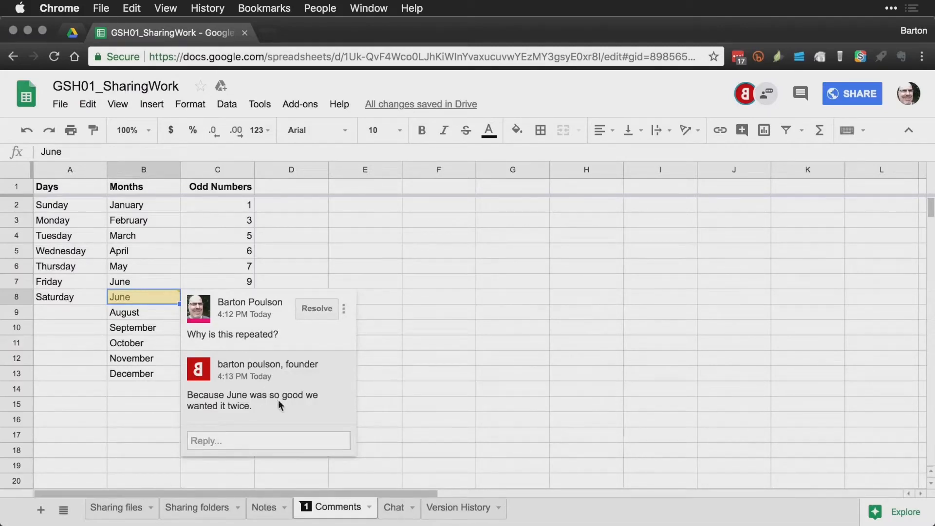
left_click(253, 440)
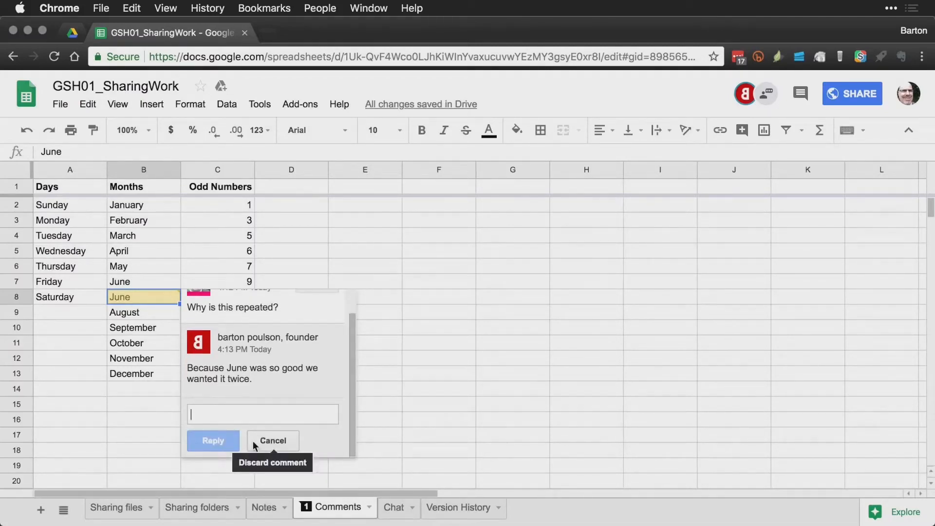
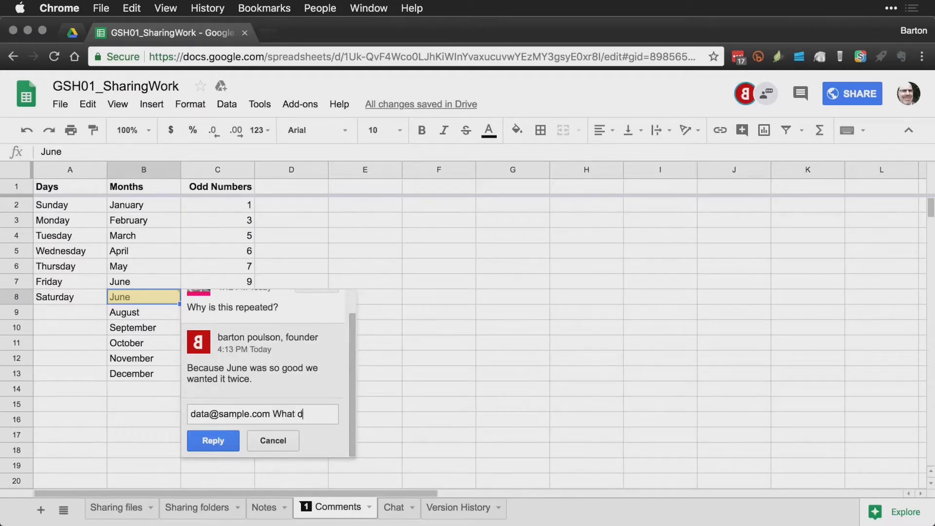
type("hink")
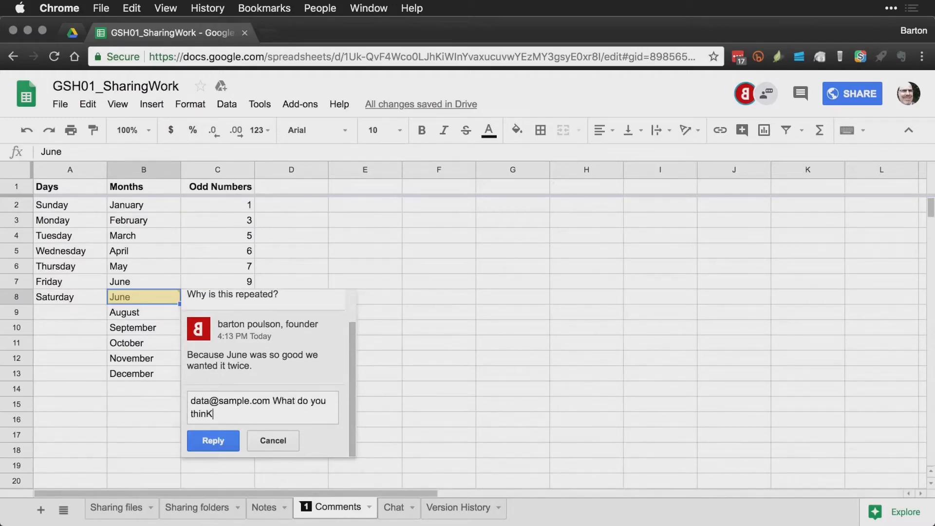
type("?")
left_click(275, 442)
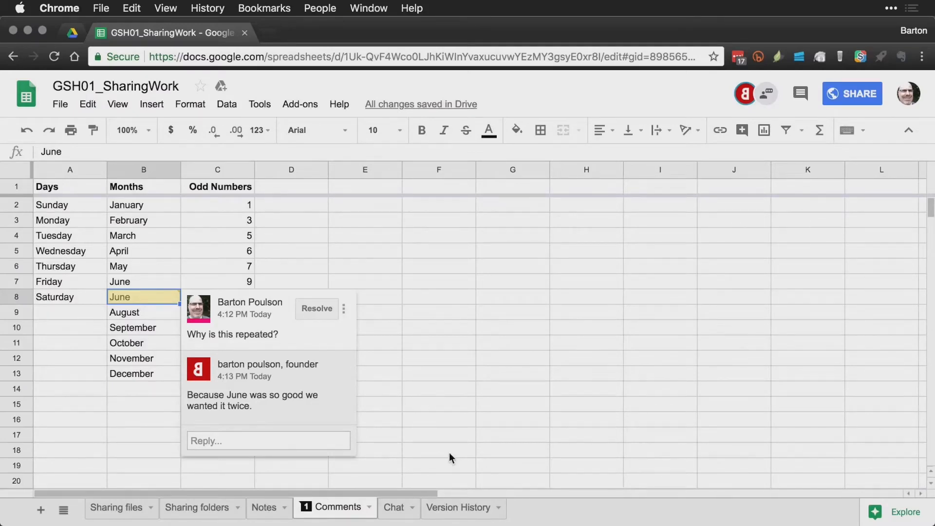
Change cell B8 from the duplicate June to July.
left_click(139, 302)
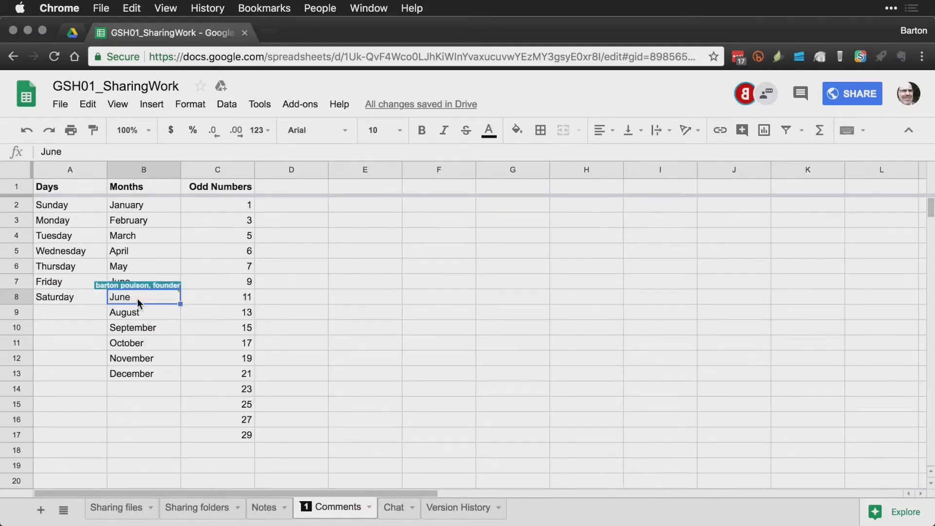
type("July")
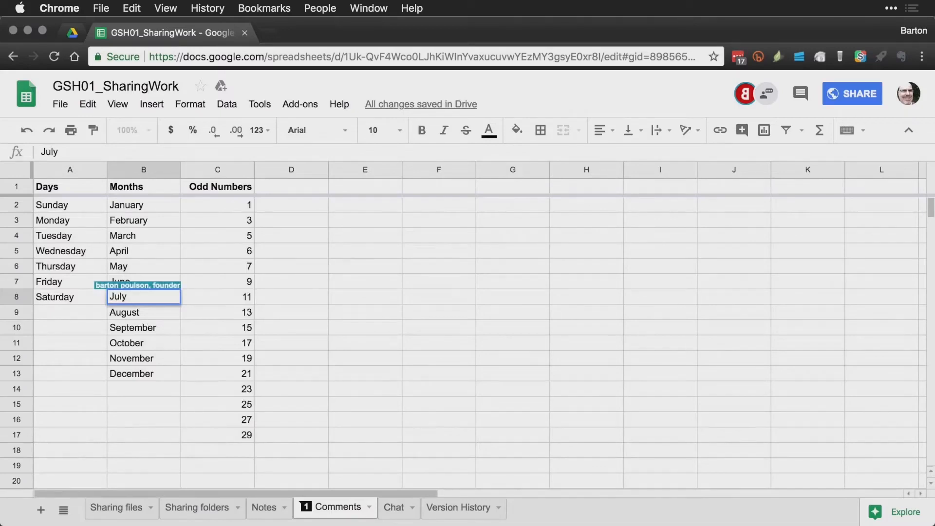
key("Return")
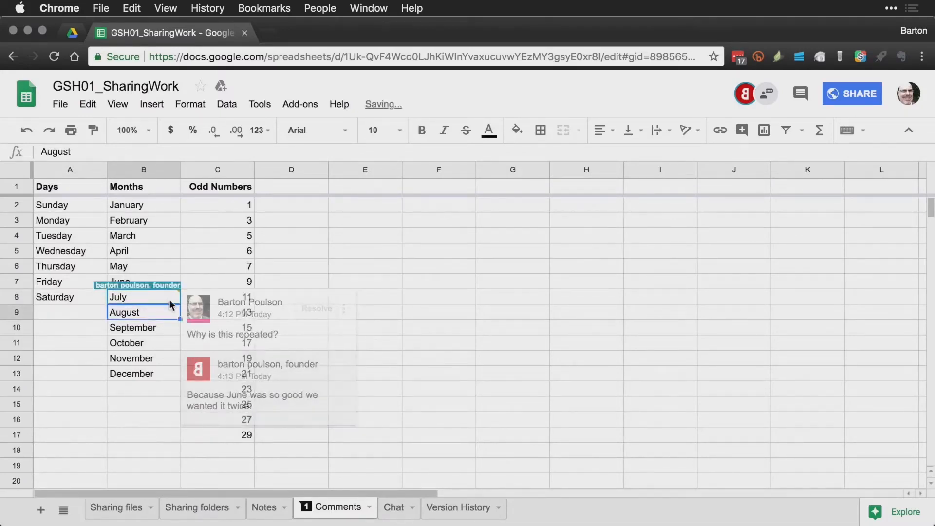
Resolve the B8 comment thread and switch to the second account's window.
left_click(165, 299)
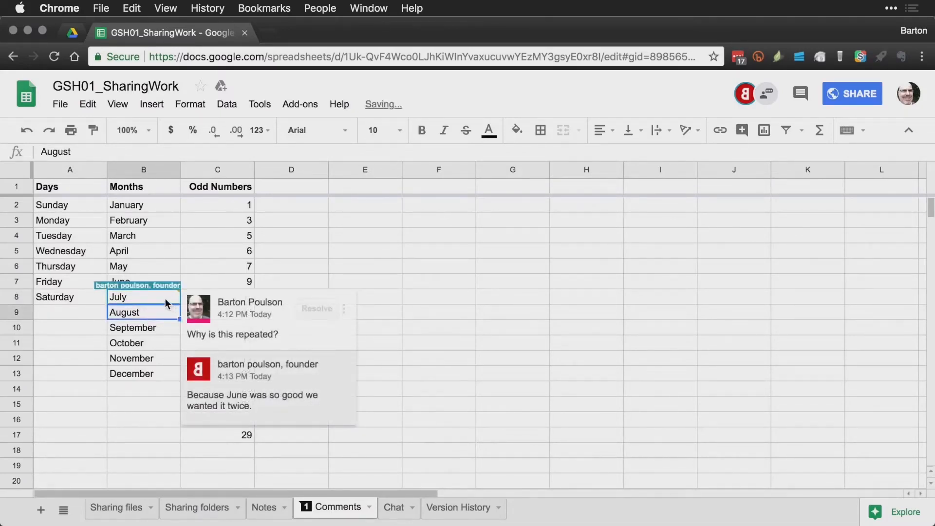
left_click(317, 309)
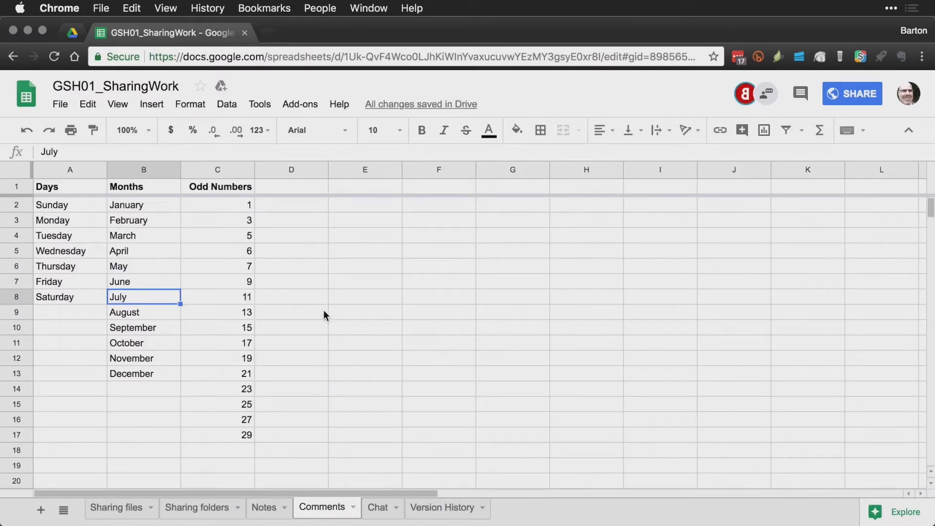
key("super+grave")
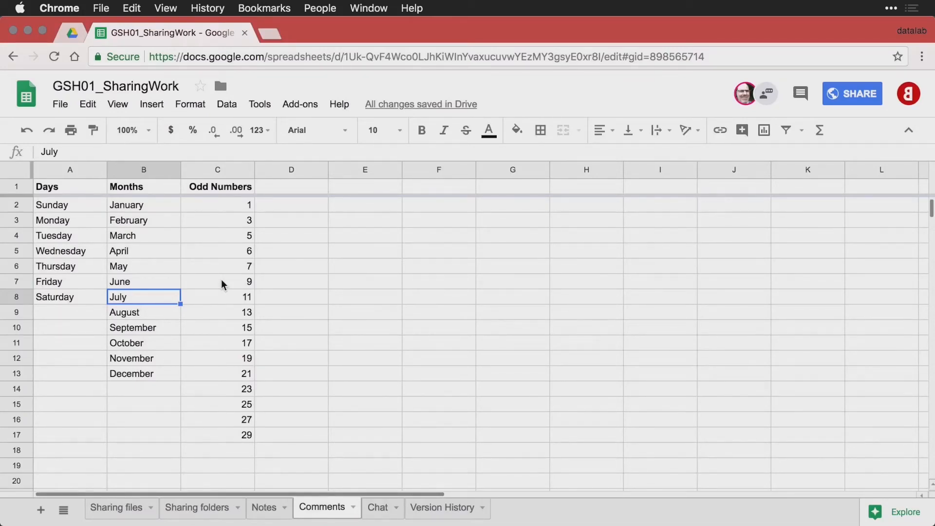
Post the comment 'This should not be here... it's not odd.' on C5, then select C11.
left_click(240, 253)
right_click(239, 254)
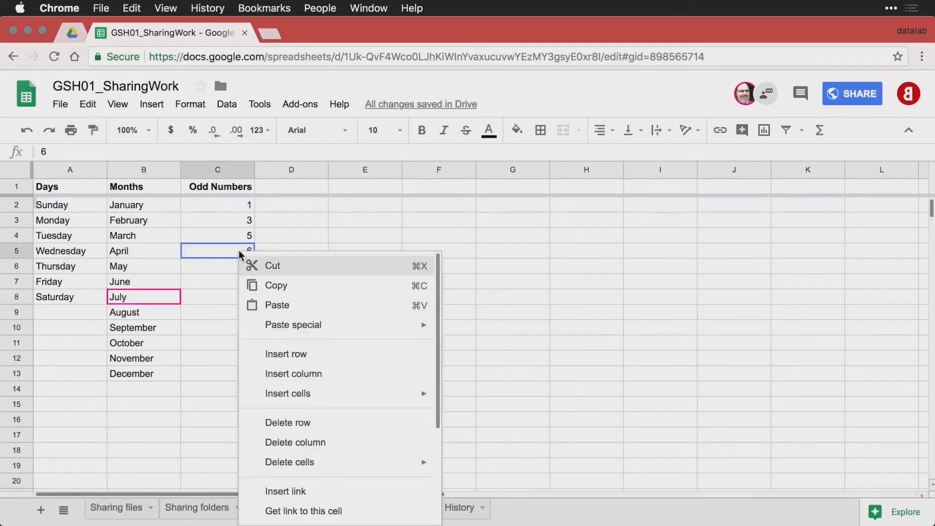
scroll(336, 373, "down", 3)
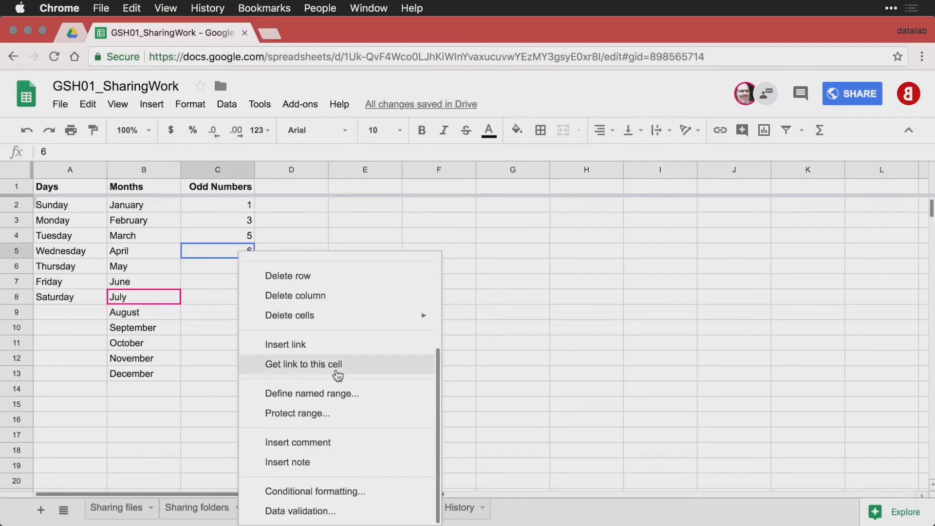
left_click(330, 441)
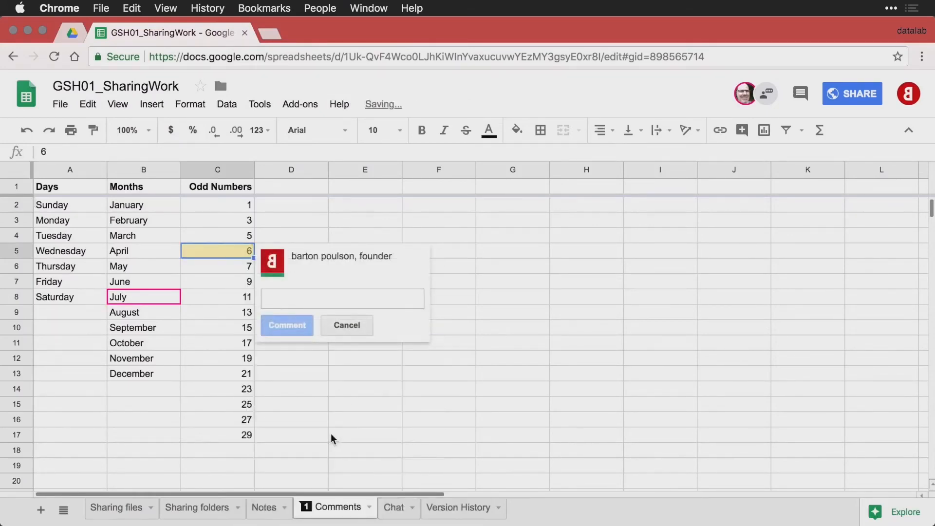
type("This should ")
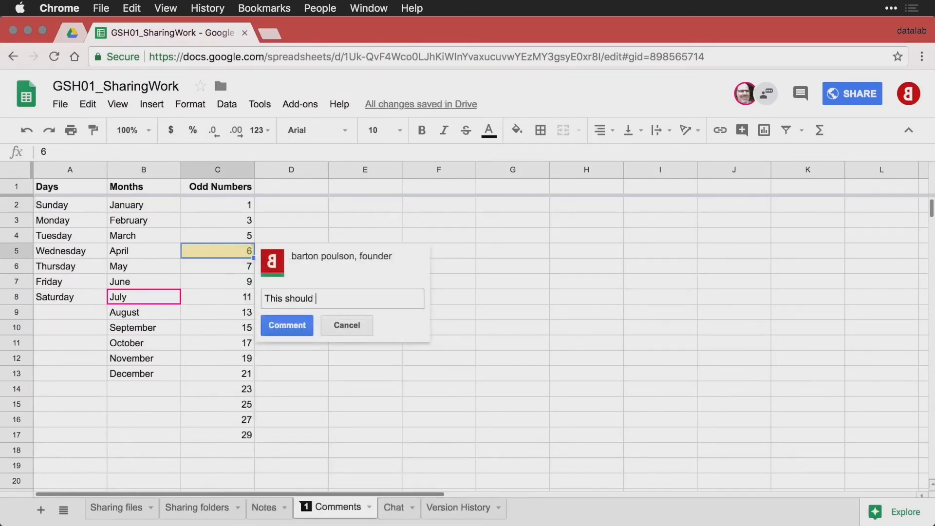
type("not be here... it's not odd.")
key("ctrl+Return")
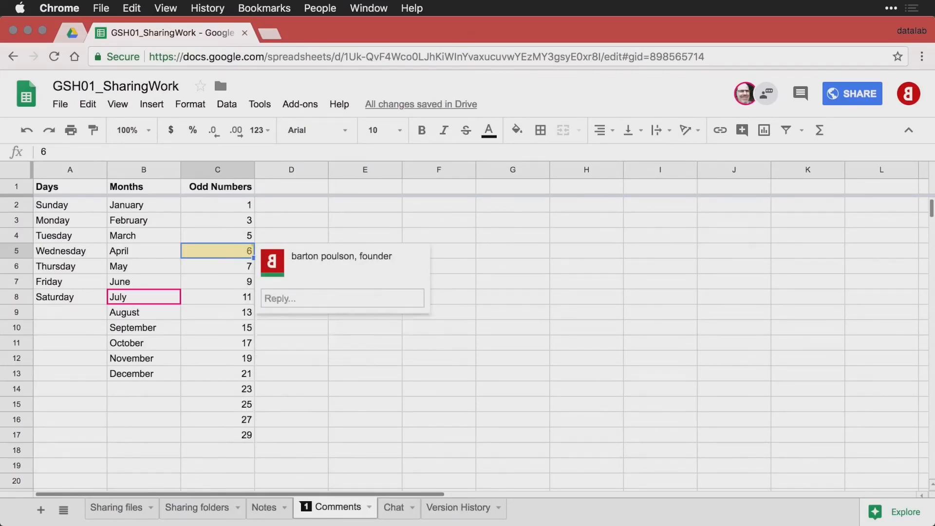
left_click(253, 339)
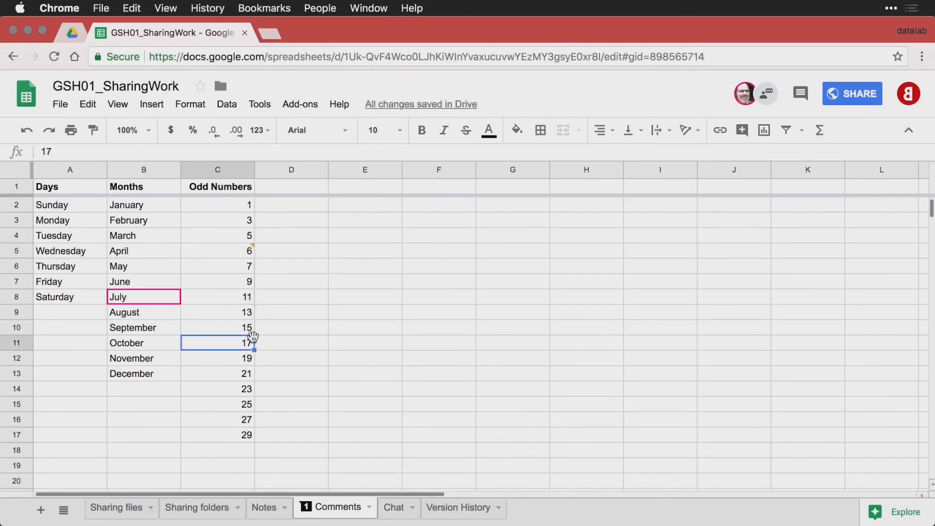
mouse_move(246, 250)
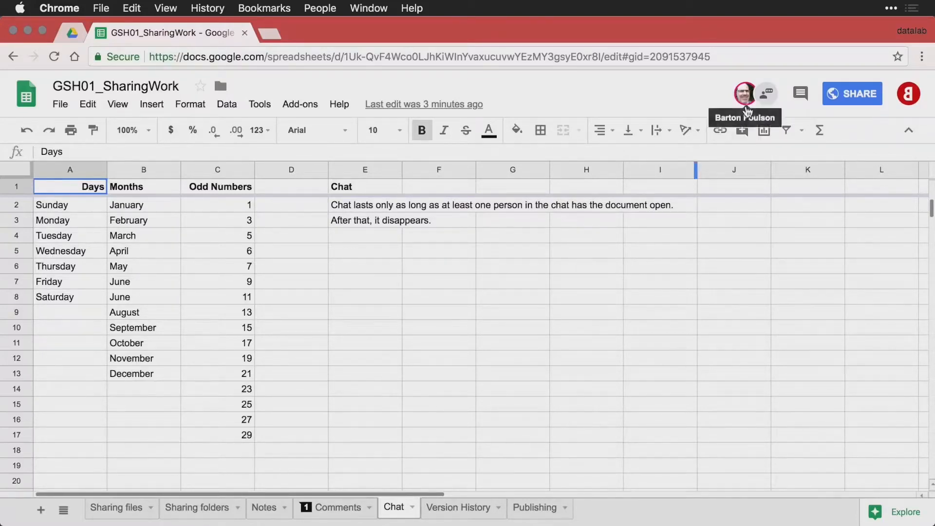
Open the document chat and send 'Hello!'.
left_click(768, 94)
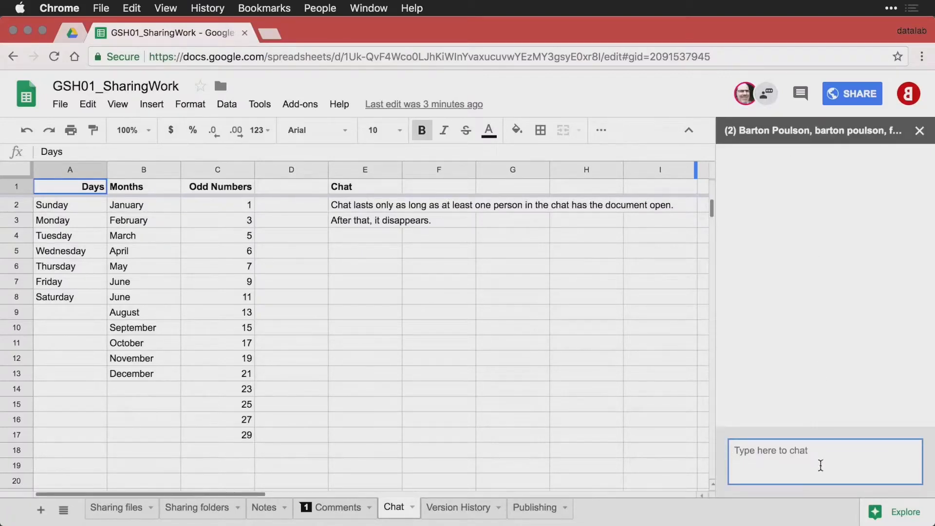
type("Hello!")
key("Return")
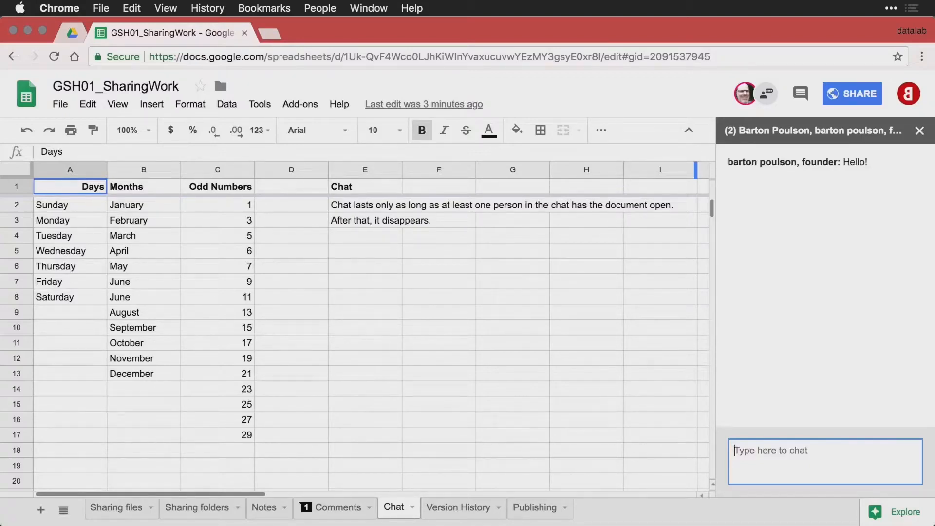
Reply 'Here I am. What's up?' in the second account's chat.
key("super+grave")
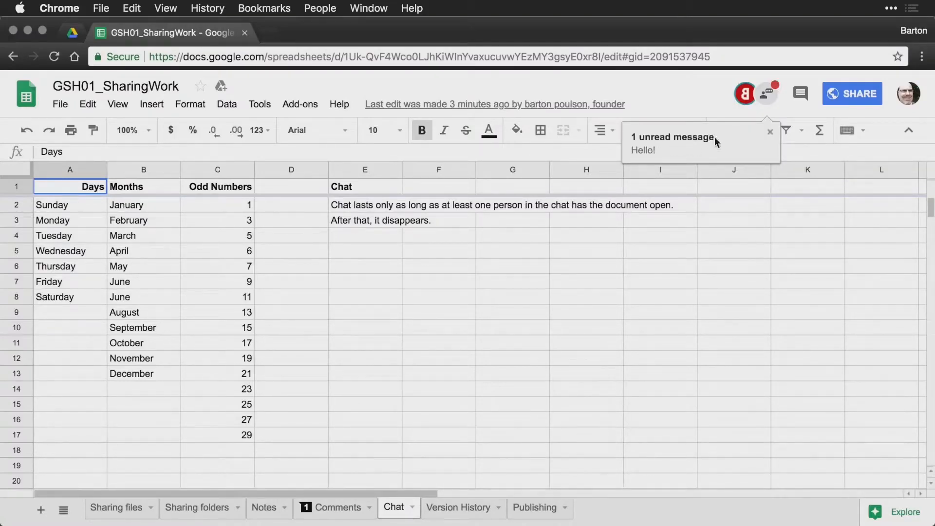
left_click(768, 95)
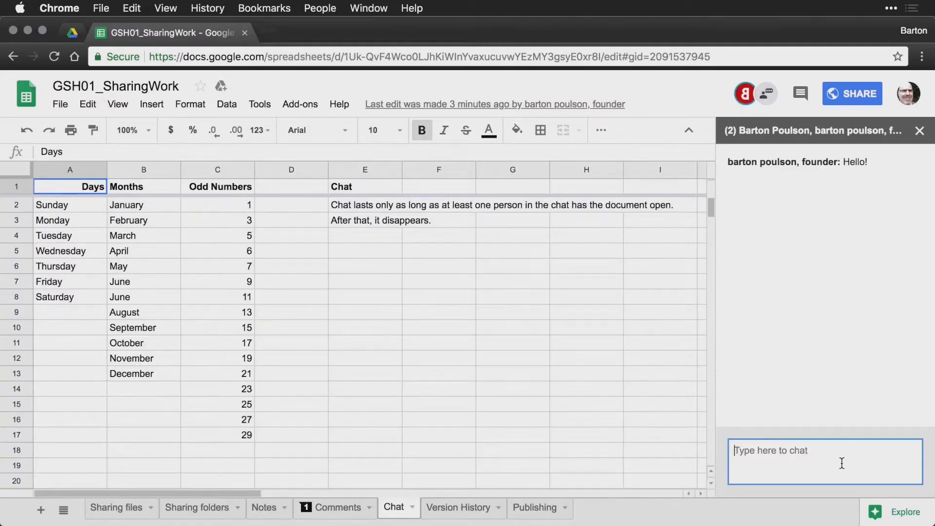
type("Here I am. What's up?")
key("Return")
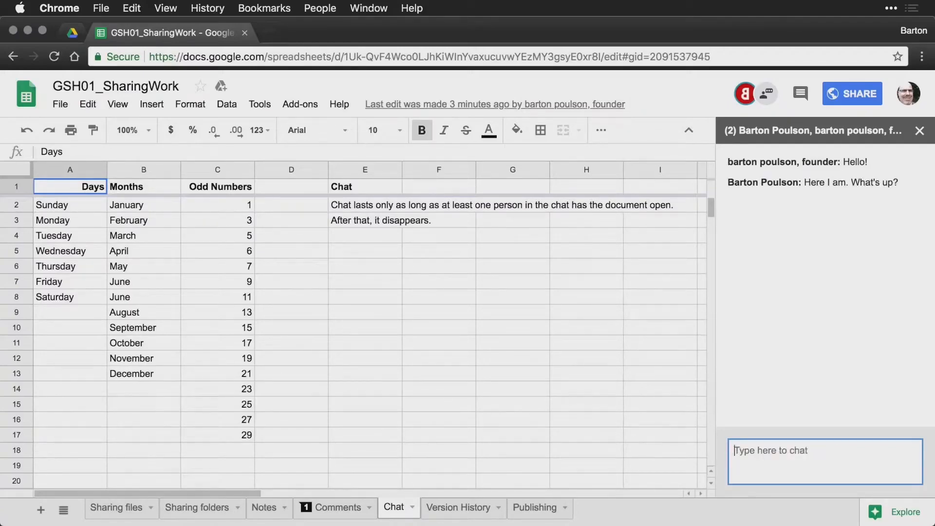
Close the spreadsheet in the second account's window and return to the first account.
key("super+grave")
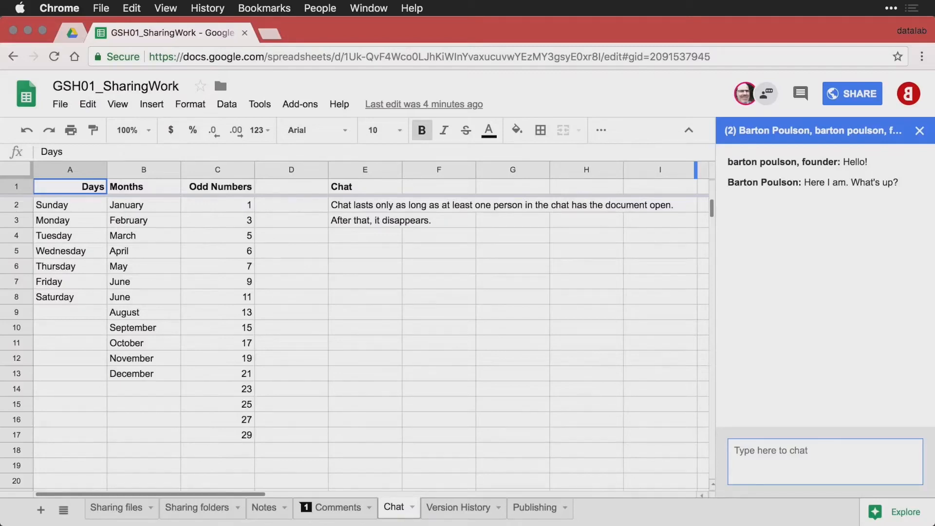
key("super+grave")
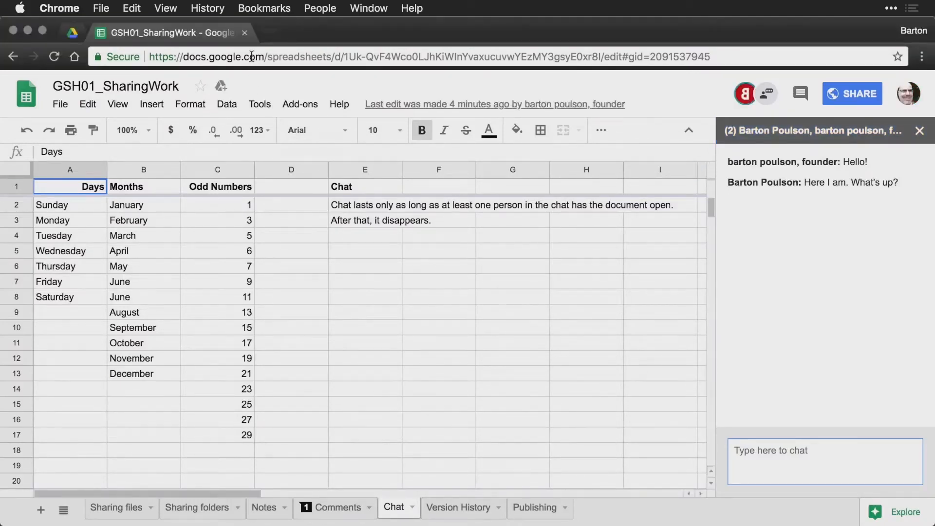
left_click(245, 32)
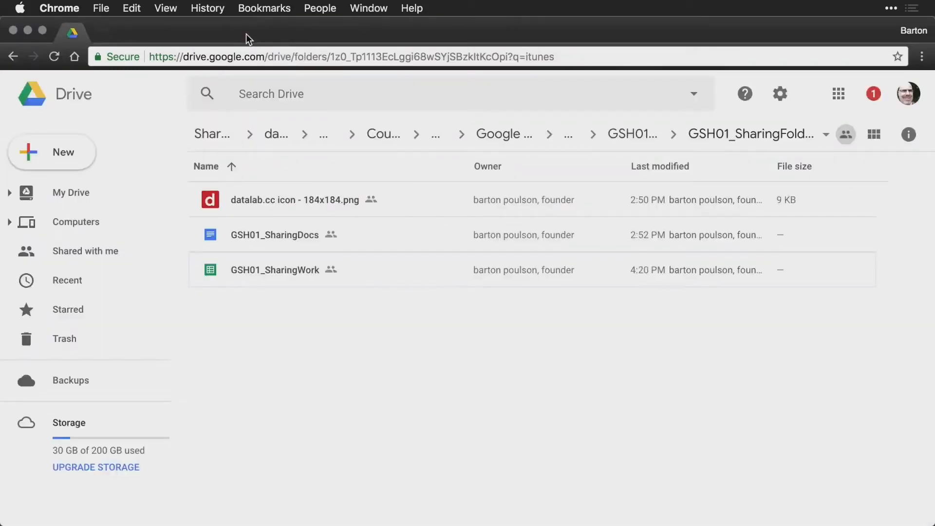
key("super+grave")
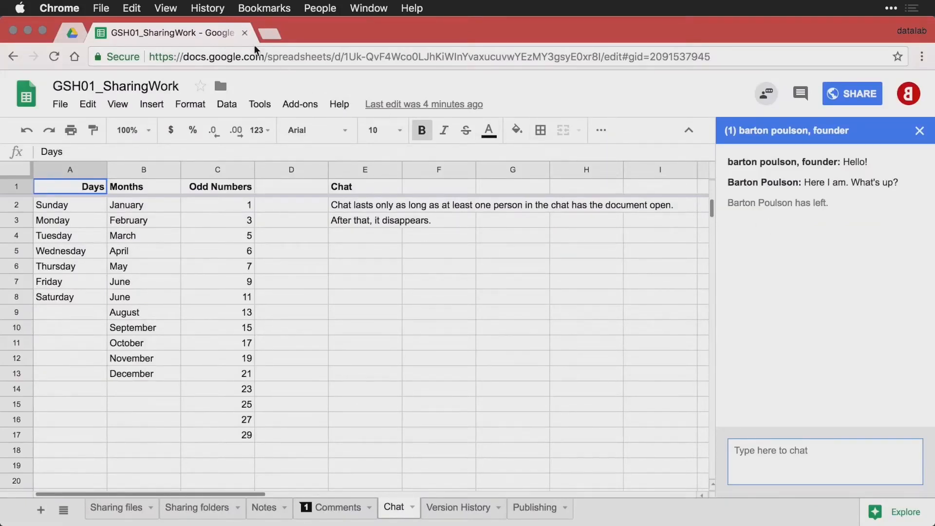
Close the SharingWork spreadsheet tab and reopen it with Cmd+Shift+T.
left_click(244, 33)
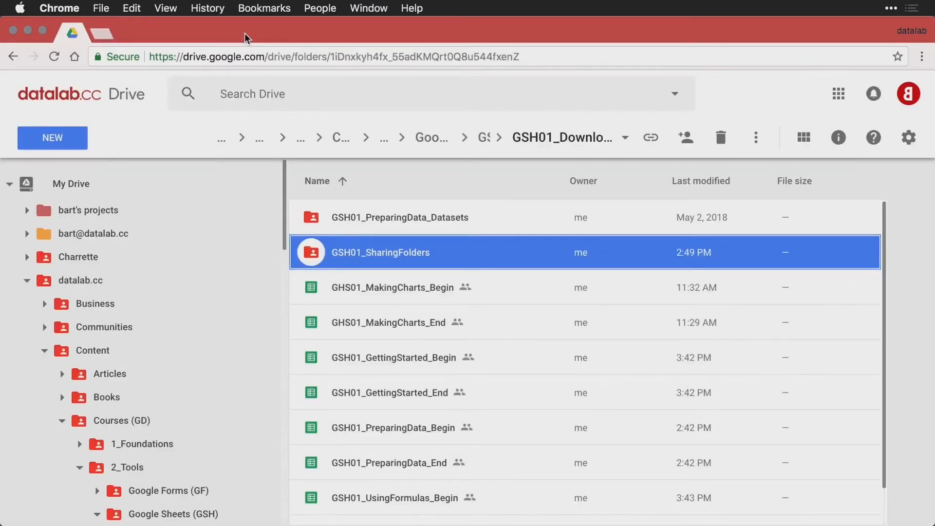
key("super+shift+t")
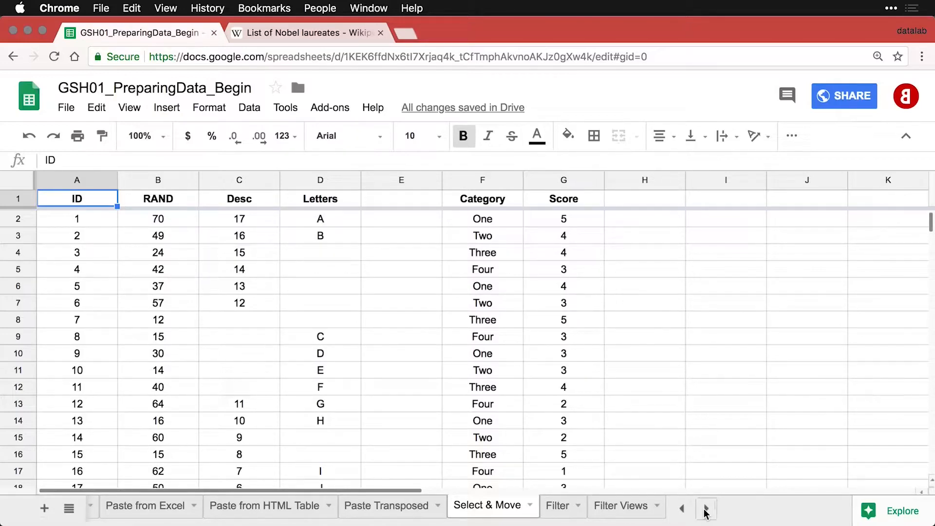
left_click(239, 276)
left_click(147, 241)
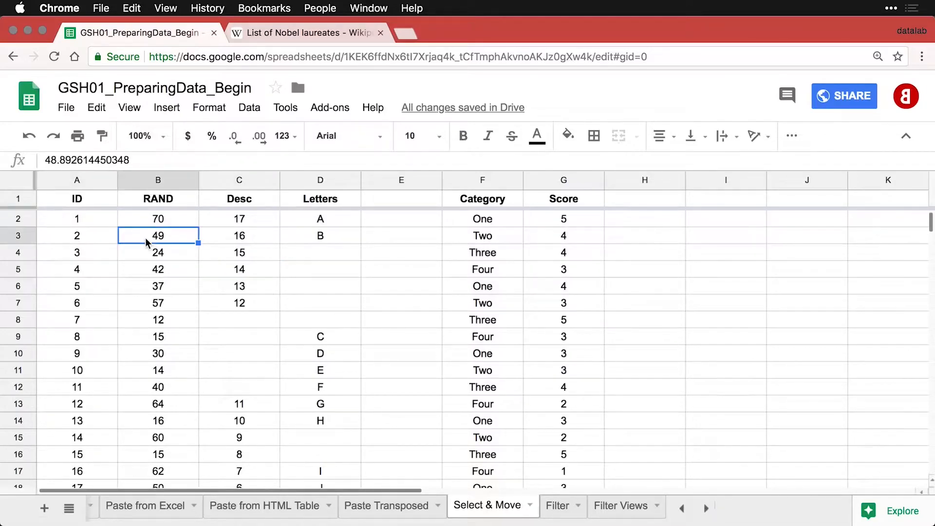
key("Down")
key("Right")
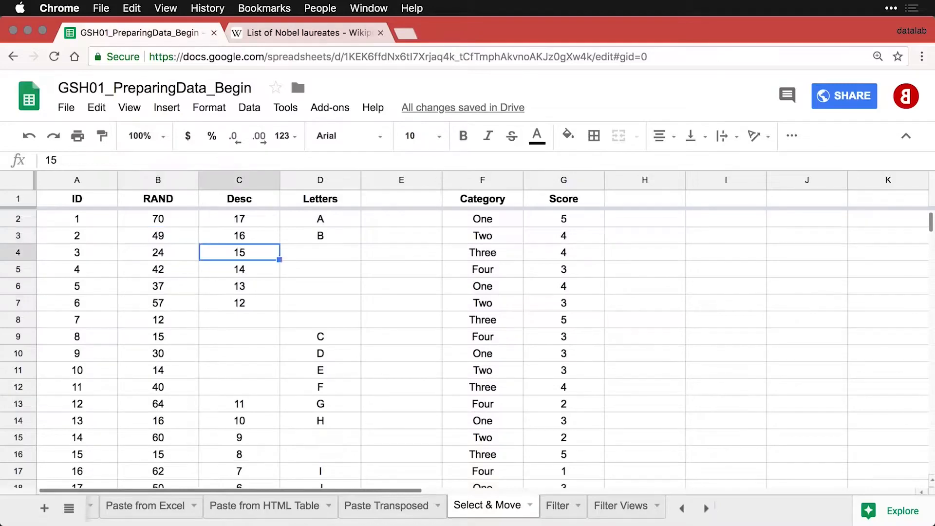
key("Down")
key("Down")
key("Left")
key("Left")
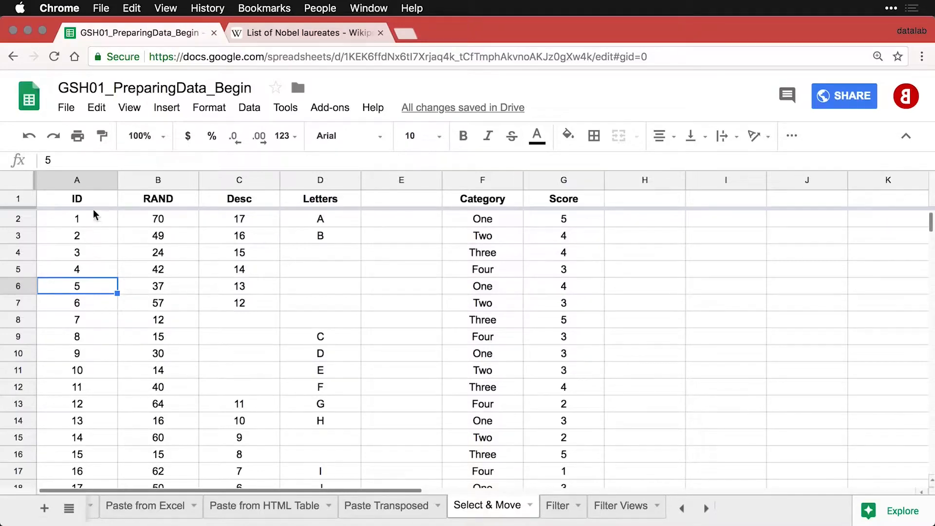
left_click(80, 183)
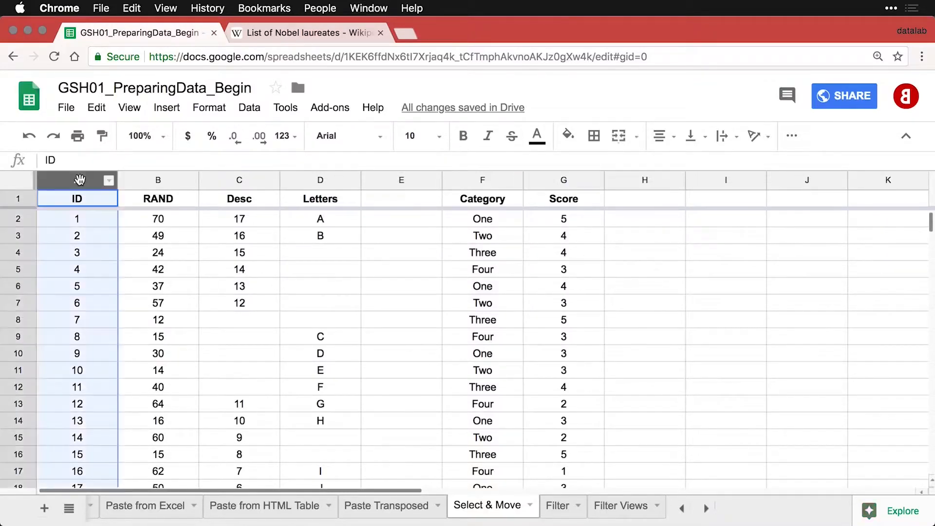
left_click(166, 180)
left_click(242, 181)
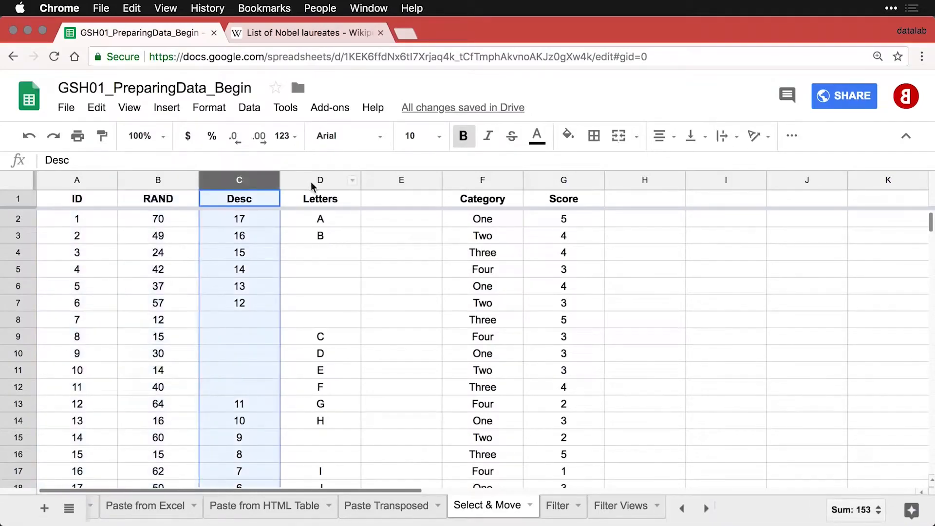
left_click_drag(319, 183, 159, 183)
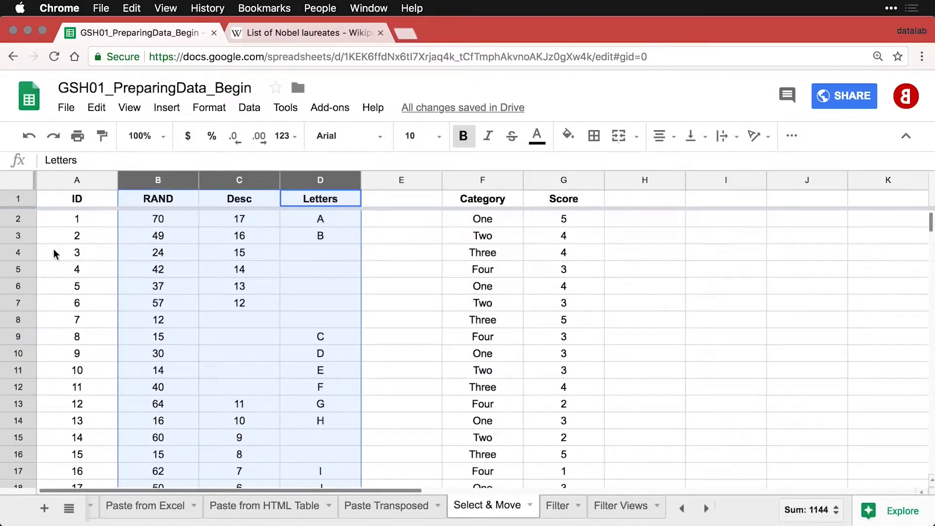
left_click(22, 252)
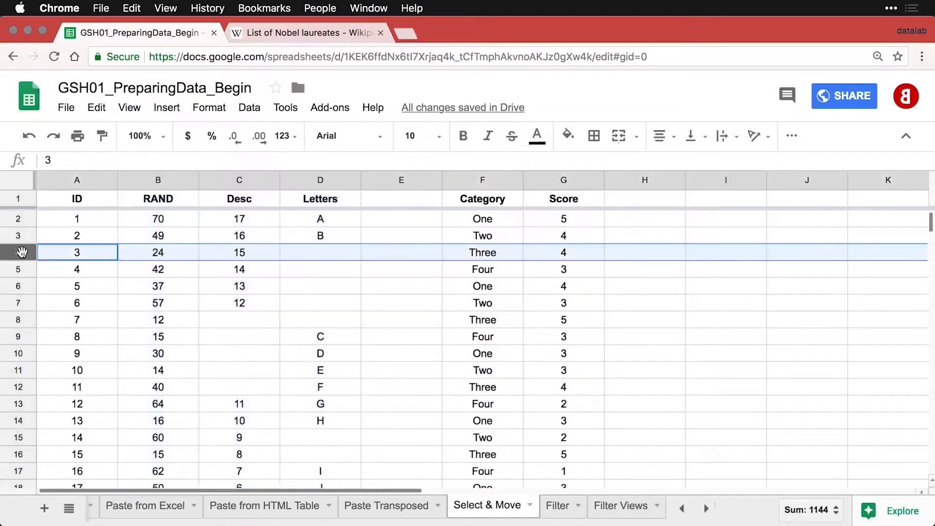
left_click(20, 304)
left_click_drag(19, 252, 17, 352)
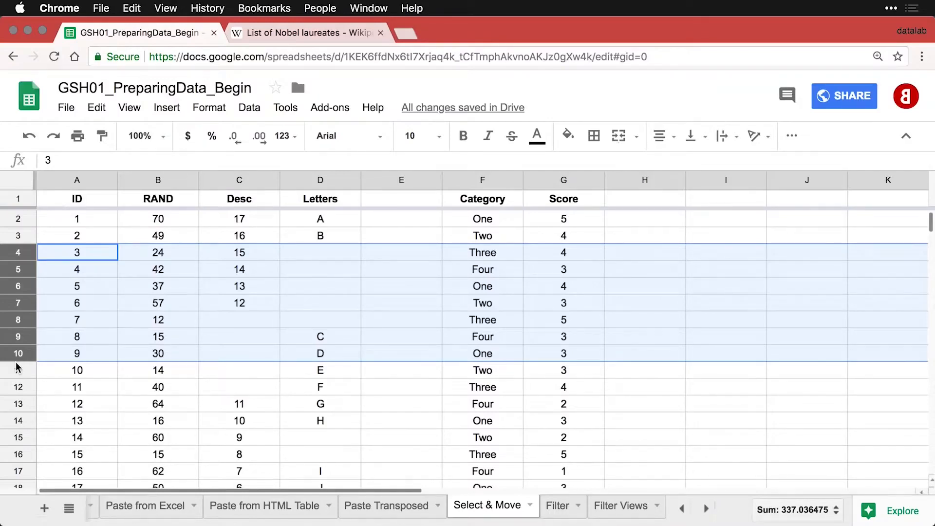
left_click(19, 185)
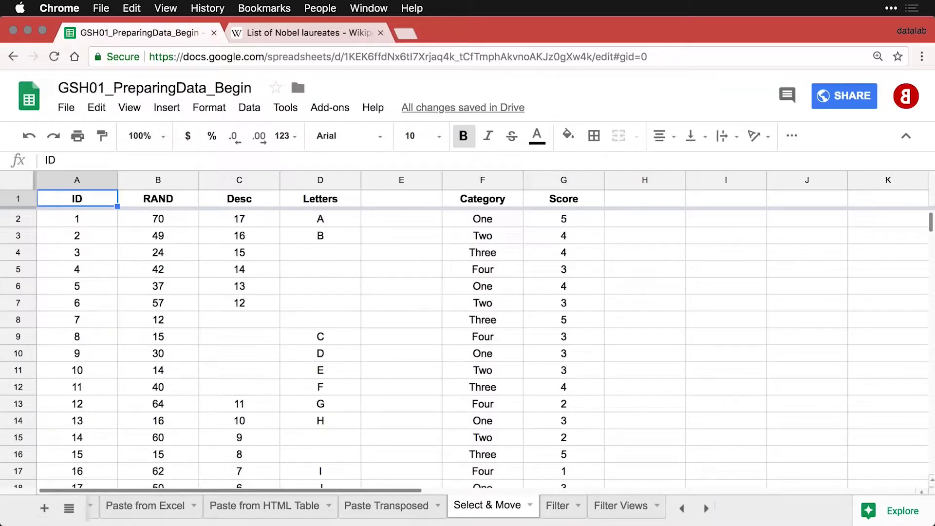
Go full screen with menus hidden, then select the ID column's data block A1:A21.
key("ctrl+super+f")
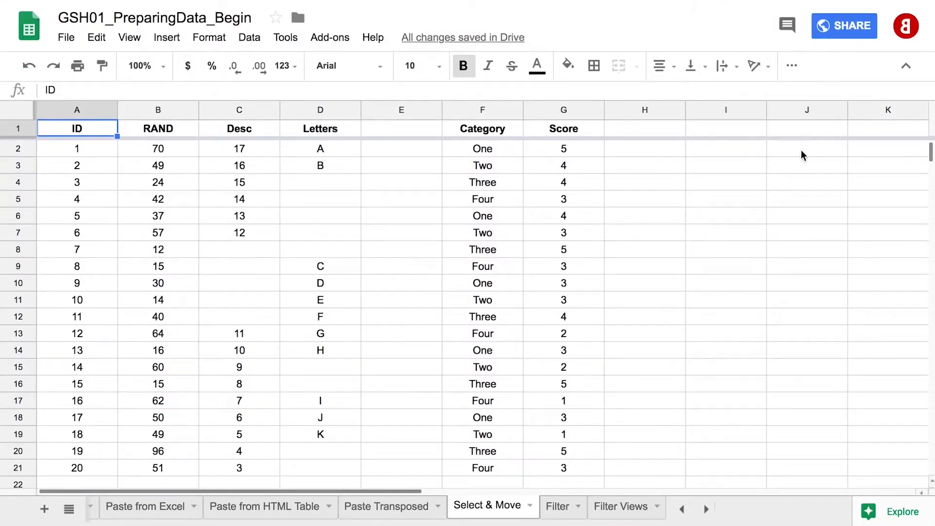
left_click(905, 66)
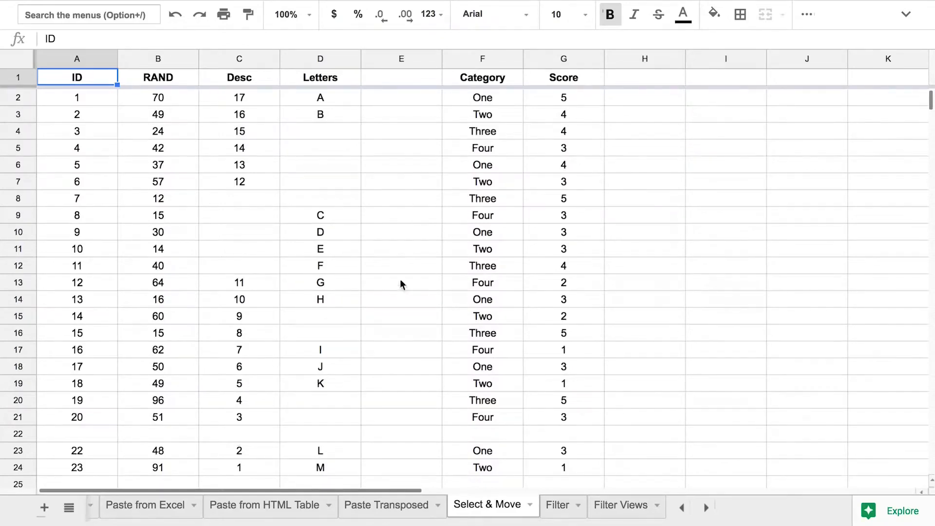
left_click(16, 437)
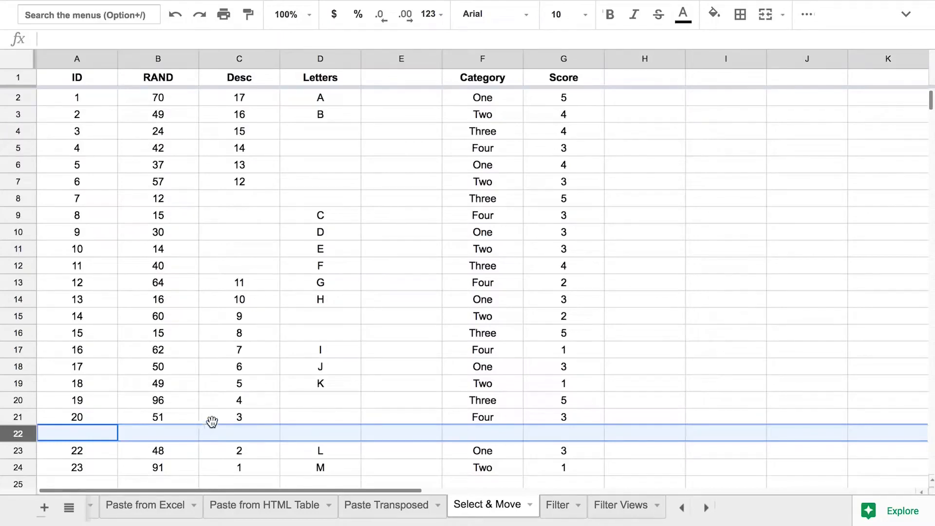
left_click(236, 412)
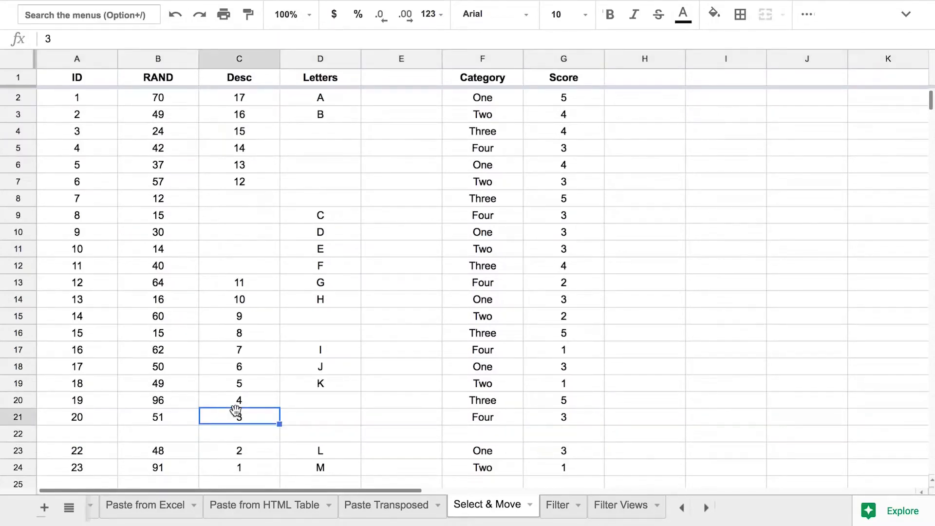
left_click(81, 169)
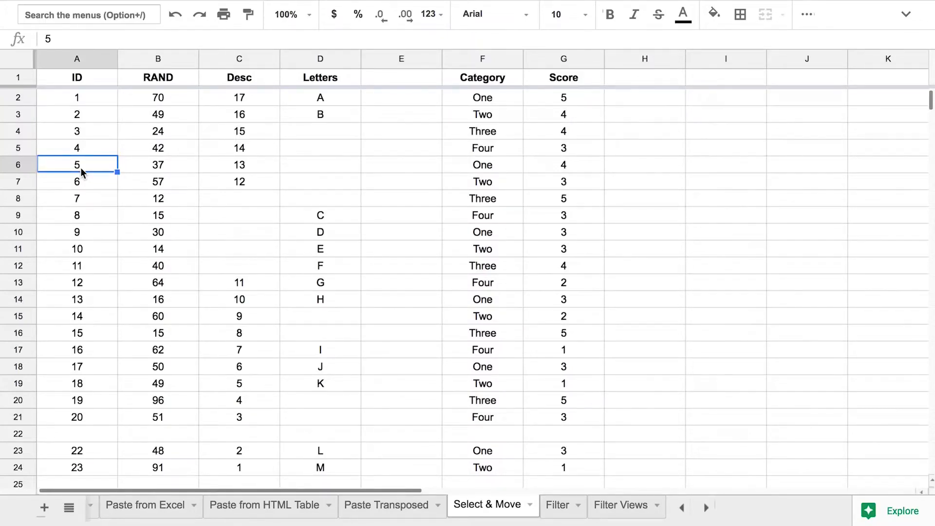
key("ctrl+space")
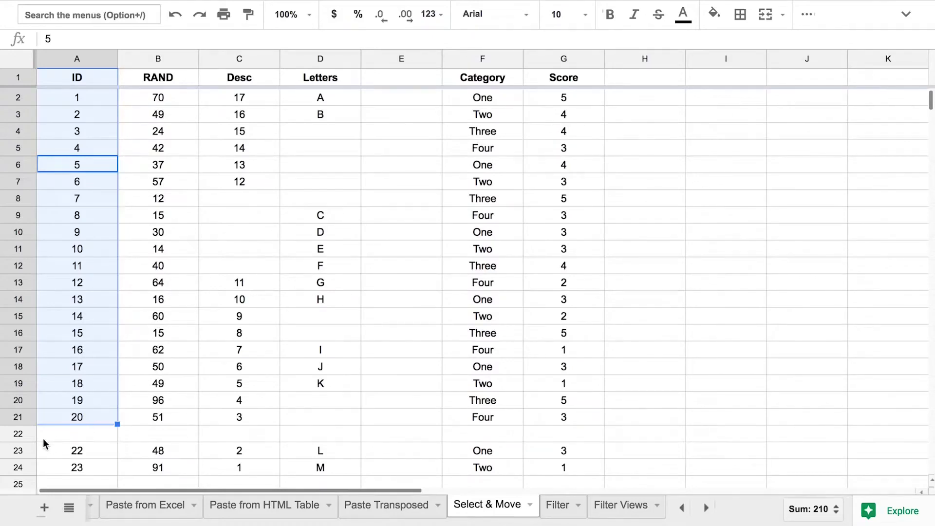
Enter an X marker in empty cell E22 and an X heading in E1.
left_click(20, 433)
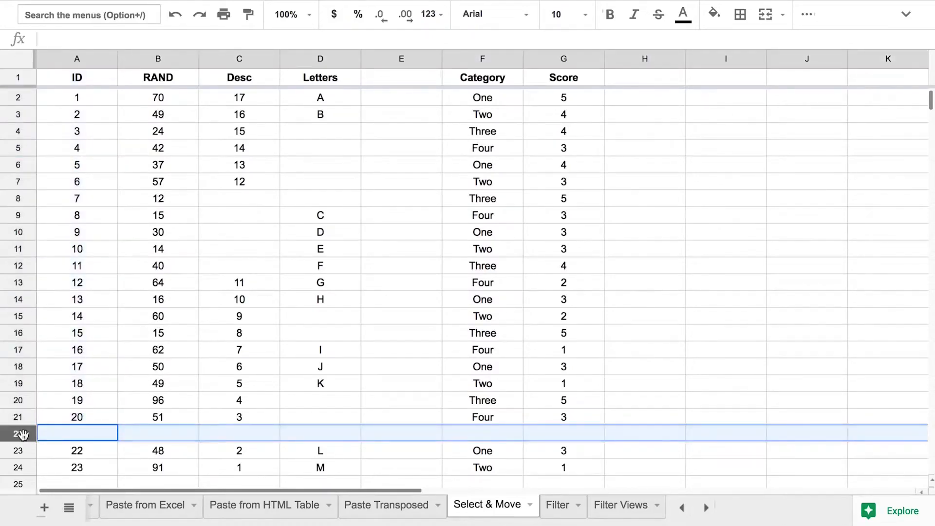
left_click(404, 433)
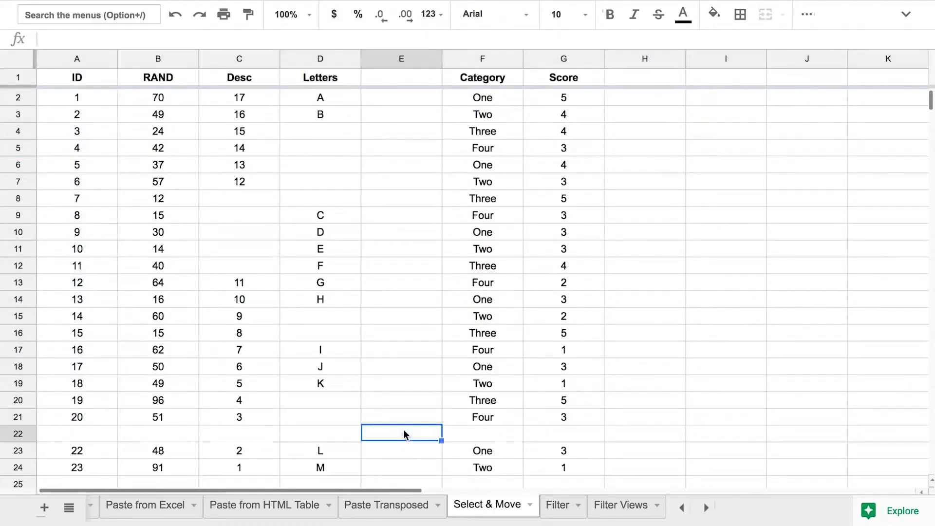
type("X")
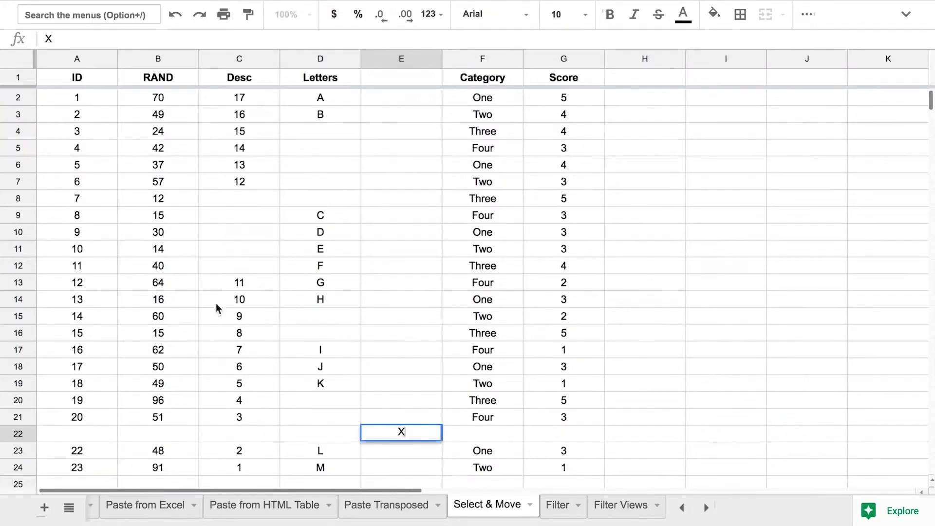
left_click(98, 271)
key("ctrl+space")
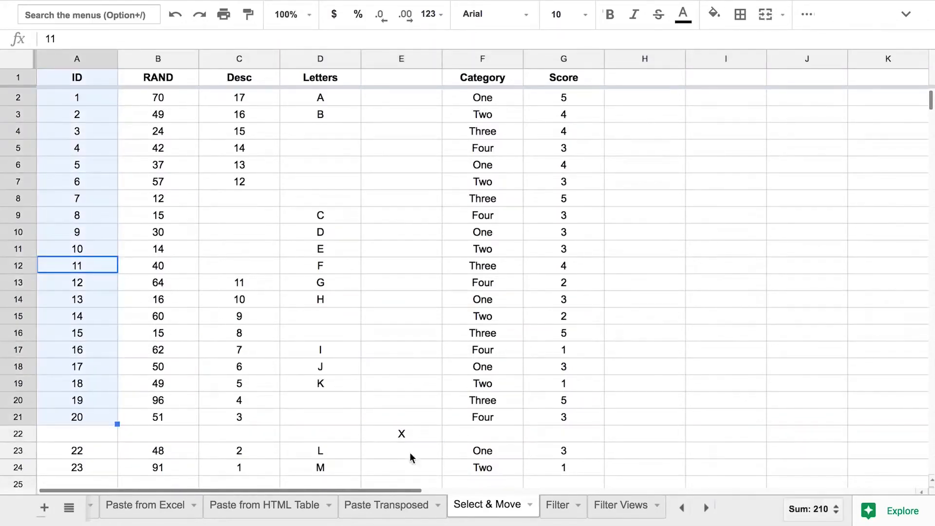
left_click(424, 428)
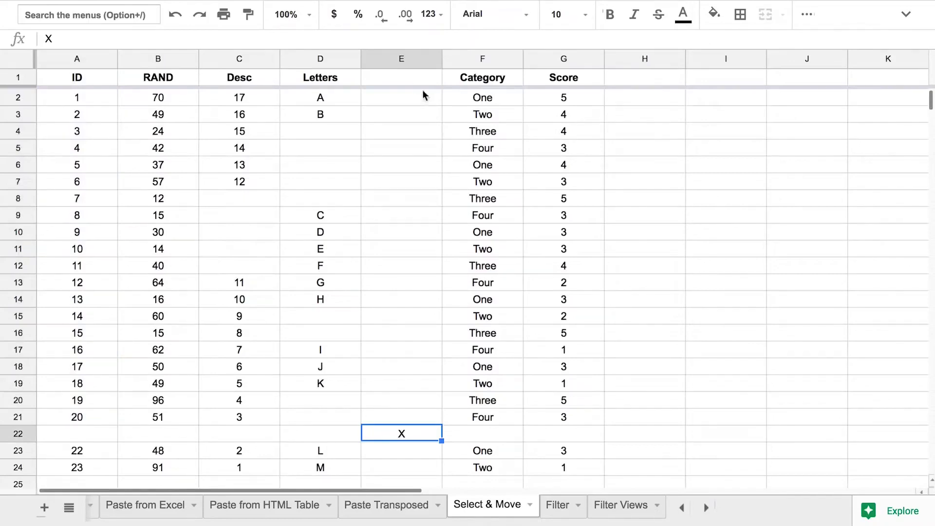
left_click(410, 76)
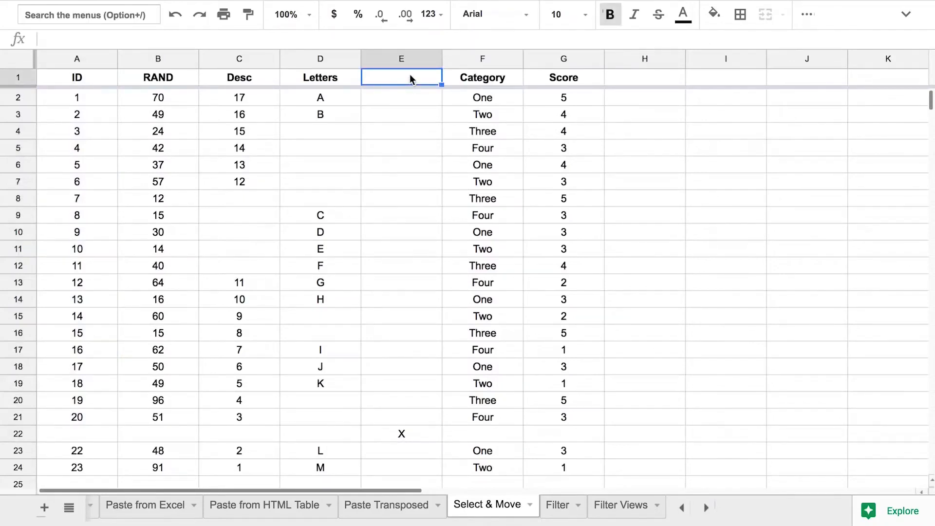
type("X")
key("Return")
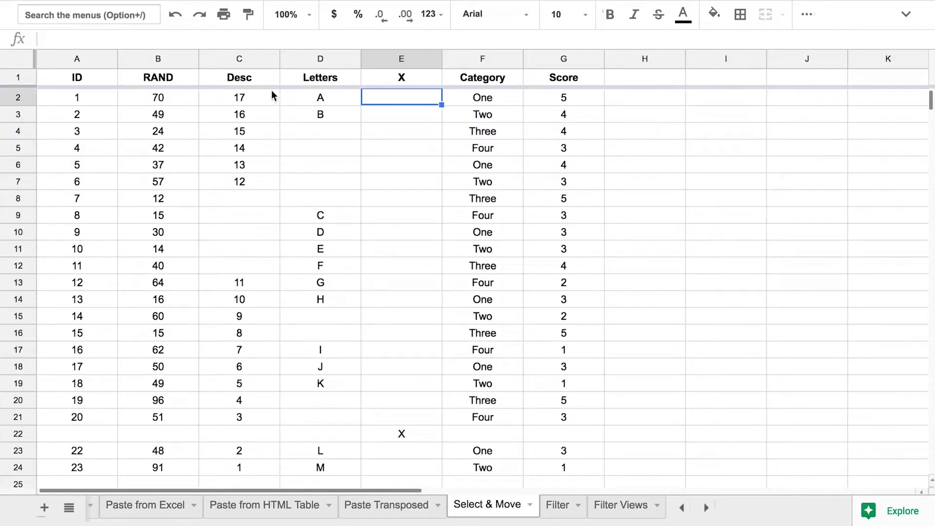
Select the ID and RAND column data blocks, extending across neighbouring columns with Shift+arrows.
left_click(94, 155)
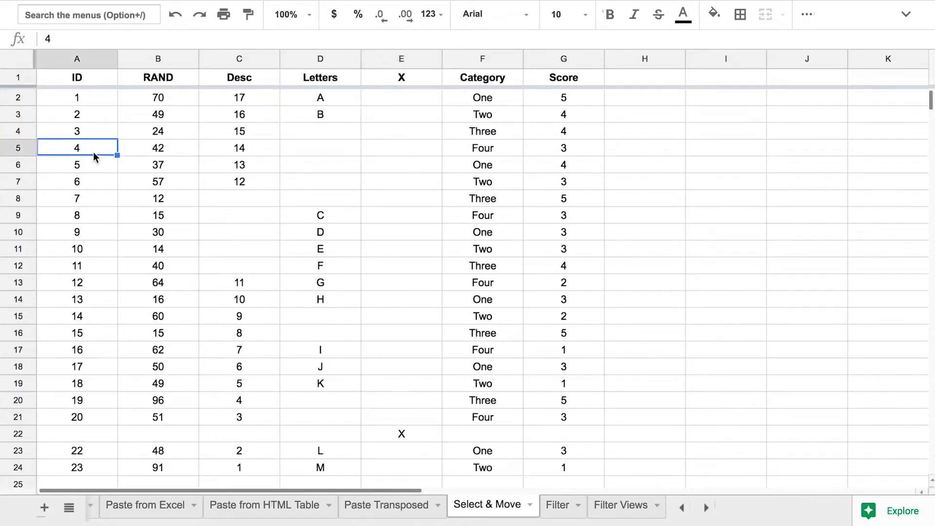
key("ctrl+space")
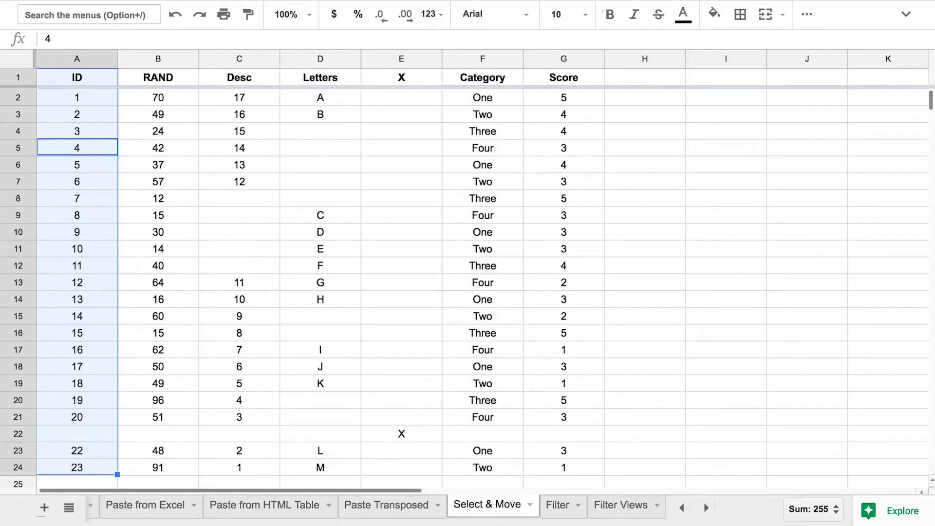
key("Right")
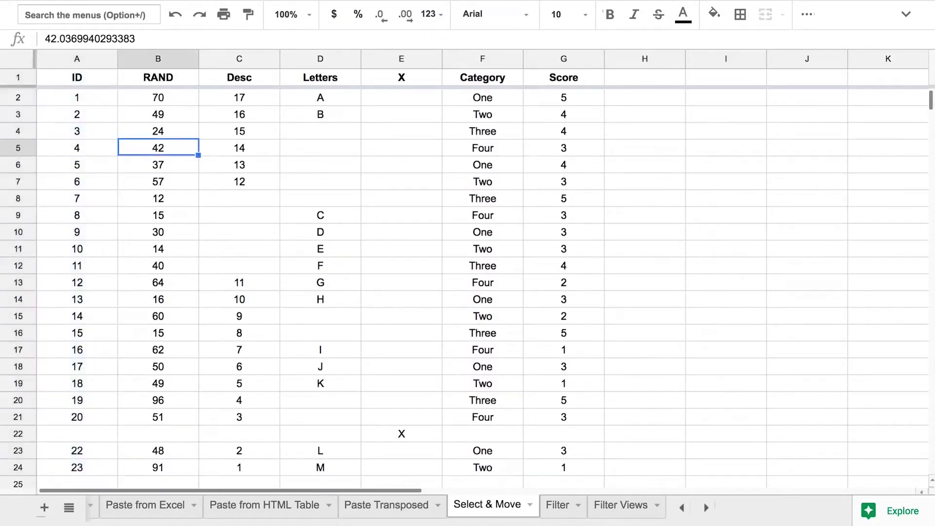
key("ctrl+space")
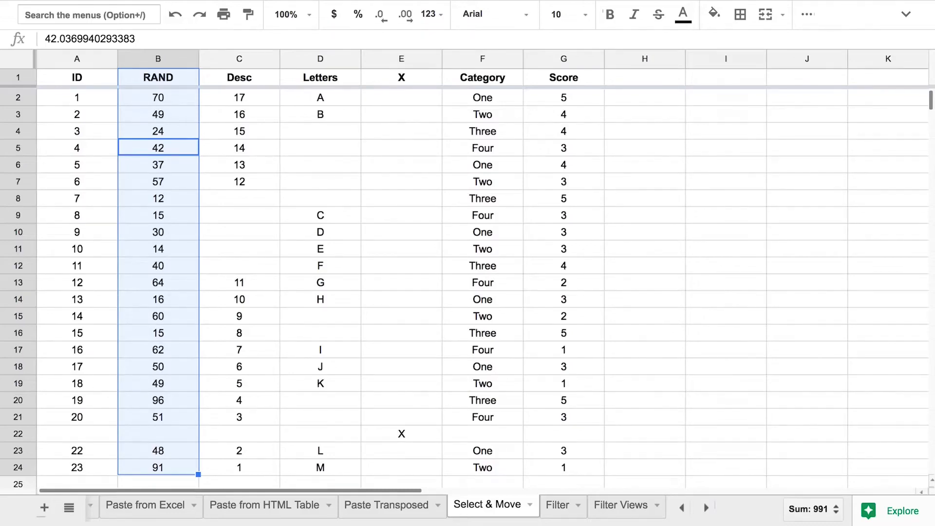
key("shift+Right")
key("shift+Left")
key("shift+Left")
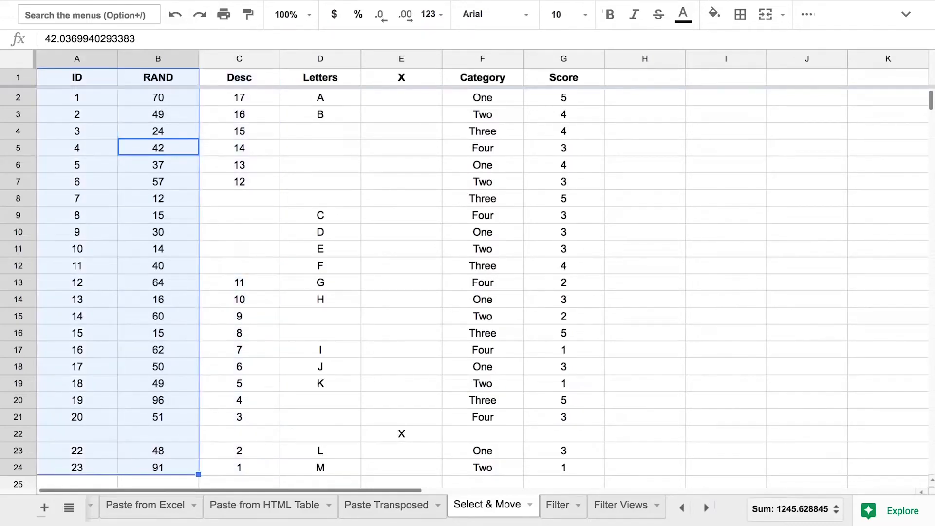
key("shift+Right")
key("shift+Right")
key("shift+Right")
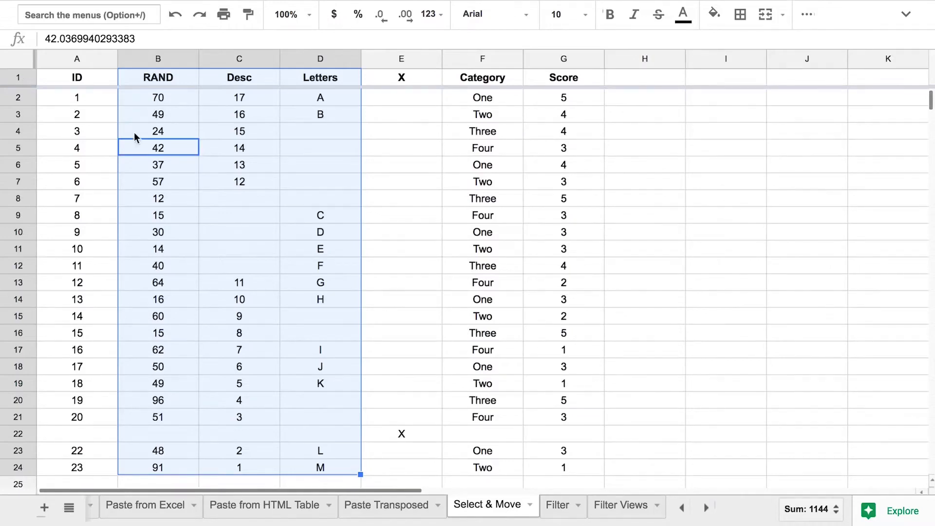
Select row 5 across the table and extend the row selection up and down.
left_click(100, 143)
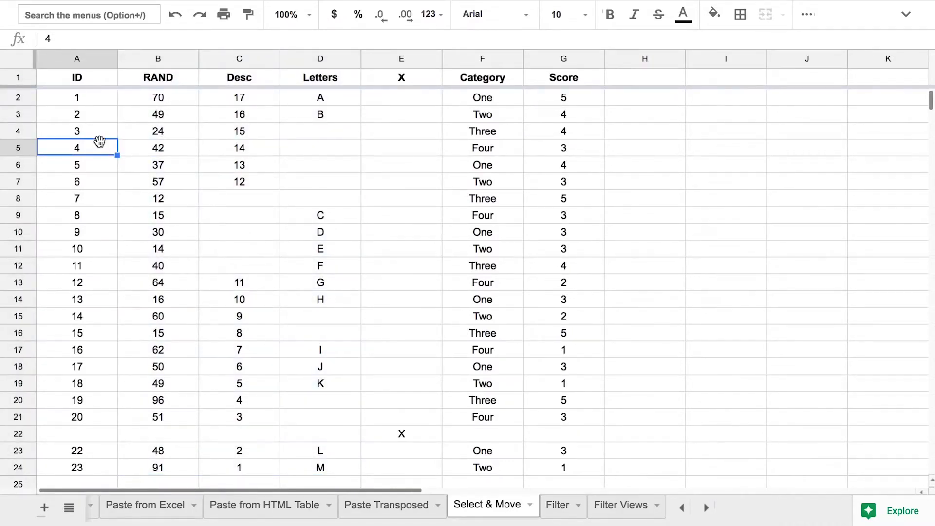
key("shift+space")
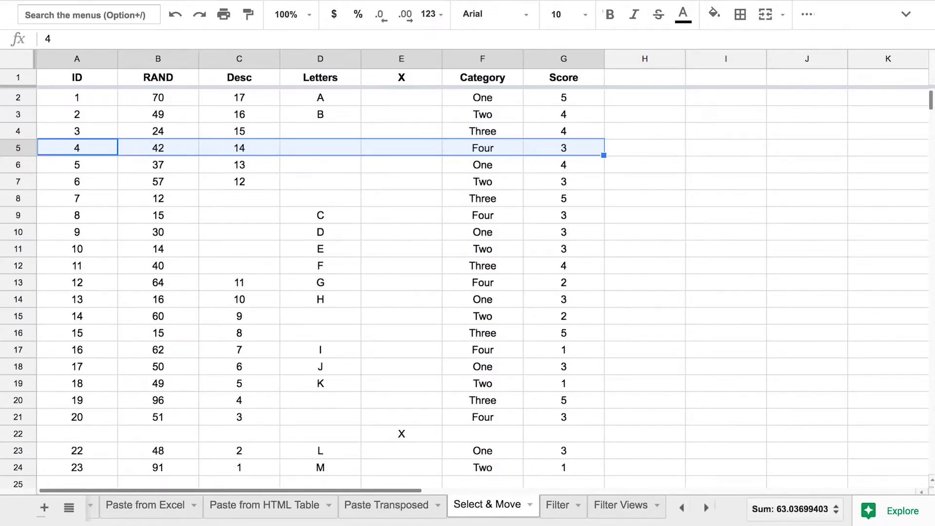
key("shift+Down")
key("shift+Down")
key("shift+Down")
key("shift+Up")
key("shift+Up")
key("shift+Up")
key("shift+Up")
key("shift+Up")
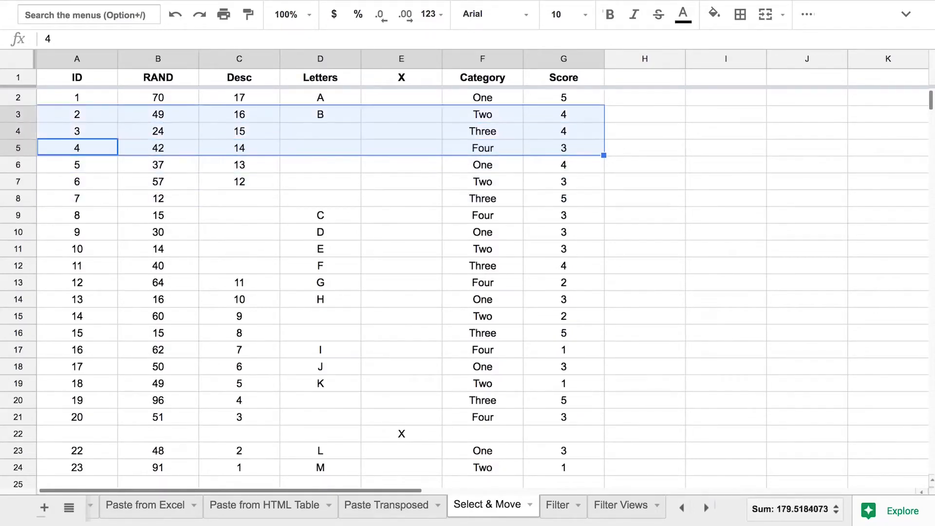
key("shift+Up")
key("shift+Down")
left_click(569, 58)
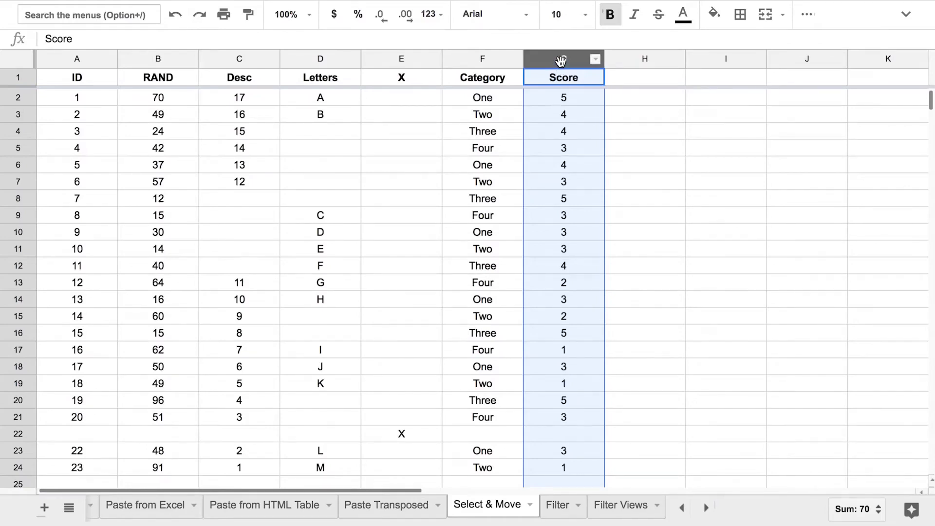
left_click_drag(561, 60, 503, 59)
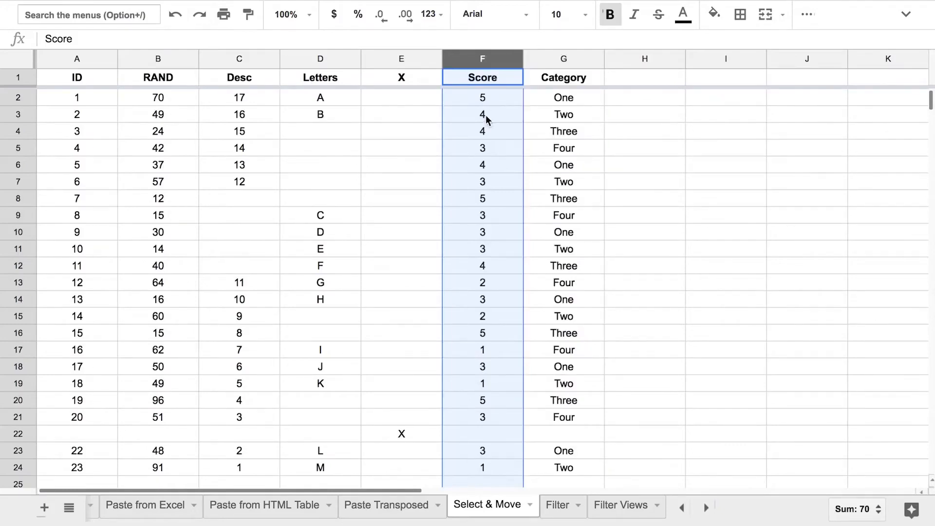
key("super+z")
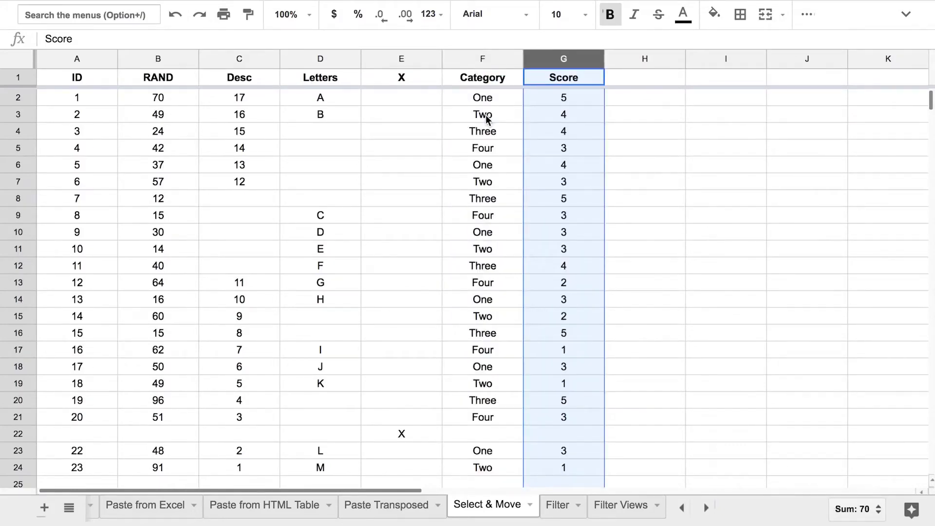
left_click(17, 96)
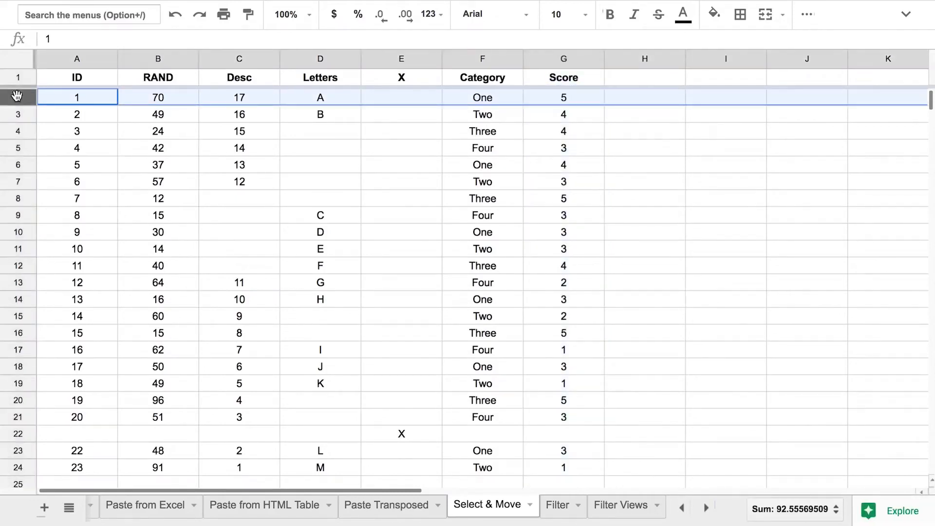
left_click_drag(17, 96, 14, 349)
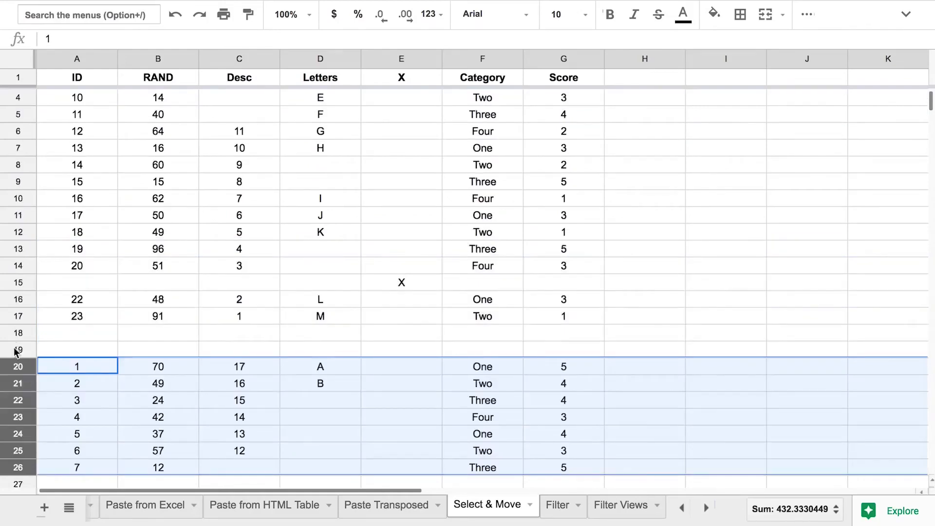
left_click(130, 321)
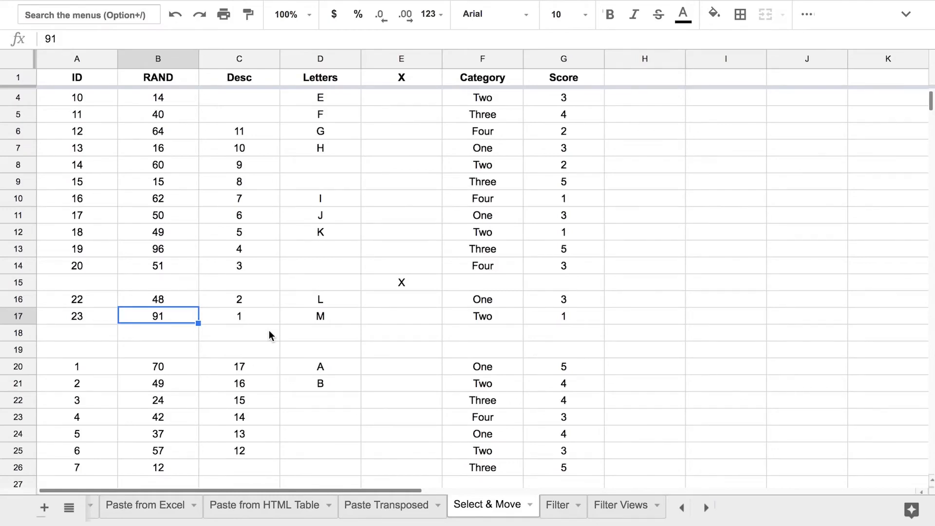
key("super+z")
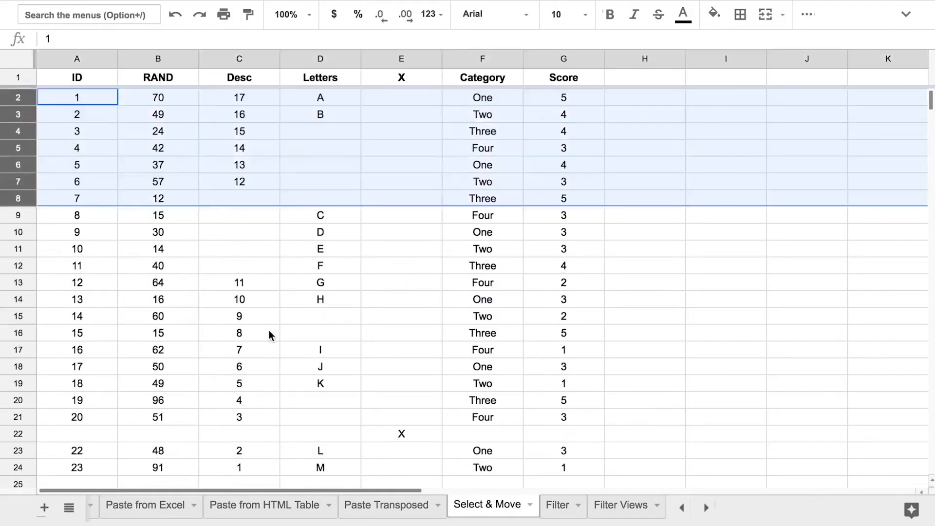
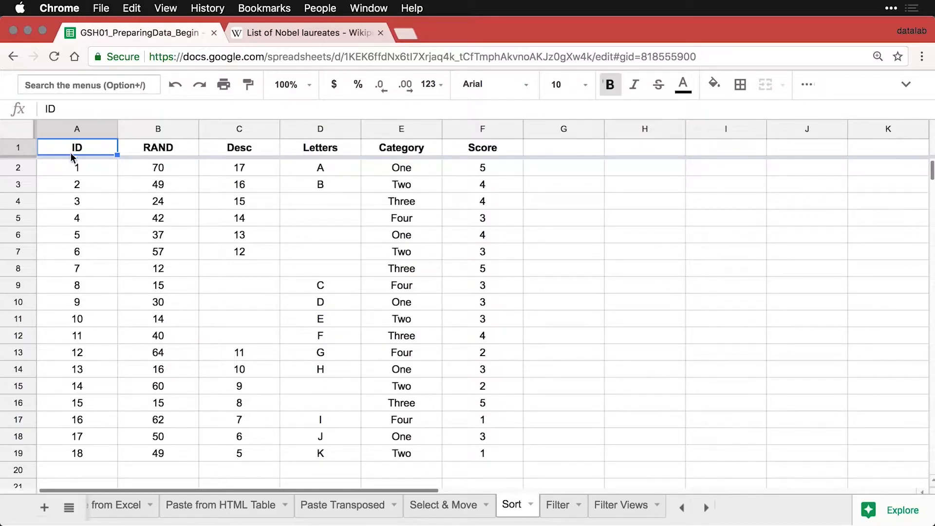
Sort the Sort sheet by the RAND column from largest to smallest (Z → A).
left_click(83, 171)
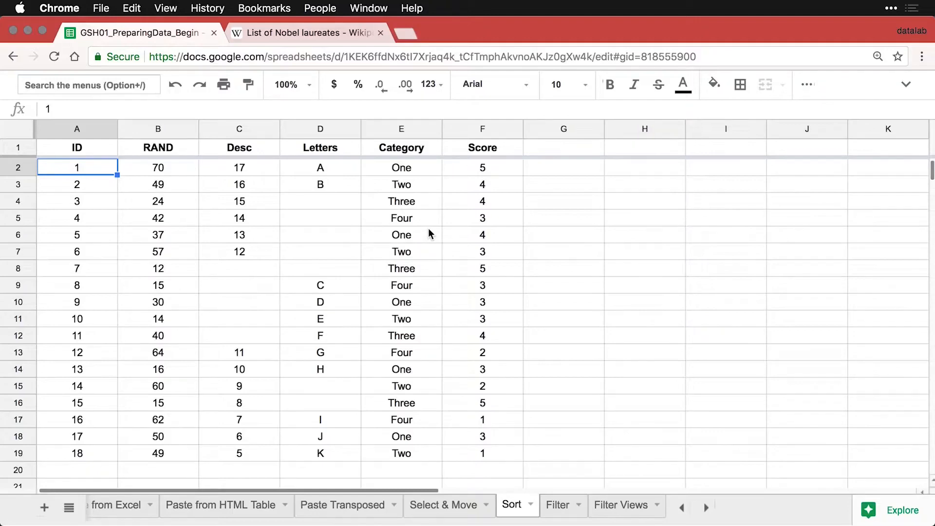
mouse_move(191, 133)
left_click(189, 130)
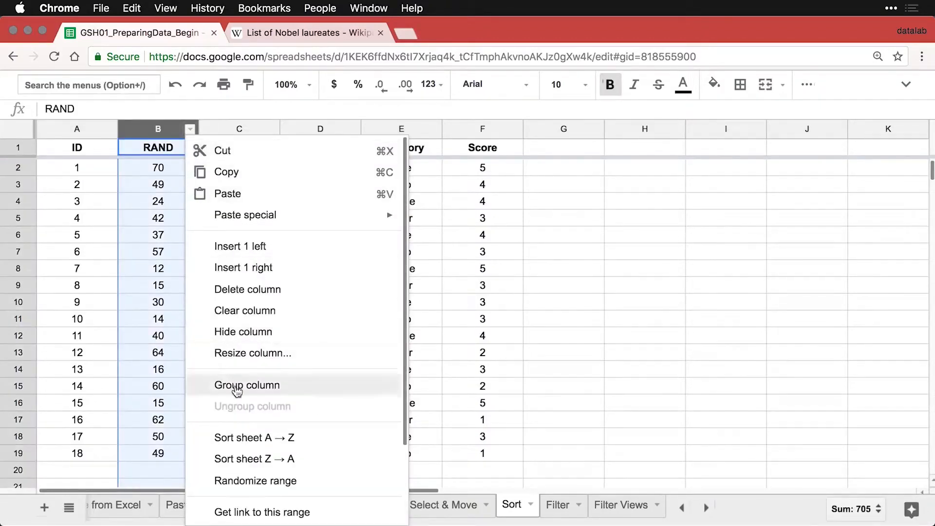
left_click(319, 459)
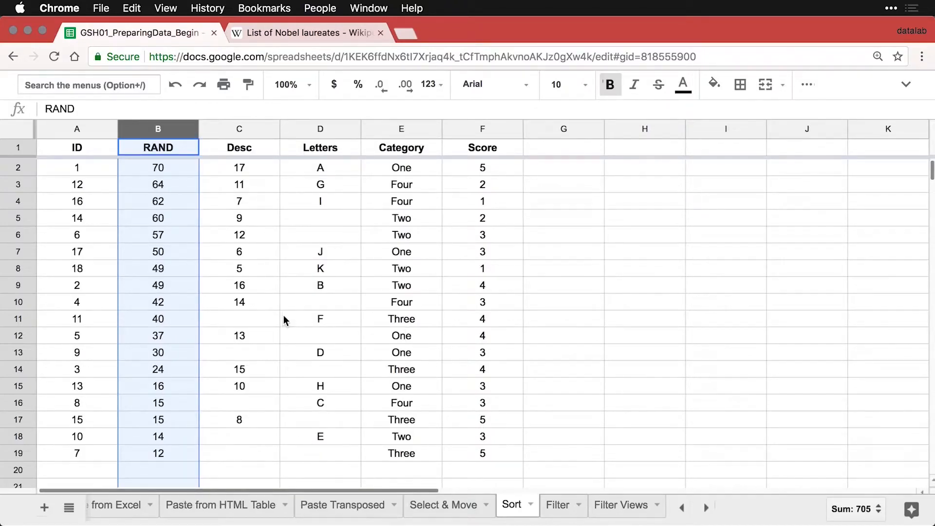
left_click(81, 169)
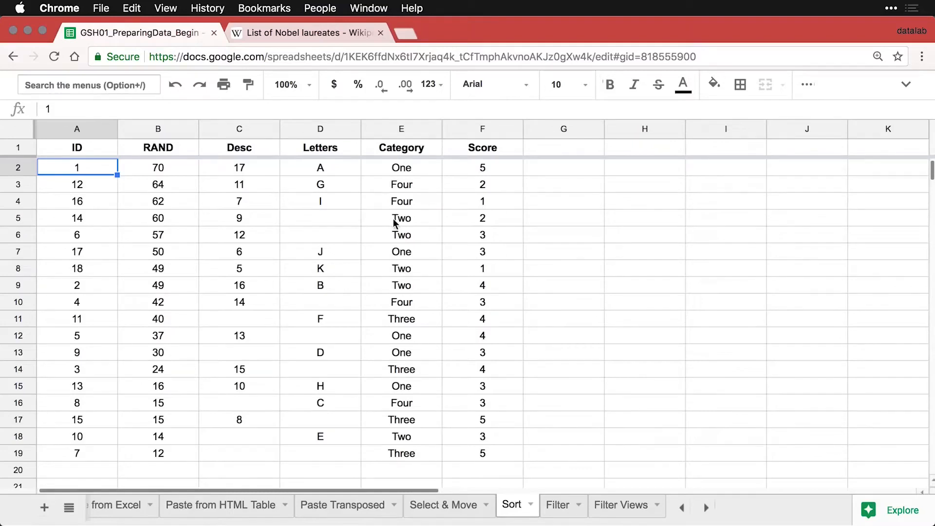
Sort by Category A → Z, then Score A → Z, then Category A → Z again.
left_click(433, 129)
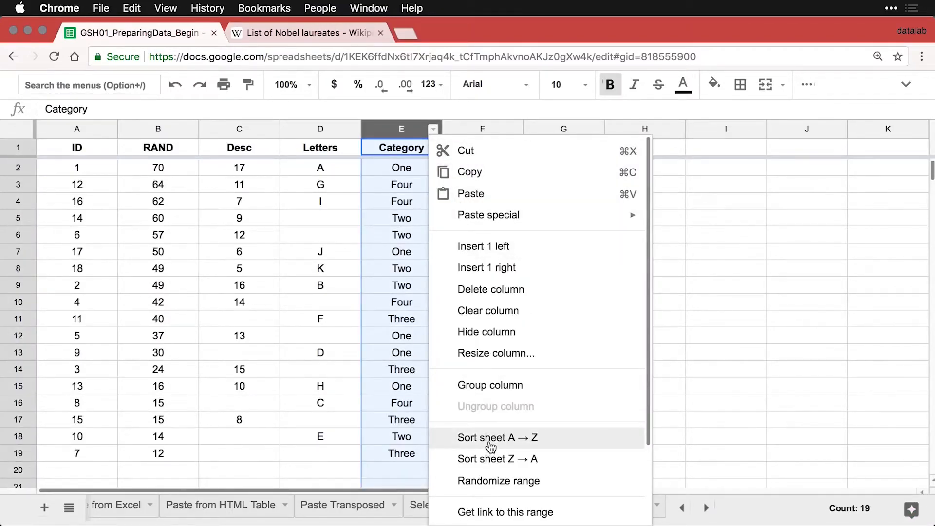
left_click(489, 442)
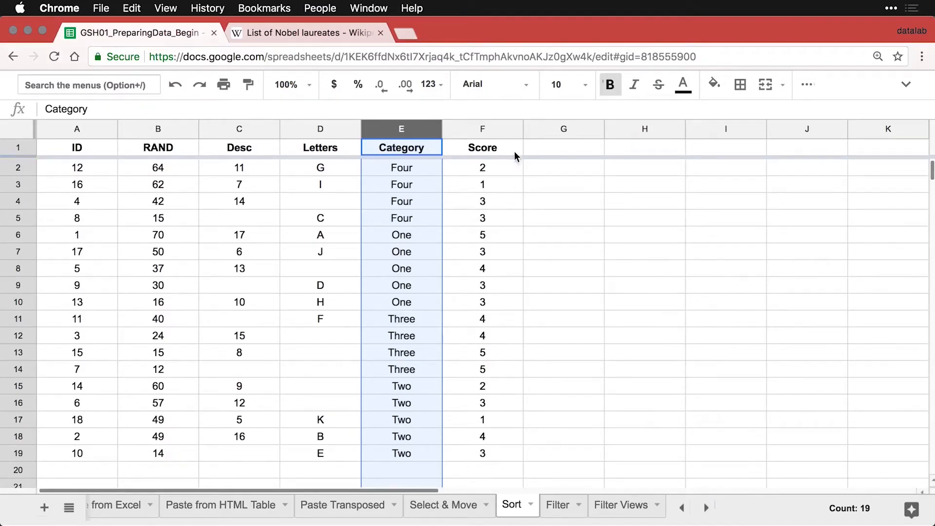
left_click(515, 130)
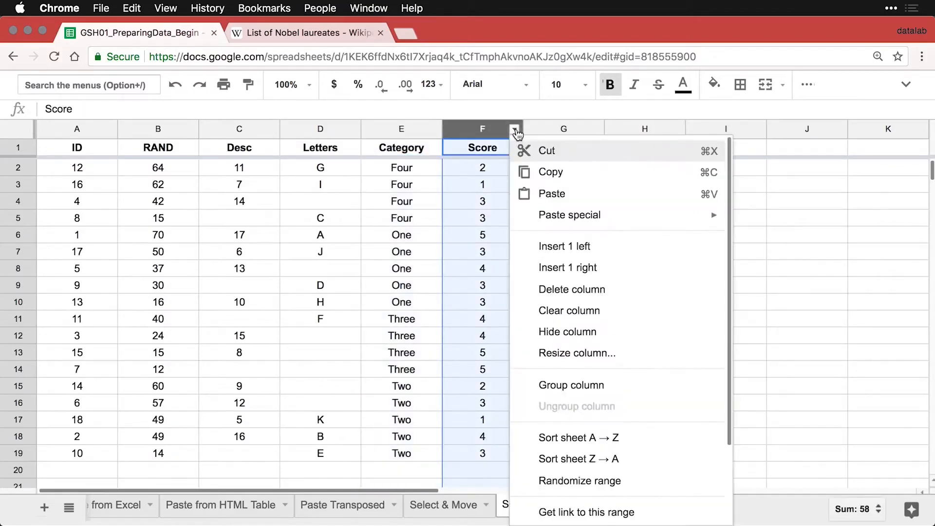
left_click(565, 438)
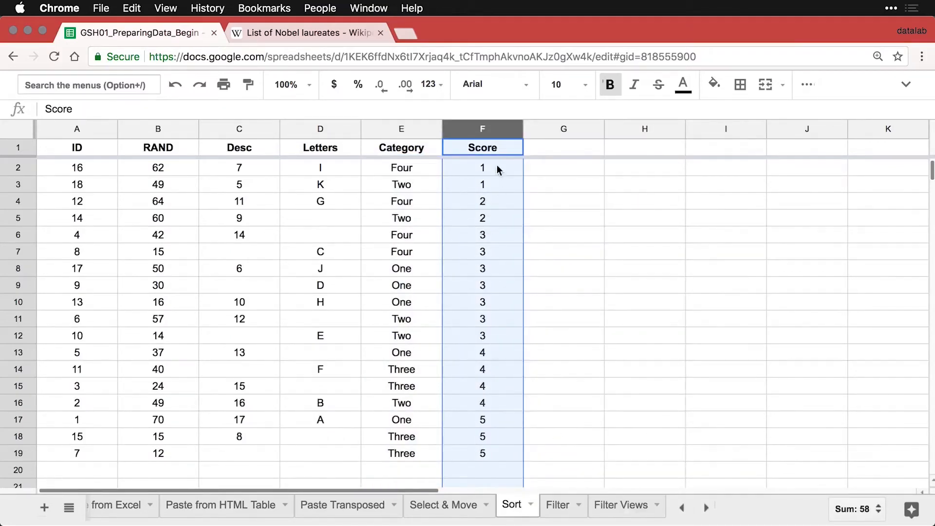
left_click(433, 129)
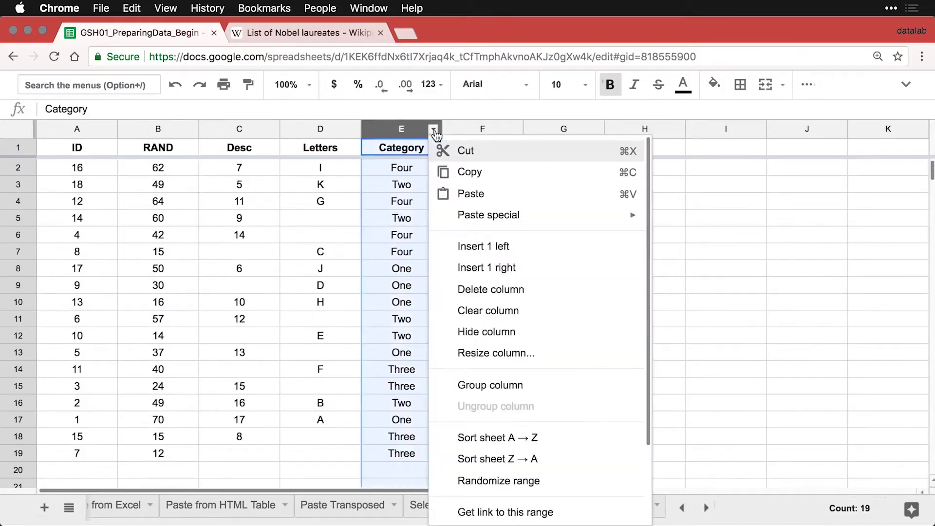
left_click(491, 439)
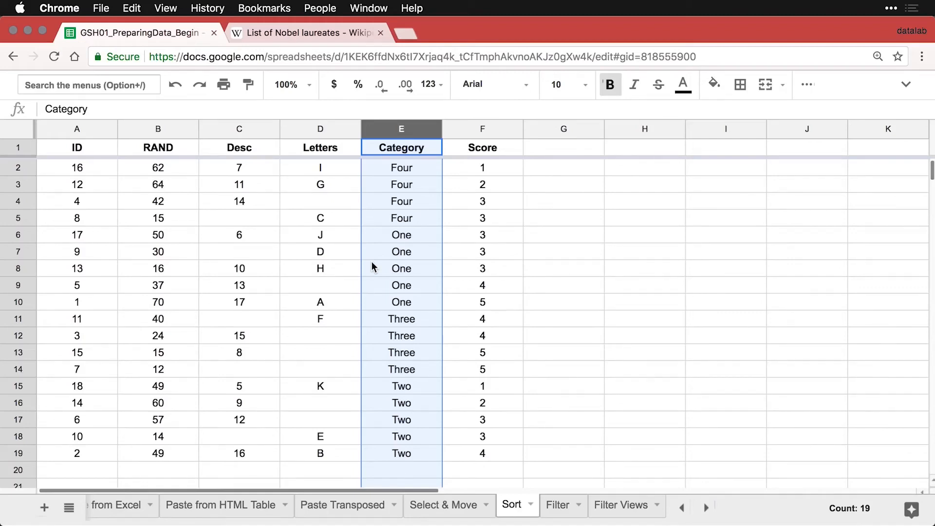
left_click(80, 173)
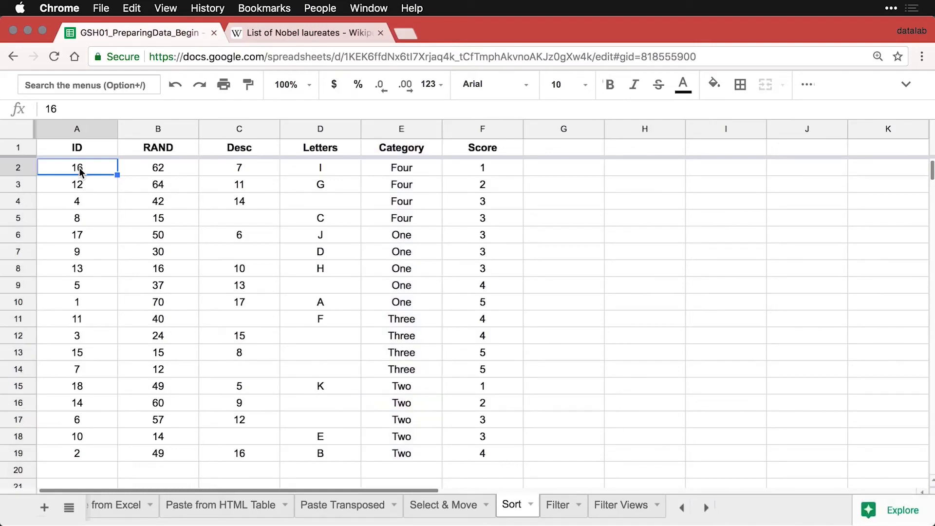
Re-sort the Sort sheet by ID ascending and switch to the Filter sheet.
left_click(109, 130)
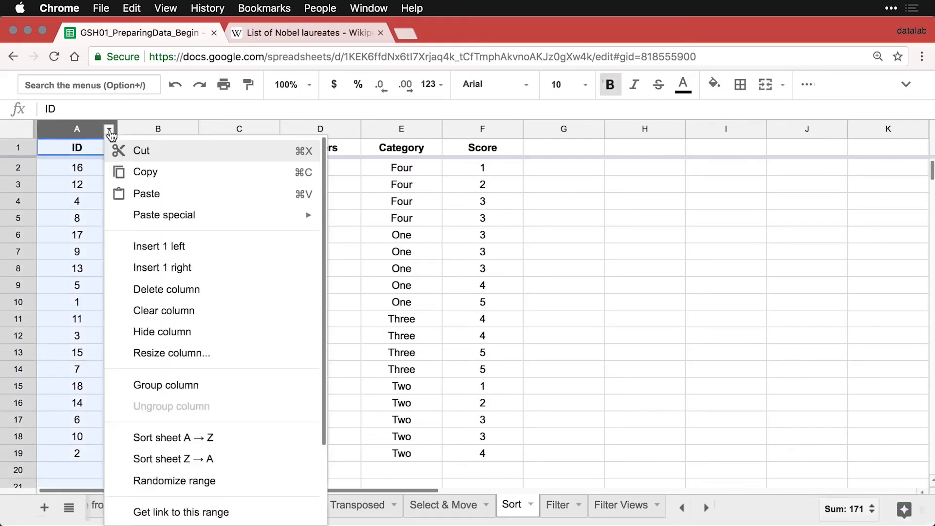
left_click(175, 438)
left_click(103, 356)
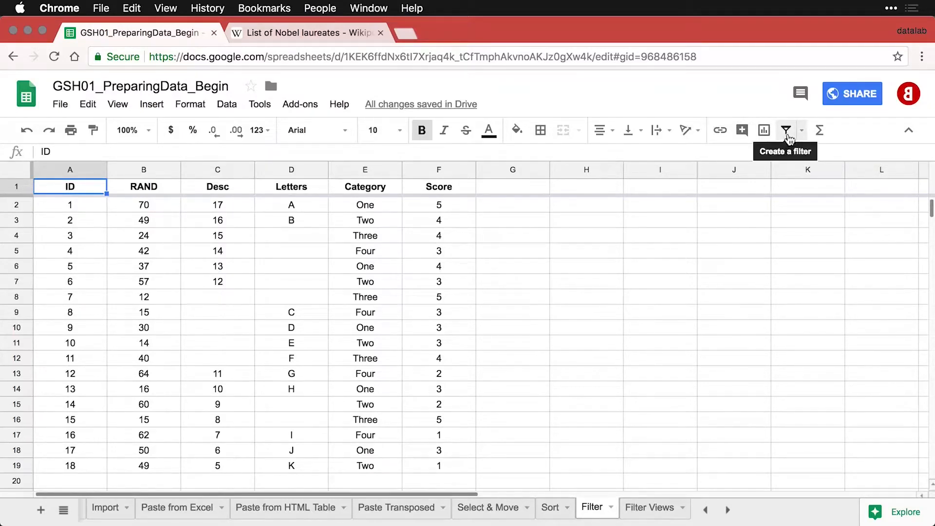
Create a filter on the table and keep only Category values One and Three.
left_click(787, 132)
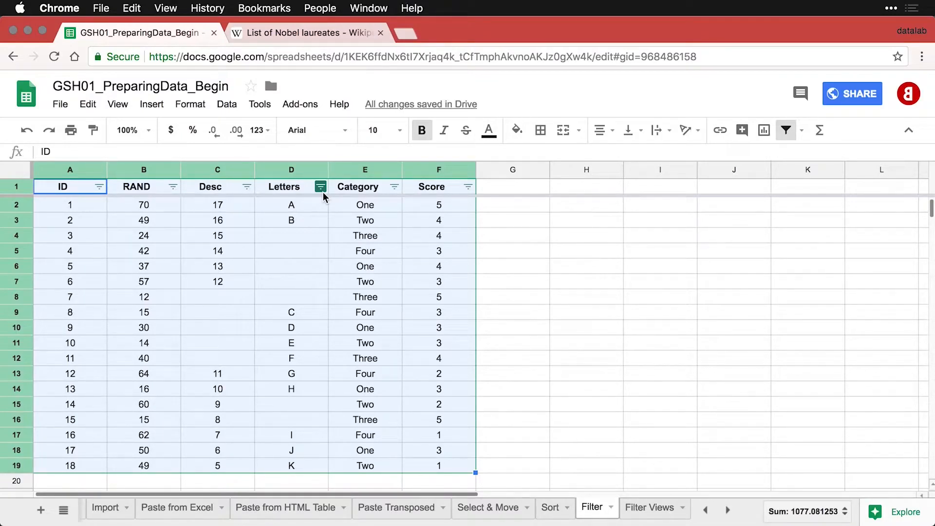
left_click(394, 187)
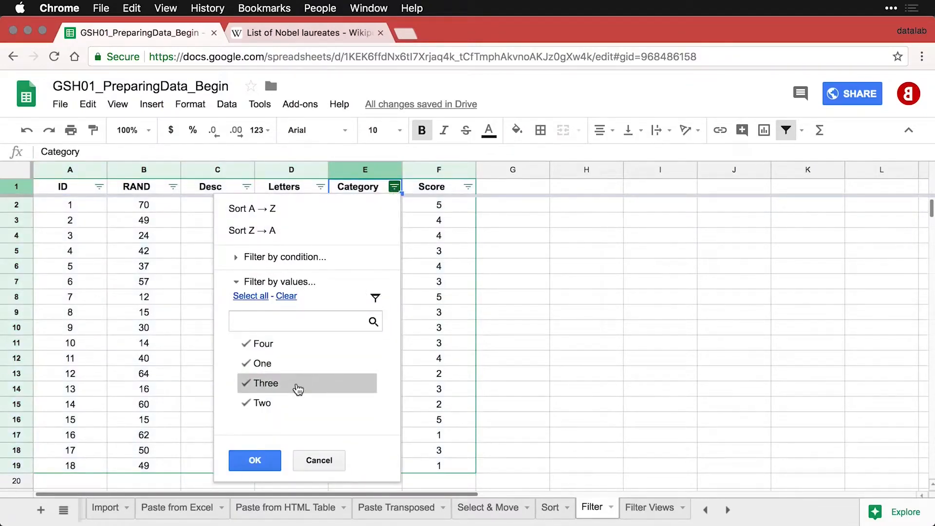
left_click(248, 347)
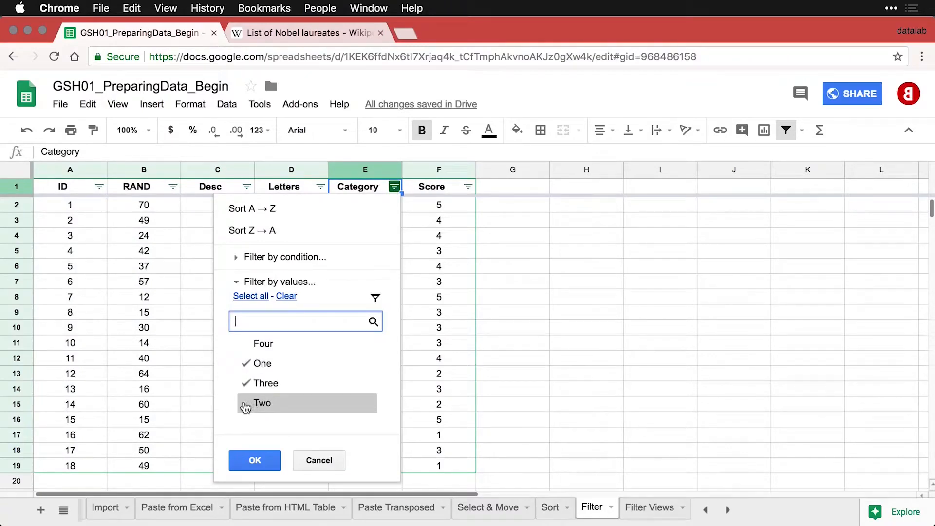
left_click(256, 297)
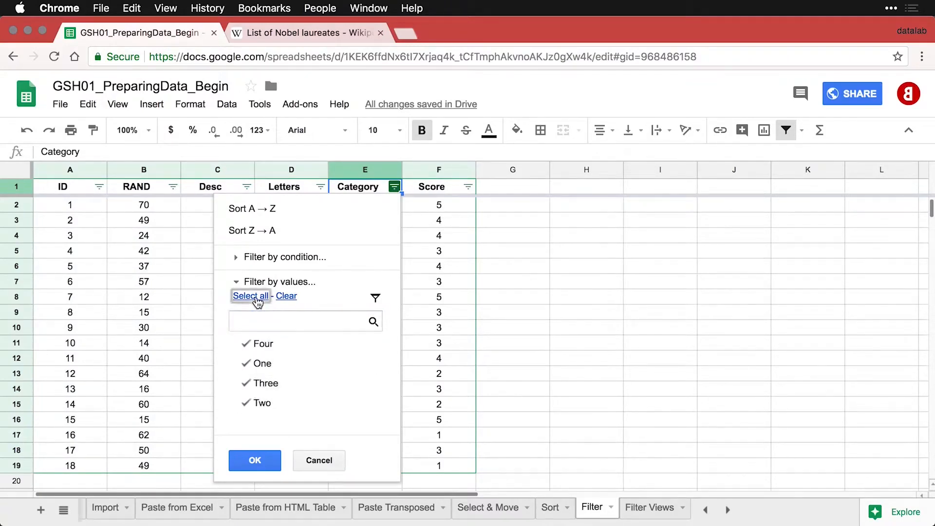
left_click(286, 296)
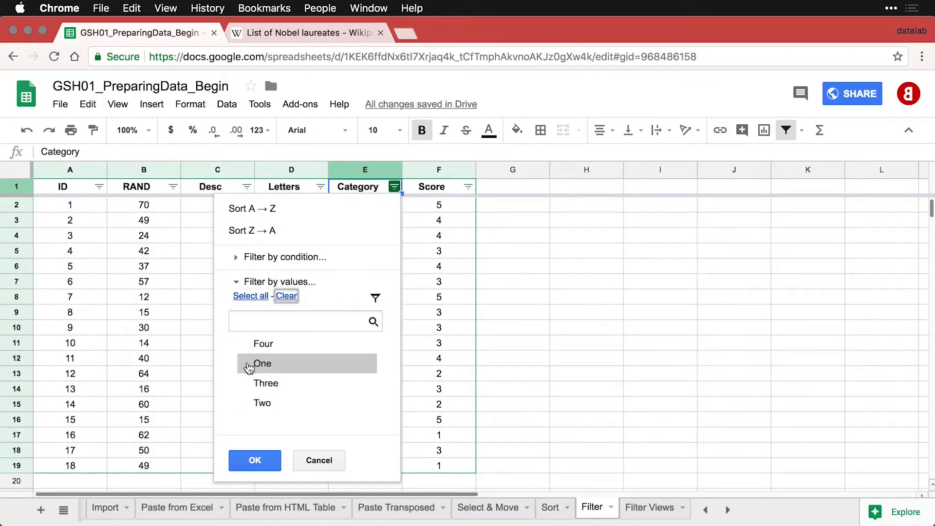
left_click(249, 365)
left_click(249, 383)
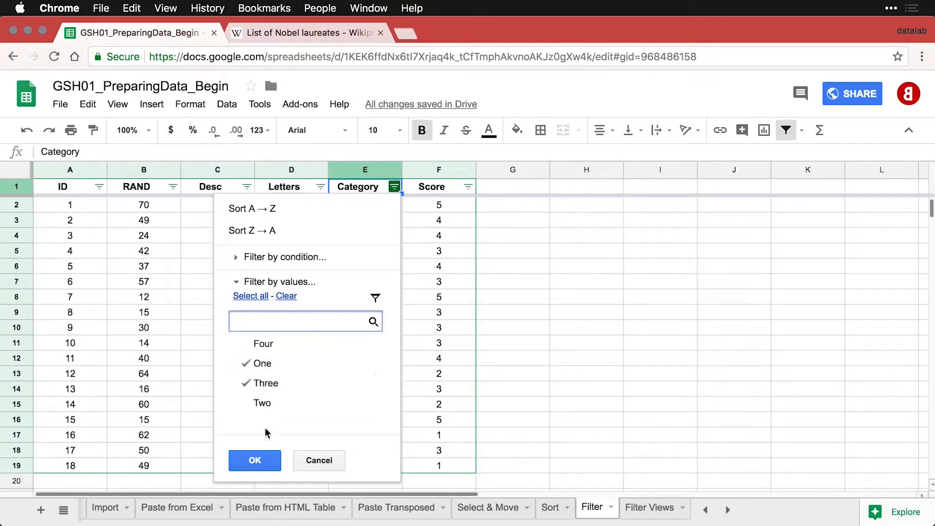
left_click(255, 460)
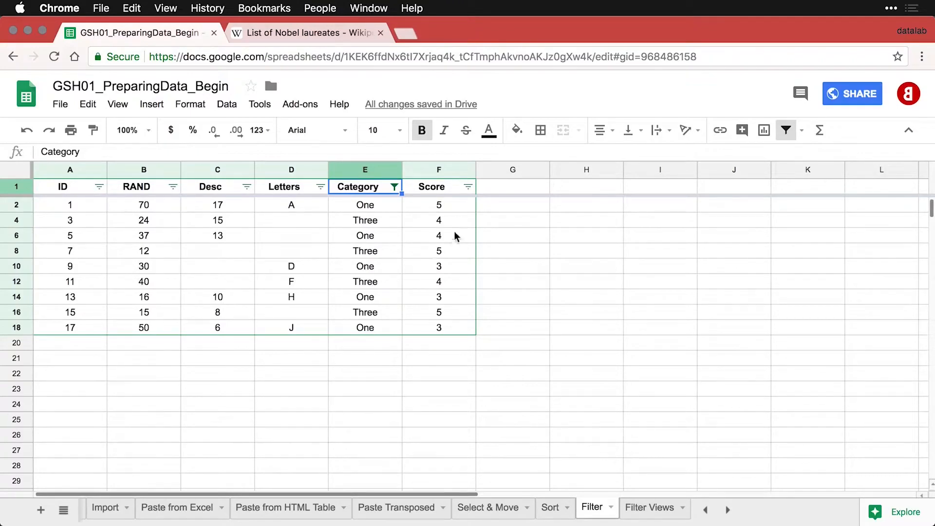
Add a Score filter by condition: greater than 3.
left_click(468, 188)
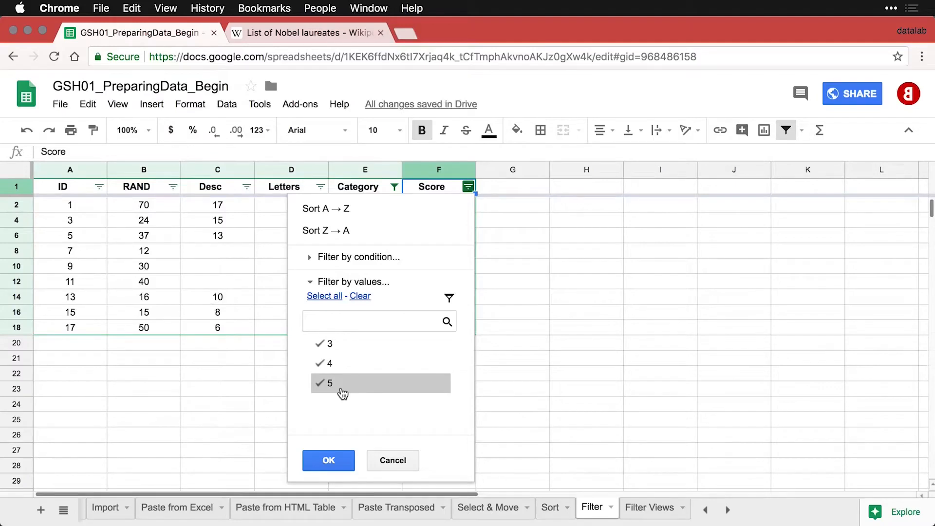
left_click(374, 258)
left_click(375, 281)
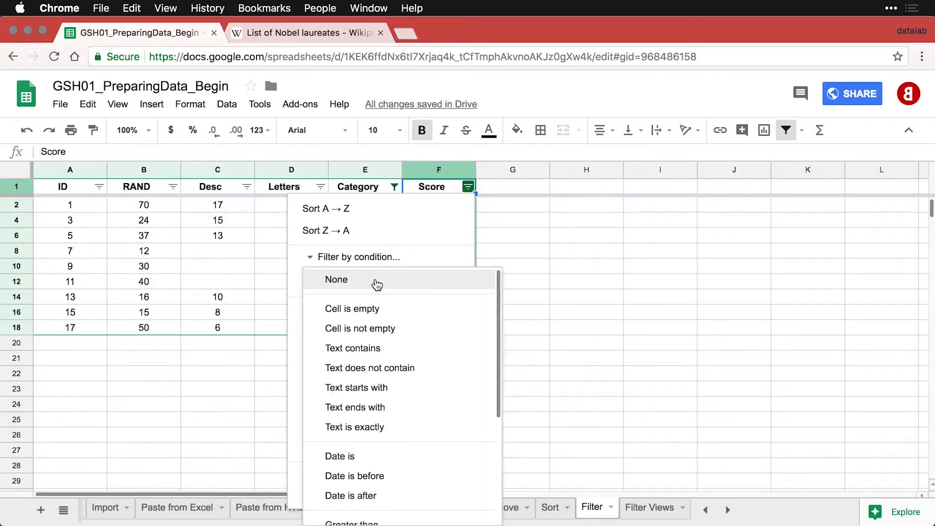
scroll(399, 344, "down", 5)
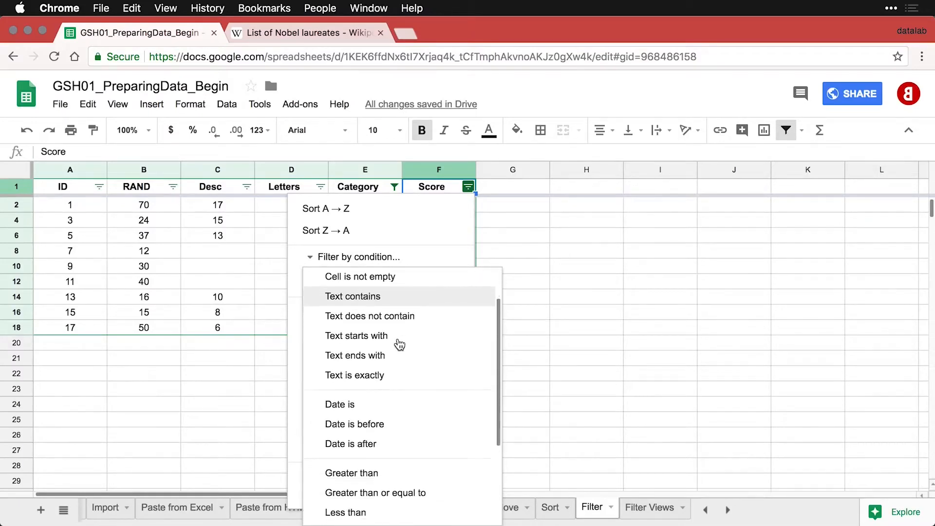
scroll(399, 344, "down", 3)
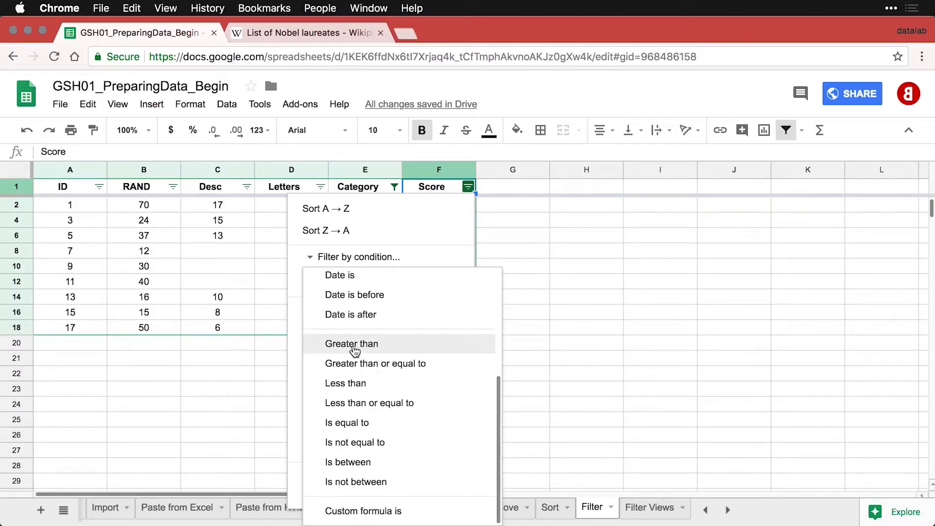
left_click(354, 349)
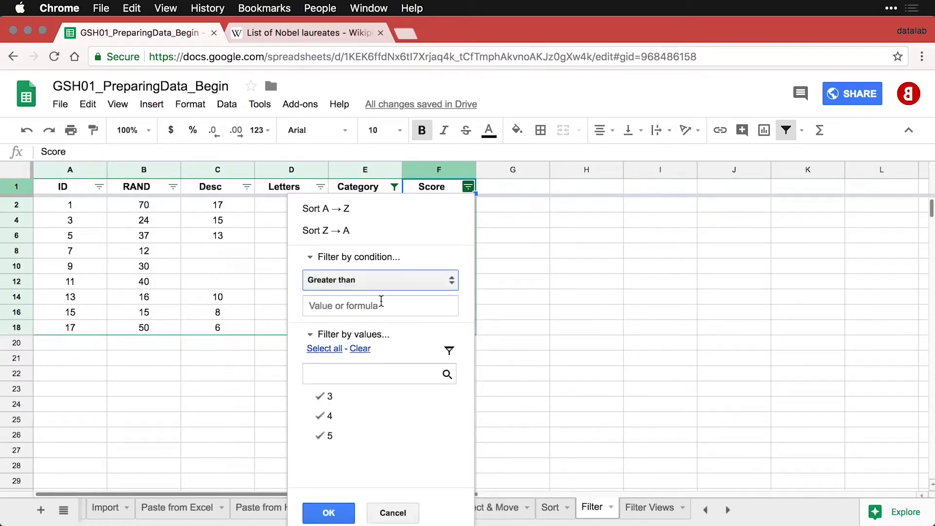
left_click(377, 307)
type("3")
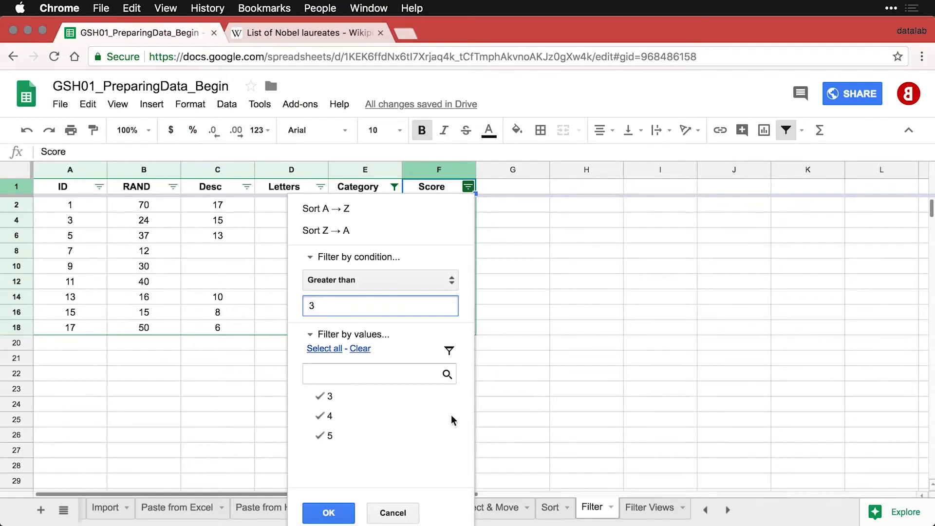
left_click(329, 513)
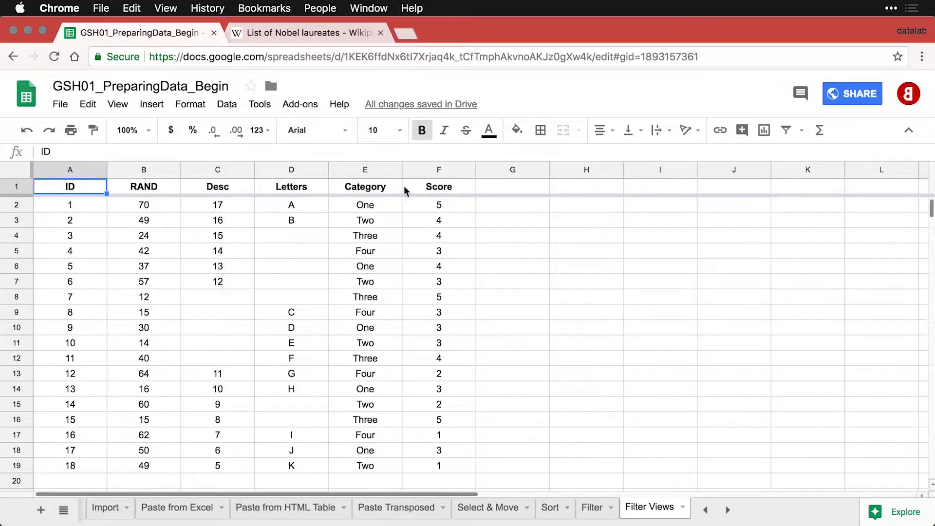
Toggle a basic filter on and off, then create filter view Filter 1 over A1:F19.
left_click(787, 130)
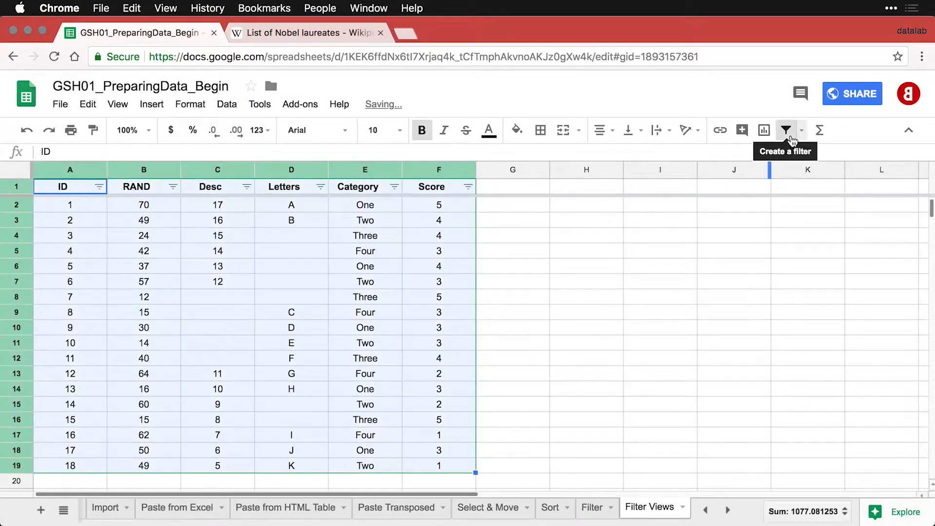
left_click(787, 131)
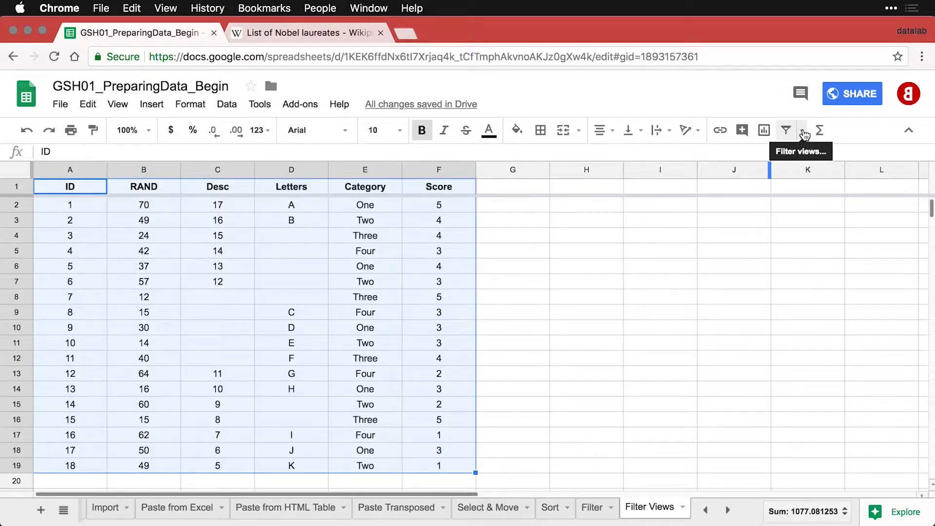
left_click(802, 132)
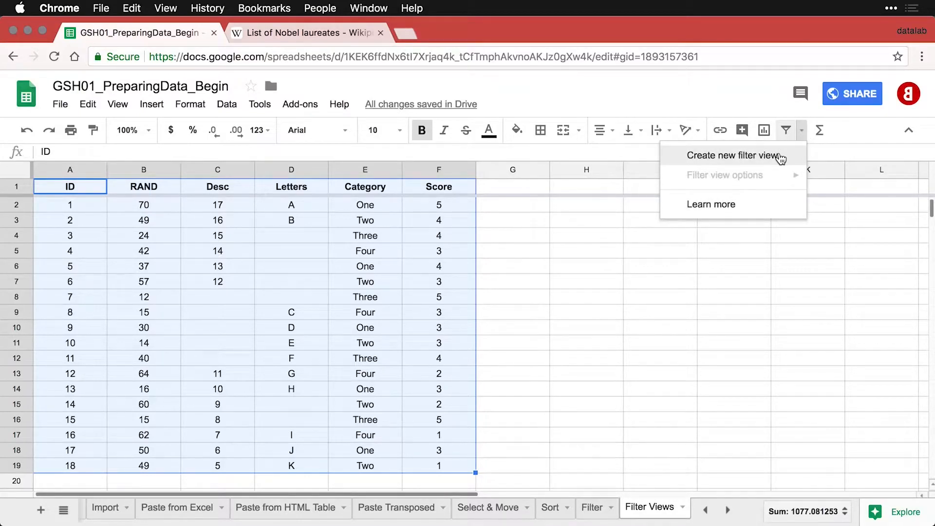
left_click(780, 156)
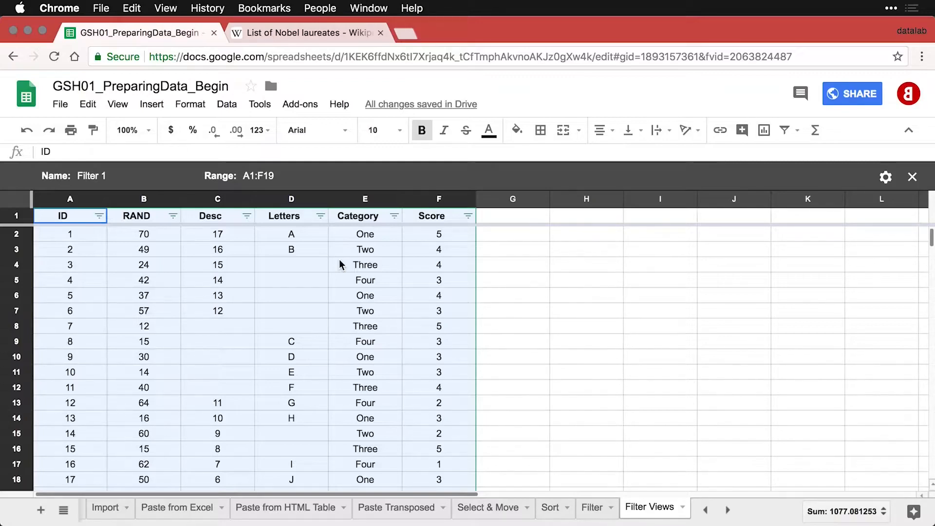
Filter the ID column to values less than or equal to 10.
left_click(100, 216)
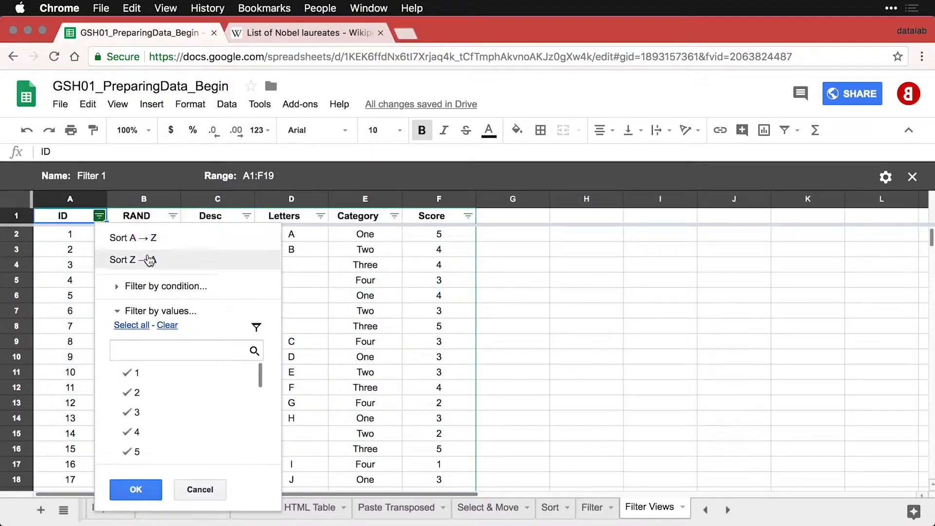
left_click(165, 286)
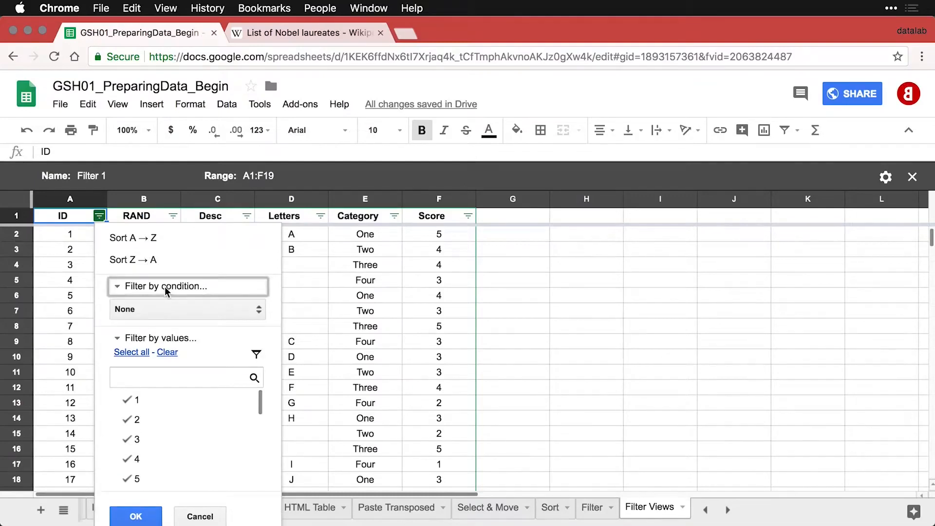
left_click(167, 308)
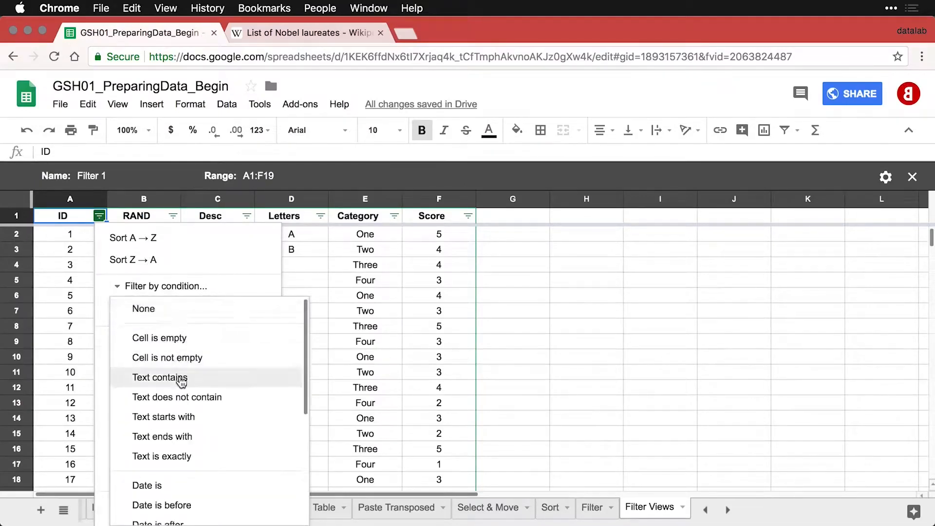
scroll(180, 381, "down", 5)
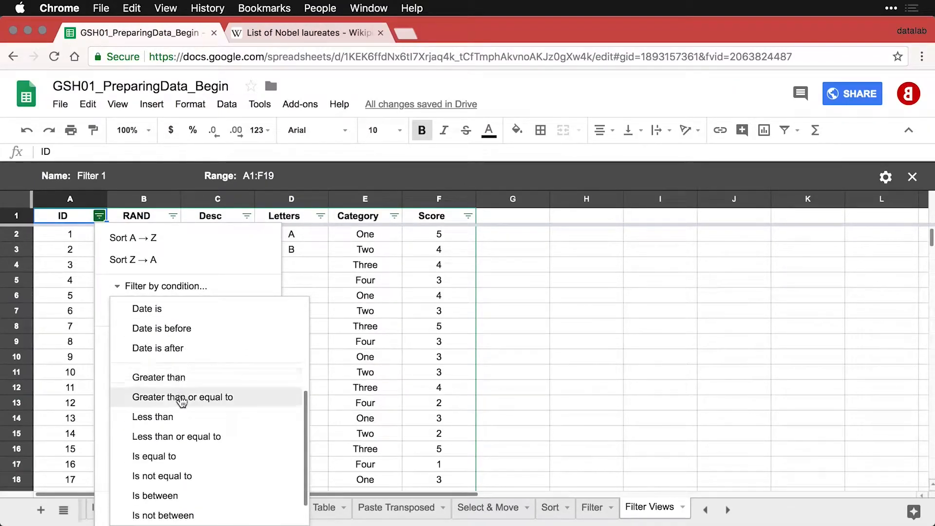
left_click(180, 436)
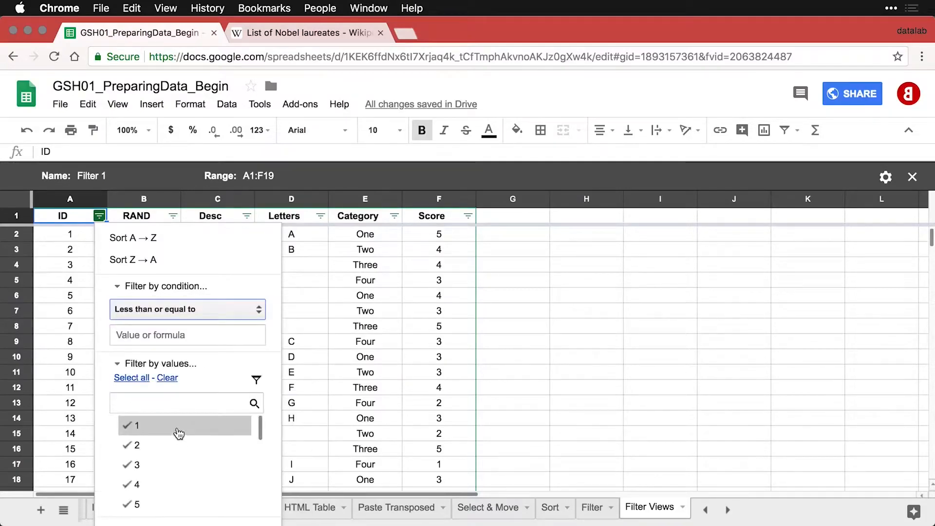
left_click(168, 335)
type("10")
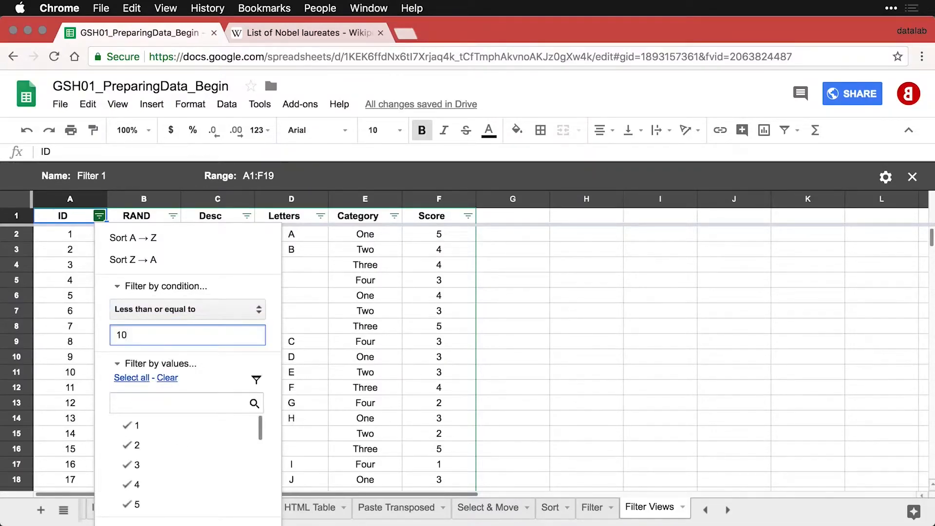
scroll(252, 281, "down", 2)
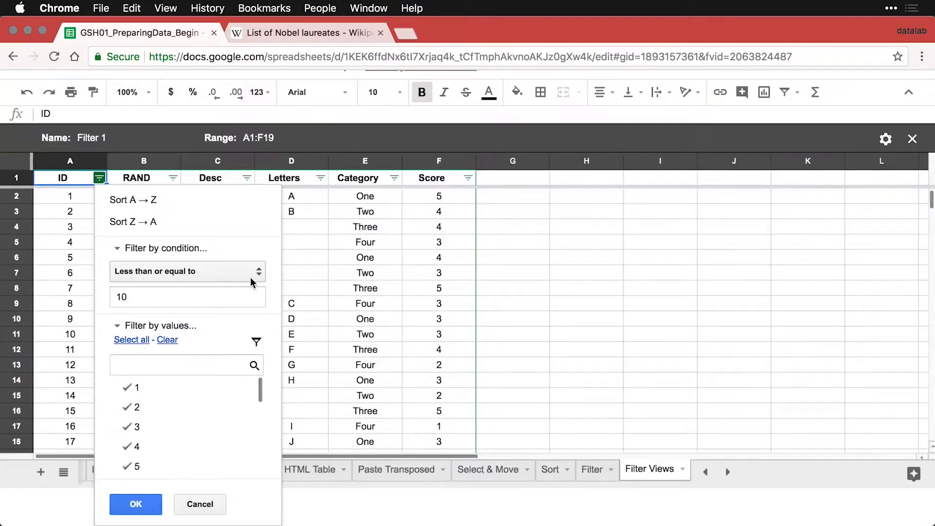
left_click(135, 503)
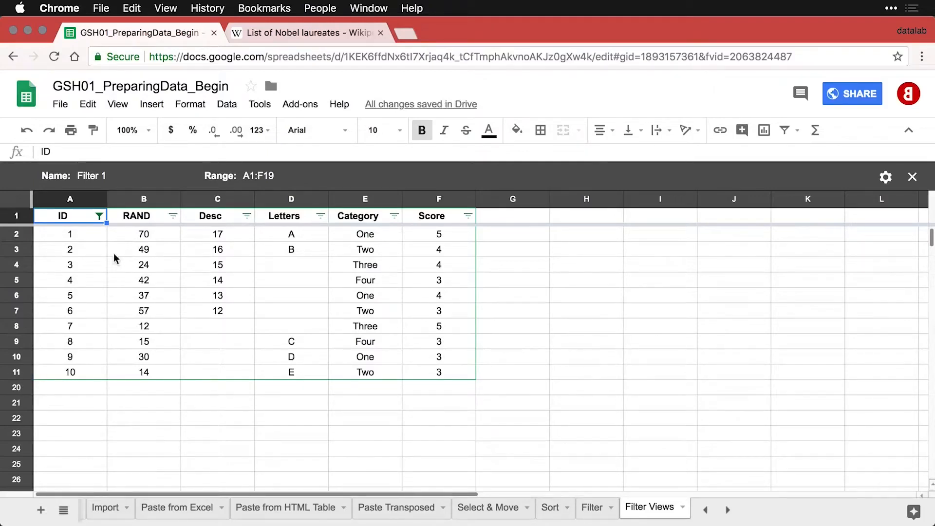
Rename the filter view from Filter 1 to 'First 10 Cases'.
left_click(97, 175)
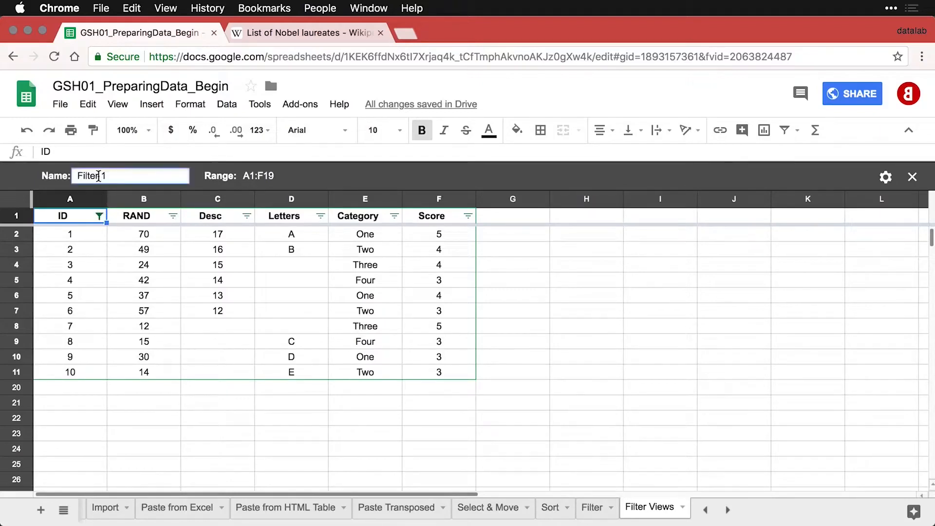
triple_click(98, 176)
type("Last")
key("BackSpace")
key("BackSpace")
key("BackSpace")
key("BackSpace")
type("Fir")
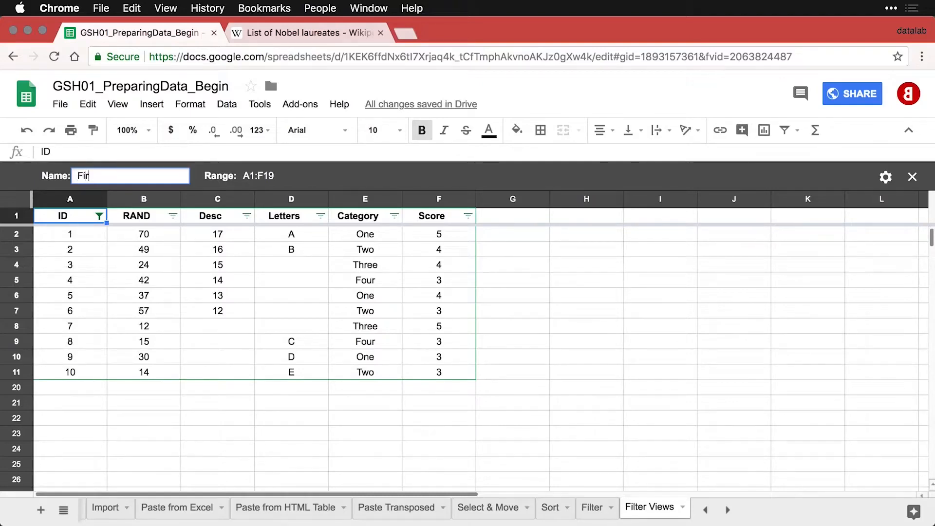
type("st 10 Cases")
key("Return")
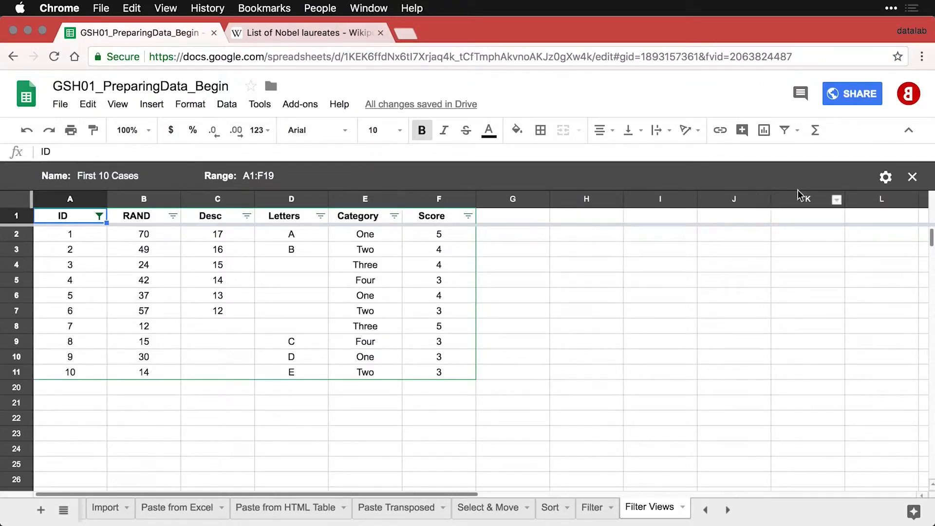
Exit the First 10 Cases view by choosing None, then create a new filter view Filter 1.
left_click(797, 130)
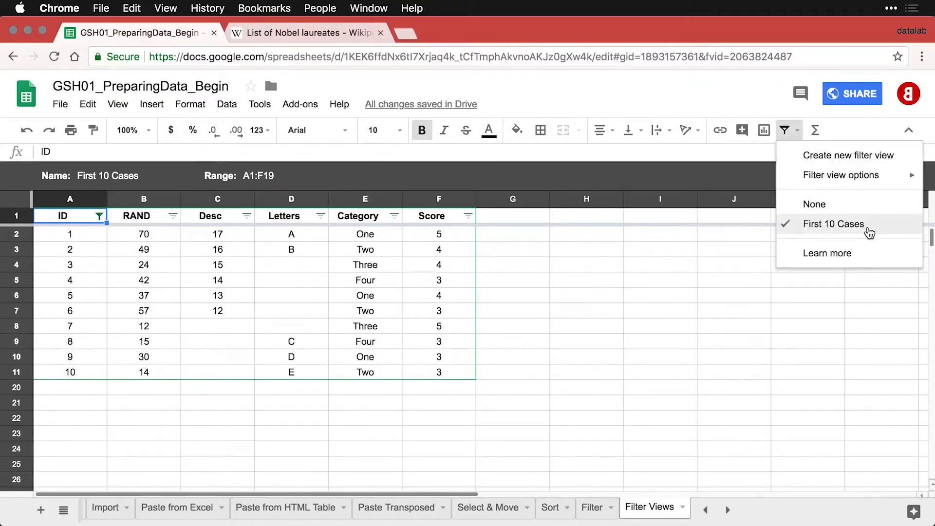
left_click(827, 205)
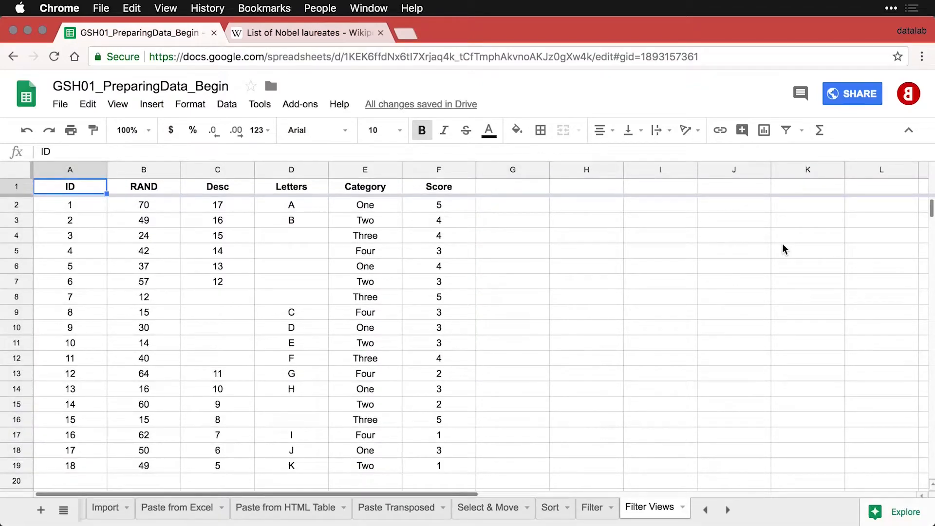
left_click(802, 132)
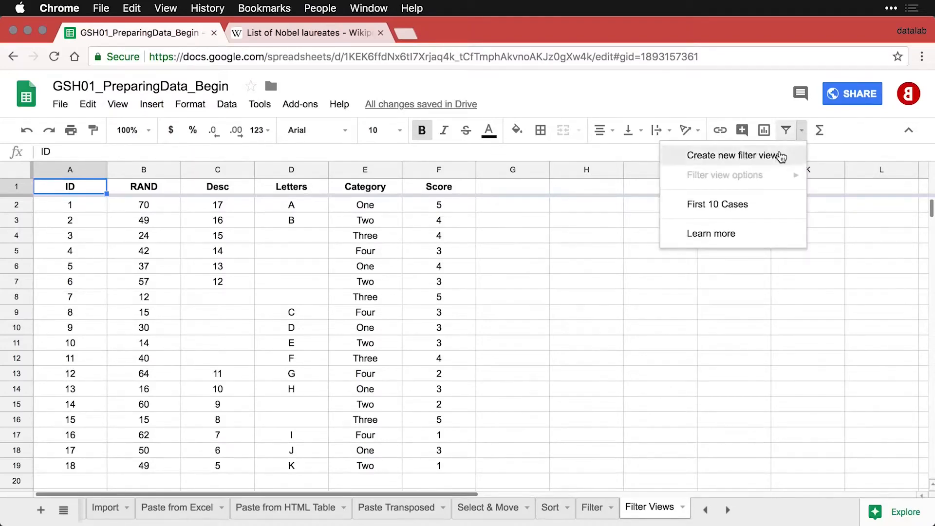
left_click(779, 155)
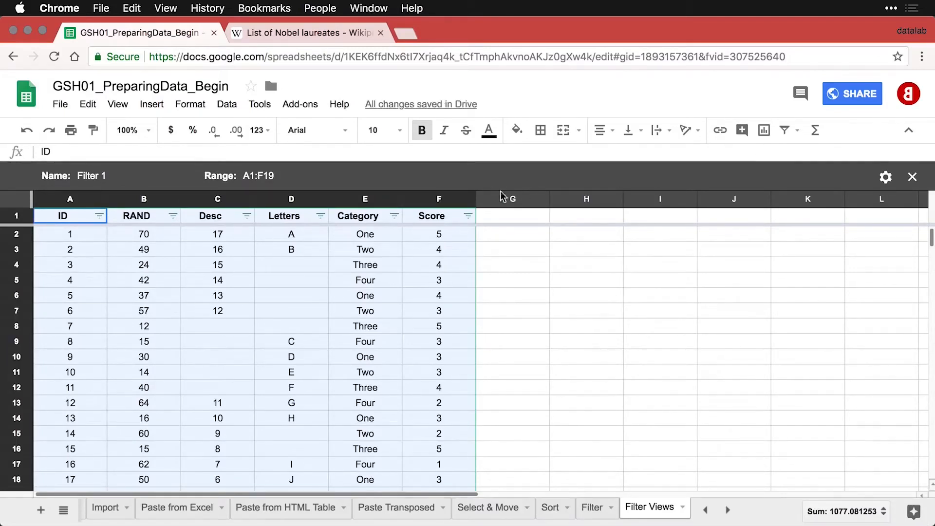
Filter Category to One and Three by unchecking Four and Two.
left_click(396, 216)
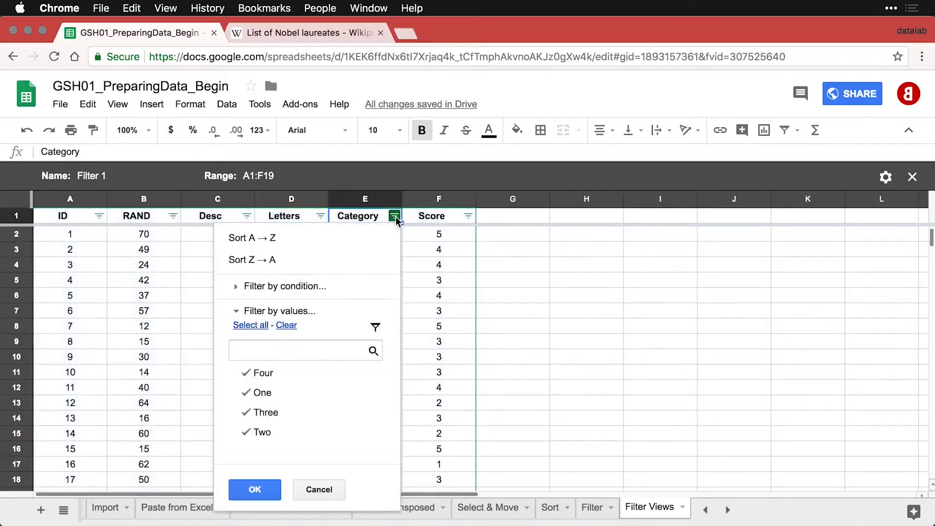
left_click(247, 373)
left_click(248, 433)
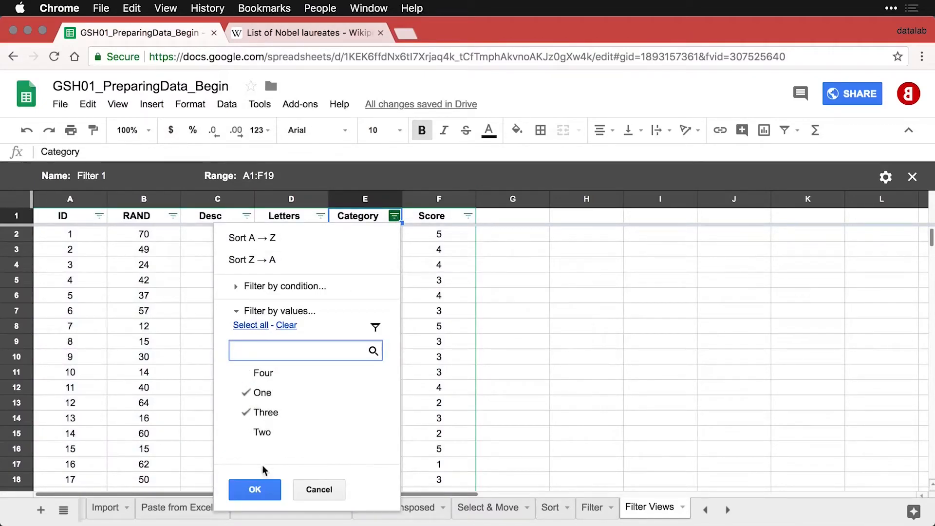
left_click(263, 494)
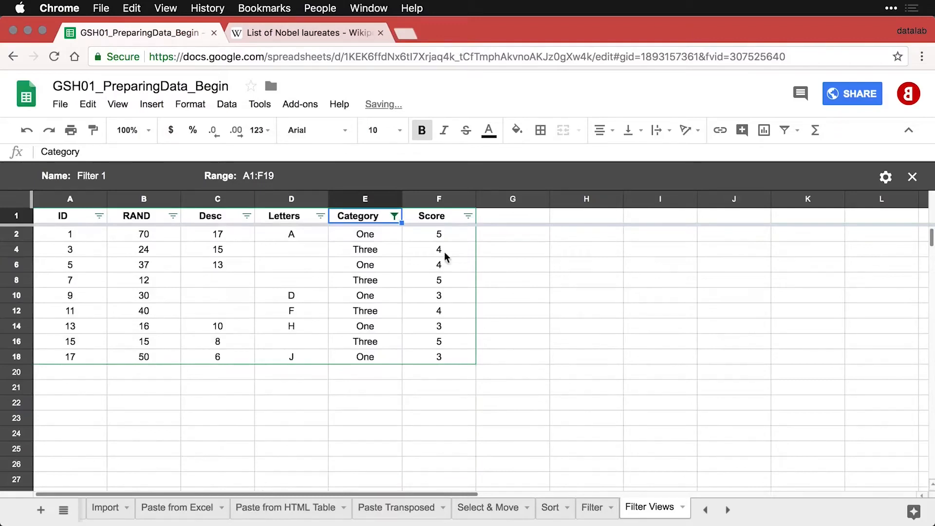
Add a Score condition filter of greater than 3.
left_click(469, 216)
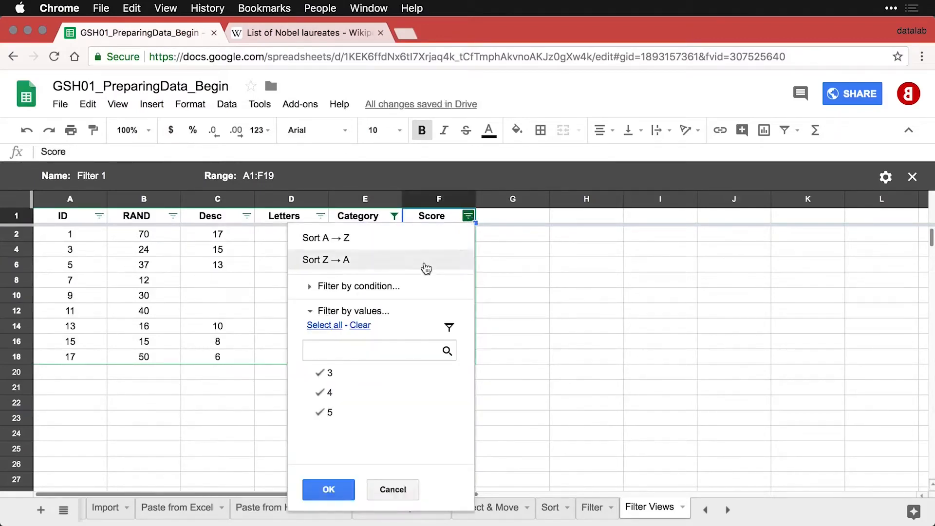
left_click(393, 285)
left_click(375, 312)
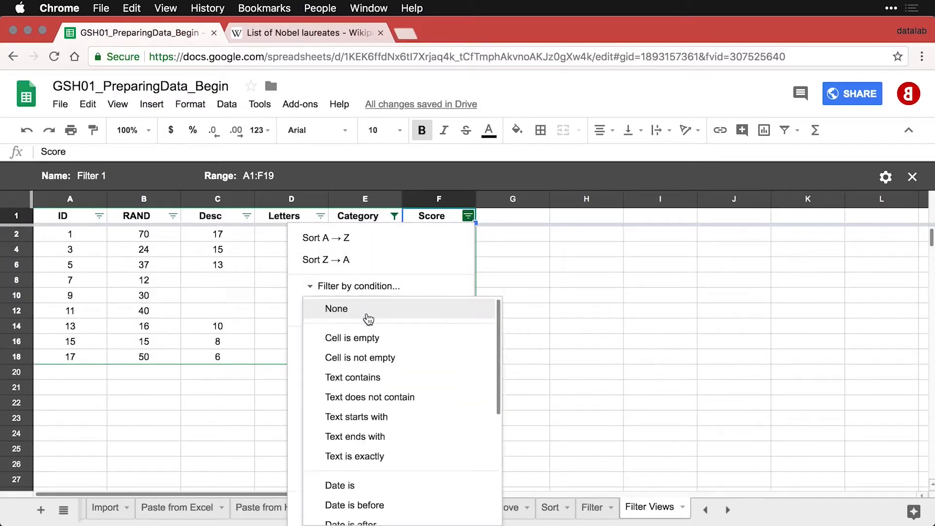
scroll(375, 431, "down", 5)
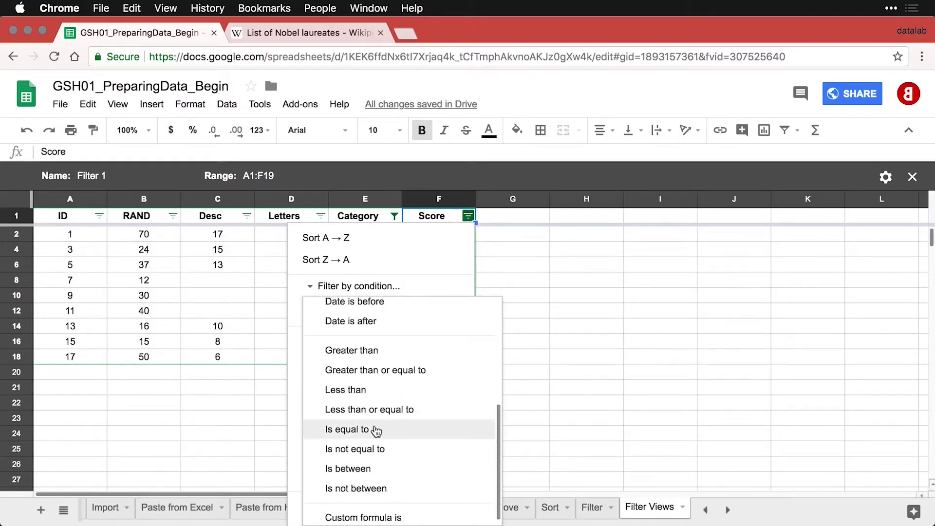
left_click(377, 350)
left_click(355, 334)
type("3")
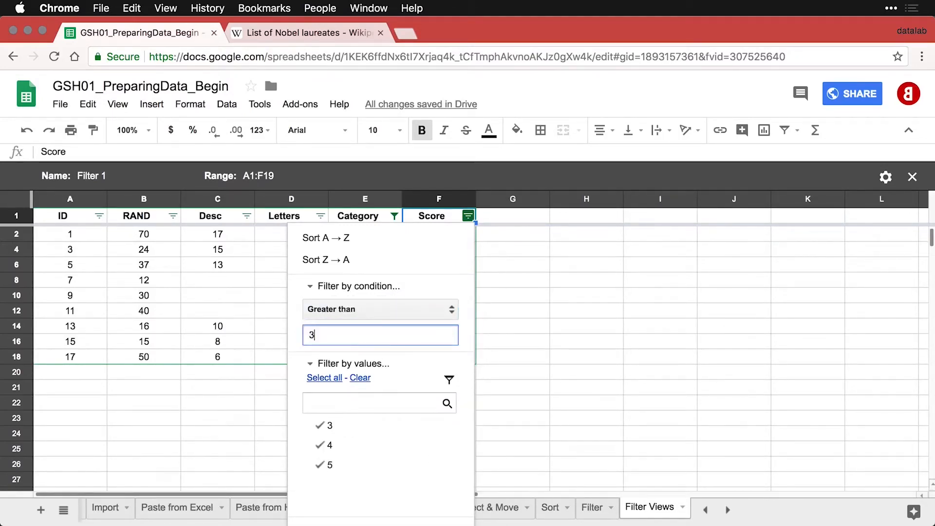
scroll(448, 257, "down", 2)
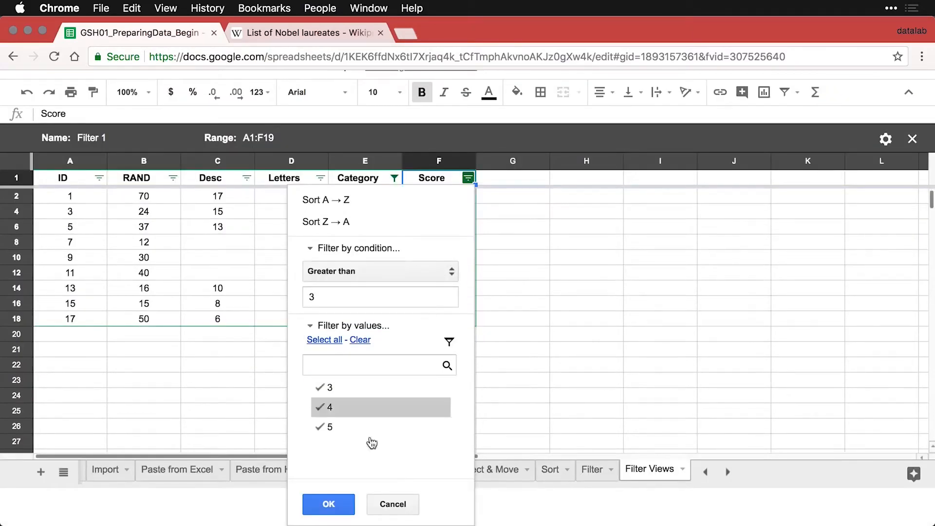
left_click(347, 502)
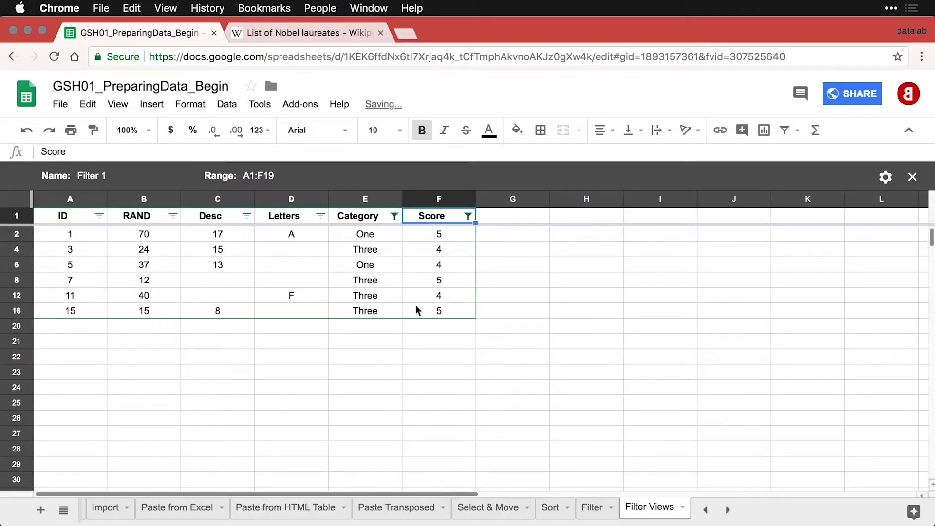
Replace the name Filter 1 with 'Category 1& 3, Score > 3'.
left_click(98, 178)
key("super+a")
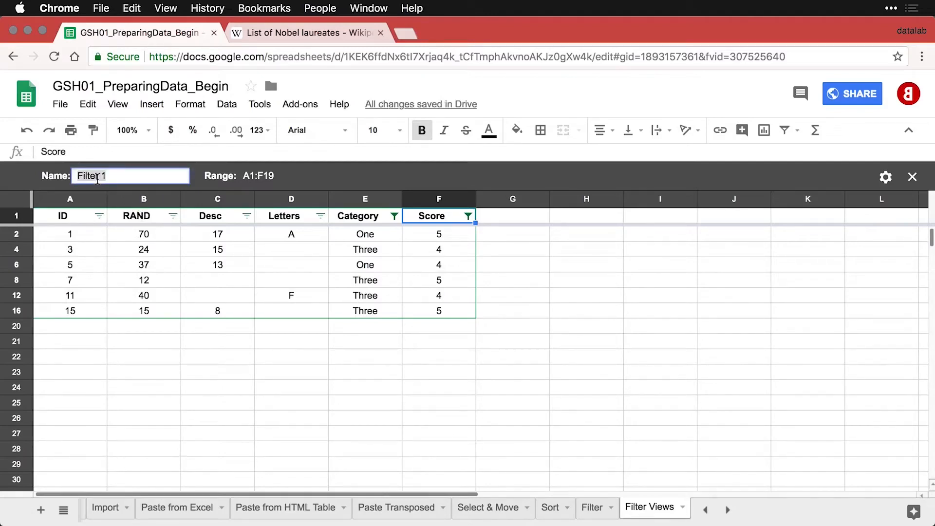
type("Category 1& 3")
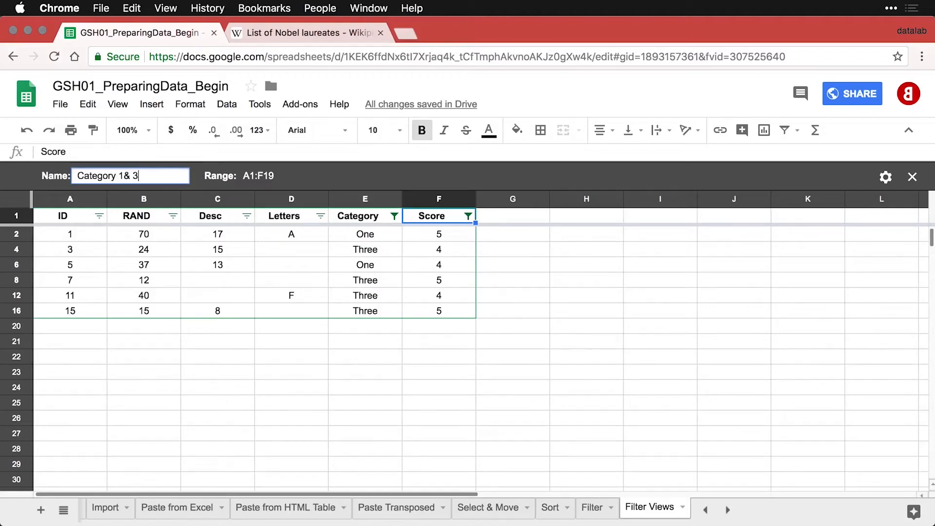
type(", Score > 3")
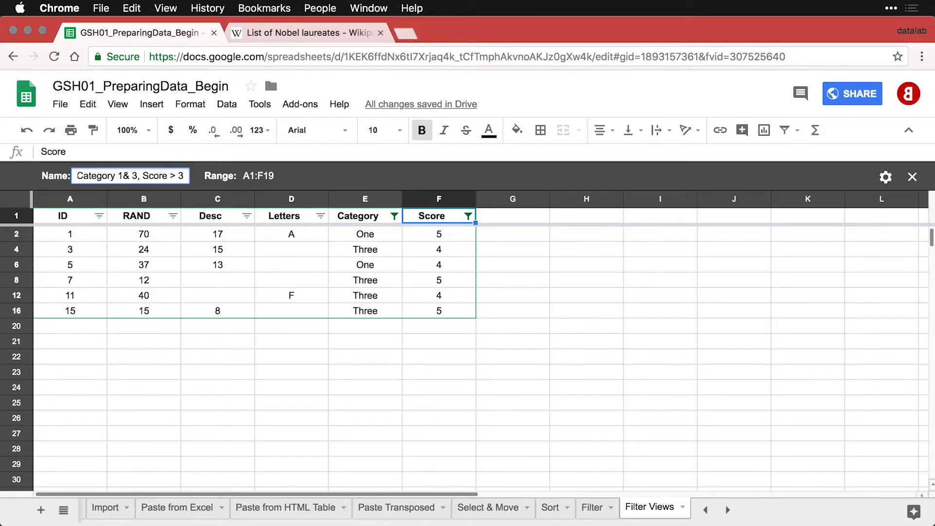
key("Return")
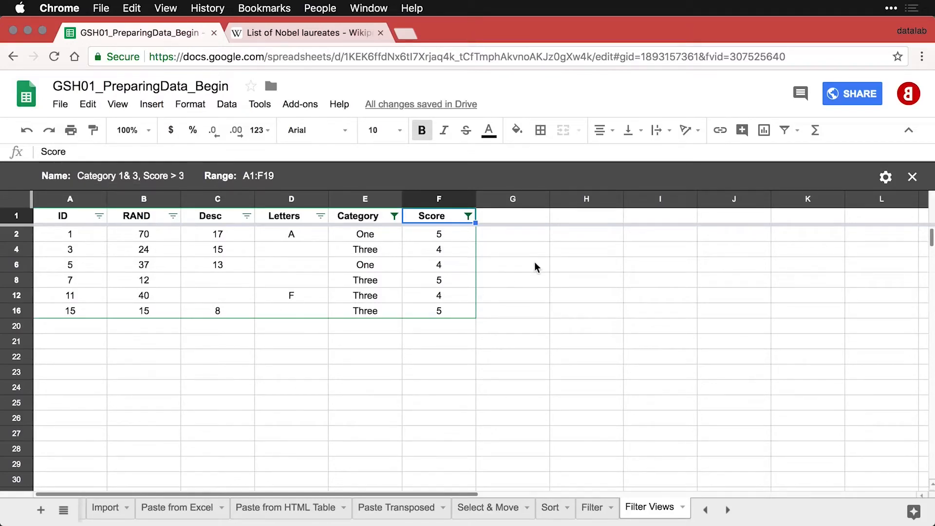
Try the First 10 Cases filter view, then set the filter view to None so all rows show.
left_click(798, 132)
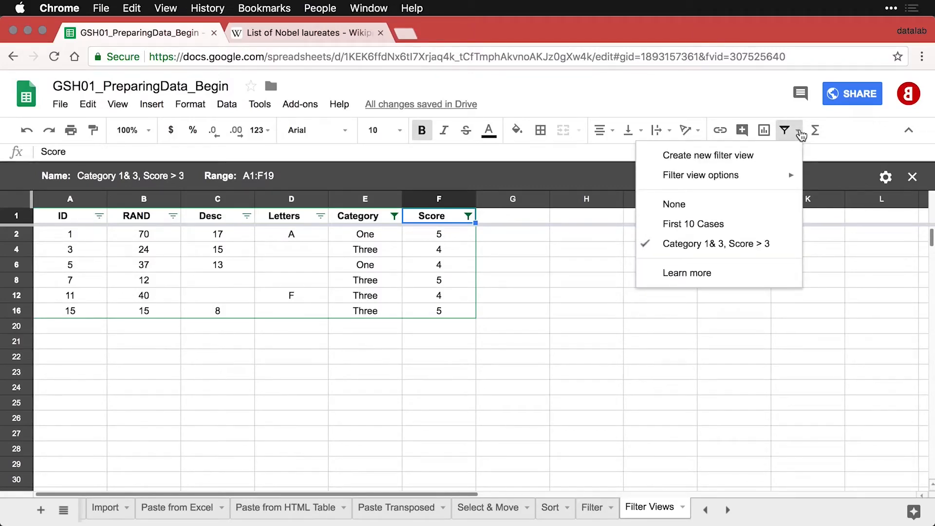
left_click(738, 224)
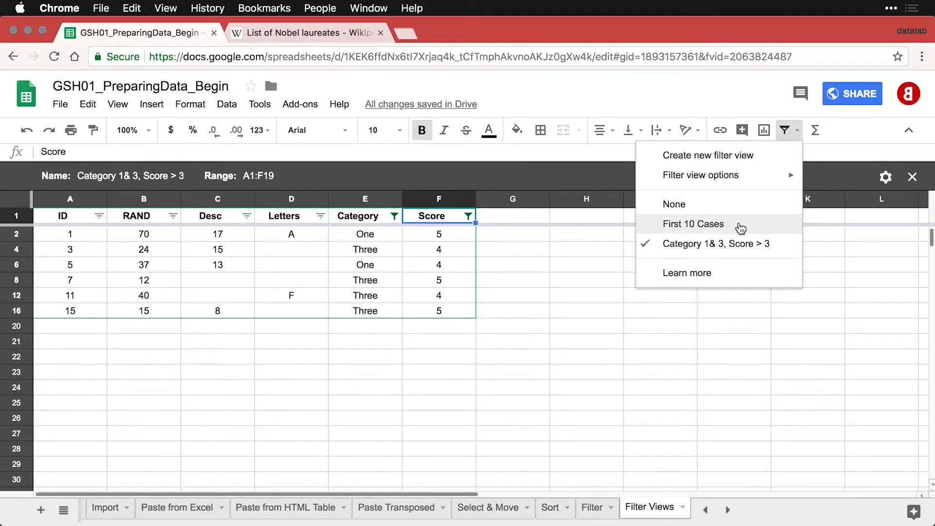
left_click(799, 132)
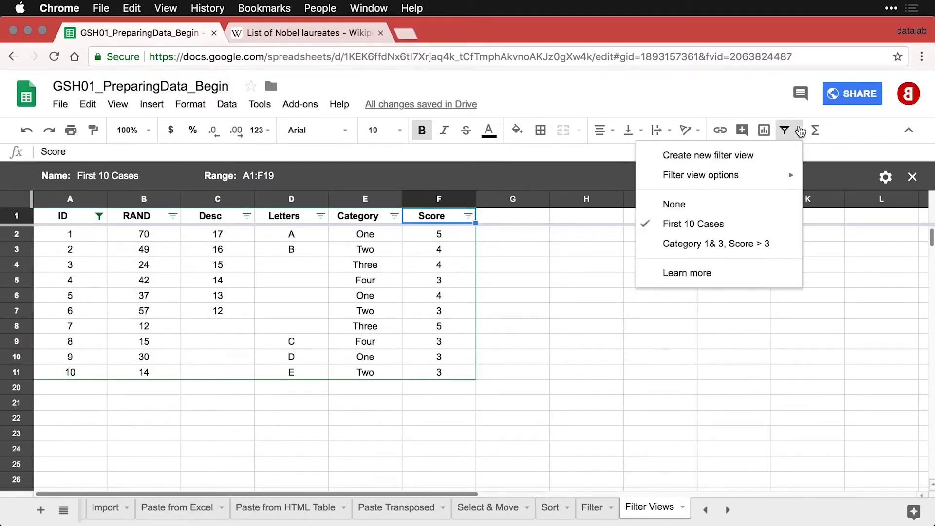
left_click(753, 245)
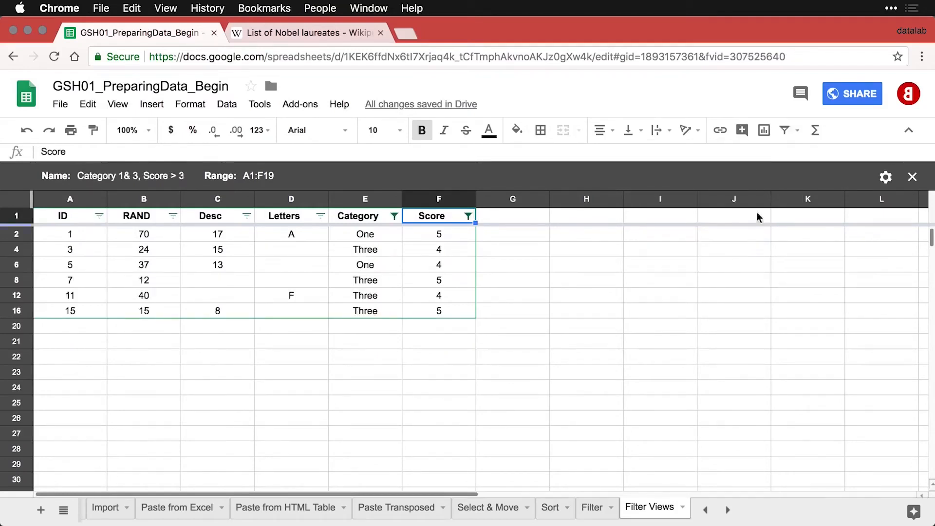
left_click(799, 132)
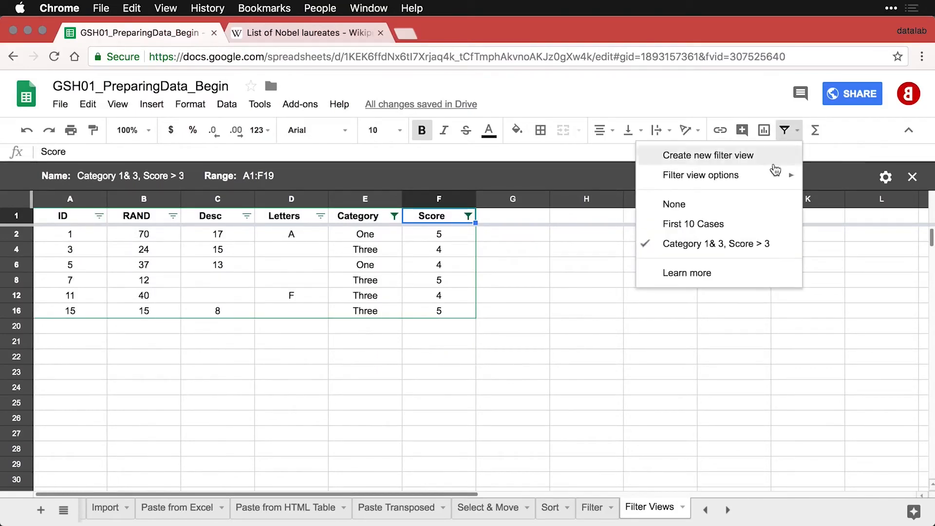
left_click(751, 203)
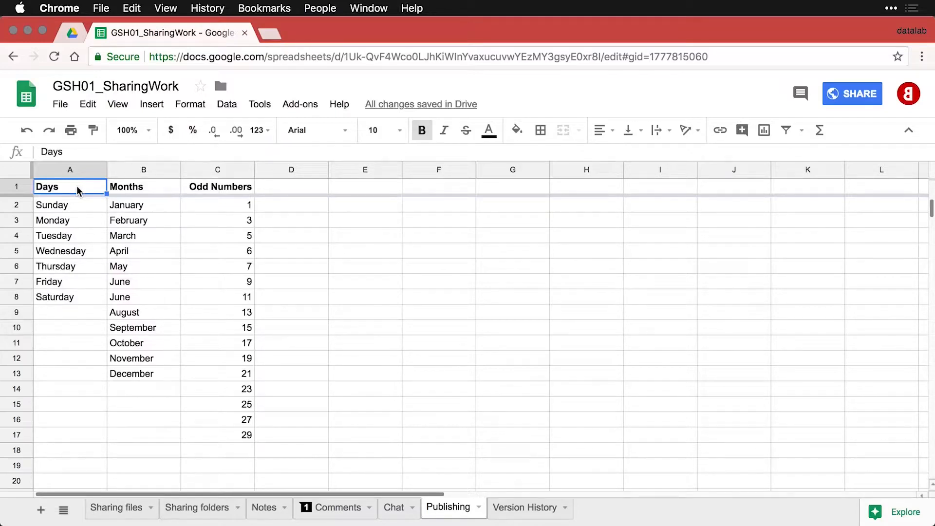
Publish the entire GSH01_SharingWork document to the web as a Web page and confirm.
left_click(62, 103)
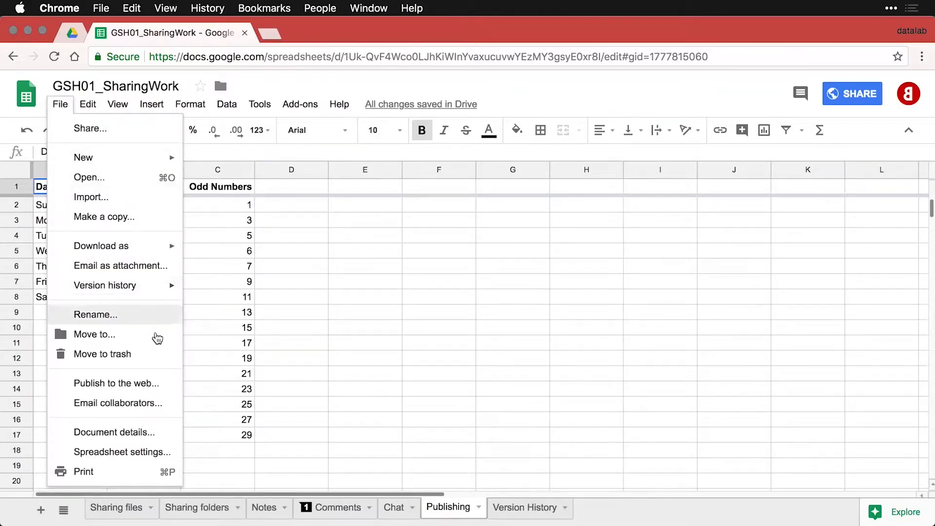
left_click(170, 383)
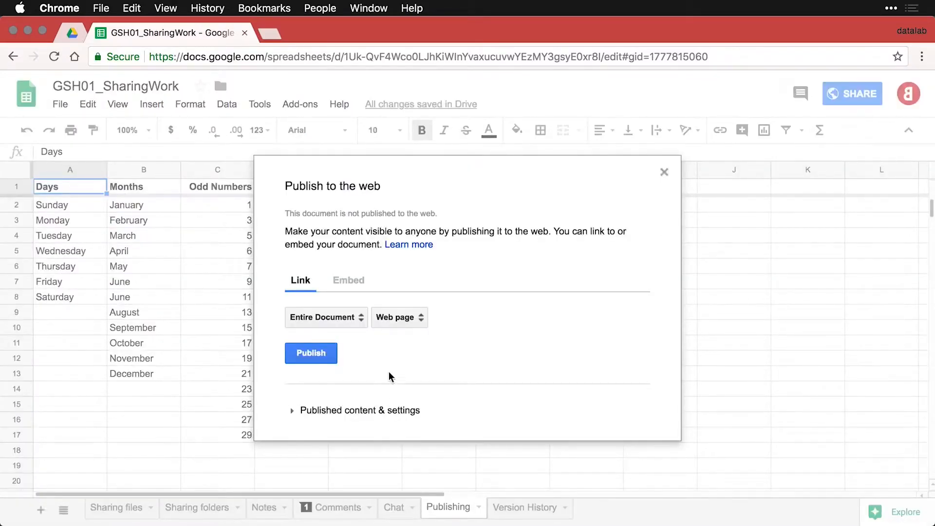
left_click(358, 319)
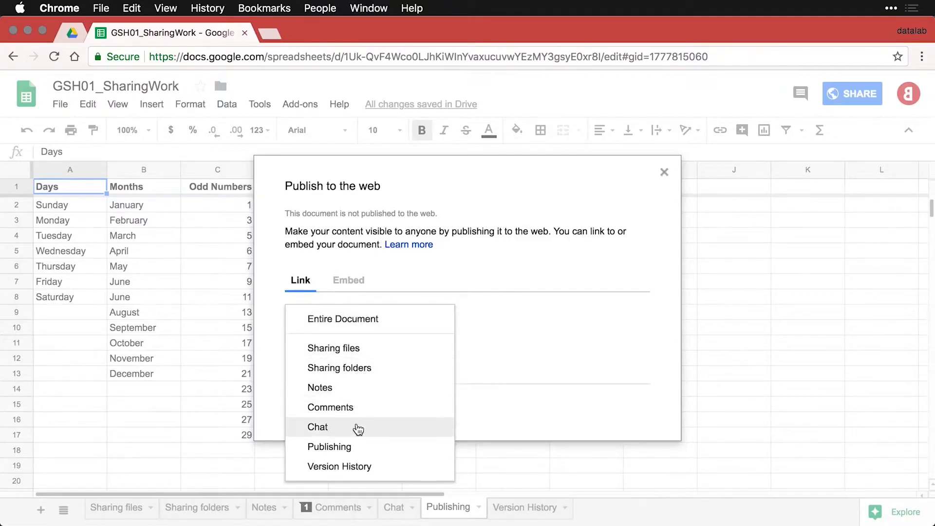
left_click(343, 319)
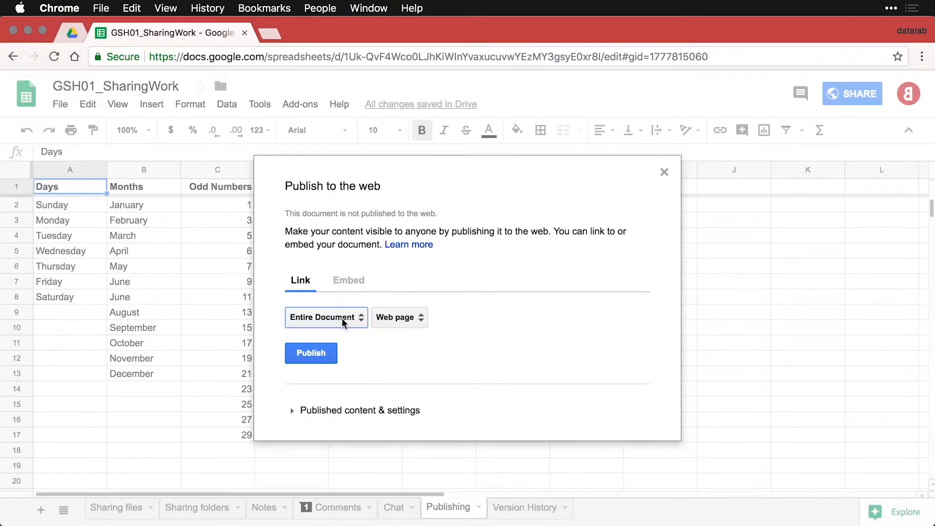
left_click(422, 319)
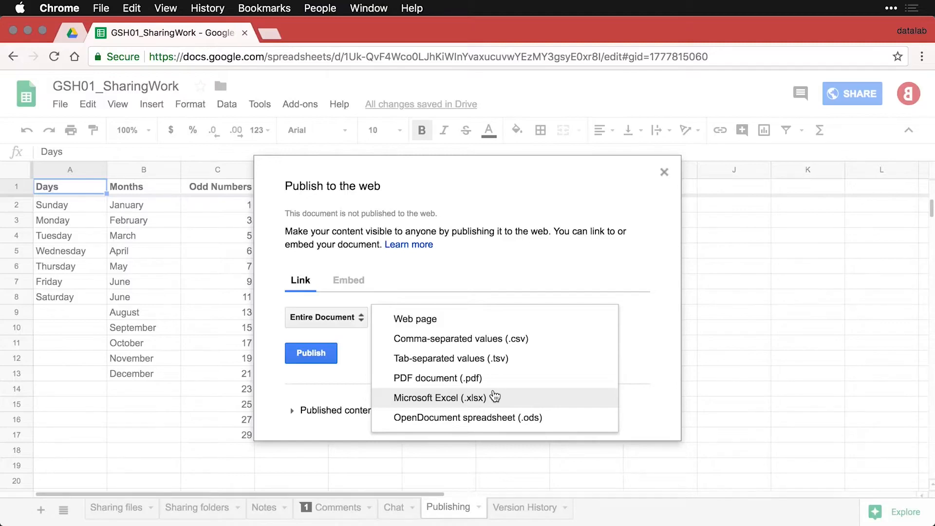
left_click(652, 341)
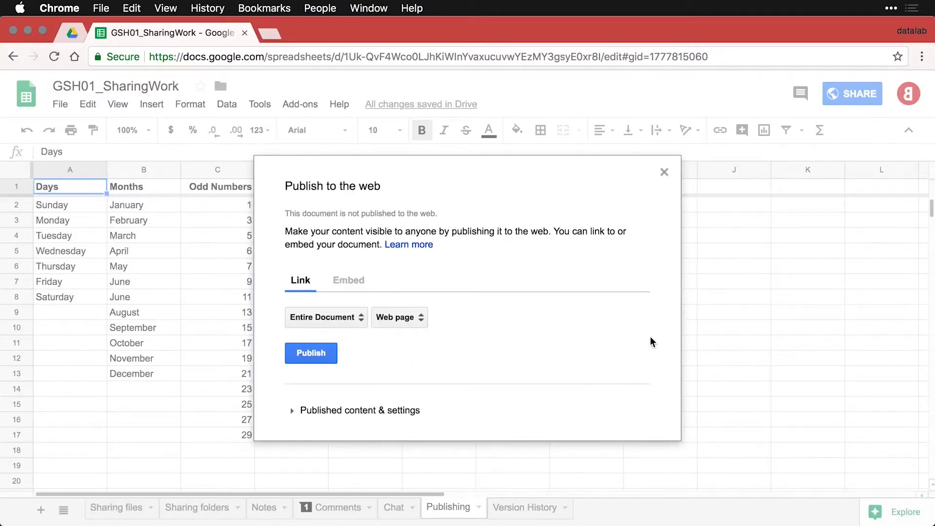
left_click(311, 353)
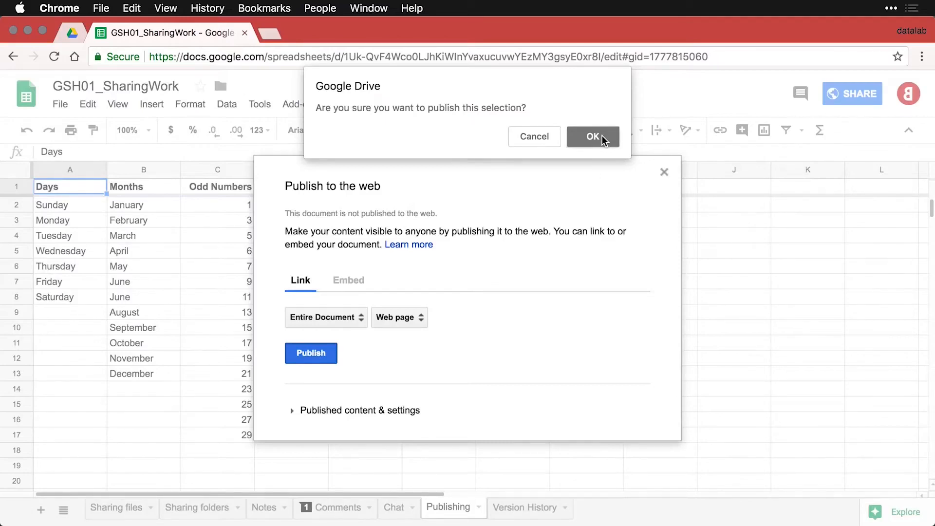
left_click(601, 137)
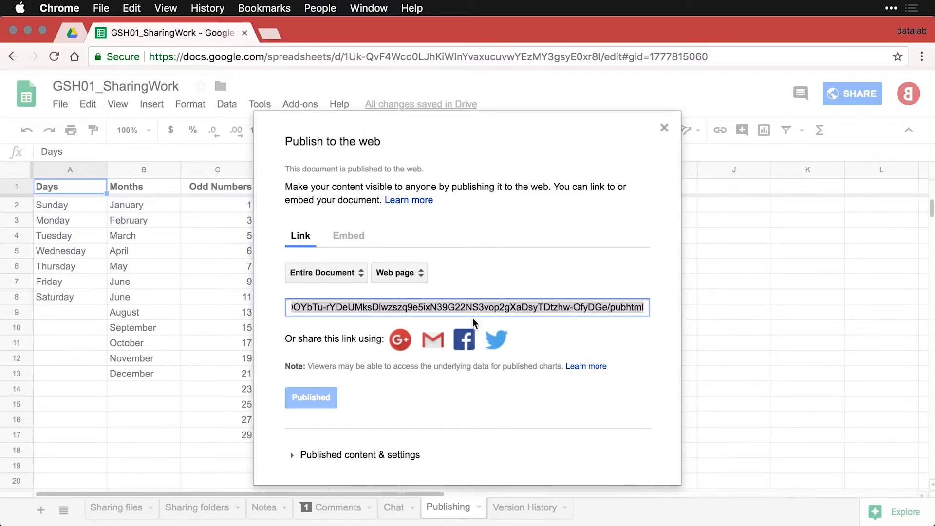
key("super+shift+n")
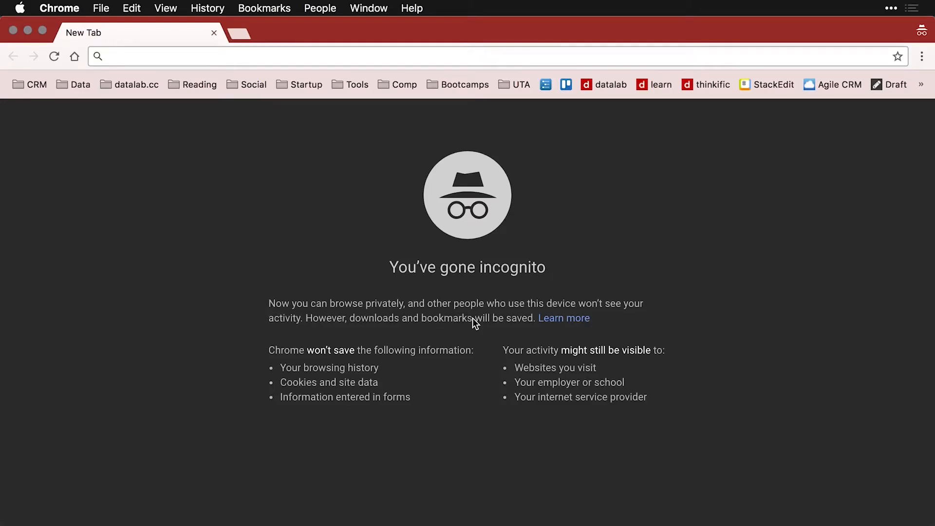
type("https://docs.google.com/spreadsheets/d/e/2PACX-1vS0posdyVGciiLoyAwhYOOYbTu-rYDeUMksDlwzszq9e5ixN39G22NS3vop2gXaDsyTDtzhw-OfyDGe/pubhtml")
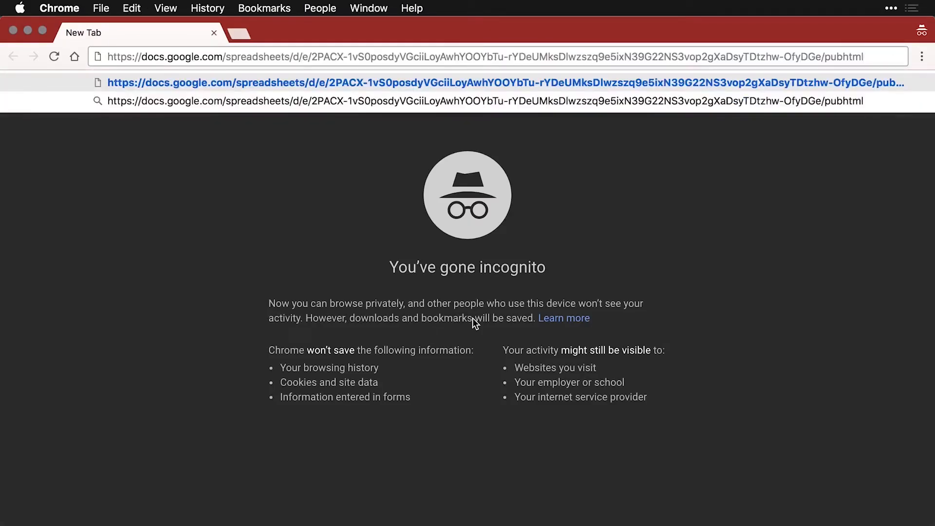
key("Return")
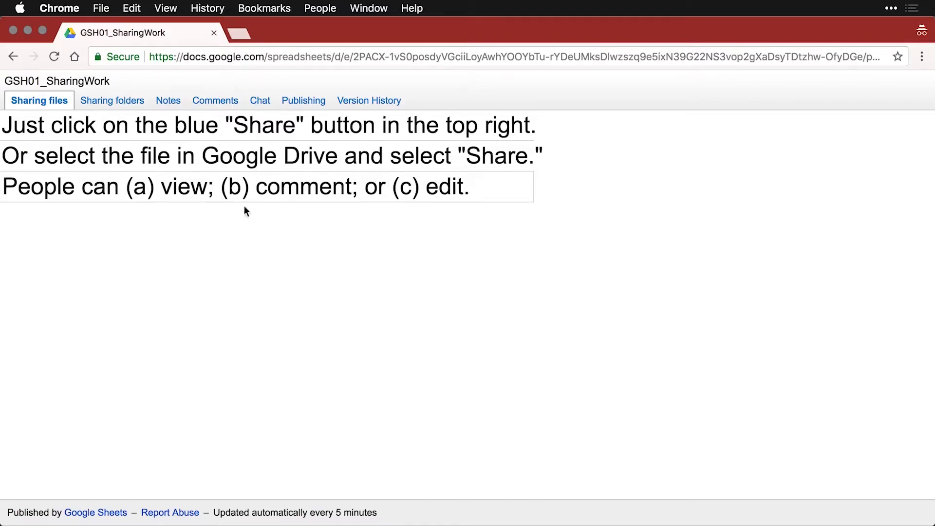
left_click(123, 104)
left_click(168, 102)
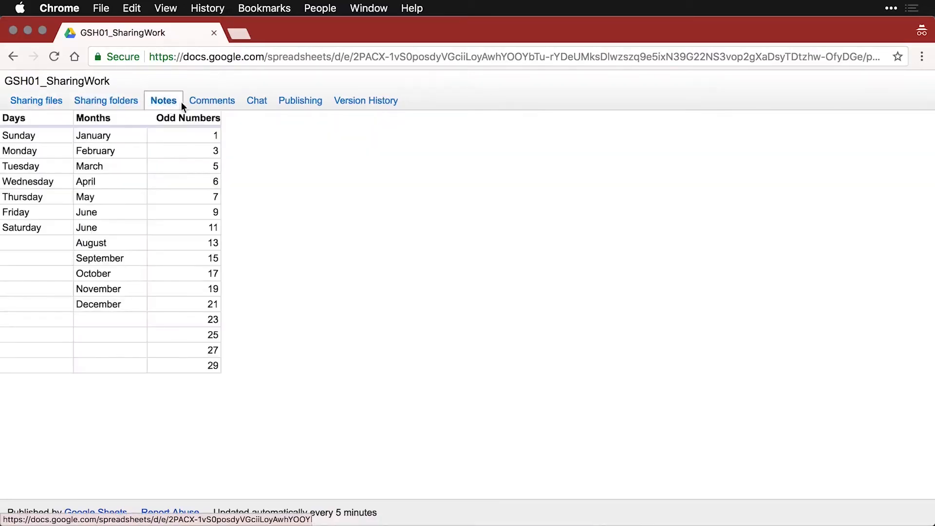
left_click(227, 102)
left_click(266, 101)
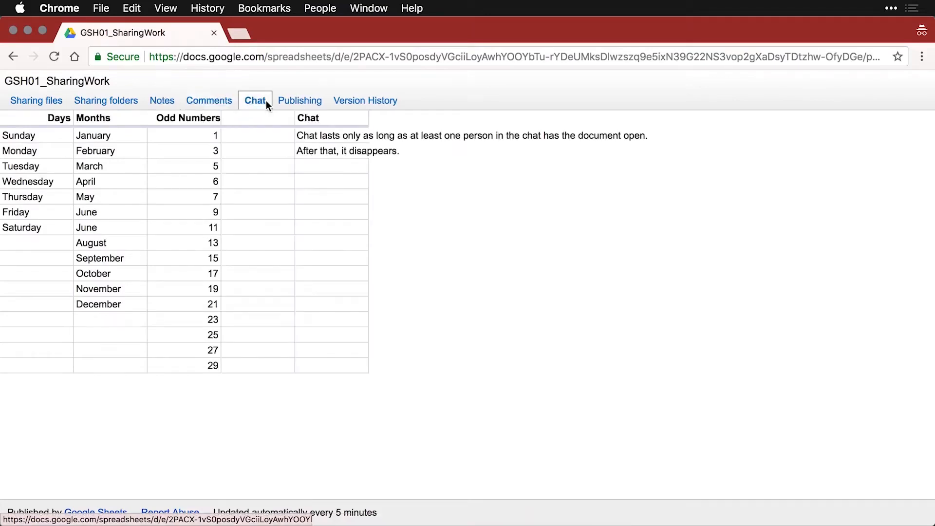
left_click(298, 101)
left_click(359, 103)
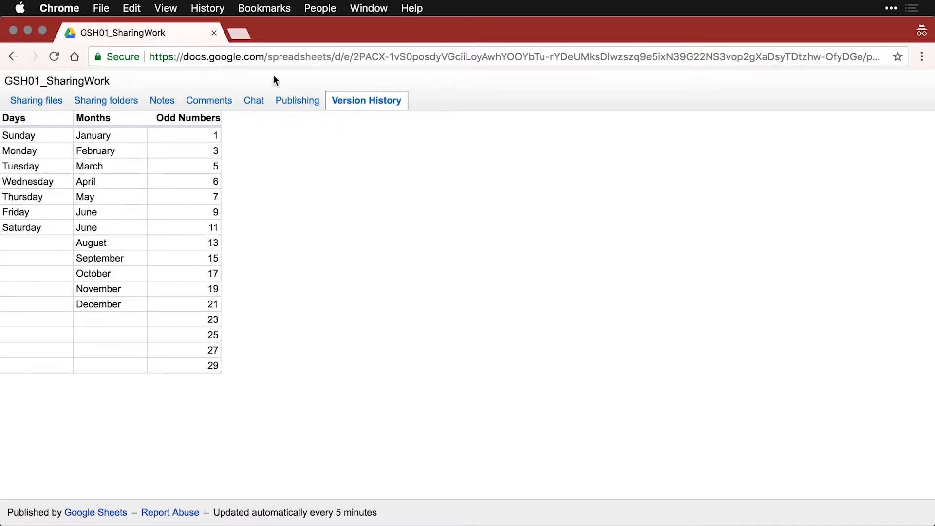
left_click(214, 32)
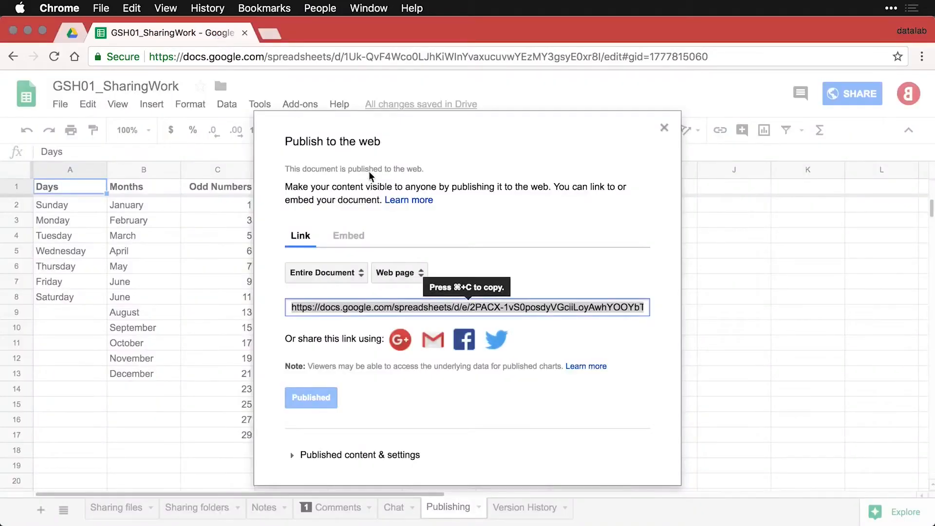
Show the Embed iframe code for the published document.
left_click(359, 238)
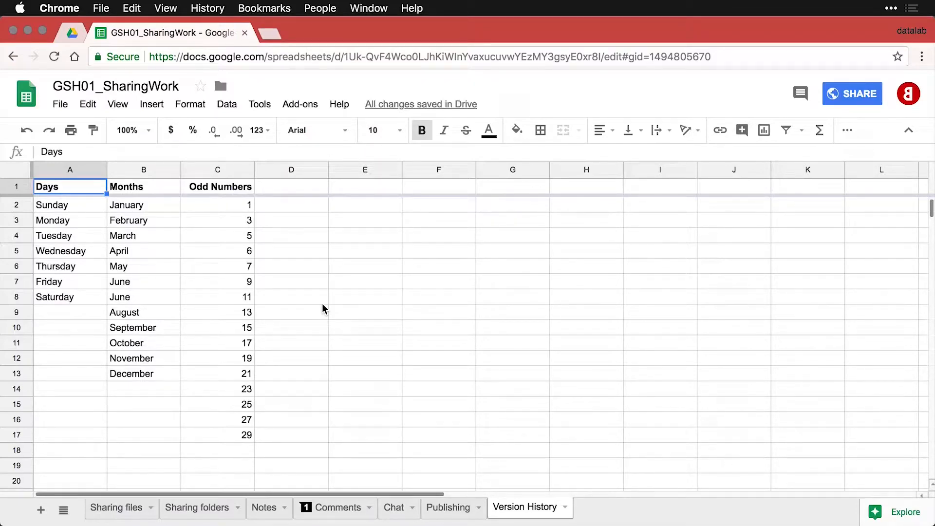
Open File > Version history > See version history.
left_click(59, 104)
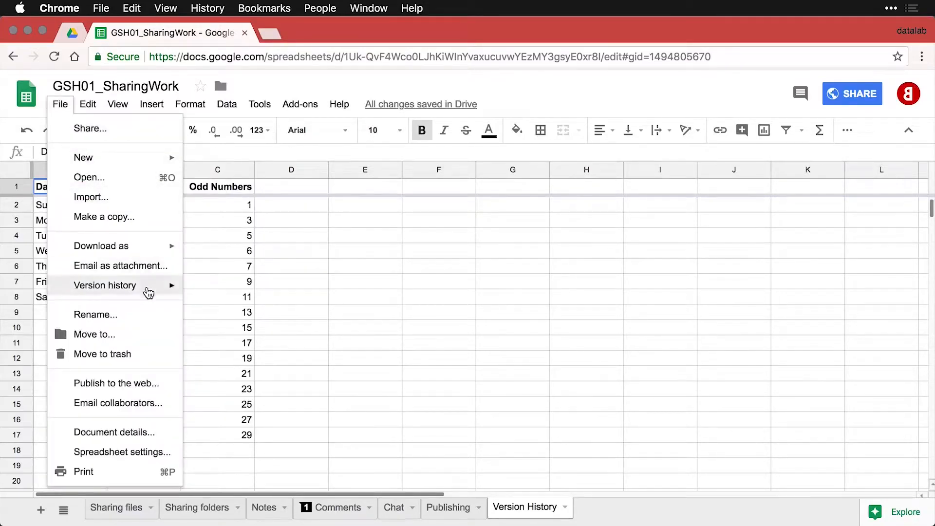
mouse_move(149, 293)
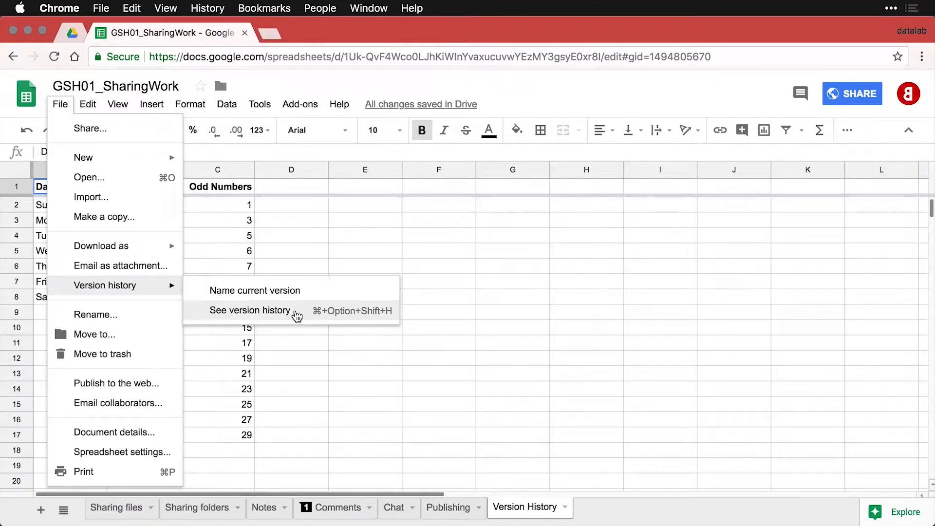
left_click(296, 314)
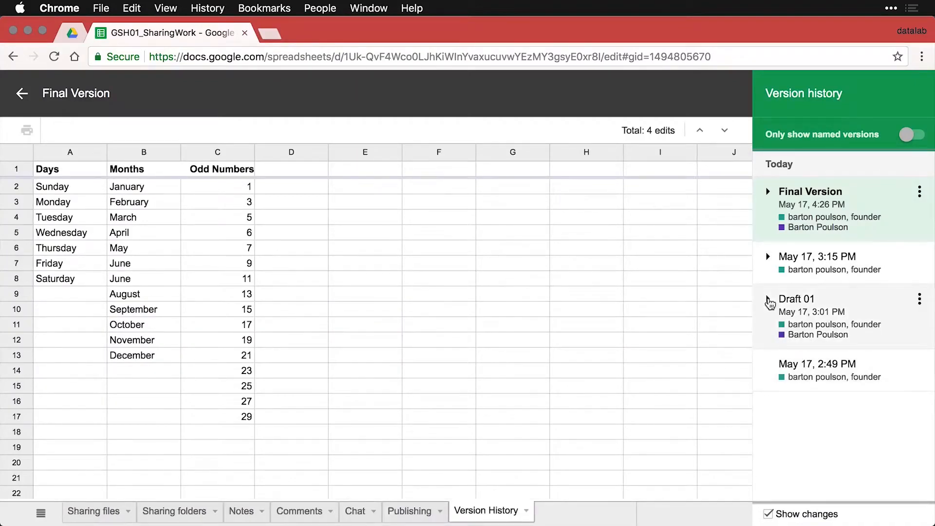
Try Draft 01's edit details, the named-versions filter and Show changes, then preview Draft 01.
left_click(768, 300)
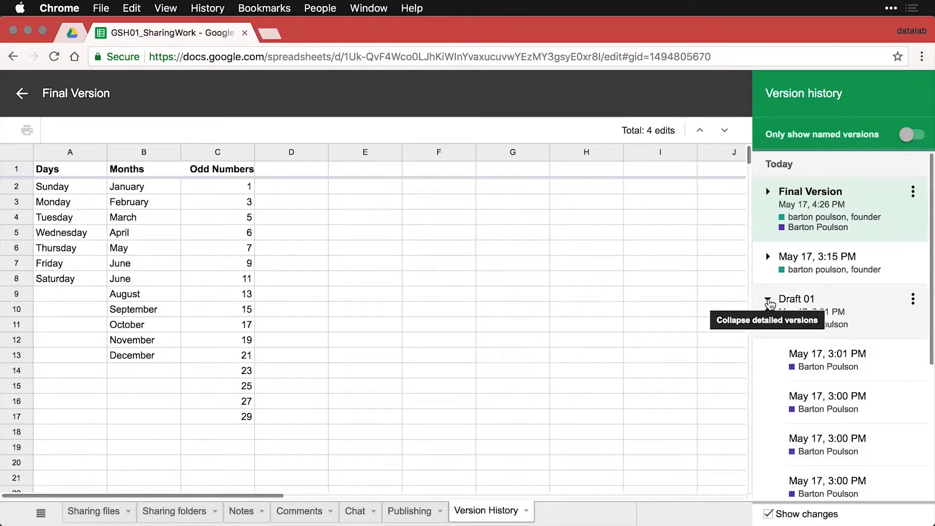
left_click(768, 300)
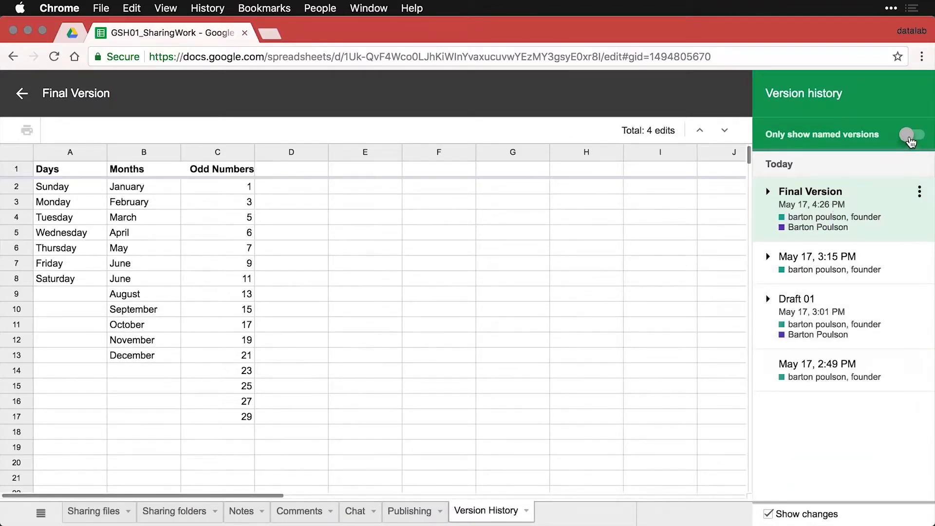
left_click(911, 139)
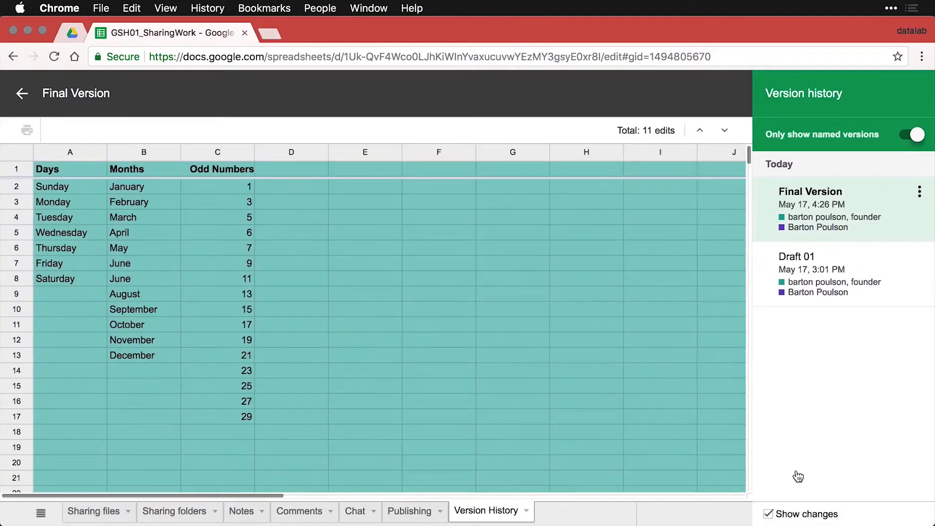
left_click(767, 513)
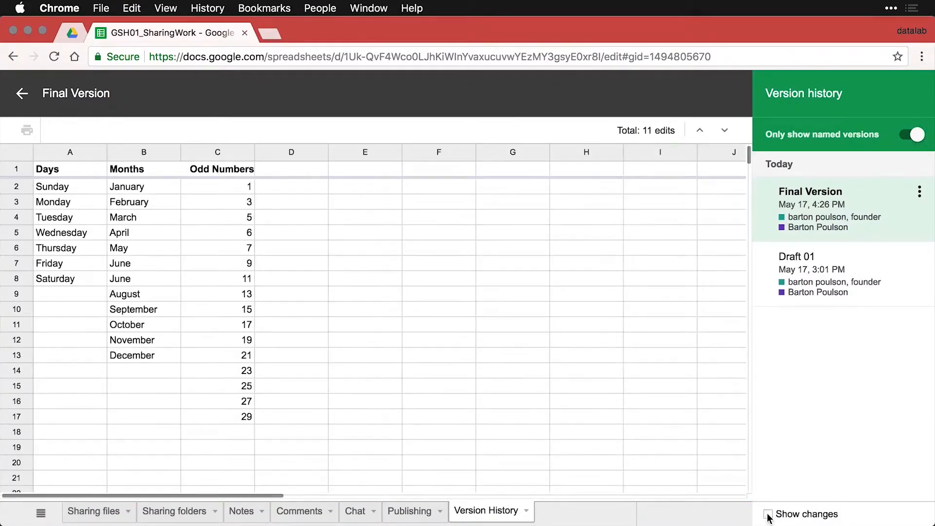
left_click(767, 514)
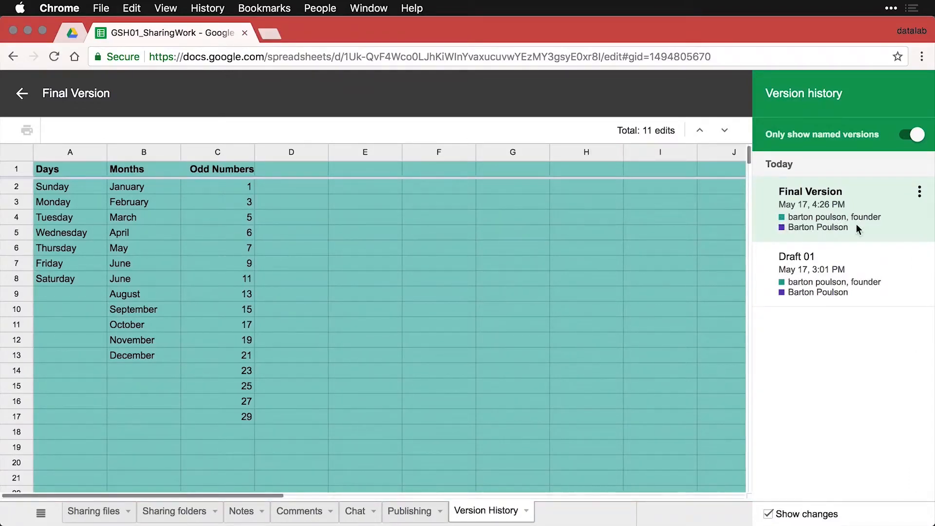
left_click(913, 136)
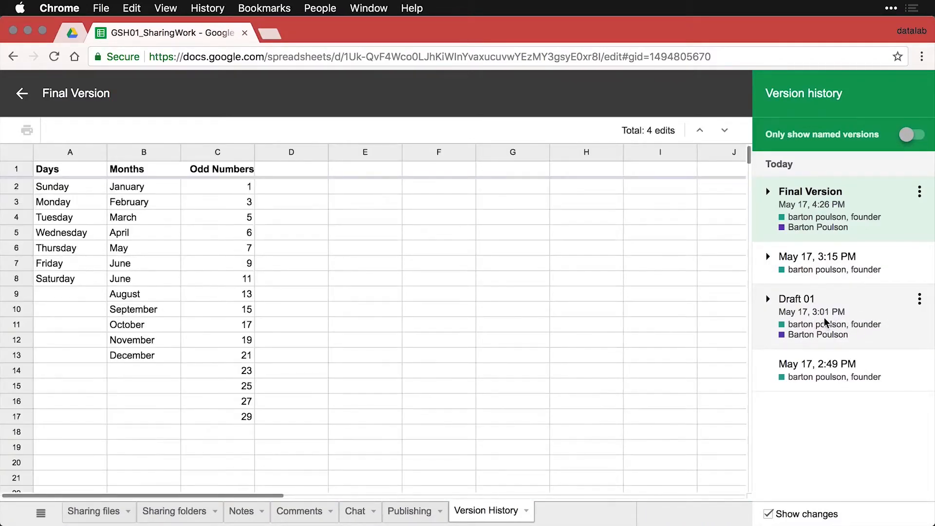
left_click(826, 322)
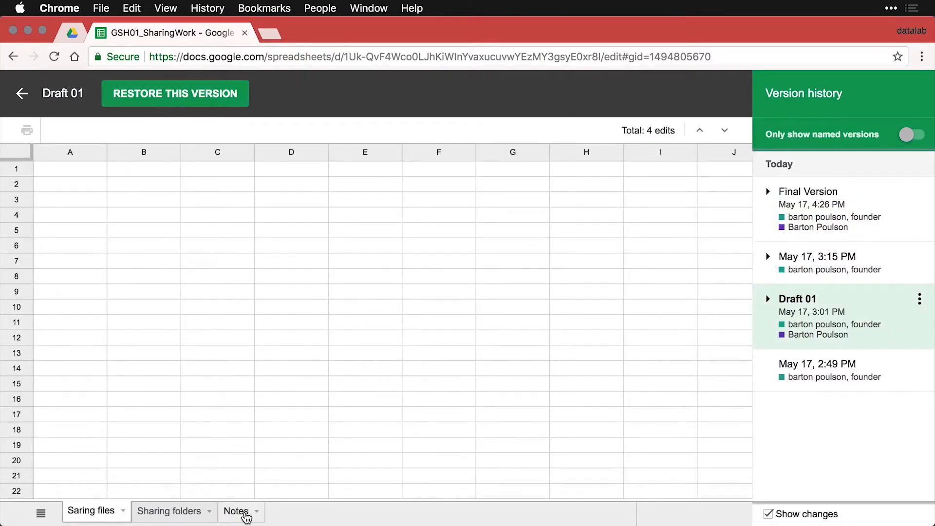
View the Notes sheet as it was in the Draft 01 version.
left_click(244, 512)
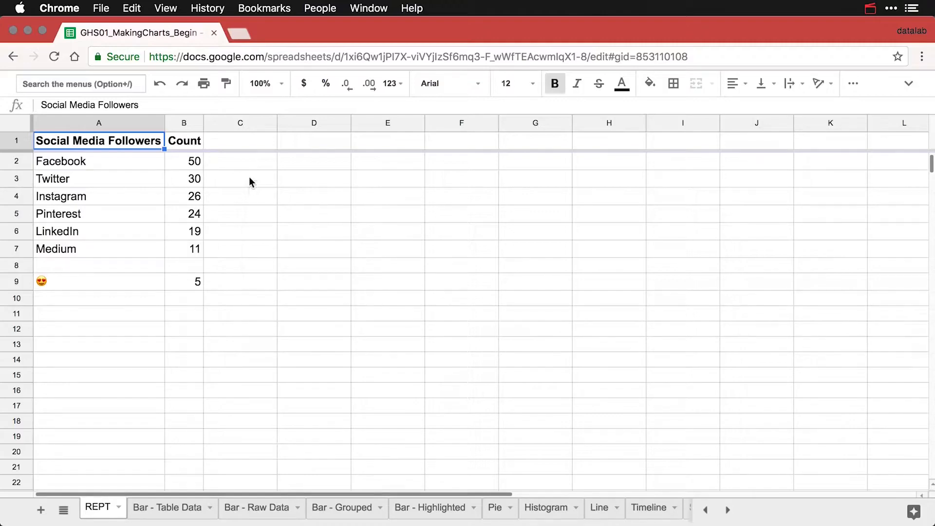
Enter the header 'Chart' in cell C1.
left_click(248, 141)
type("Chart")
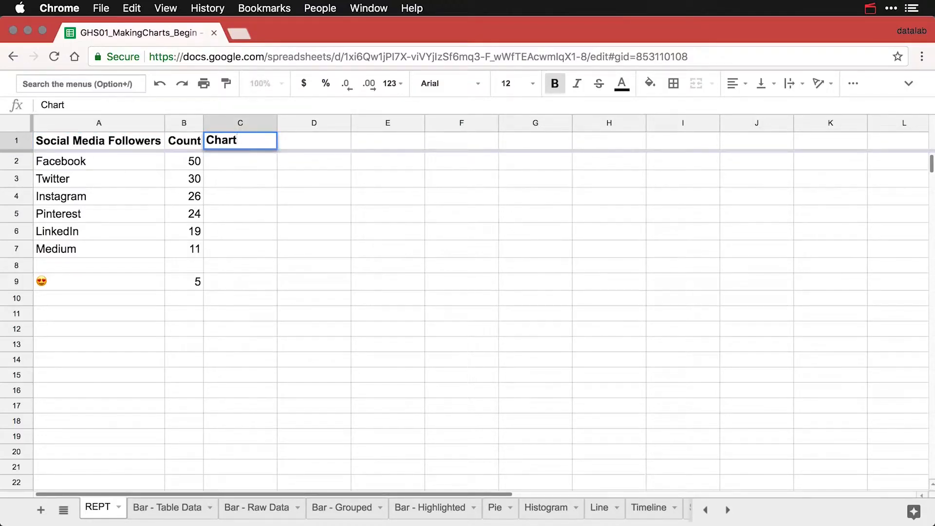
key("Return")
Enter =REPT("|", B2) in C2 to draw Facebook's 50-pipe text bar.
type("=")
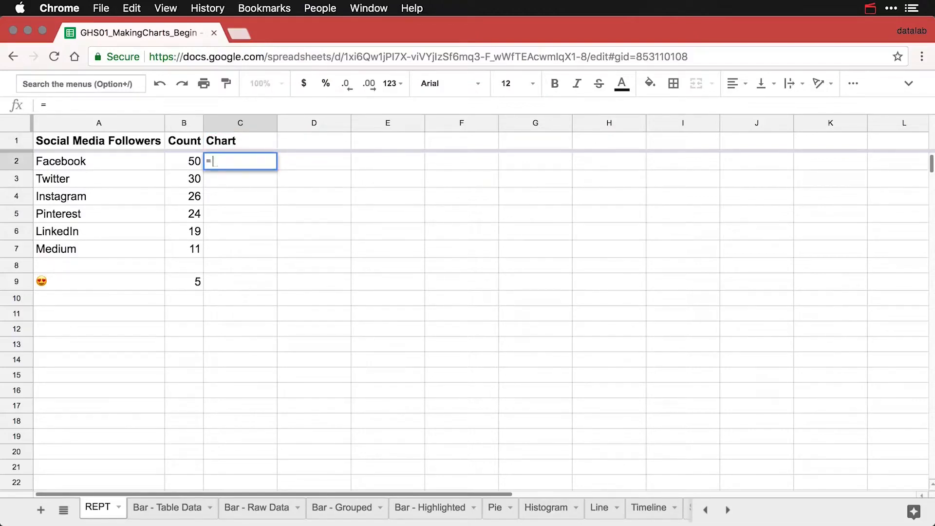
type("REPT")
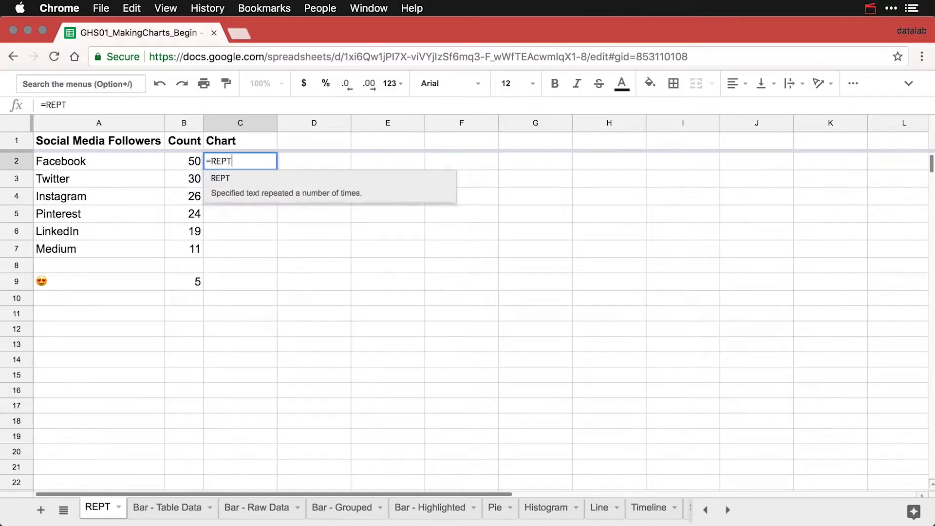
left_click(223, 179)
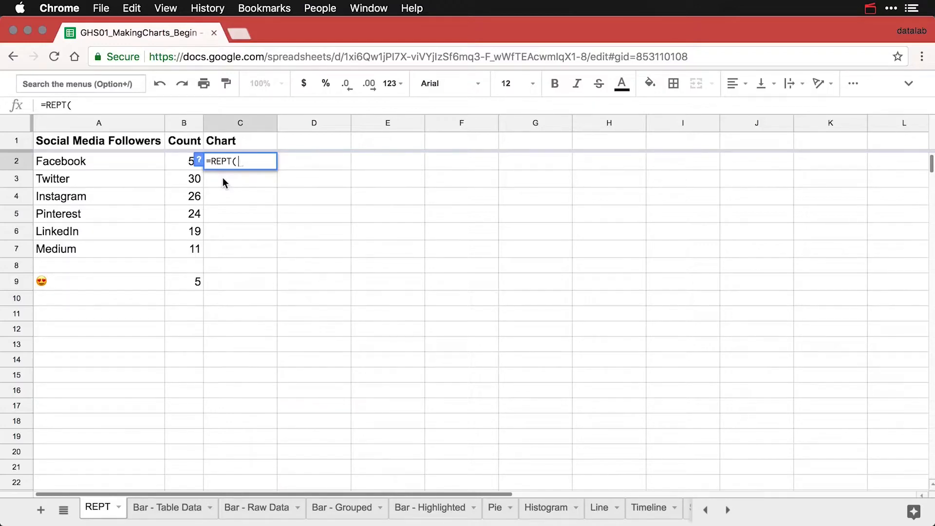
type("\"")
type("|\",")
left_click(184, 161)
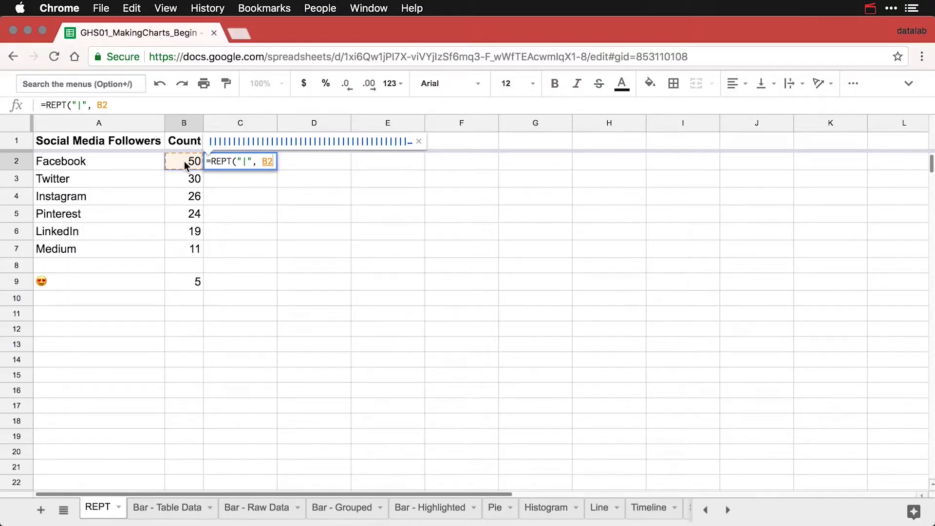
type(")")
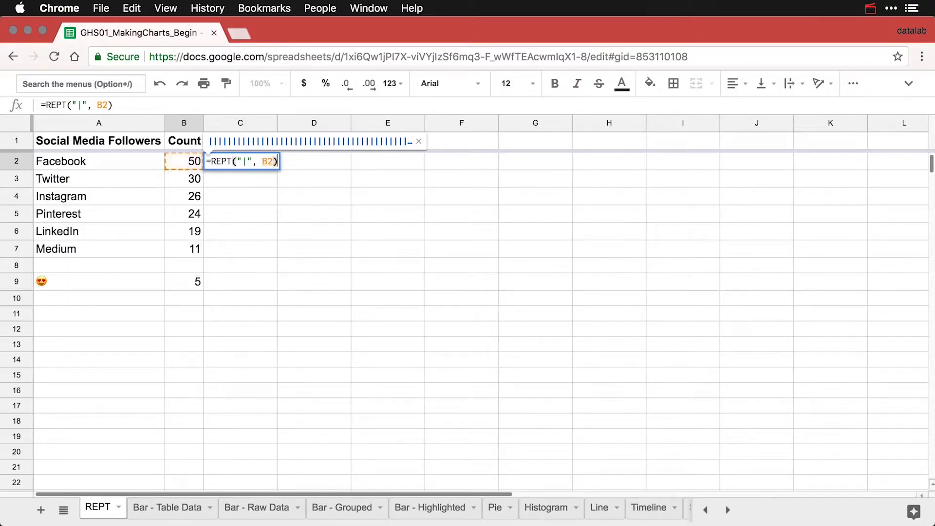
key("Return")
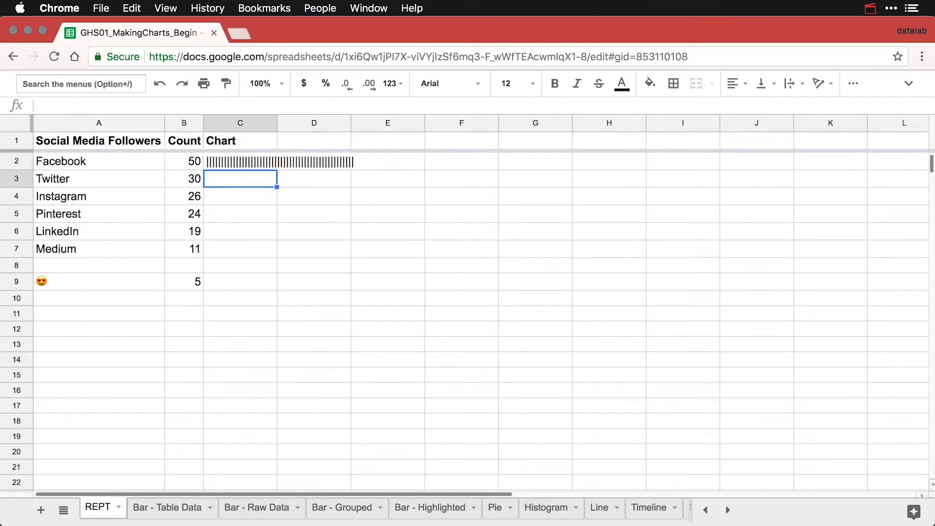
Auto-fit column C and fill the REPT bar formula from C2 down to C7.
double_click(275, 124)
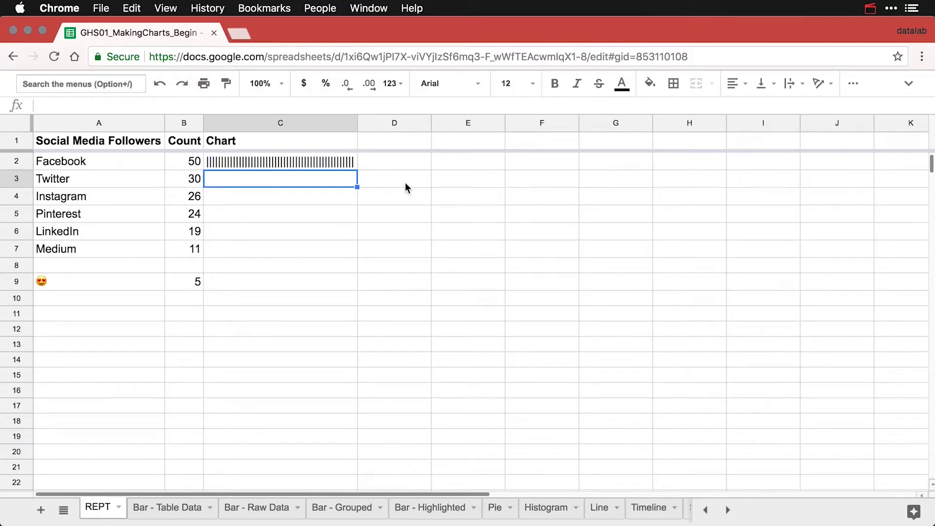
left_click(343, 164)
left_click_drag(357, 169, 349, 253)
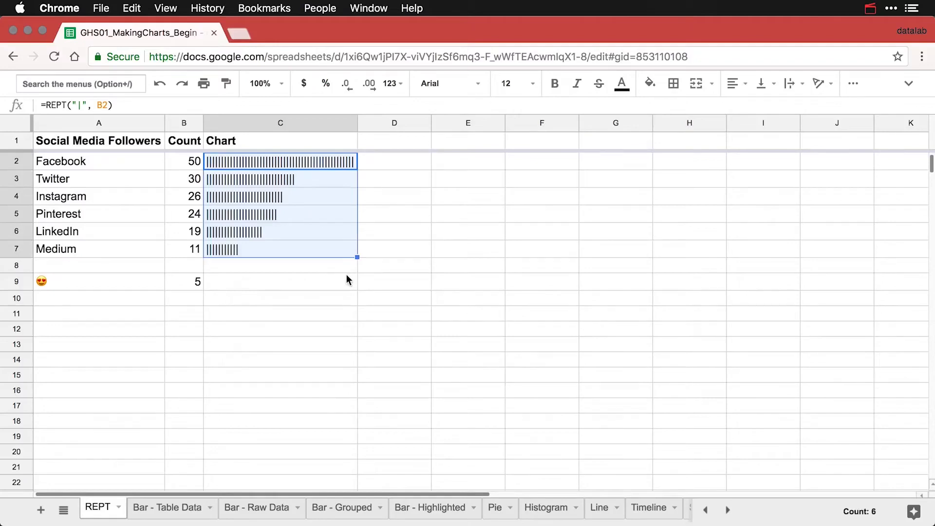
left_click(310, 266)
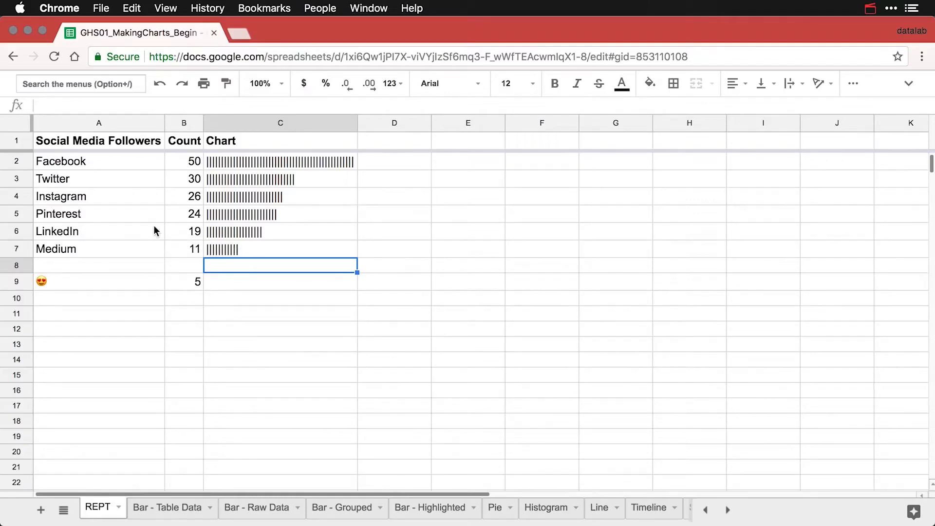
Color the text of the Instagram row (row 4) dark red.
left_click(17, 196)
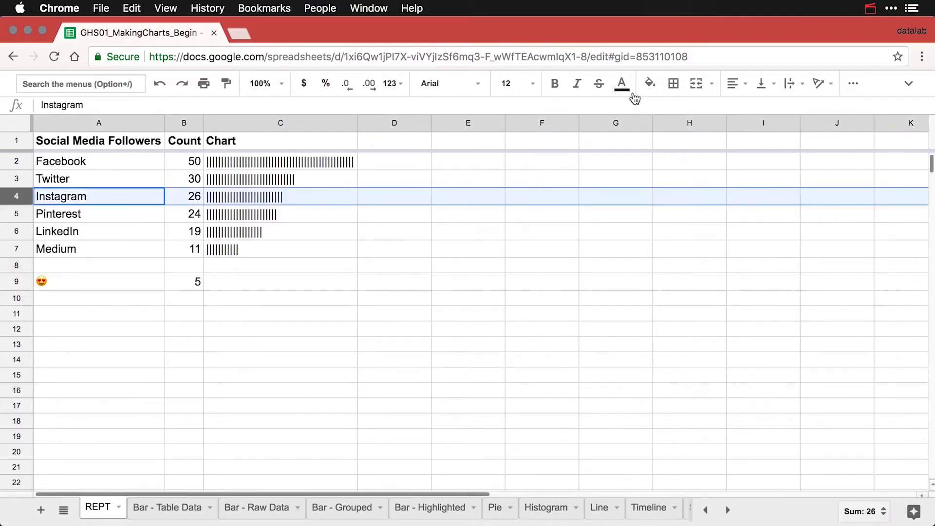
left_click(622, 84)
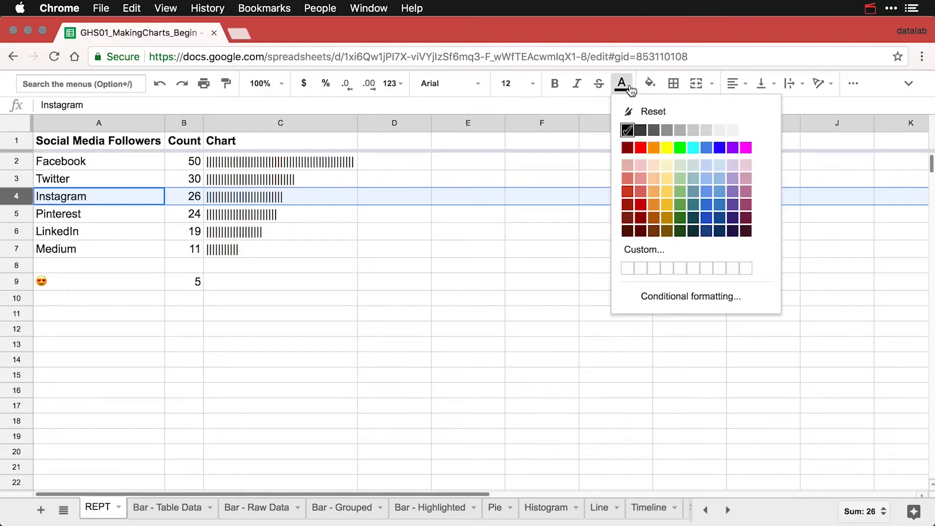
left_click(643, 208)
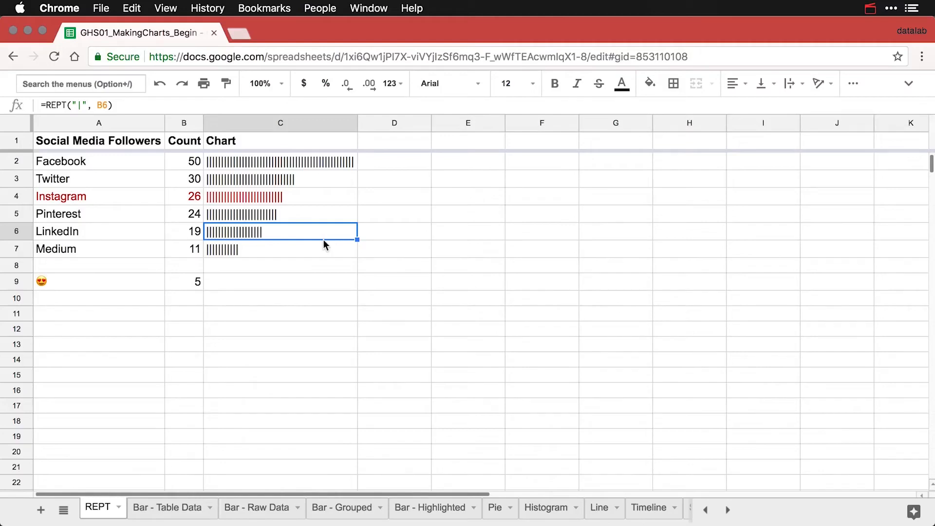
Copy the bar formula from C7 and paste it into C9 for the emoji row.
left_click(286, 250)
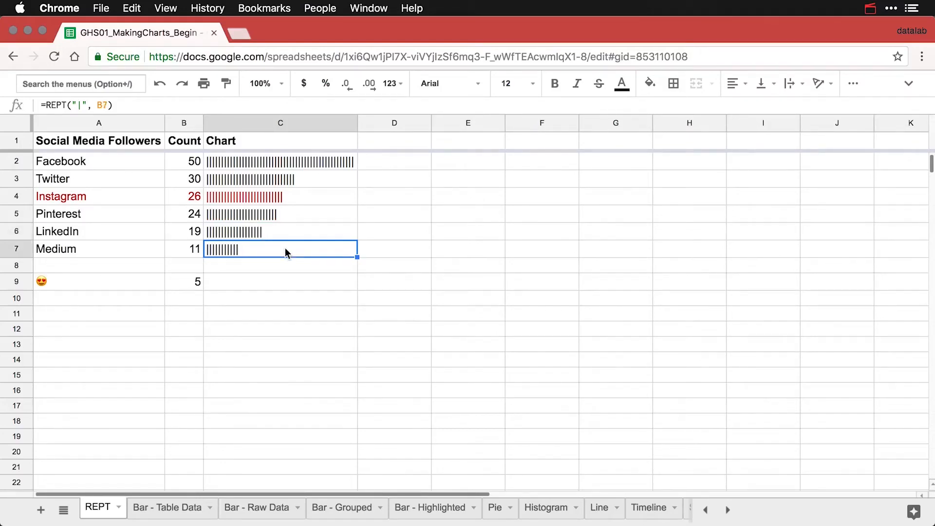
key("Down")
key("Down")
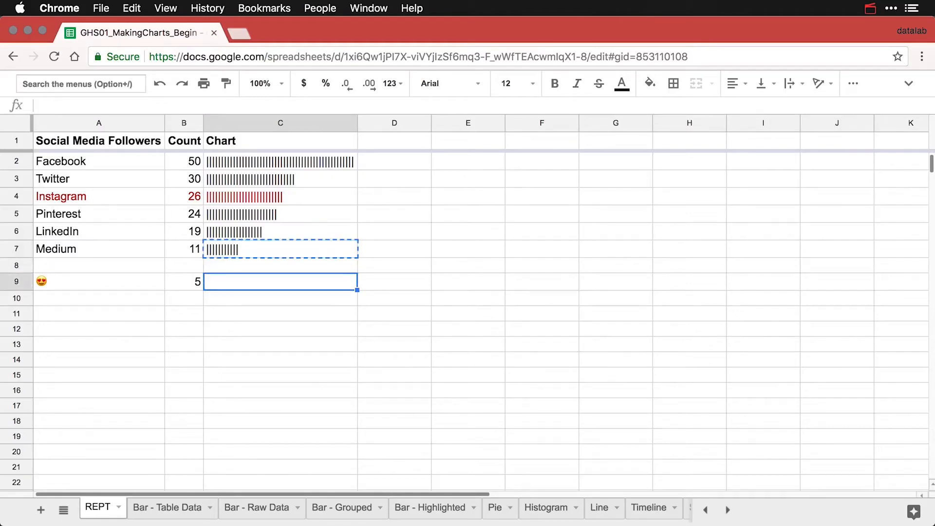
key("super+v")
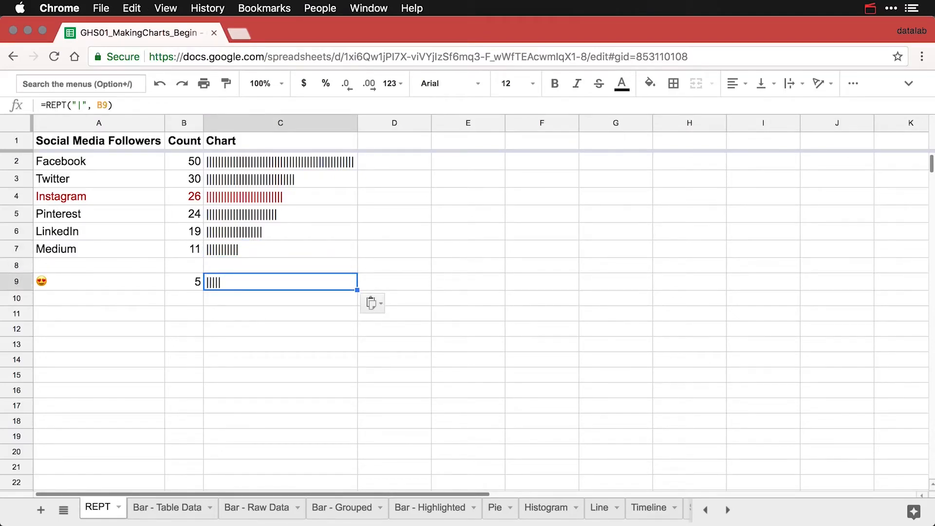
Replace the pipe in C9's REPT formula with the 😍 emoji to show five emojis.
left_click(96, 283)
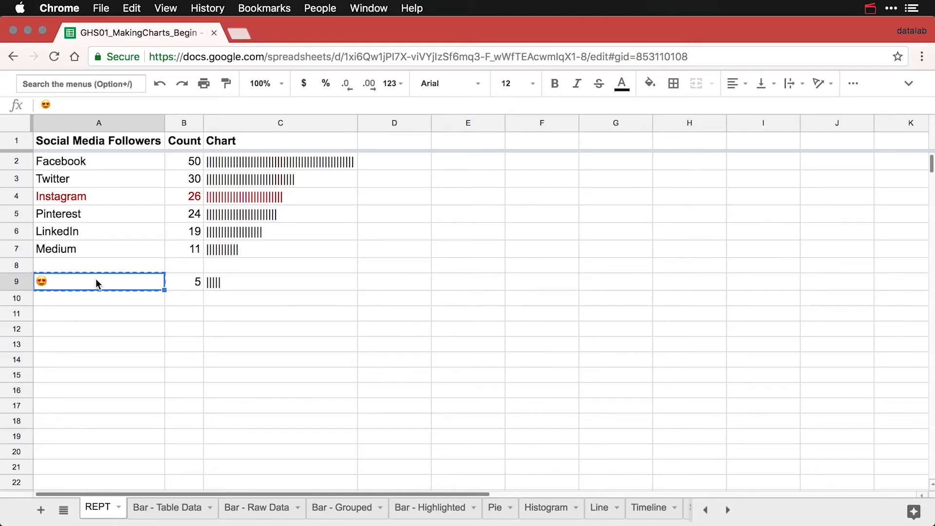
double_click(214, 280)
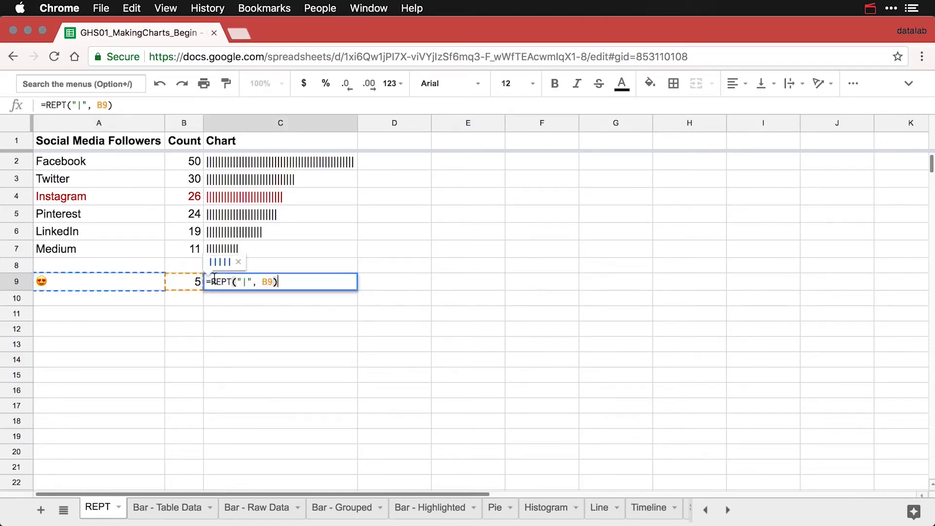
left_click(247, 283)
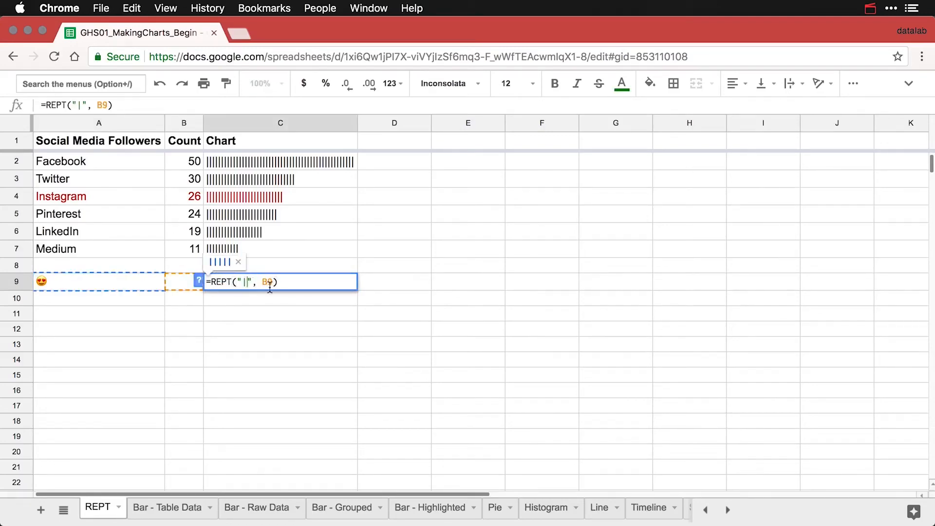
key("BackSpace")
key("super+v")
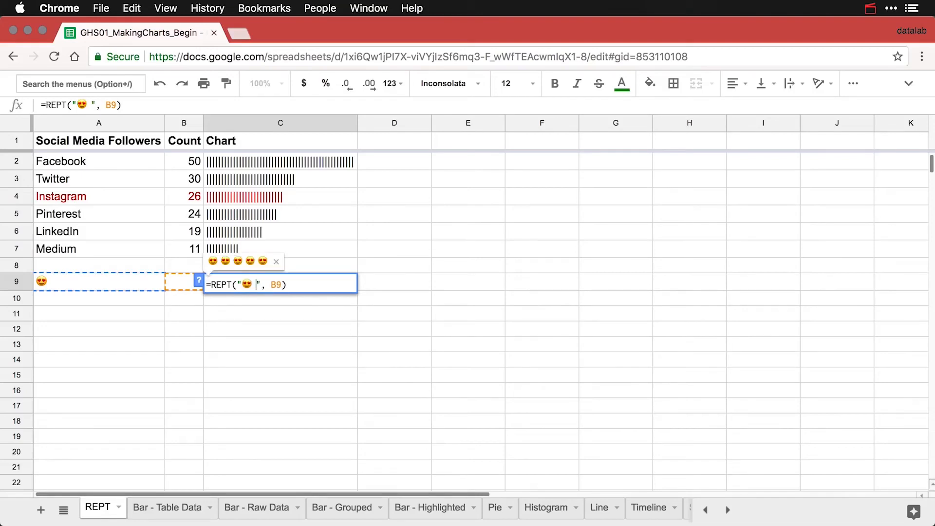
key("Return")
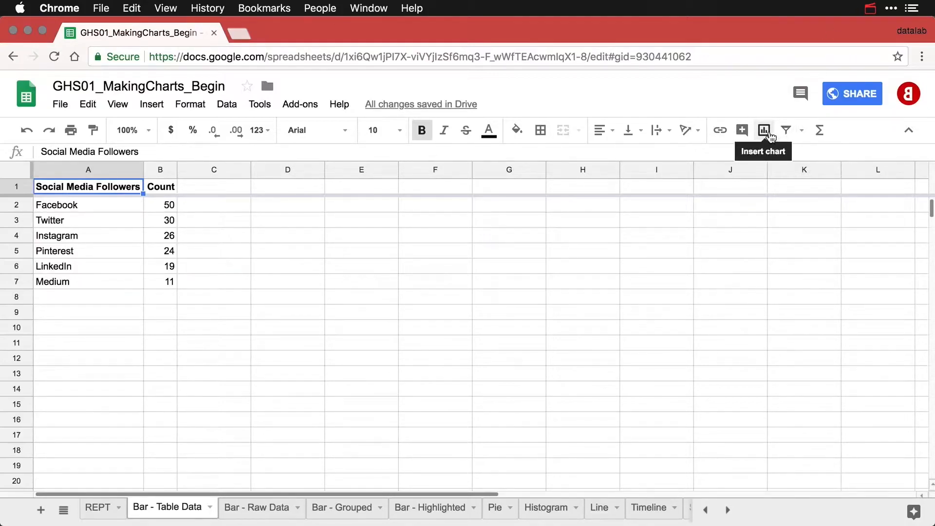
Insert a column chart from A1:B7, check its chart type, and place it right of the table.
left_click(763, 130)
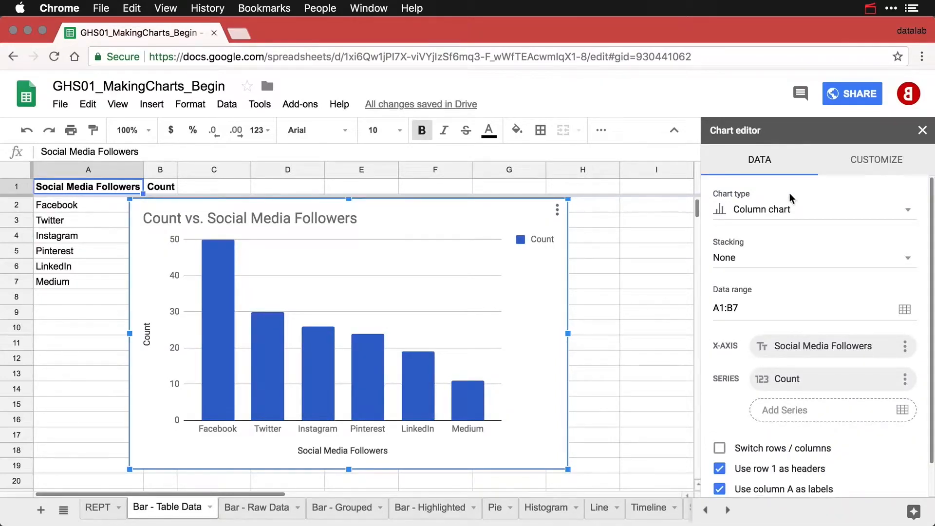
left_click(794, 210)
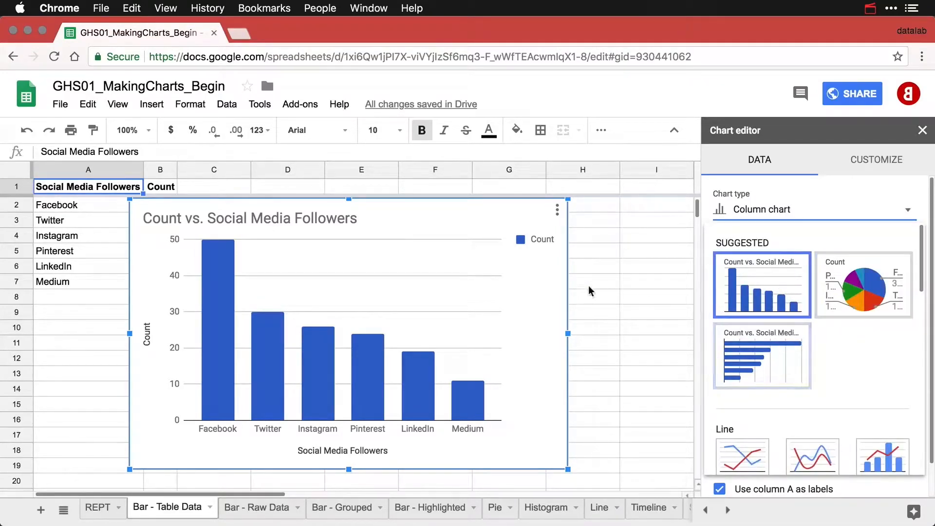
left_click(528, 308)
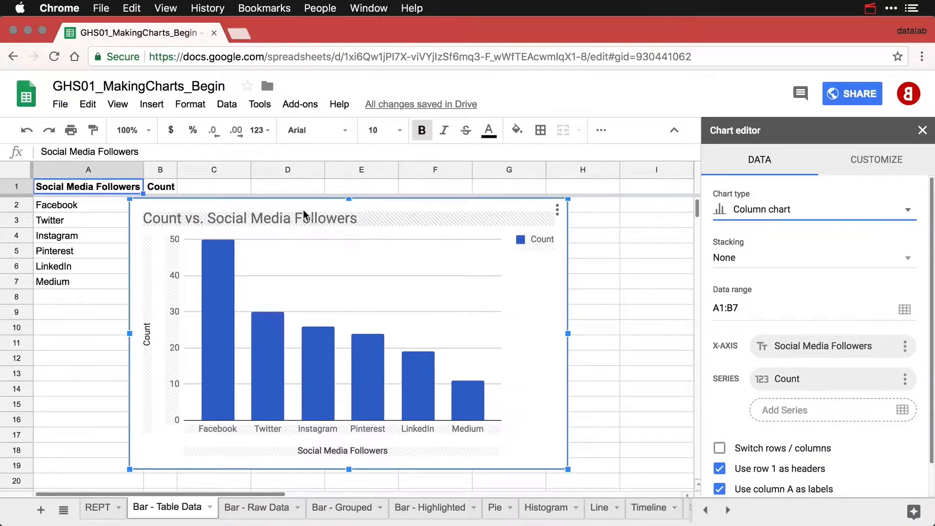
left_click_drag(300, 208, 361, 210)
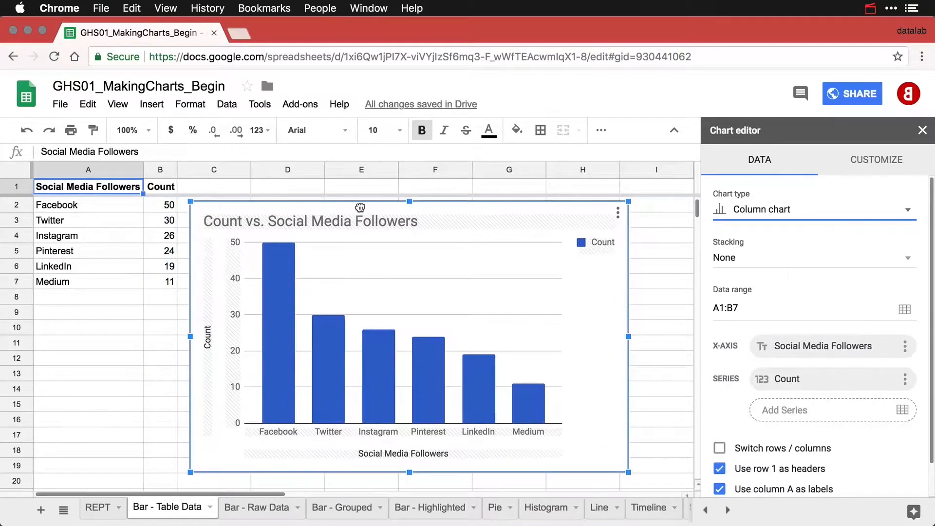
left_click(271, 224)
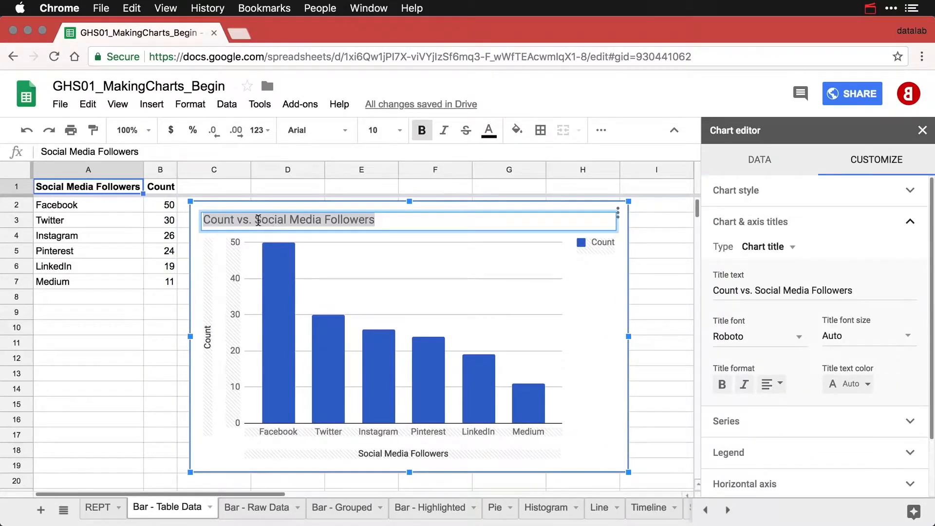
Retitle the chart 'Social Media Followers by Platform' and set the legend position to None.
key("BackSpace")
key("BackSpace")
key("BackSpace")
key("BackSpace")
key("BackSpace")
key("BackSpace")
key("BackSpace")
key("BackSpace")
key("BackSpace")
key("BackSpace")
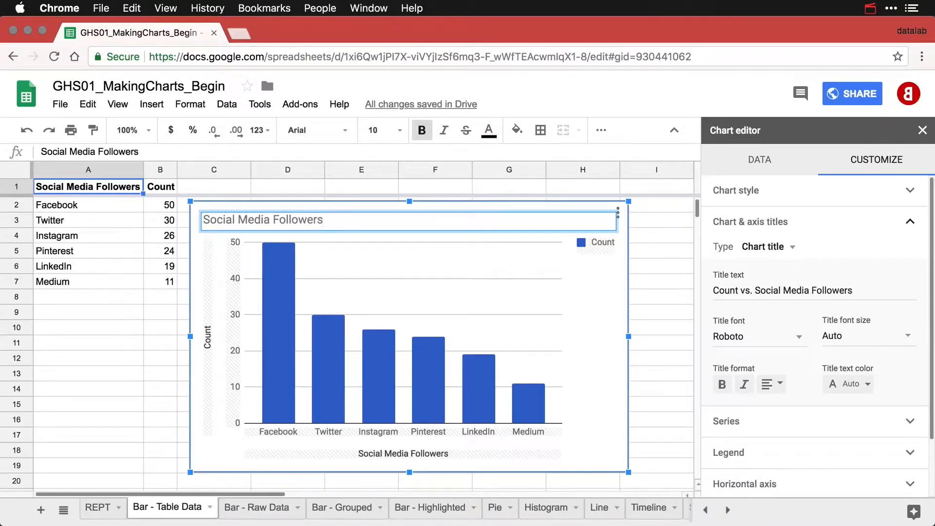
type("by Platform")
left_click(603, 248)
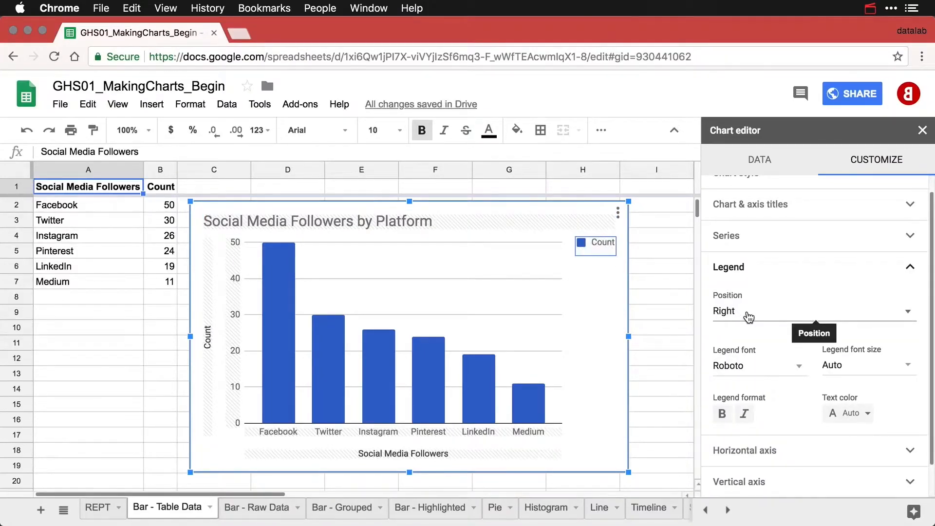
left_click(749, 316)
left_click(761, 223)
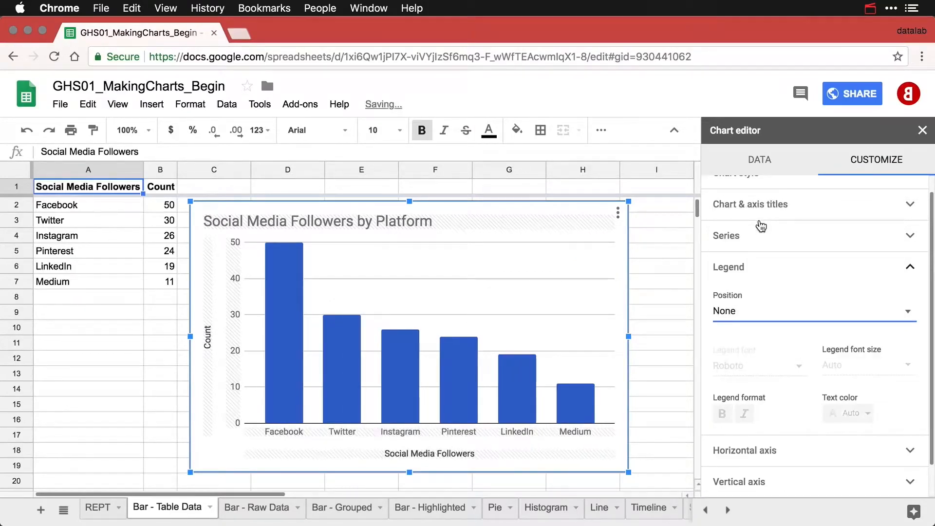
Rename the vertical axis title from Count to Followers and delete the horizontal axis title.
left_click(208, 344)
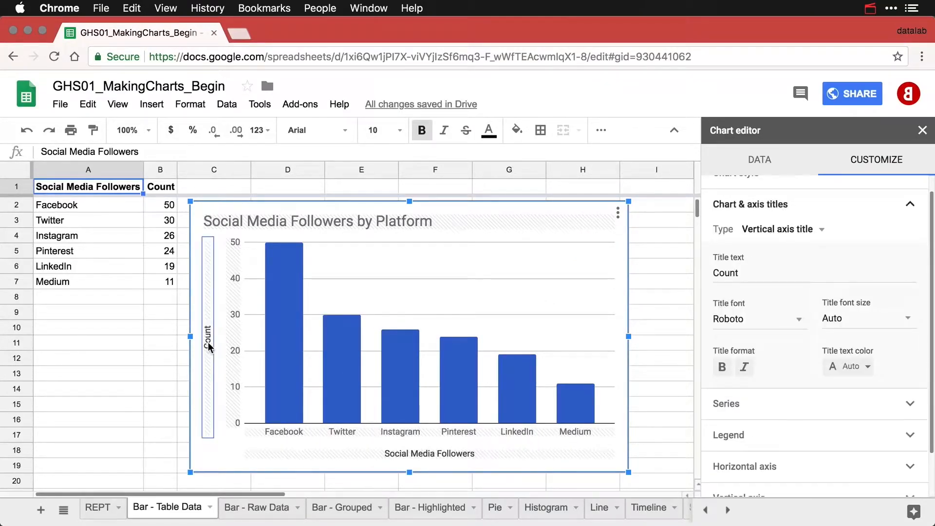
left_click(735, 277)
double_click(735, 277)
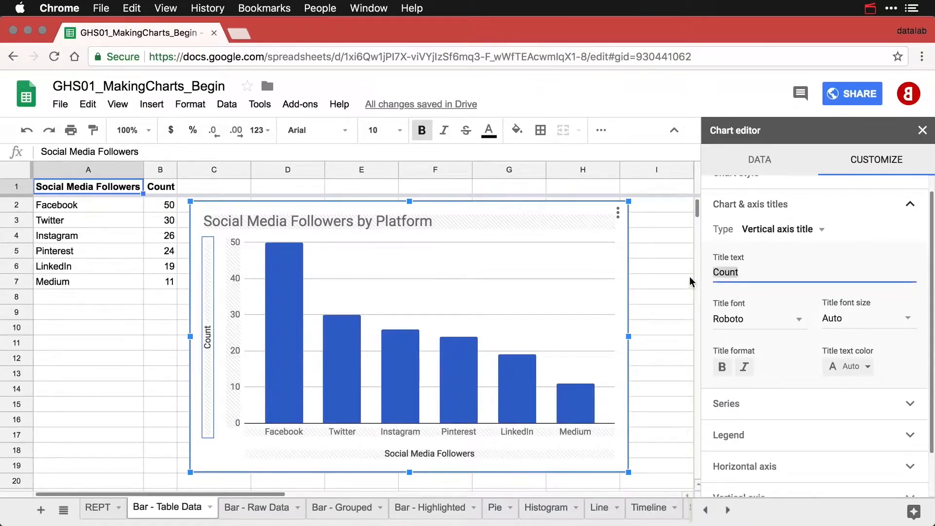
type("Followers")
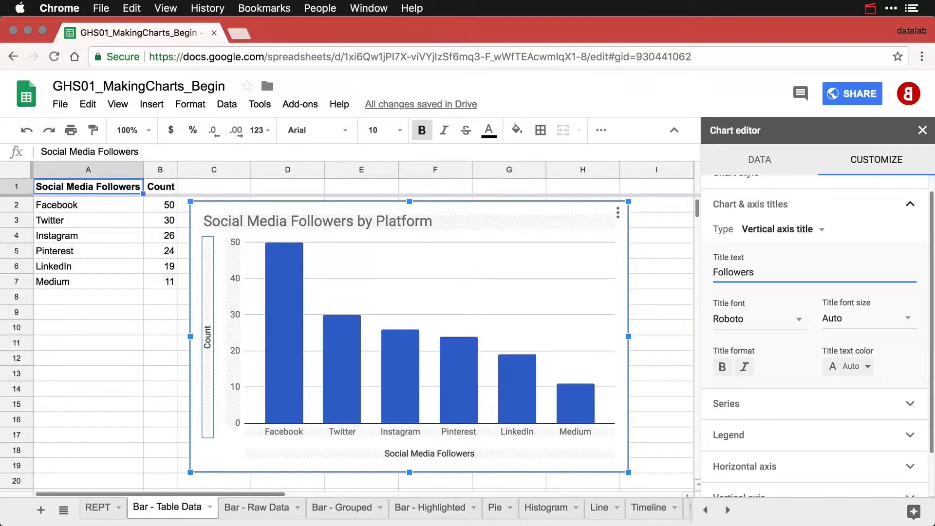
left_click(463, 454)
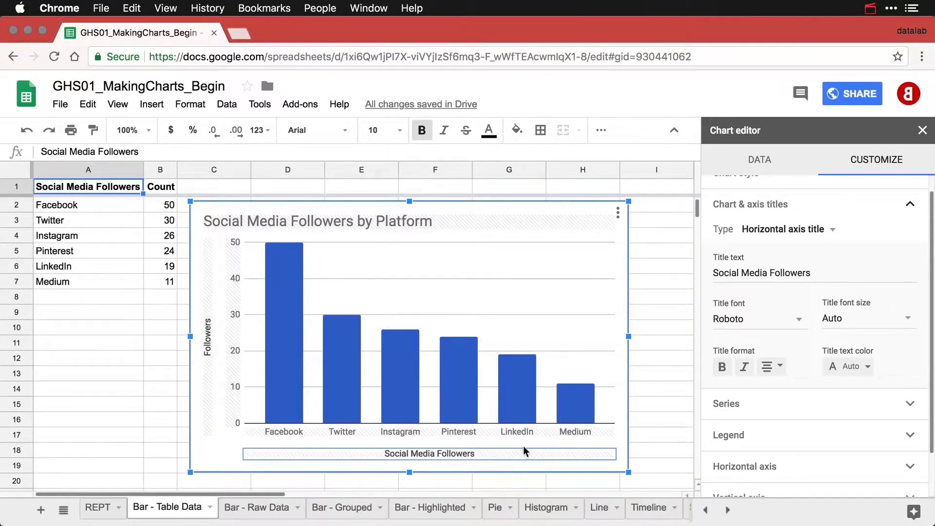
left_click(820, 274)
left_click_drag(820, 274, 695, 274)
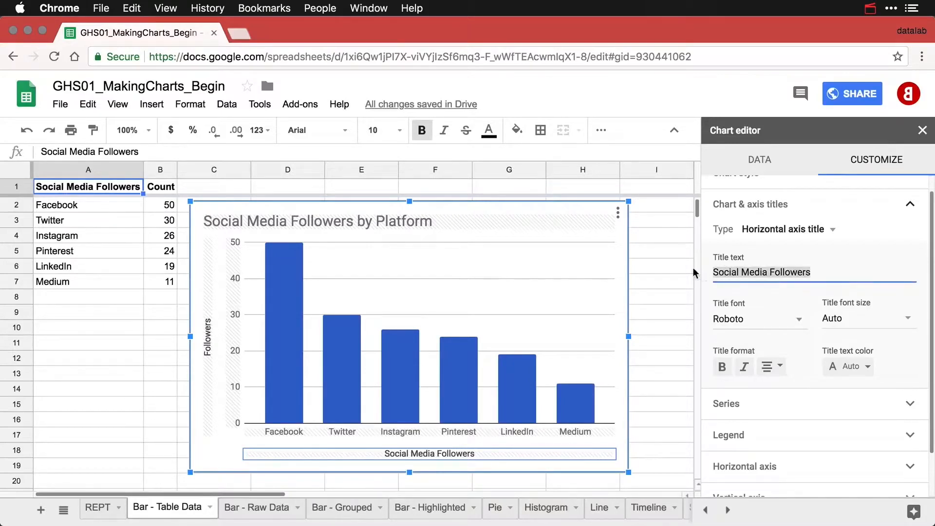
key("BackSpace")
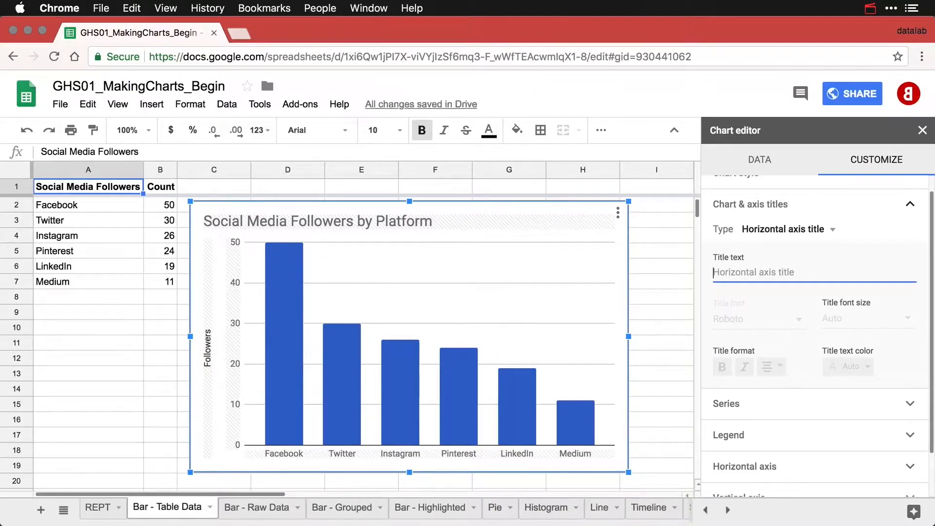
Set the Count series colour to dark red 1 so every column turns dark red.
left_click(522, 406)
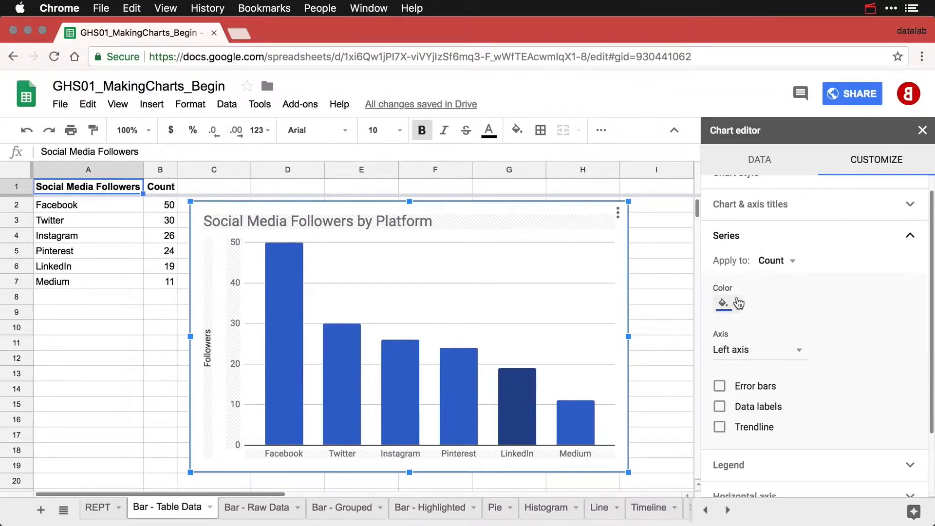
left_click(736, 303)
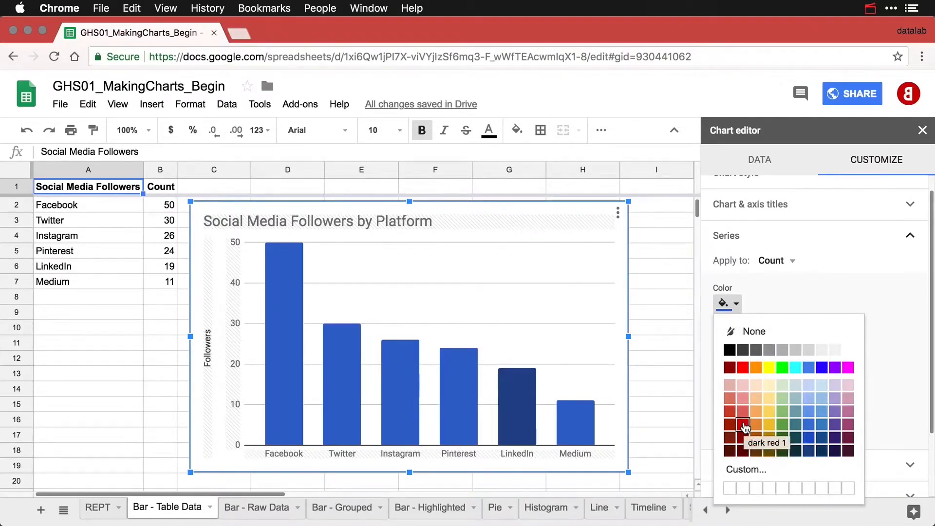
left_click(743, 426)
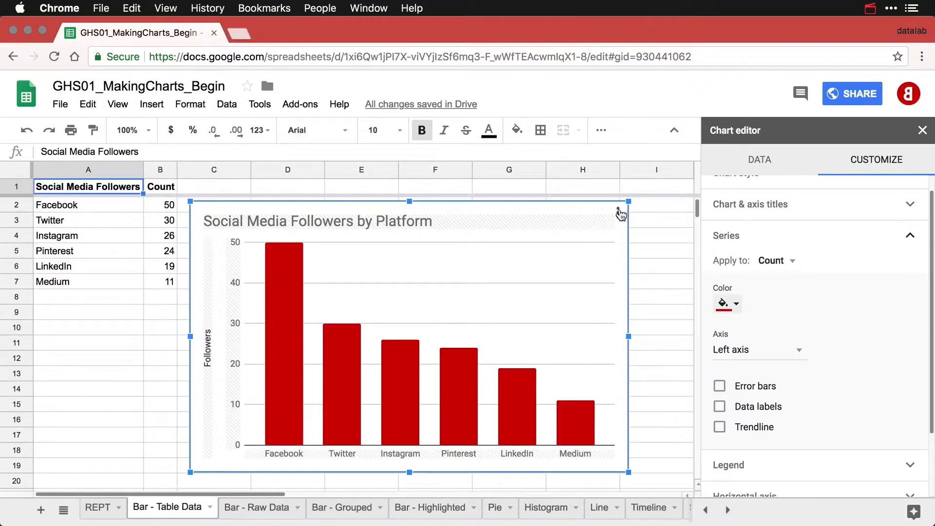
Copy and paste the red column chart, drag the duplicate below the original, and select it.
left_click(617, 213)
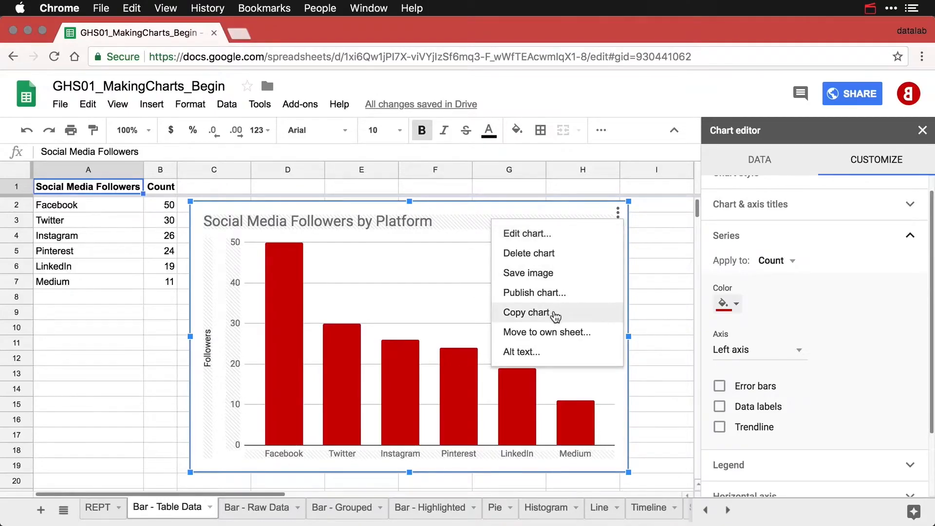
left_click(554, 313)
key("super+v")
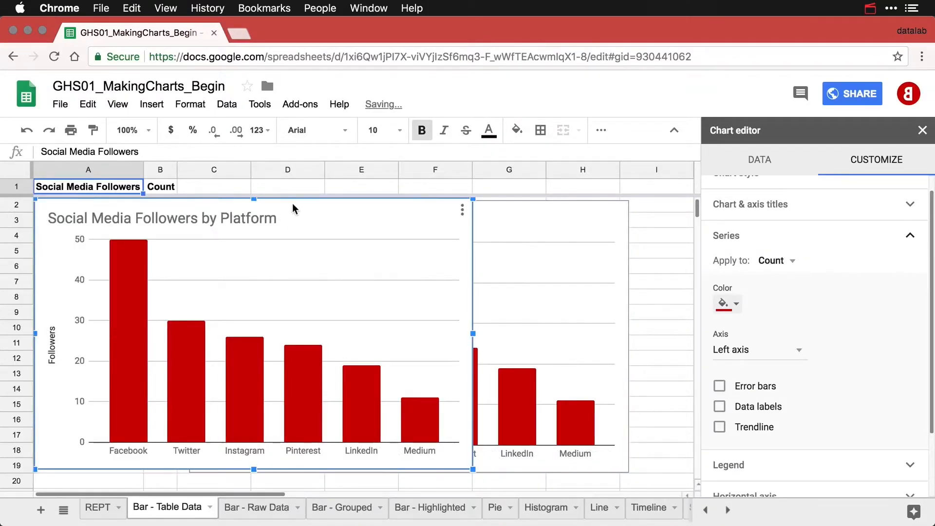
left_click_drag(293, 209, 449, 487)
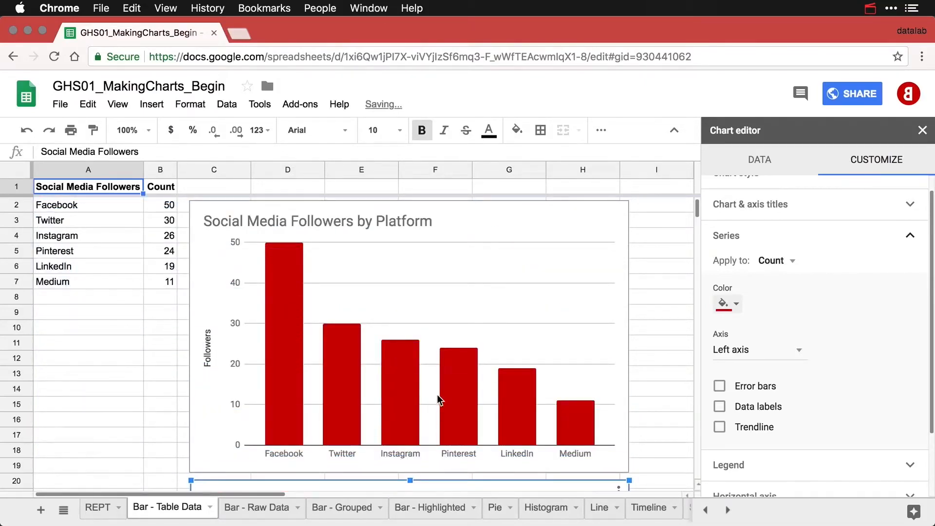
scroll(438, 397, "down", 5)
scroll(439, 399, "down", 4)
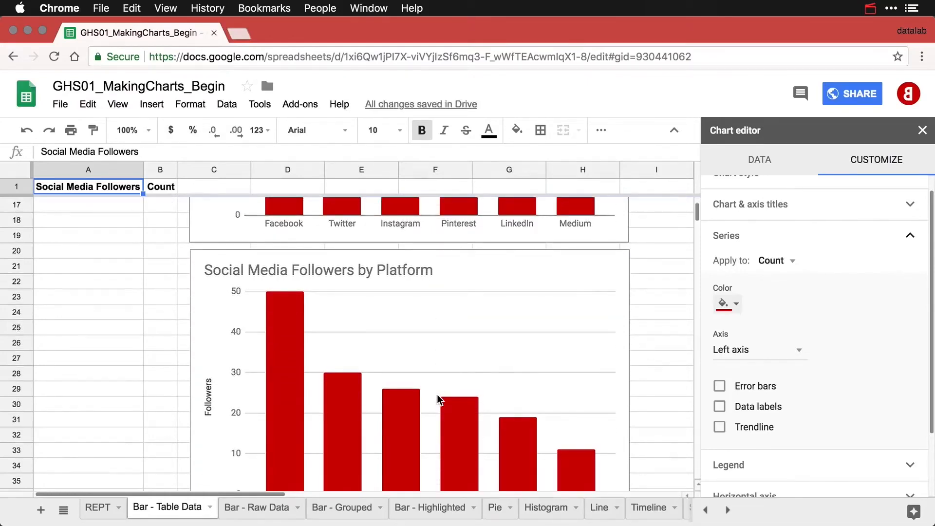
scroll(439, 399, "down", 1)
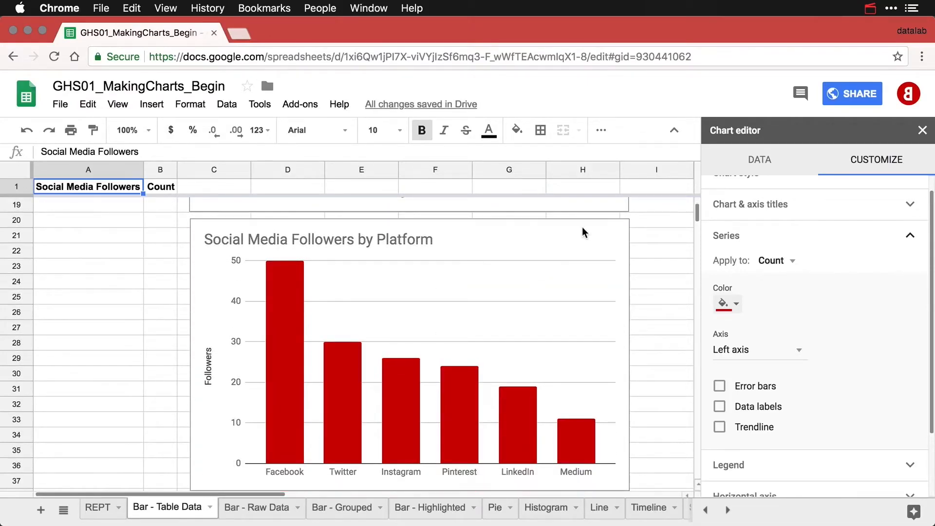
left_click(584, 232)
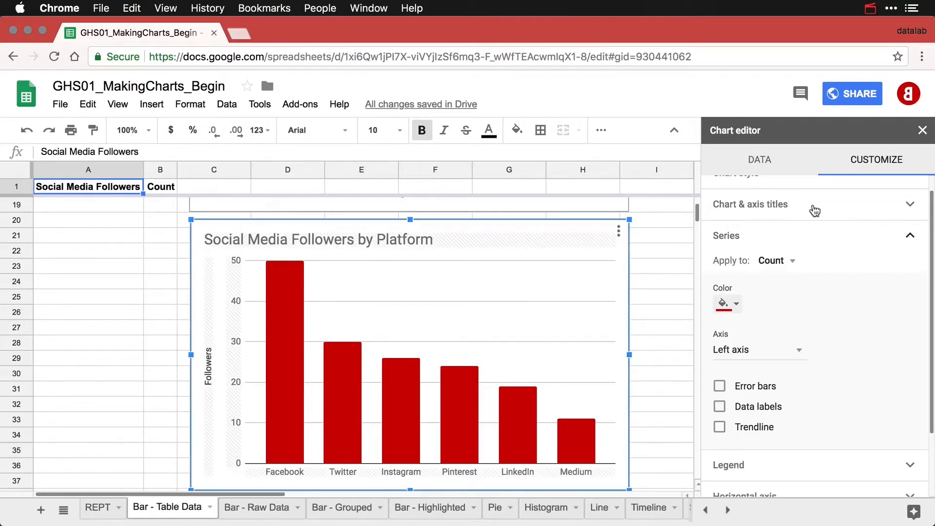
scroll(813, 210, "up", 1)
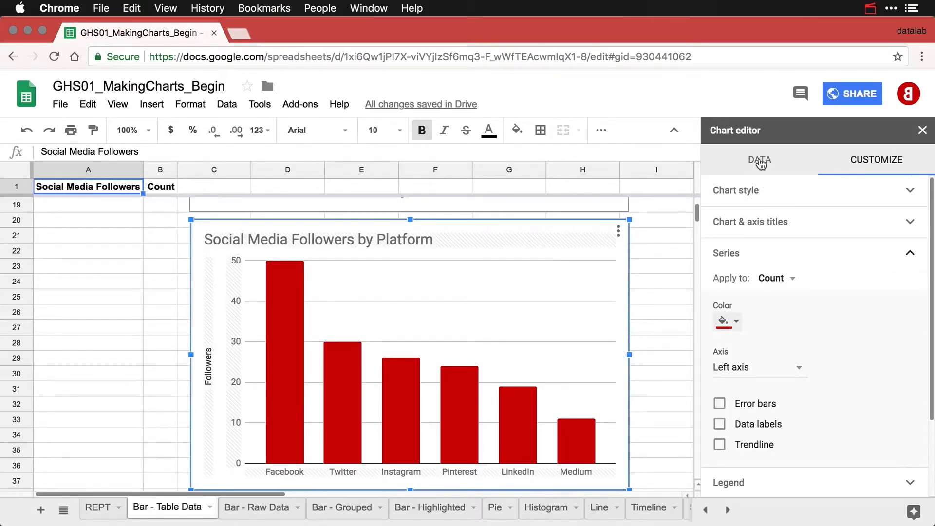
Change the copy's chart type to Bar chart and retitle it 'Social Media Followers by Platform'.
left_click(760, 161)
left_click(774, 211)
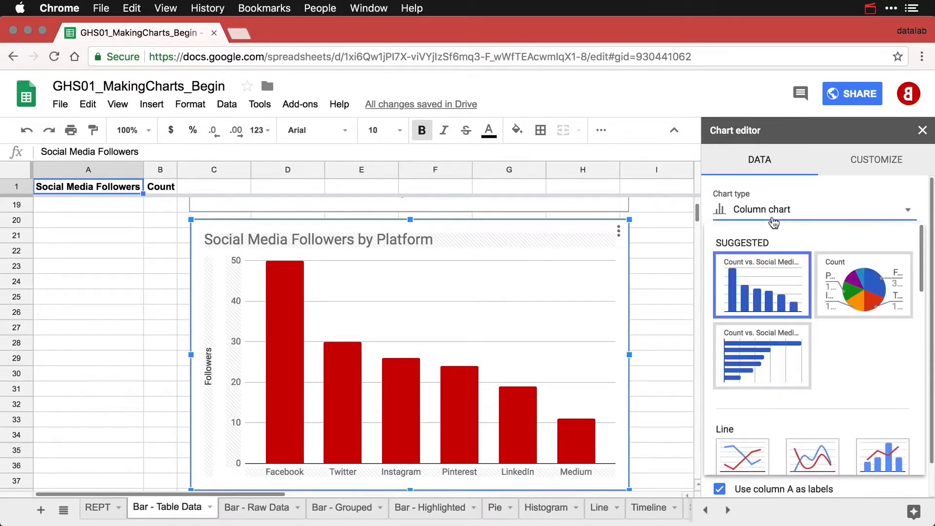
left_click(760, 368)
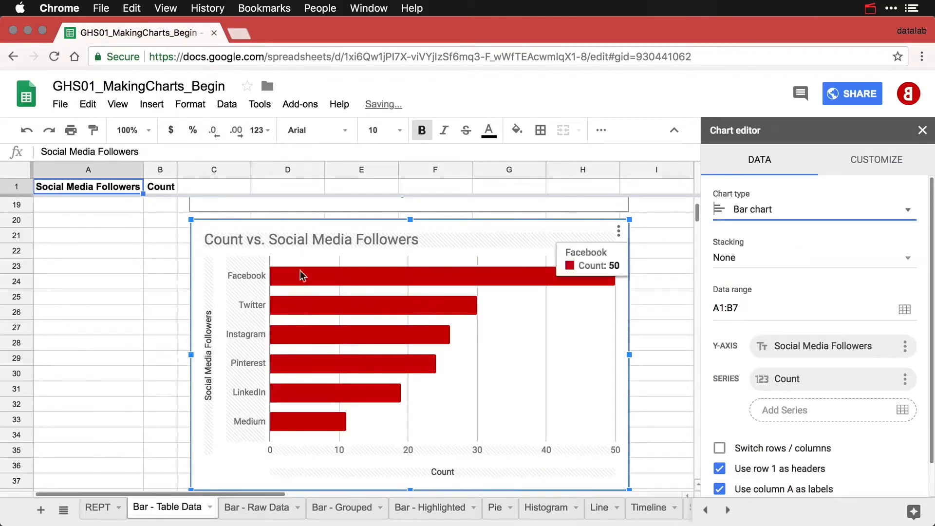
left_click(269, 239)
left_click(270, 239)
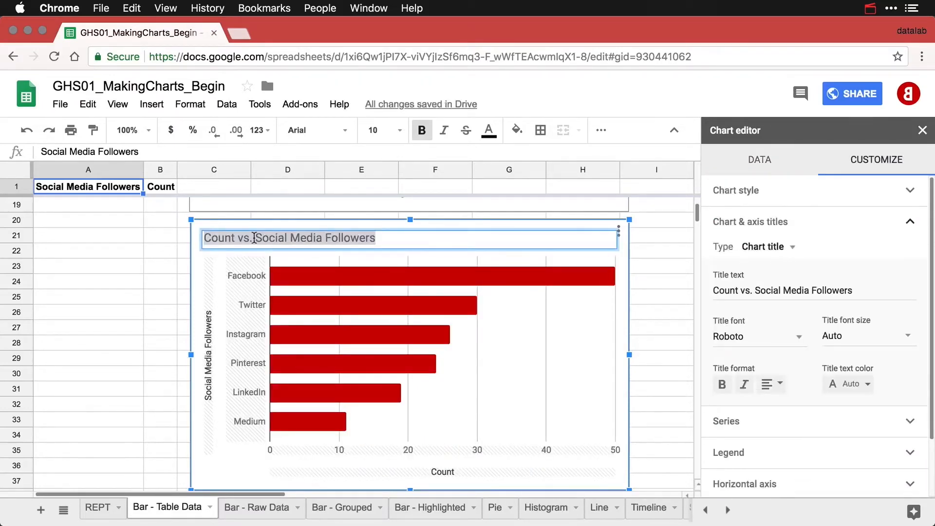
left_click(254, 237)
key("BackSpace")
key("BackSpace")
key("BackSpace")
key("BackSpace")
key("BackSpace")
key("BackSpace")
key("BackSpace")
key("BackSpace")
key("BackSpace")
key("BackSpace")
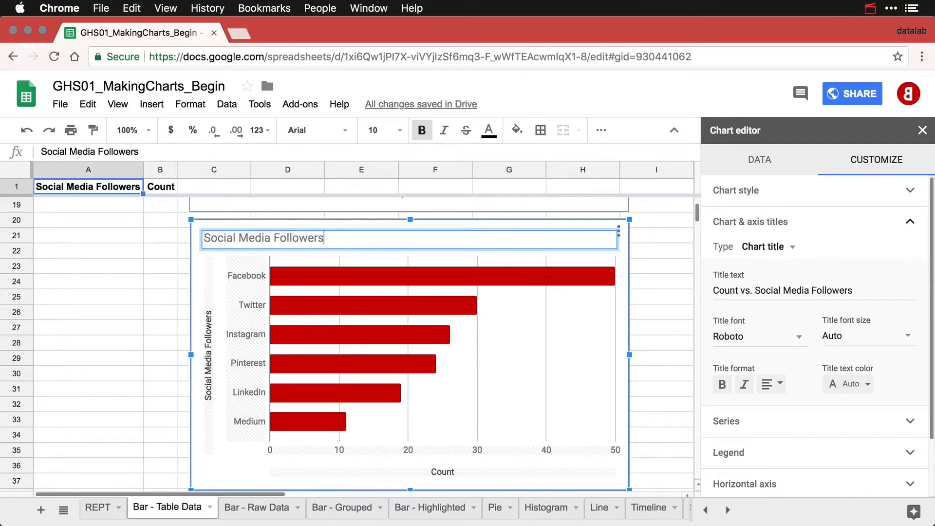
type("by Platform")
Delete the vertical axis title and rename the horizontal axis title from Count to Followers.
left_click(209, 345)
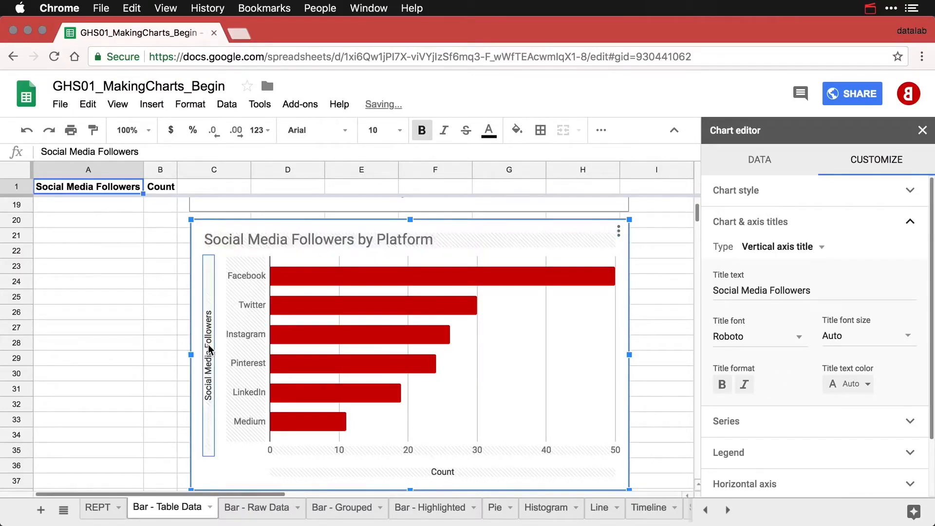
double_click(825, 287)
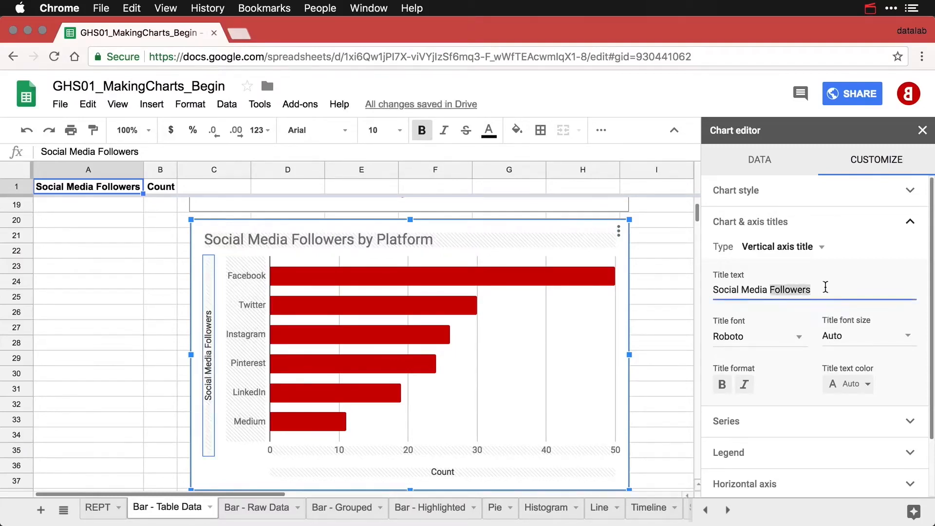
key("super+a")
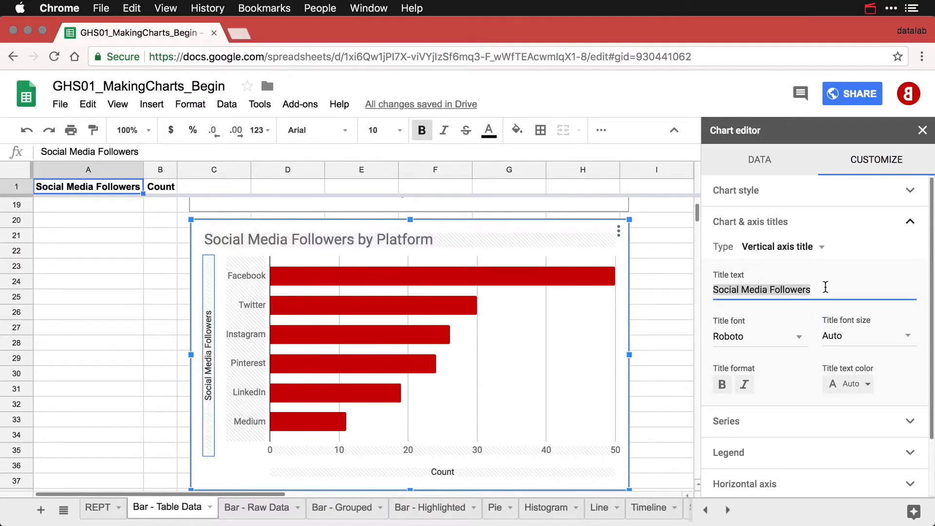
key("BackSpace")
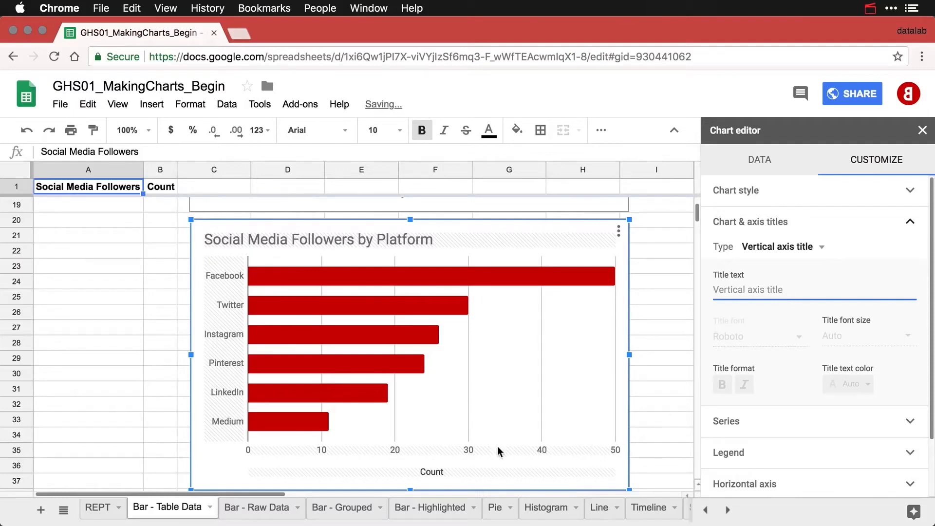
left_click(434, 471)
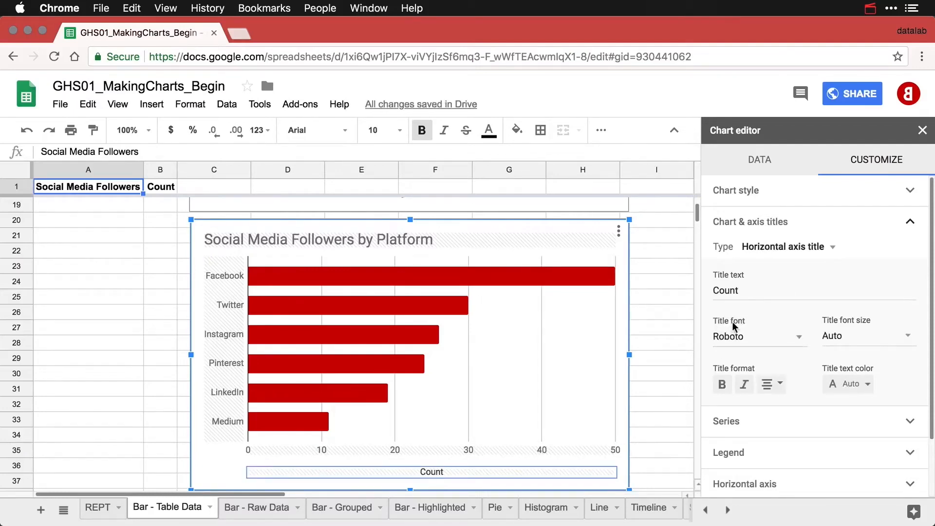
double_click(748, 287)
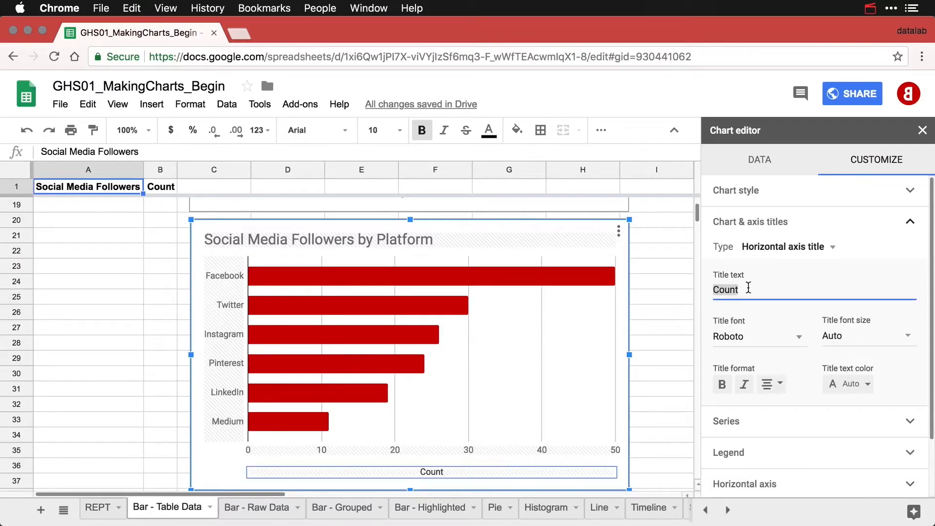
type("Followers")
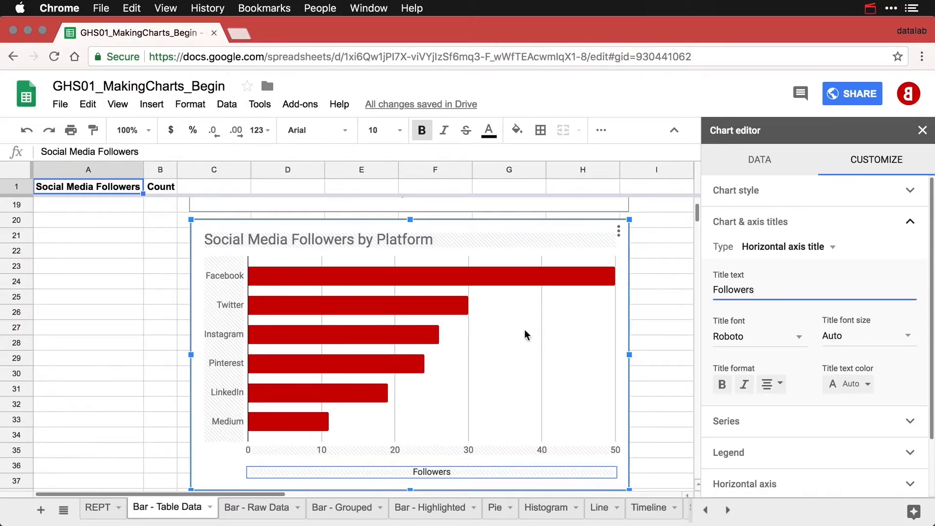
left_click(155, 313)
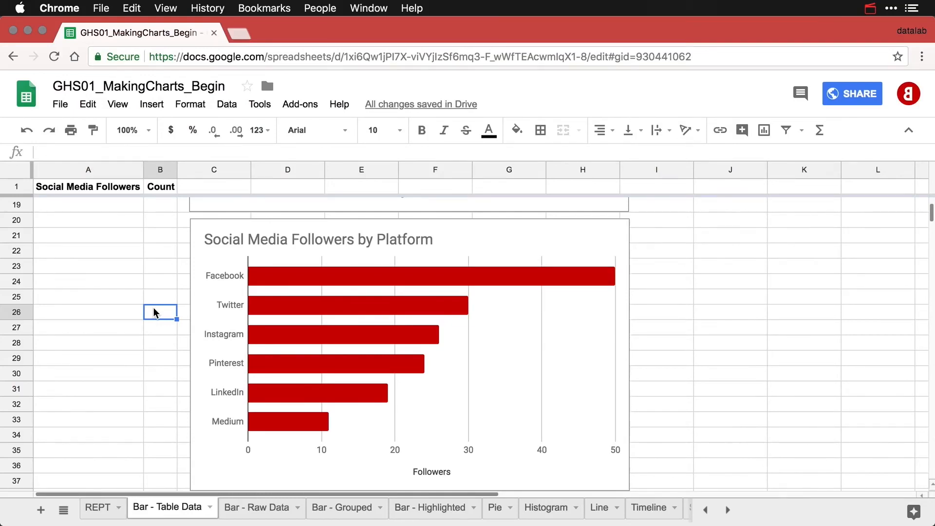
Scroll back up to the top of the sheet showing the Social Media Followers table.
scroll(154, 312, "up", 6)
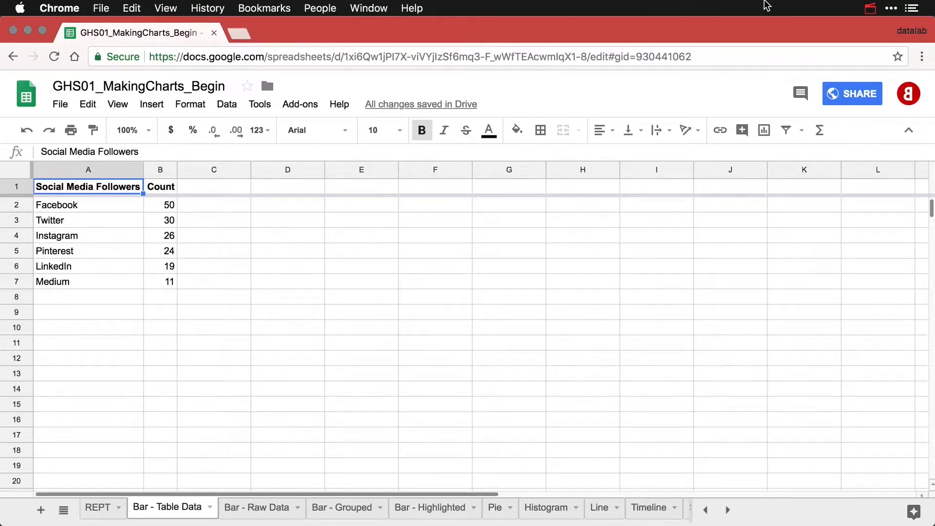
Insert a column chart of the follower table and move it right to uncover the Count column.
left_click(769, 134)
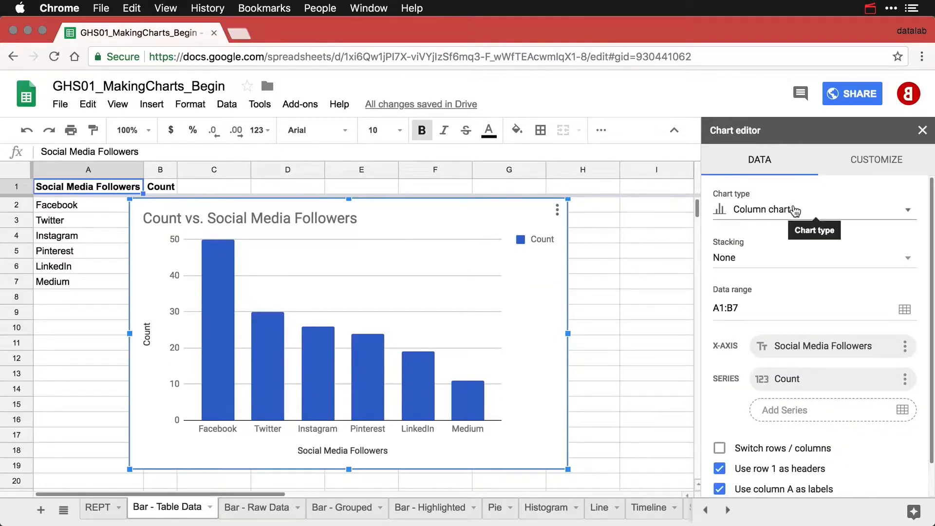
left_click(794, 210)
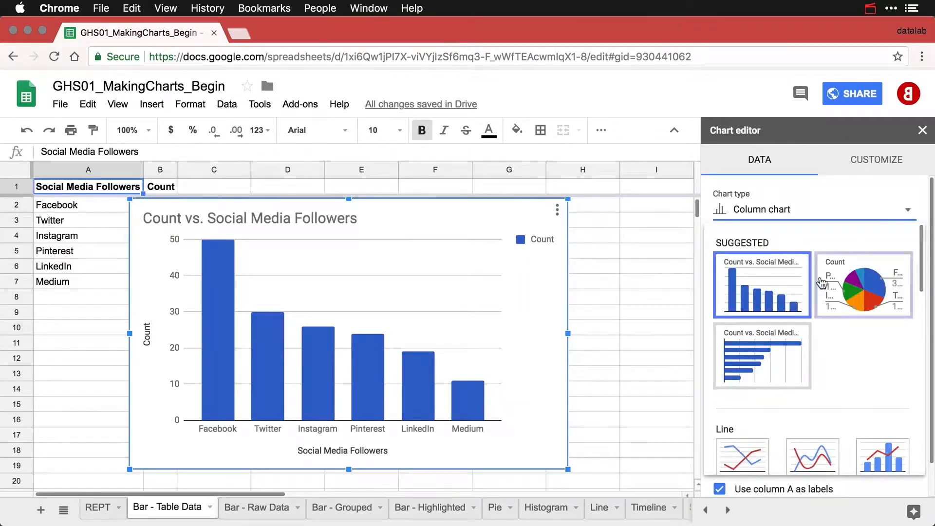
left_click(527, 303)
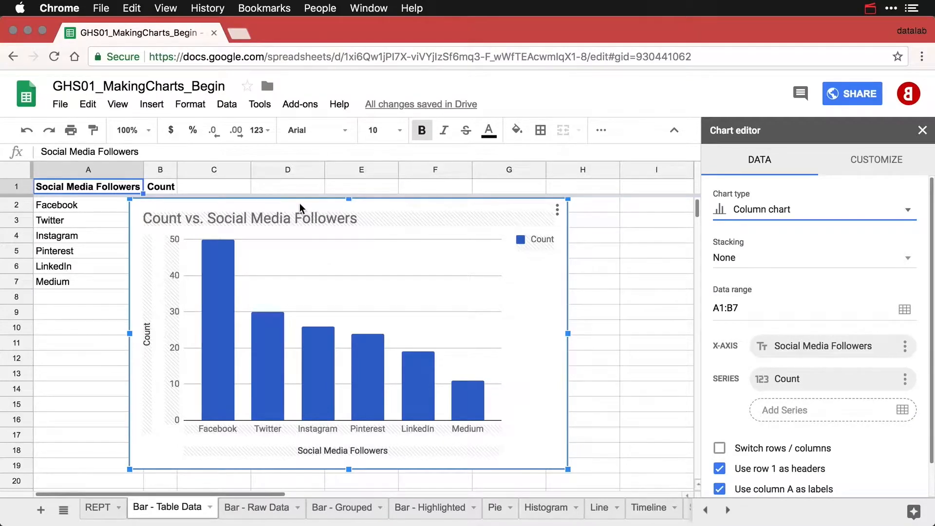
left_click_drag(300, 206, 360, 208)
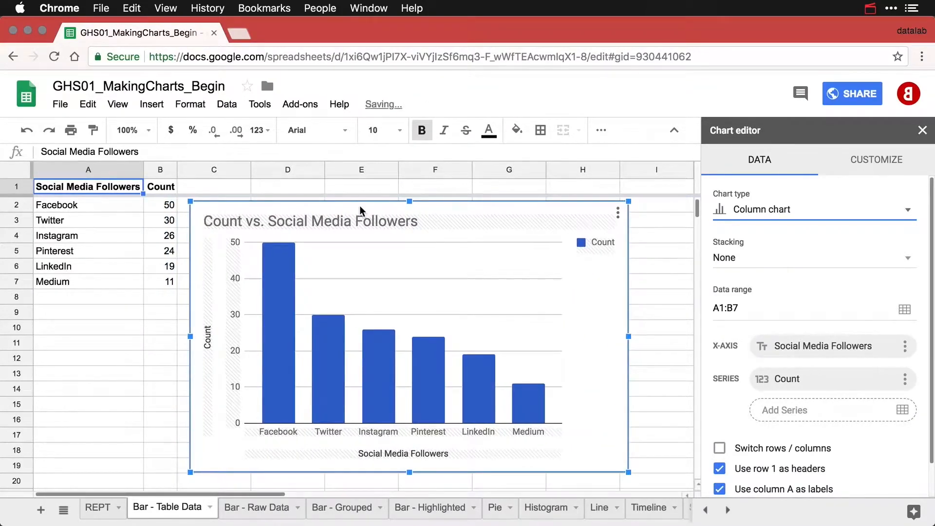
Edit the chart title to 'Social Media Followers by Platform'.
double_click(270, 220)
left_click(257, 220)
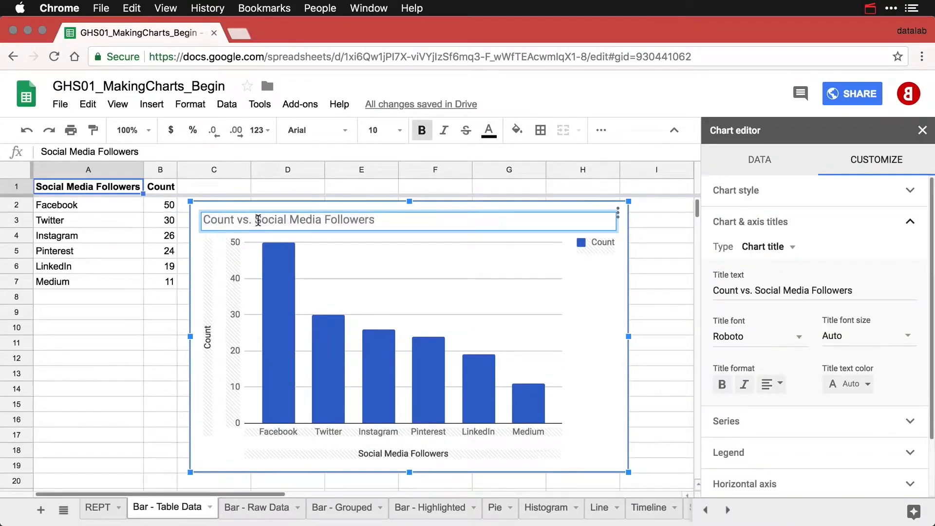
key("BackSpace")
key("BackSpace")
key("BackSpace")
key("BackSpace")
key("BackSpace")
key("BackSpace")
key("BackSpace")
key("BackSpace")
key("BackSpace")
key("BackSpace")
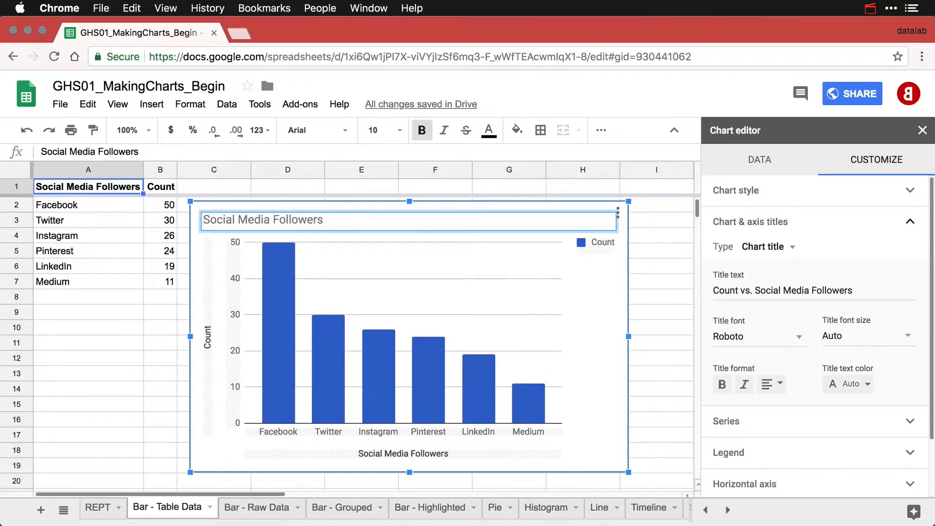
type("by Platform")
Set the chart's legend position to None.
left_click(602, 246)
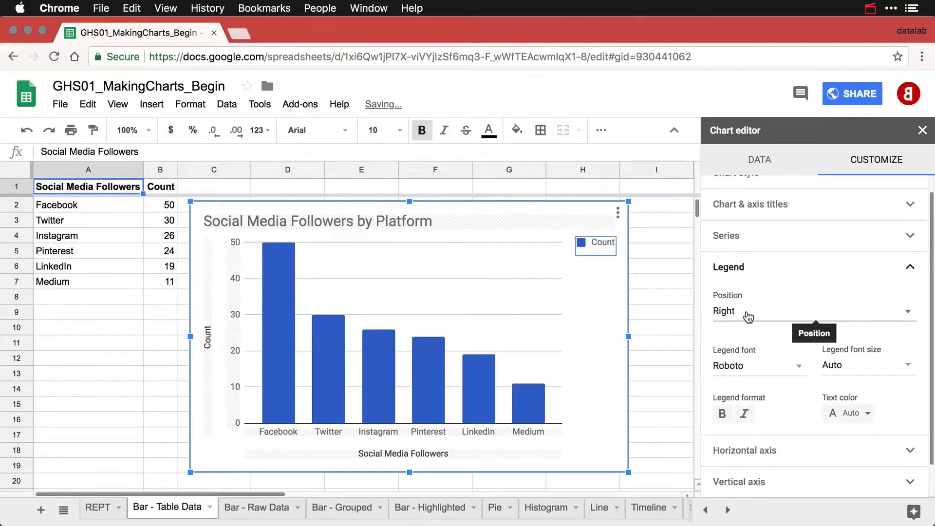
left_click(748, 316)
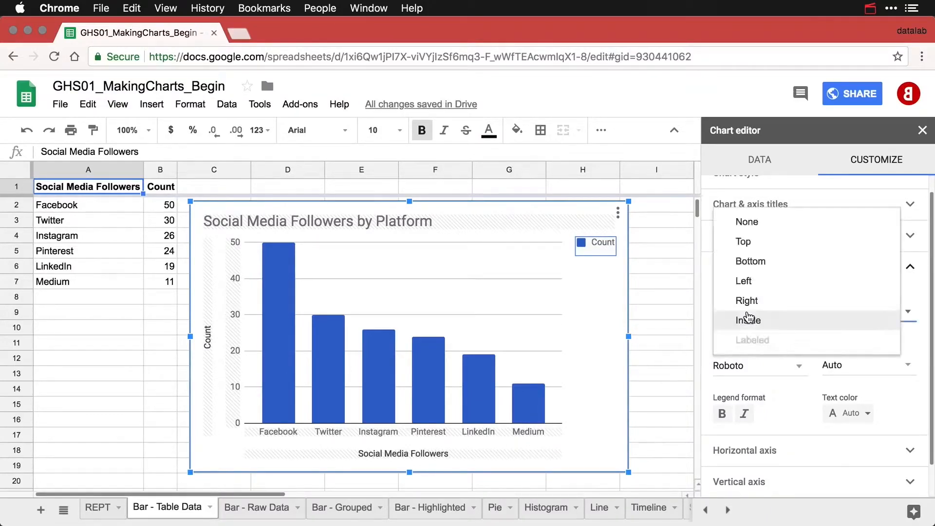
left_click(761, 222)
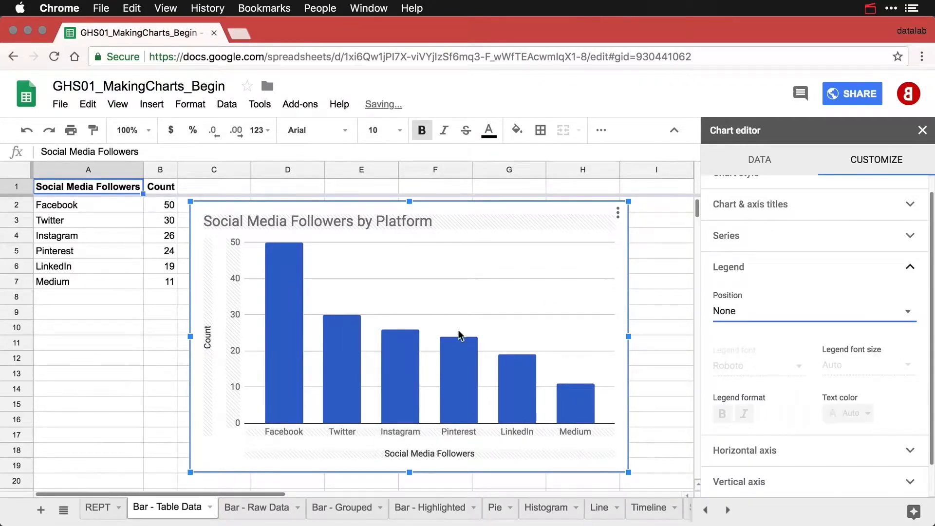
Rename the vertical axis title from Count to Followers and delete the horizontal axis title.
left_click(208, 346)
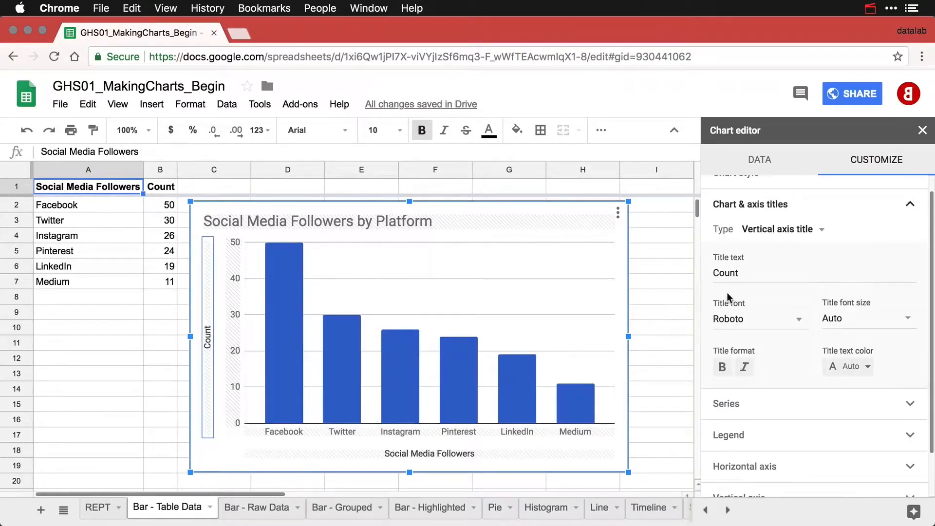
left_click_drag(739, 274, 688, 274)
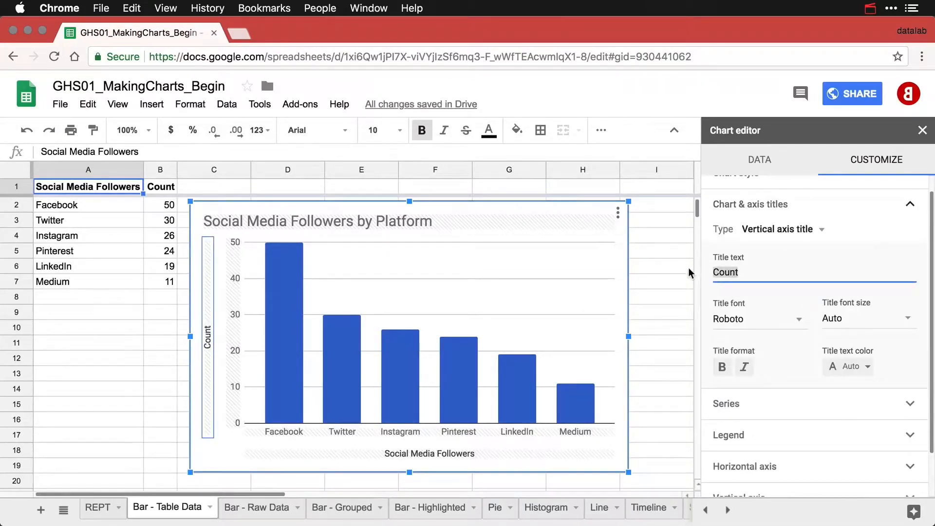
type("Followers")
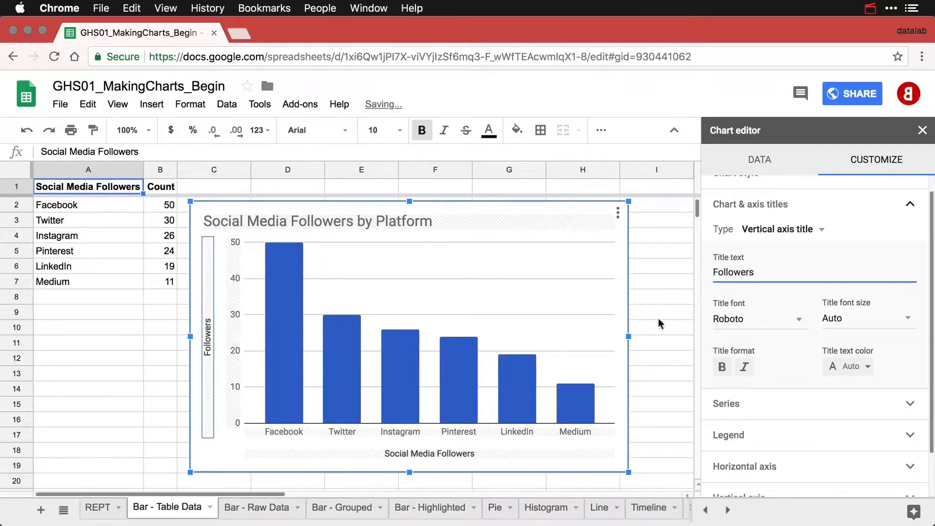
left_click(461, 454)
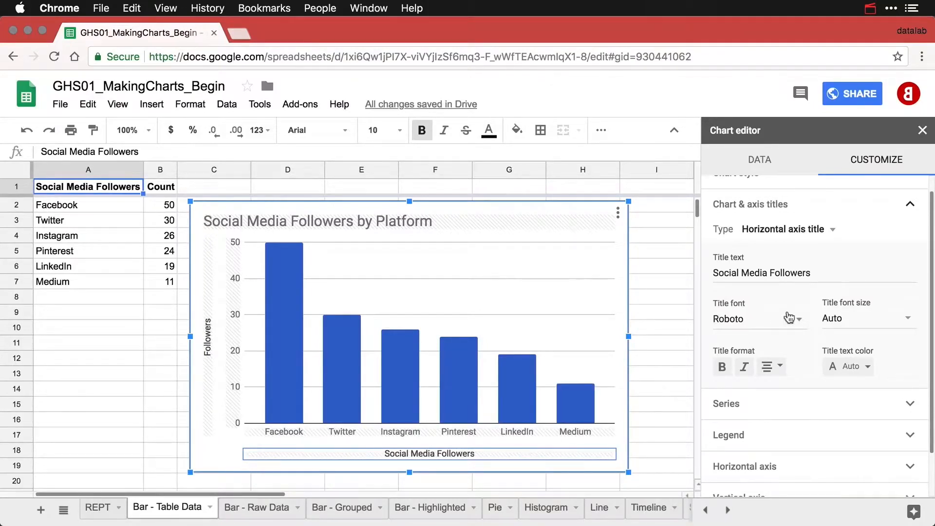
left_click_drag(820, 273, 665, 264)
key("BackSpace")
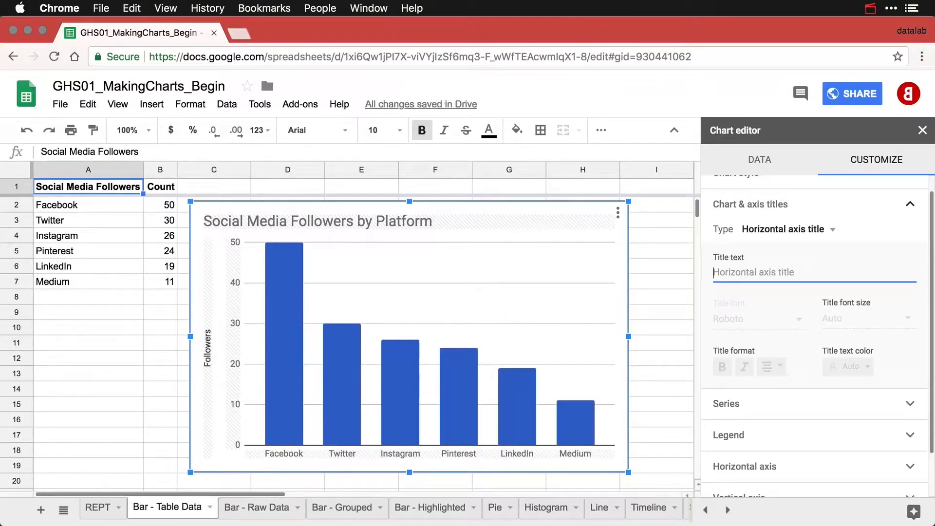
Set the new chart's series colour to the dark red swatch.
left_click(522, 405)
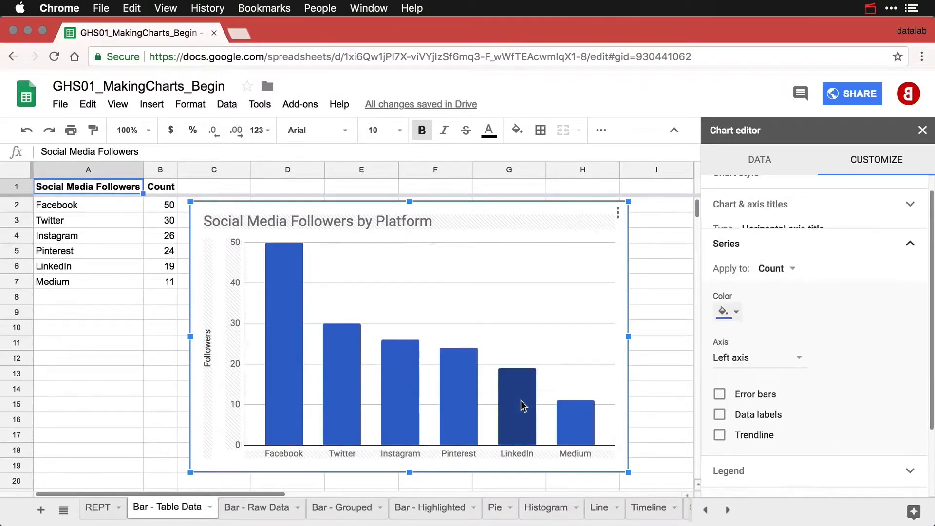
left_click(737, 305)
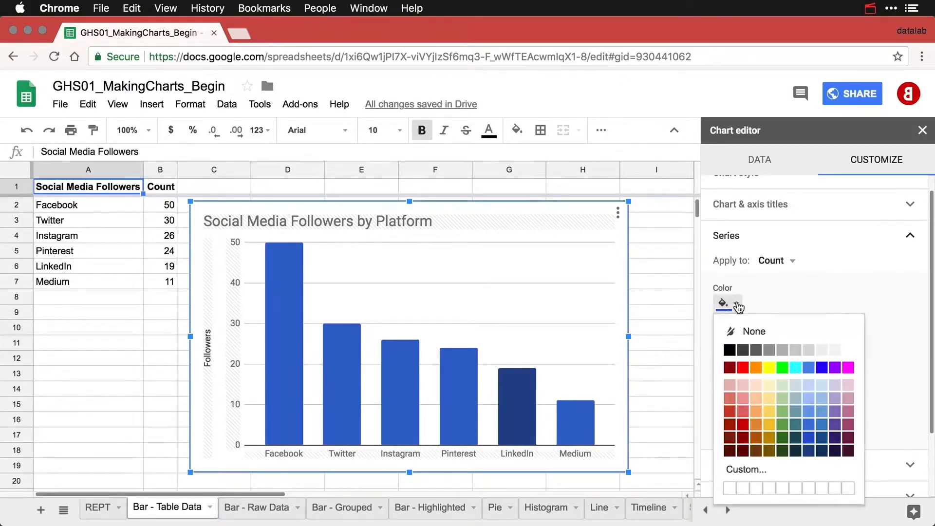
left_click(744, 426)
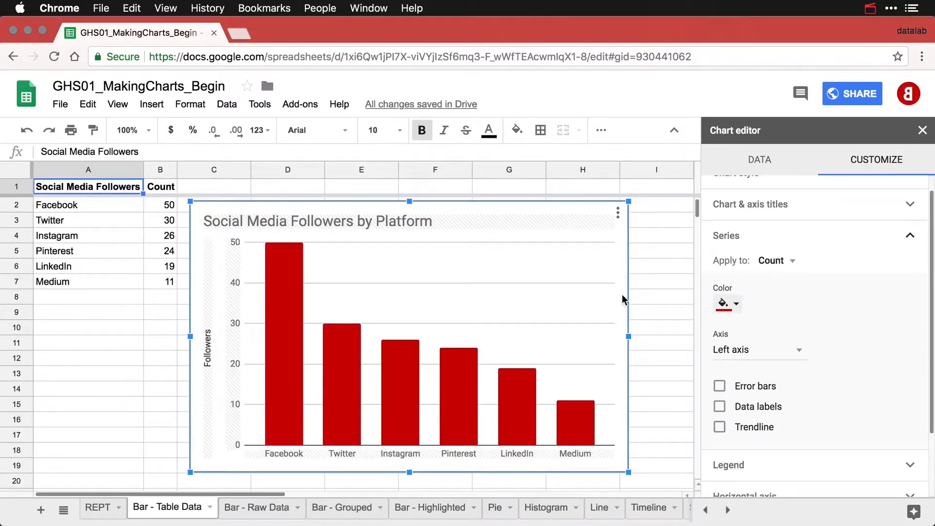
Copy and paste the red follower chart, drag the copy below the first, and select it.
left_click(617, 213)
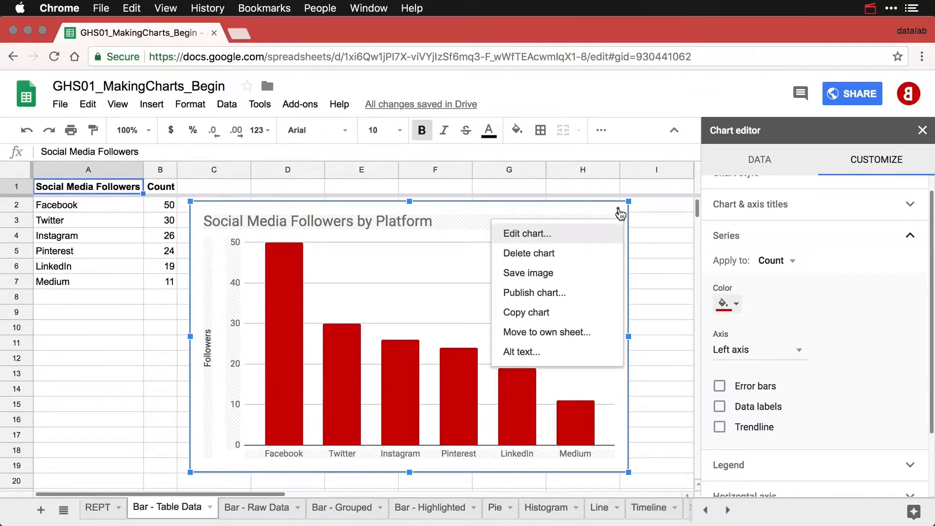
left_click(554, 313)
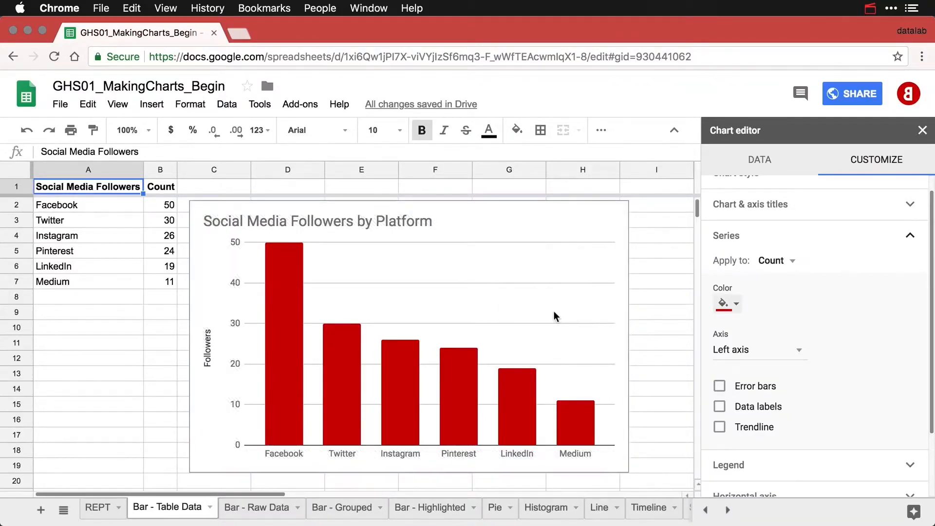
key("super+v")
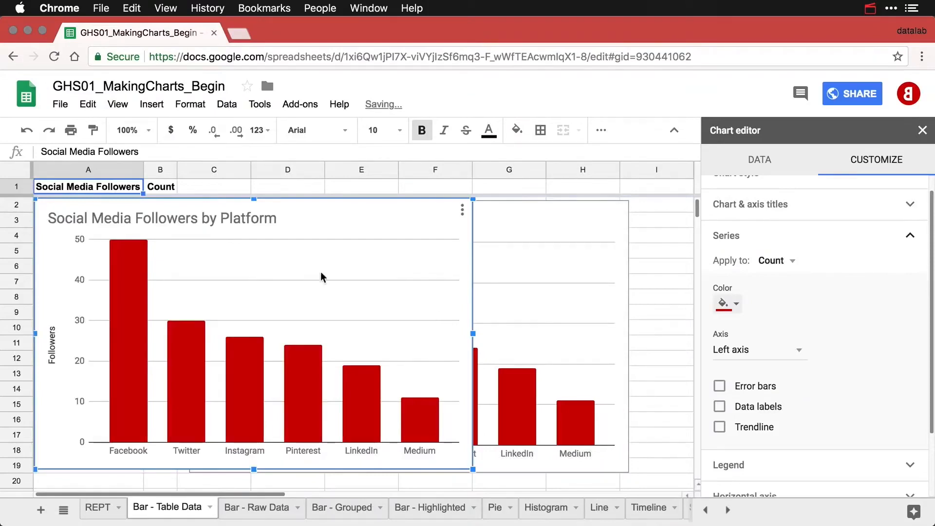
left_click_drag(292, 203, 449, 487)
scroll(436, 394, "down", 5)
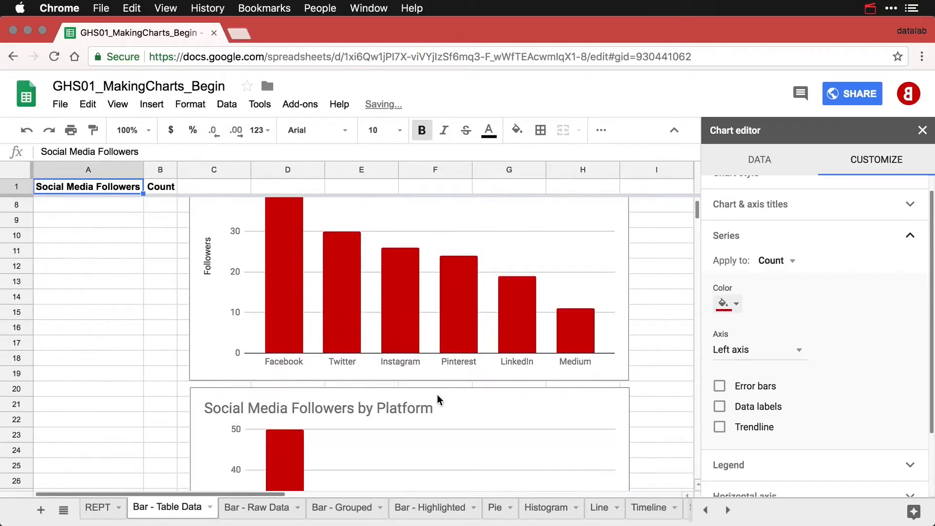
scroll(438, 400, "down", 5)
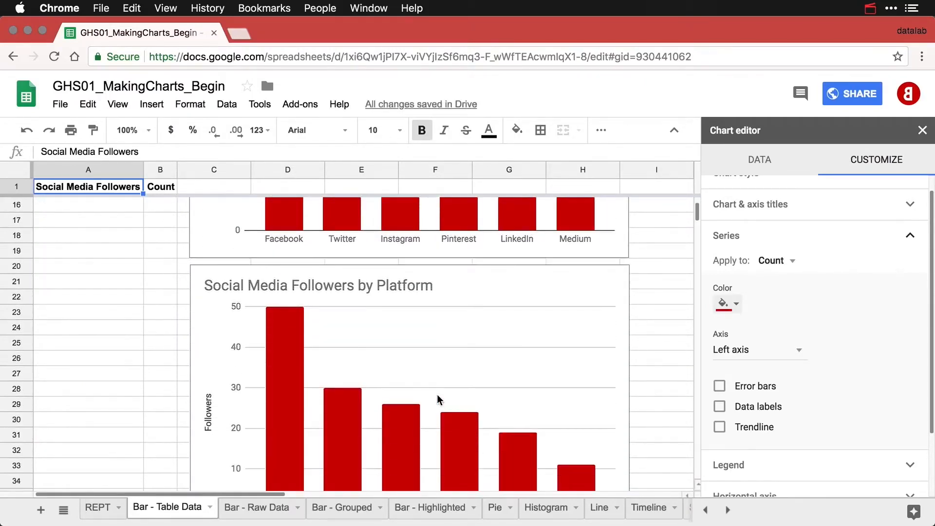
scroll(440, 400, "down", 2)
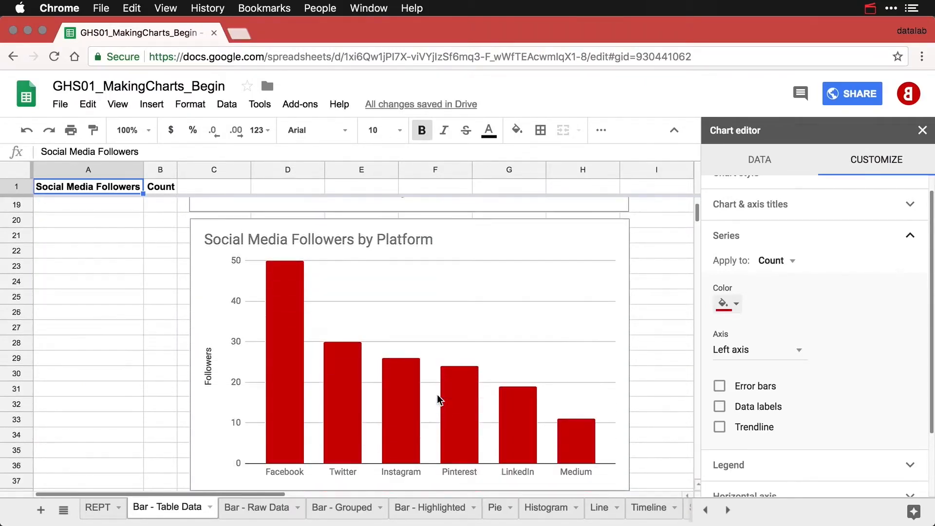
left_click(583, 231)
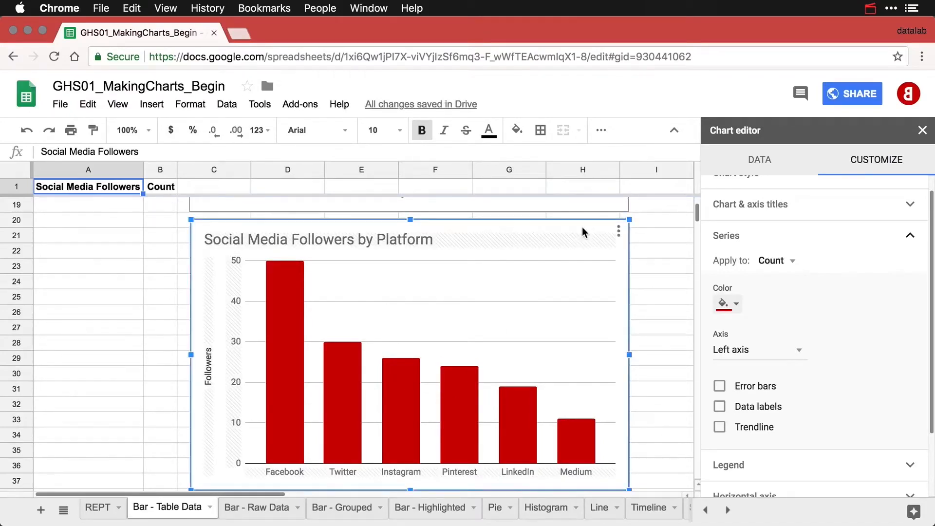
scroll(803, 209, "up", 1)
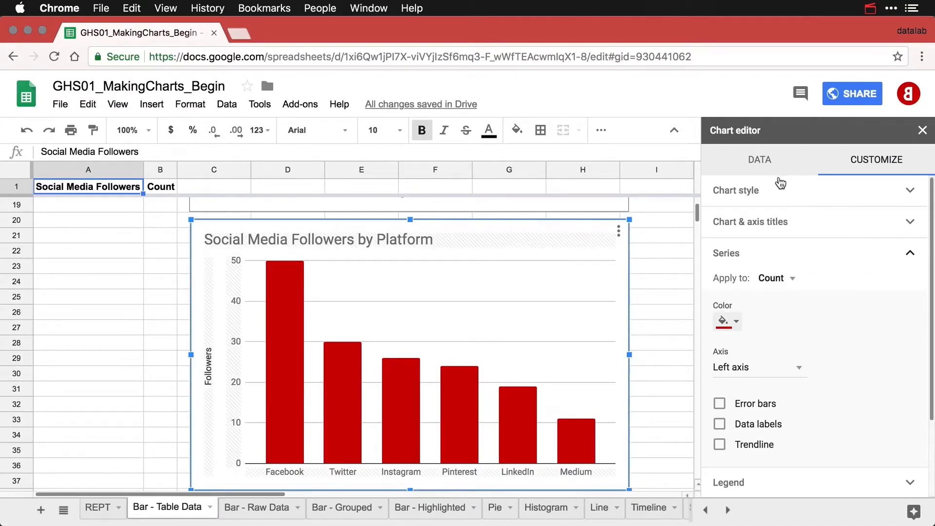
Change the copied chart's type to Bar chart.
left_click(760, 162)
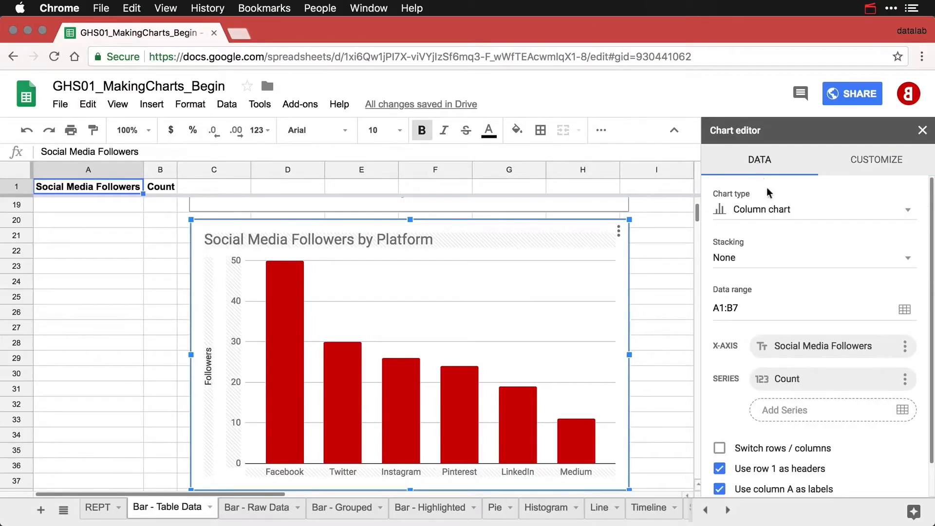
left_click(770, 212)
left_click(761, 368)
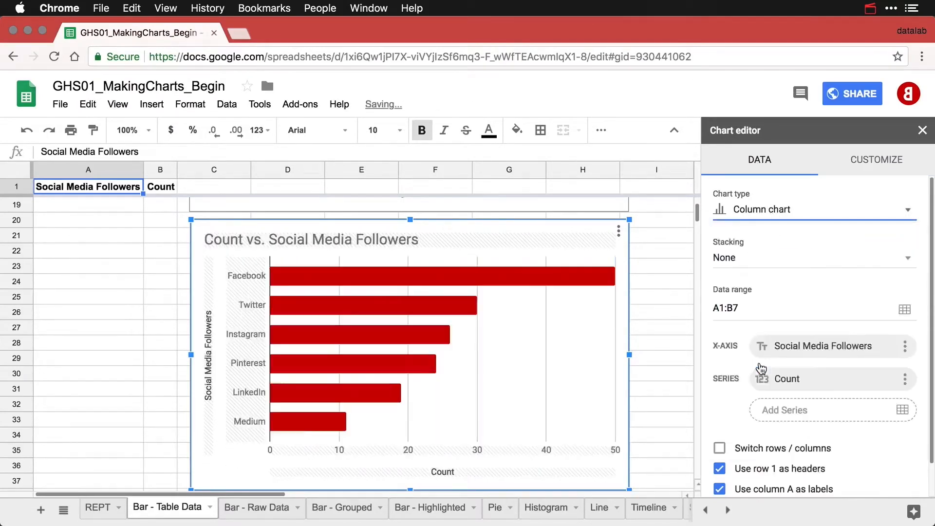
Edit the bar chart's title, replacing 'Count vs.' wording with 'by Platform'.
double_click(271, 245)
left_click(254, 237)
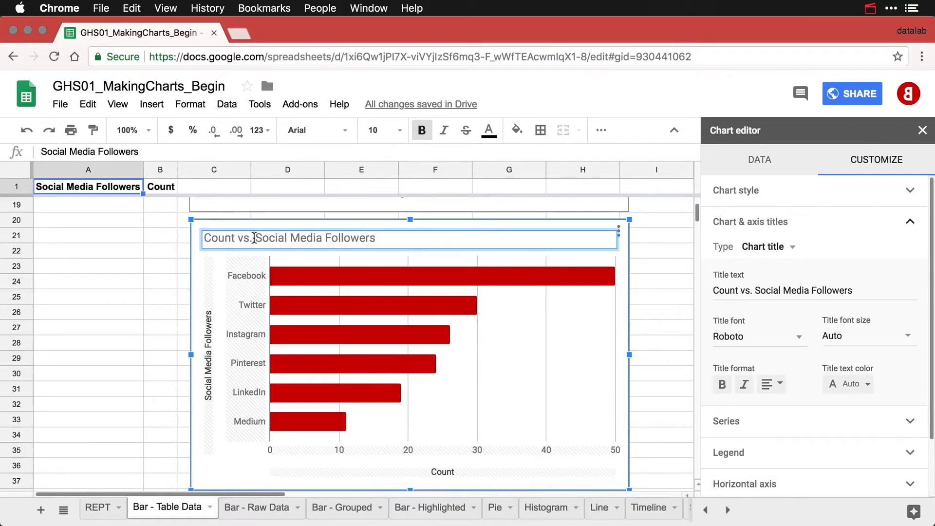
key("BackSpace")
key("BackSpace")
key("BackSpace")
key("BackSpace")
key("BackSpace")
key("BackSpace")
key("BackSpace")
key("BackSpace")
key("BackSpace")
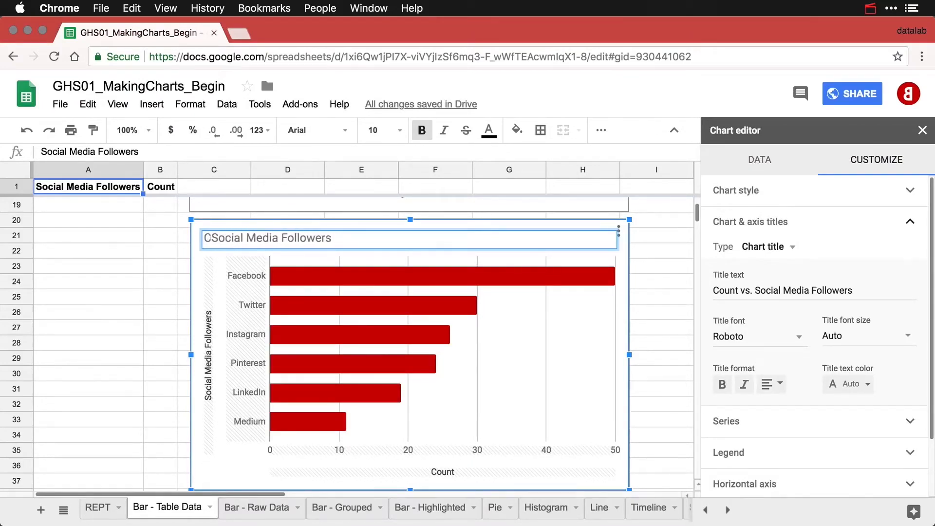
key("BackSpace")
type("b")
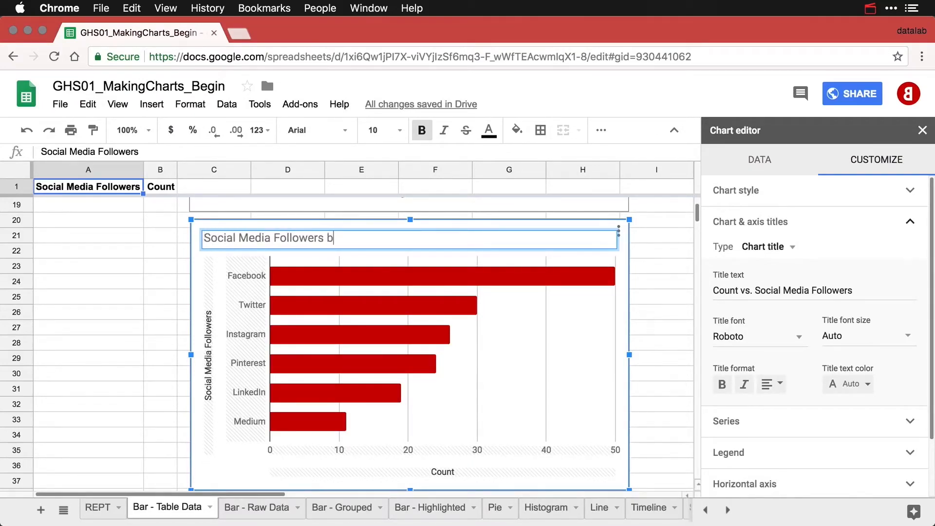
type("y Platform")
Delete the bar chart's vertical axis title text.
left_click(209, 347)
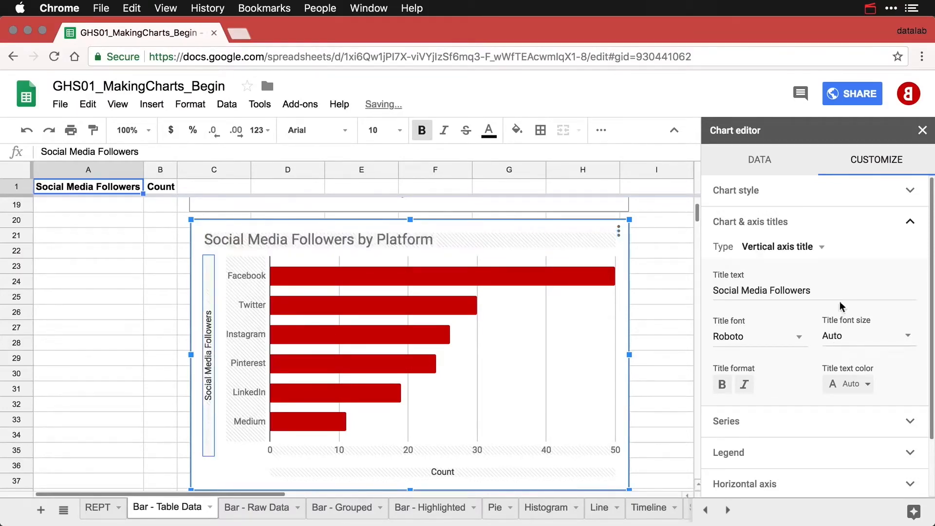
double_click(825, 287)
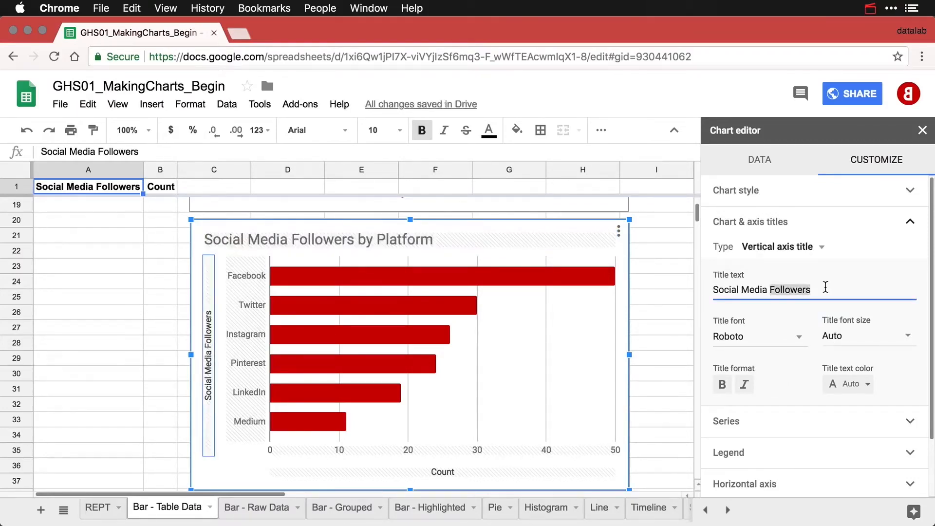
key("super+a")
key("BackSpace")
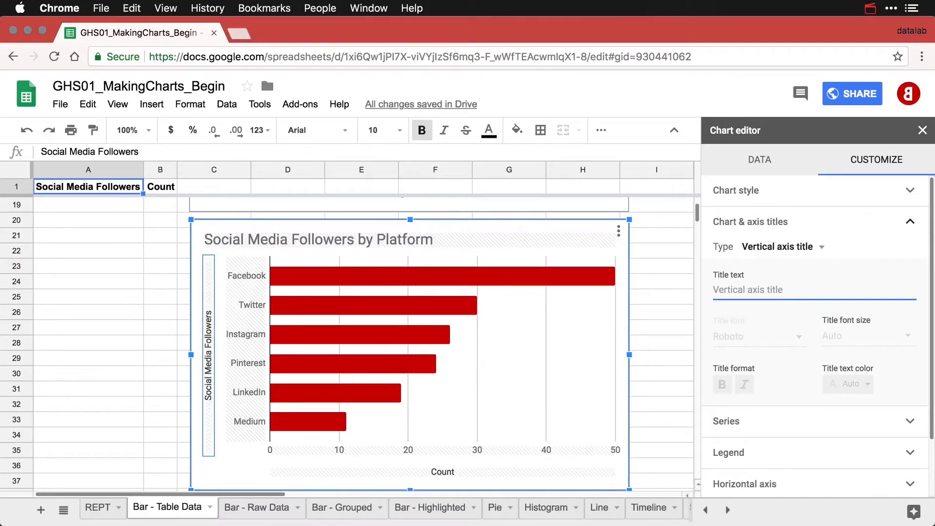
Rename the horizontal Count axis title to 'Followers' and deselect the chart.
left_click(433, 471)
left_click(750, 292)
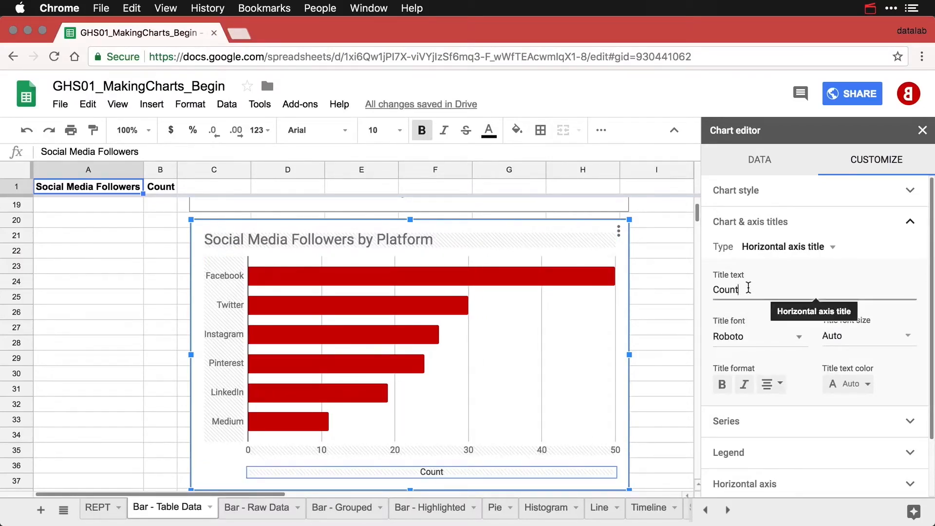
type("Followers")
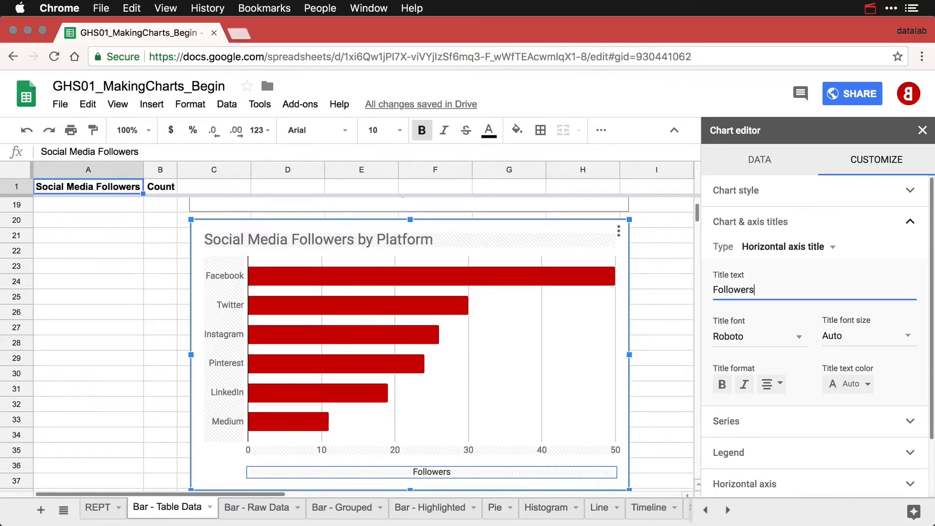
left_click(155, 313)
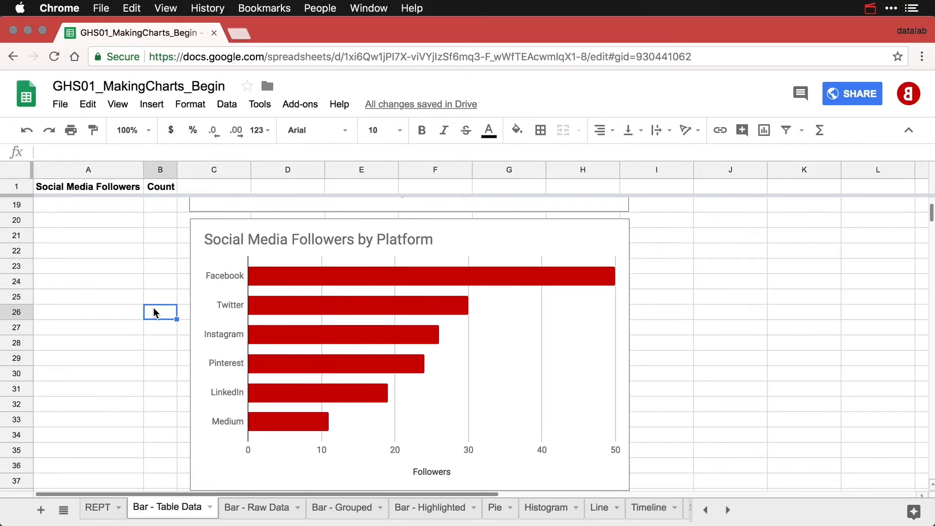
Scroll up toward the sheet tabs to reach the Bar - Grouped sheet.
scroll(155, 311, "up", 6)
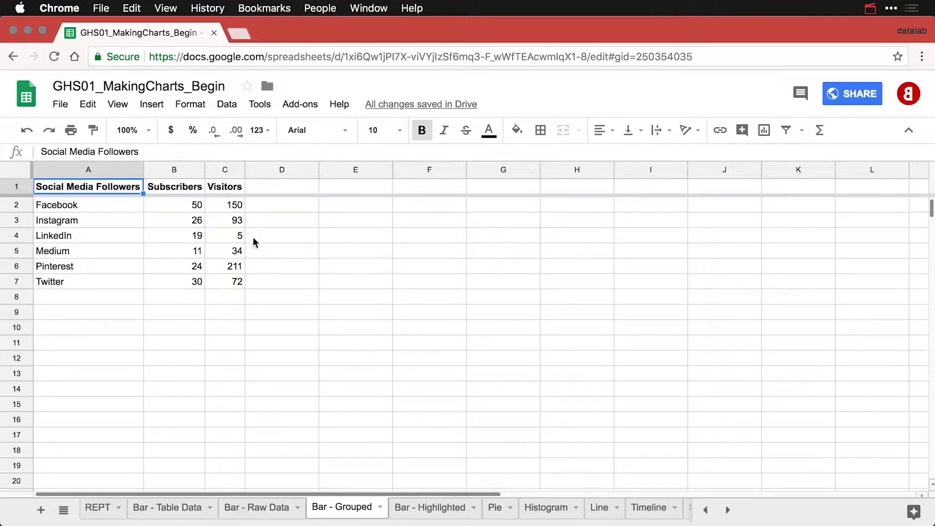
Insert a chart from the A1:C7 Subscribers and Visitors table.
left_click(180, 186)
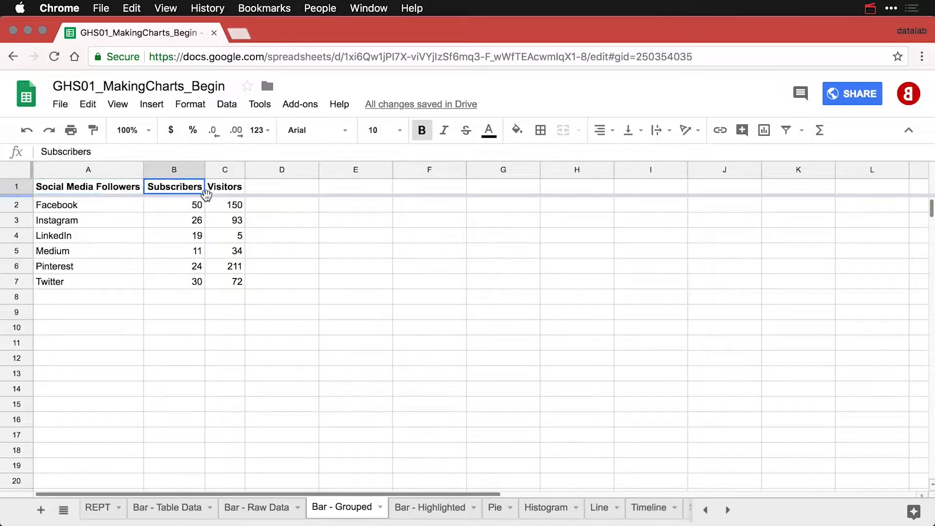
left_click(239, 189)
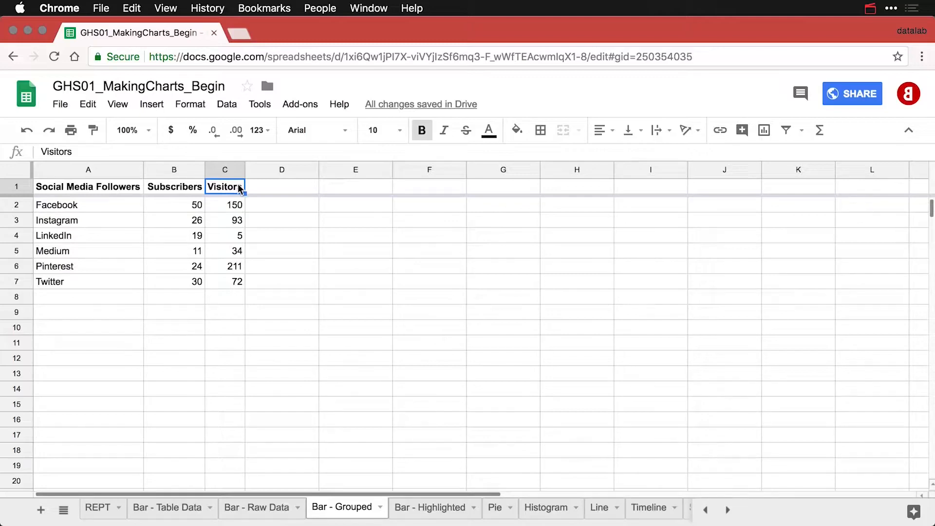
left_click(127, 187)
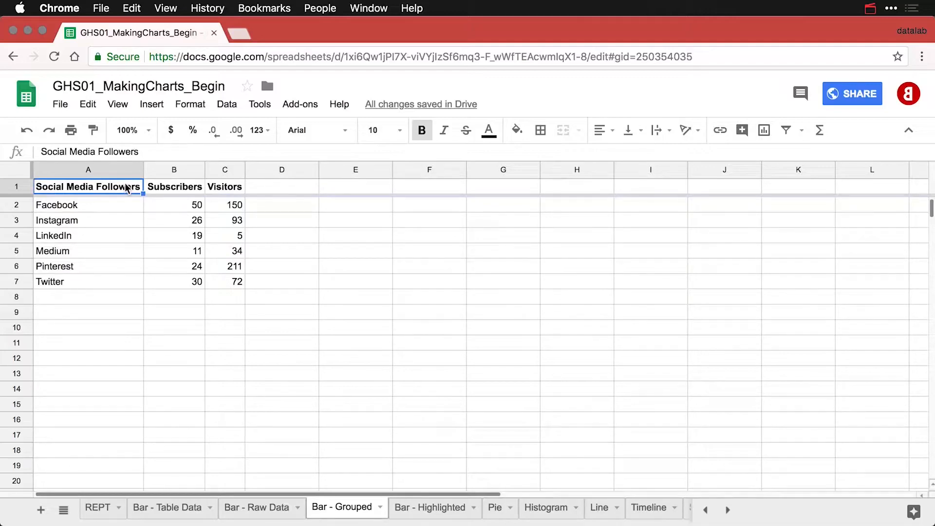
left_click(771, 134)
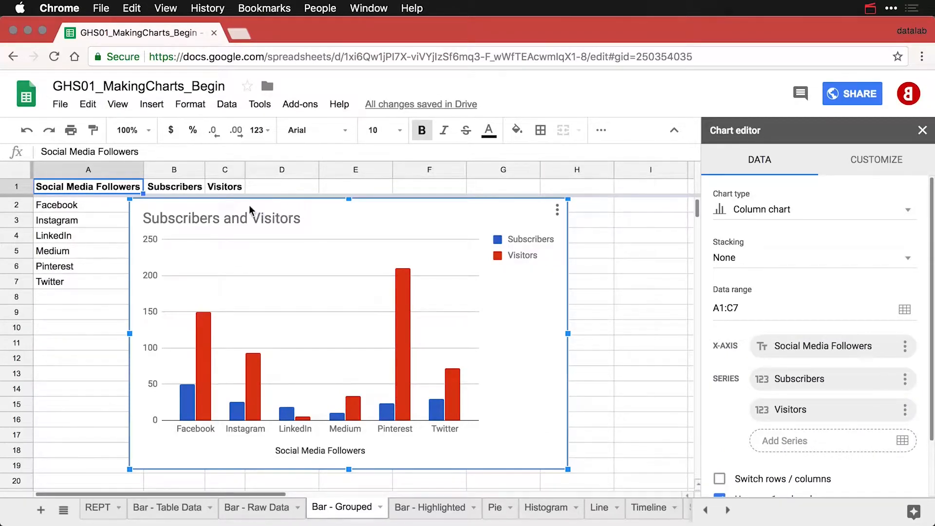
Move the new chart off the data and append 'by Platform' to its title.
left_click_drag(247, 209, 367, 210)
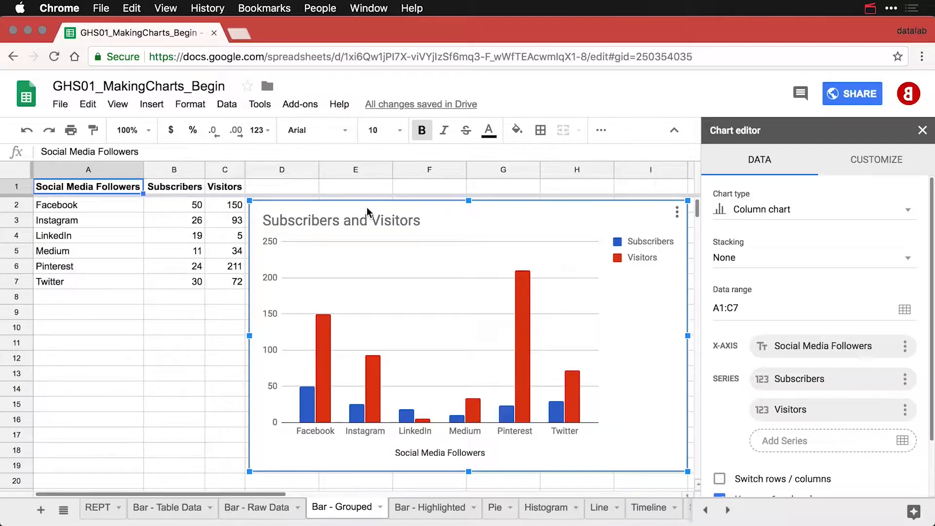
double_click(404, 219)
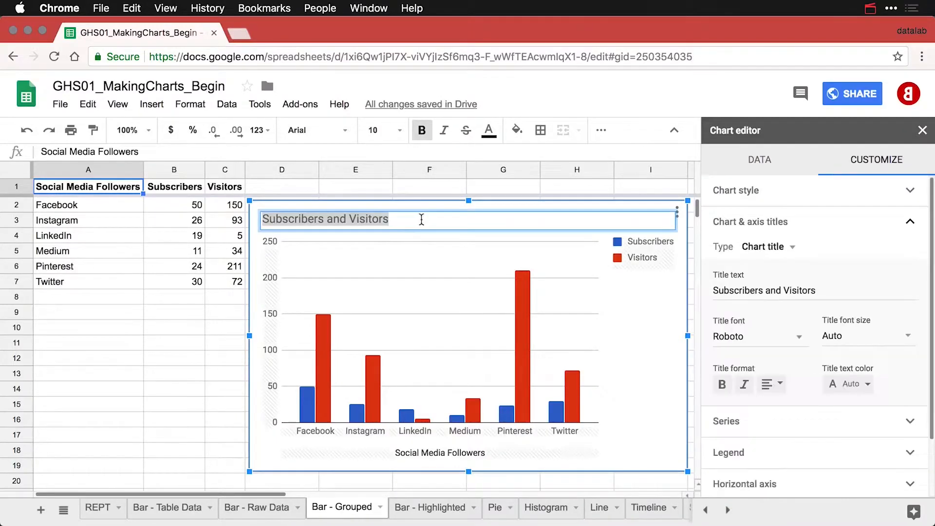
type("by")
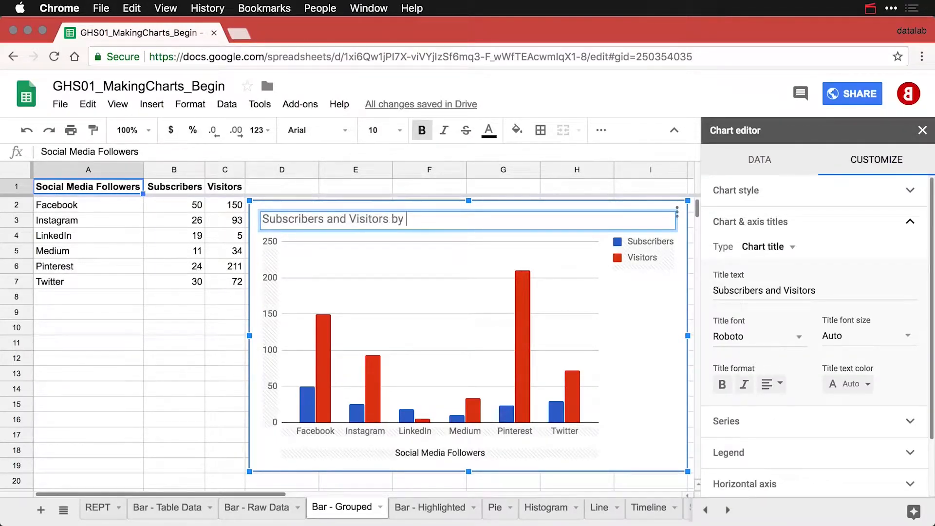
type(" Platform")
left_click(642, 327)
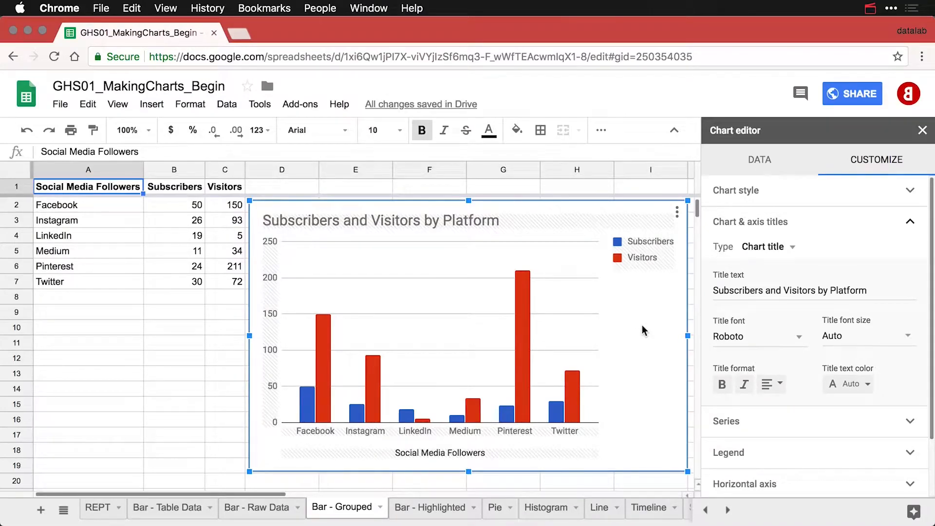
Set the chart legend position to Bottom.
left_click(650, 255)
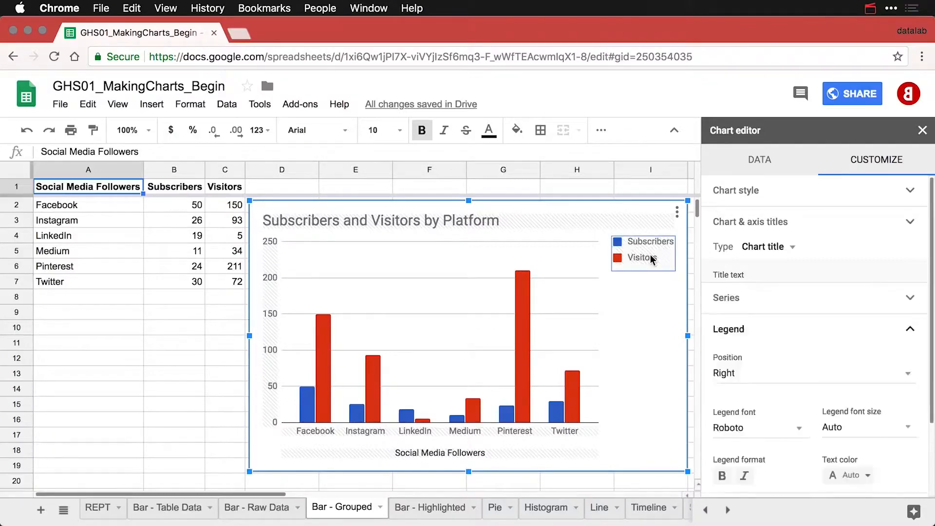
left_click(745, 328)
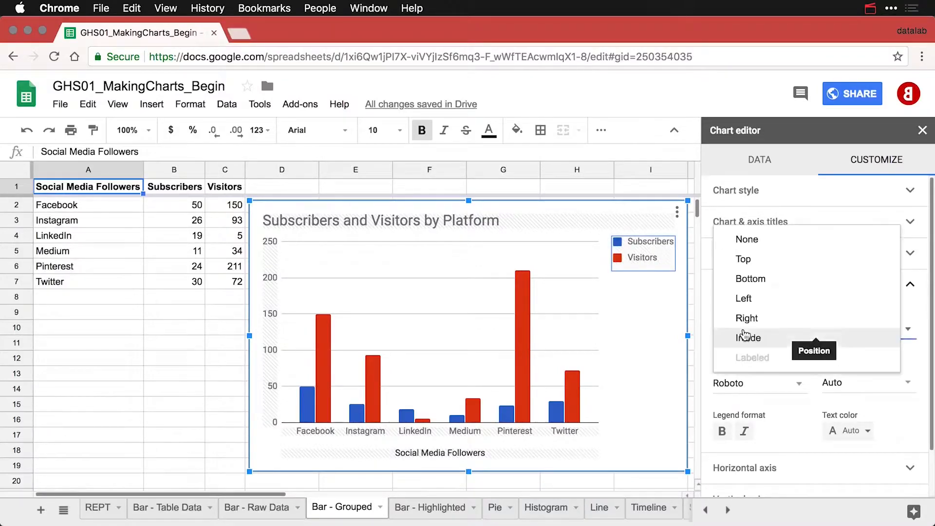
left_click(758, 278)
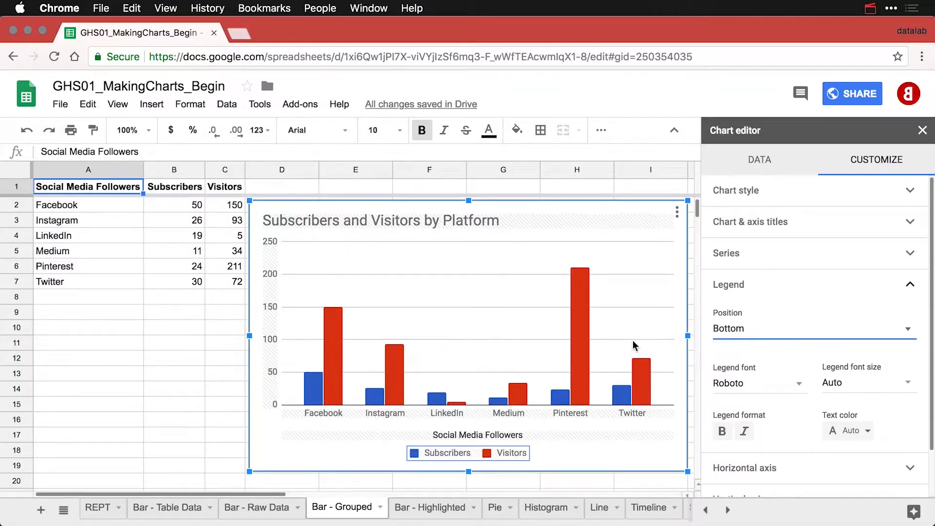
Delete the horizontal axis title and title the vertical axis 'Followers'.
left_click(503, 436)
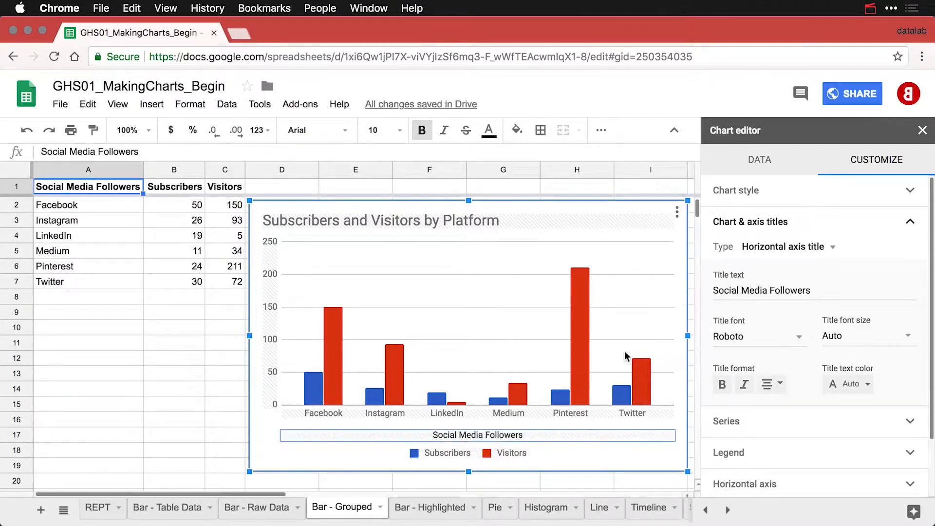
triple_click(788, 288)
key("BackSpace")
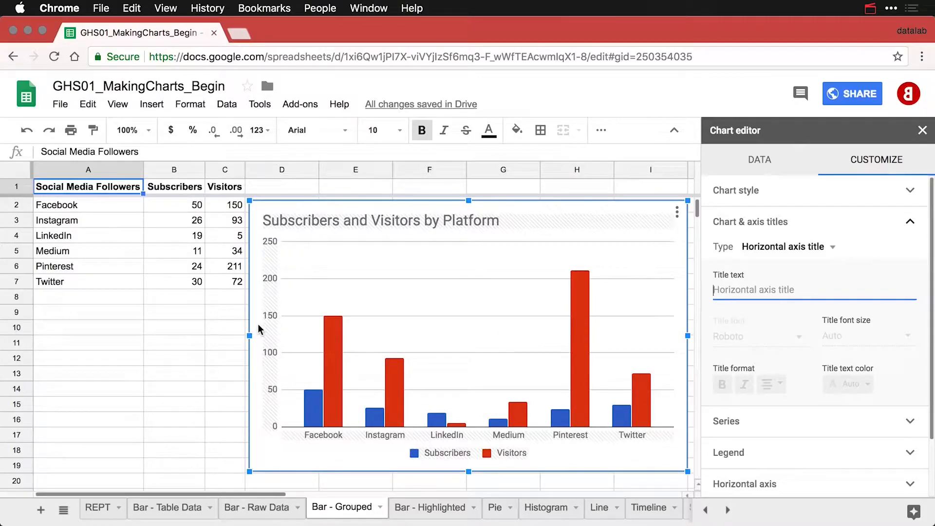
left_click(798, 249)
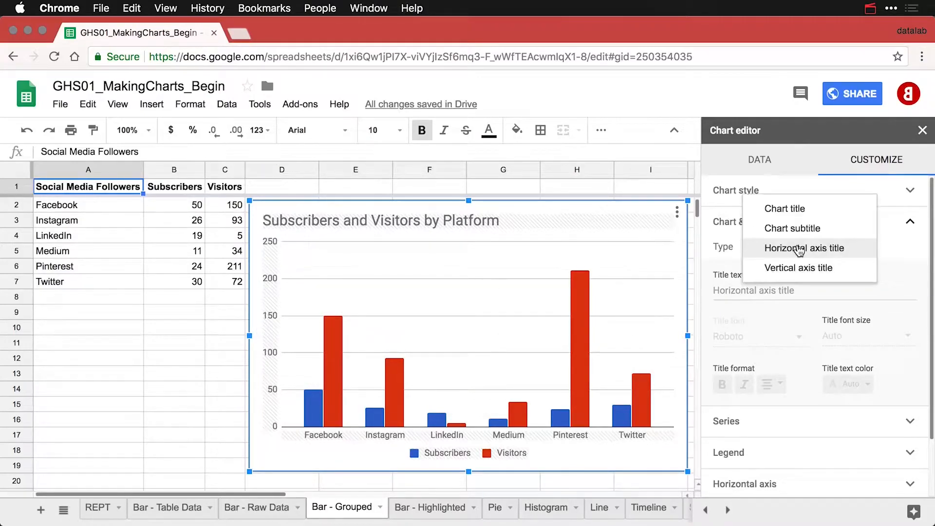
left_click(799, 268)
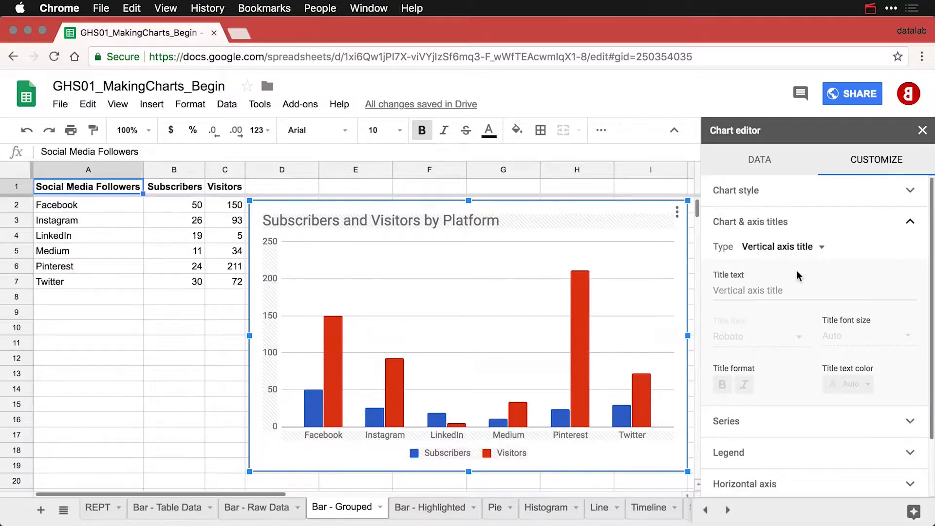
left_click(766, 292)
type("Followers")
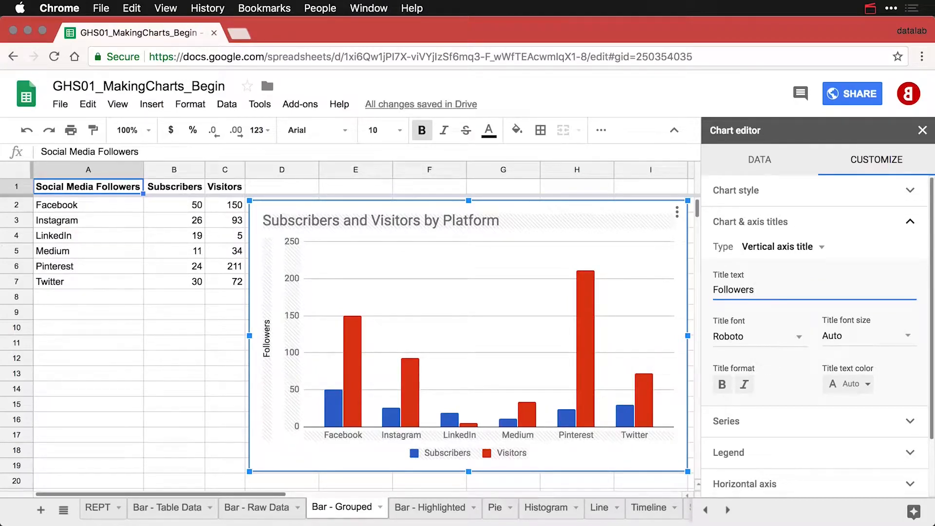
Click an empty cell to deselect the grouped chart and close the editor.
left_click(223, 317)
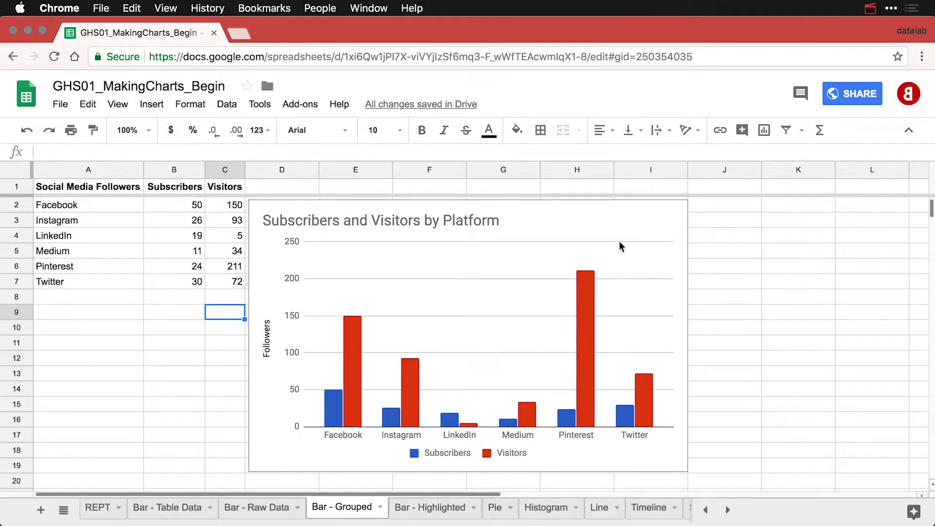
Copy the Subscribers and Visitors by Platform chart and paste the duplicate below the original.
left_click(667, 214)
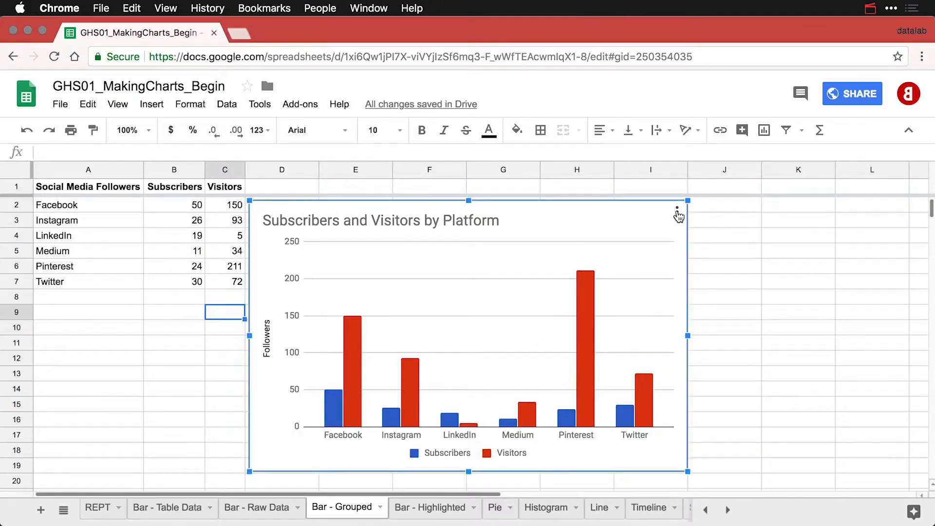
left_click(677, 213)
left_click(614, 313)
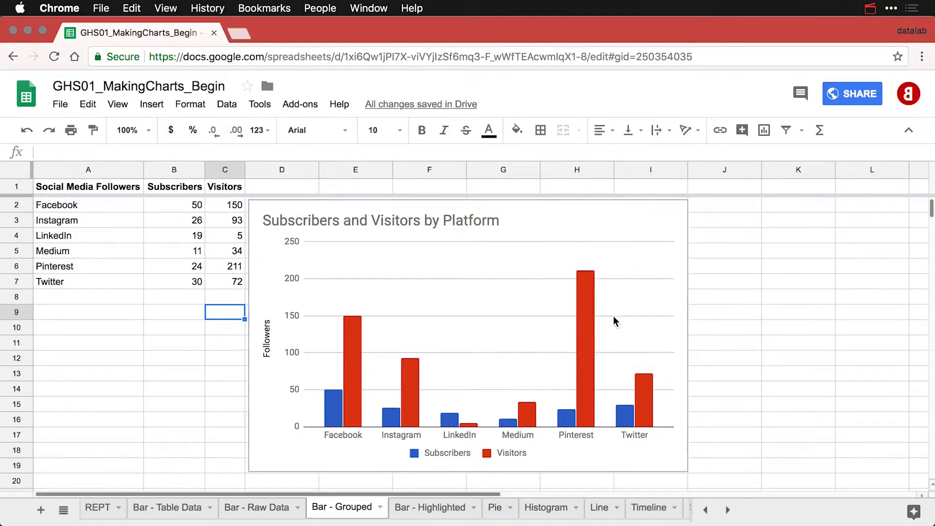
key("super+v")
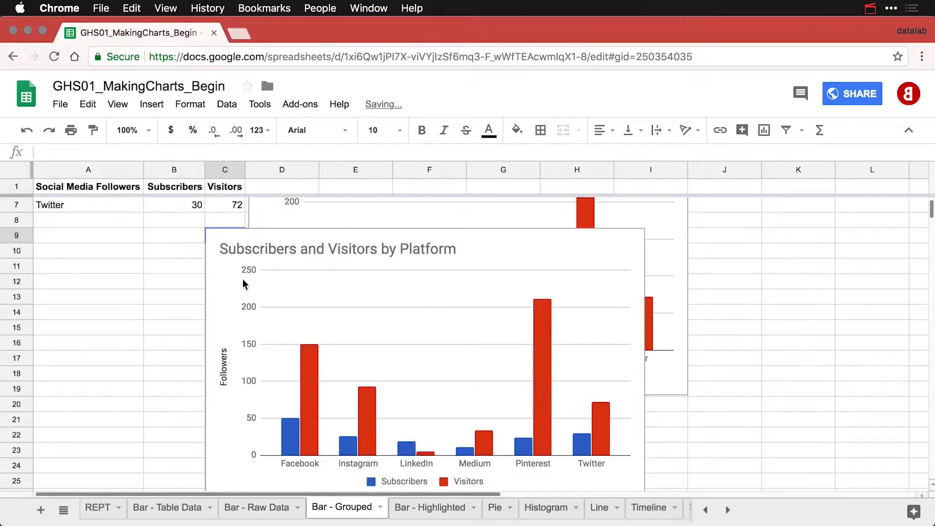
left_click(218, 237)
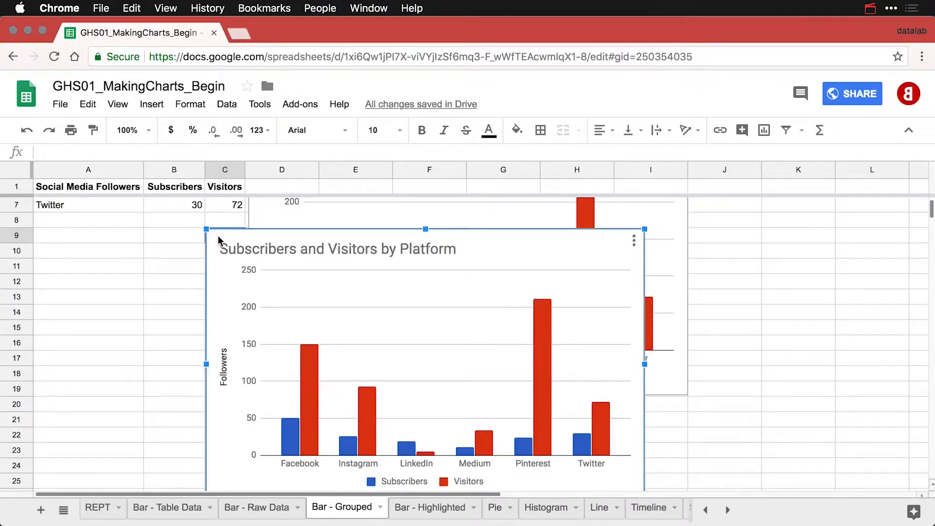
left_click_drag(217, 235, 262, 409)
scroll(262, 410, "down", 5)
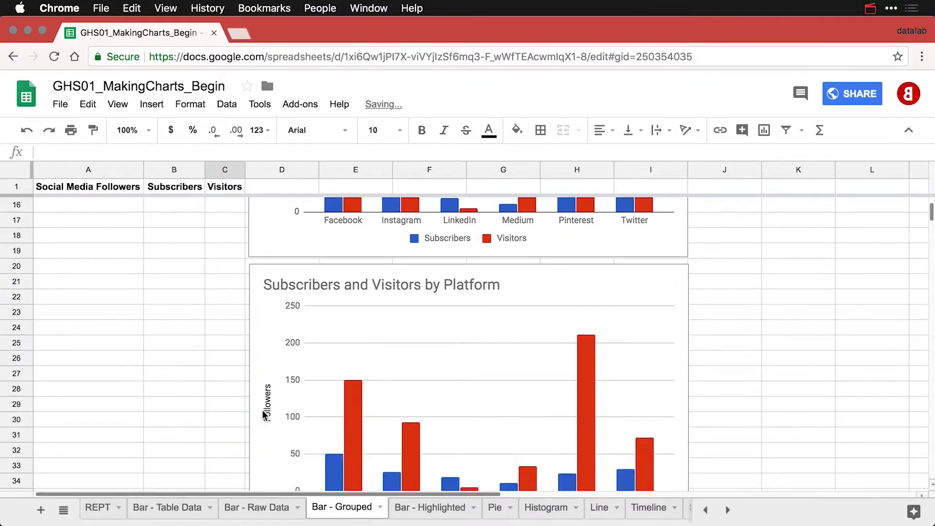
scroll(262, 410, "down", 3)
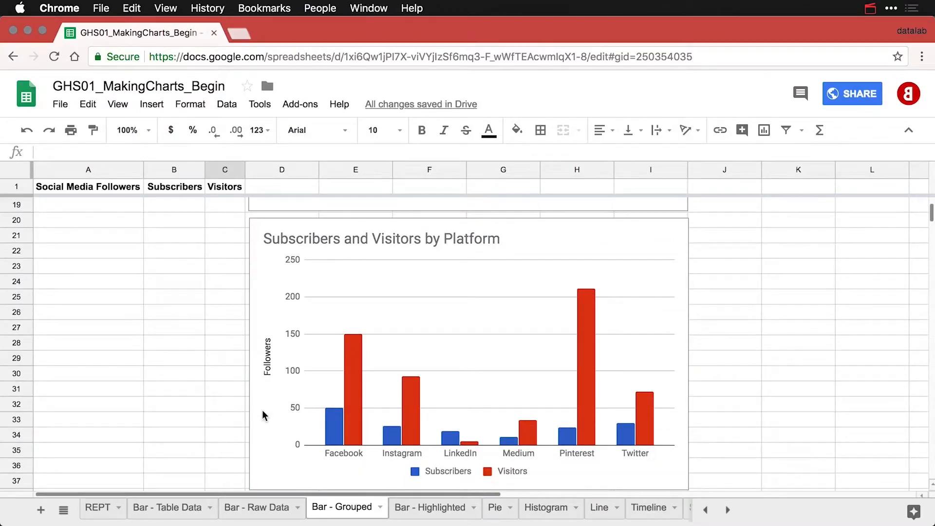
Set the copied chart's Stacking option to Standard.
double_click(595, 231)
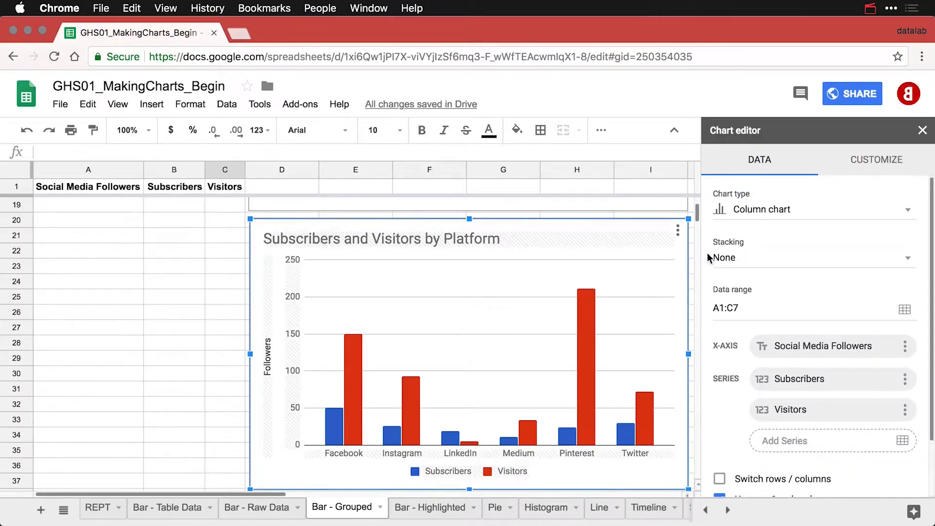
left_click(751, 261)
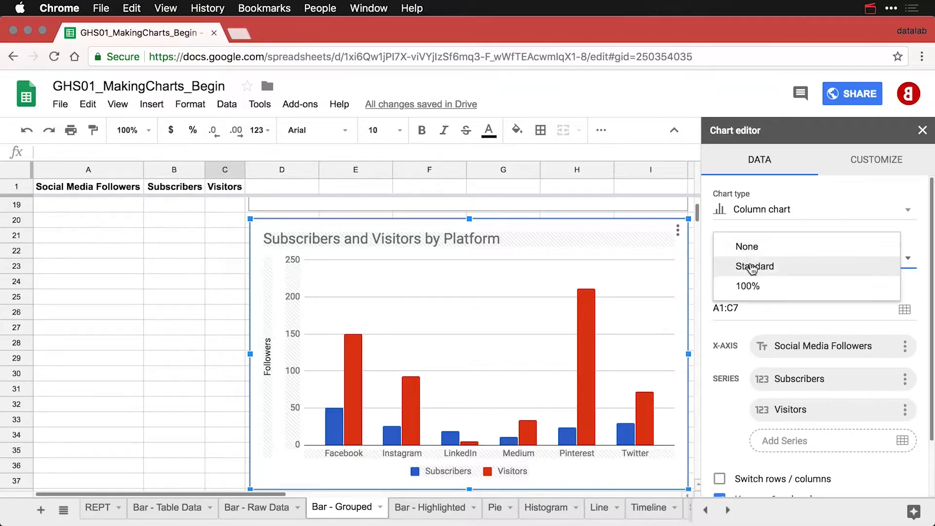
left_click(753, 270)
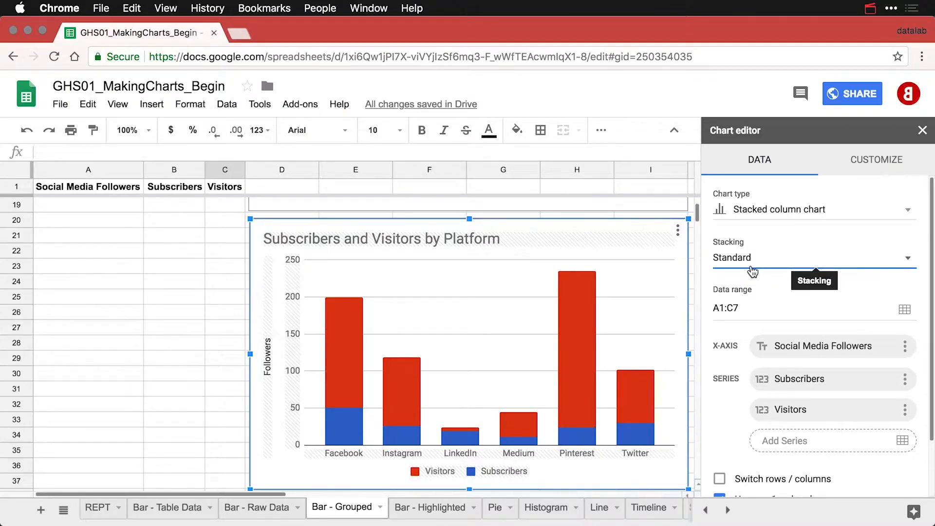
Set the stacked chart's legend position to Right and deselect the chart.
left_click(487, 471)
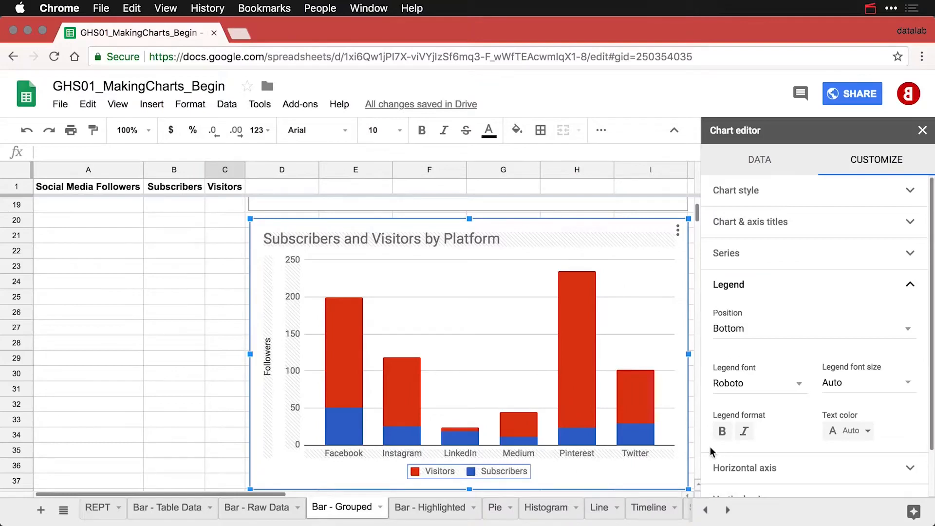
left_click(780, 330)
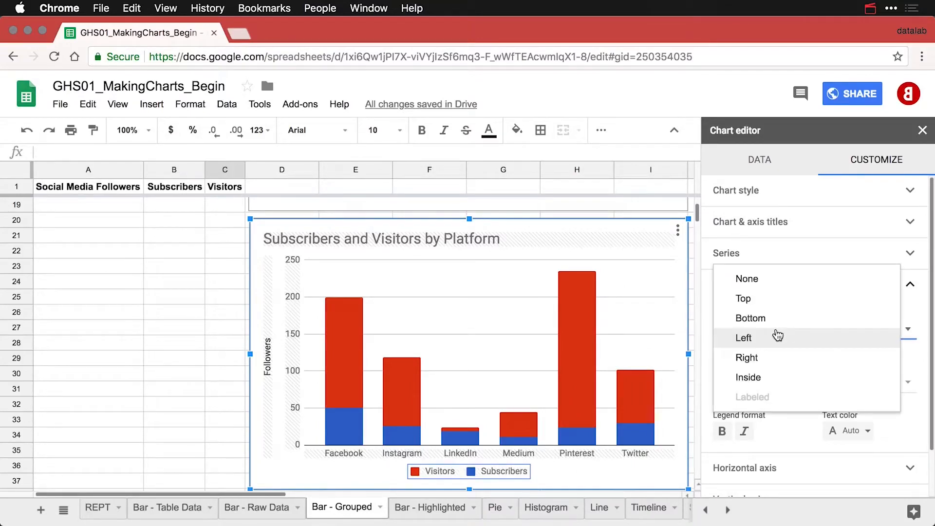
left_click(772, 357)
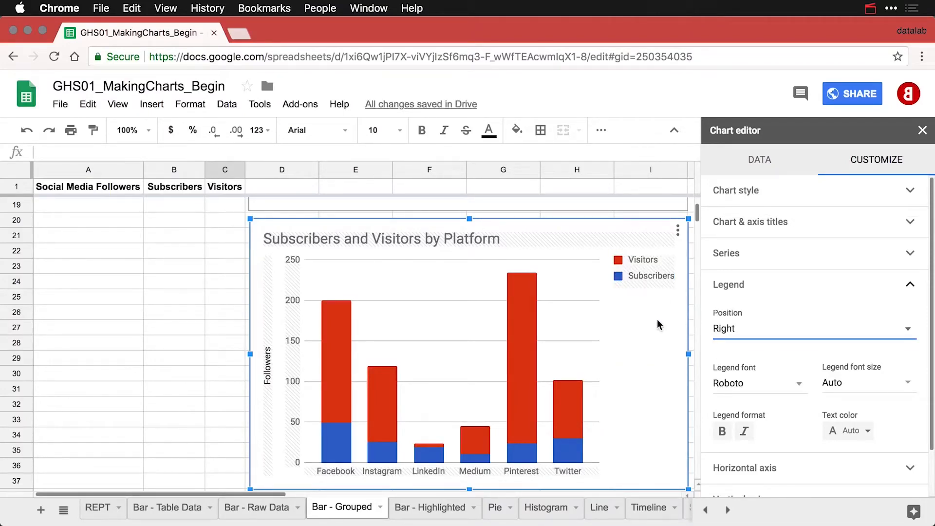
left_click(219, 270)
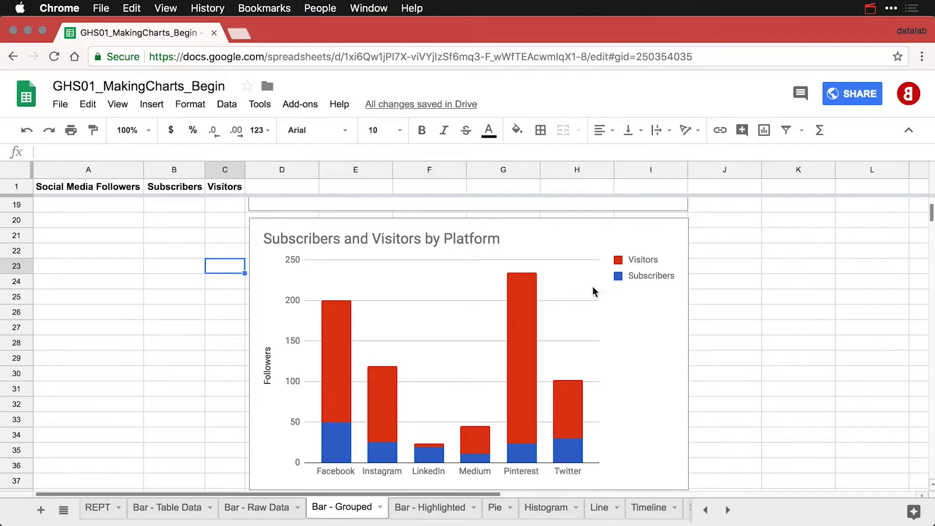
Copy the stacked Subscribers and Visitors chart and place the pasted duplicate below it.
left_click(648, 238)
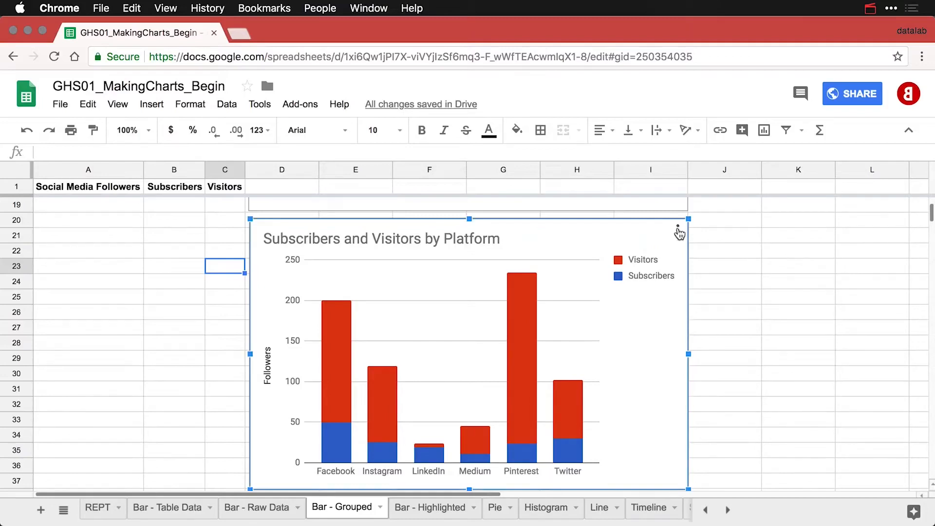
left_click(678, 230)
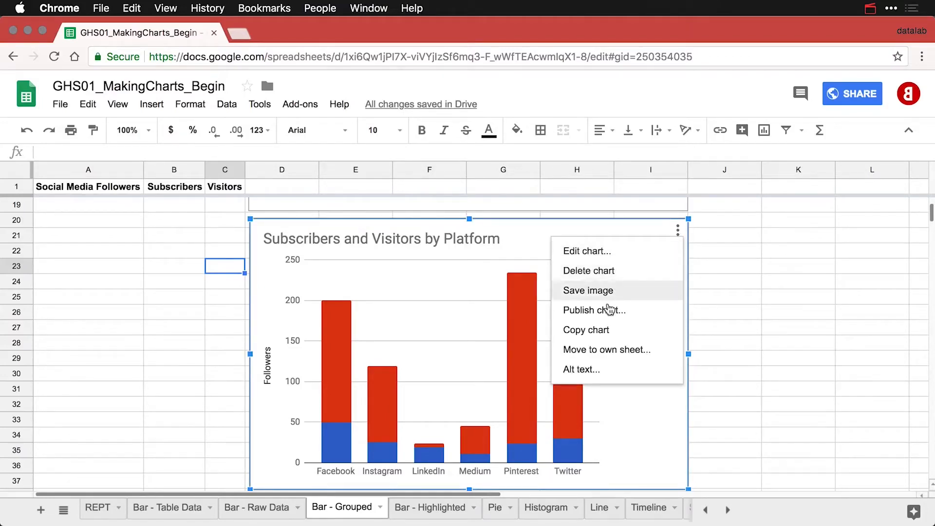
left_click(604, 330)
key("super+v")
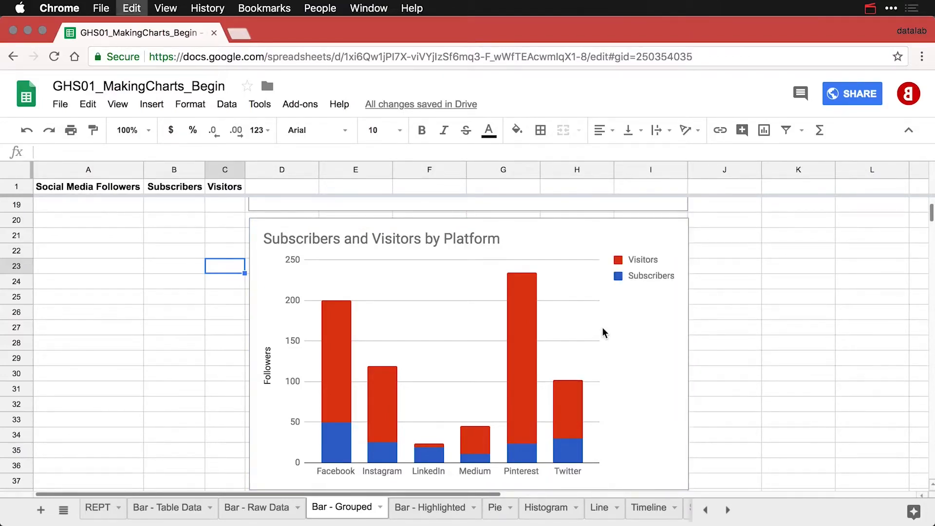
left_click(216, 233)
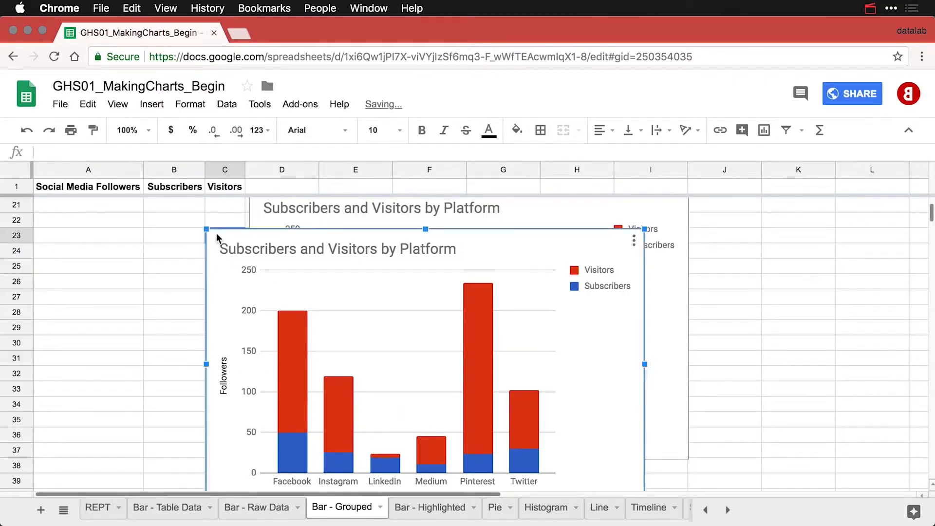
left_click_drag(216, 232, 260, 473)
scroll(260, 474, "down", 7)
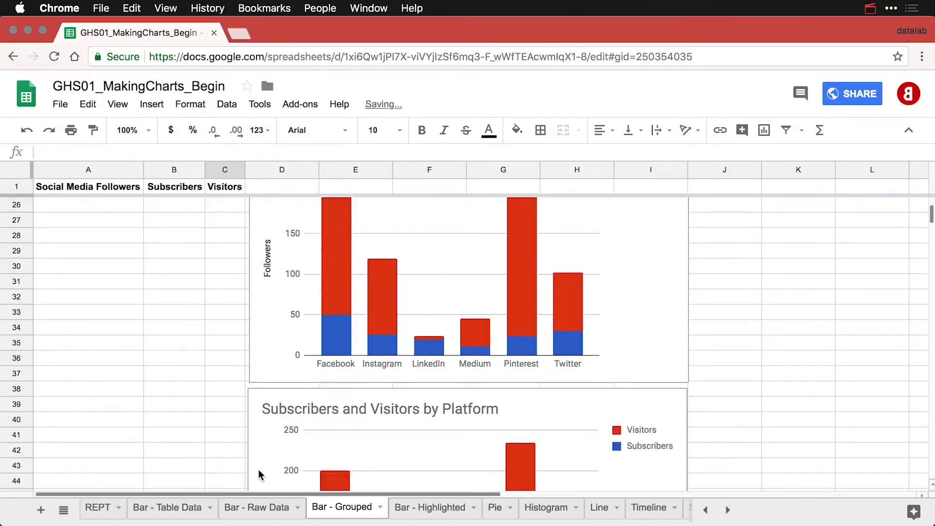
scroll(259, 473, "down", 2)
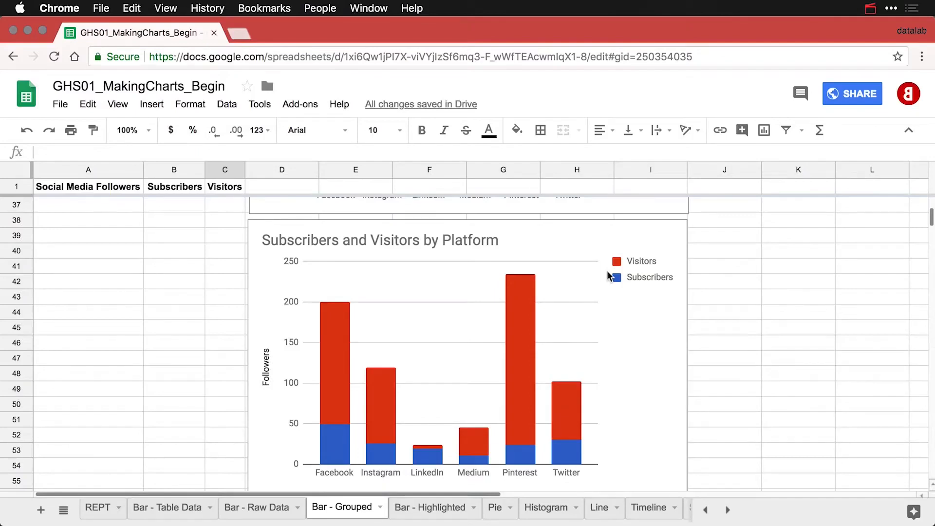
scroll(607, 274, "down", 1)
Change the newest chart copy to a stacked bar chart.
double_click(608, 214)
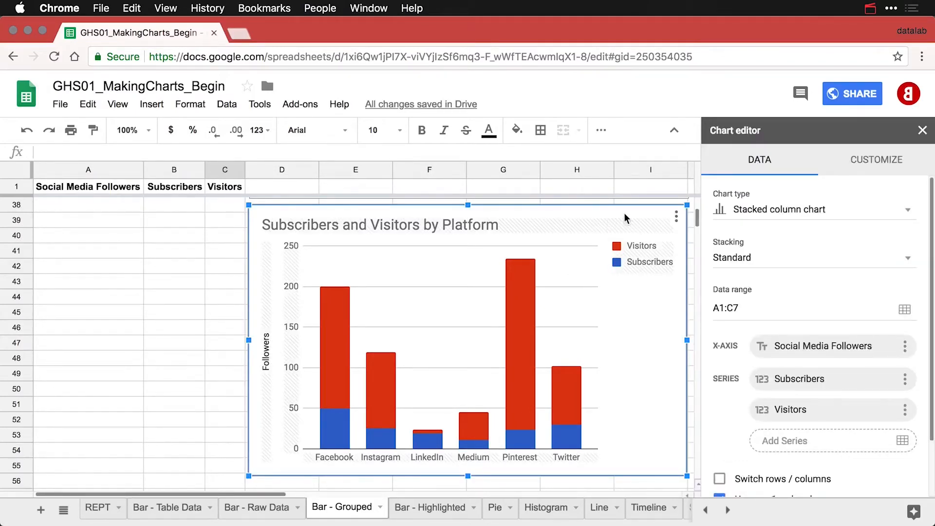
left_click(785, 215)
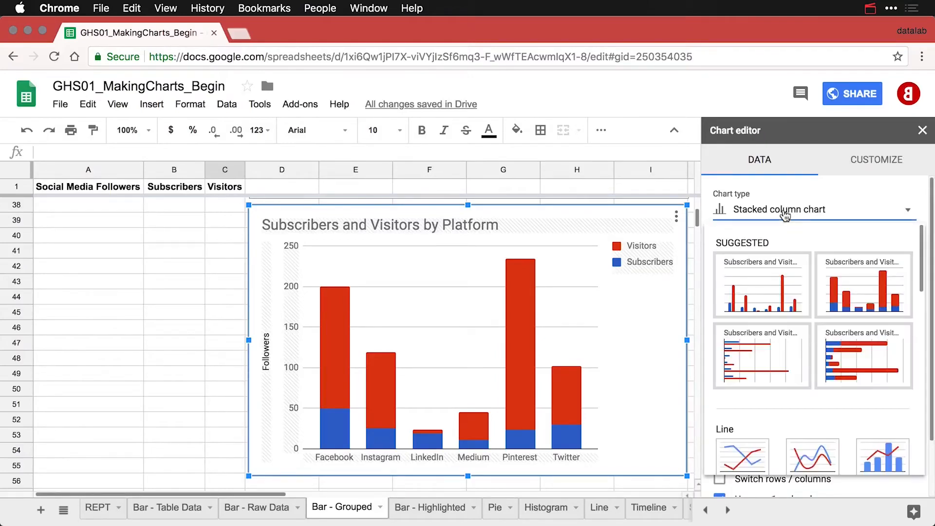
left_click(846, 358)
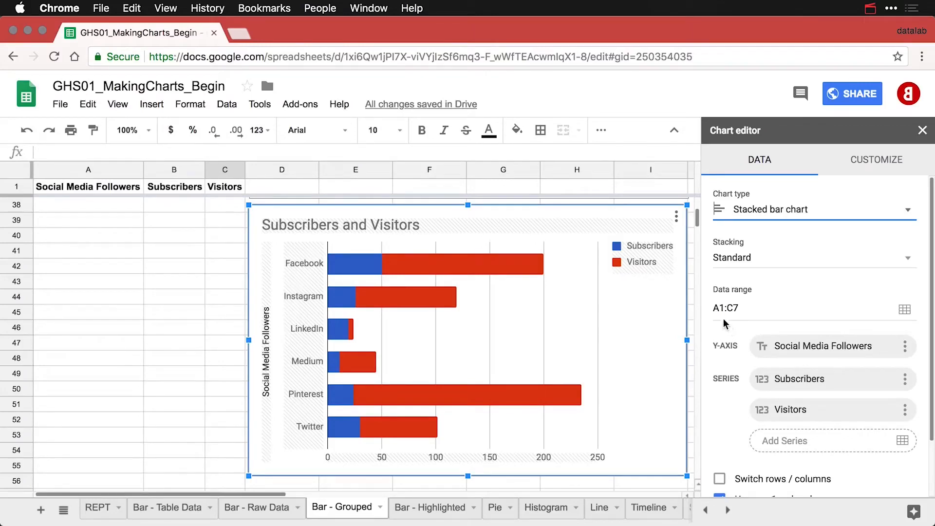
Set the bar stacking to 100% so each platform shows follower proportions.
left_click(761, 263)
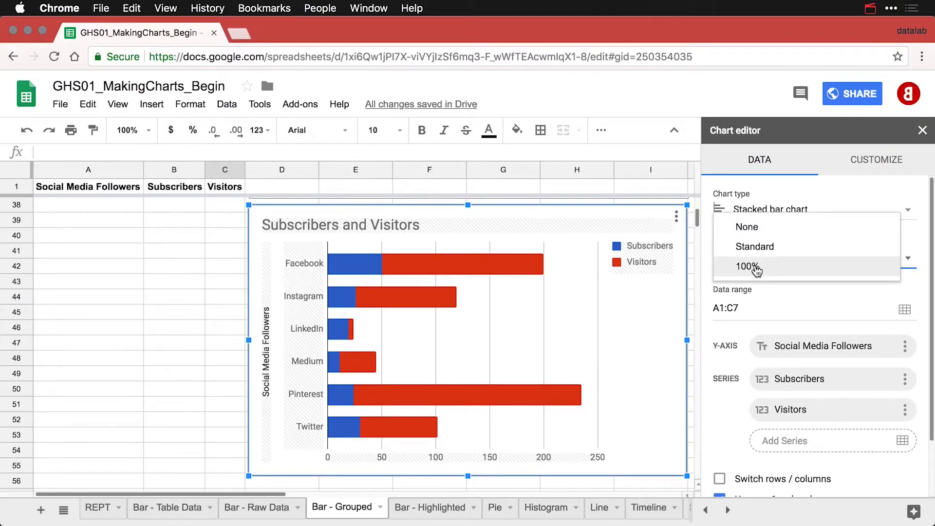
left_click(747, 266)
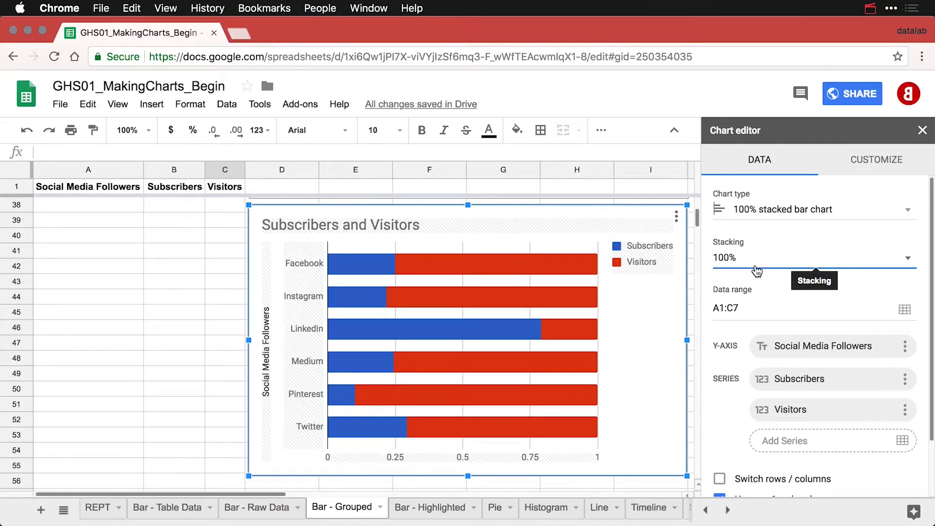
left_click(756, 271)
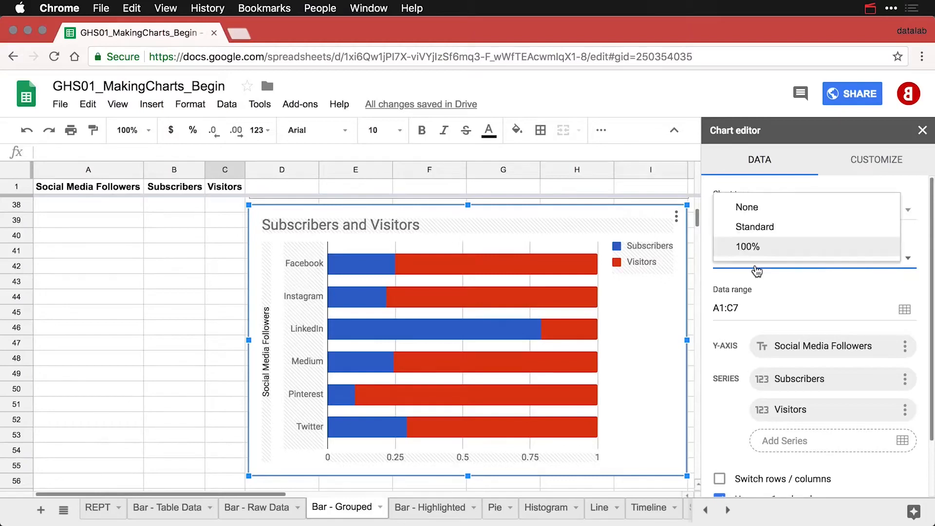
left_click(760, 229)
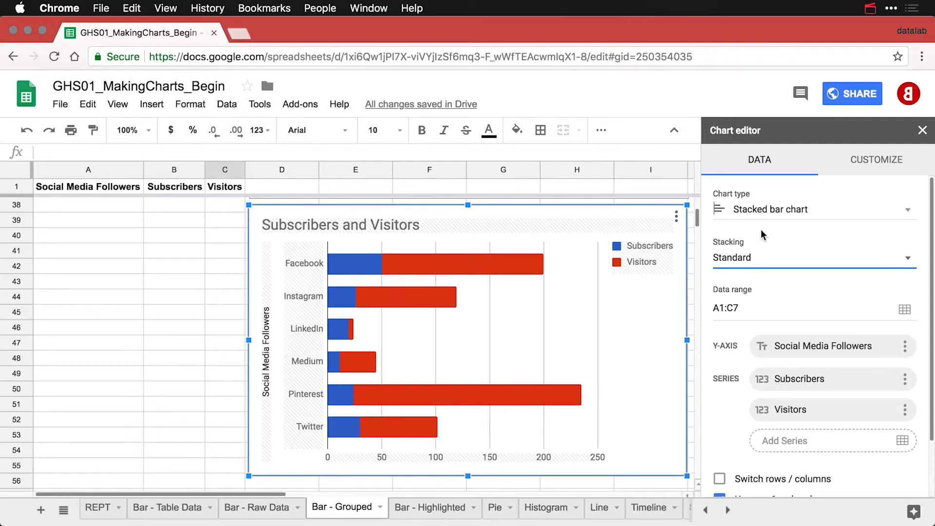
left_click(754, 263)
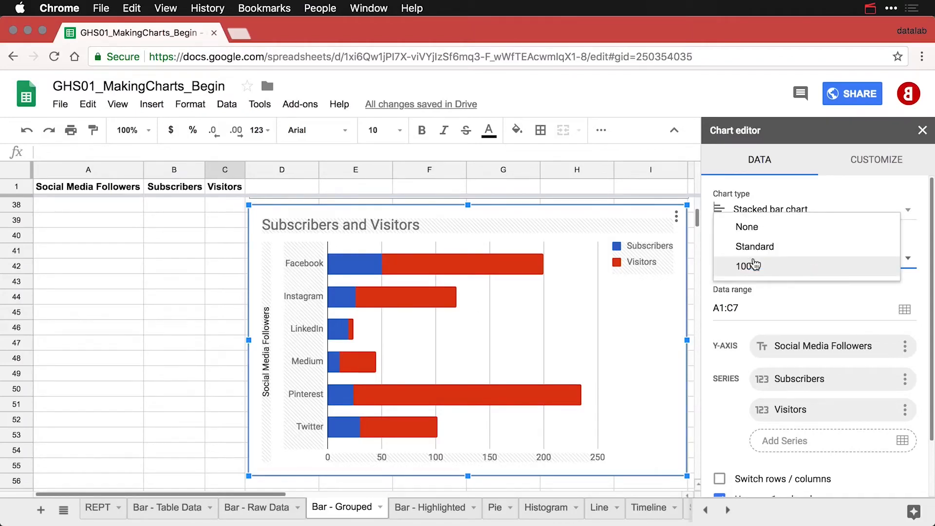
left_click(754, 247)
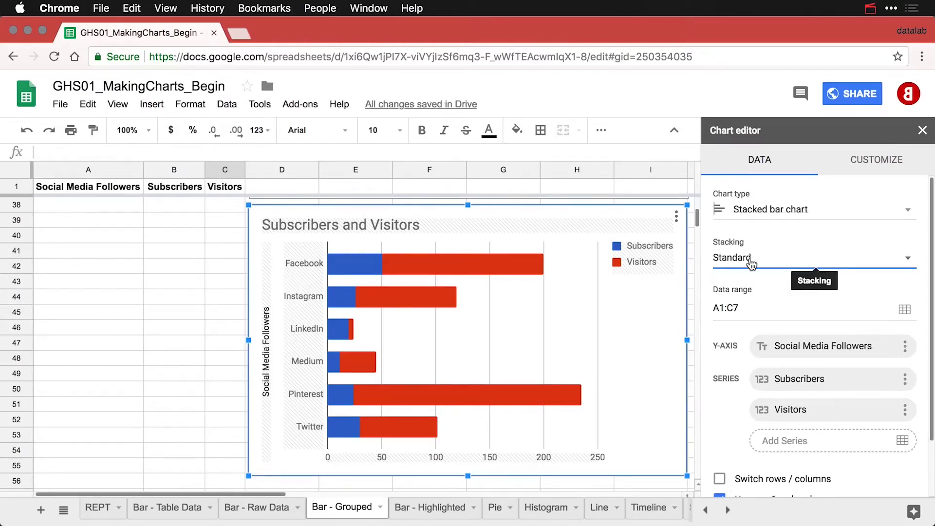
left_click(751, 263)
left_click(748, 270)
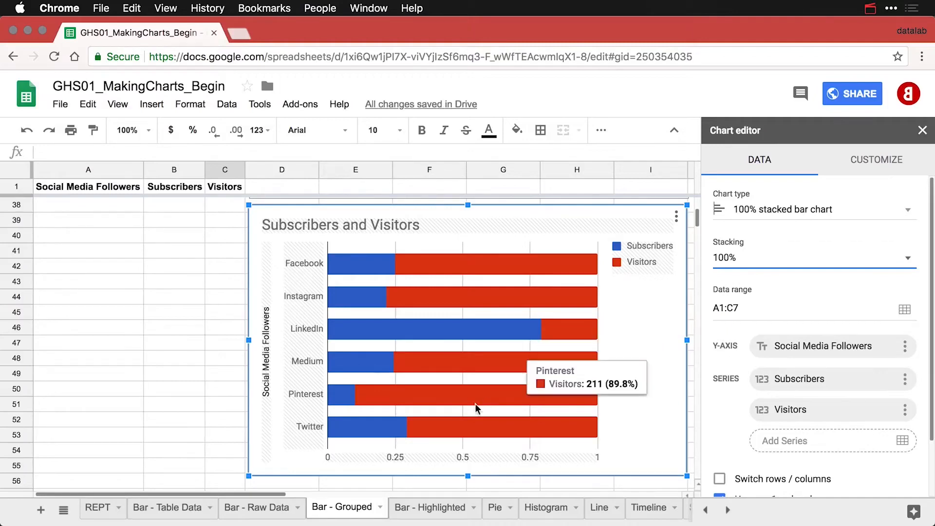
mouse_move(342, 399)
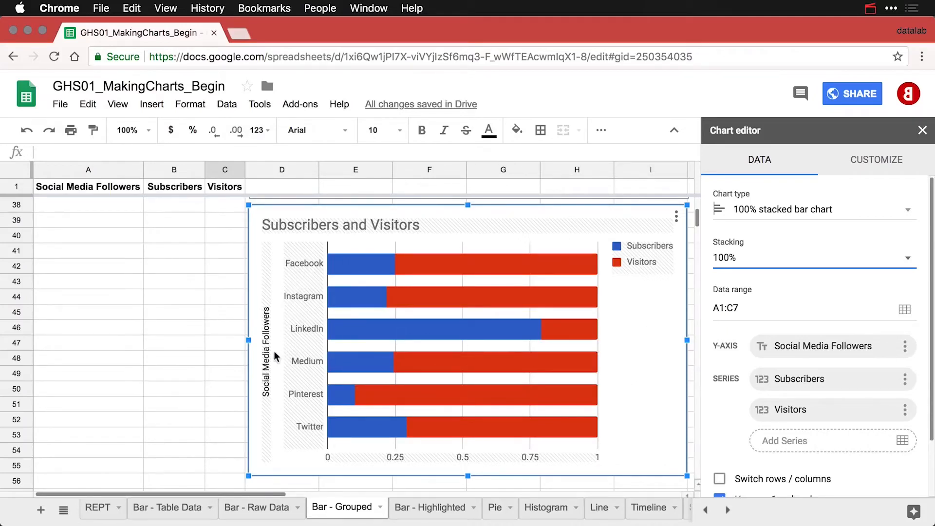
Remove the vertical axis title and title the horizontal axis 'Proportions of Followers'.
left_click(264, 372)
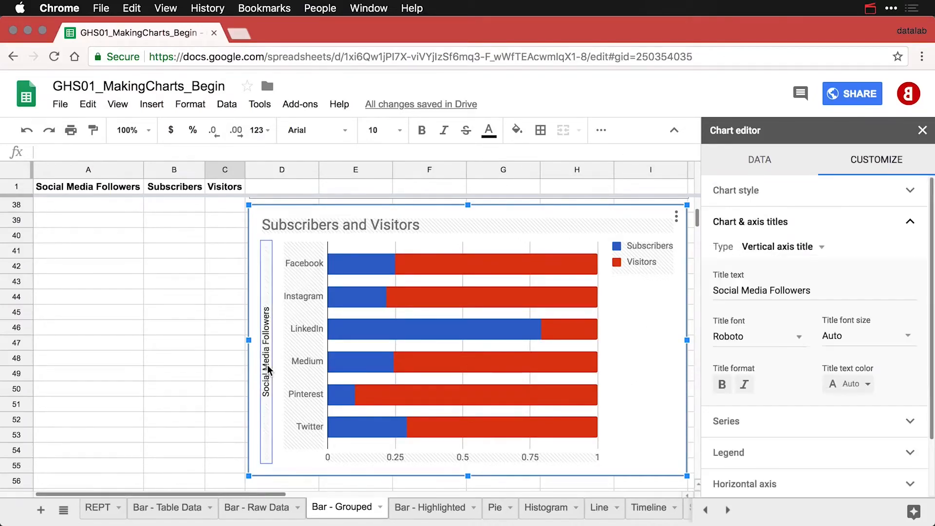
left_click(747, 293)
key("ctrl+a")
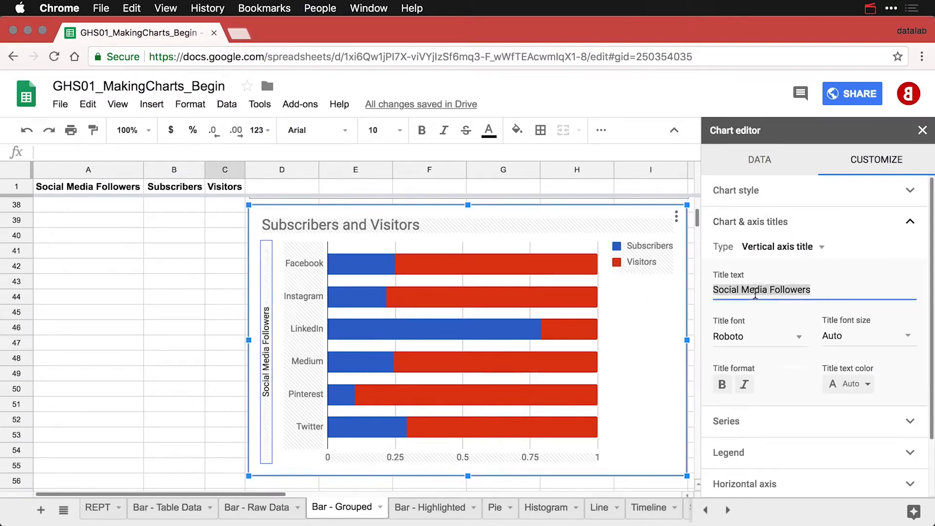
key("BackSpace")
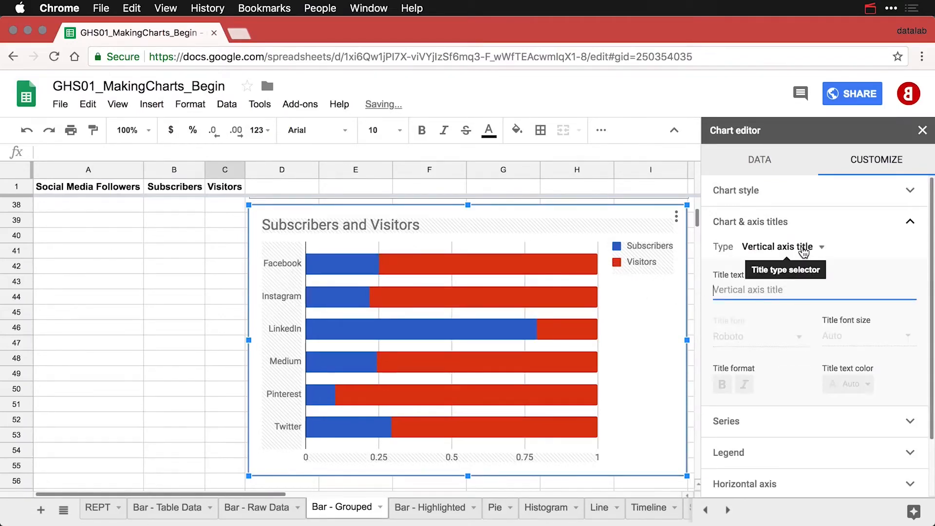
left_click(802, 247)
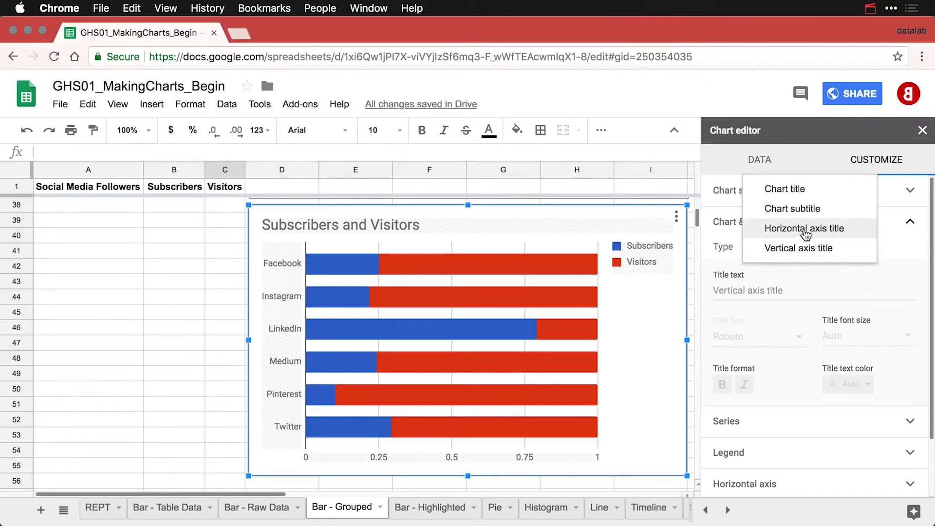
left_click(802, 229)
left_click(771, 290)
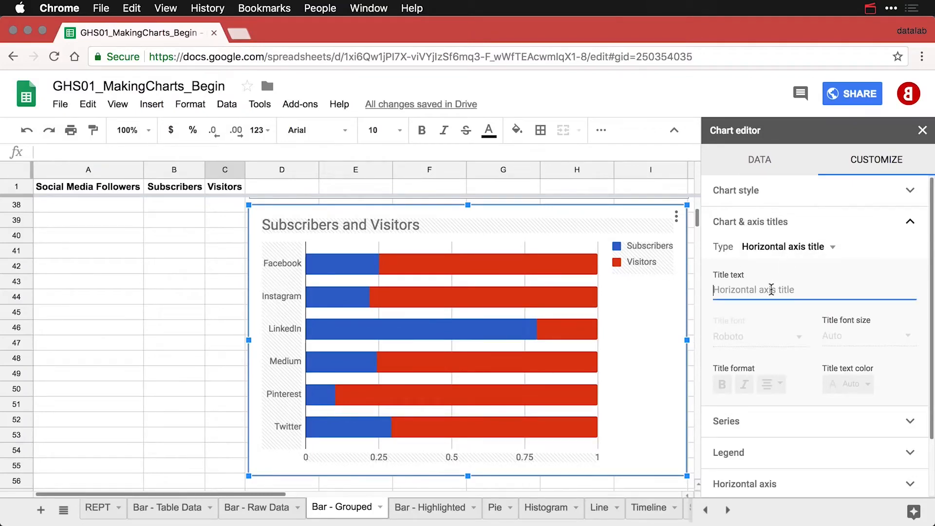
type("Proportion")
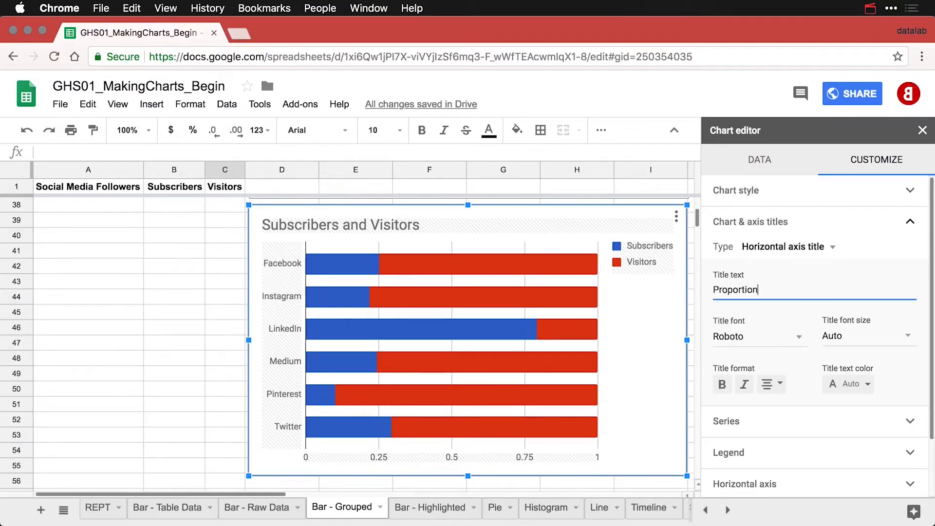
type("s of Followers")
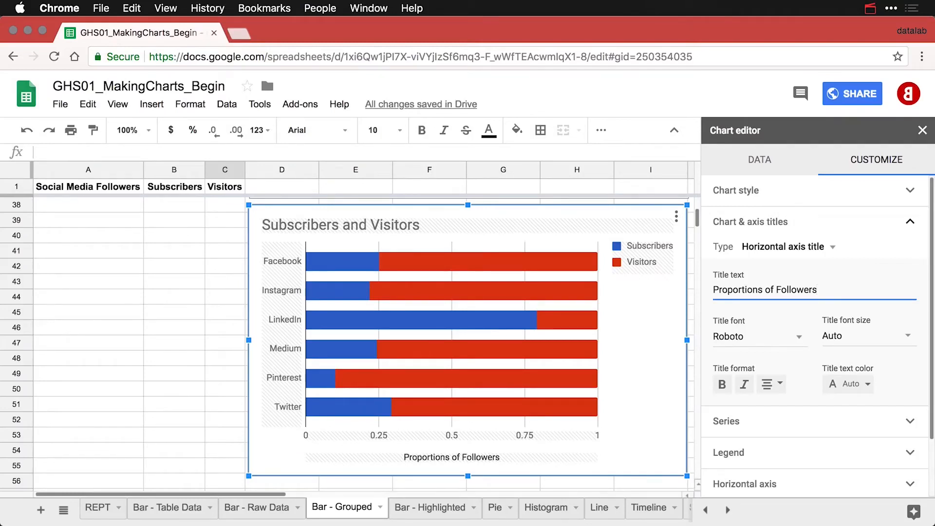
Move the chart legend to the bottom.
left_click(642, 258)
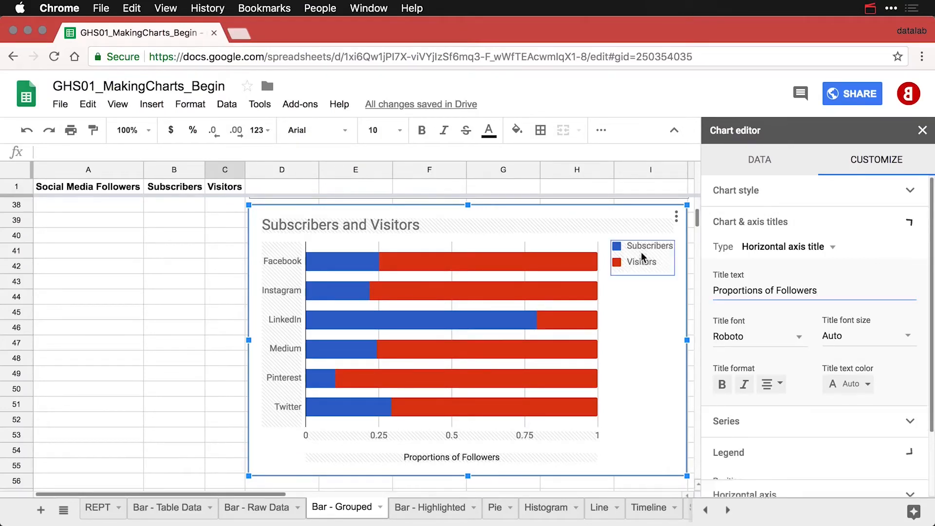
left_click(740, 330)
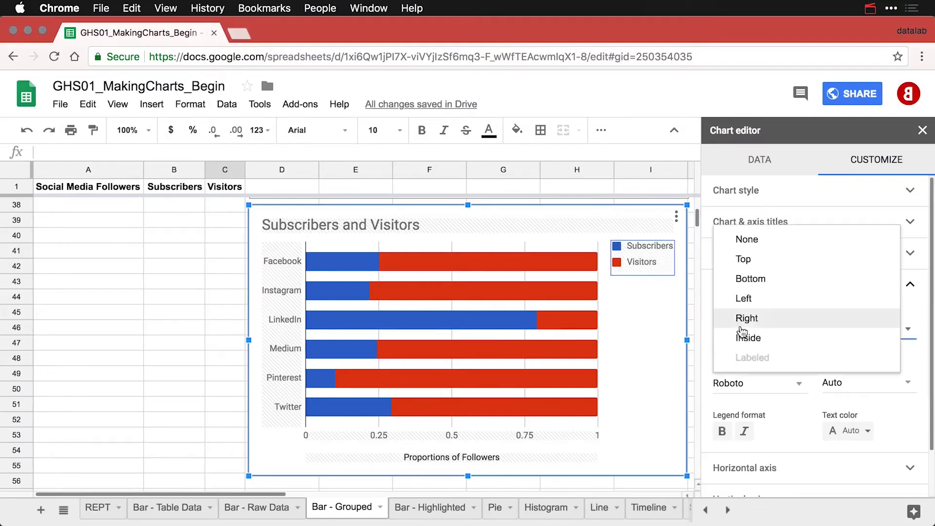
left_click(753, 279)
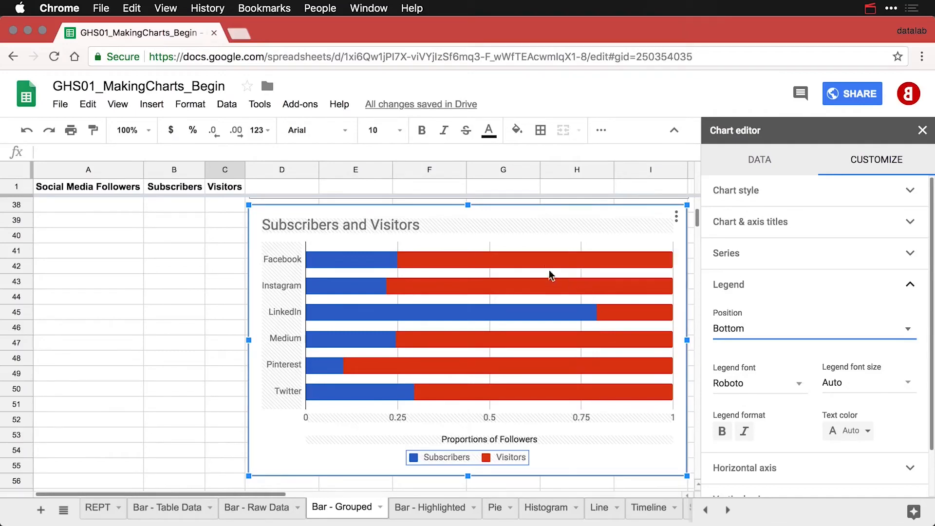
Colour the Visitors bars light grey and deselect the chart.
mouse_move(537, 261)
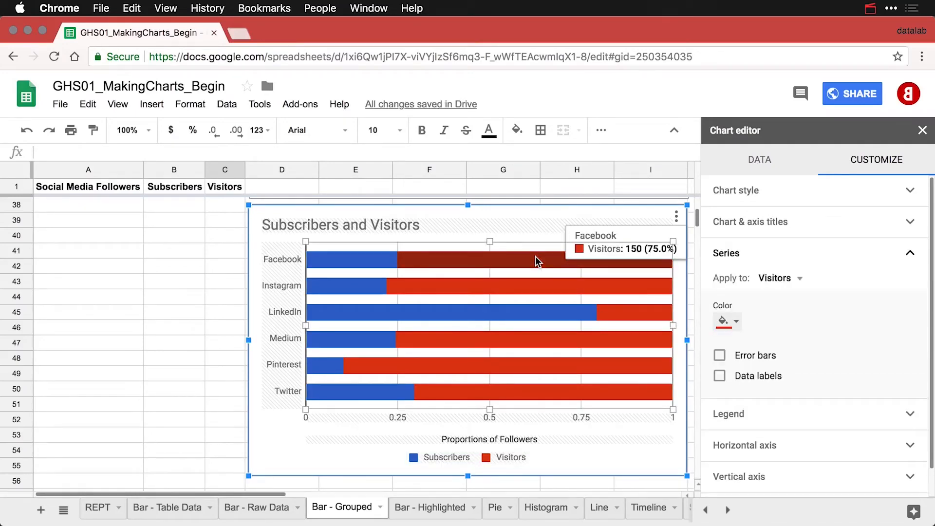
left_click(735, 322)
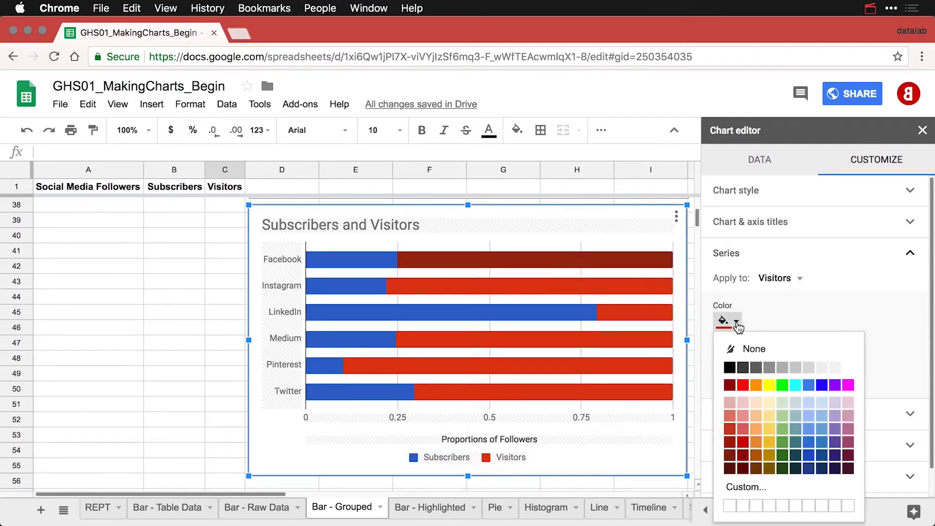
left_click(795, 369)
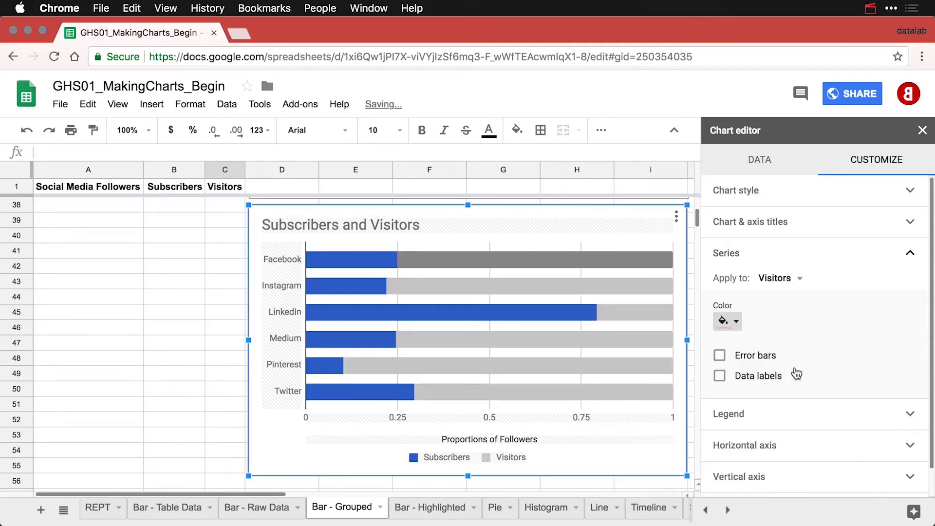
left_click(213, 315)
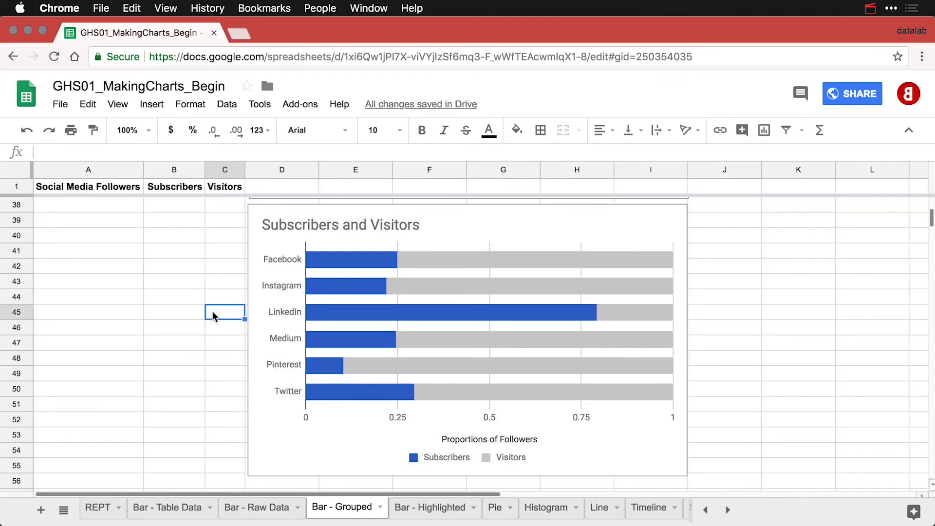
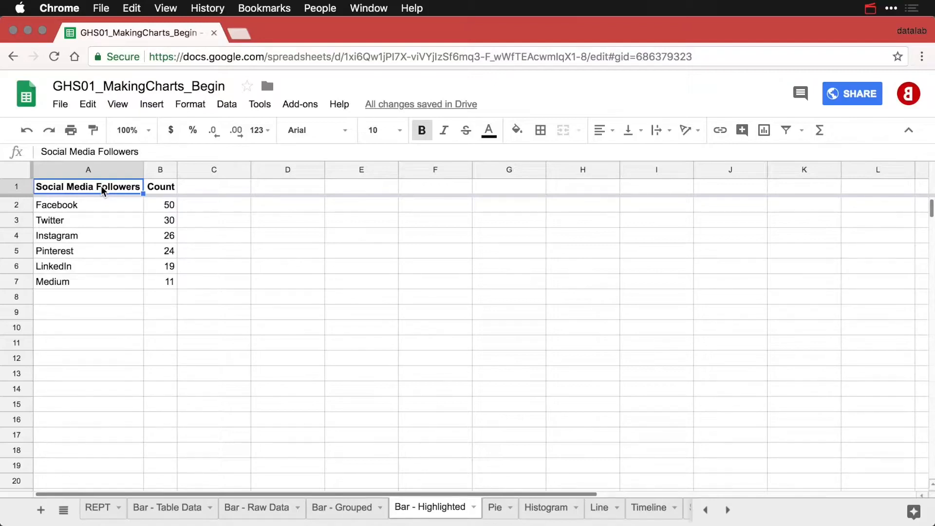
Add a 'Highlight' header in C1 and move Instagram's 26 from B4 to C4.
key("Down")
key("Down")
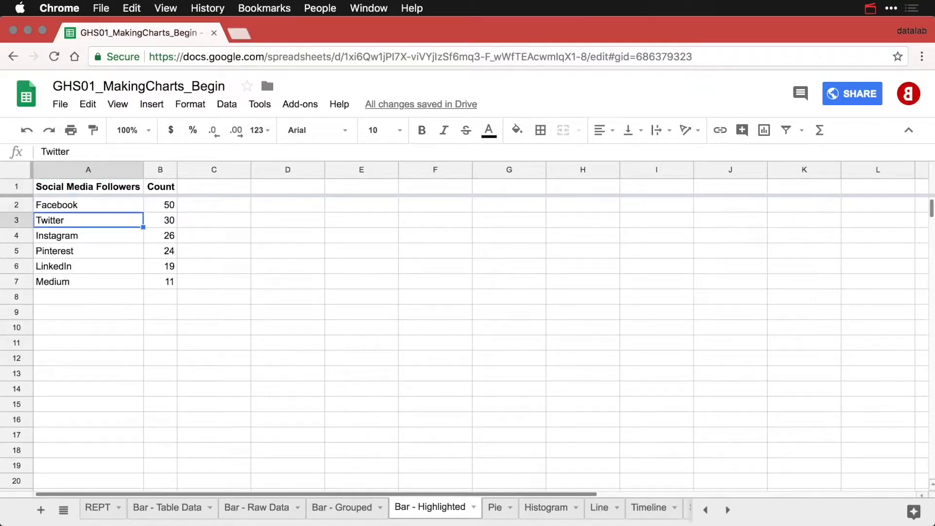
key("Down")
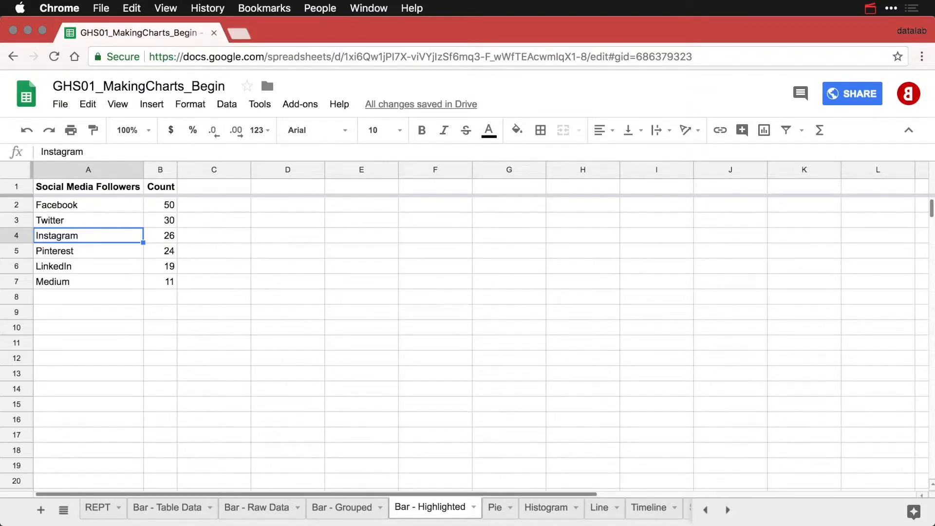
left_click(194, 190)
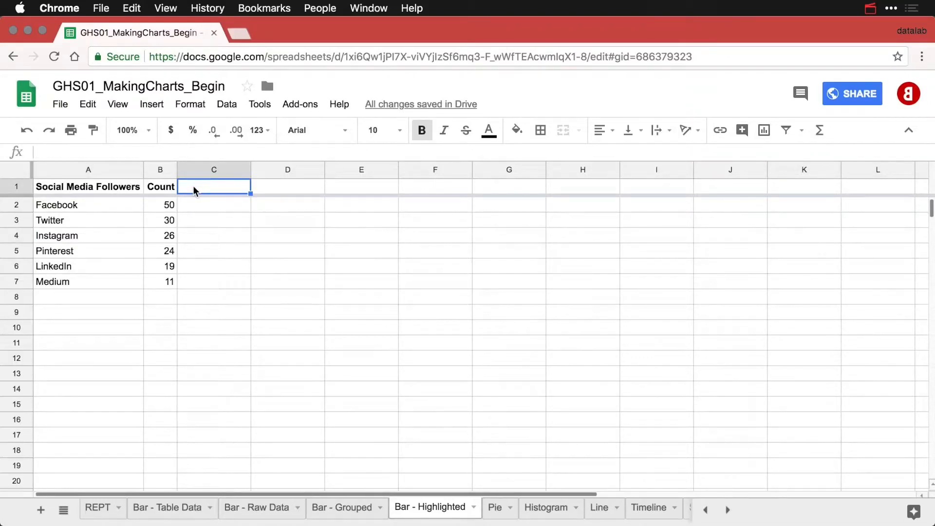
type("Highlight")
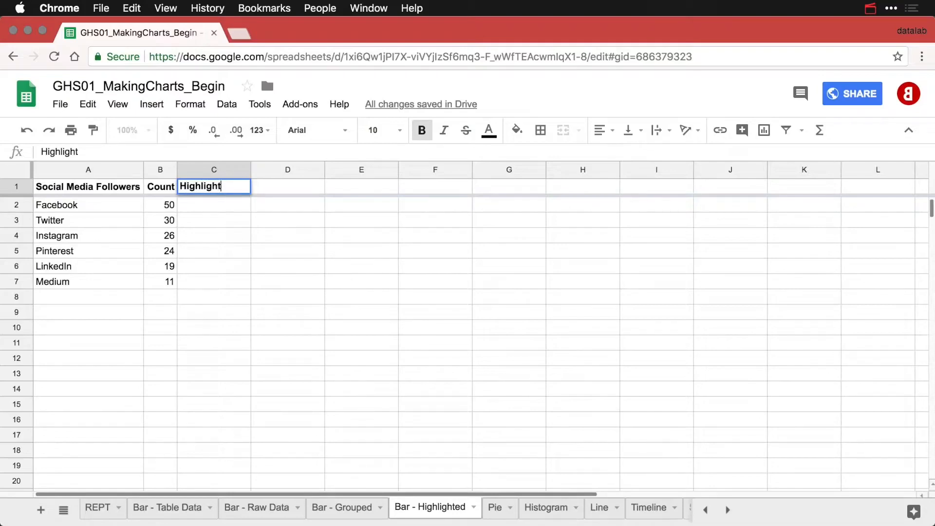
key("Return")
key("Down")
key("Down")
key("Left")
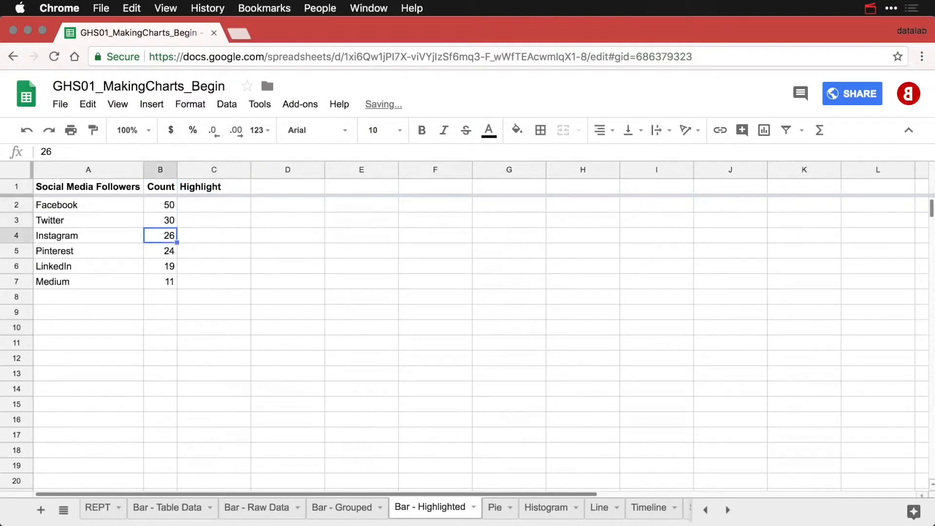
key("super+x")
key("Right")
key("super+v")
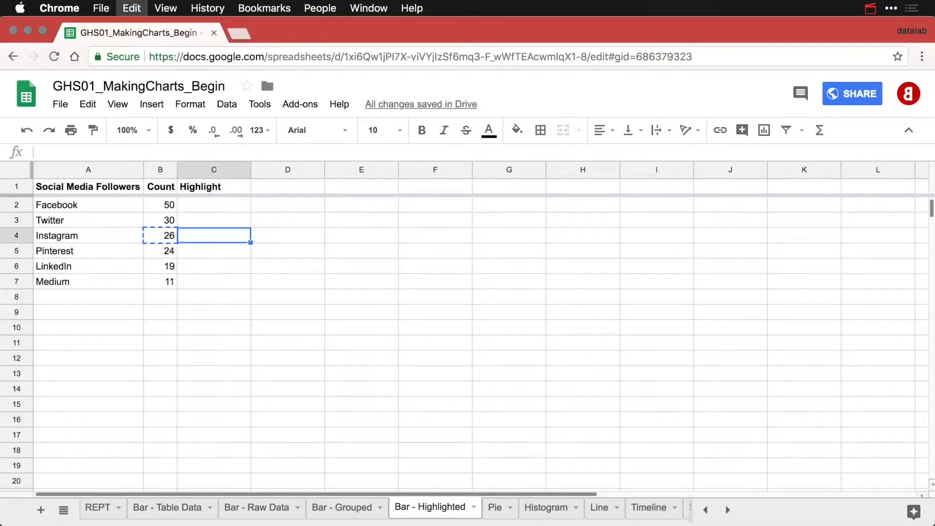
Auto-fit column C to its Highlight header and select cell A1.
left_click_drag(250, 166, 249, 165)
double_click(249, 165)
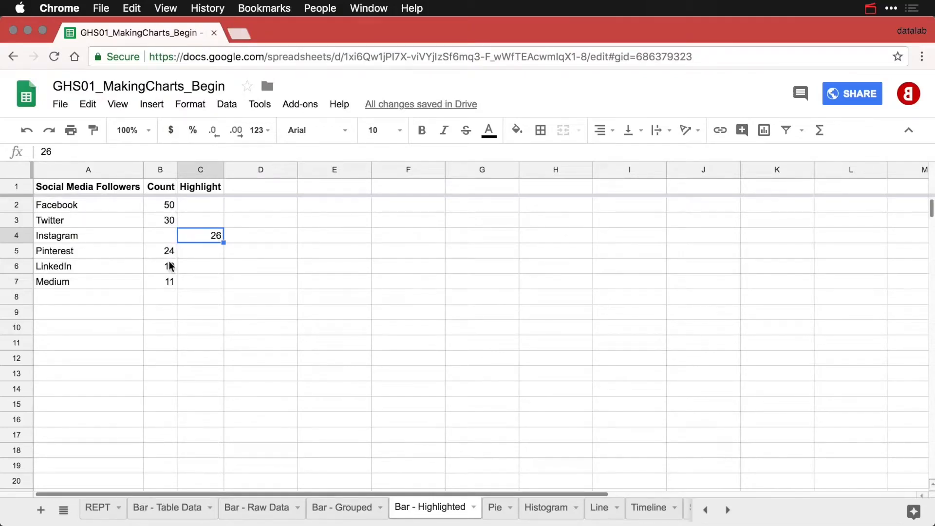
left_click(96, 187)
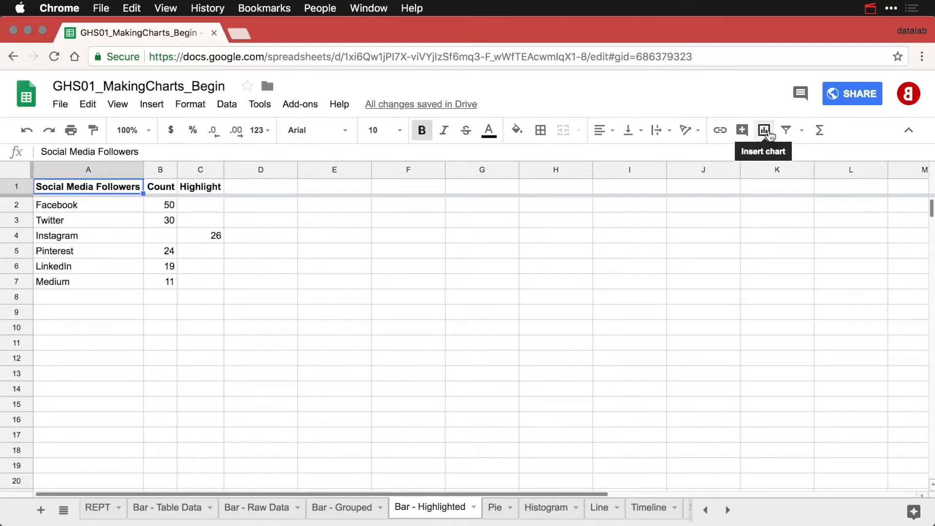
Insert a chart of the follower table beside the data with Stacking set to Standard.
left_click(766, 131)
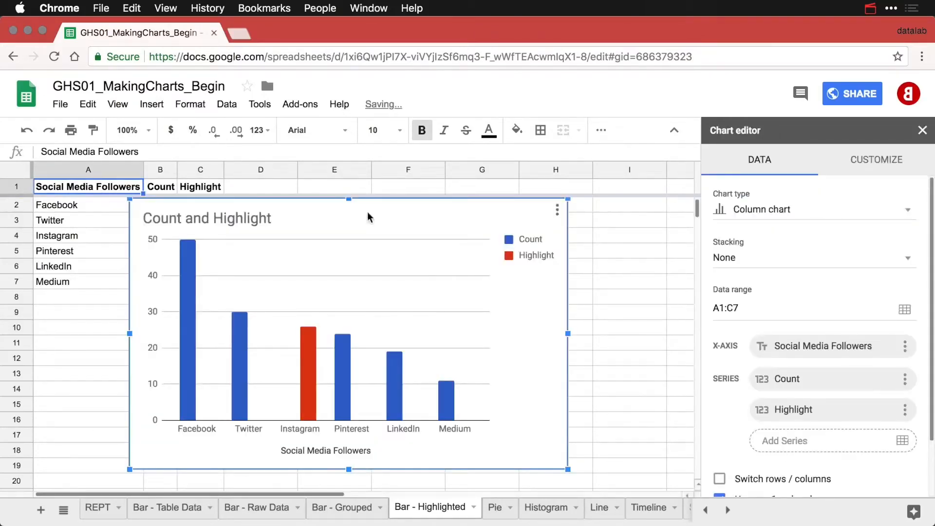
left_click_drag(321, 205, 416, 207)
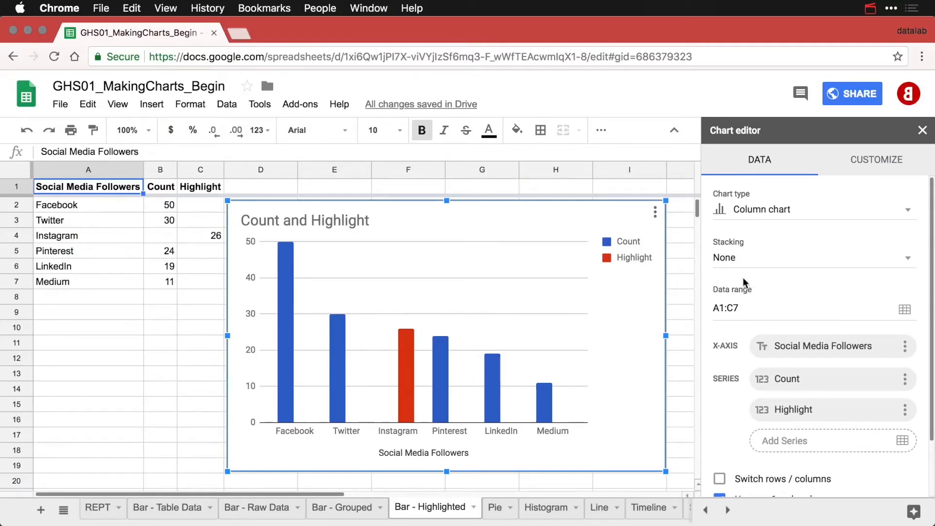
left_click(770, 265)
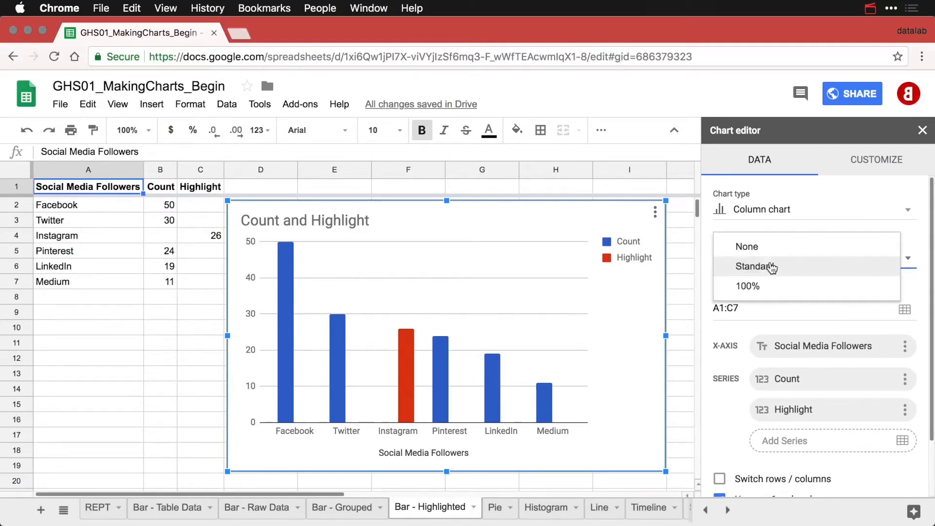
left_click(770, 266)
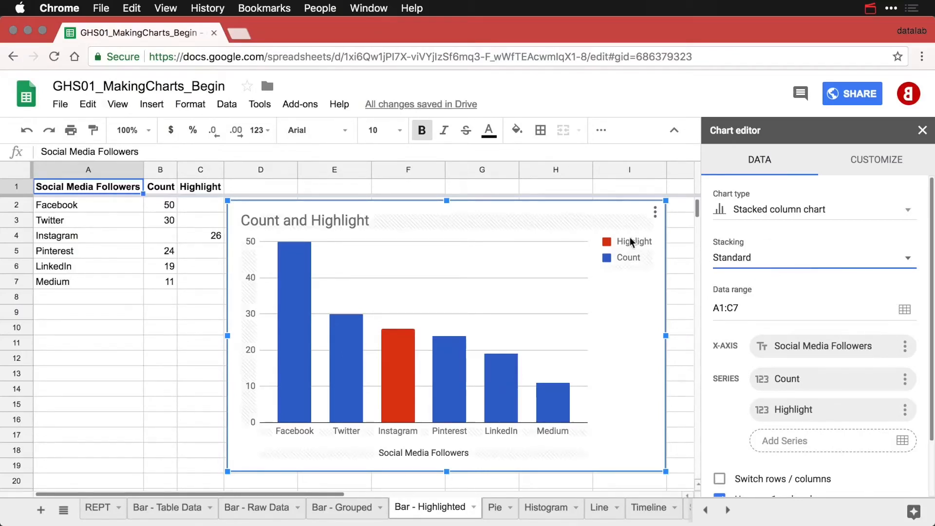
Set the legend position to None and retitle the chart 'Social Media Followers by Platform'.
left_click(631, 261)
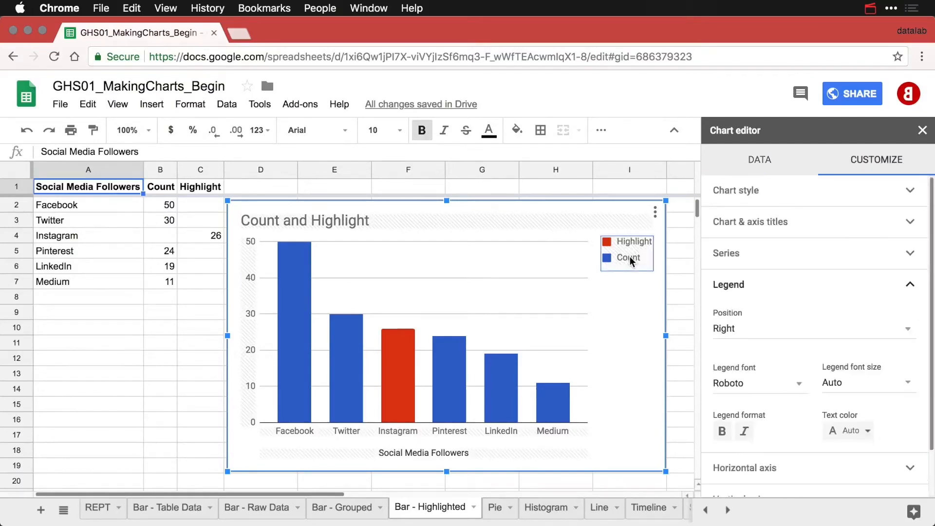
left_click(746, 332)
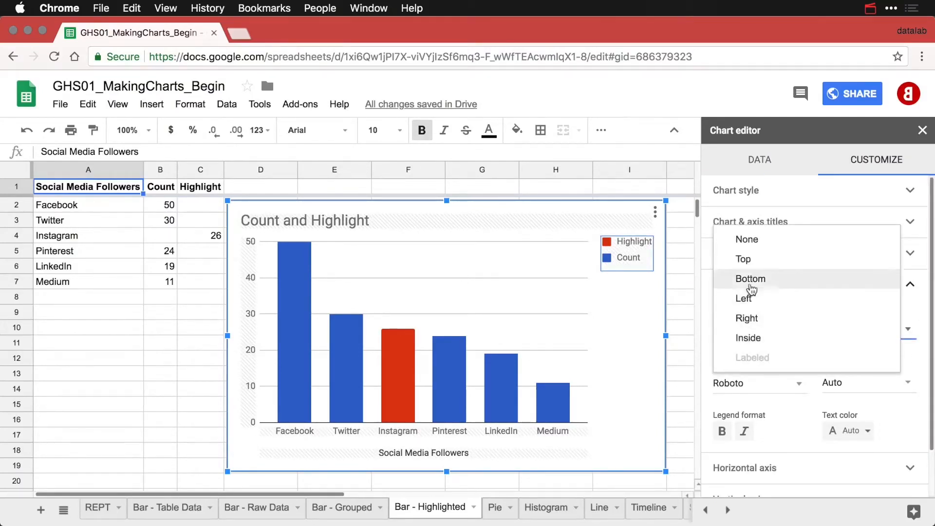
left_click(761, 241)
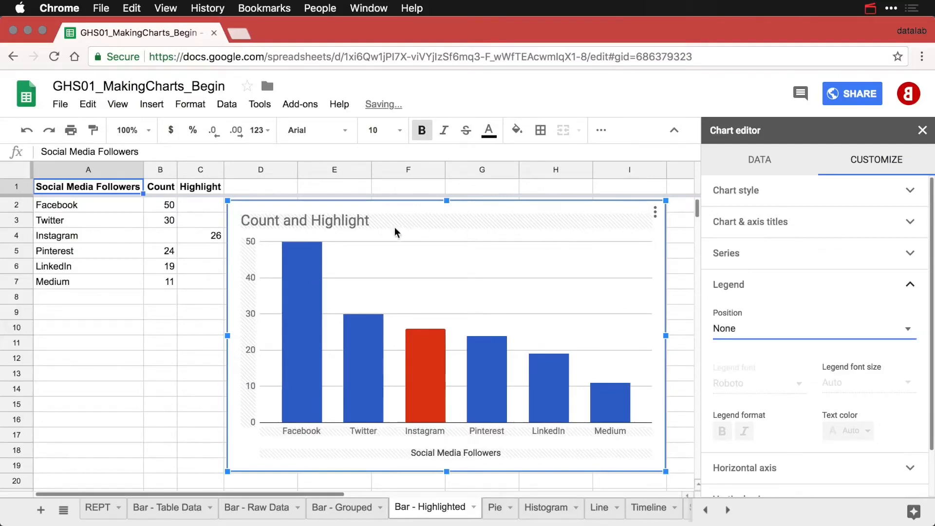
left_click(338, 218)
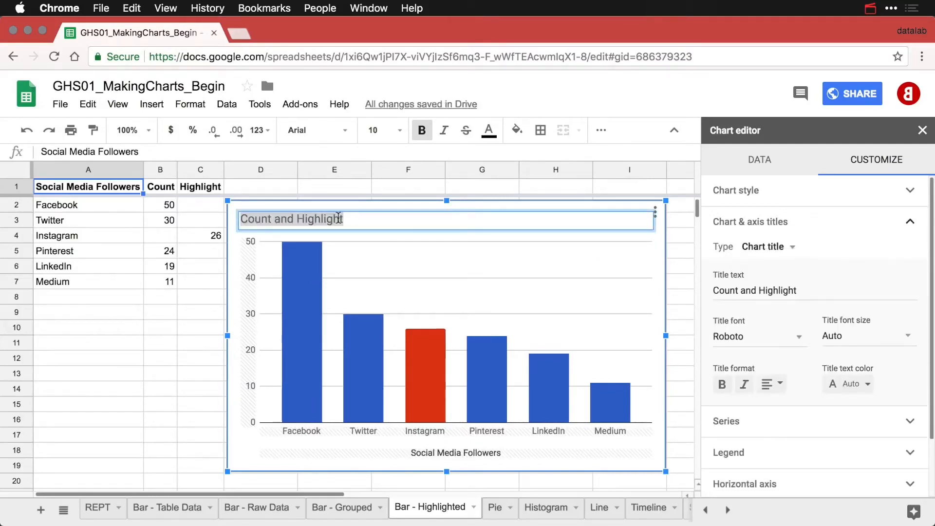
type("Social Me")
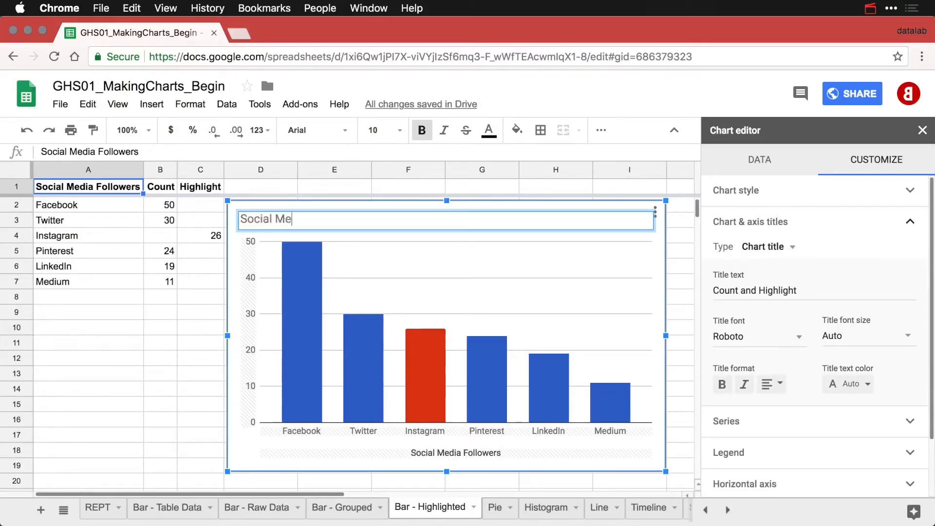
type("dia Followers by Pla")
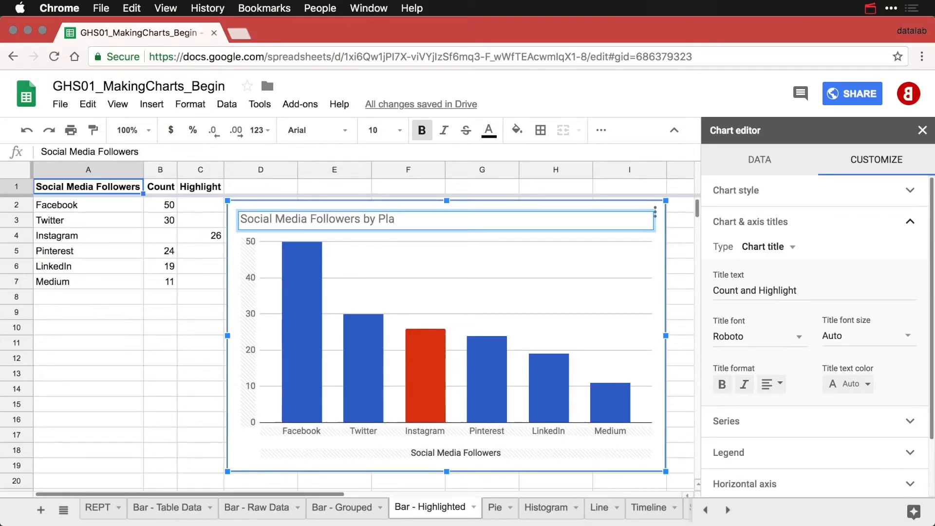
type("tform")
key("Return")
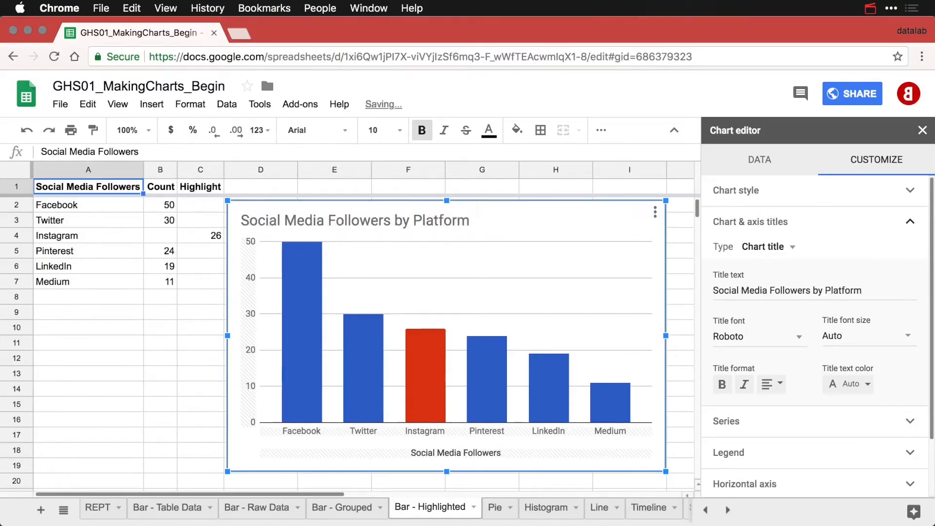
Delete the horizontal axis title text and deselect the chart.
left_click(465, 454)
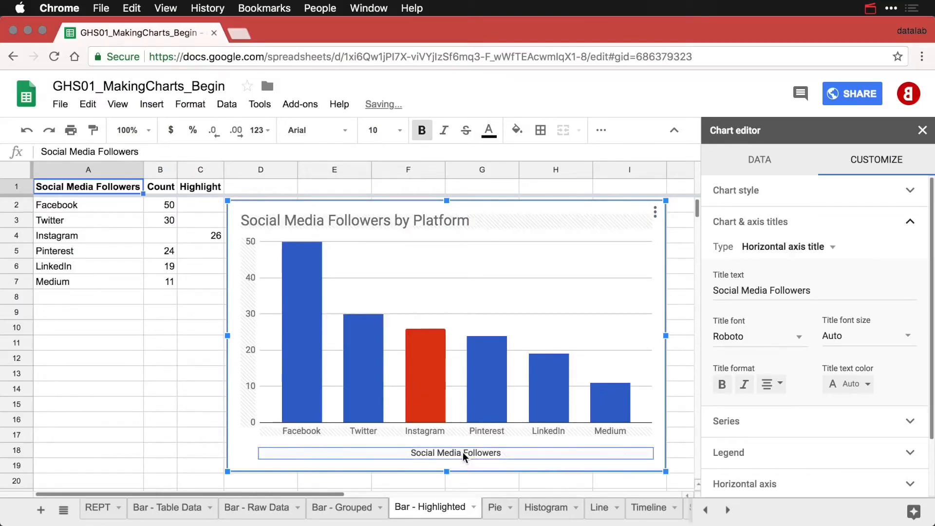
triple_click(745, 290)
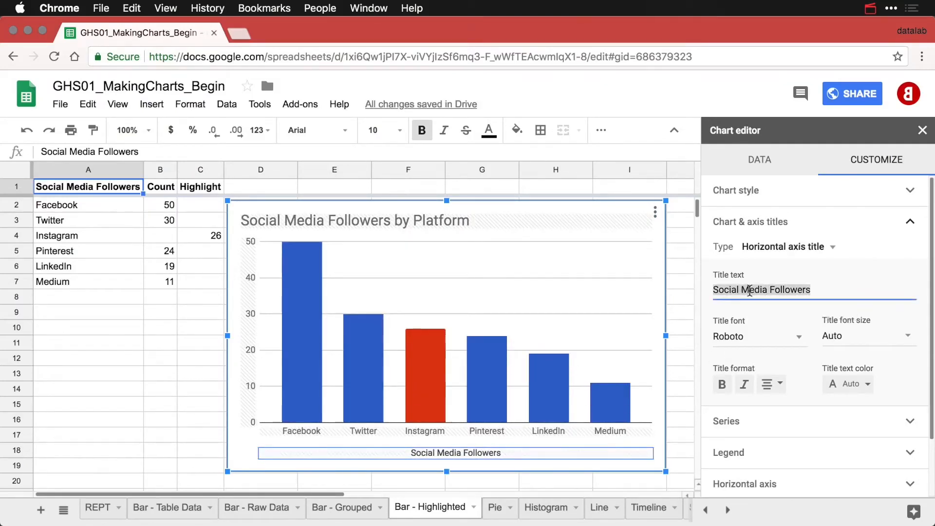
key("BackSpace")
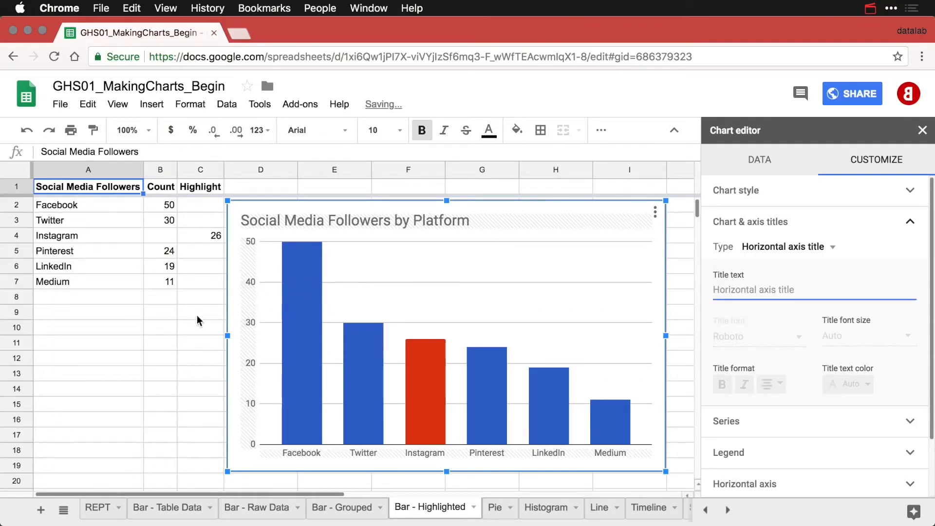
left_click(190, 319)
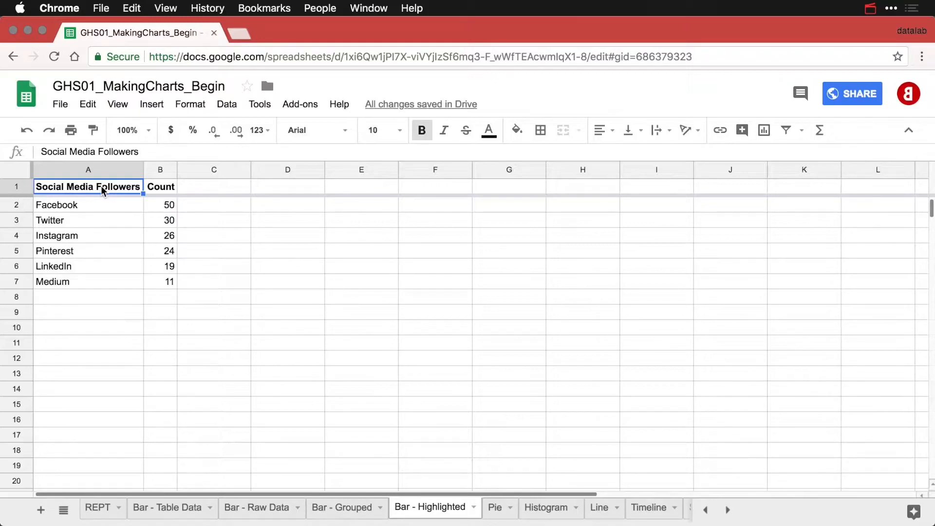
Enter 'Highlight' in C1 and cut Instagram's 26 from B4 into C4.
key("Down")
key("Down")
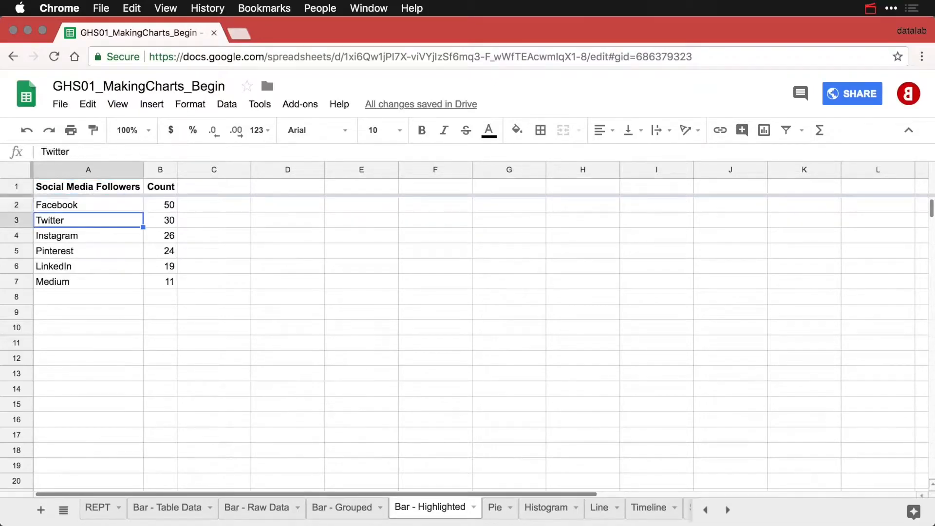
key("Down")
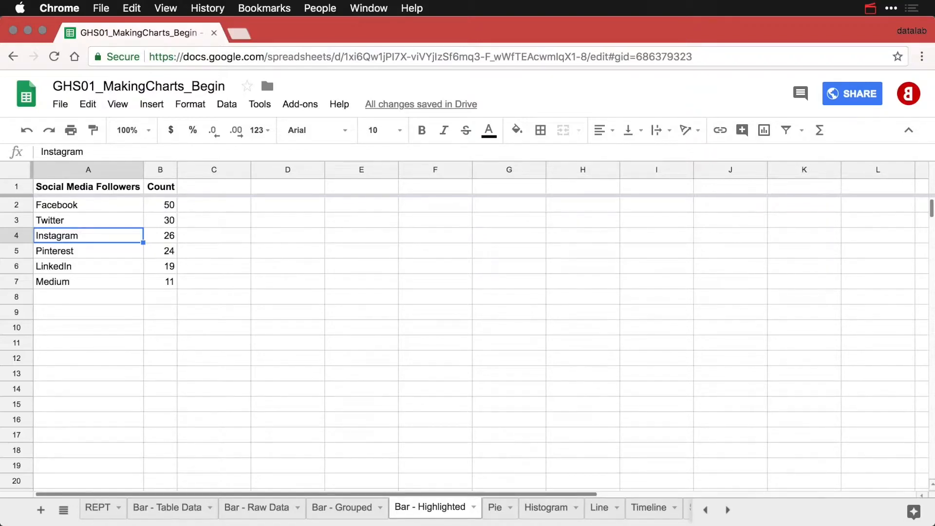
left_click(194, 188)
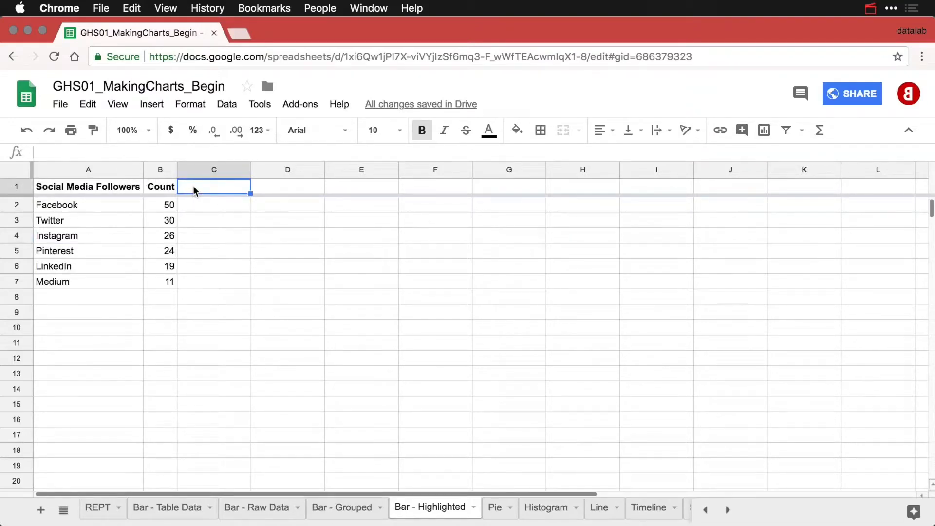
type("Highligh")
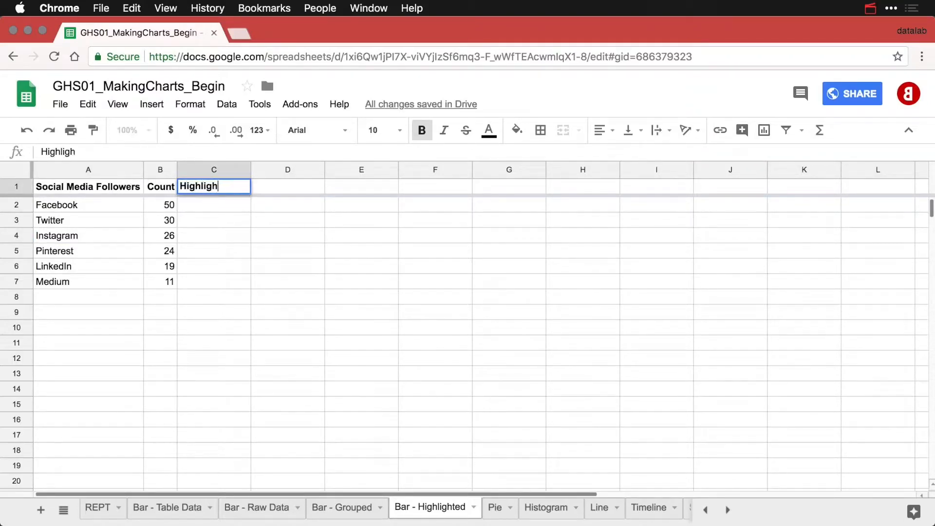
type("t")
key("Return")
key("Down")
key("Down")
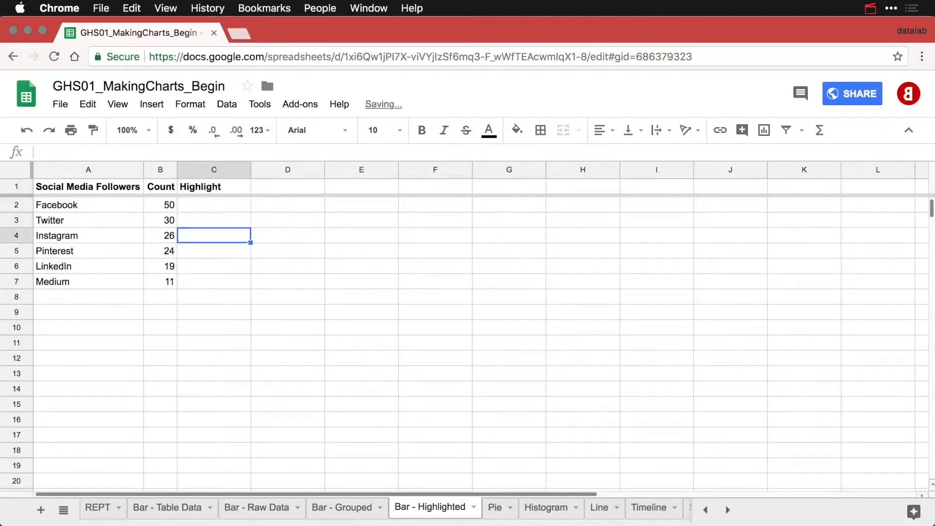
key("Left")
key("super+x")
key("Right")
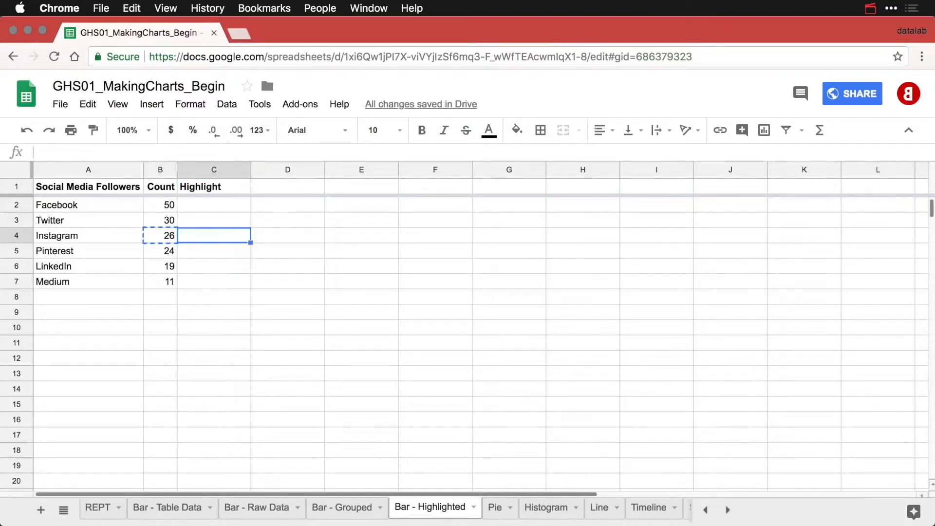
key("super+v")
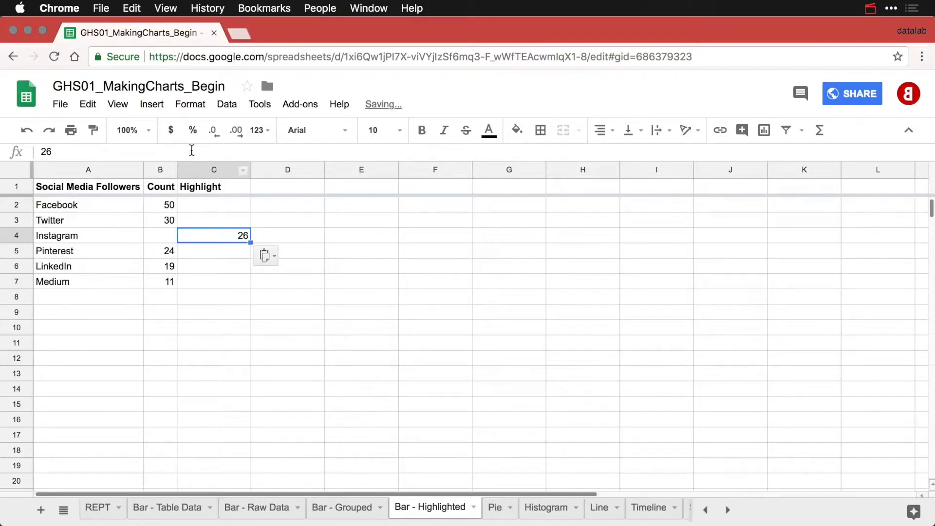
Narrow column C to fit its Highlight heading and select the A1 header cell.
left_click_drag(250, 166, 250, 166)
double_click(249, 166)
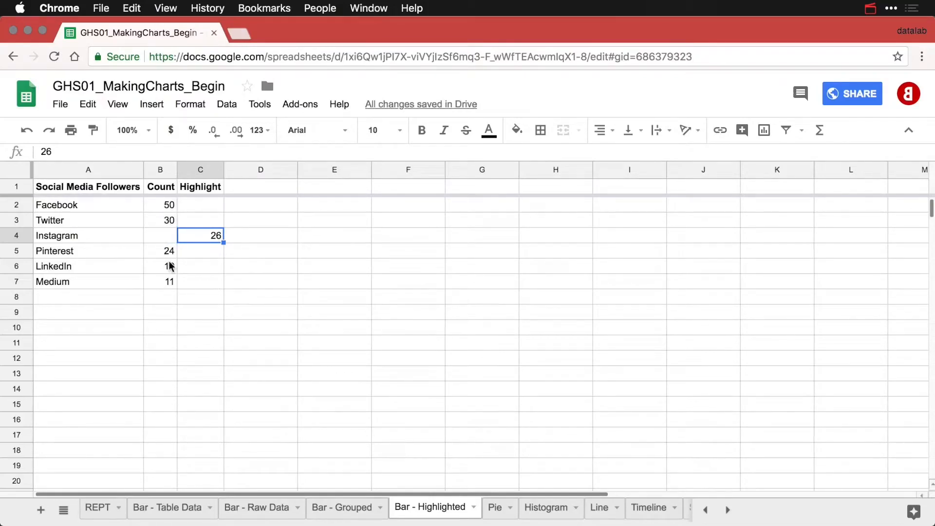
left_click(98, 190)
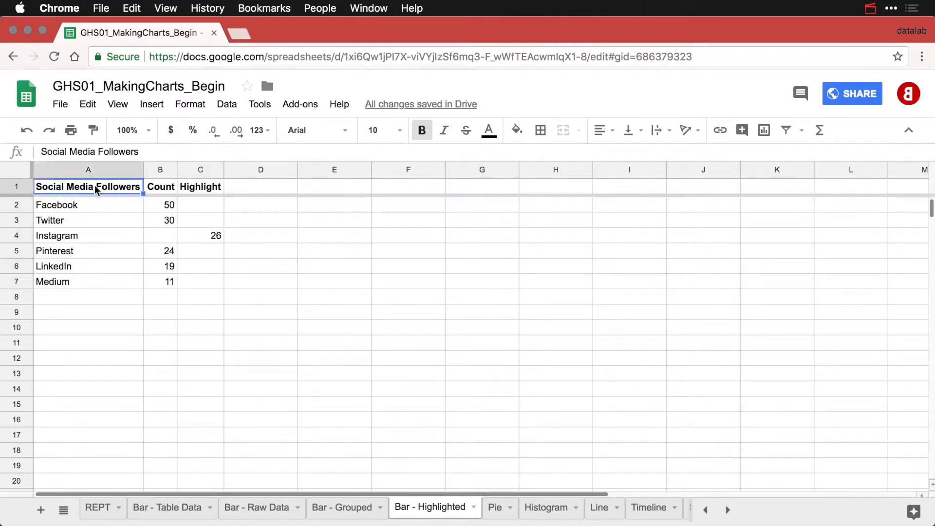
Insert a chart of the follower table, move it right of the data, and stack Count and Highlight.
left_click(764, 131)
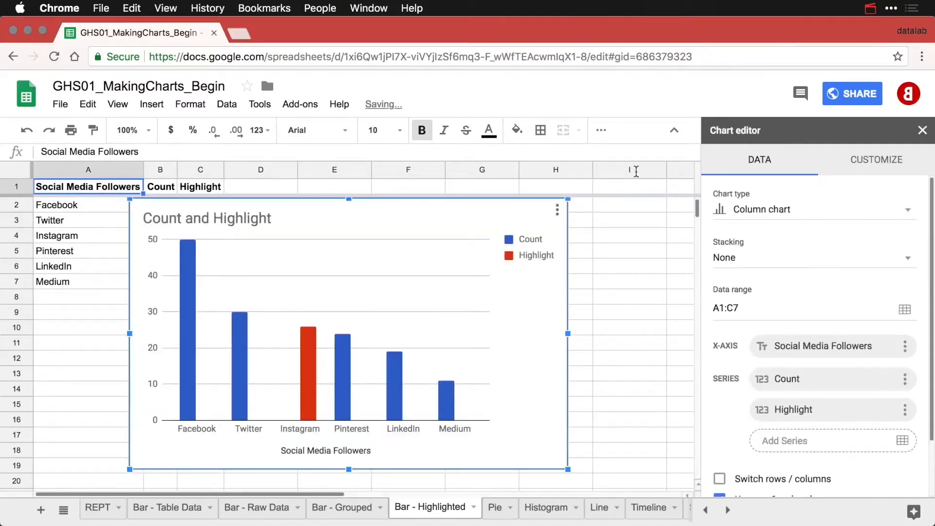
left_click_drag(319, 207, 416, 209)
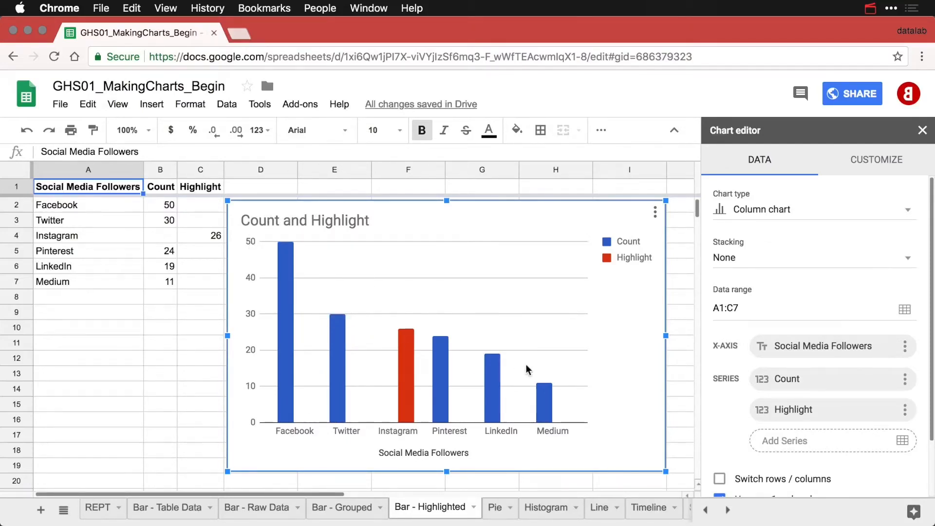
left_click(771, 267)
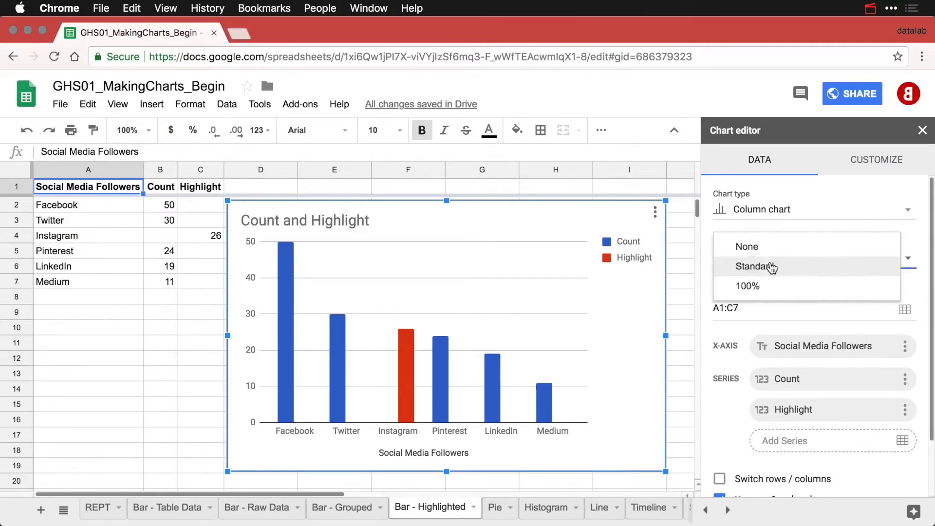
left_click(771, 267)
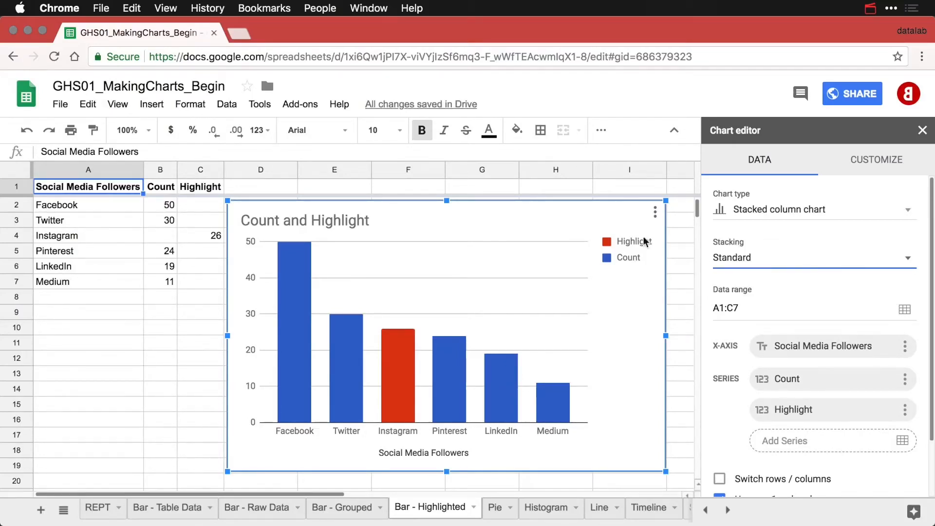
left_click(630, 261)
Hide the chart legend and title the chart 'Social Media Followers by Platform'.
left_click(745, 332)
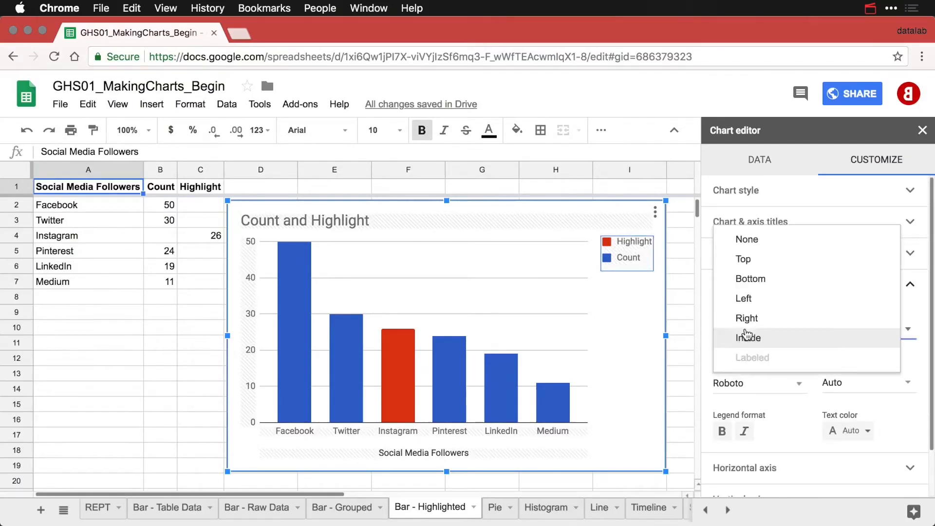
left_click(762, 242)
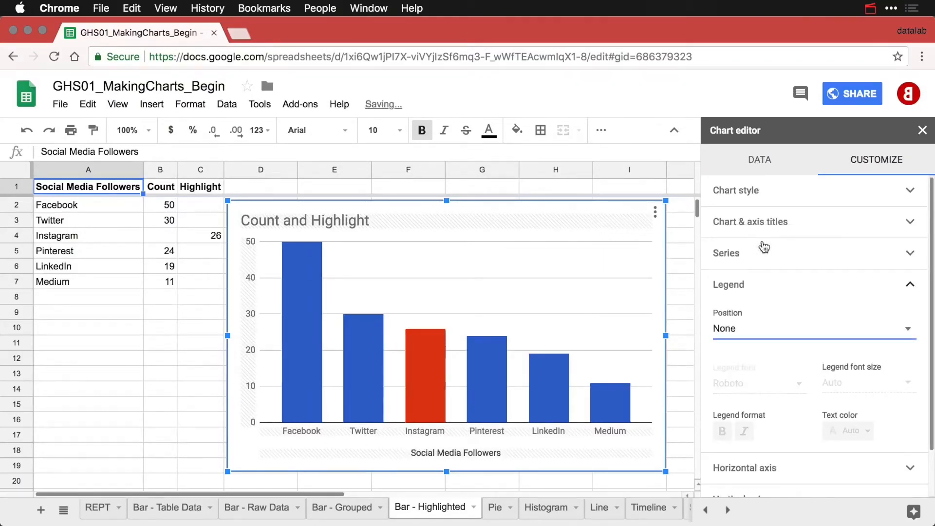
left_click(338, 218)
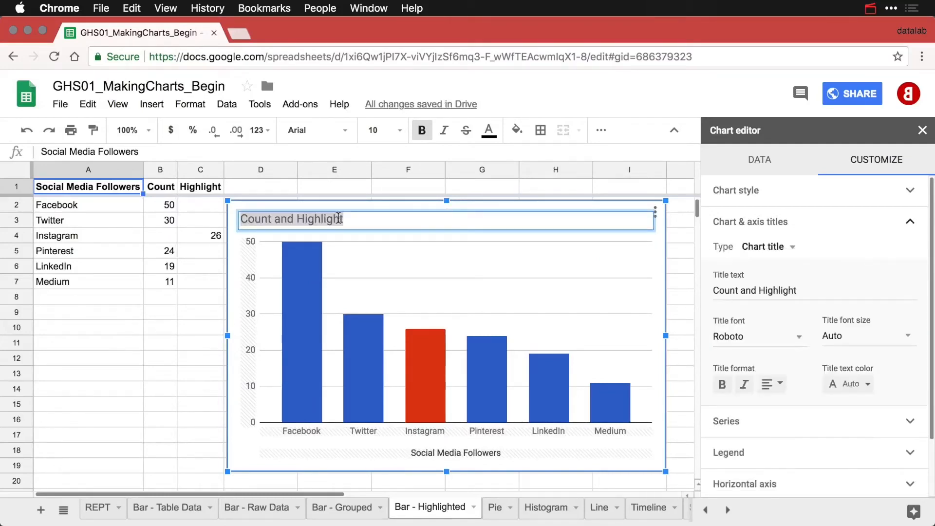
type("Social")
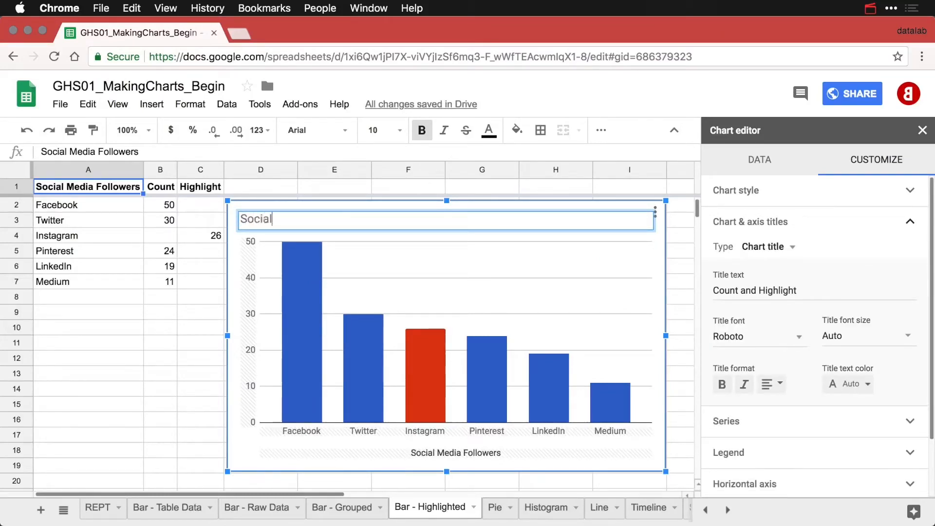
type(" Media Followers by Platform")
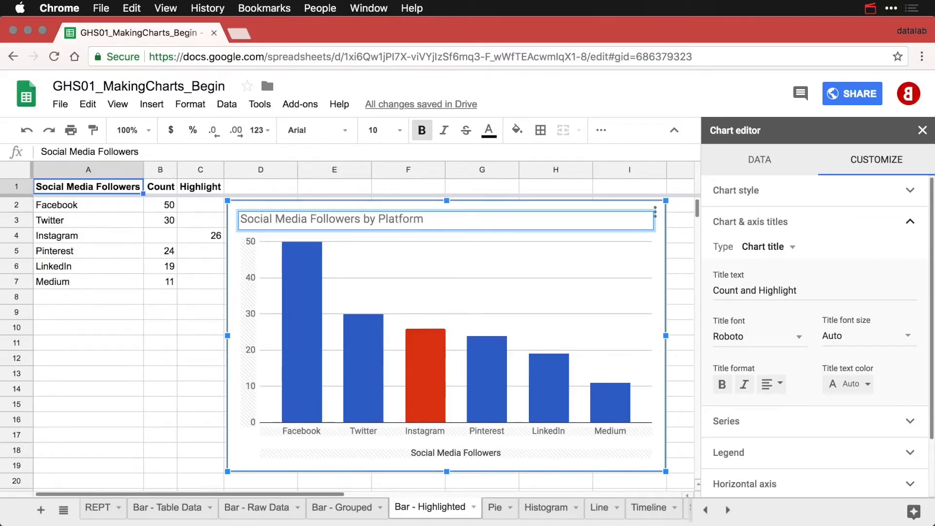
key("Return")
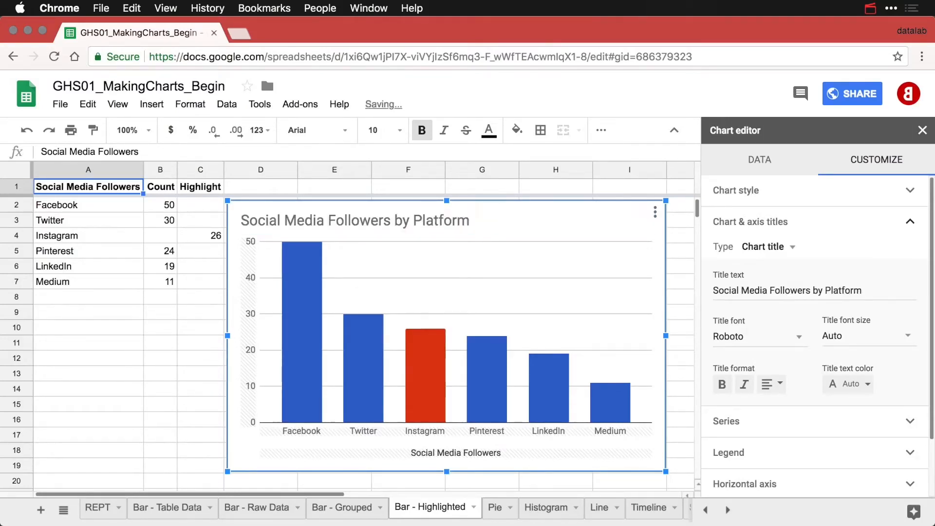
Clear the horizontal axis title and deselect the chart.
left_click(464, 454)
left_click(752, 292)
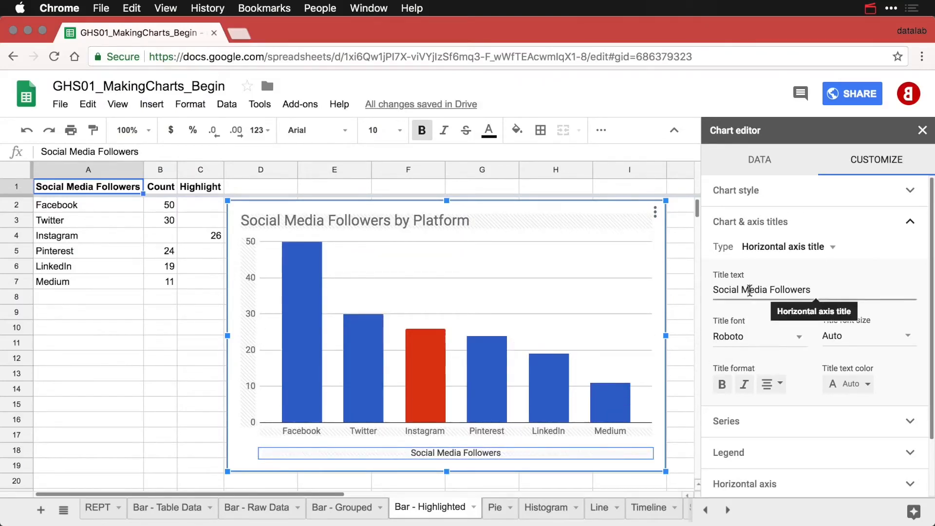
key("ctrl+a")
key("BackSpace")
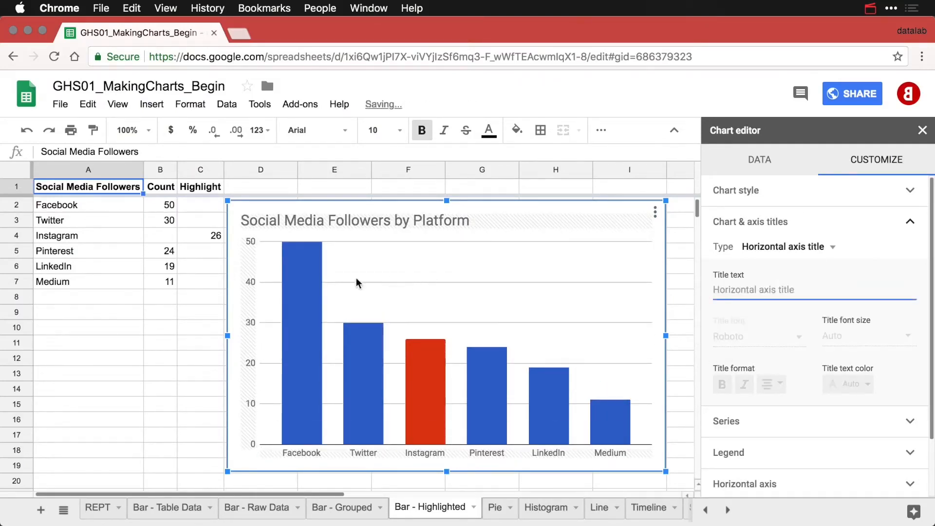
left_click(190, 319)
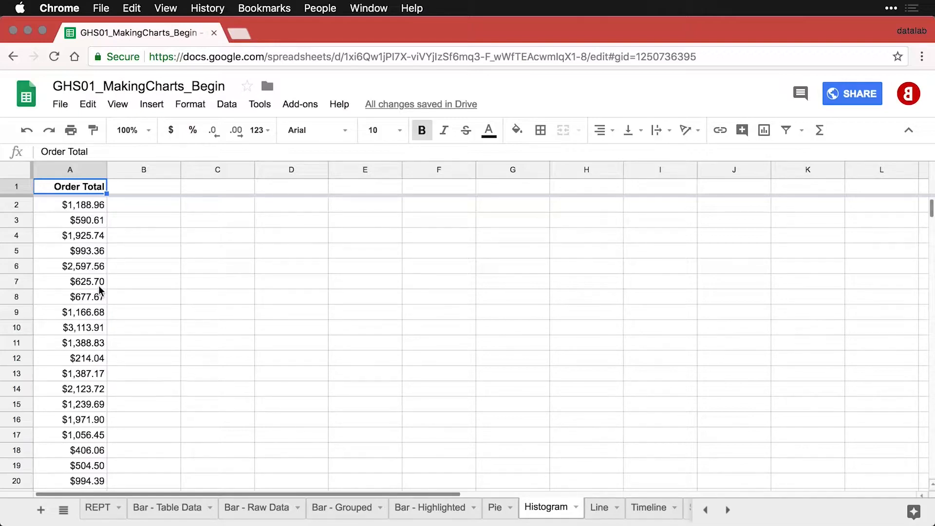
Review the Order Total column and insert a histogram chart of A1:A113.
scroll(99, 290, "down", 12)
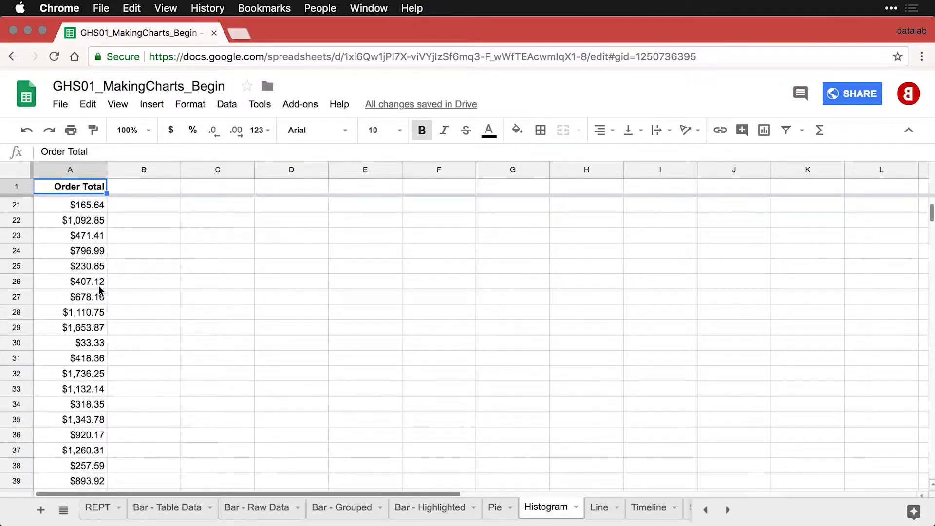
scroll(100, 290, "down", 12)
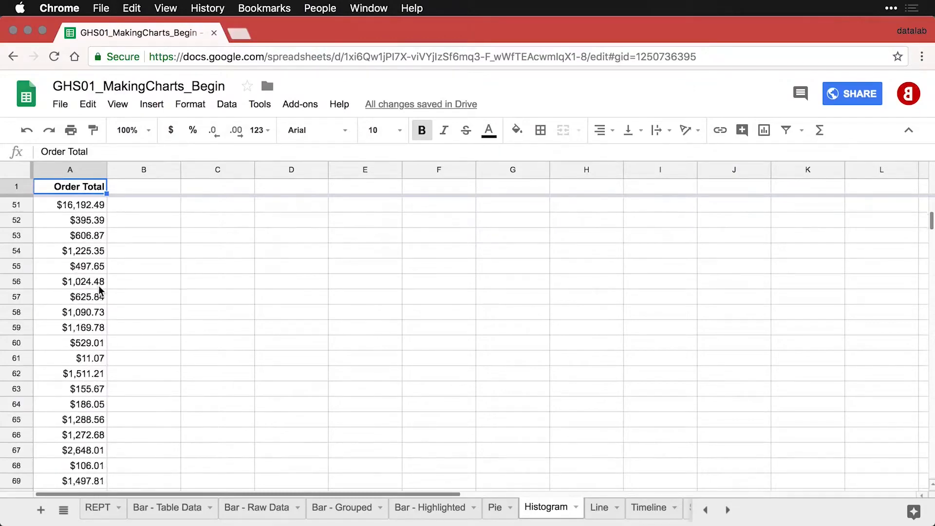
scroll(99, 290, "down", 9)
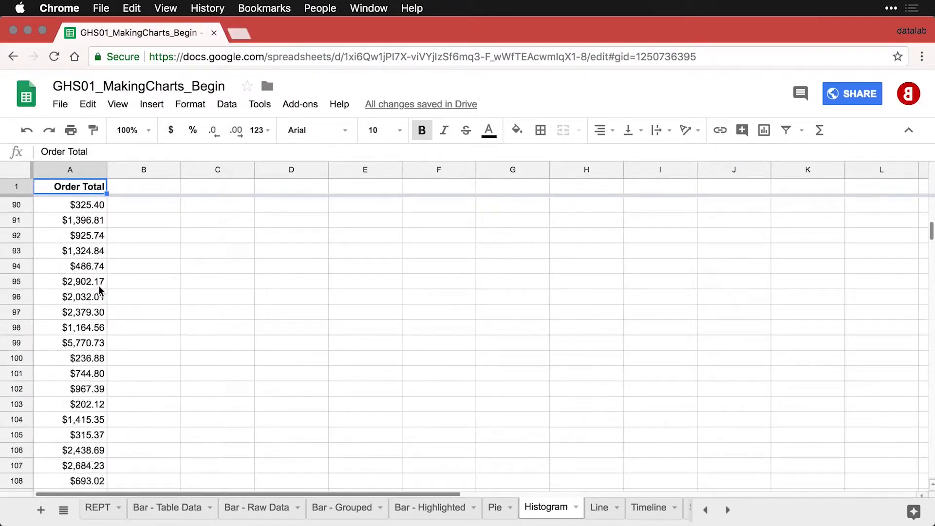
scroll(99, 290, "up", 20)
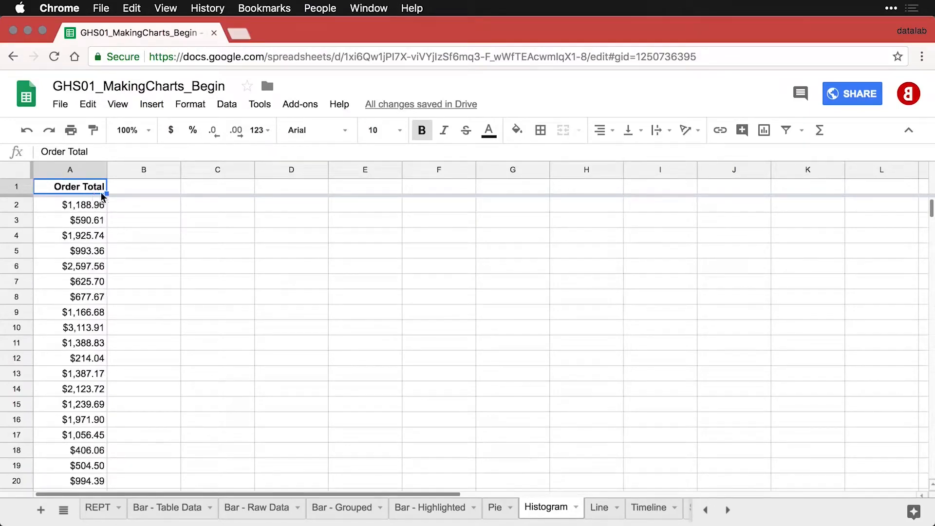
left_click(764, 130)
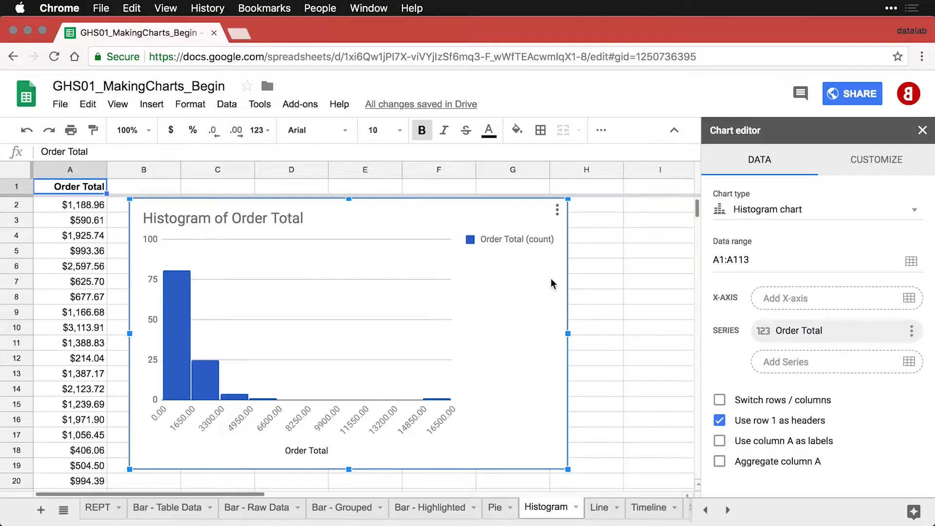
Set the histogram's legend position to None and close the chart editor.
left_click(511, 237)
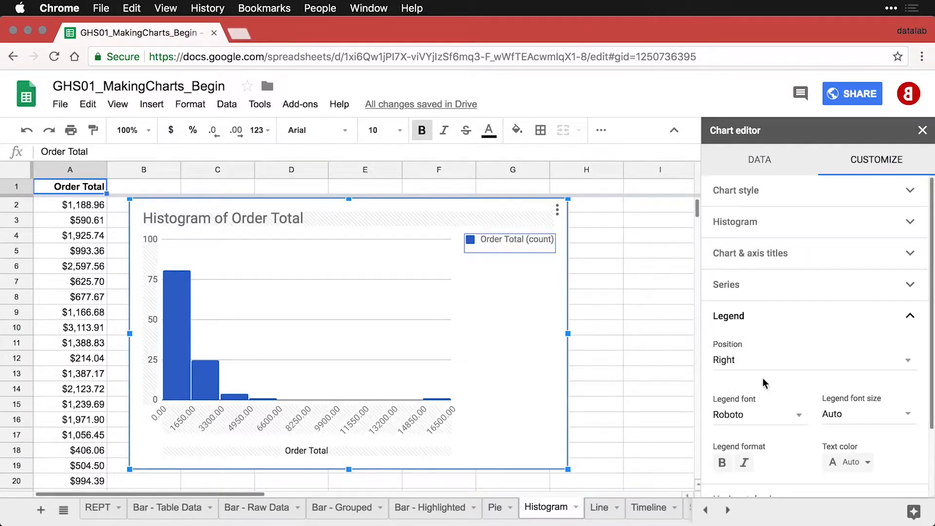
left_click(756, 367)
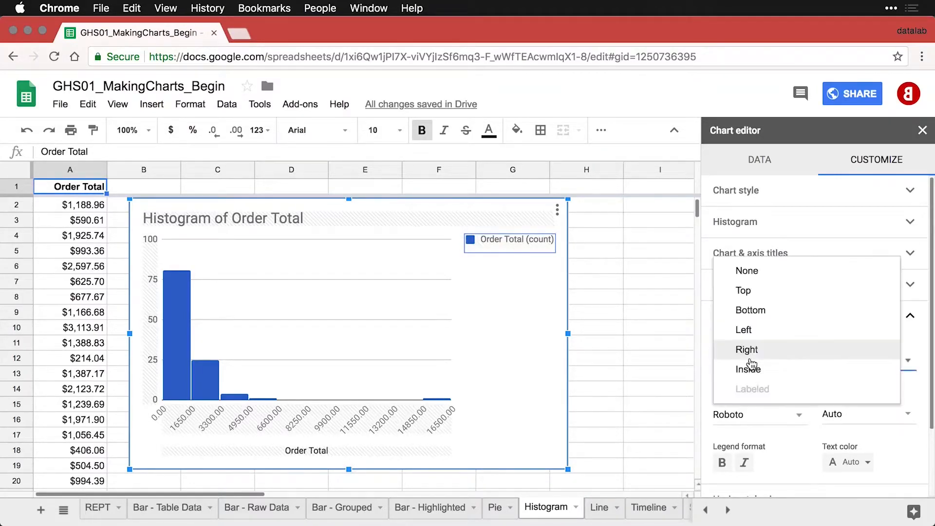
left_click(769, 269)
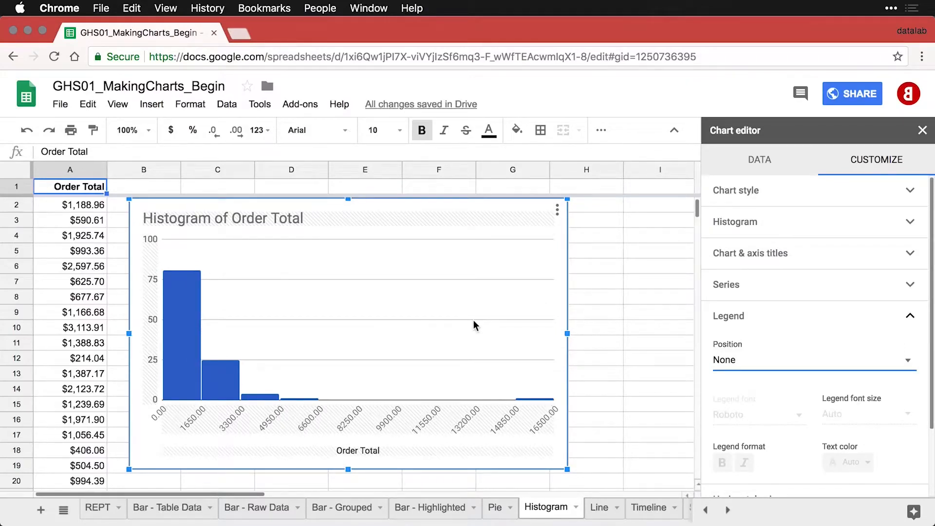
mouse_move(177, 323)
left_click(602, 400)
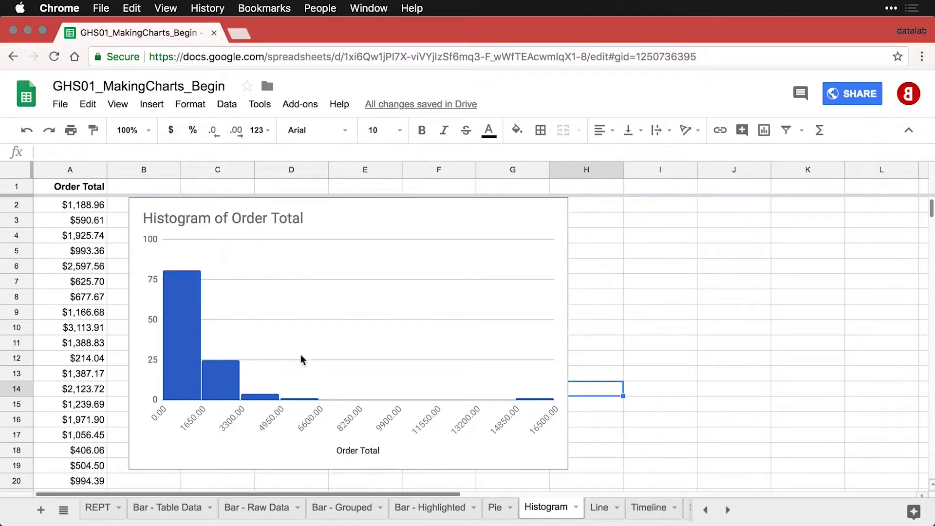
Colour the histogram bars dark red.
double_click(172, 297)
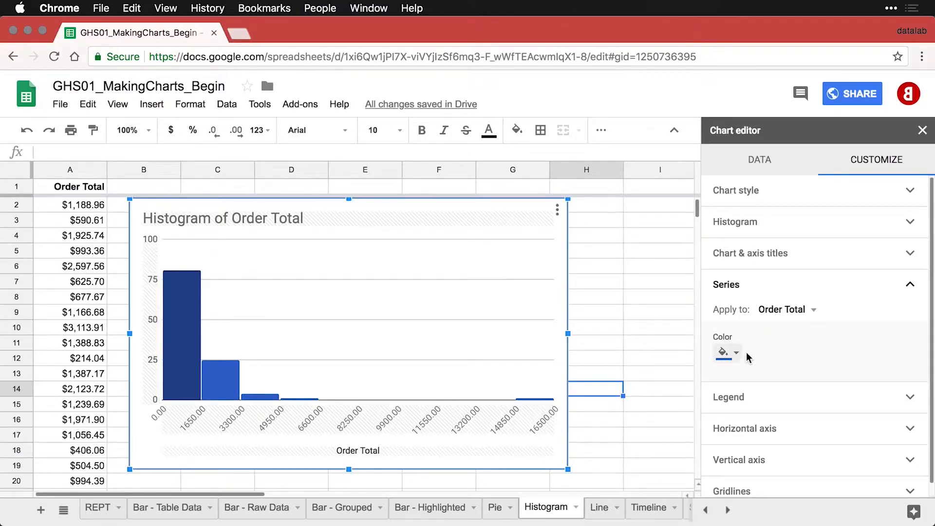
left_click(737, 354)
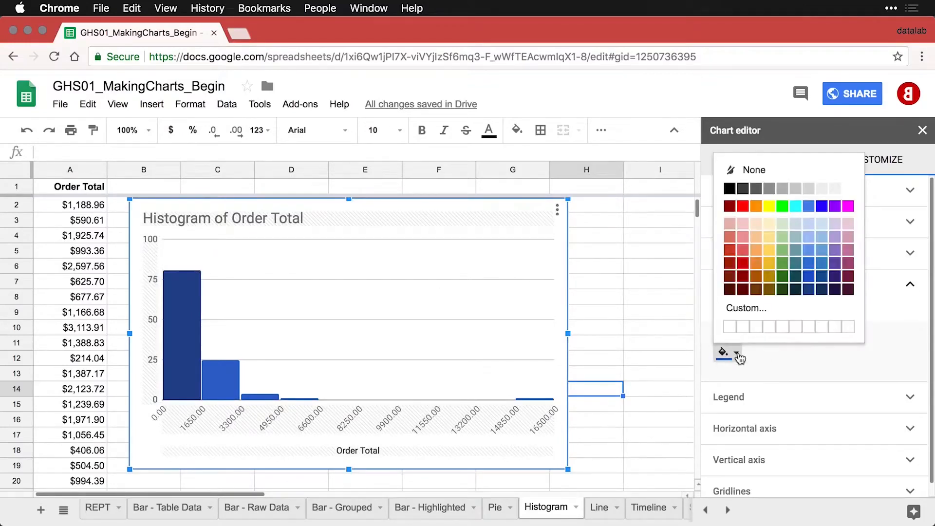
left_click(743, 263)
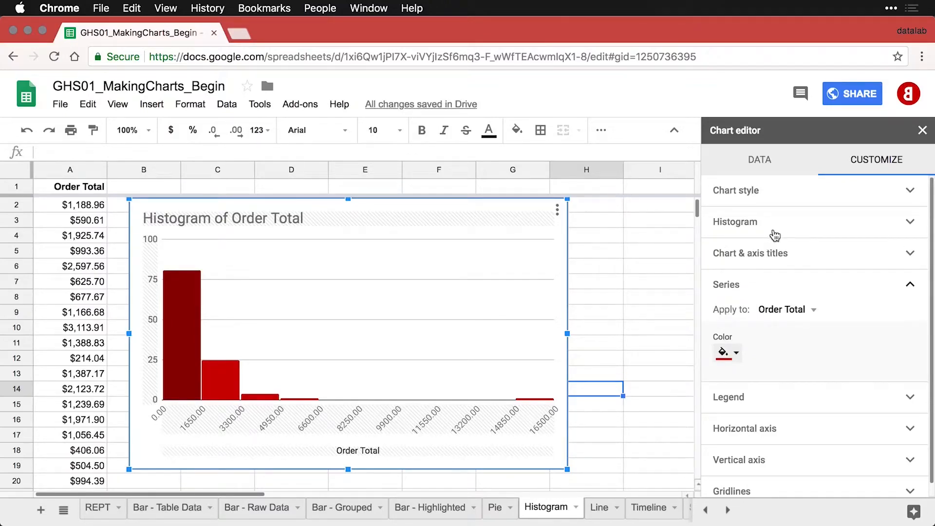
Set the histogram bucket size to 1000.
left_click(779, 231)
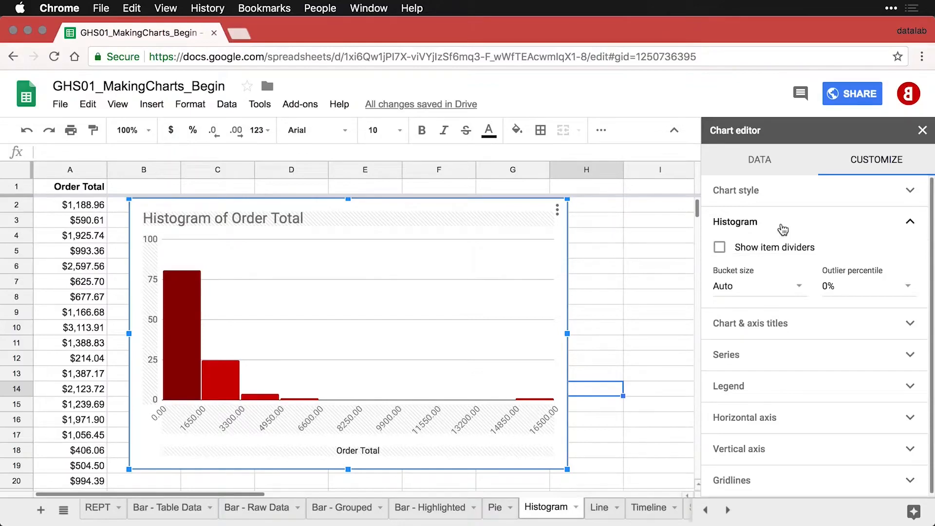
left_click(742, 287)
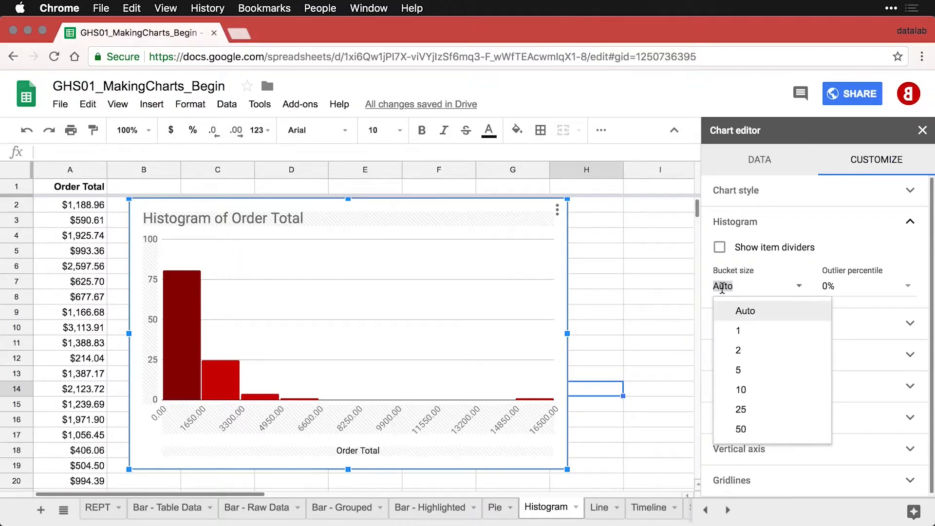
type("1000")
key("Return")
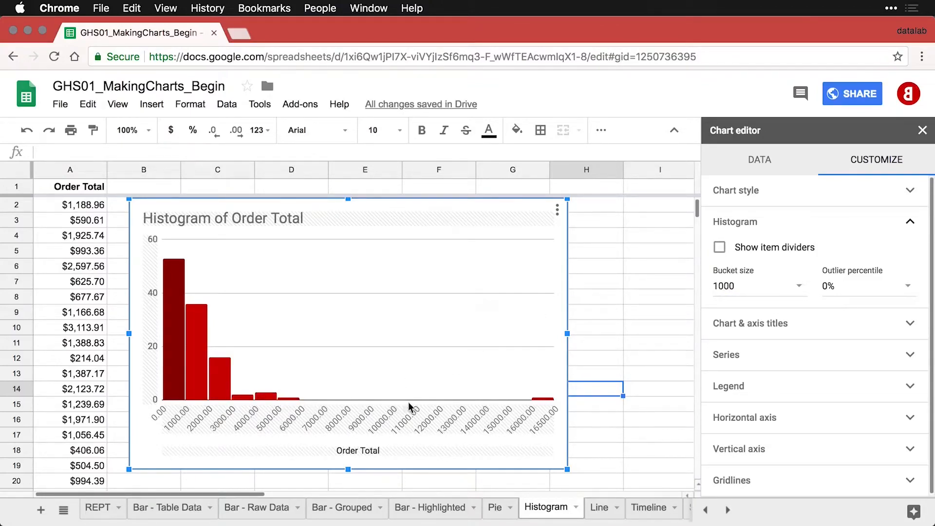
Slant the histogram's horizontal-axis labels to 90° and close the chart editor.
left_click(511, 419)
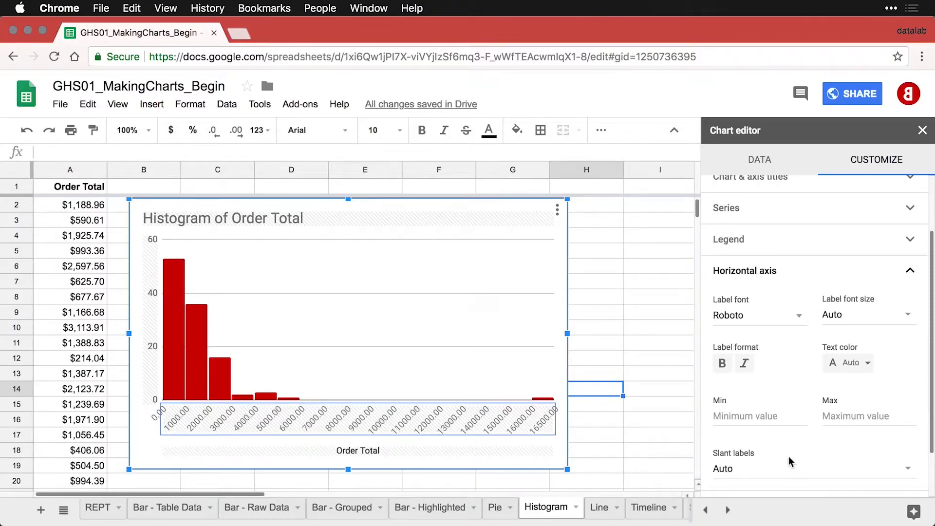
scroll(789, 458, "down", 1)
scroll(789, 462, "down", 1)
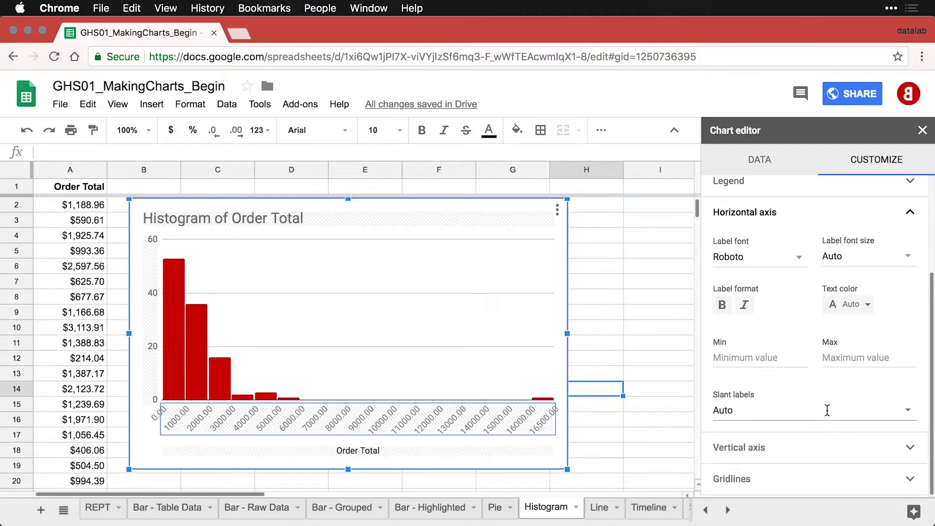
left_click(907, 412)
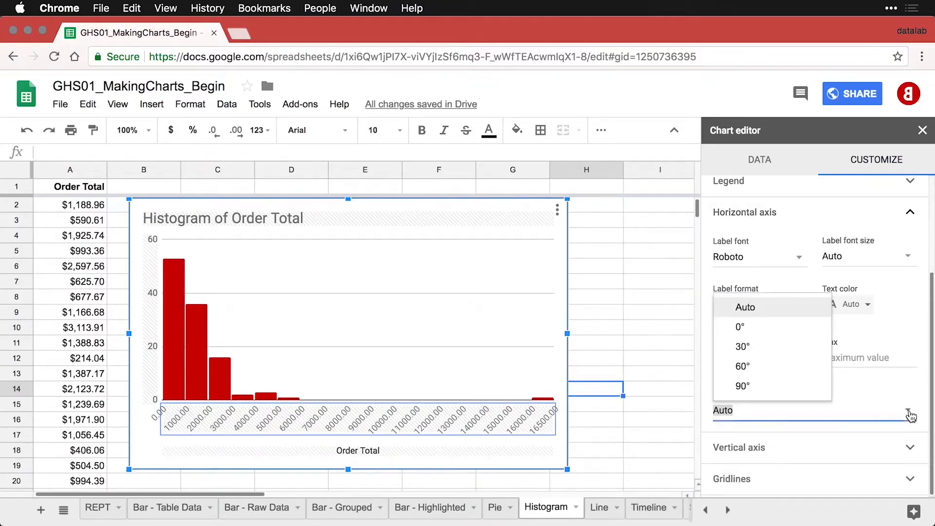
left_click(750, 389)
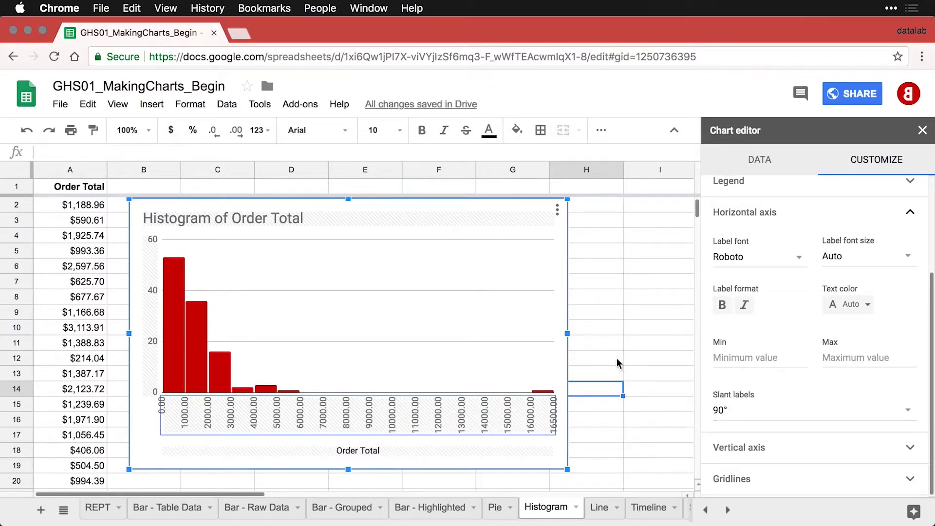
left_click(590, 335)
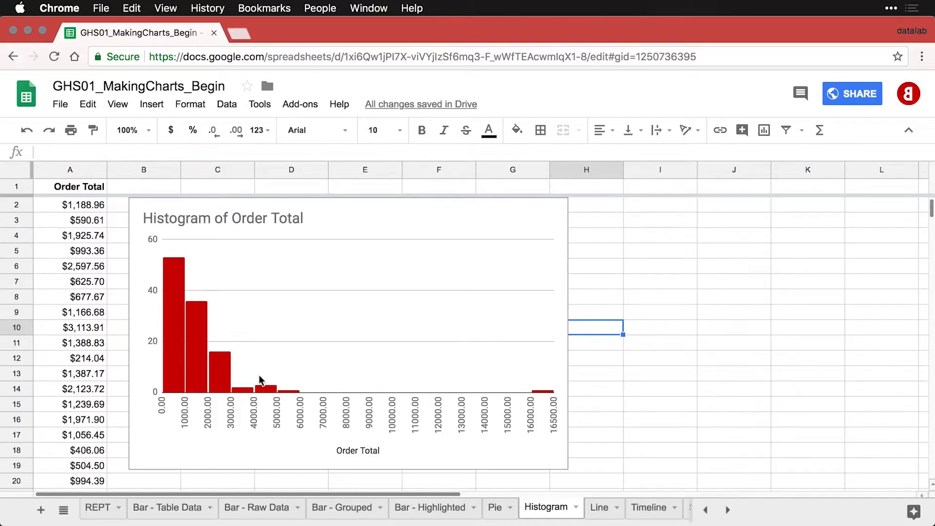
Set the histogram's outlier percentile to 1% so extreme orders fall into end bins 11.07 and 16192.49.
double_click(194, 353)
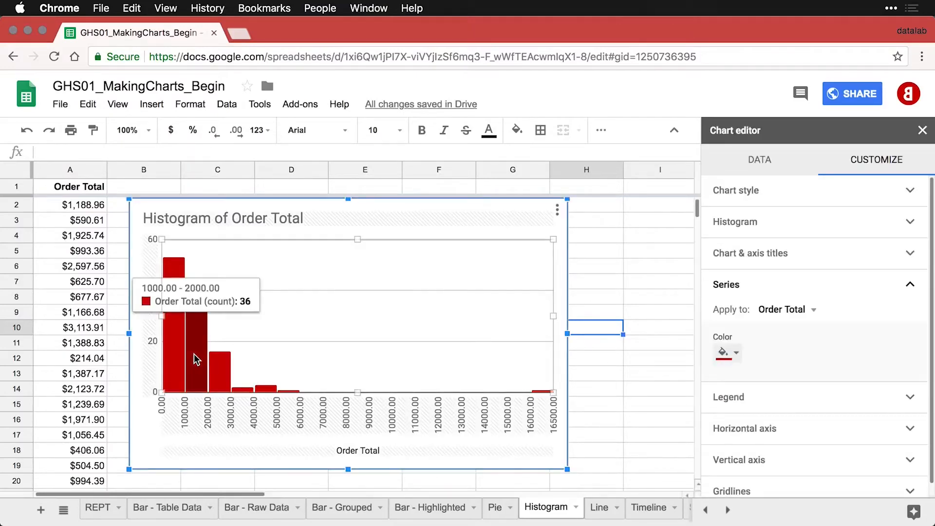
left_click(809, 226)
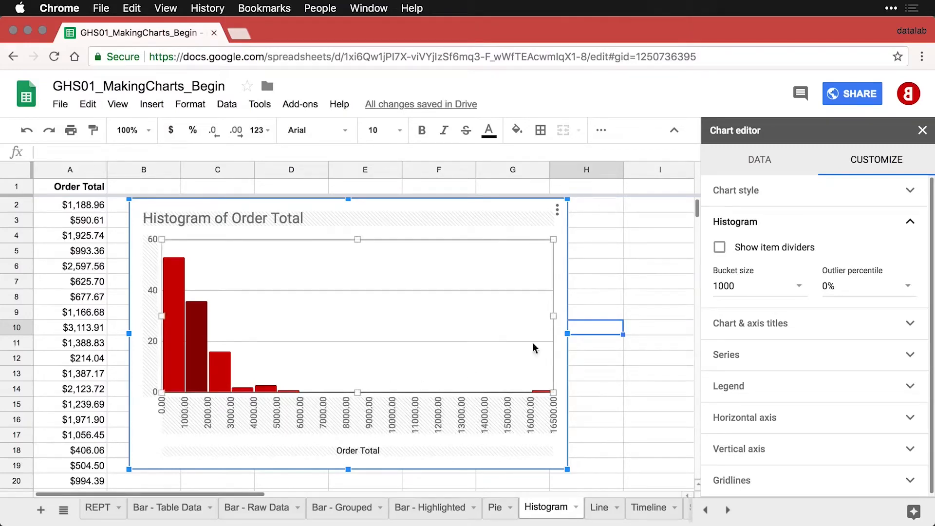
left_click(908, 286)
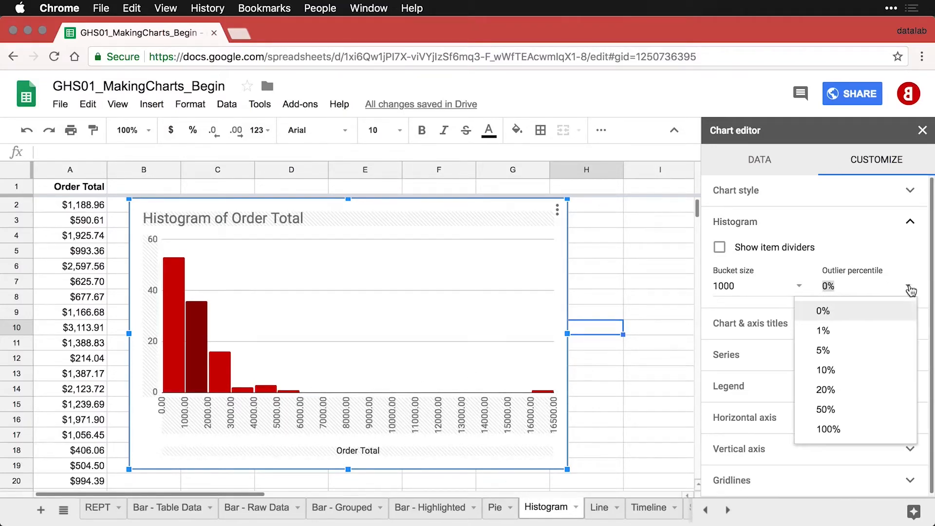
left_click(853, 333)
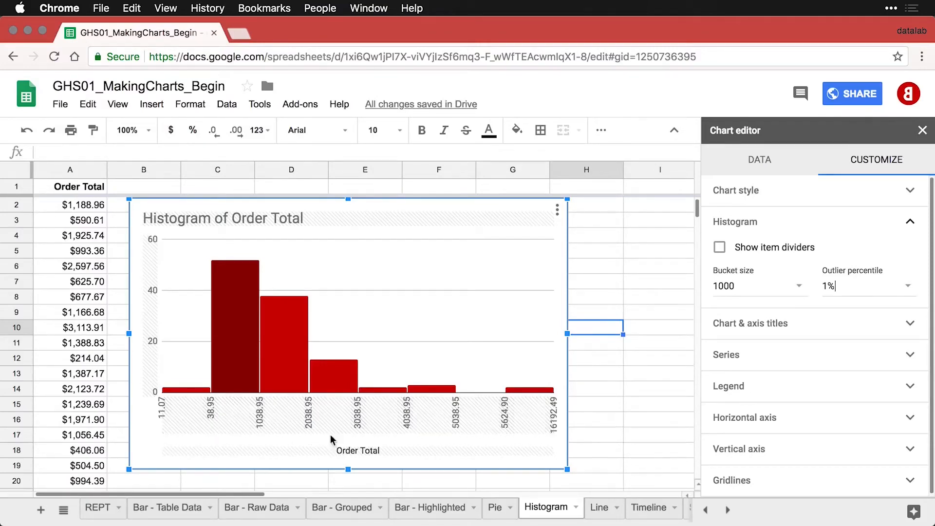
left_click(801, 423)
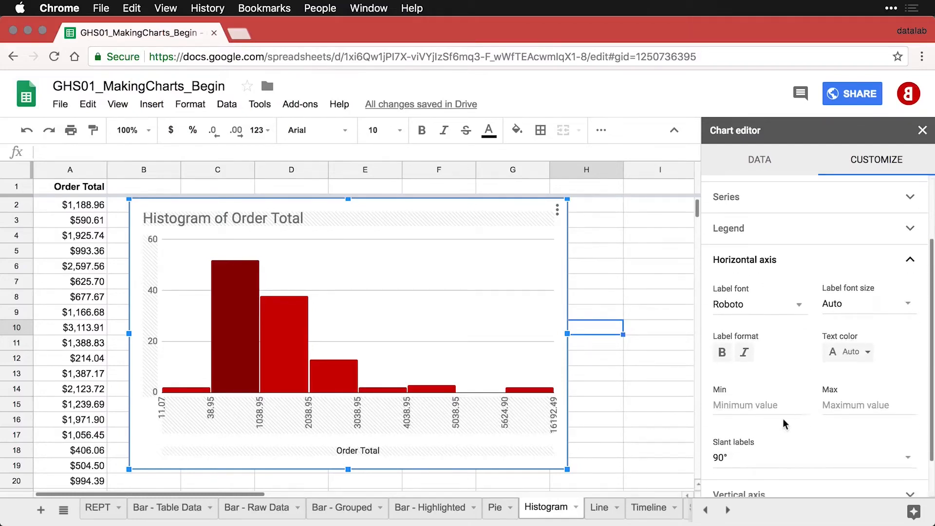
Set the histogram's horizontal-axis minimum to 0.
left_click(731, 402)
type("0")
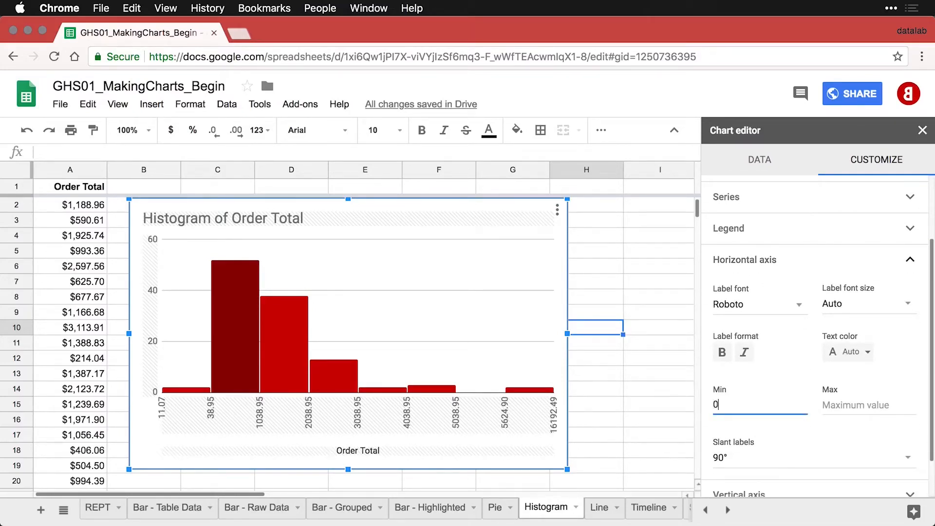
key("Tab")
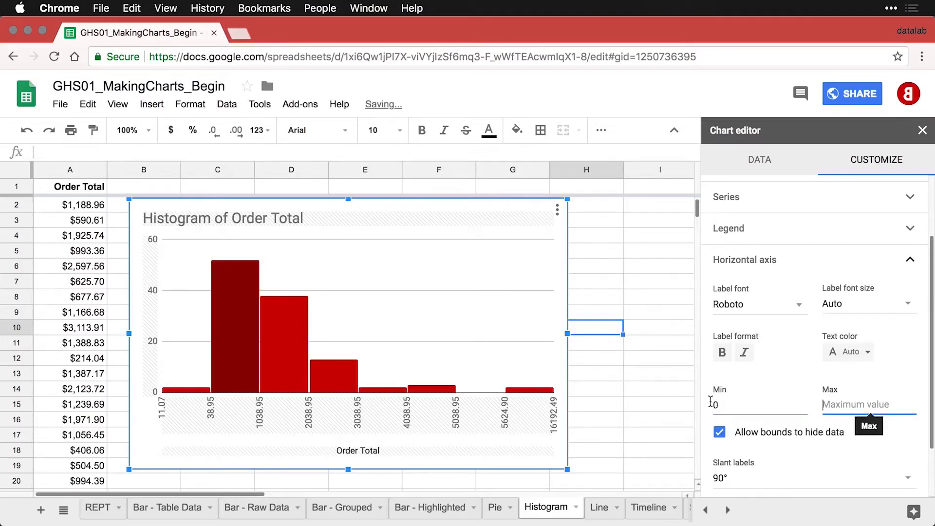
left_click(630, 413)
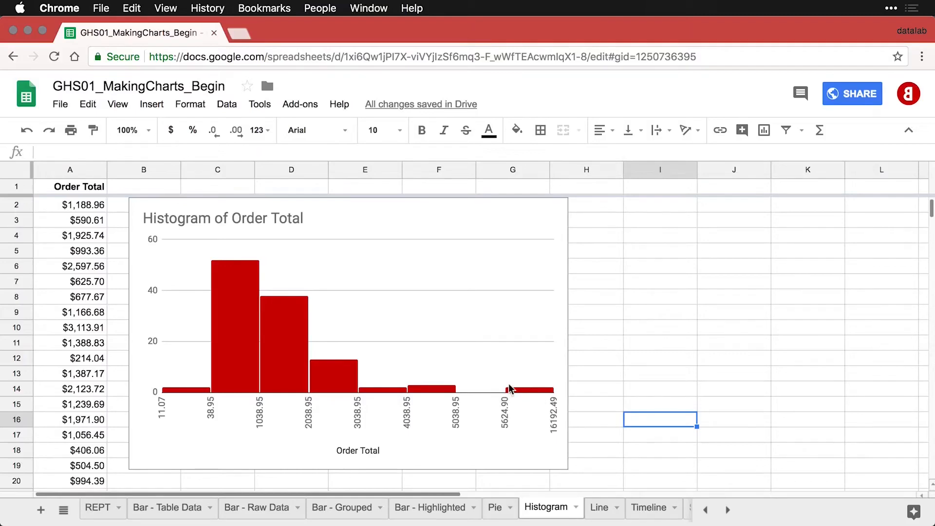
Raise the histogram's outlier percentile to 5%.
double_click(288, 352)
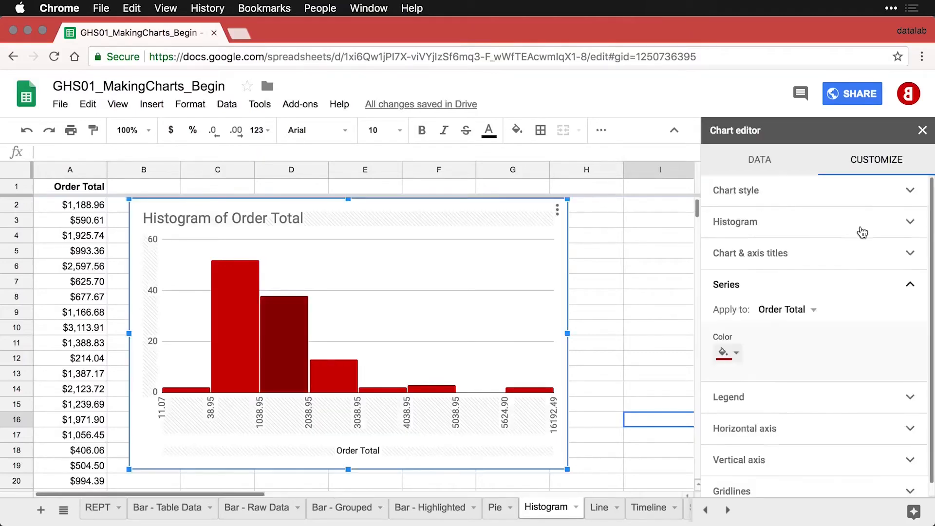
left_click(861, 229)
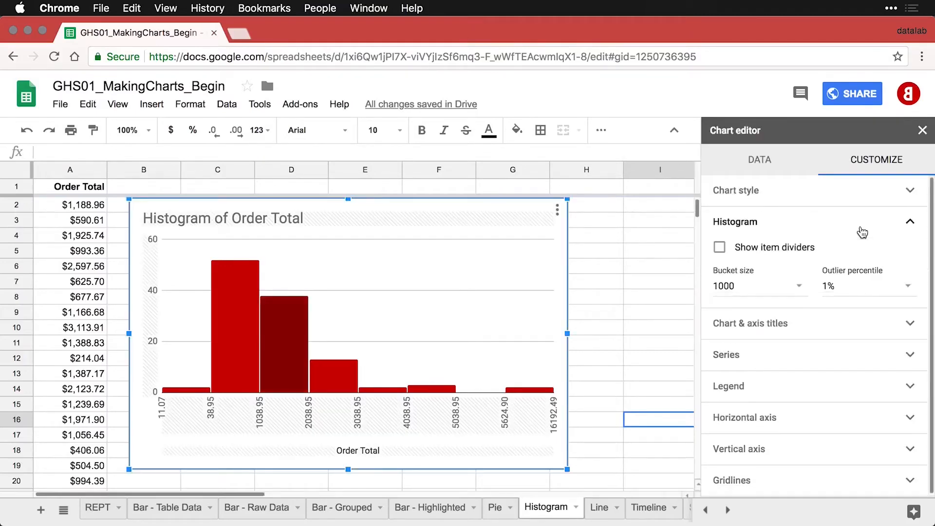
left_click(906, 286)
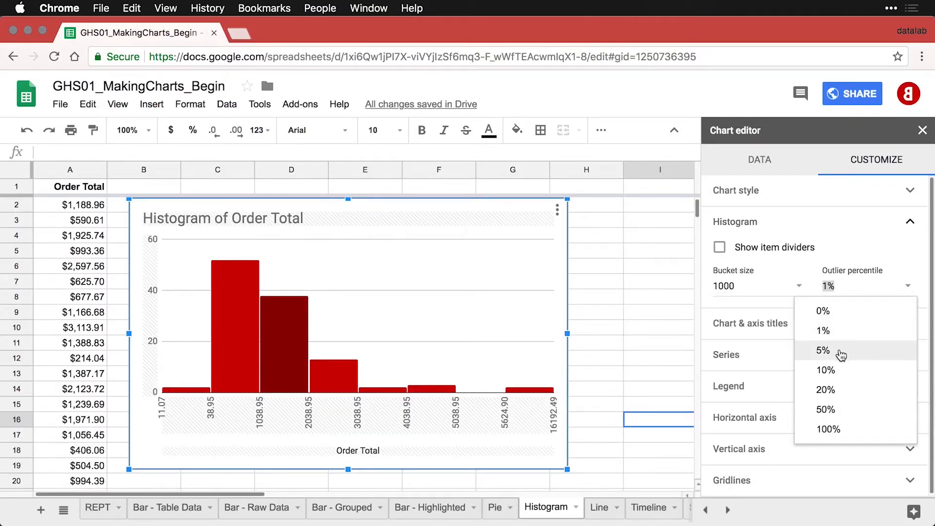
left_click(842, 351)
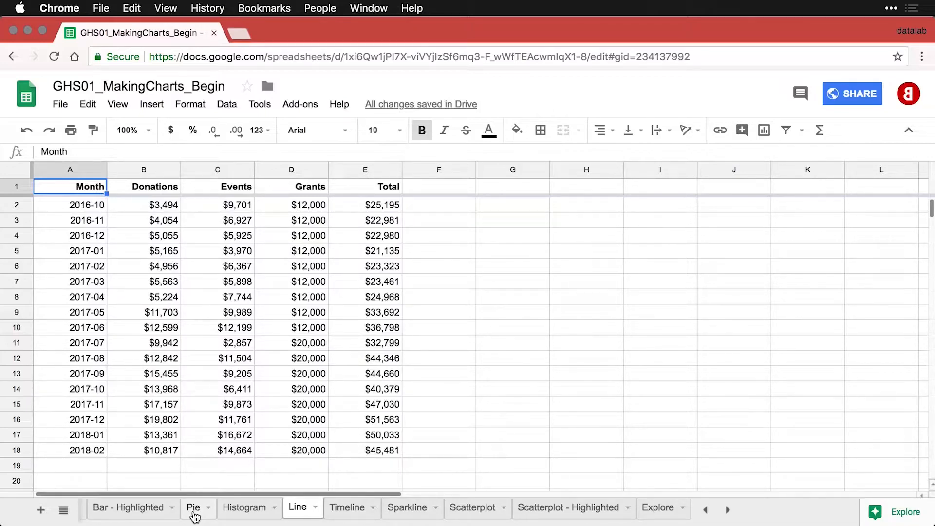
left_click(136, 207)
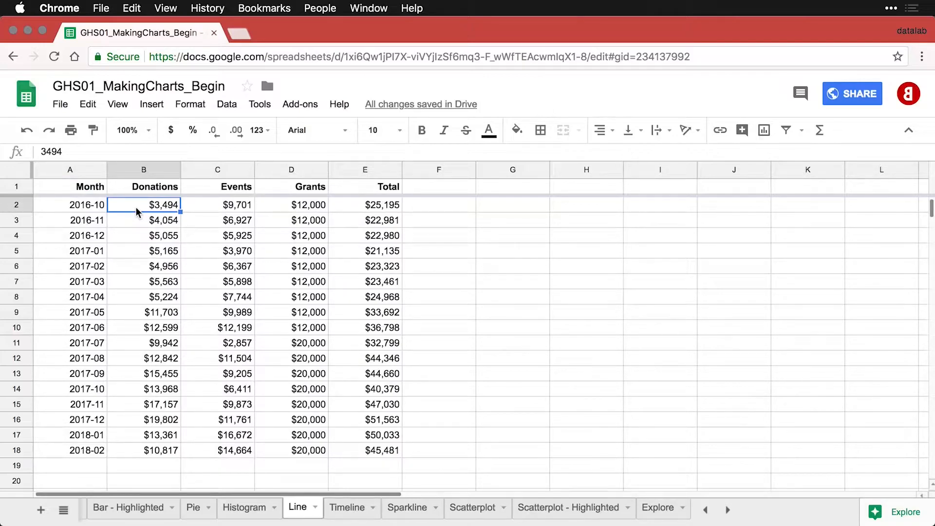
key("Right")
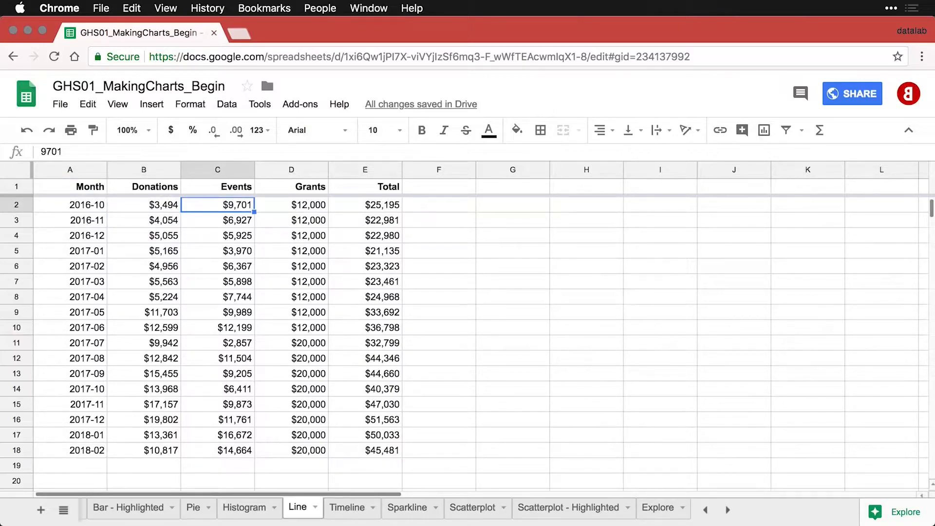
key("Right")
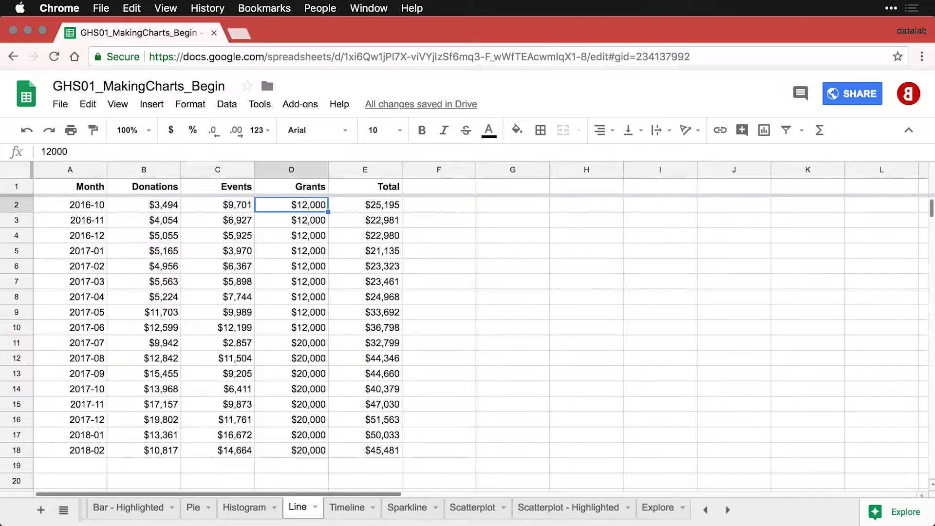
key("Right")
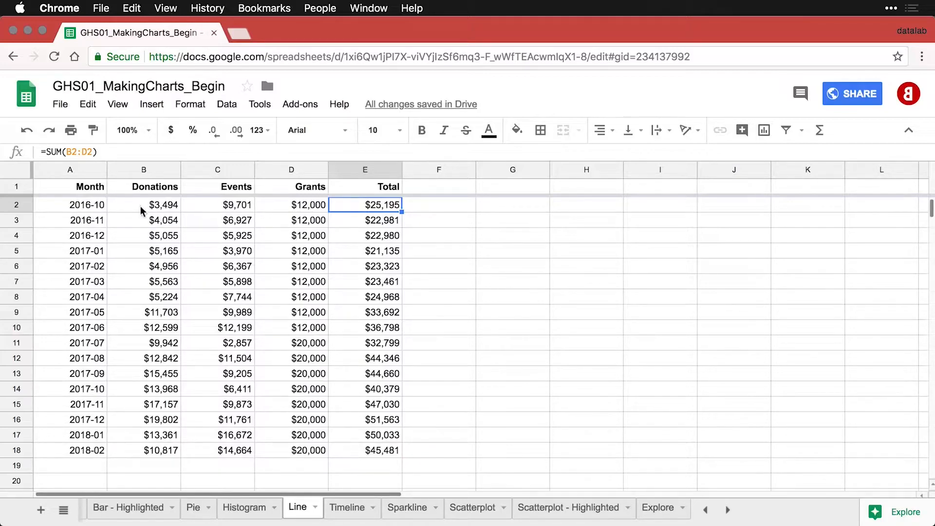
Insert a Donations vs. Month line chart from columns A and B (A1:B997).
left_click(81, 170)
left_click(117, 170, "shift")
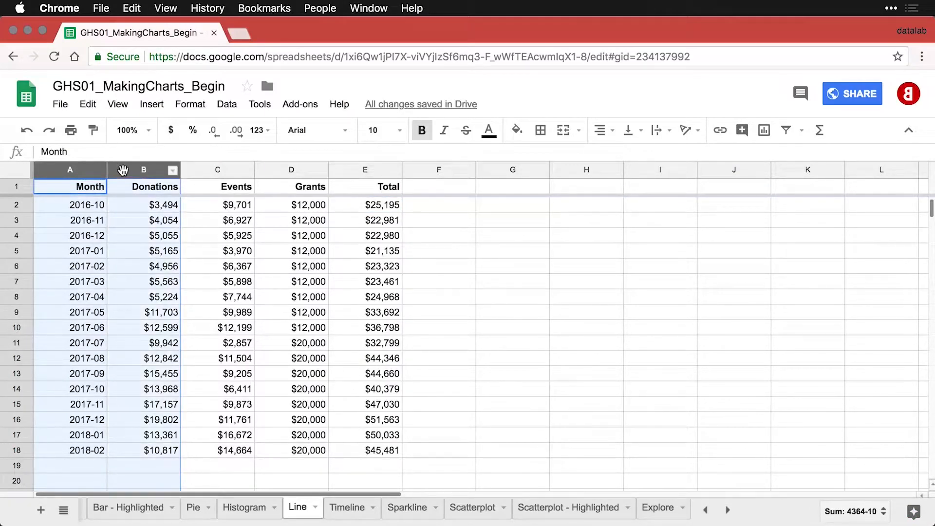
left_click(765, 136)
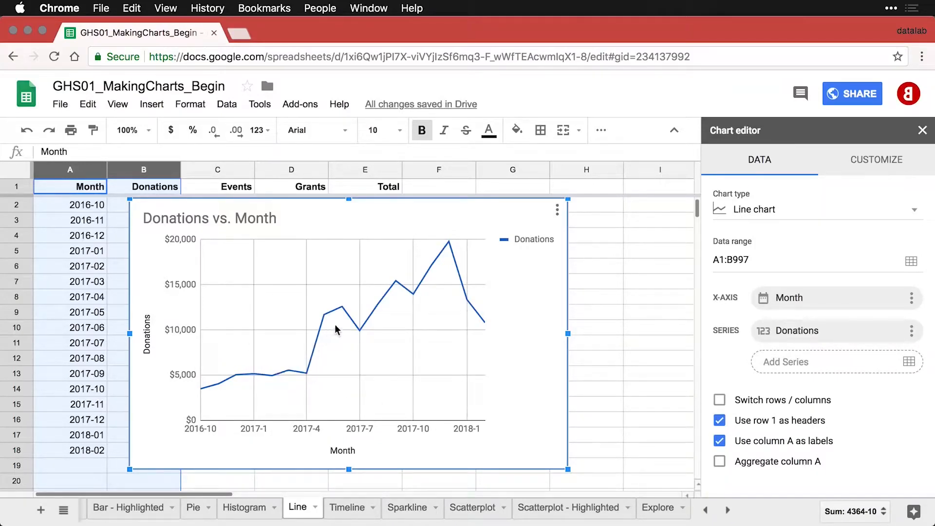
mouse_move(357, 329)
Retitle the chart 'Donations by Month'.
left_click(240, 222)
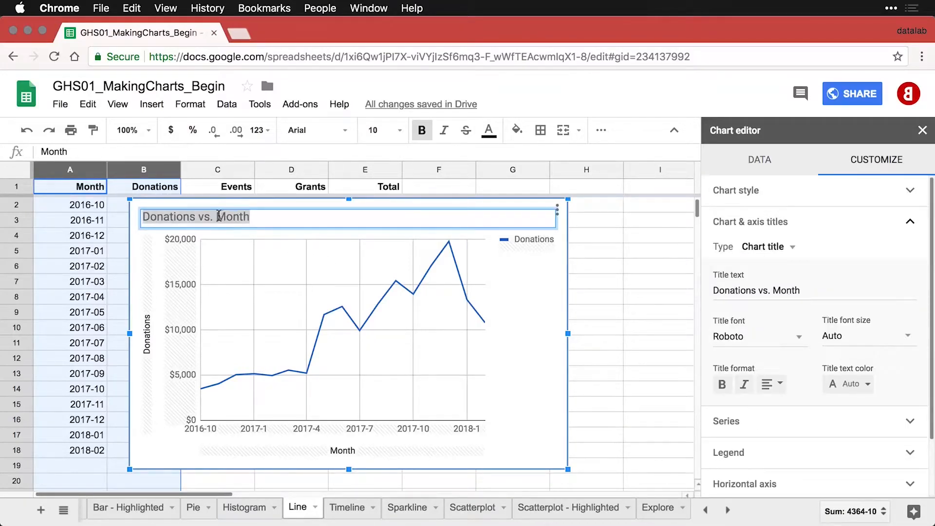
left_click(219, 216)
key("BackSpace")
key("BackSpace")
key("BackSpace")
key("BackSpace")
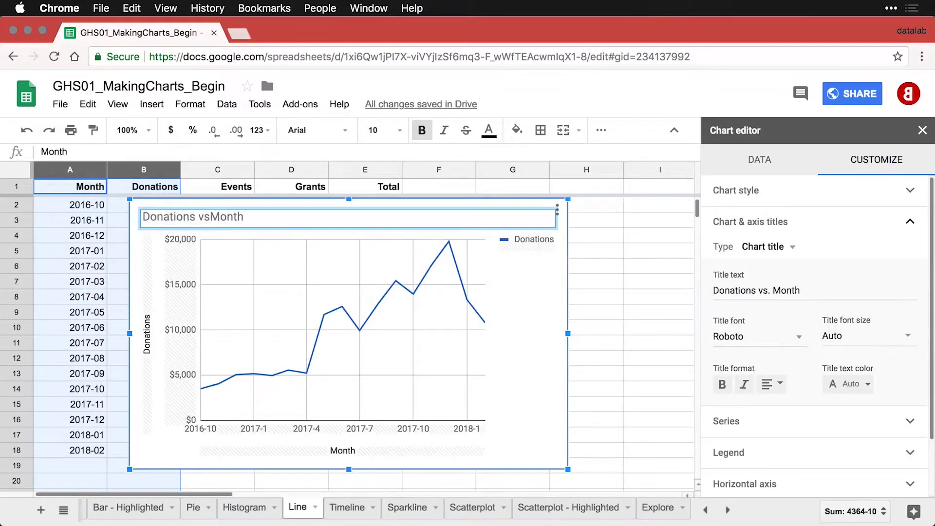
type("by")
Remove the chart's legend.
left_click(530, 244)
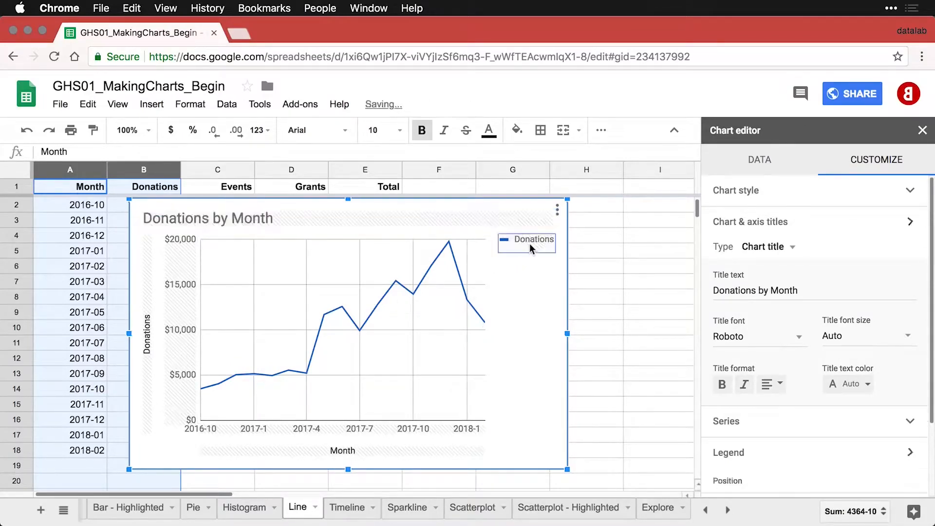
left_click(774, 331)
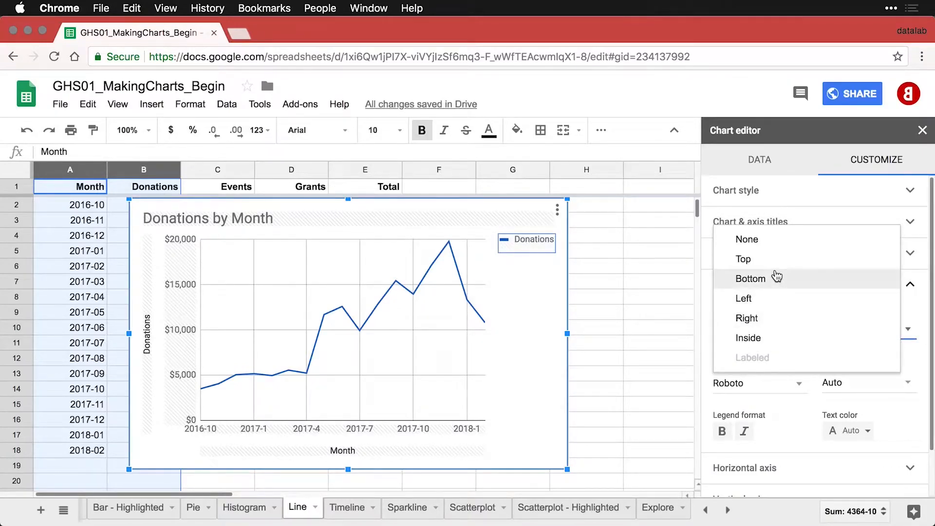
left_click(774, 240)
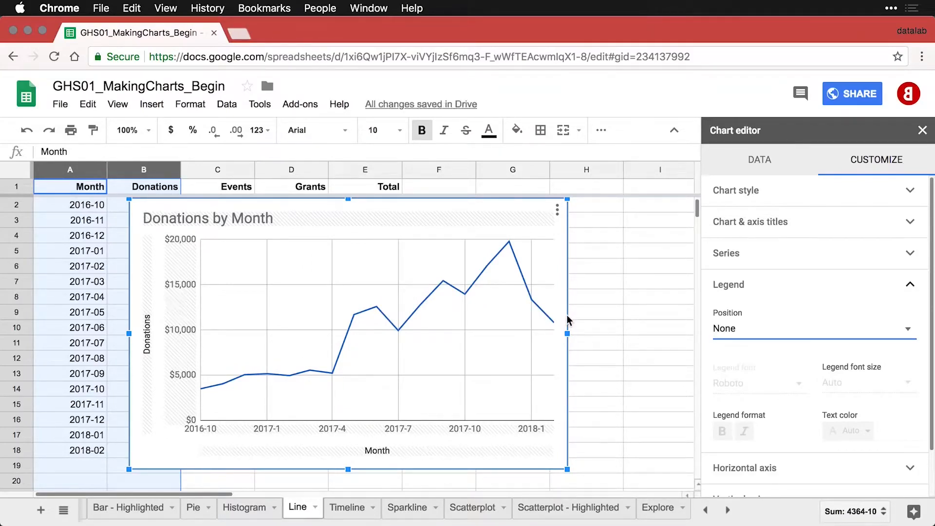
left_click(457, 292)
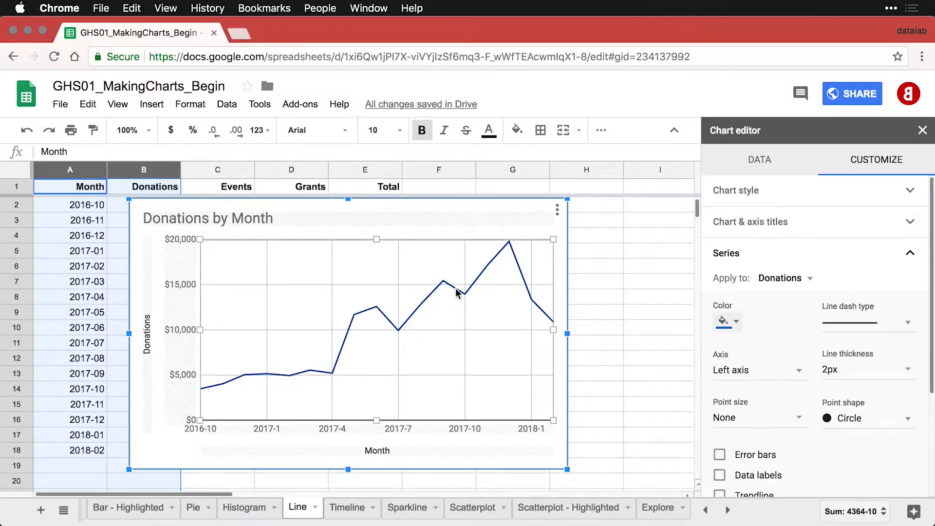
Make the Donations line dark red and 4px thick, with 7px points at each month.
left_click(736, 321)
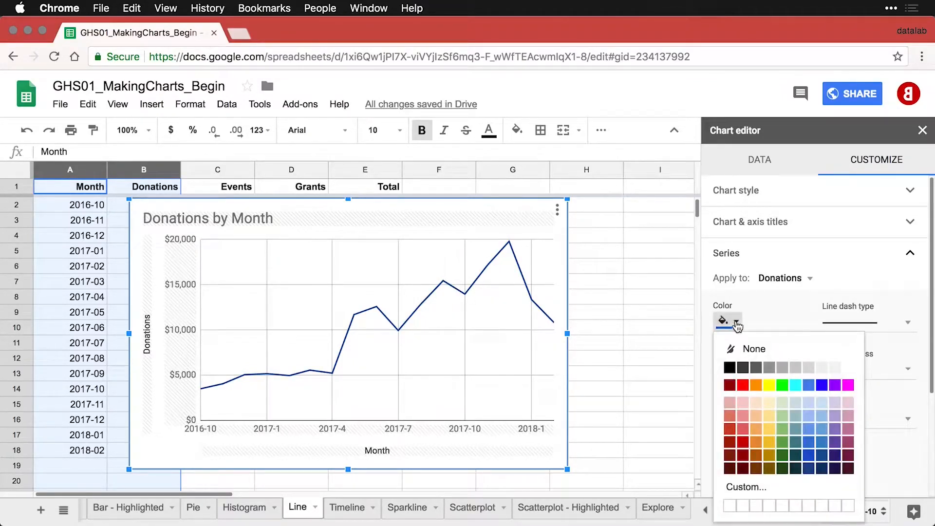
left_click(742, 442)
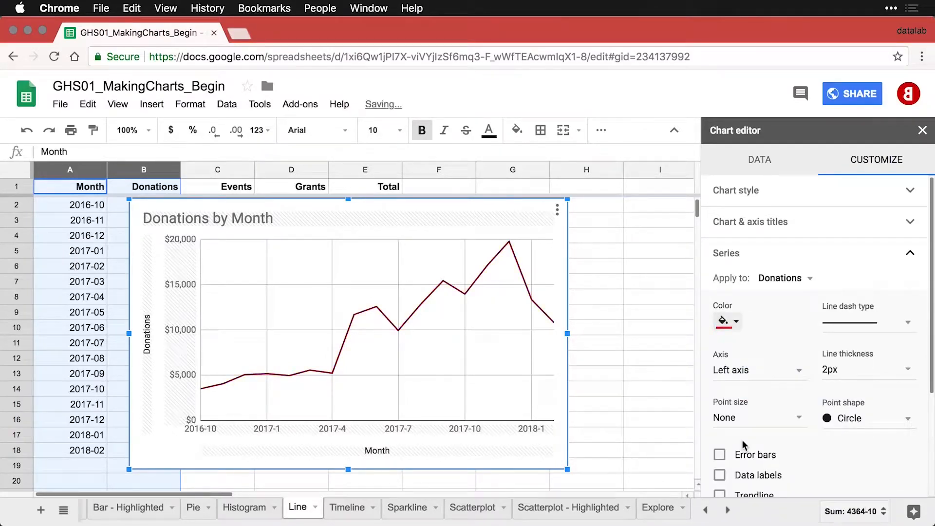
left_click(907, 370)
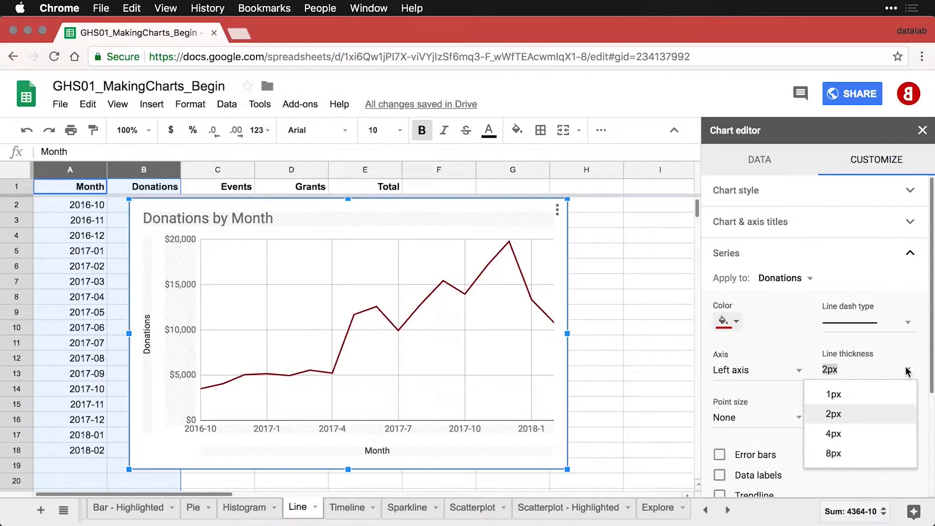
left_click(862, 434)
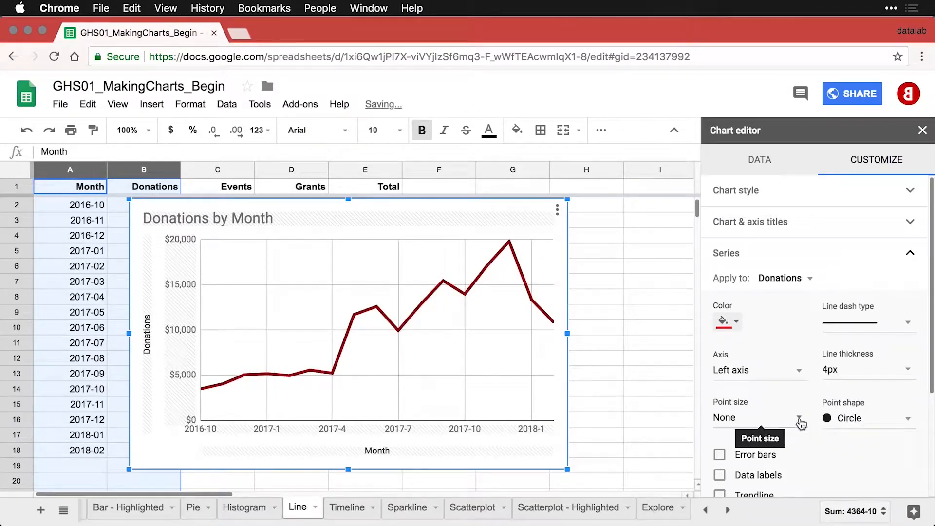
left_click(799, 420)
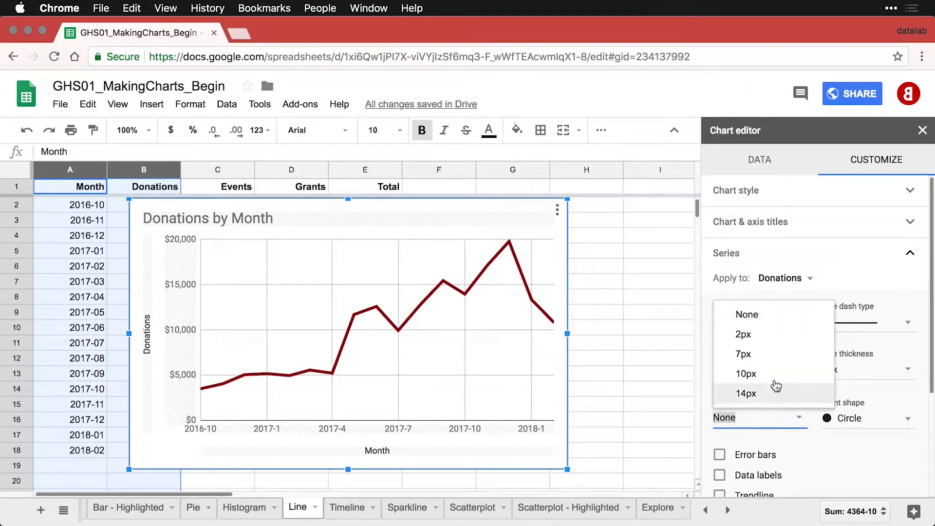
left_click(769, 360)
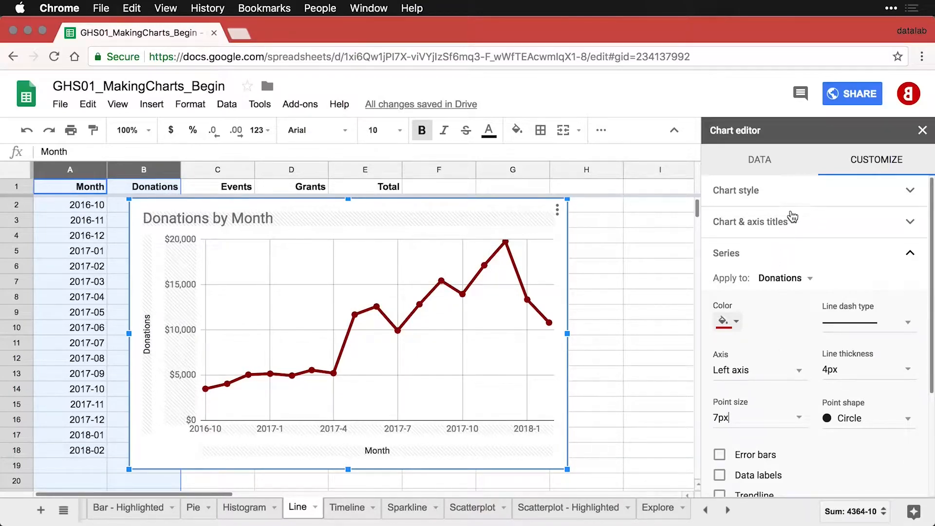
left_click(797, 203)
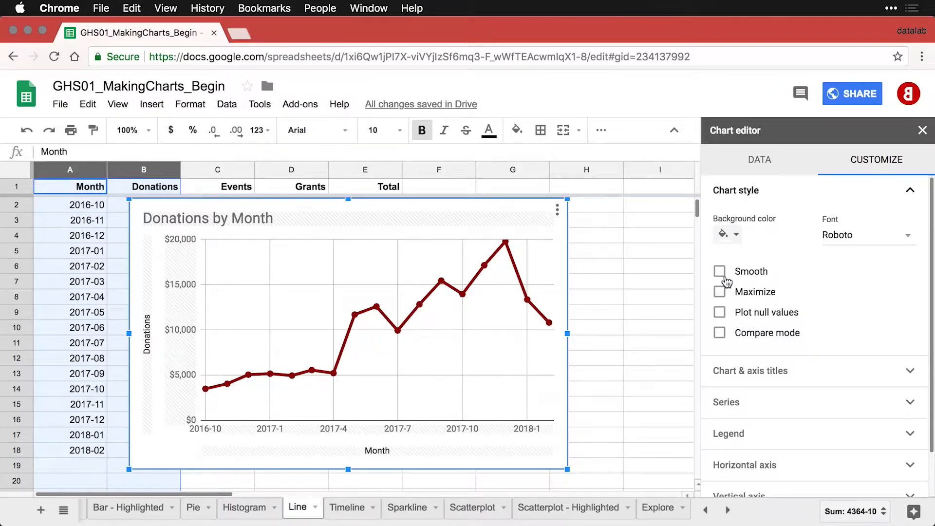
Turn on Smooth so the chart becomes a smooth line chart, confirming the chart type.
left_click(720, 272)
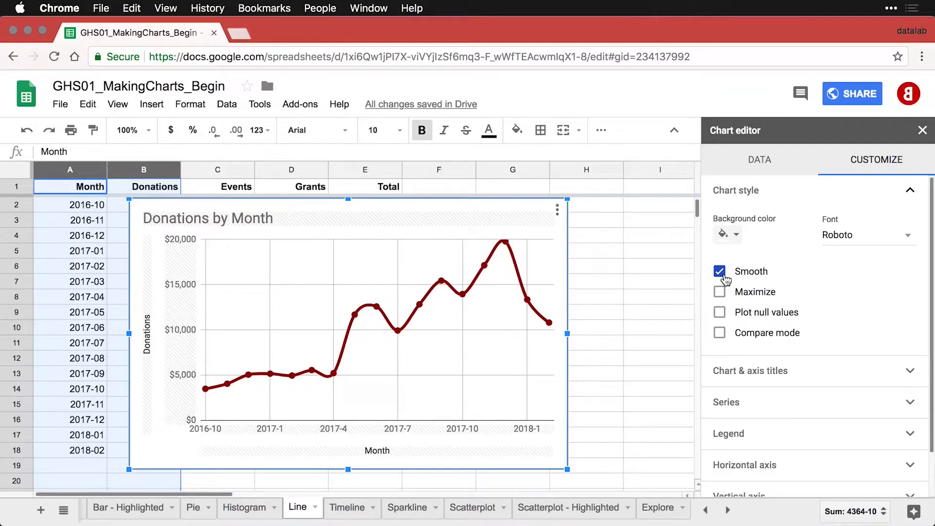
left_click(762, 165)
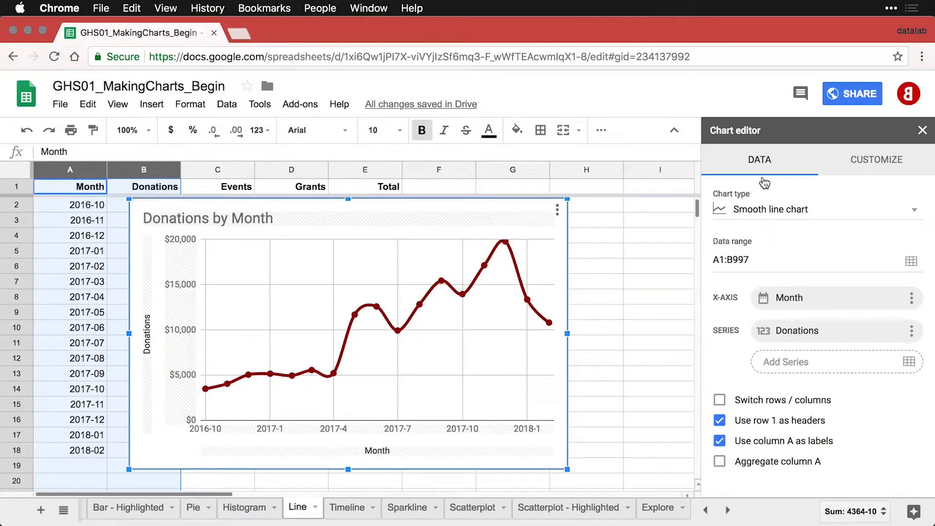
left_click(772, 216)
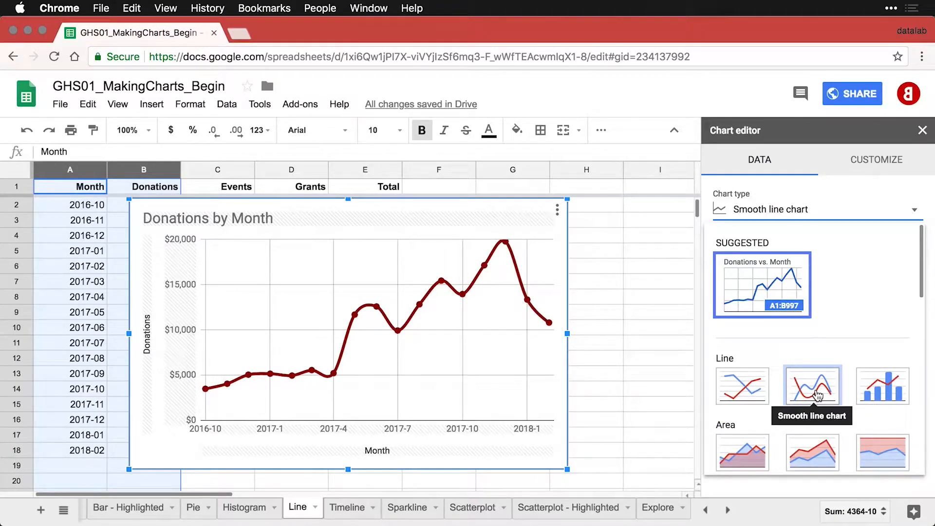
left_click(881, 161)
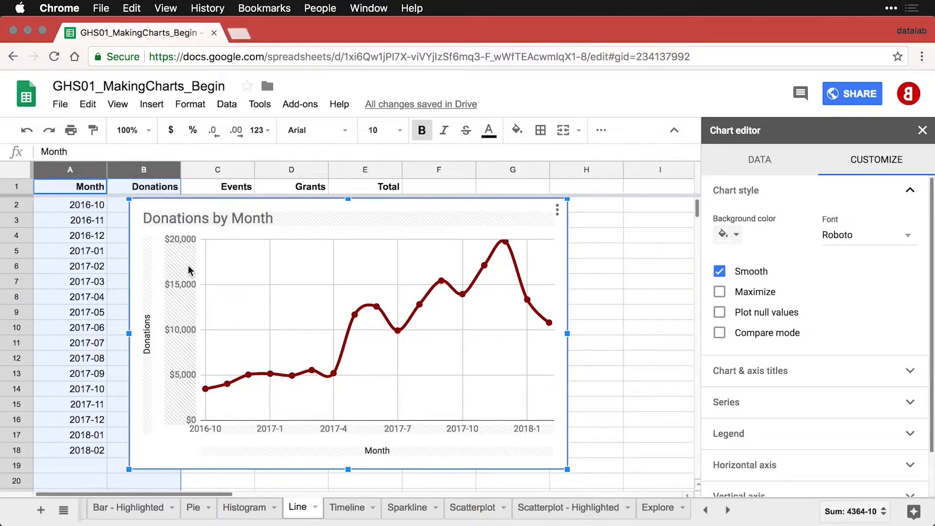
Set the vertical axis scale factor to 1,000 to show values in thousands.
left_click(184, 286)
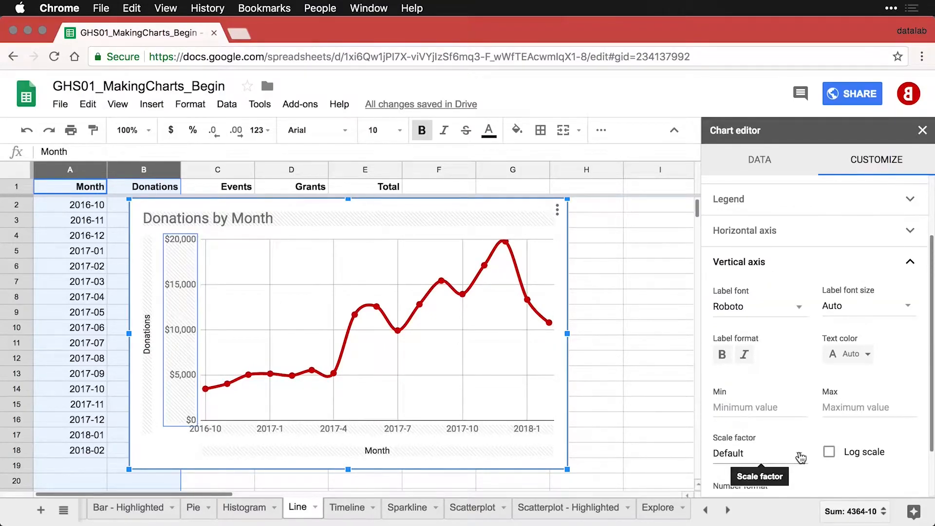
left_click(800, 458)
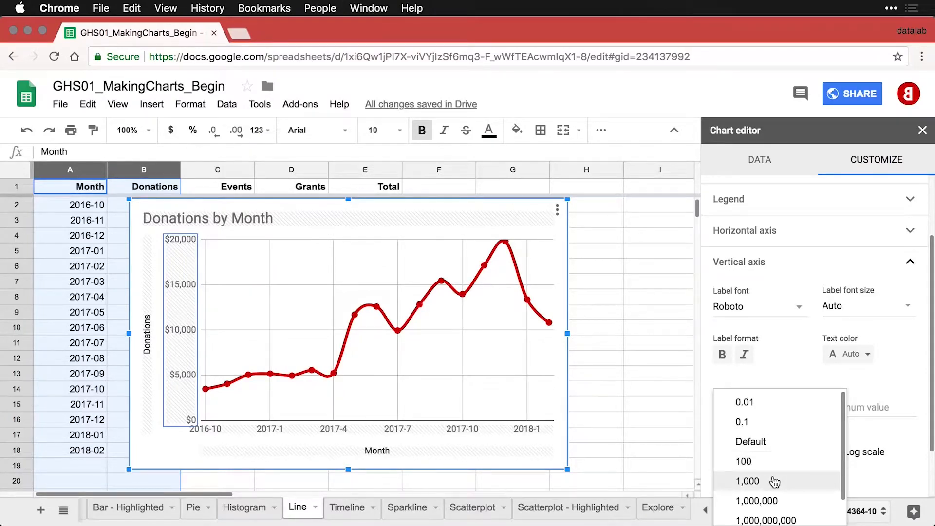
left_click(774, 481)
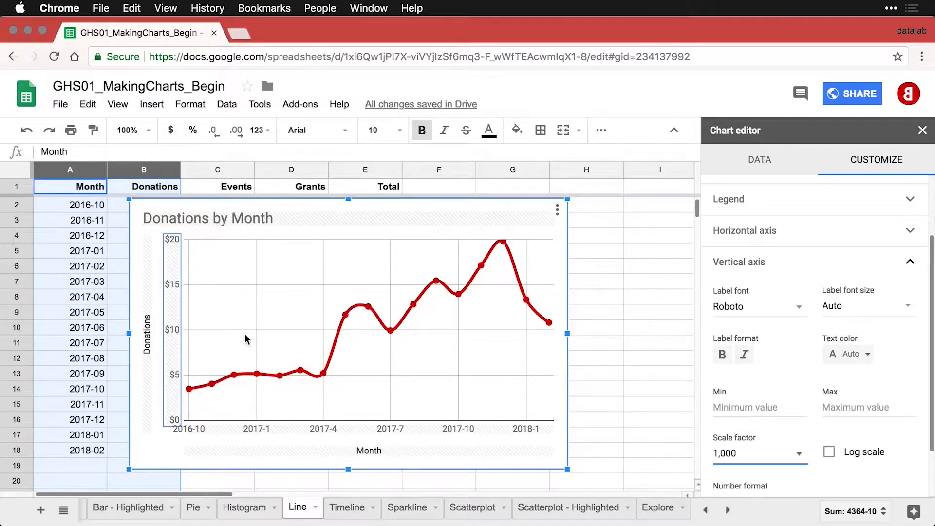
Change the vertical axis title to 'Donations ($1000)'.
left_click(148, 341)
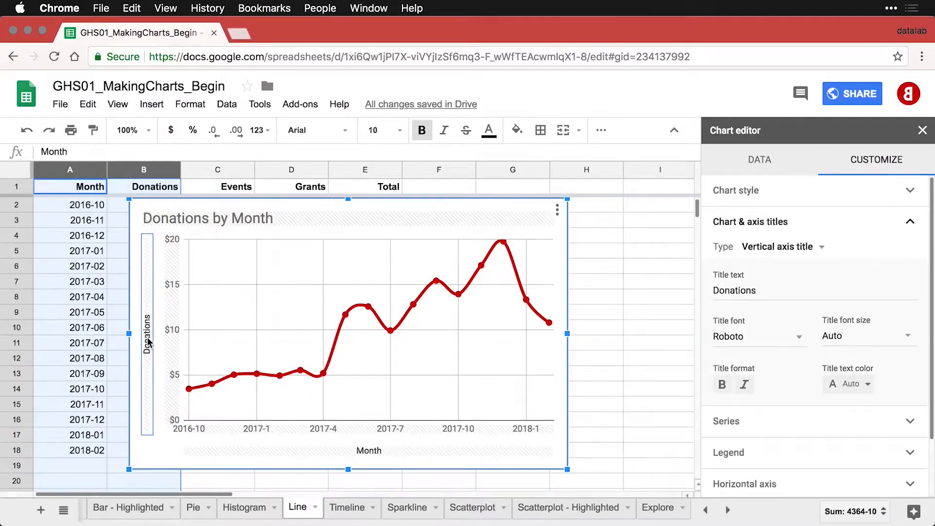
left_click(793, 290)
type("(")
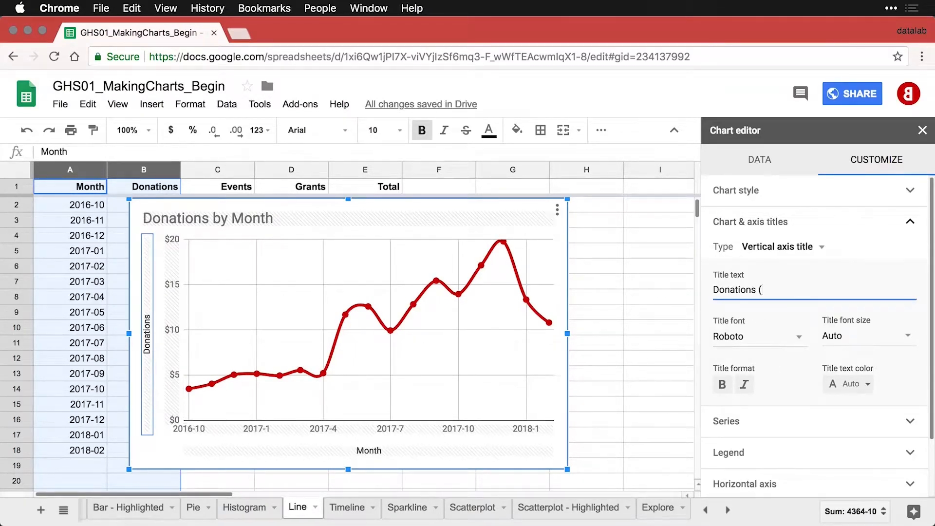
type("$1000)")
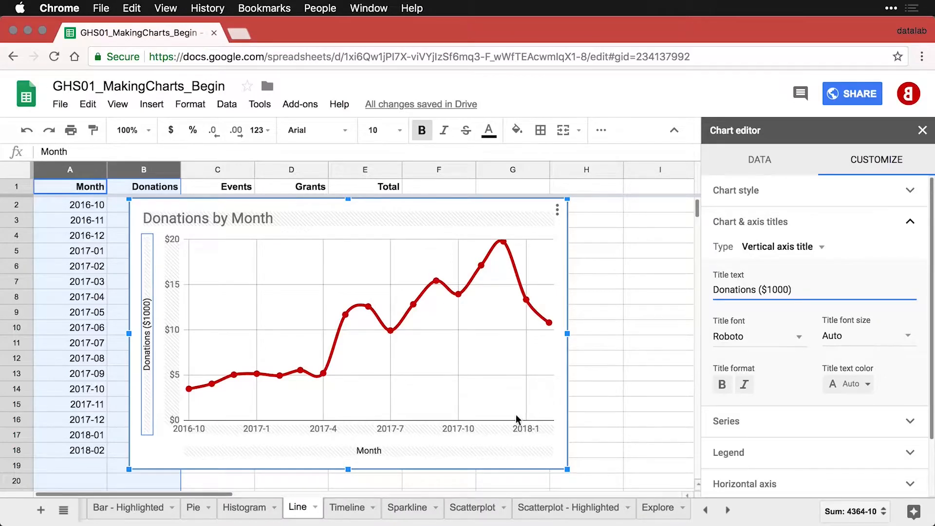
left_click(460, 429)
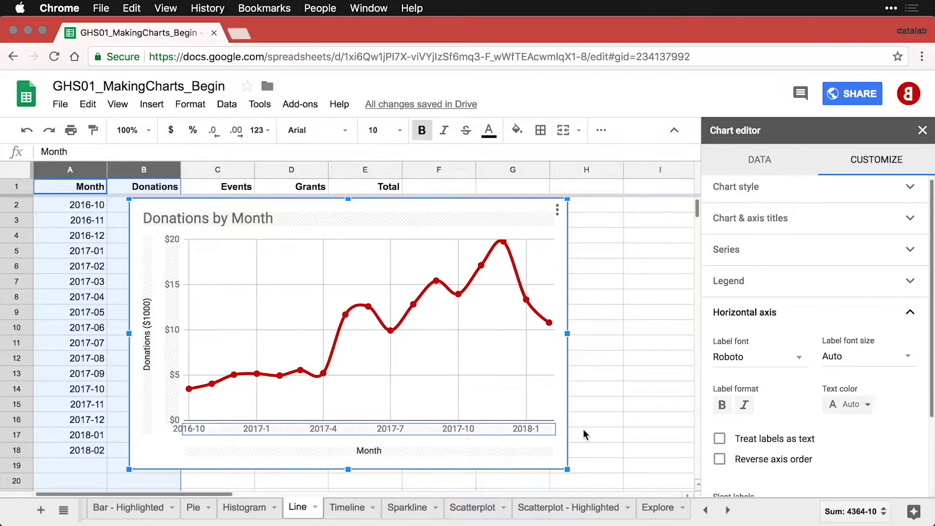
Treat horizontal-axis labels as text and slant them 90° so every month shows vertically.
left_click(719, 440)
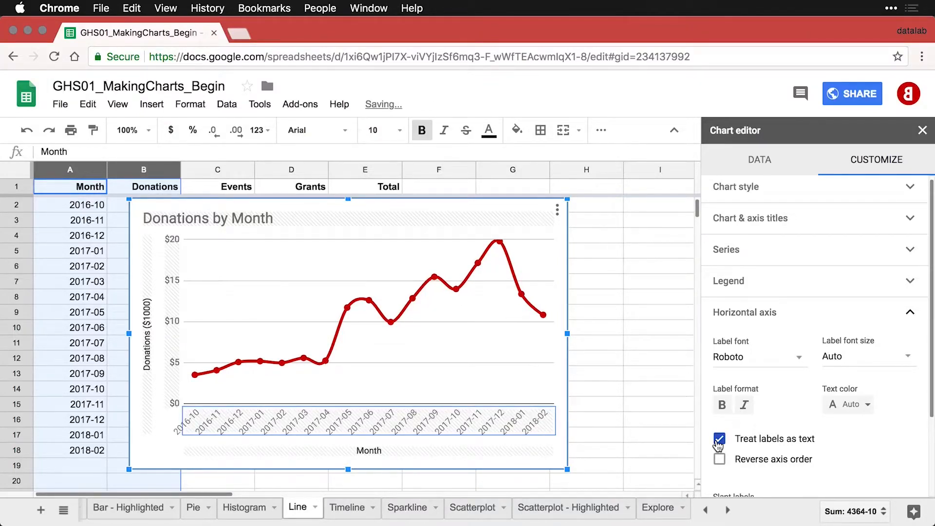
scroll(834, 424, "down", 2)
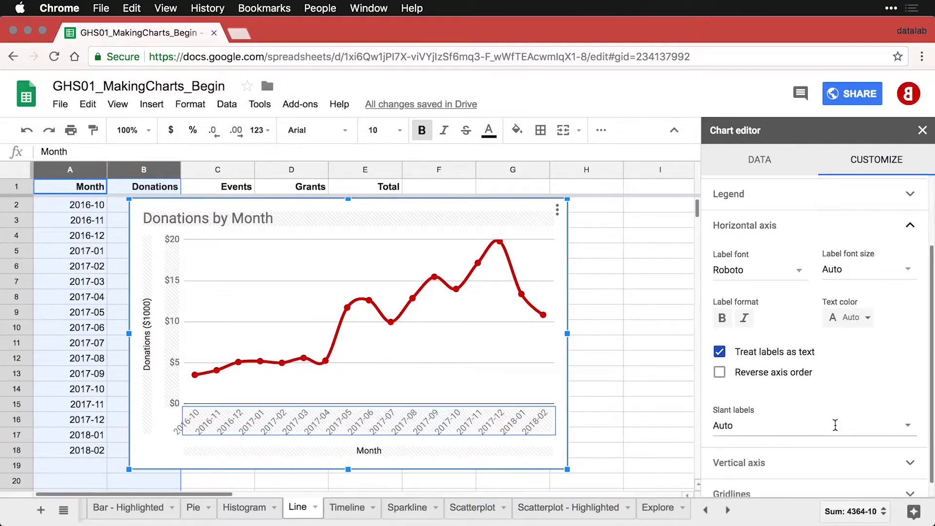
left_click(800, 434)
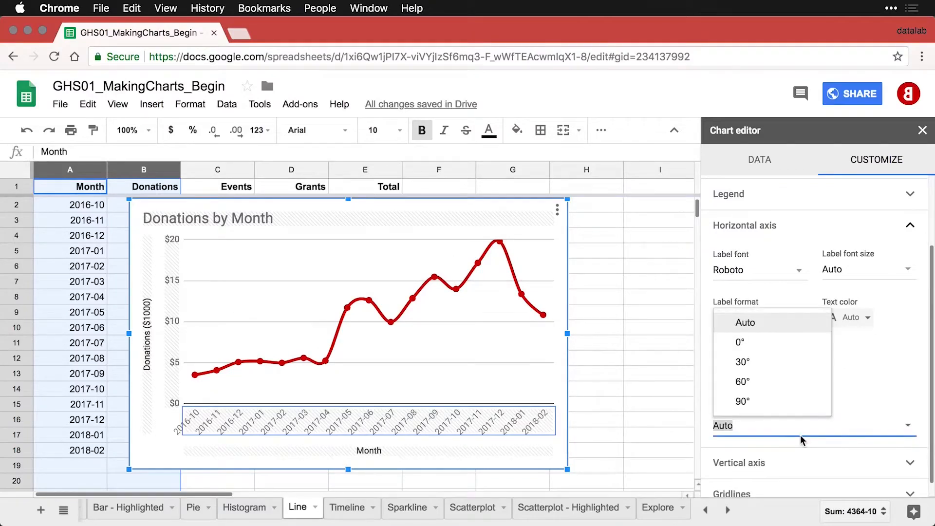
left_click(760, 402)
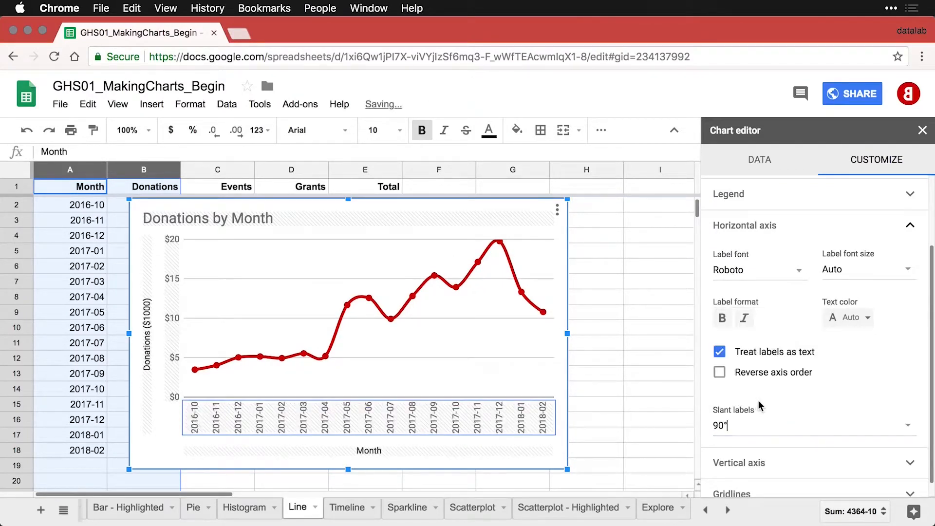
Delete the 'Month' horizontal axis title.
left_click(411, 453)
left_click(745, 291)
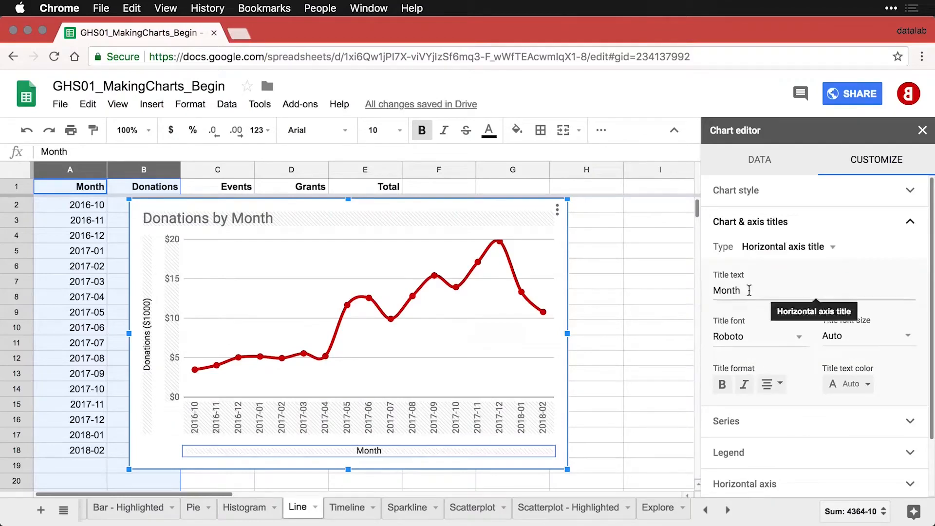
left_click_drag(745, 291, 695, 292)
key("BackSpace")
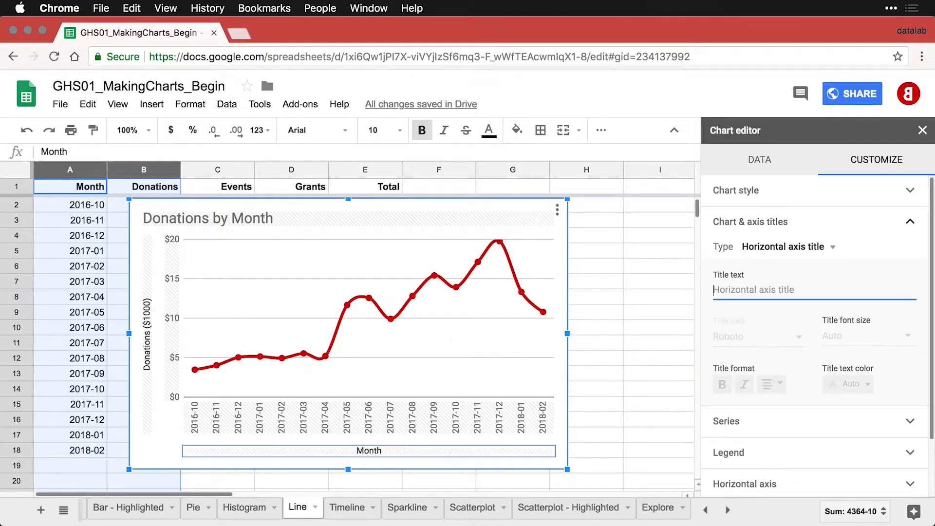
Deselect the chart to close the chart editor.
left_click(603, 285)
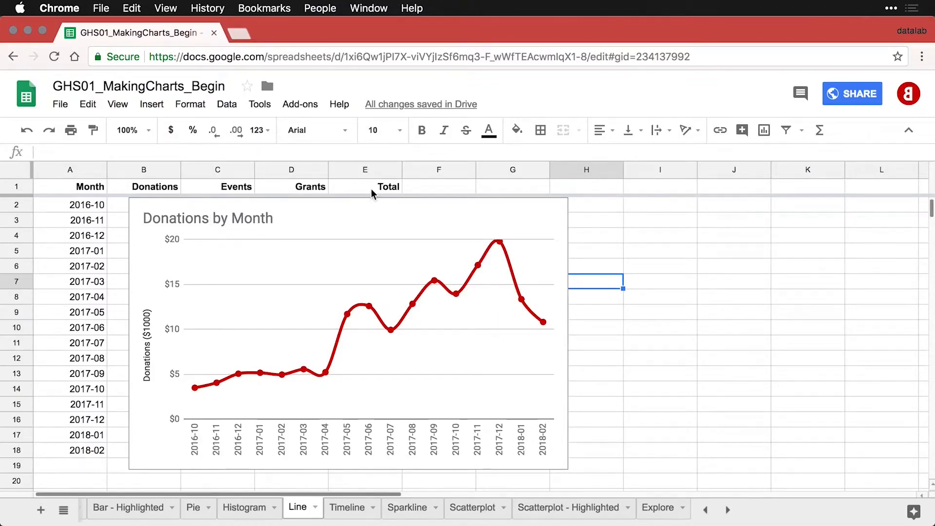
Copy the Donations by Month chart and paste a duplicate.
left_click(509, 215)
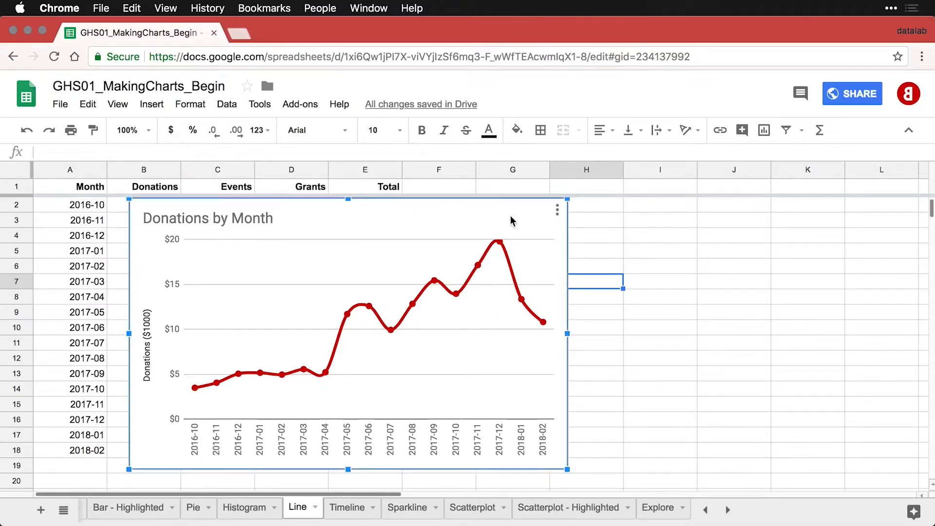
left_click(557, 211)
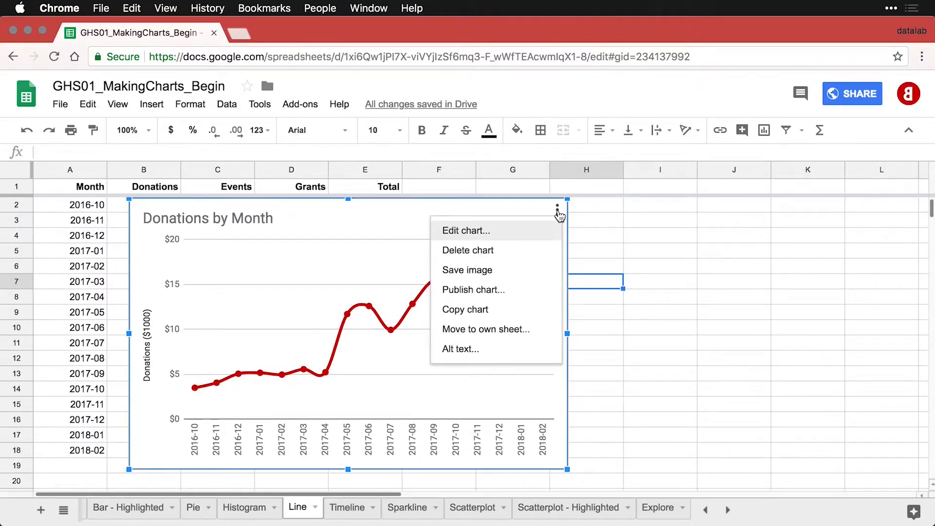
left_click(483, 309)
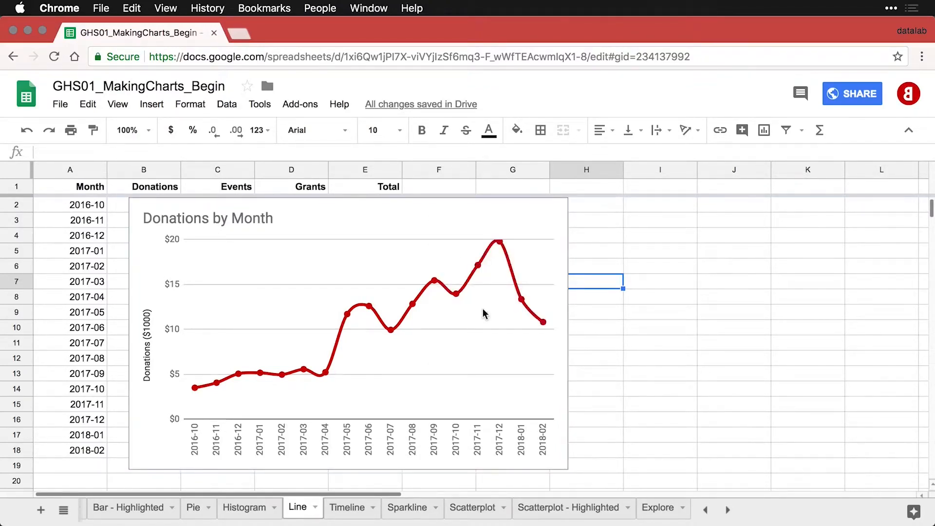
key("ctrl+v")
Move the pasted copy below the original, around cell B20.
left_click(587, 204)
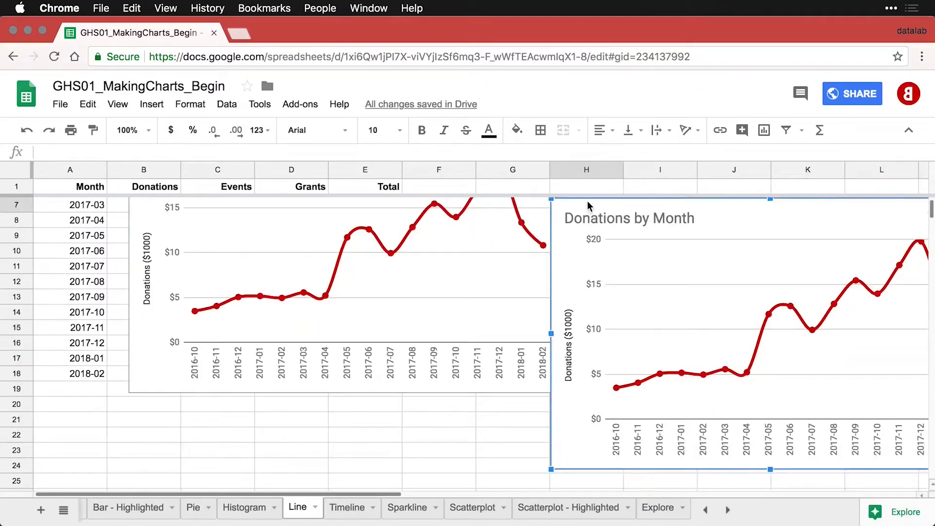
left_click_drag(594, 207, 172, 410)
scroll(173, 413, "down", 5)
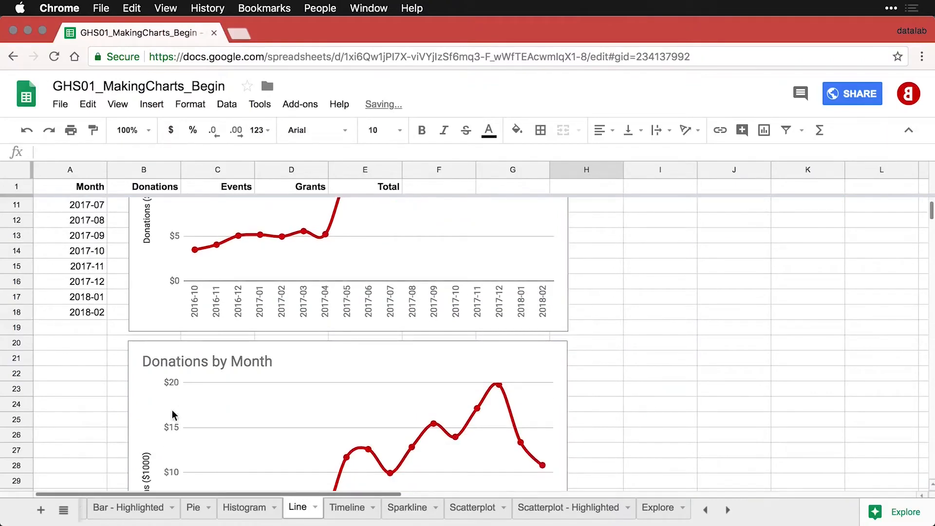
scroll(172, 411, "down", 3)
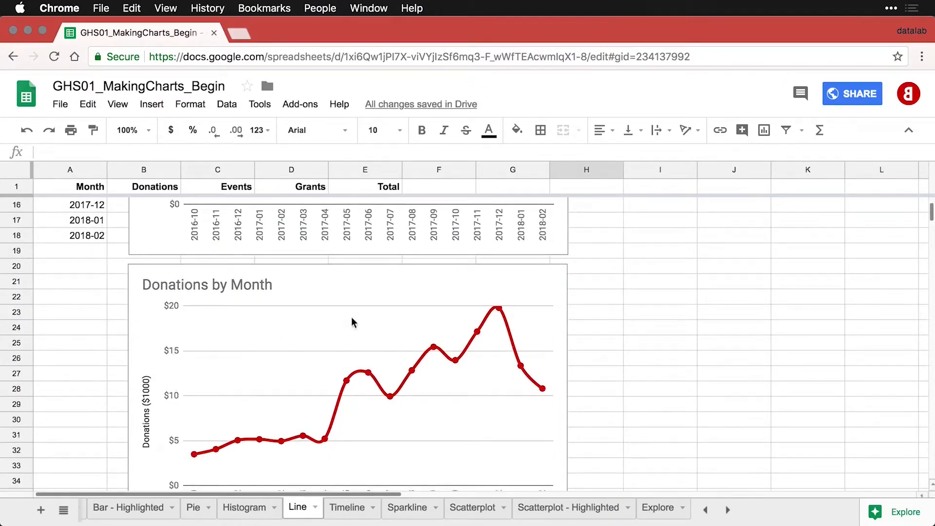
Change the copied chart's data range to A1:E18 to add the Events, Grants and Total lines.
left_click(552, 274)
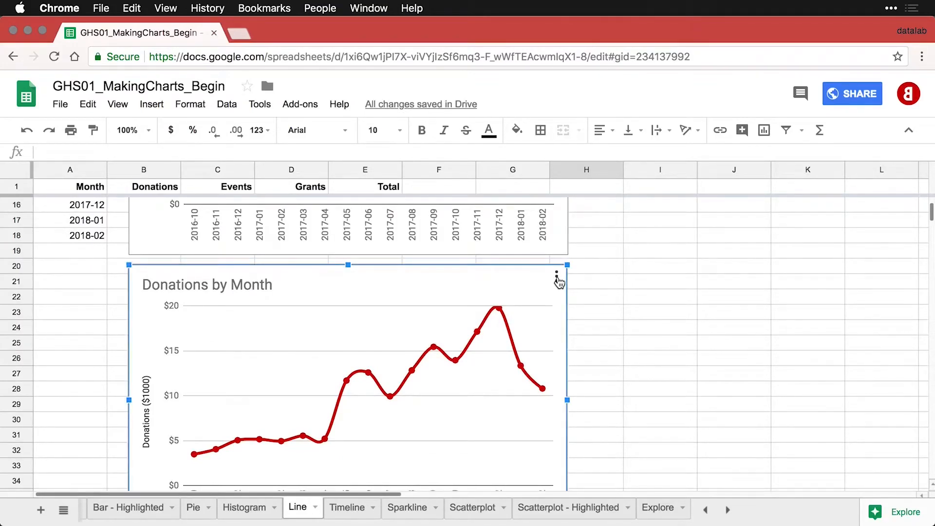
left_click(557, 277)
left_click(520, 297)
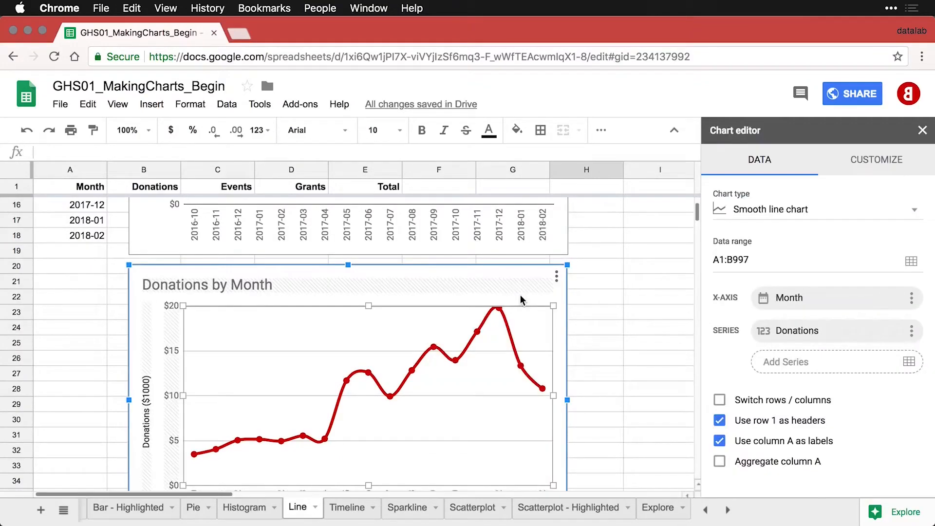
left_click(912, 268)
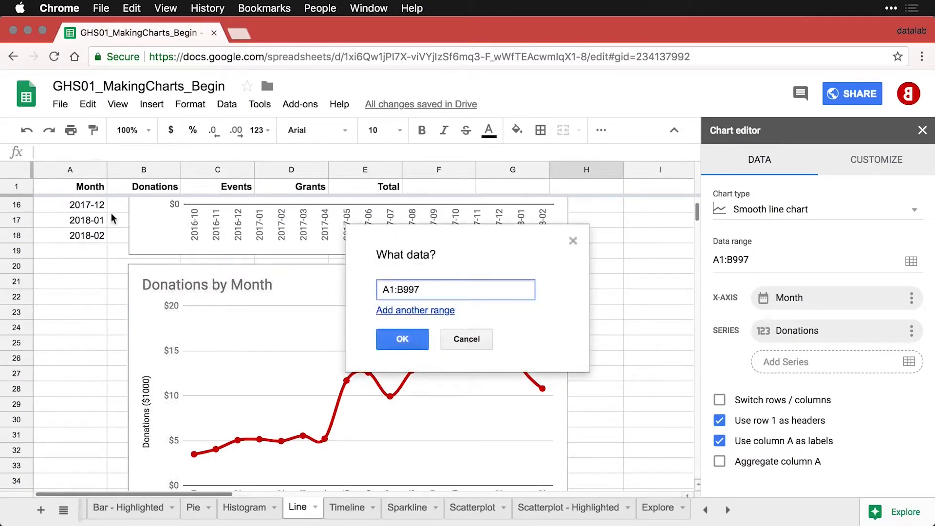
left_click(82, 205)
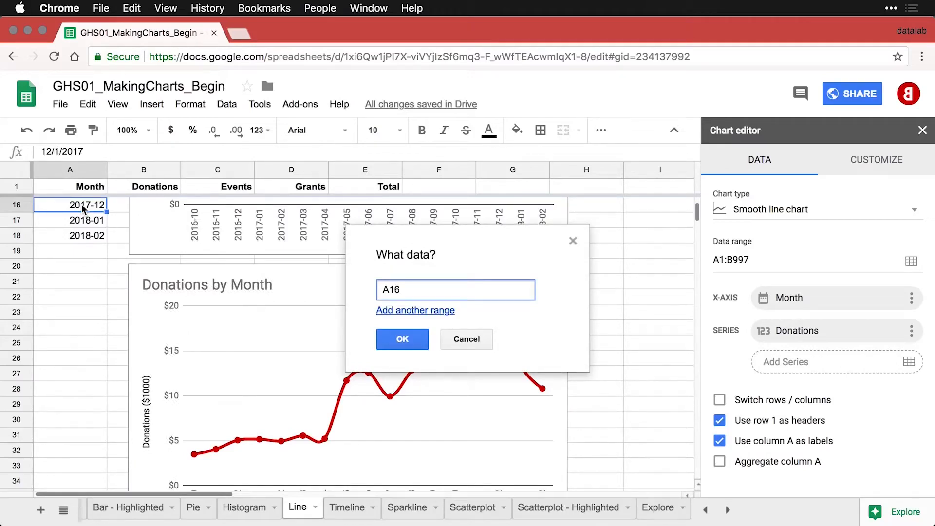
key("super+a")
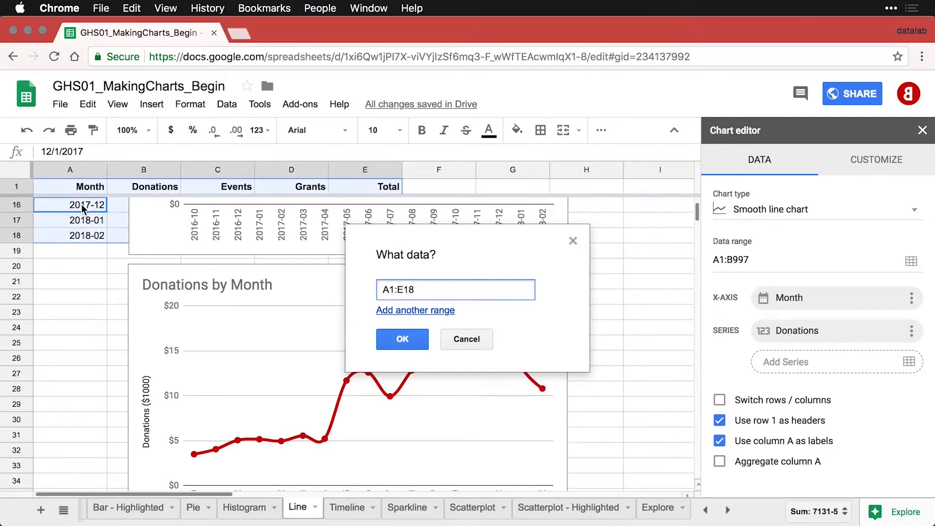
left_click(402, 339)
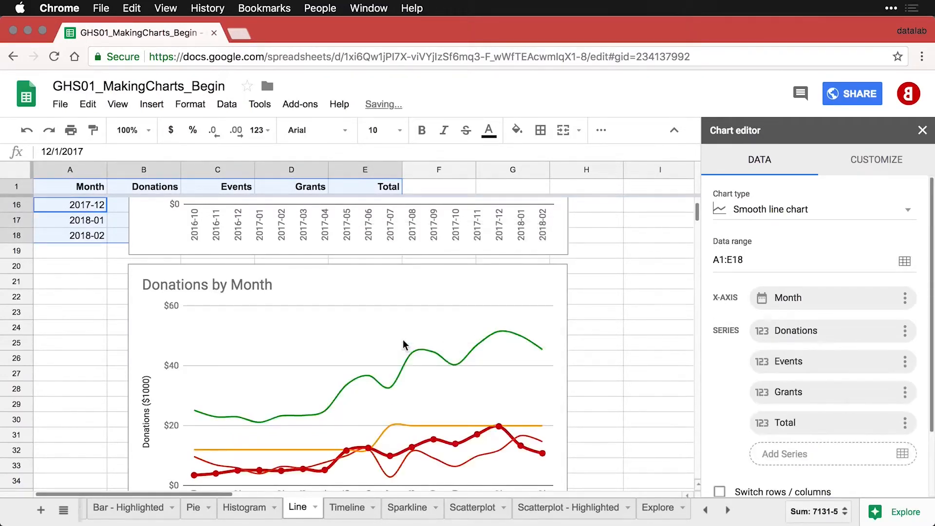
scroll(402, 343, "down", 3)
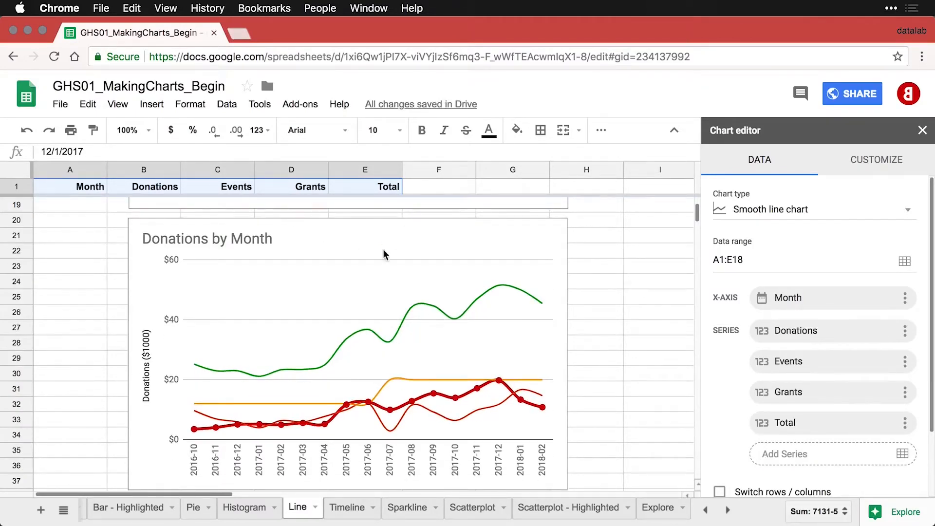
Apply 4px line thickness and 7px point size to all series in the copied chart.
left_click(400, 254)
left_click(489, 298)
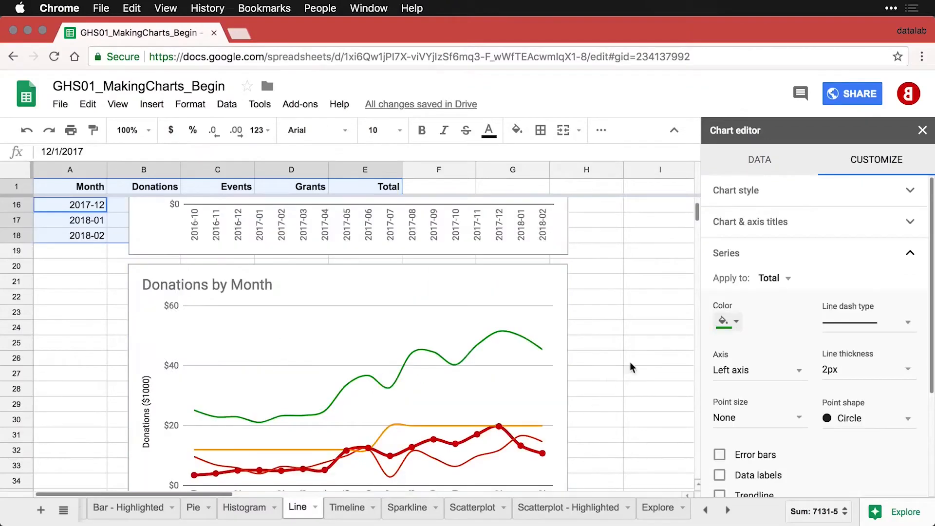
left_click(784, 280)
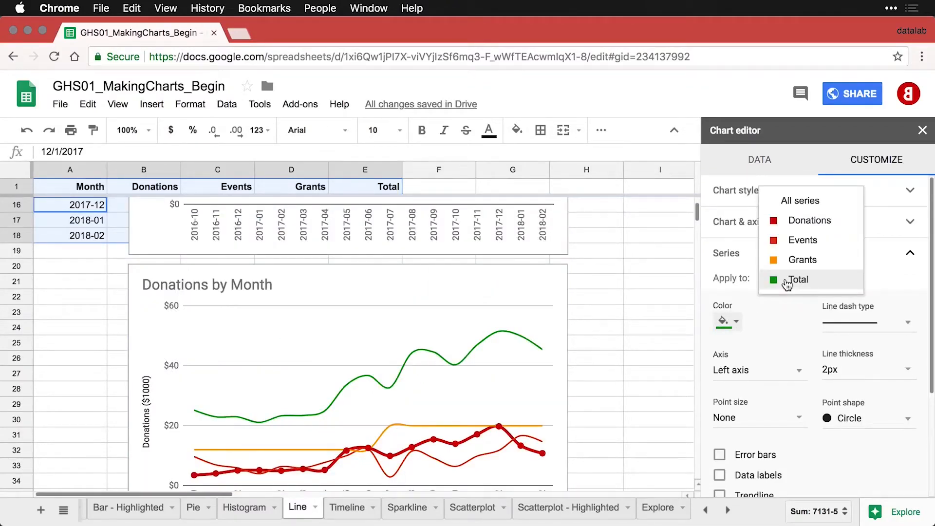
left_click(785, 202)
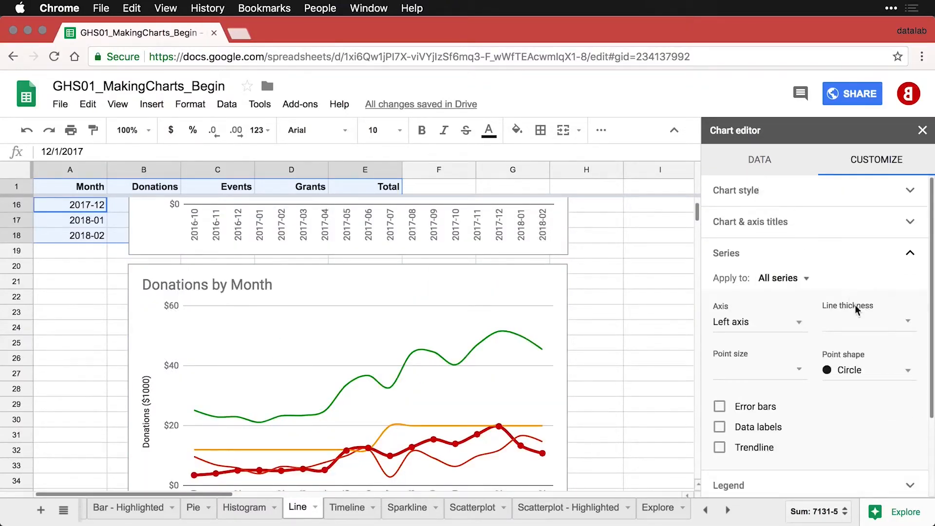
left_click(889, 319)
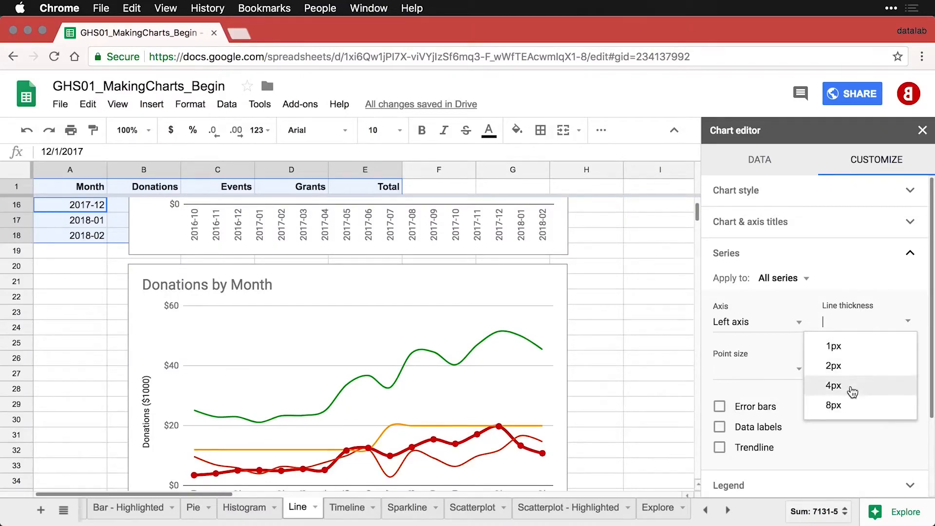
left_click(850, 386)
left_click(783, 369)
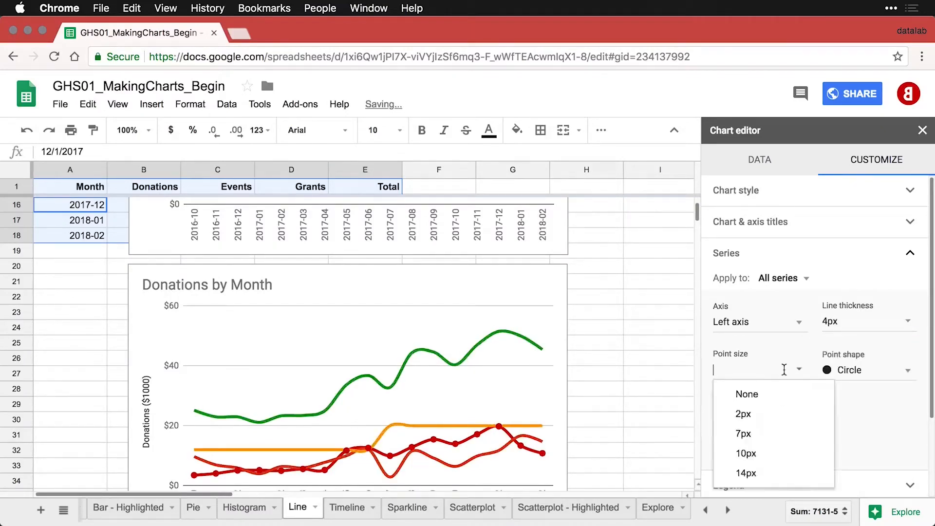
left_click(750, 436)
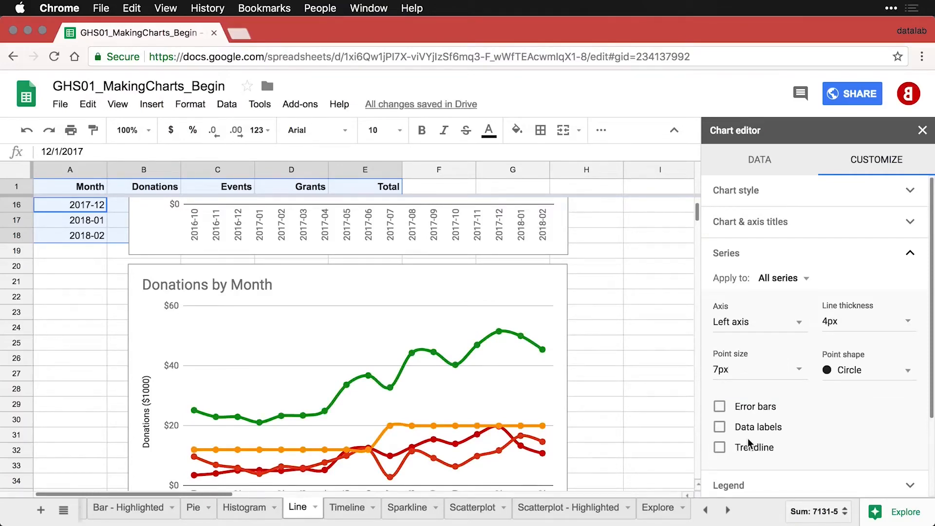
Colour only the Events series line cornflower blue.
scroll(467, 461, "down", 1)
left_click(468, 450)
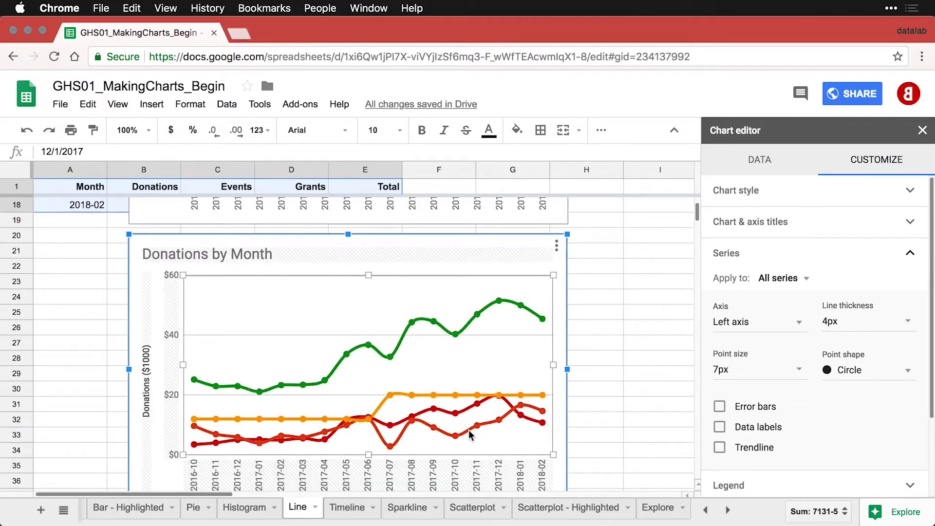
left_click(800, 279)
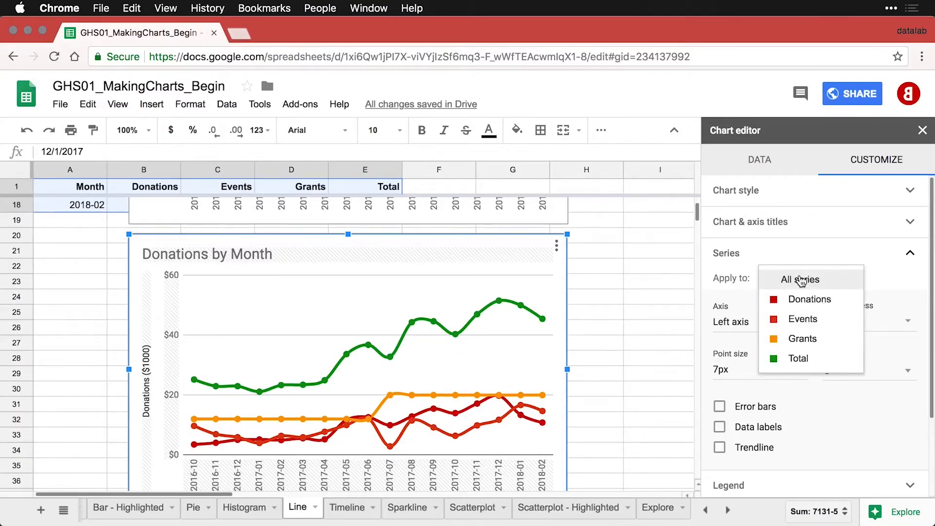
left_click(798, 321)
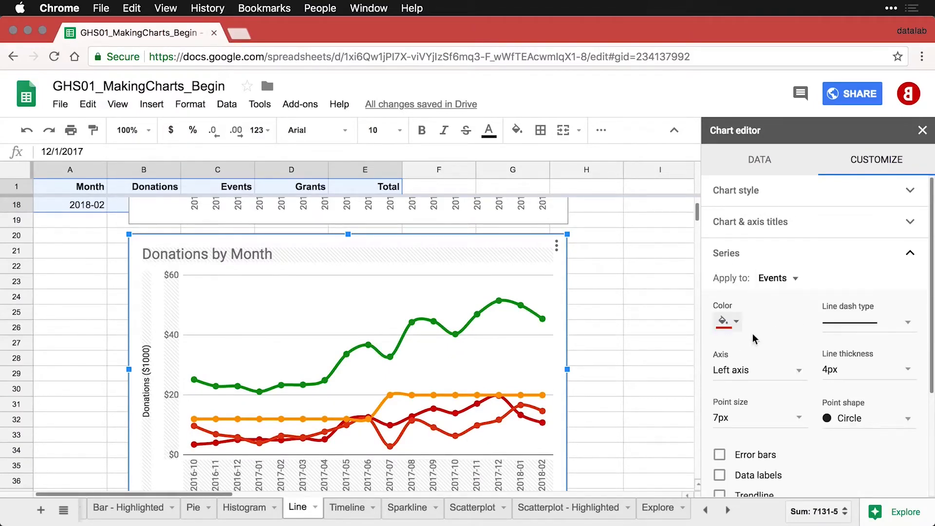
left_click(727, 320)
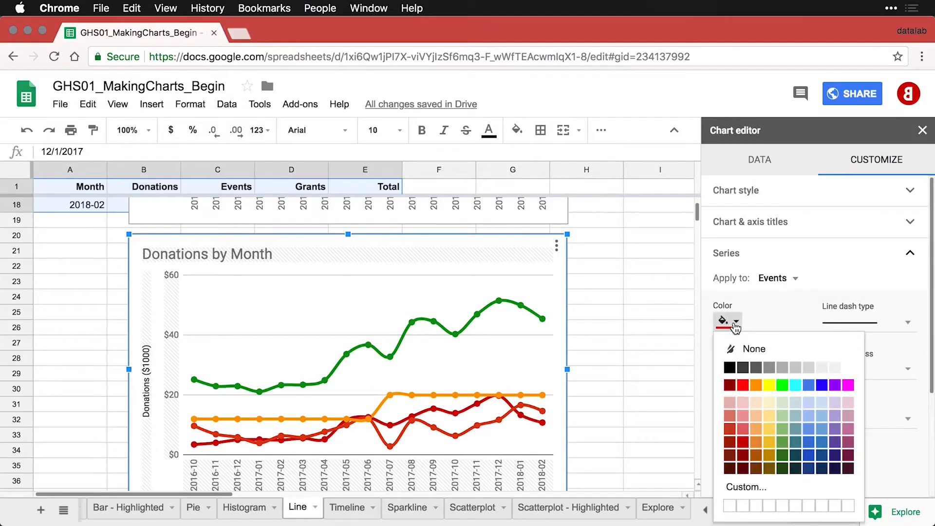
left_click(808, 384)
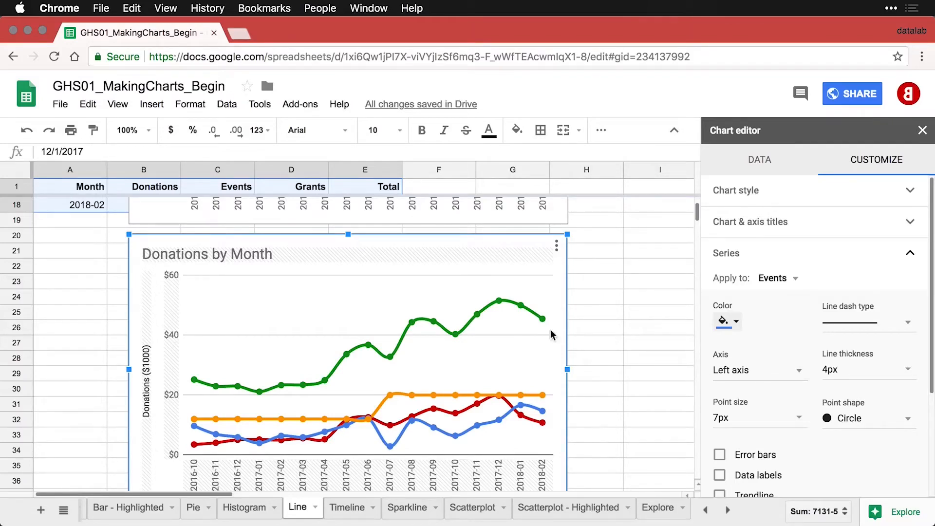
Retitle the chart 'Revenue by Source by Month'.
left_click(193, 256)
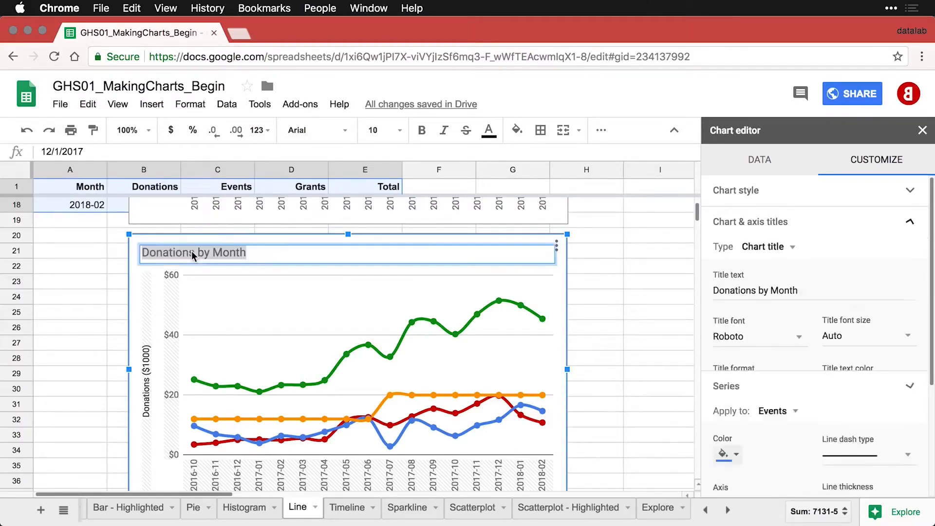
double_click(182, 252)
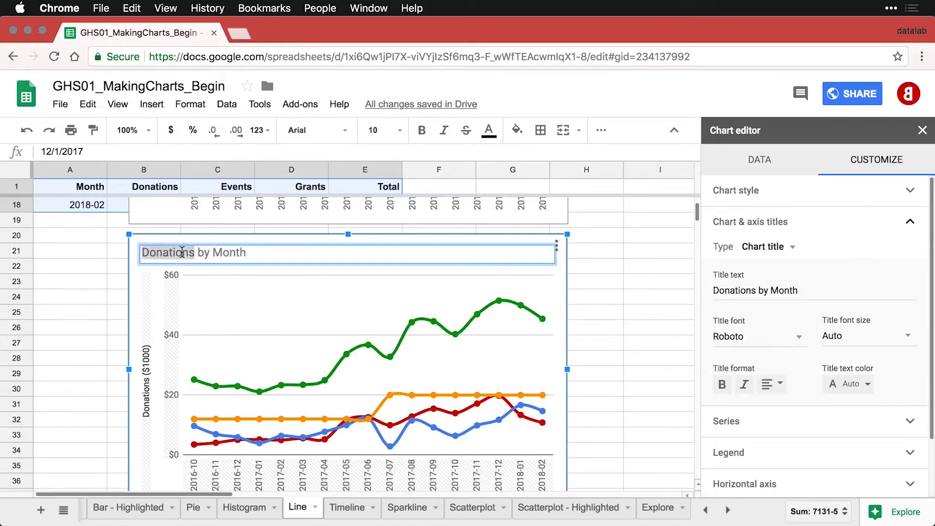
type("Revenue by ")
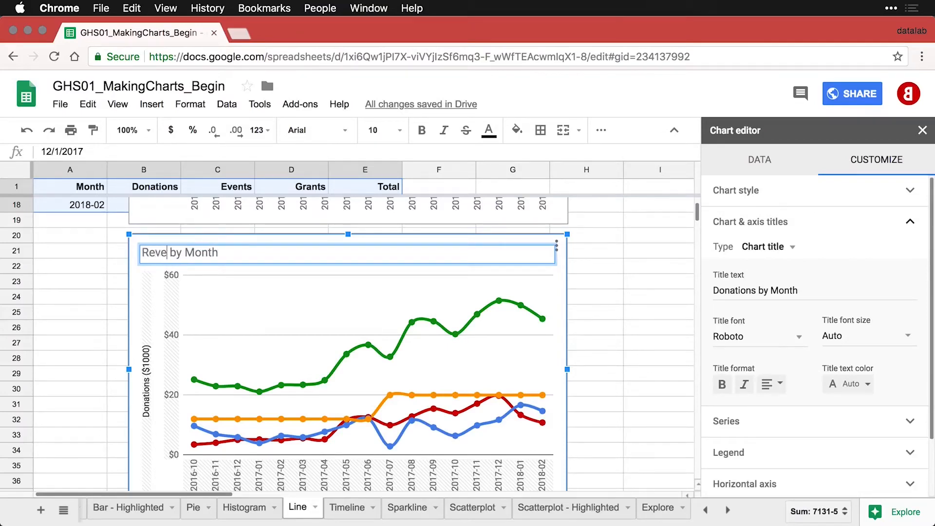
type("s")
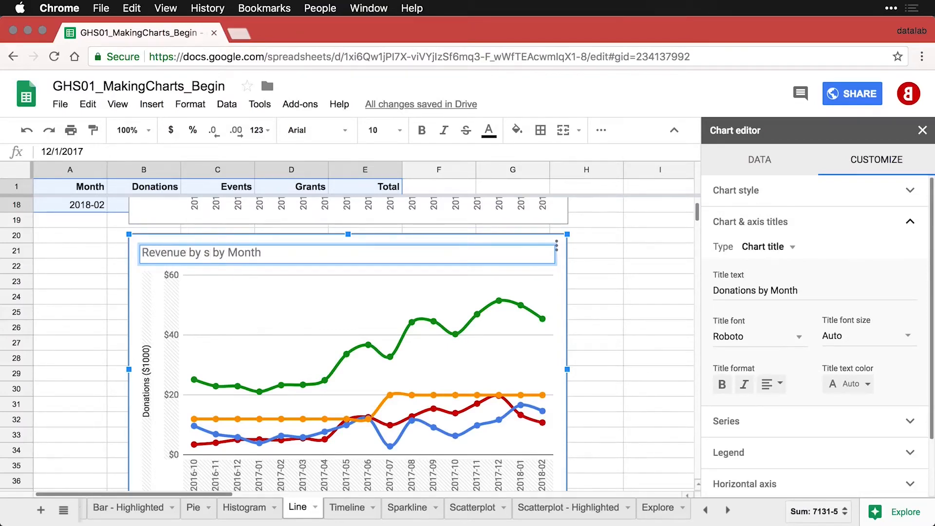
key("BackSpace")
type("Sourc")
type("e")
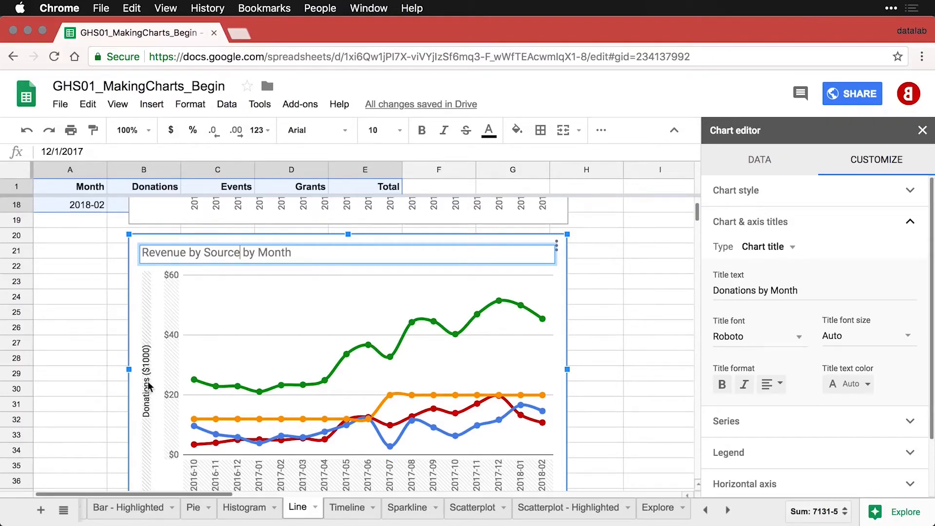
Change the vertical axis title to 'Revenue ($1000)' and deselect the chart.
left_click(148, 398)
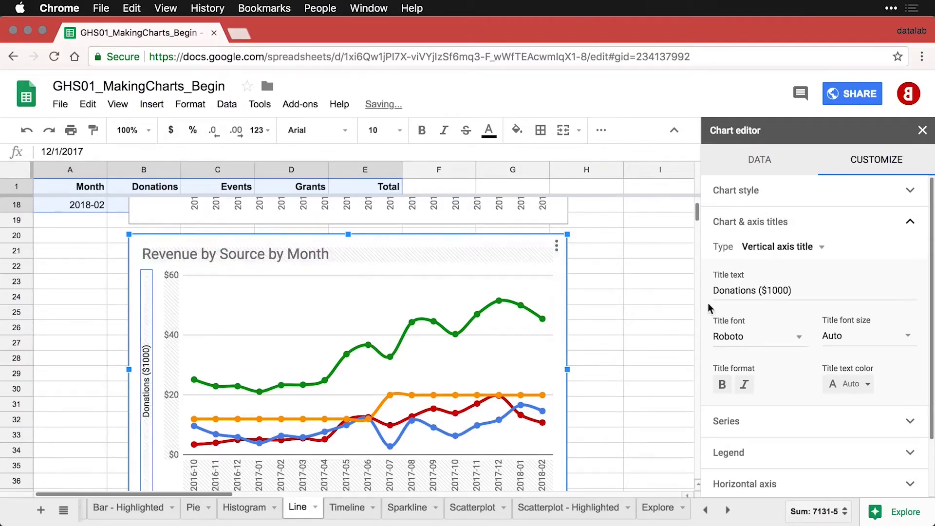
double_click(725, 291)
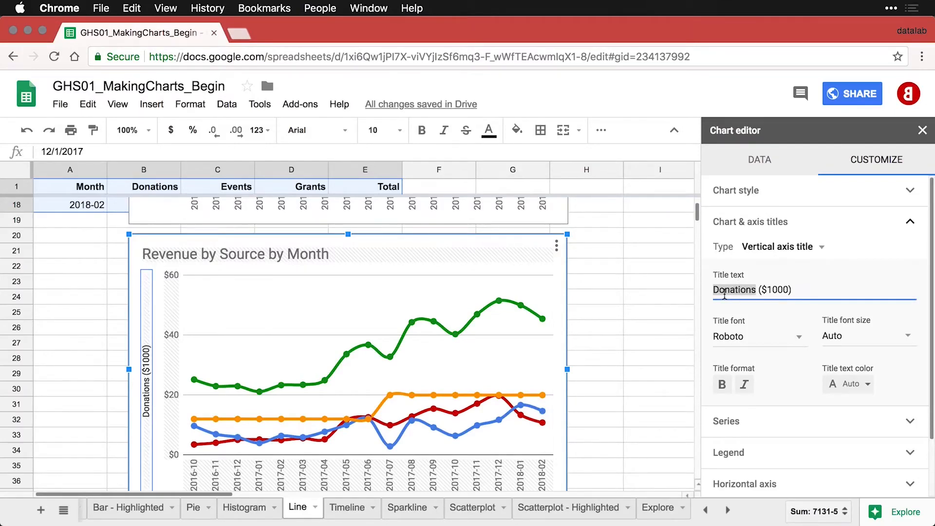
type("Reven")
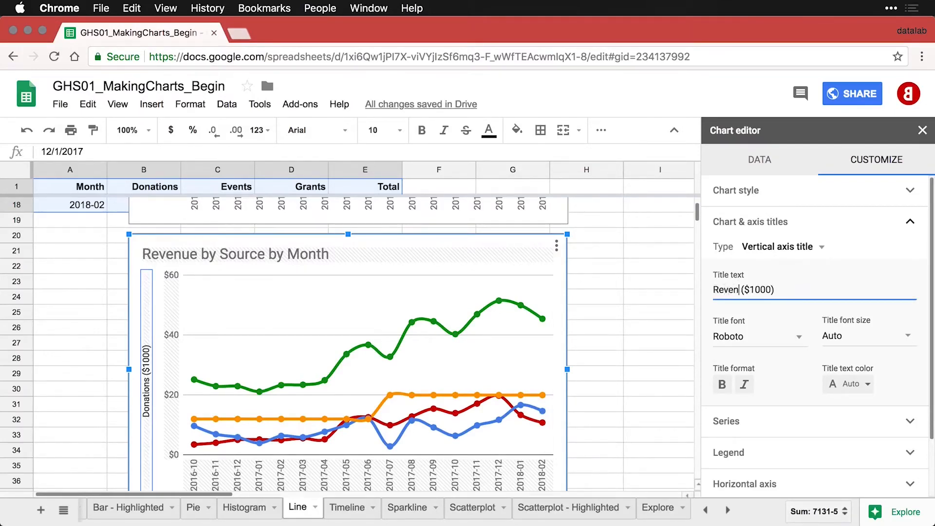
type("ue")
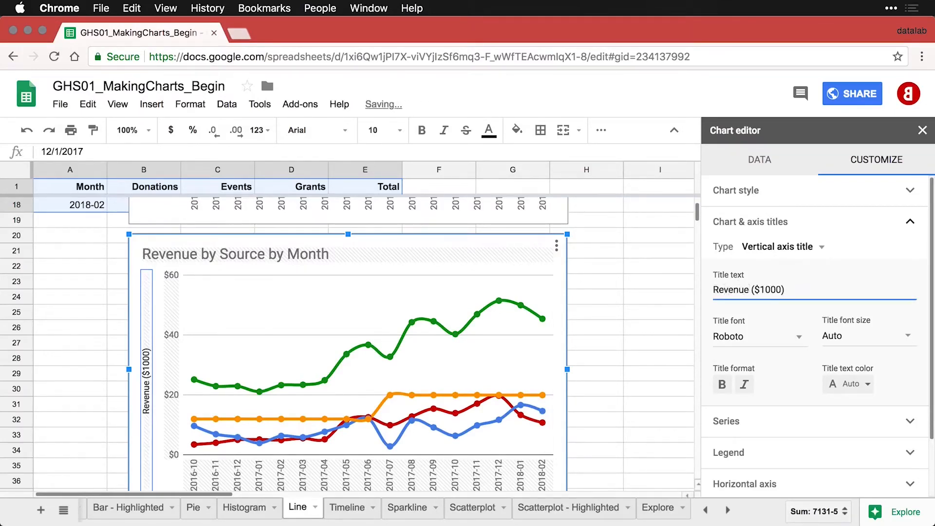
left_click(637, 314)
scroll(636, 316, "down", 1)
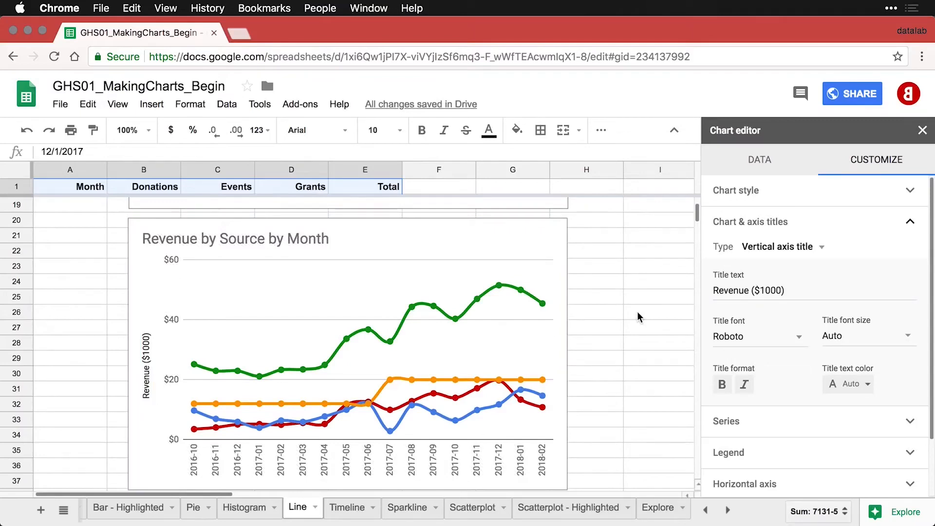
Set the chart's legend position to Bottom, after trying Right first.
scroll(768, 364, "down", 3)
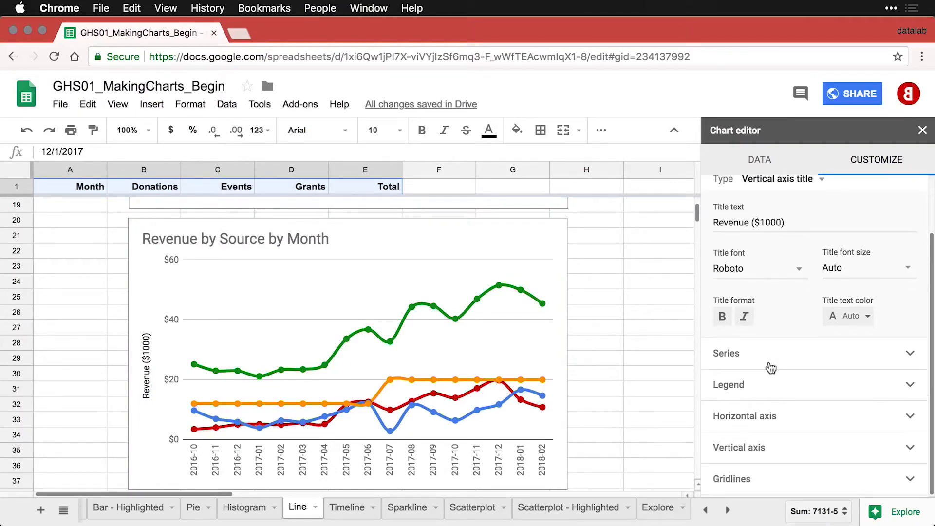
left_click(739, 394)
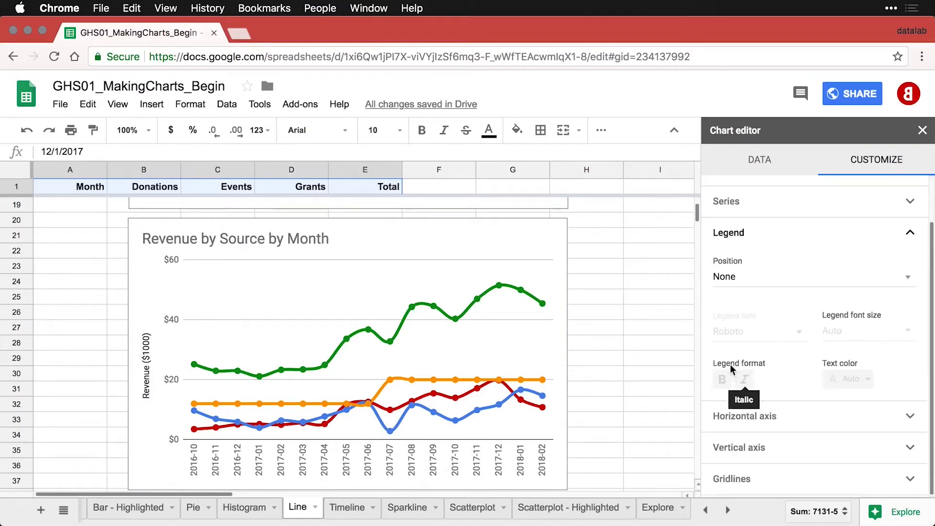
left_click(746, 282)
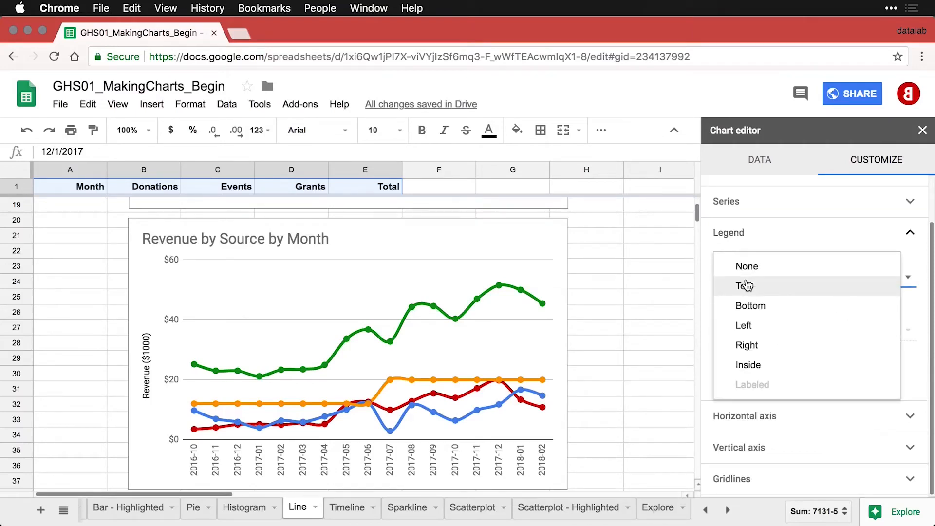
left_click(751, 345)
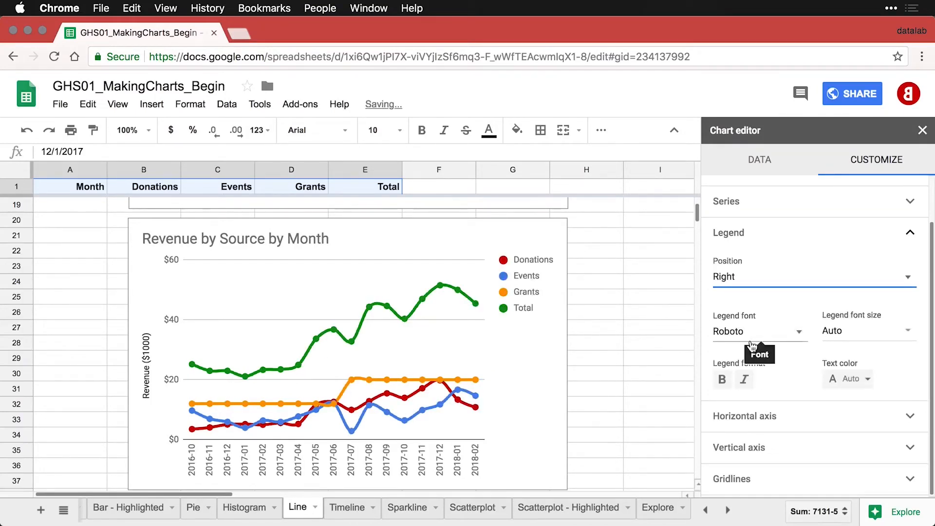
left_click(768, 287)
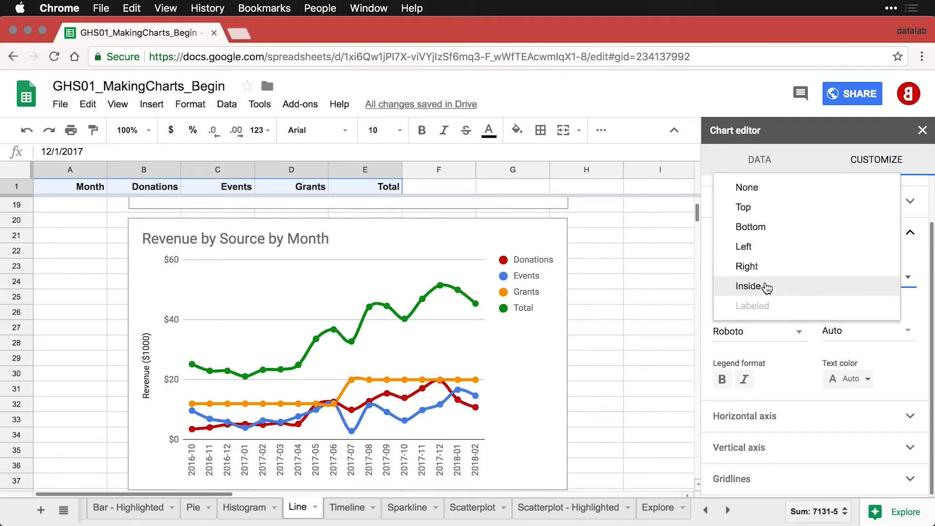
left_click(768, 228)
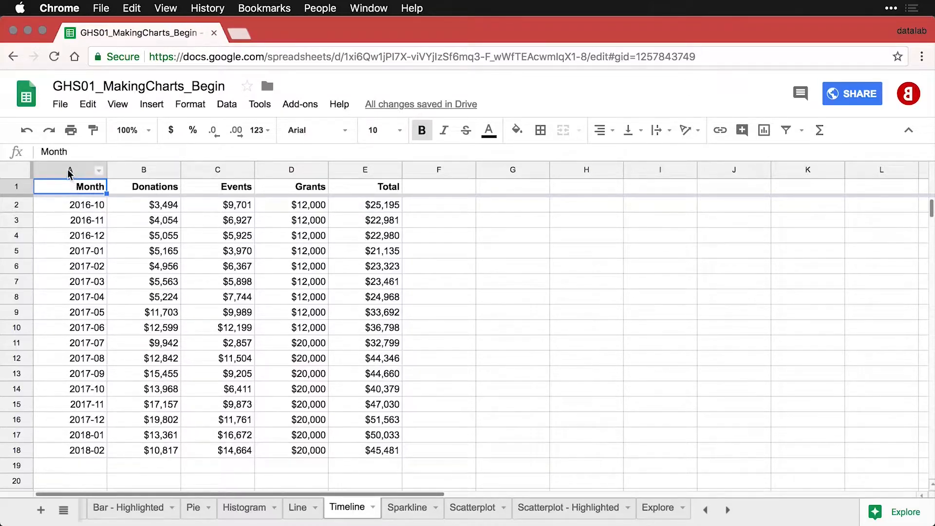
Insert a Timeline chart from the Month and Donations columns A:B.
left_click_drag(69, 172, 128, 173)
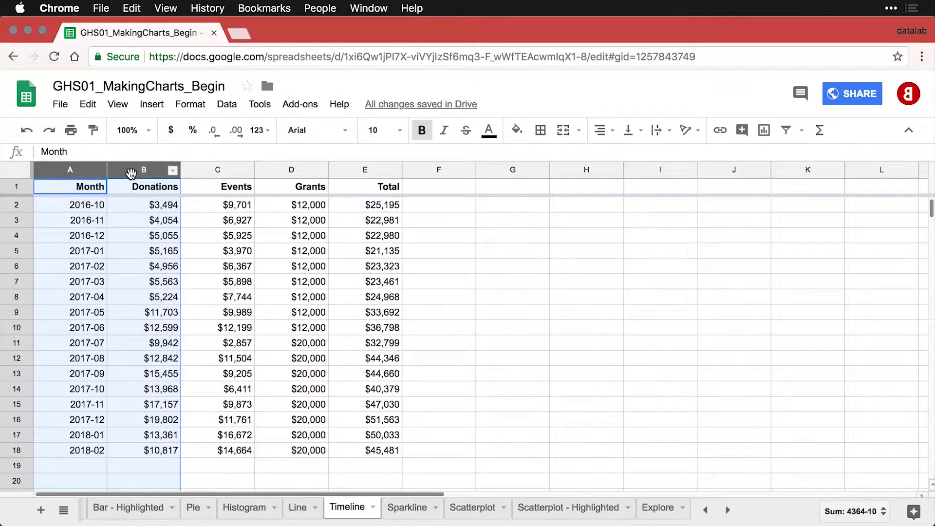
left_click(763, 131)
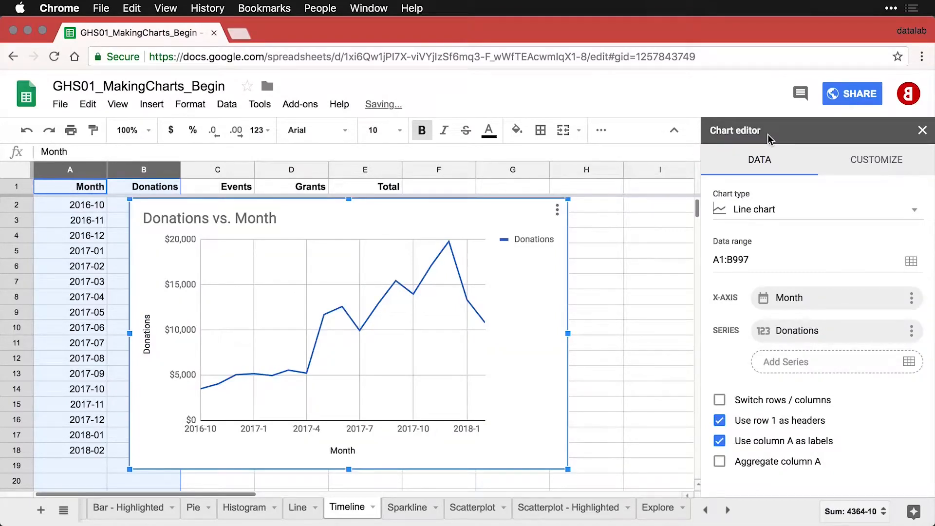
left_click(798, 216)
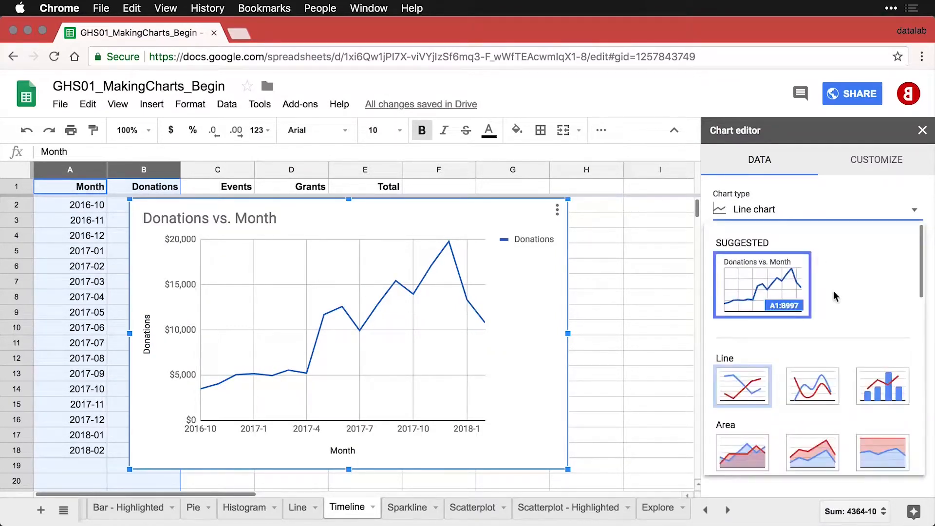
scroll(834, 291, "down", 3)
scroll(833, 290, "down", 10)
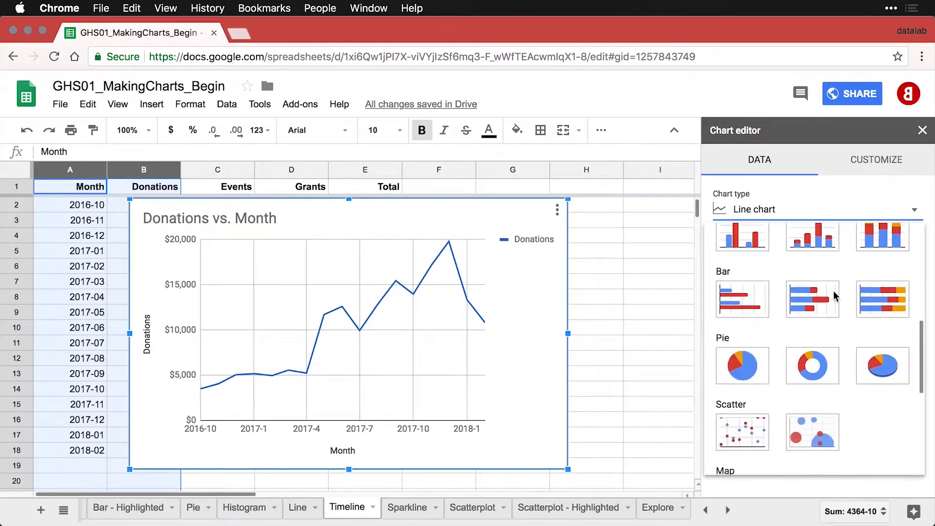
scroll(833, 295, "down", 3)
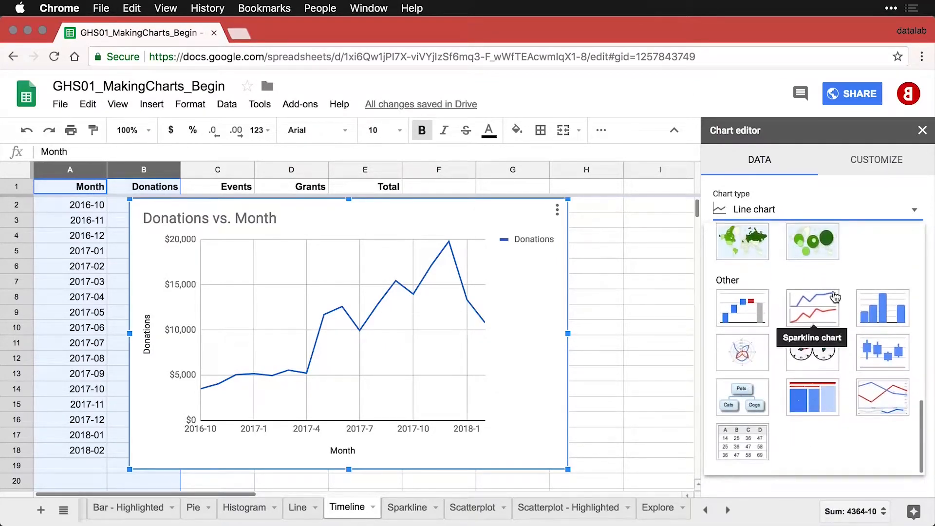
left_click(883, 398)
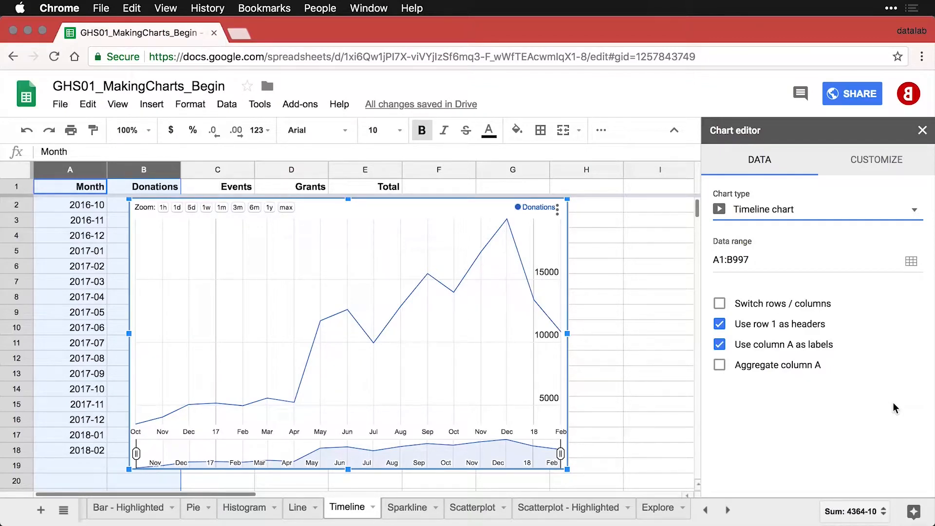
Style the timeline chart with a 4px line, 10% fill opacity and the axis expanded to zero.
left_click(883, 162)
left_click(857, 195)
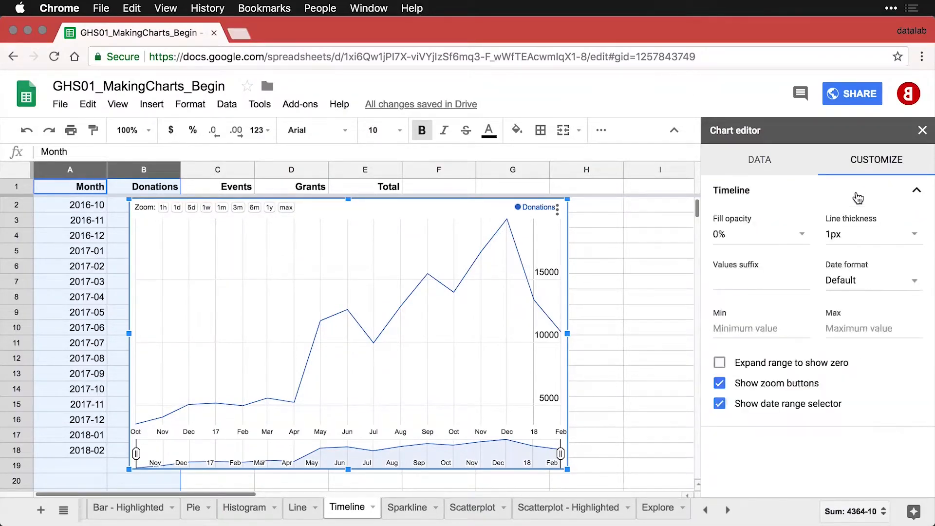
left_click(913, 240)
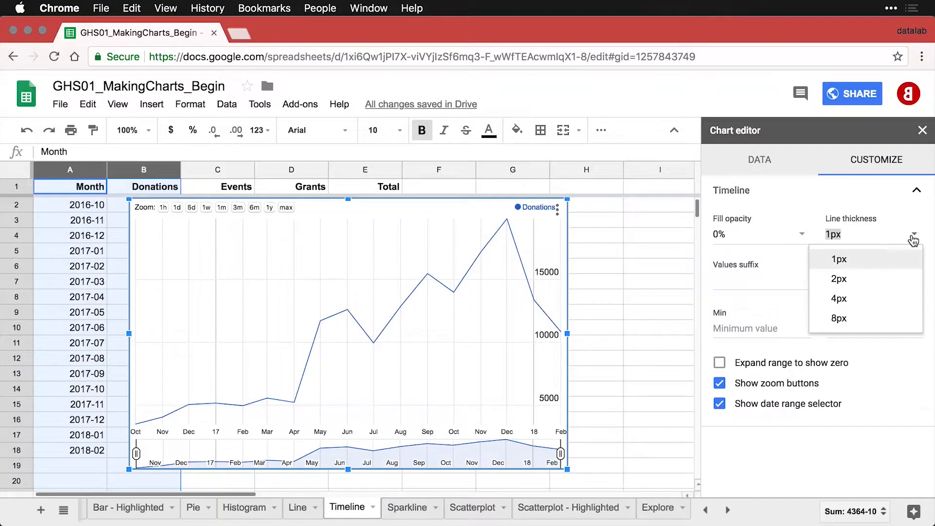
left_click(849, 301)
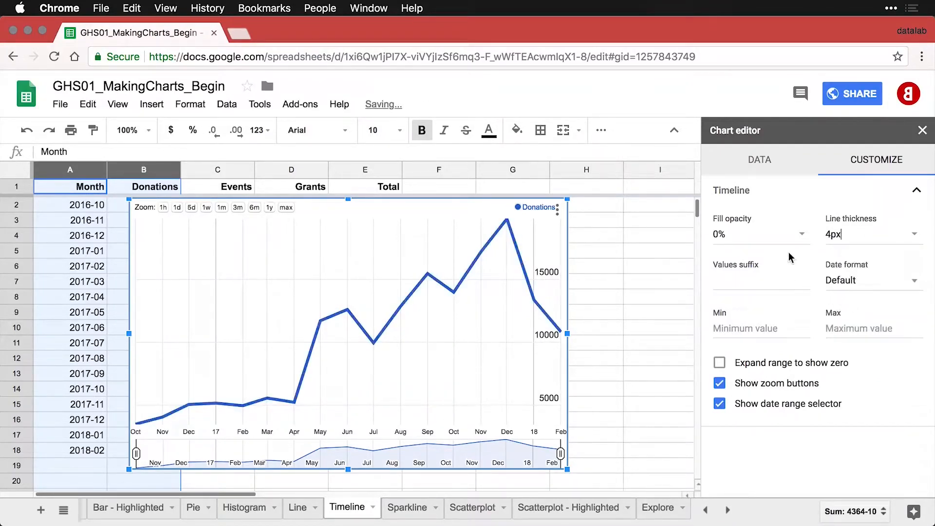
left_click(802, 241)
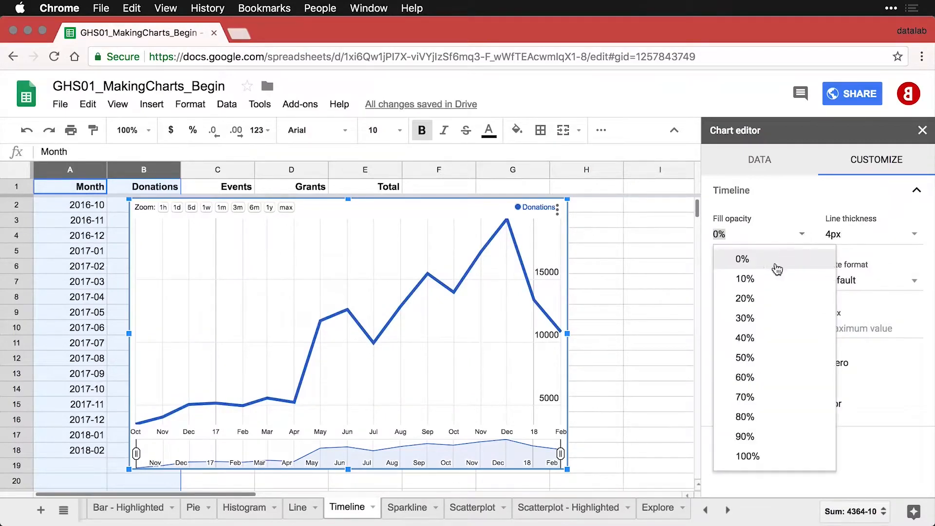
left_click(762, 287)
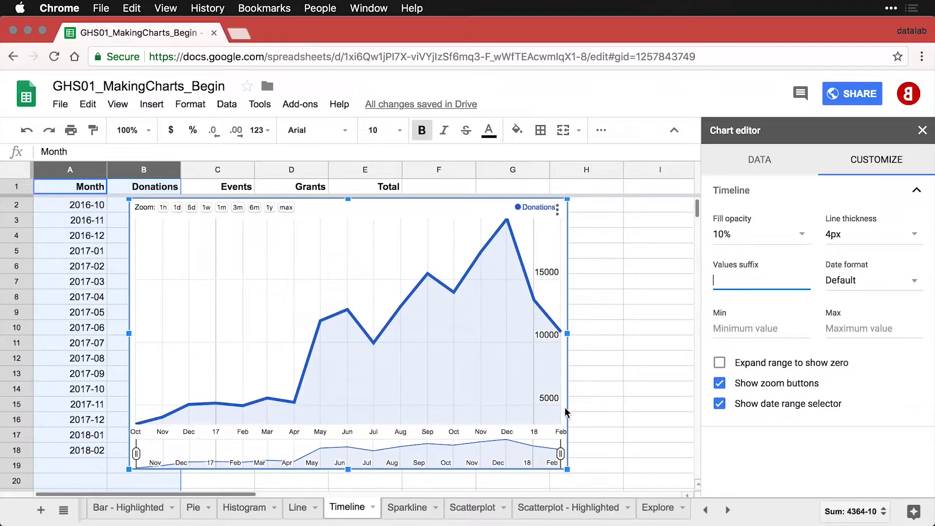
left_click(721, 368)
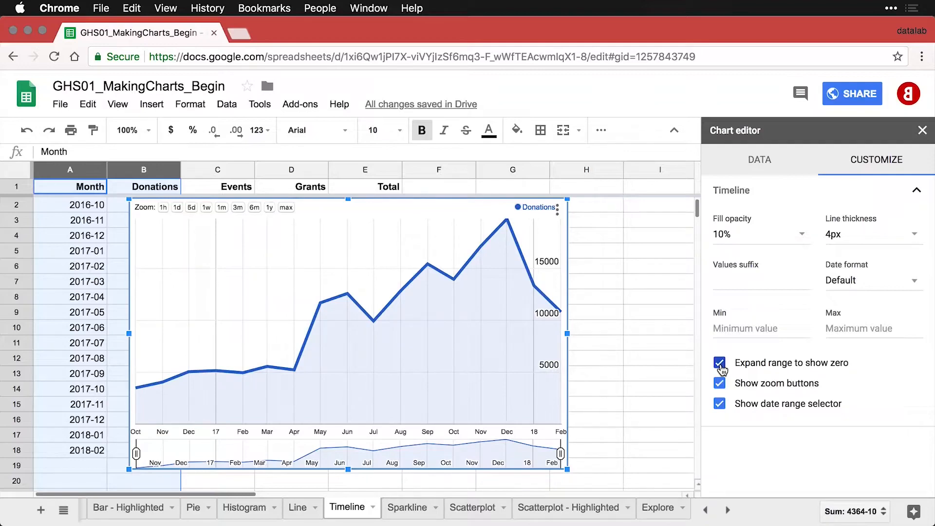
mouse_move(538, 290)
mouse_move(425, 266)
left_click_drag(559, 454, 496, 454)
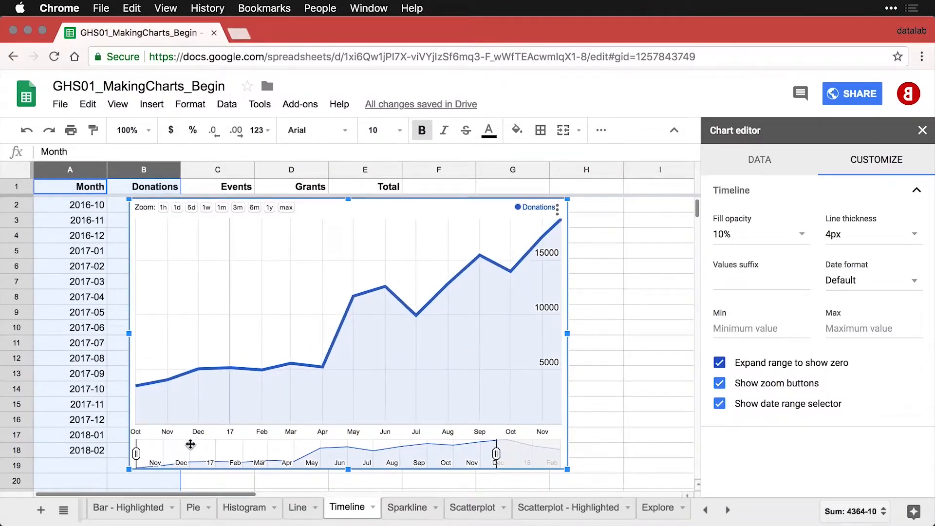
left_click_drag(137, 453, 225, 460)
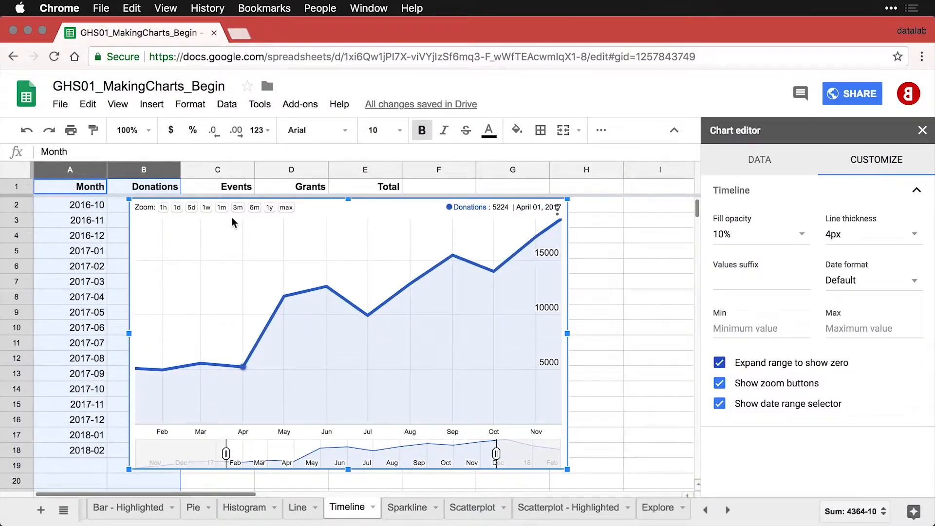
left_click(287, 208)
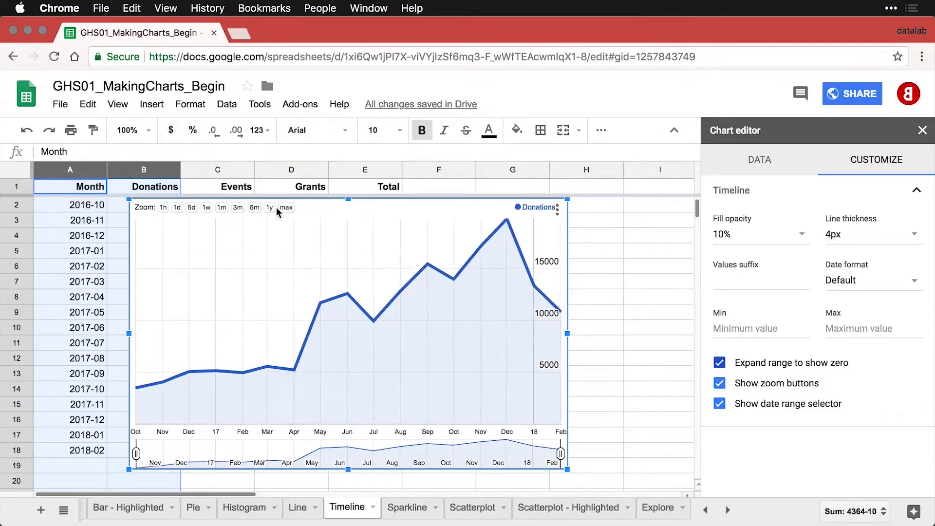
left_click(255, 207)
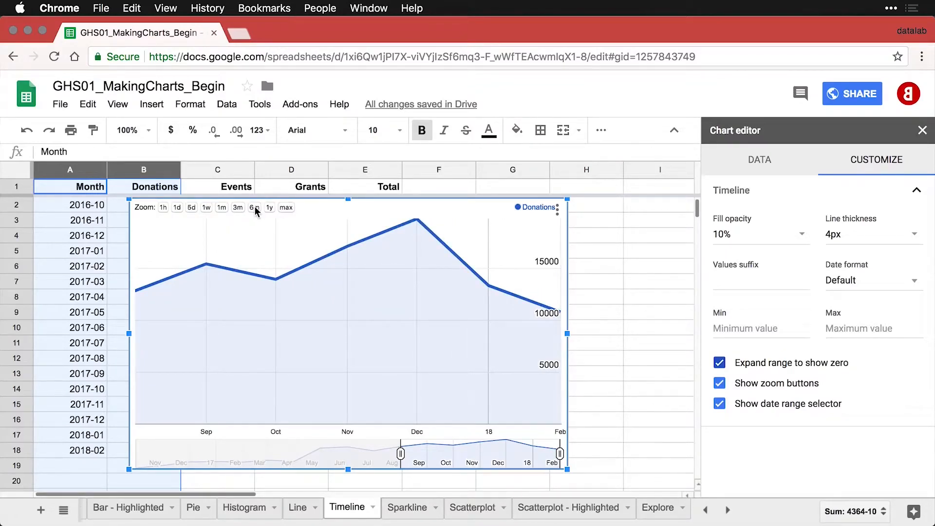
left_click(285, 208)
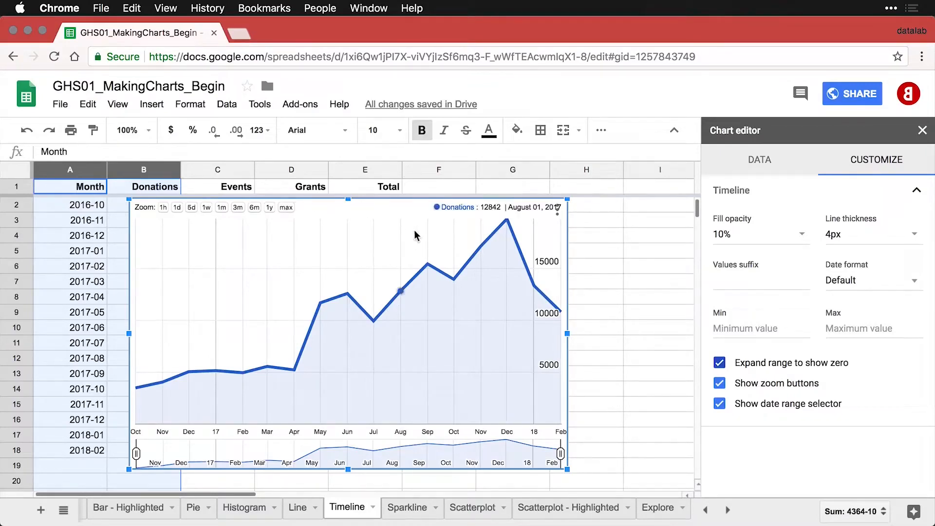
Duplicate the timeline chart and move the copy below the original.
left_click(559, 215)
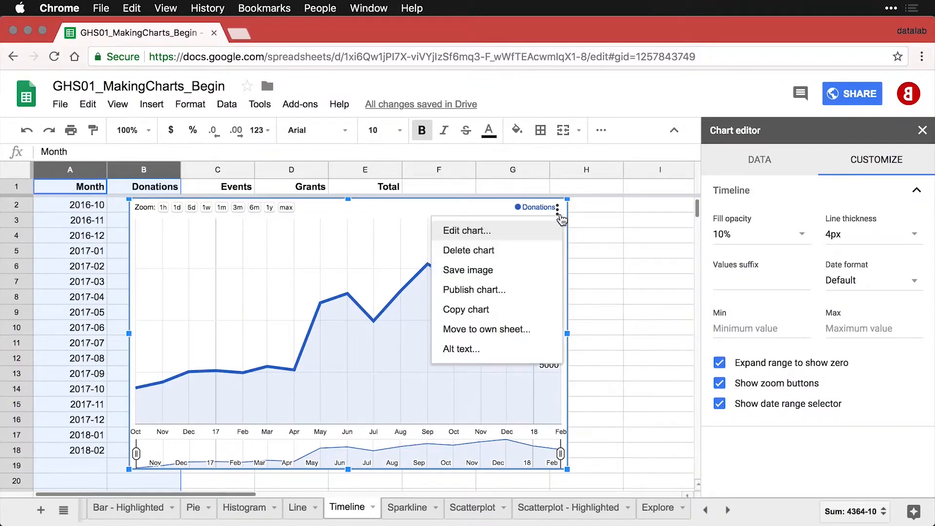
left_click(508, 310)
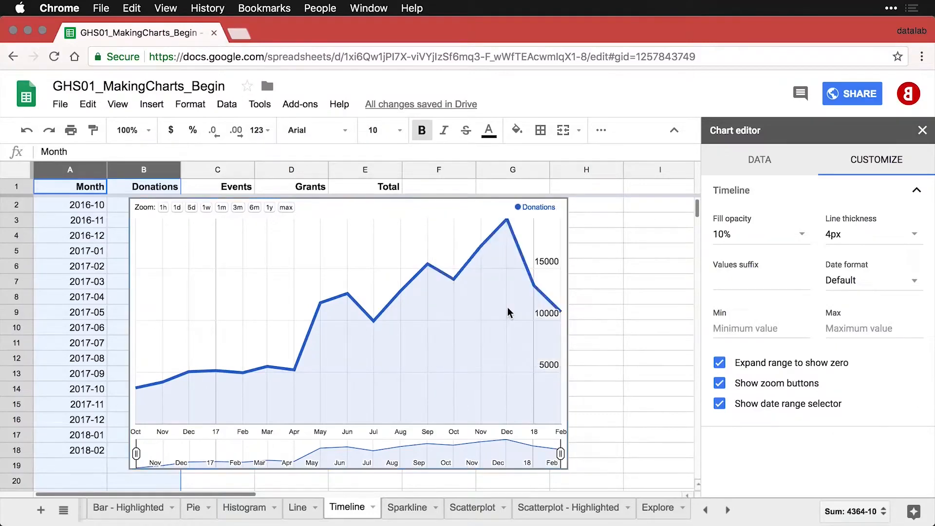
key("super+v")
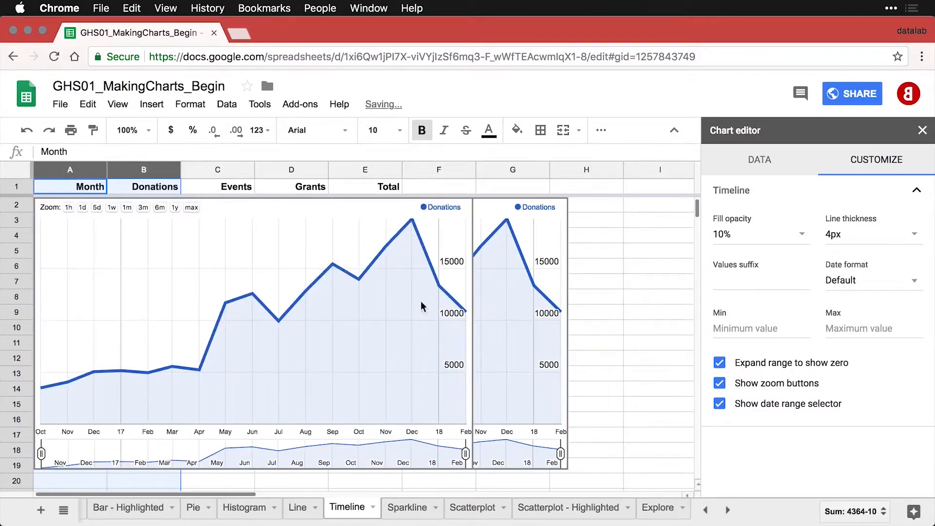
left_click(231, 200)
left_click_drag(232, 200, 328, 473)
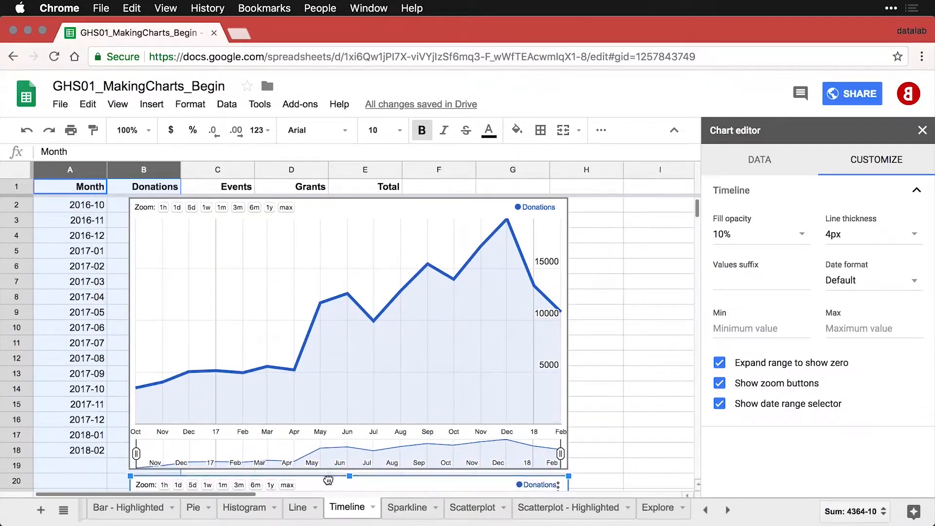
scroll(396, 405, "down", 3)
scroll(396, 405, "down", 5)
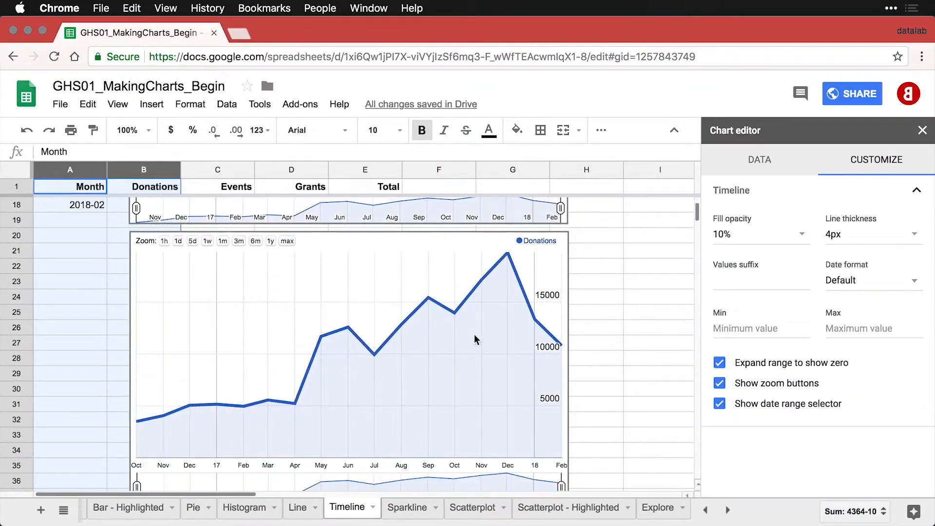
Set the second timeline chart's data range to A1:E18.
left_click(559, 257)
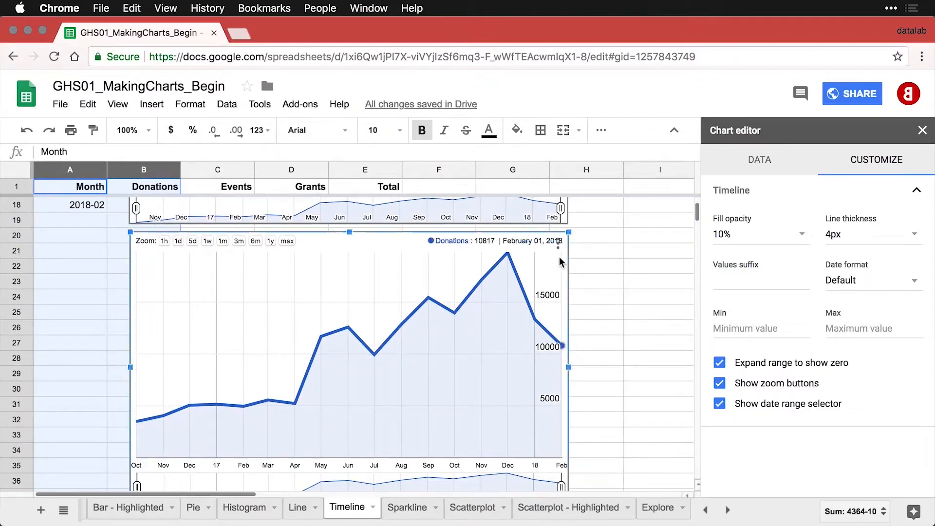
left_click(760, 165)
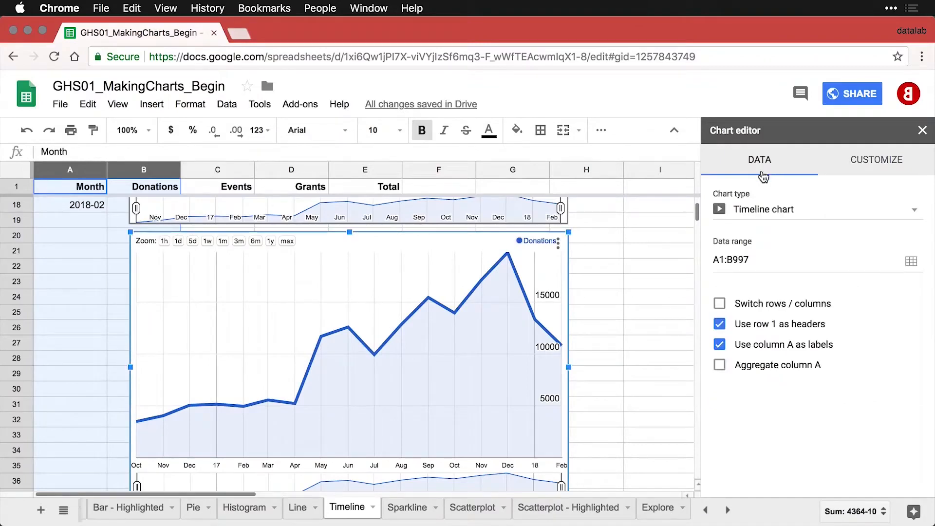
left_click(912, 263)
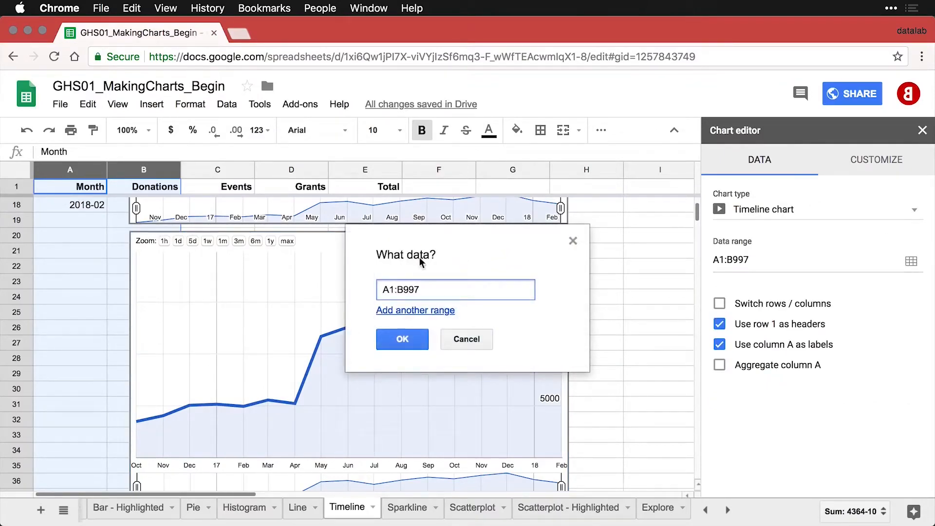
left_click(73, 208)
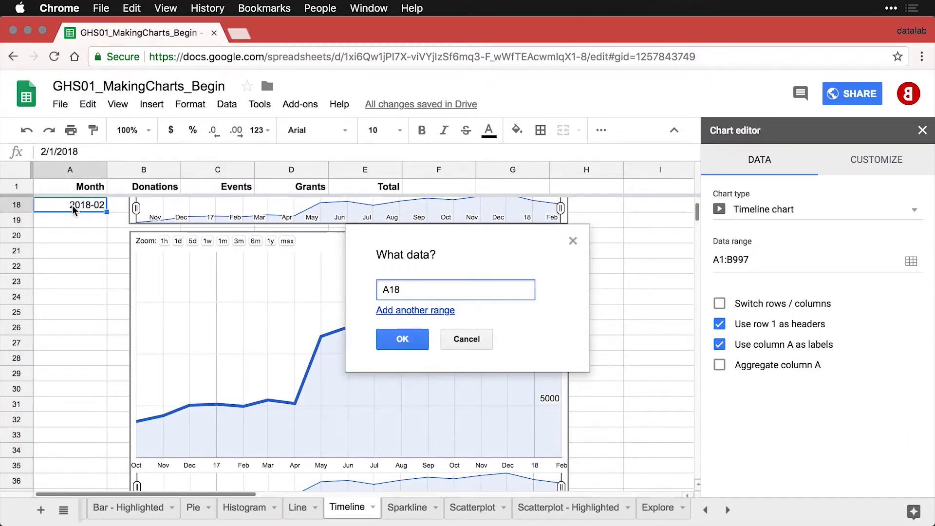
key("super+a")
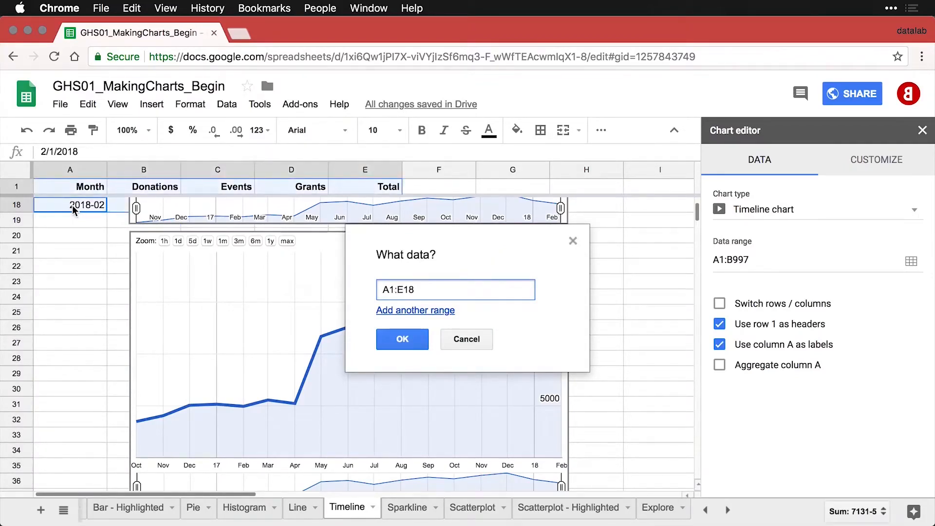
left_click(405, 340)
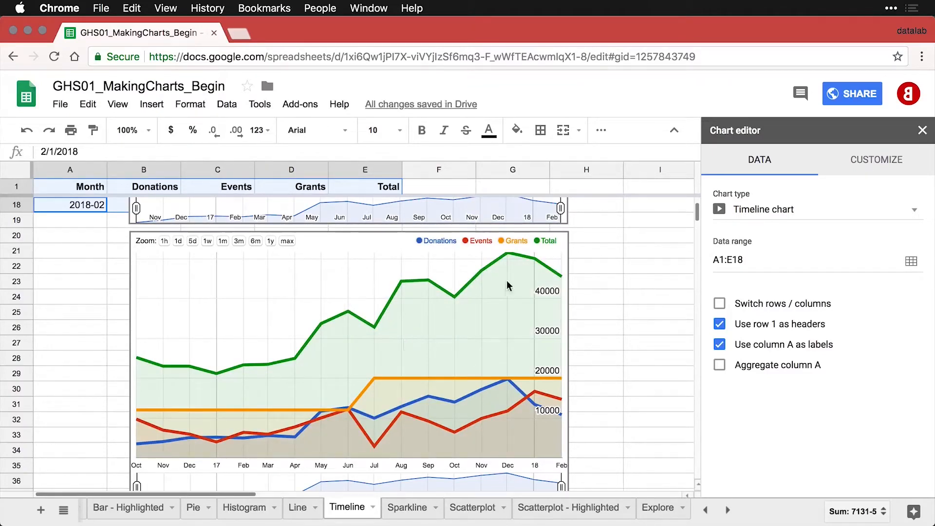
Narrow the timeline chart's visible date range to roughly October–November and read point values.
scroll(616, 293, "down", 2)
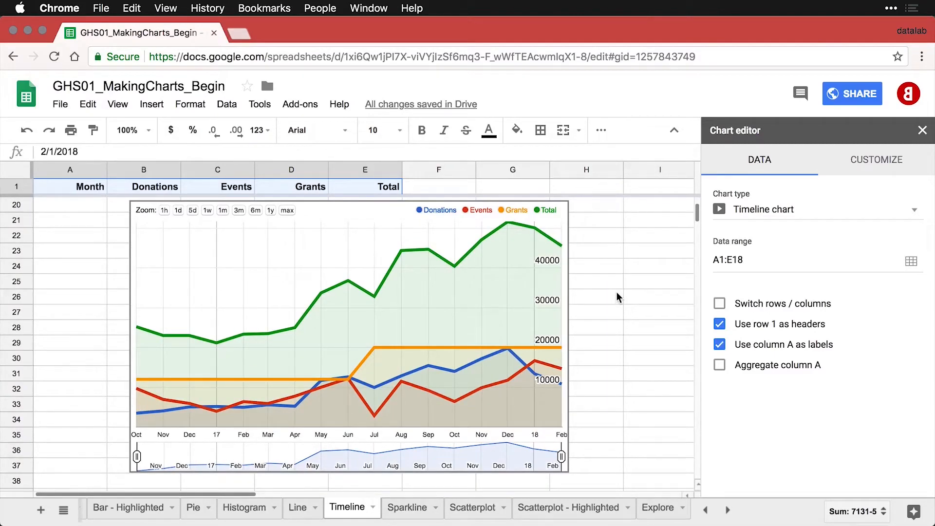
left_click(542, 457)
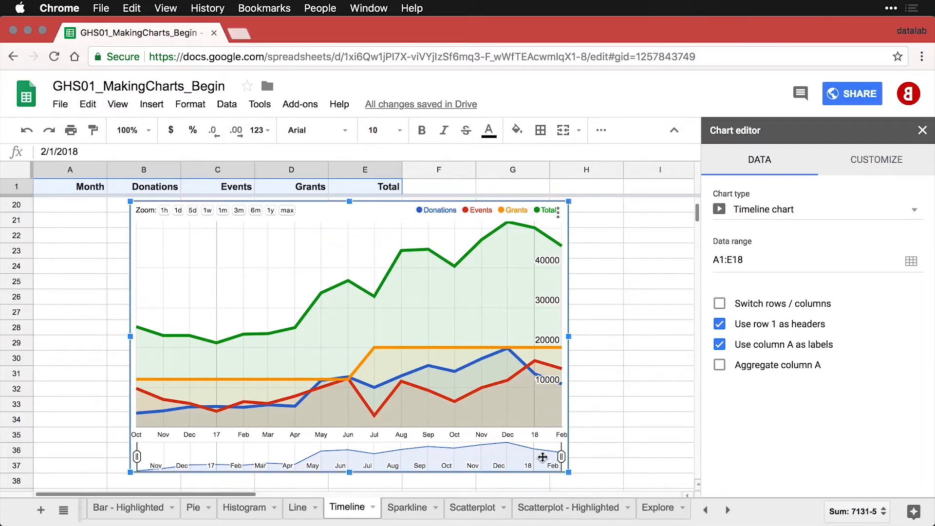
left_click_drag(560, 456, 503, 456)
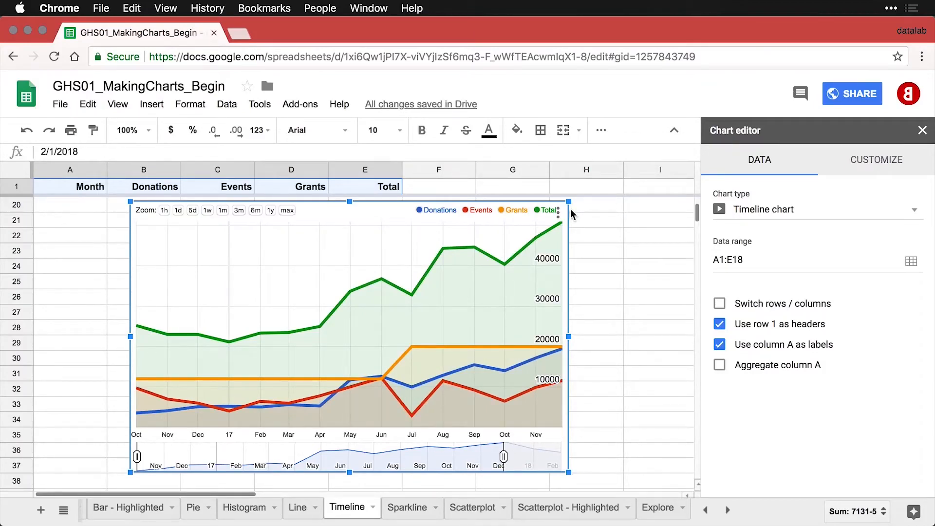
mouse_move(504, 266)
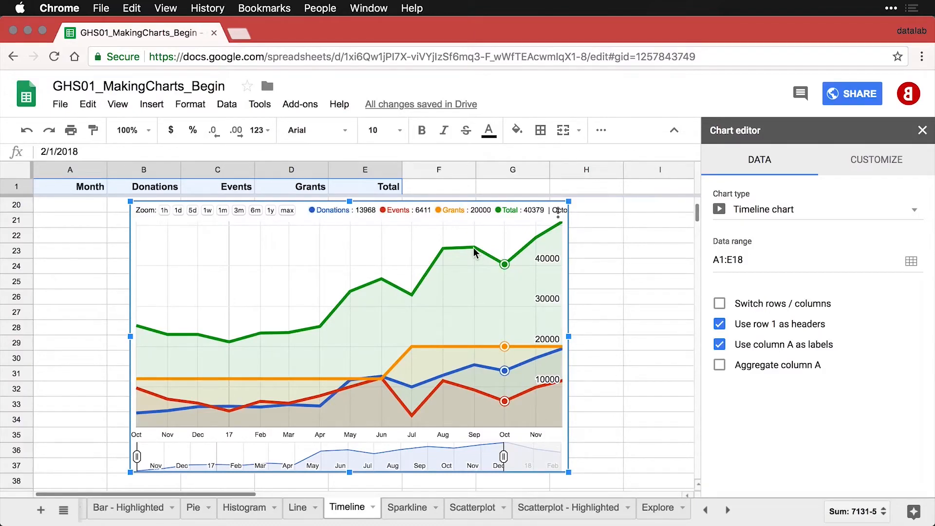
mouse_move(415, 229)
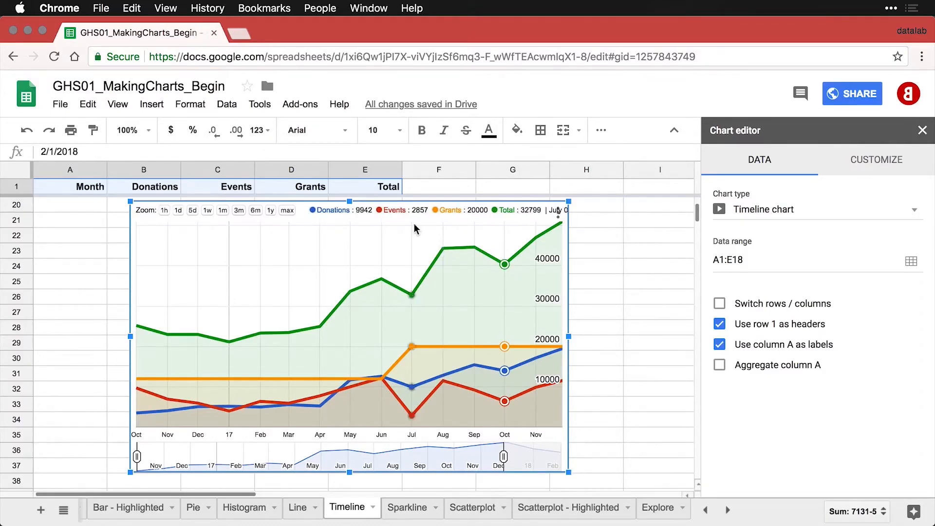
mouse_move(383, 280)
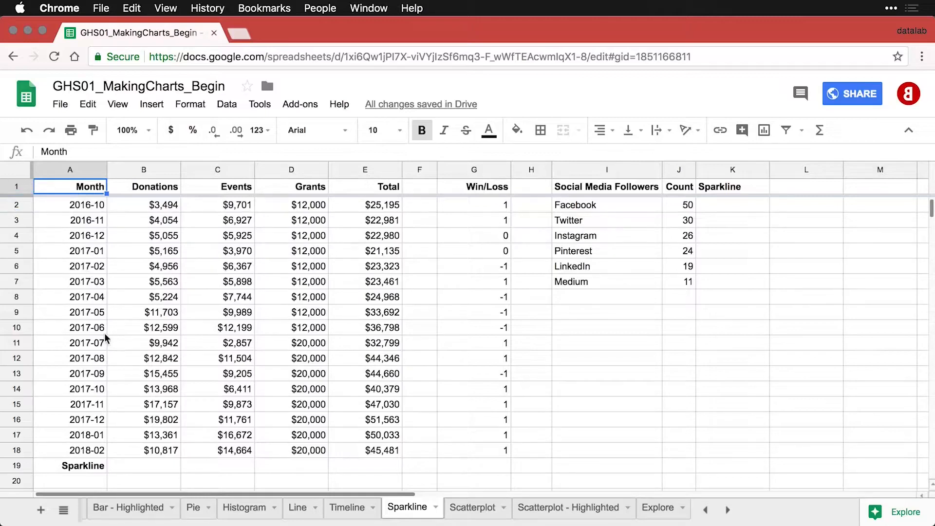
Enter =SPARKLINE(B2:B18) in B19 to chart the monthly Donations values.
left_click(156, 463)
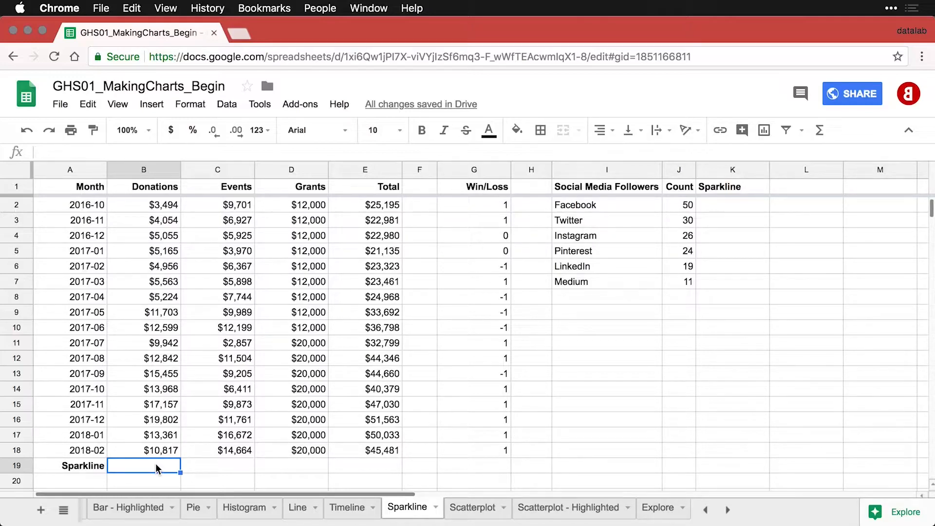
type("=")
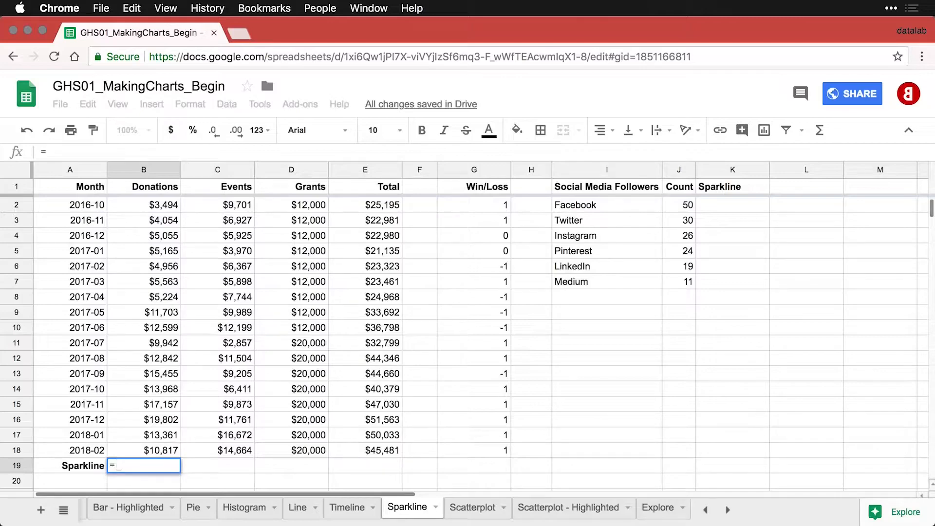
type("spar")
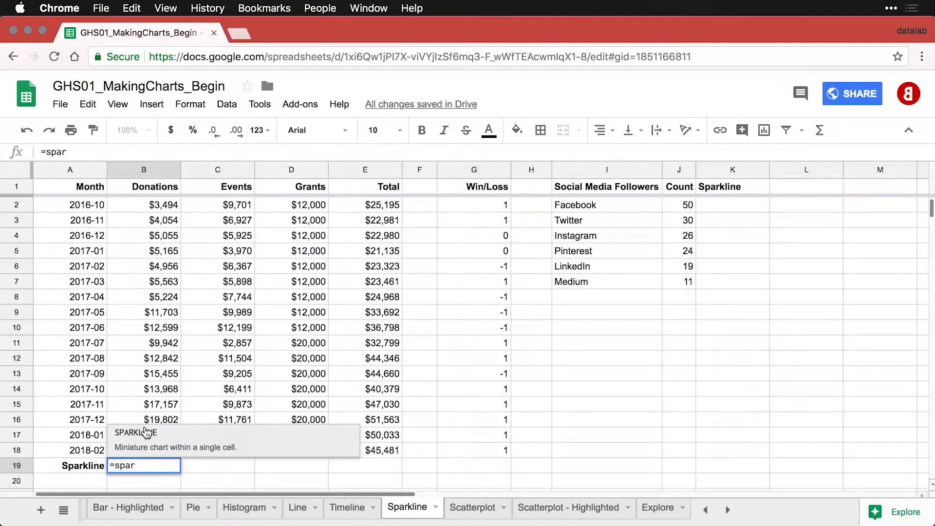
left_click(146, 432)
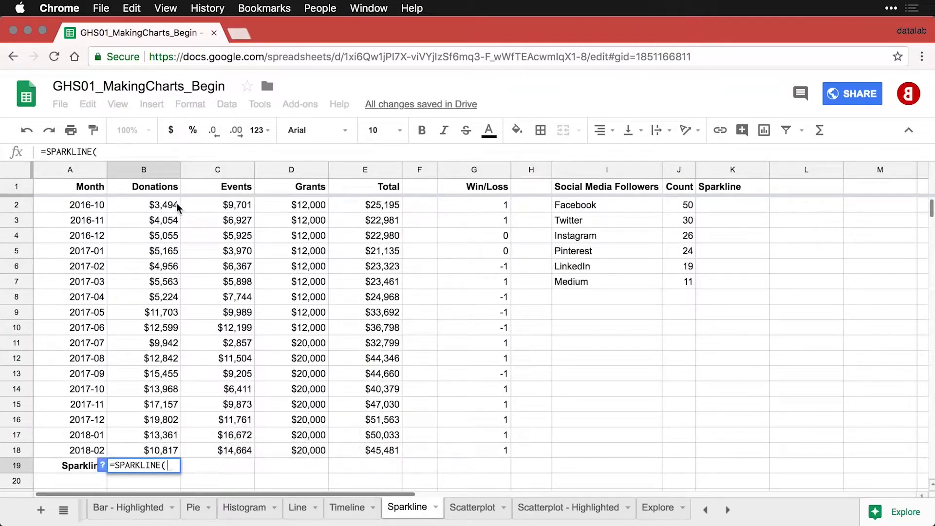
left_click_drag(158, 207, 157, 452)
type(")")
key("Return")
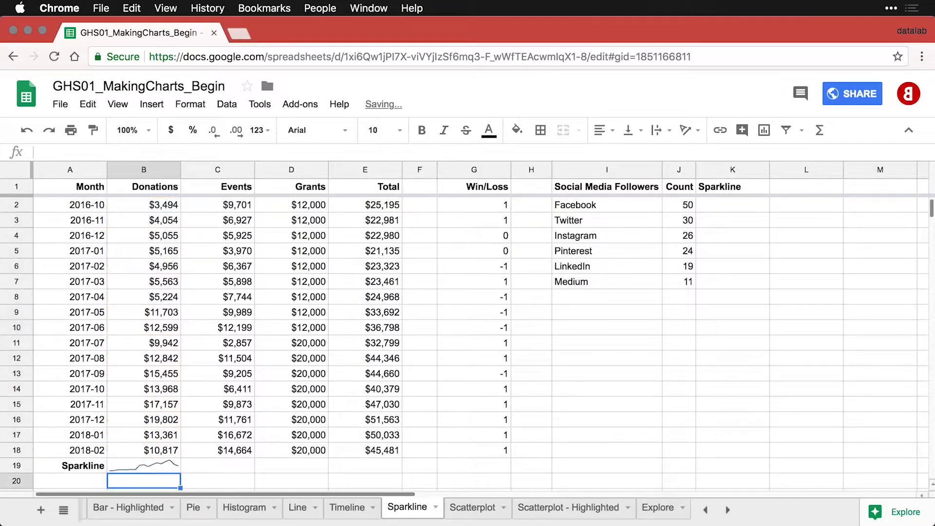
left_click(163, 464)
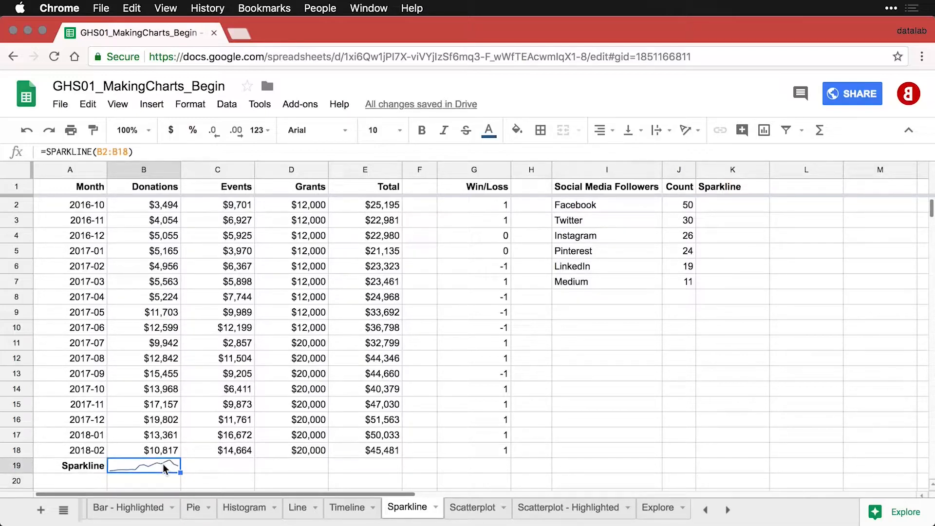
left_click(129, 130)
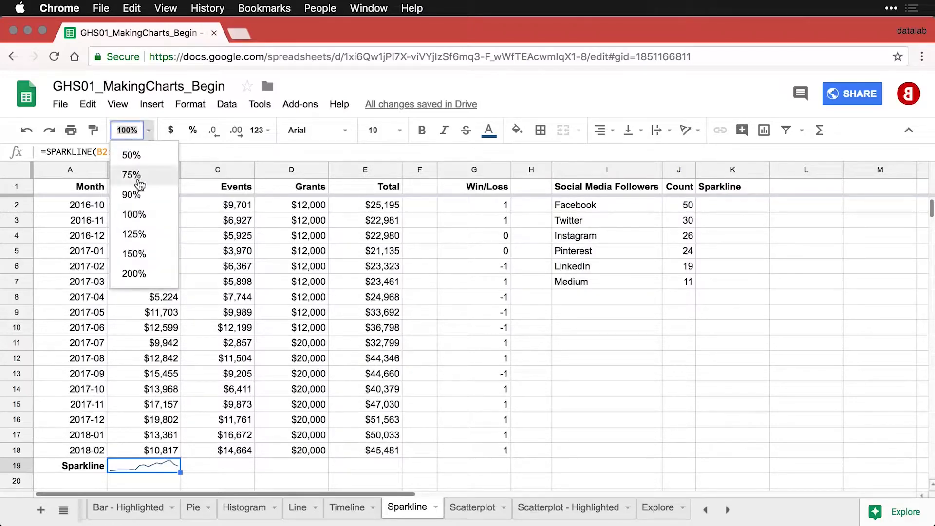
Zoom to 200% and fill the B19 sparkline across C19 to E19.
left_click(134, 273)
scroll(185, 322, "down", 3)
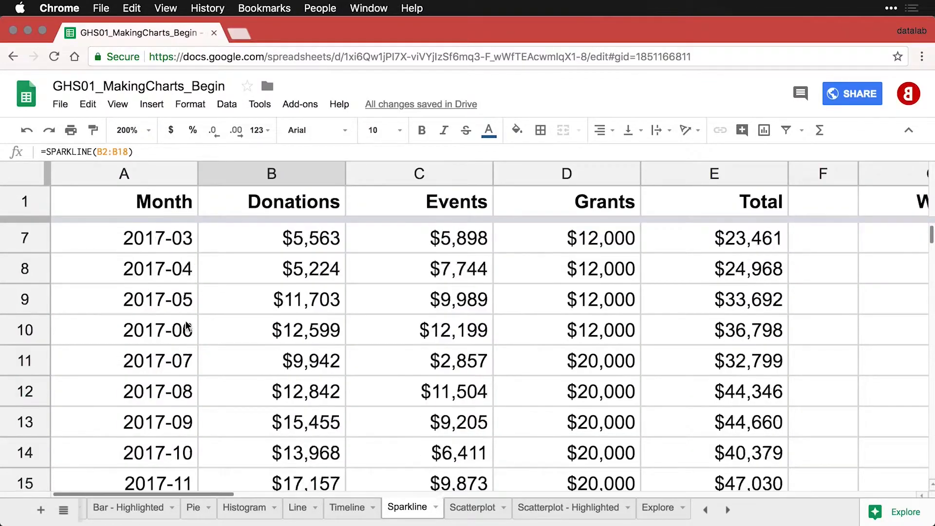
scroll(186, 326, "down", 5)
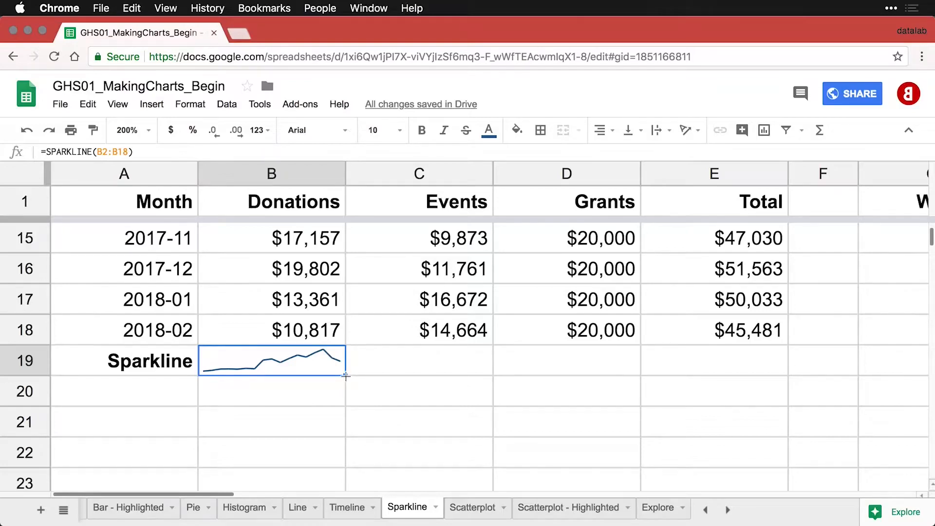
left_click_drag(345, 375, 697, 369)
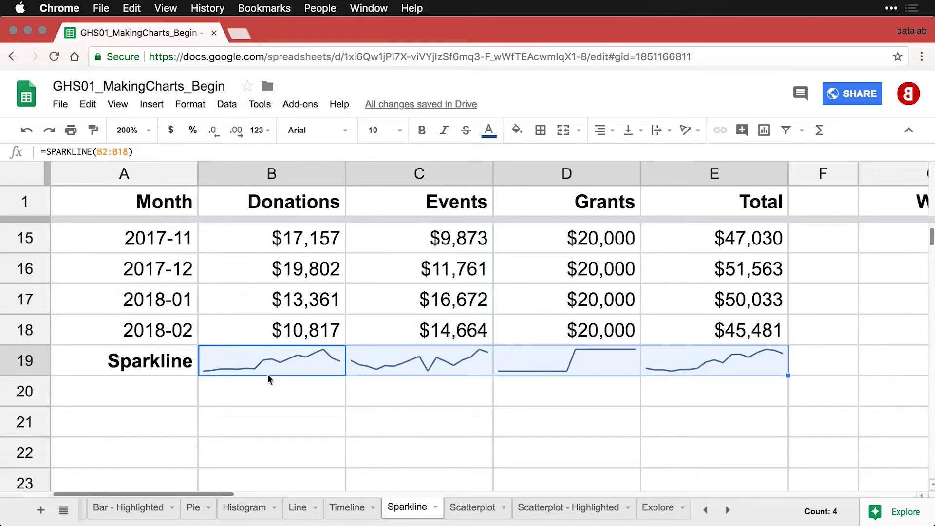
Try making row 19 taller, then undo the row height change.
left_click(100, 363)
left_click(36, 360)
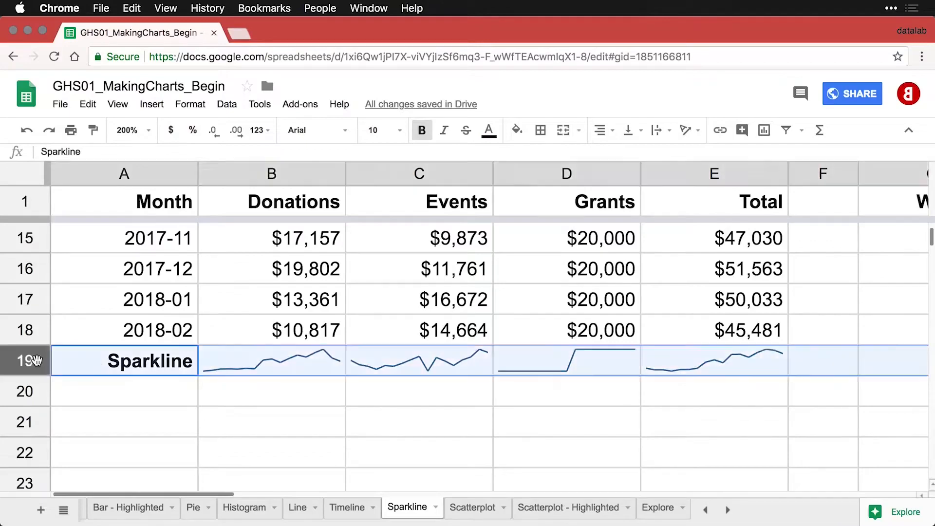
left_click_drag(35, 373, 35, 418)
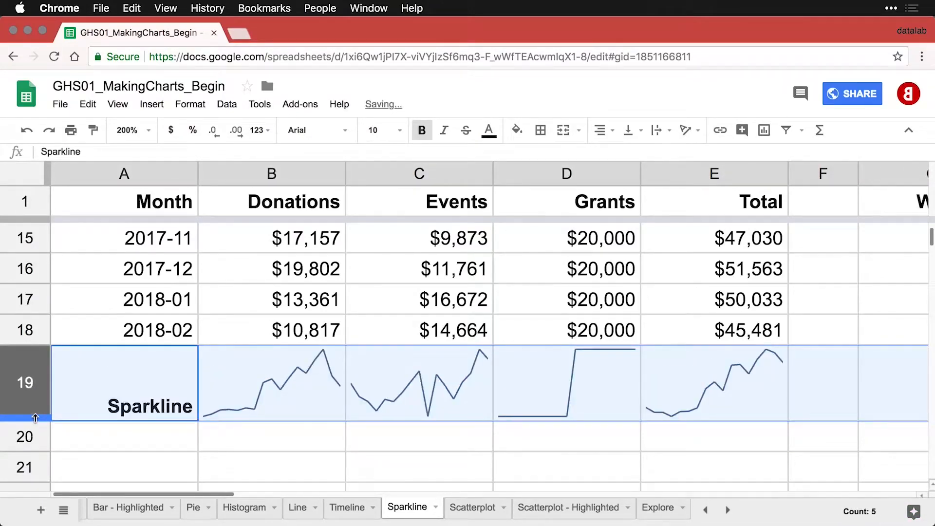
key("super+z")
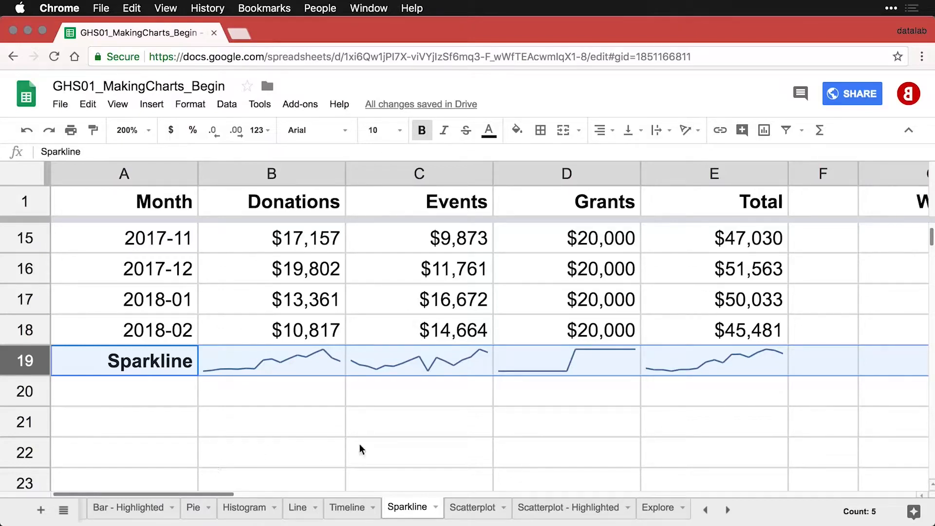
Change D19 to =SPARKLINE(D2:D18, {"ymin", 0}) so Grants plots from a zero baseline.
left_click(600, 364)
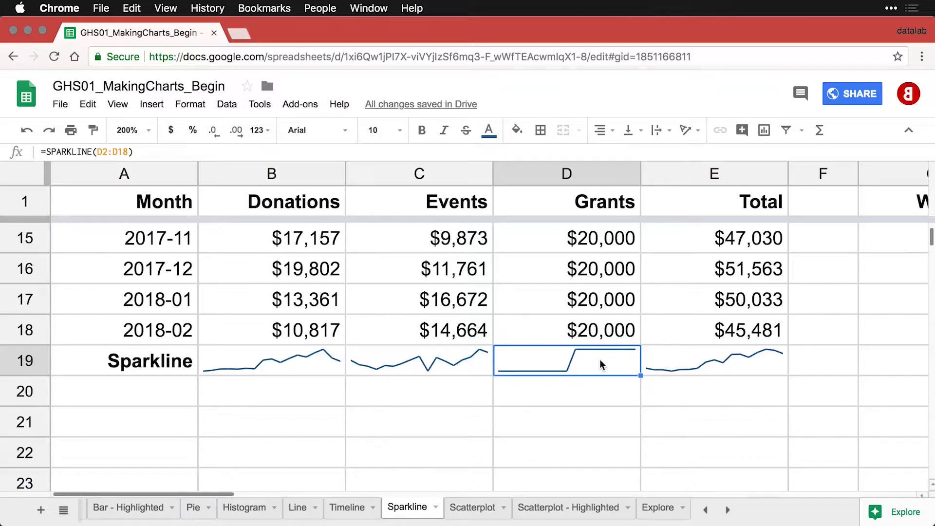
scroll(603, 303, "up", 3)
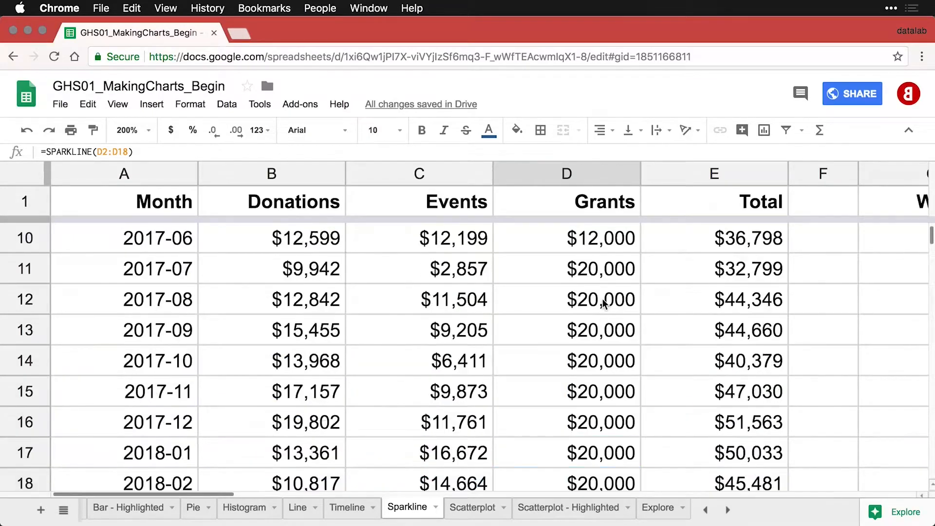
scroll(604, 303, "up", 3)
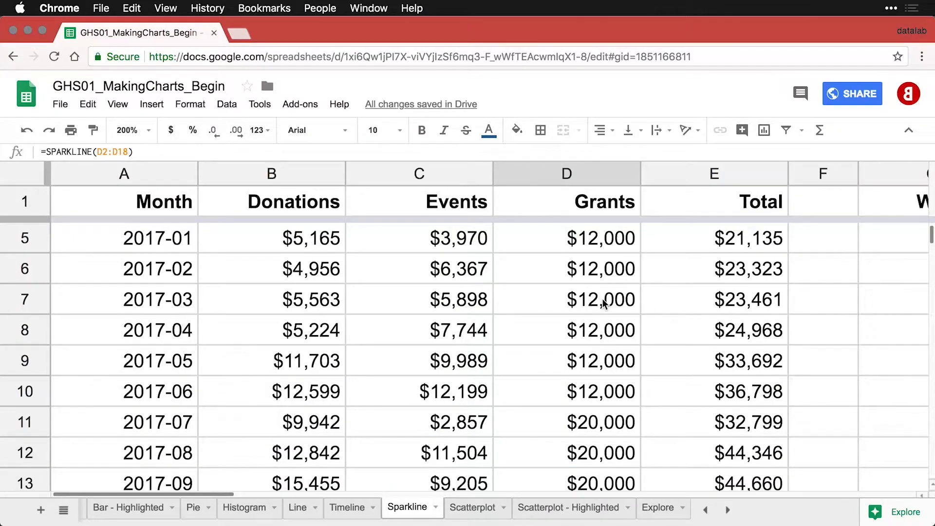
scroll(604, 303, "down", 5)
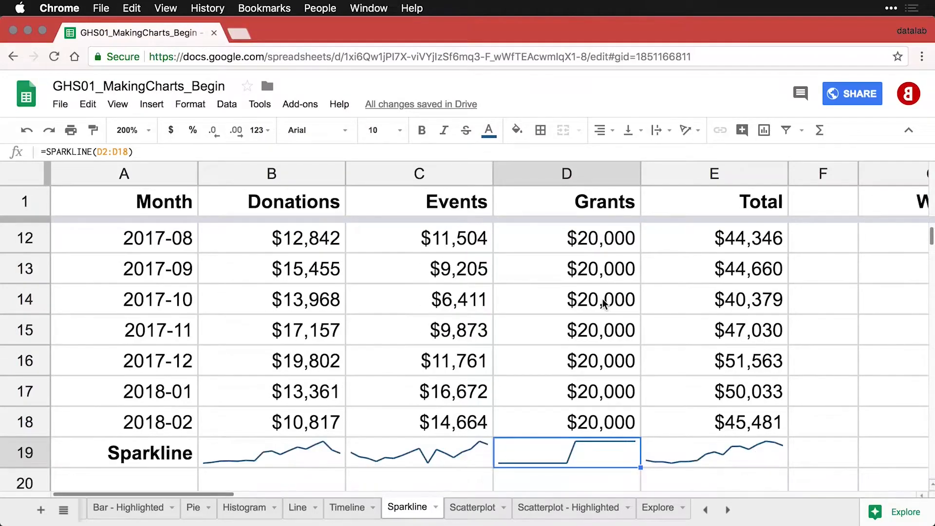
scroll(603, 303, "down", 1)
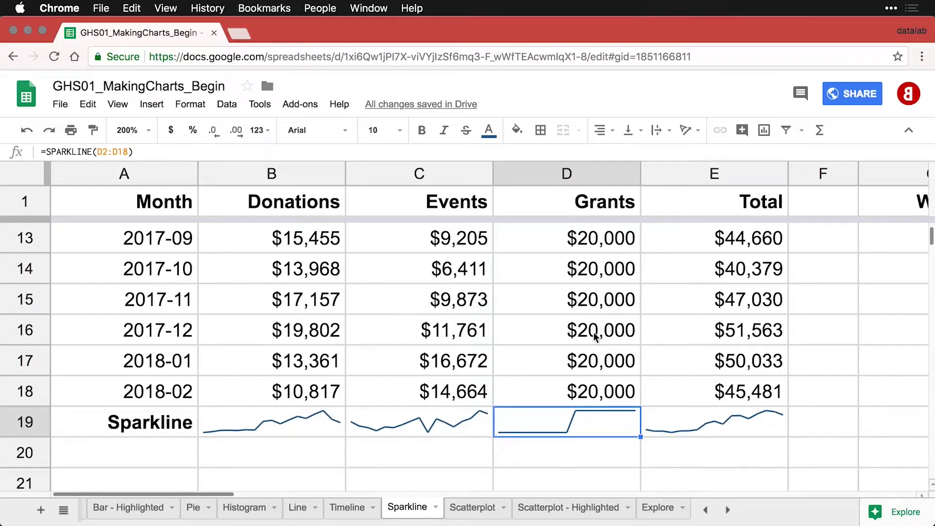
double_click(588, 425)
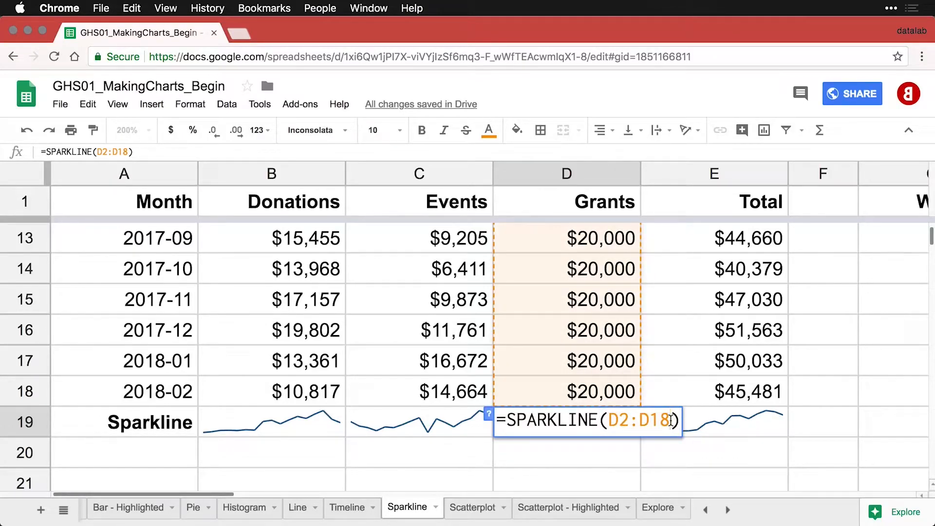
left_click(670, 419)
type(", {\"ymin\", 0}")
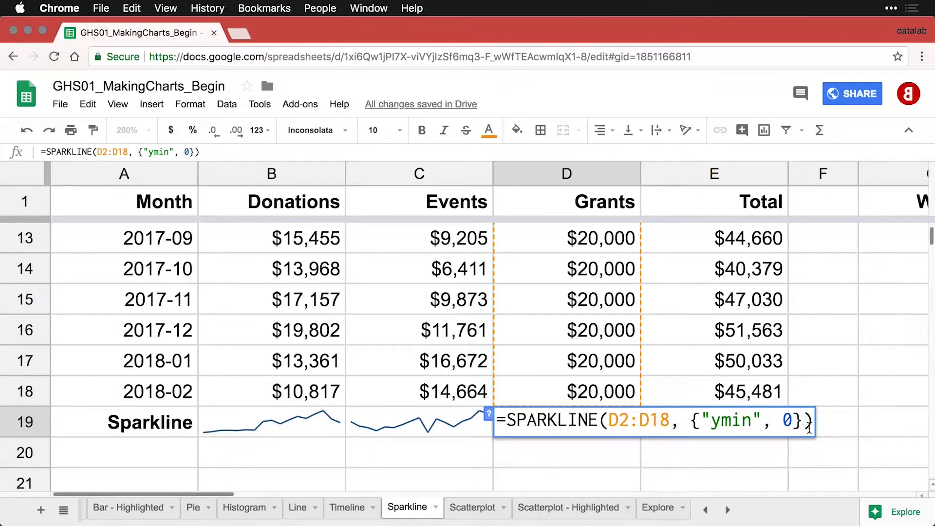
key("Return")
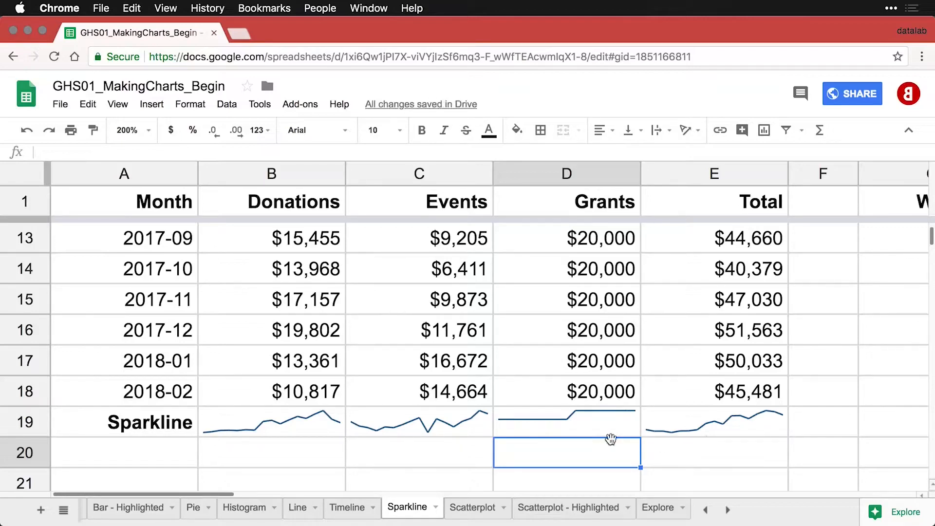
left_click(553, 427)
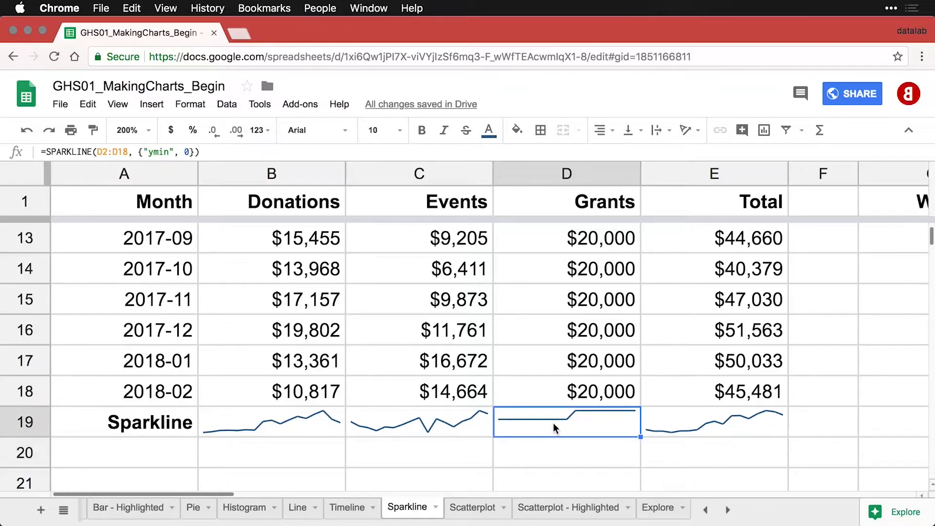
Add {"color", "#CC0000"; "linewidth", 2} to the E19 Total sparkline formula.
key("Right")
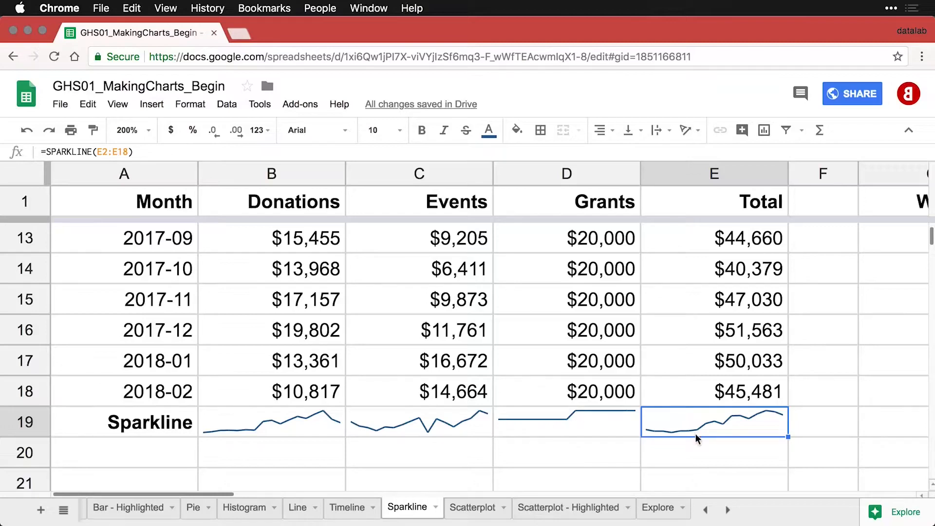
double_click(730, 431)
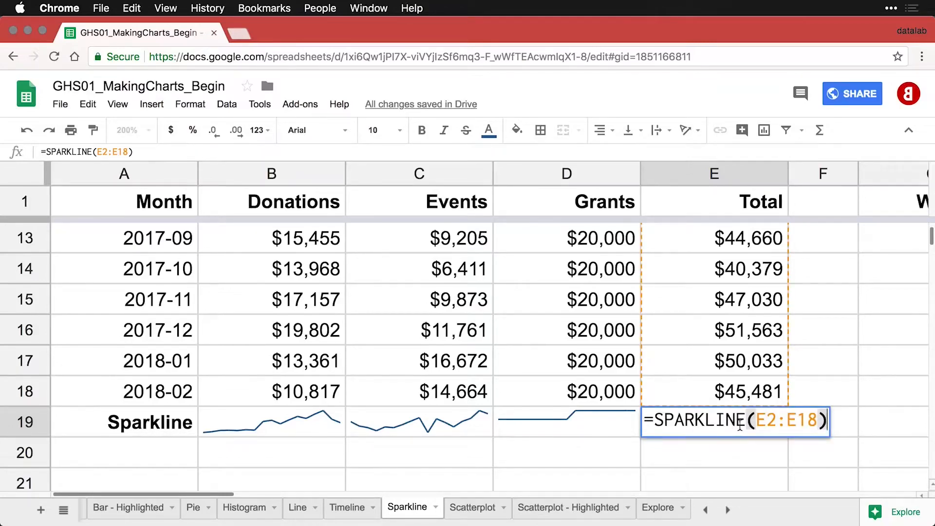
left_click(820, 419)
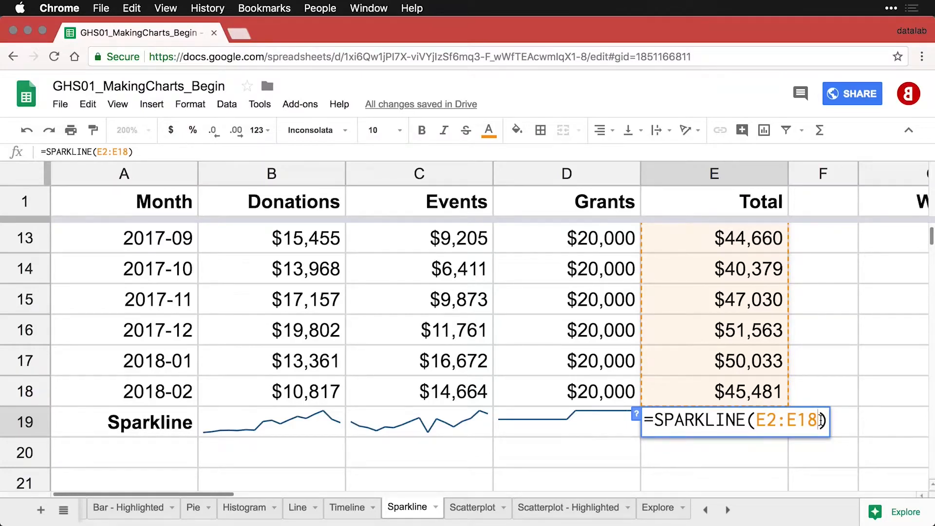
type(", {\"color\", \"#CC0000\"; \"linewidth\", 2}")
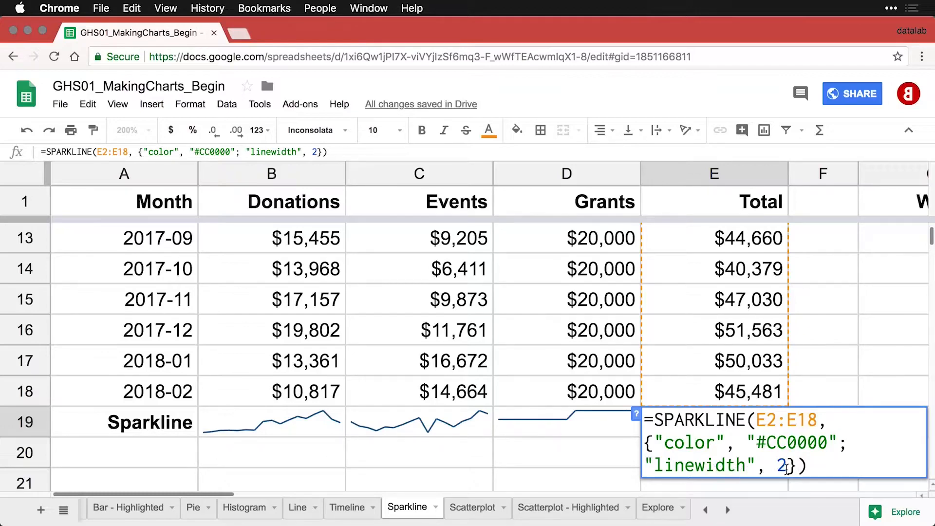
key("Return")
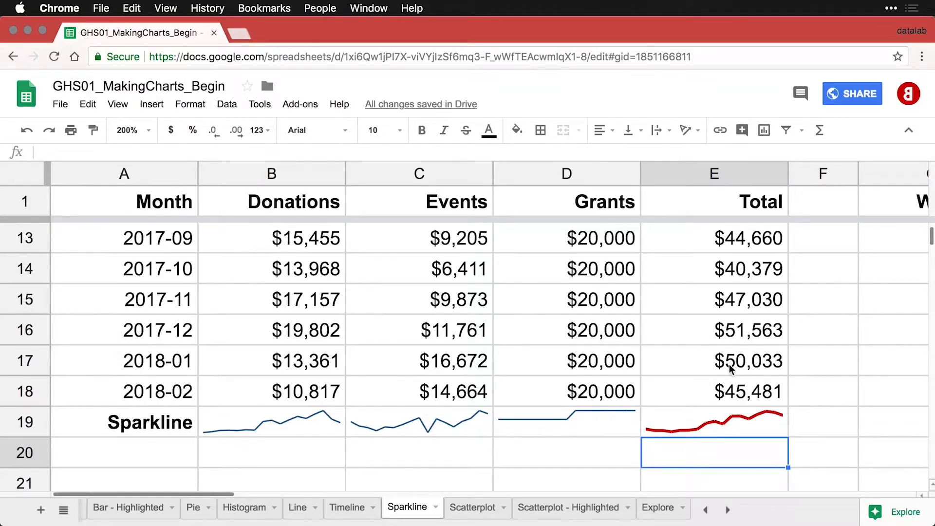
Zoom to 100% and check the Win/Loss values in G2 and G4.
left_click(149, 132)
left_click(146, 215)
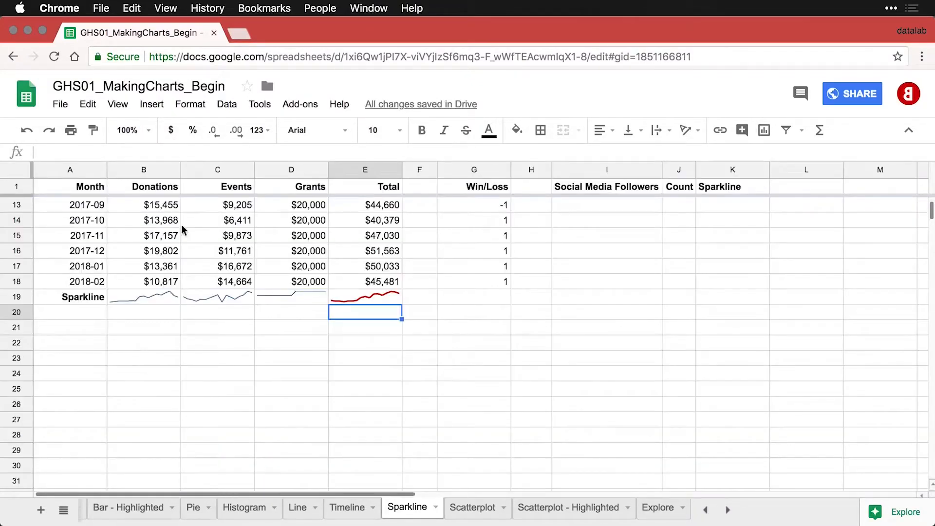
scroll(674, 317, "up", 5)
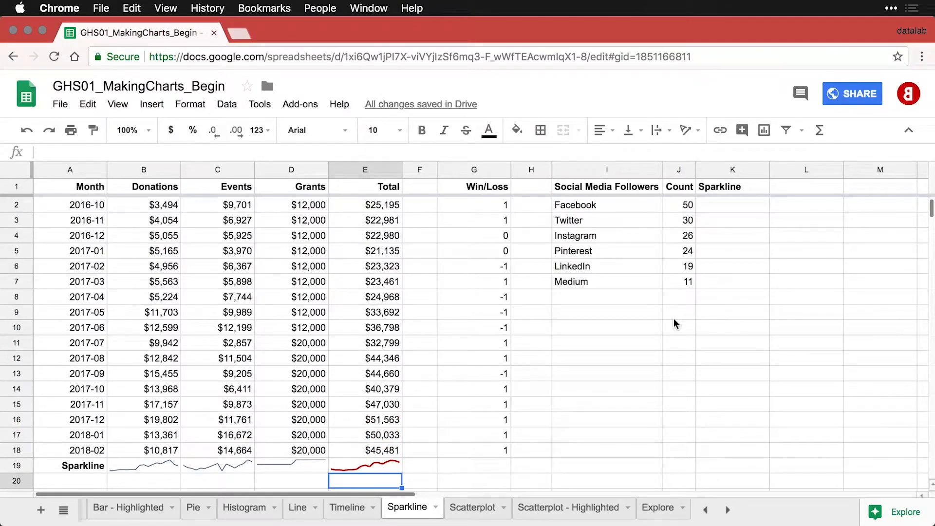
left_click(486, 207)
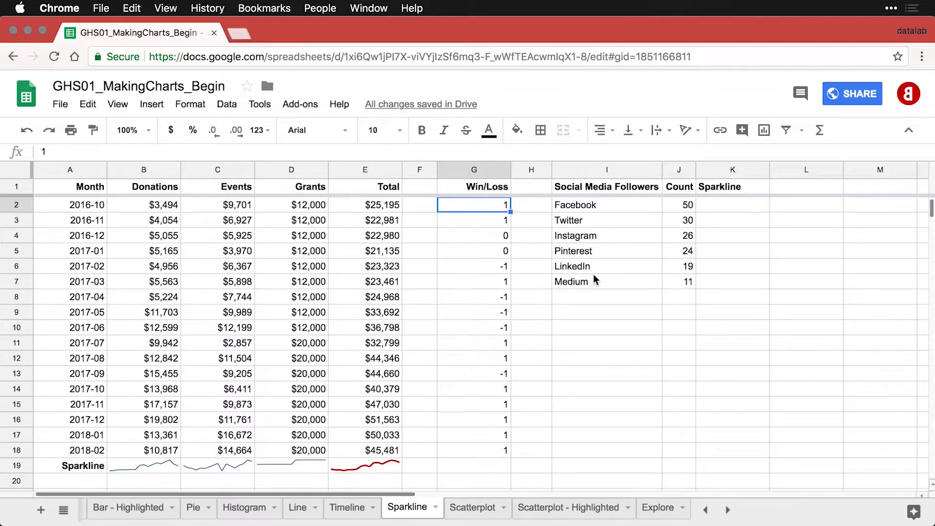
left_click(489, 235)
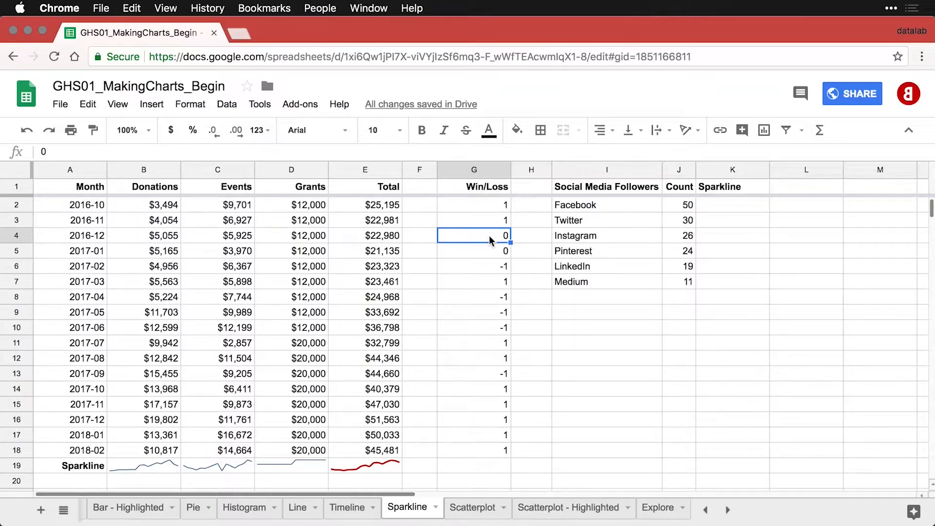
Enter =SPARKLINE(G2:G18) in G19.
left_click(486, 469)
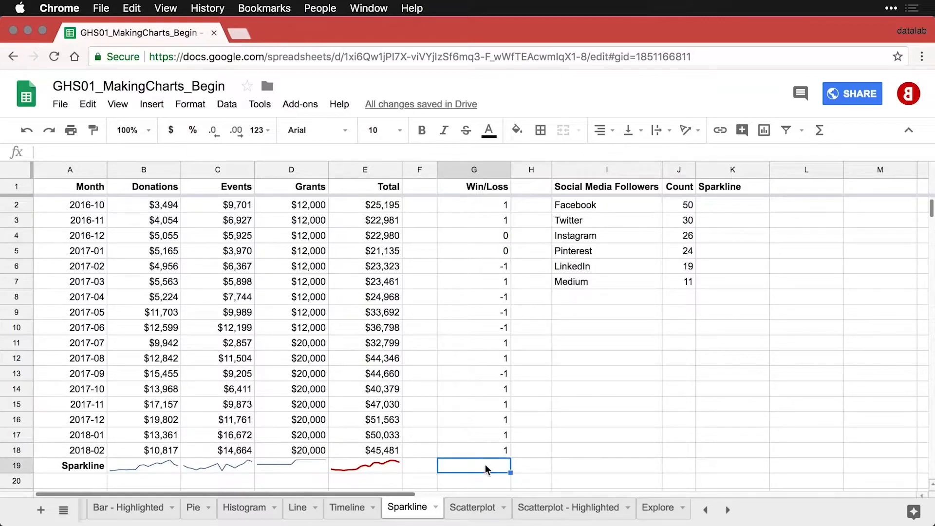
type("=spar")
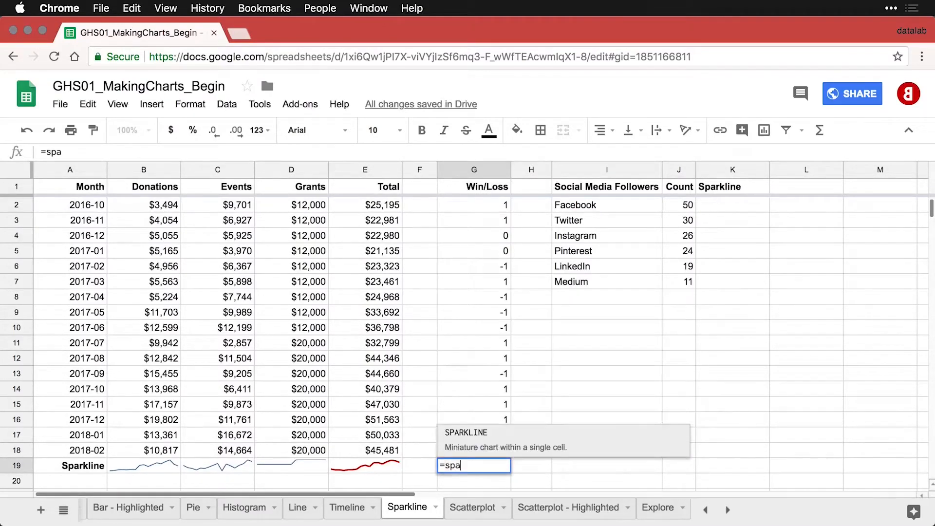
left_click(470, 431)
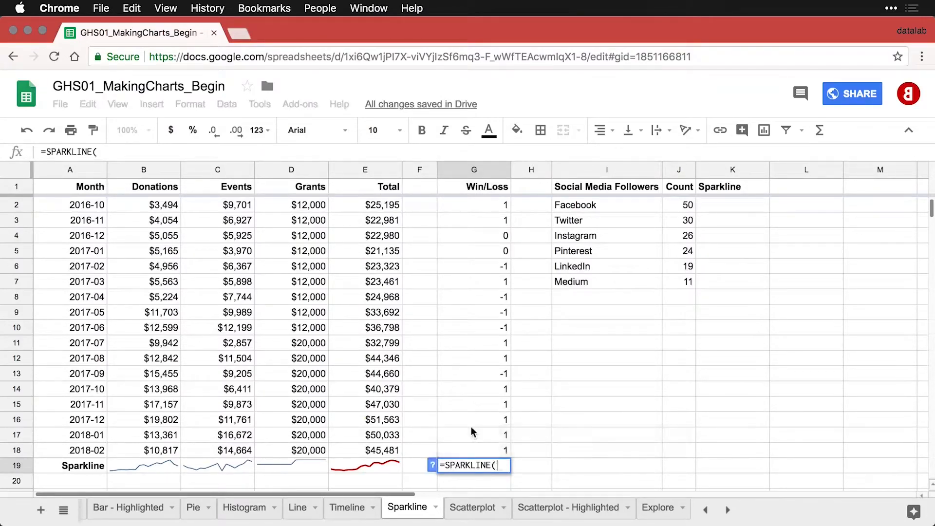
left_click_drag(483, 207, 472, 445)
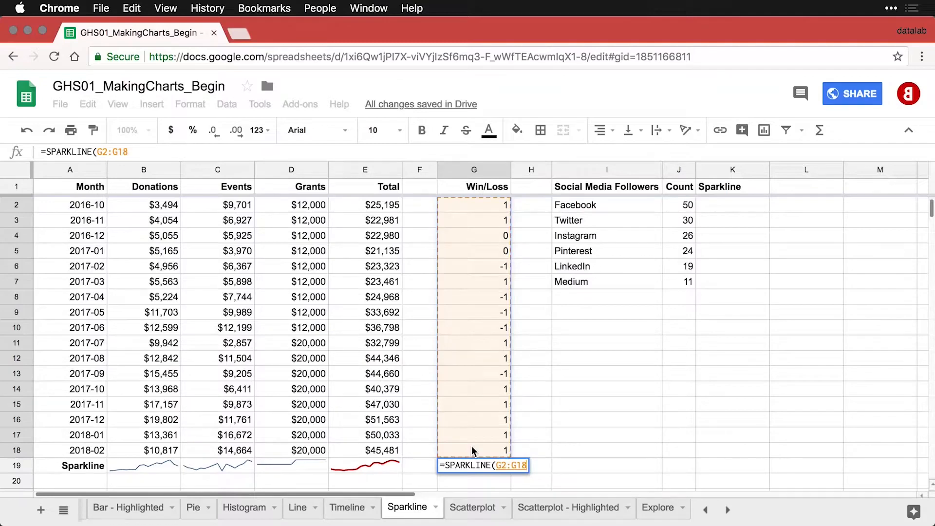
type(")")
key("Return")
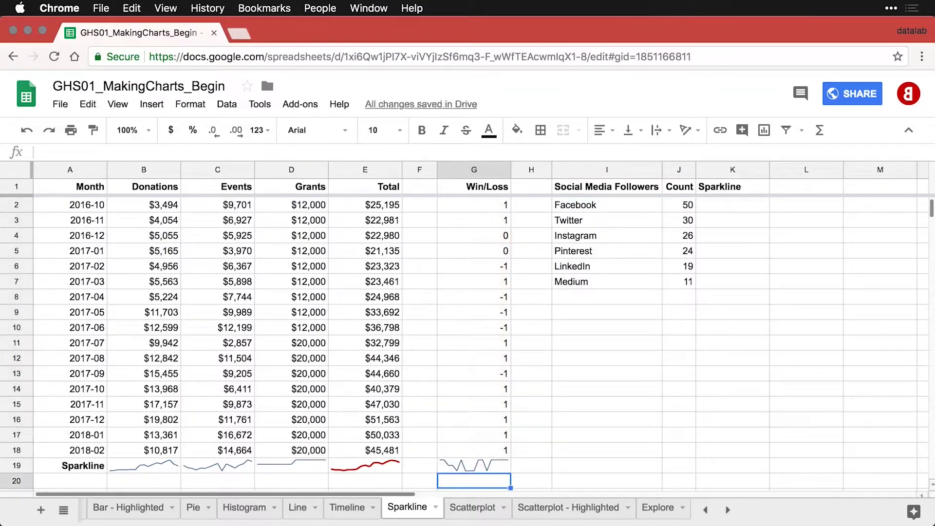
Add the {"charttype","winloss"} option to the G19 sparkline formula.
double_click(476, 466)
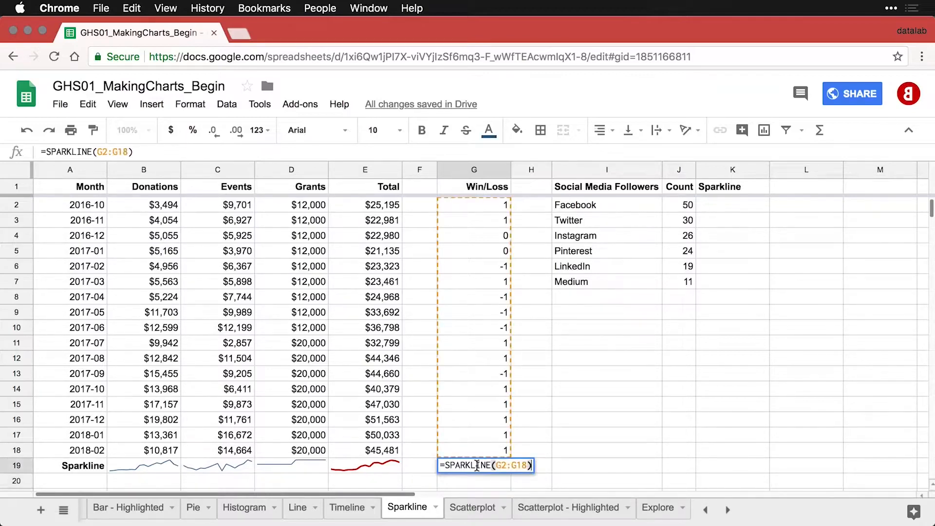
left_click(527, 466)
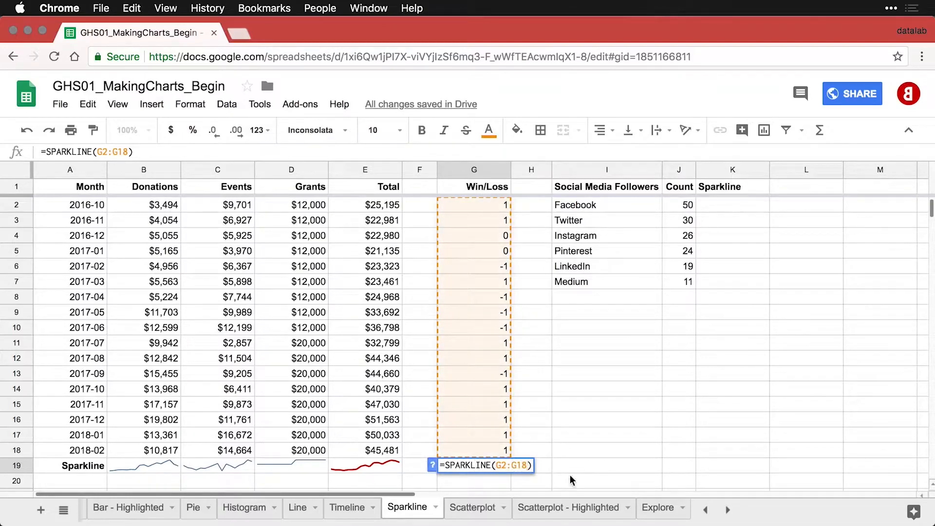
type(", {\"charttype\",\"winloss\"}")
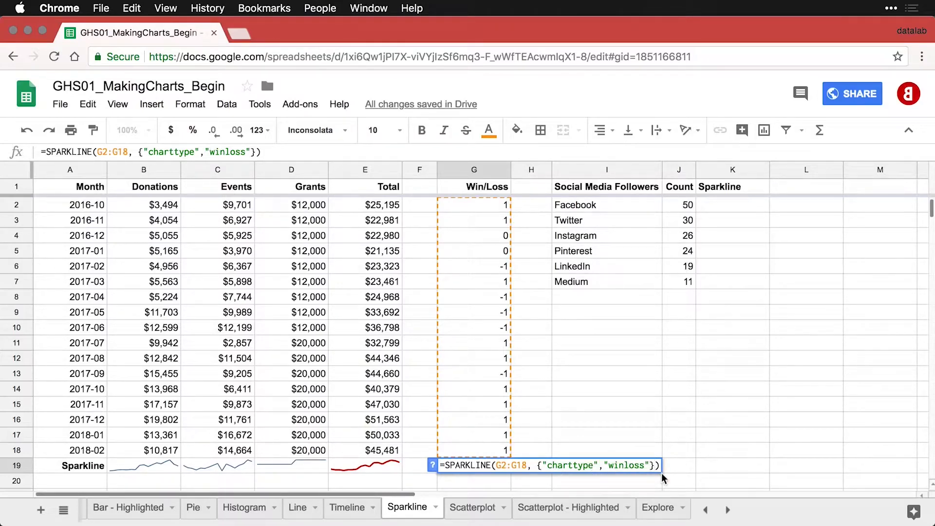
key("Return")
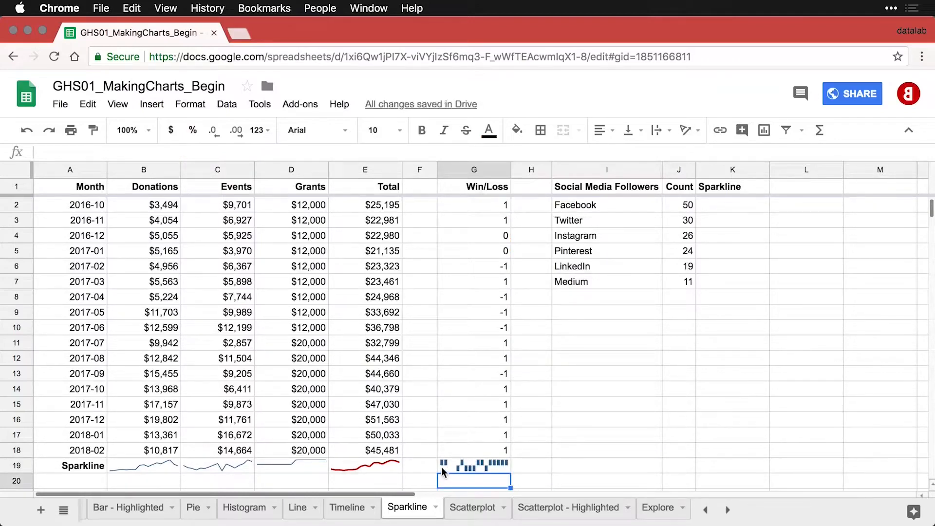
Zoom back to 200% and select the win/loss sparkline in G19.
left_click(148, 130)
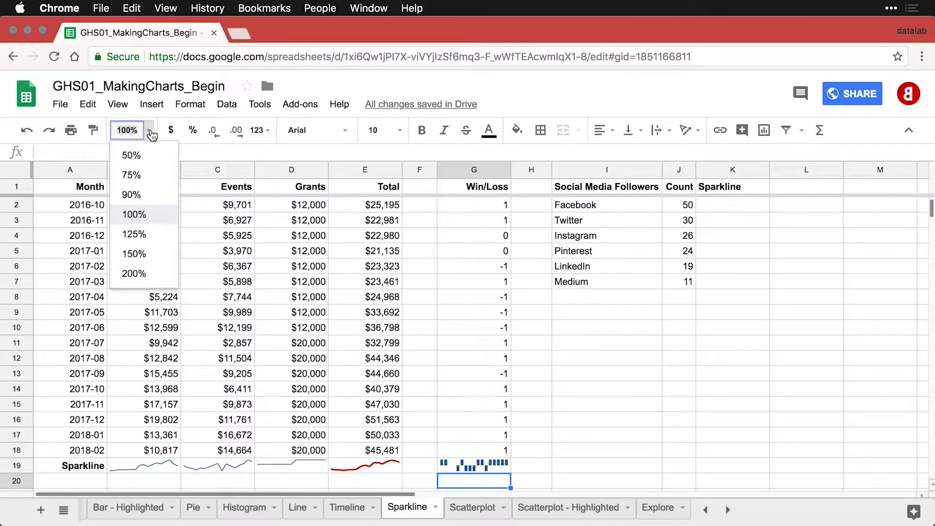
left_click(135, 273)
scroll(377, 324, "down", 2)
scroll(376, 326, "right", 2)
scroll(376, 325, "right", 3)
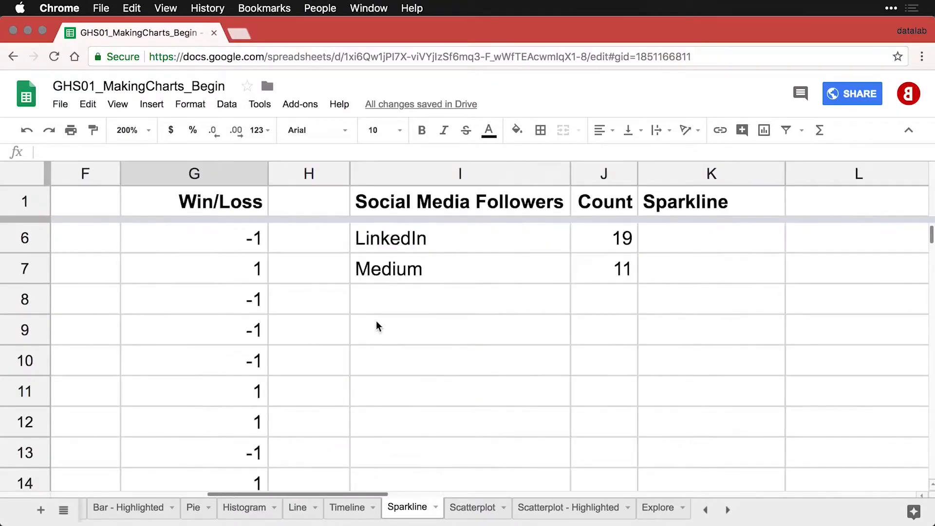
scroll(377, 325, "down", 3)
scroll(376, 325, "down", 3)
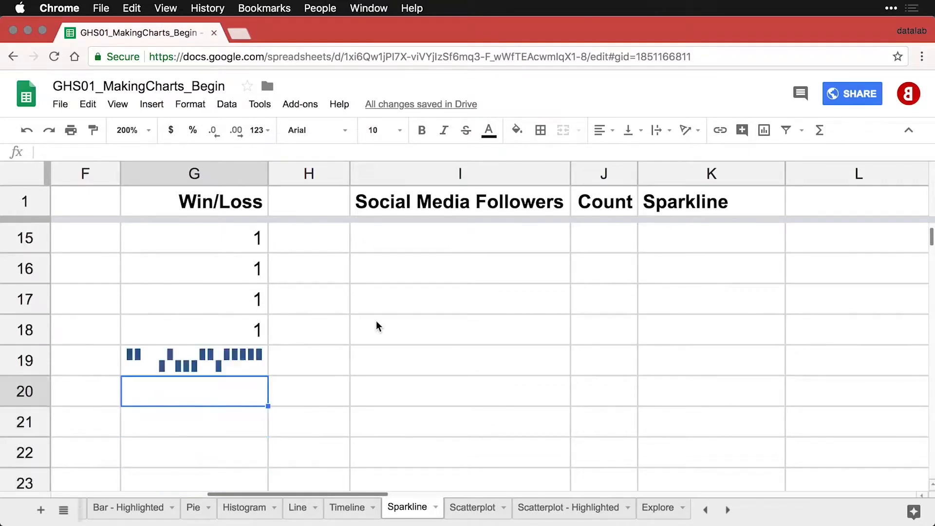
left_click(265, 331)
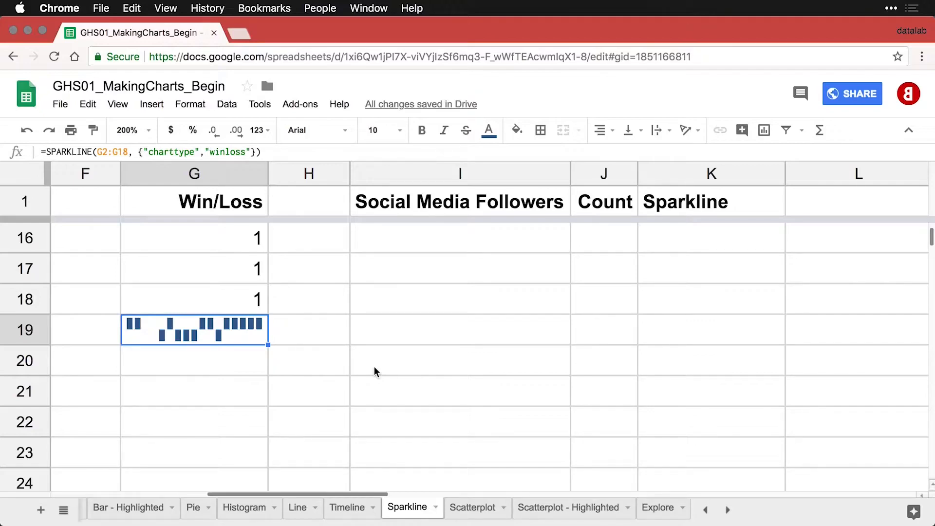
Zoom to 150%, scroll up to the Social Media Followers table, and select K2.
scroll(373, 370, "up", 4)
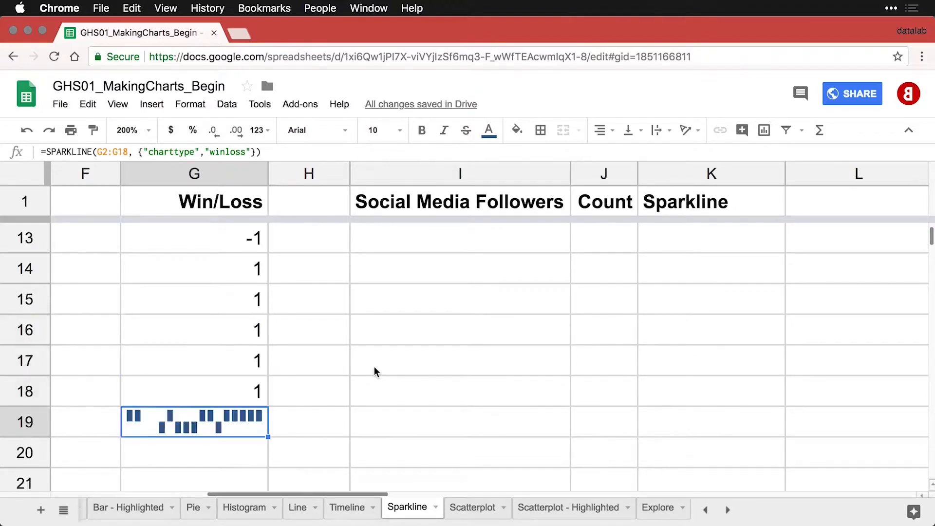
left_click(148, 130)
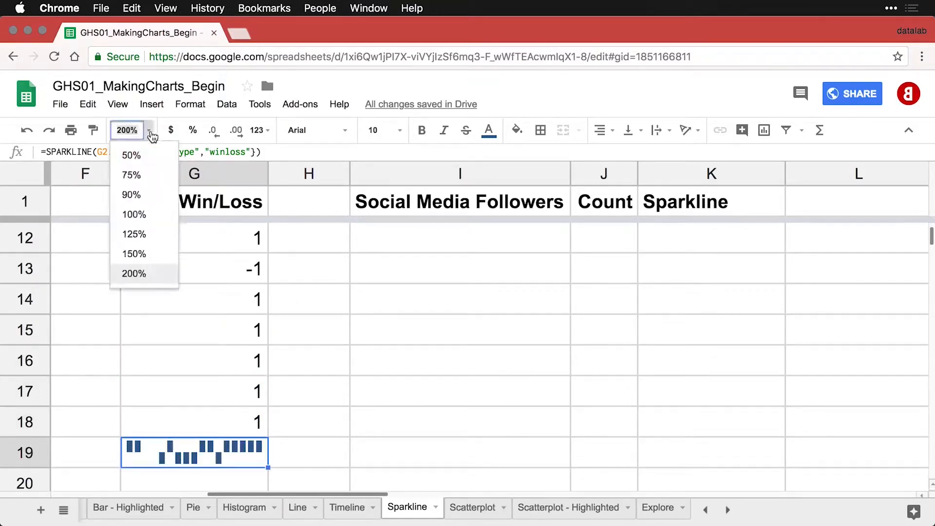
left_click(147, 256)
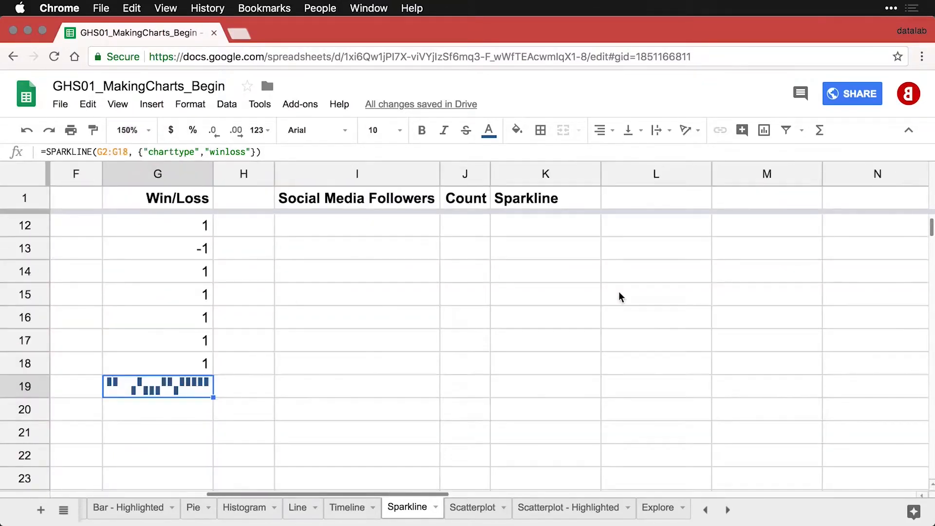
scroll(619, 293, "up", 3)
scroll(620, 295, "up", 3)
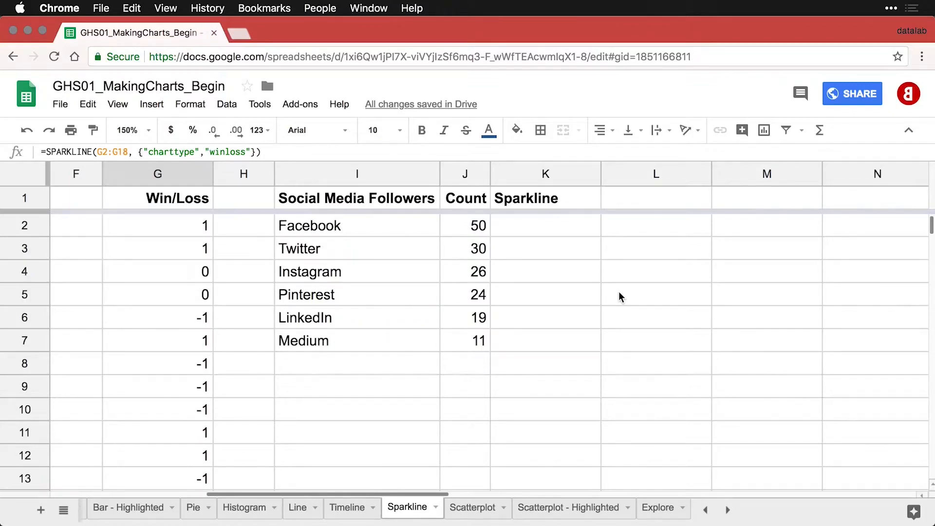
left_click(549, 225)
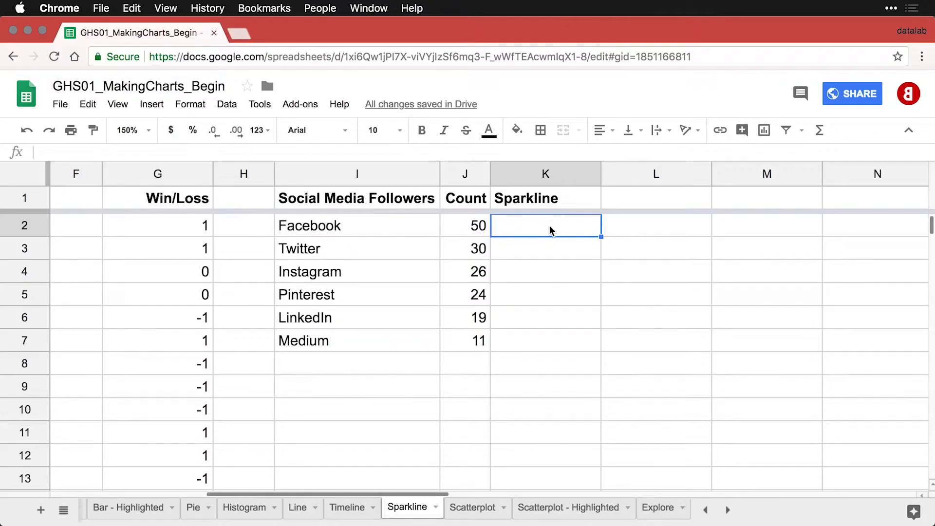
Enter =SPARKLINE(J2) in K2, then fix its #N/A error with {"charttype", "bar"}.
type("=spa")
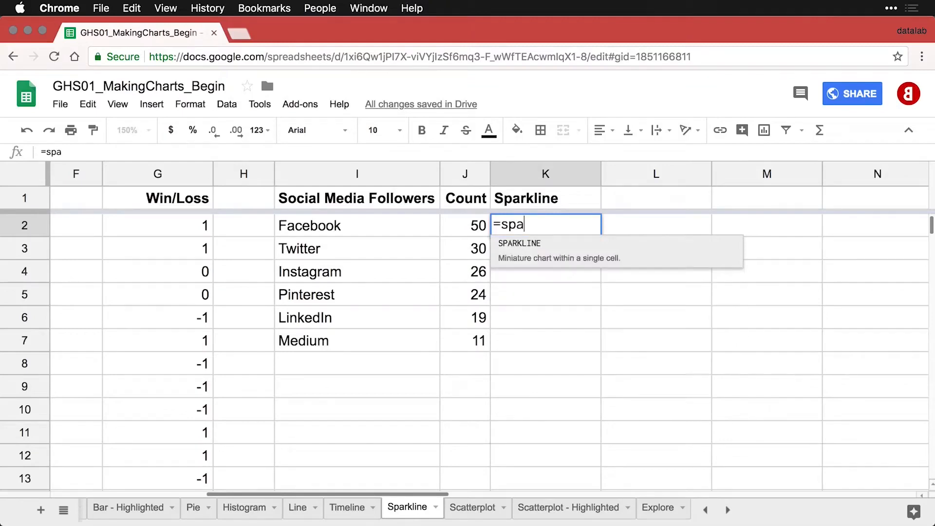
left_click(551, 247)
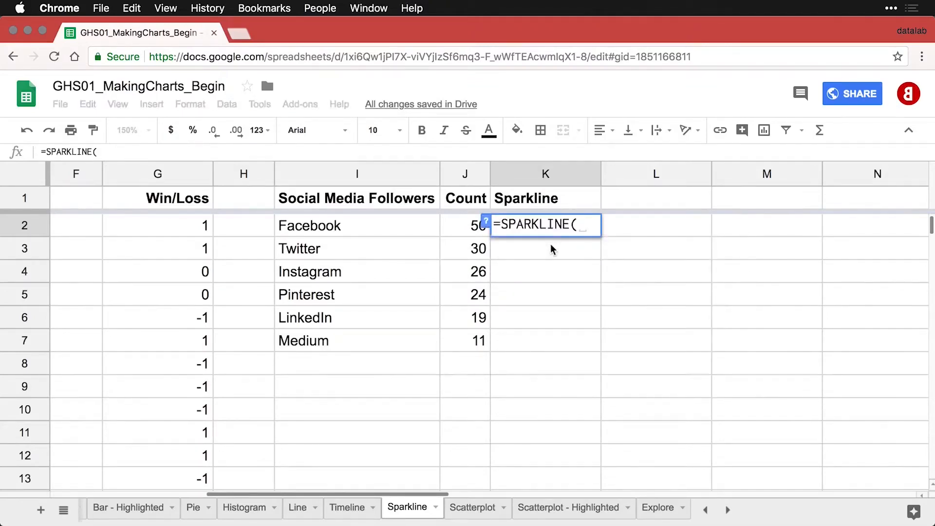
left_click(471, 231)
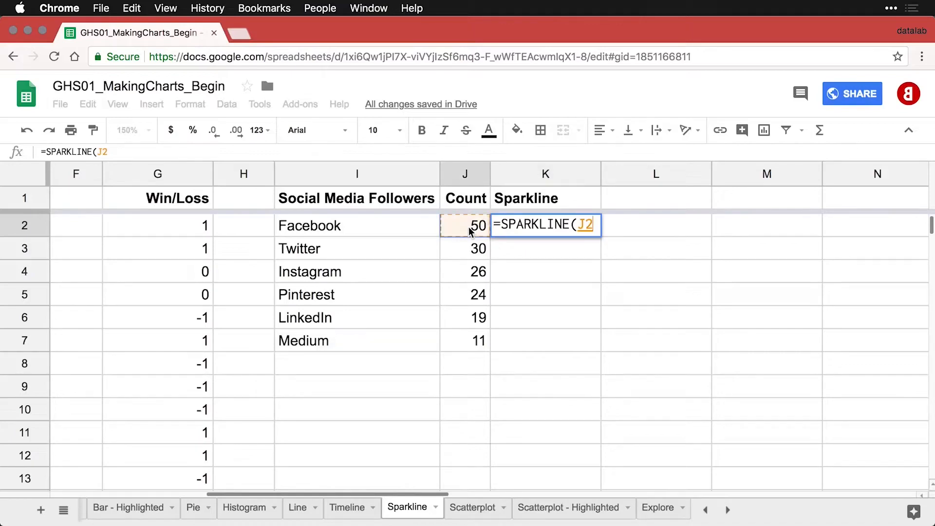
type(")")
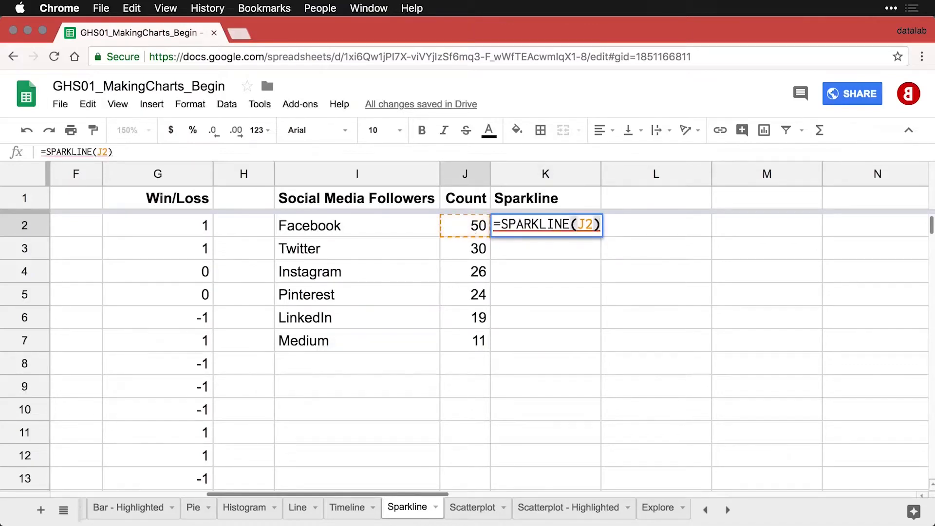
key("Return")
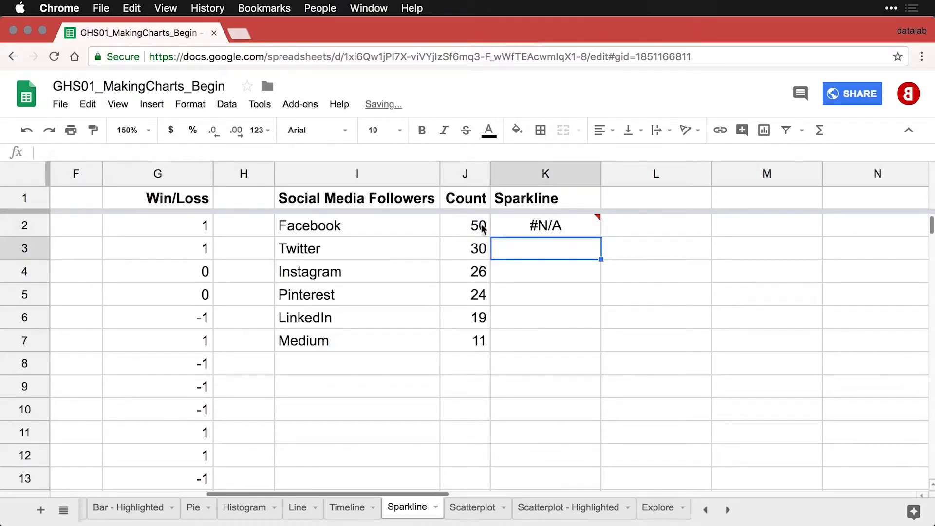
left_click(540, 226)
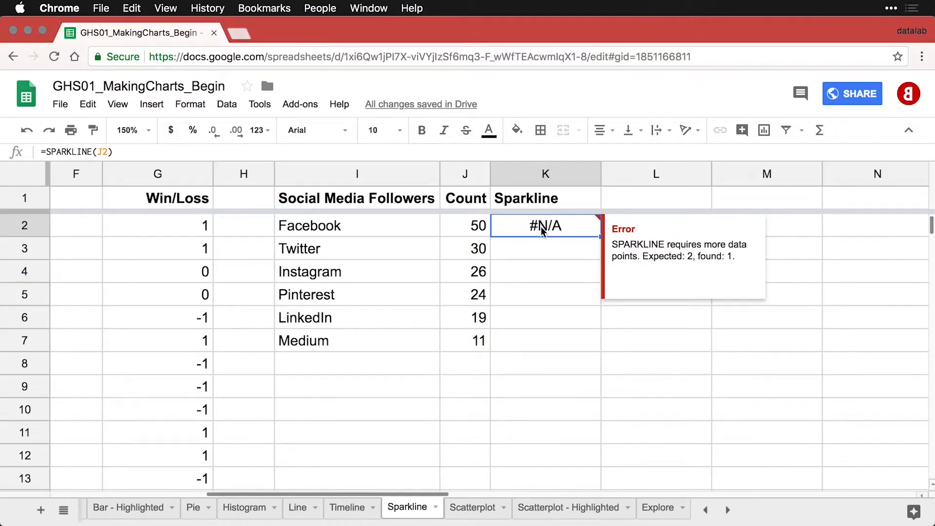
double_click(540, 227)
left_click(597, 225)
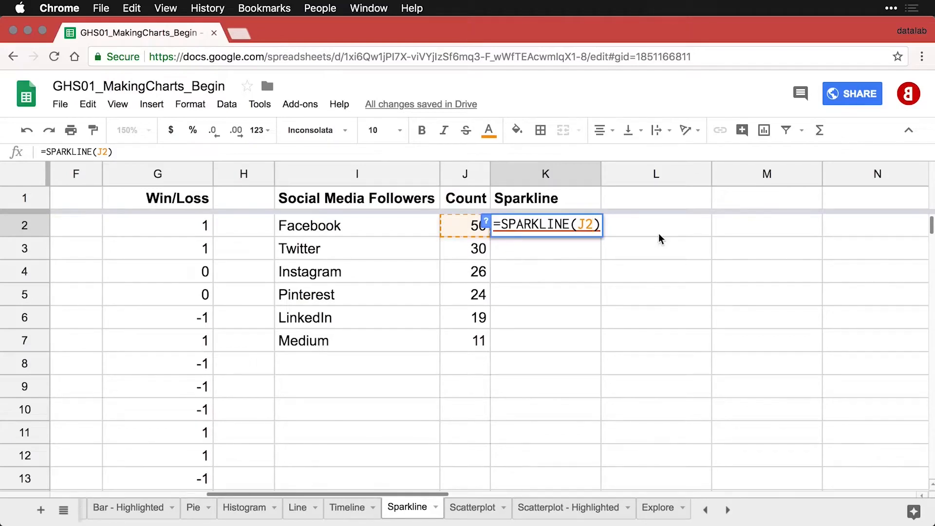
type(", {\"charttype\", \"bar\"}")
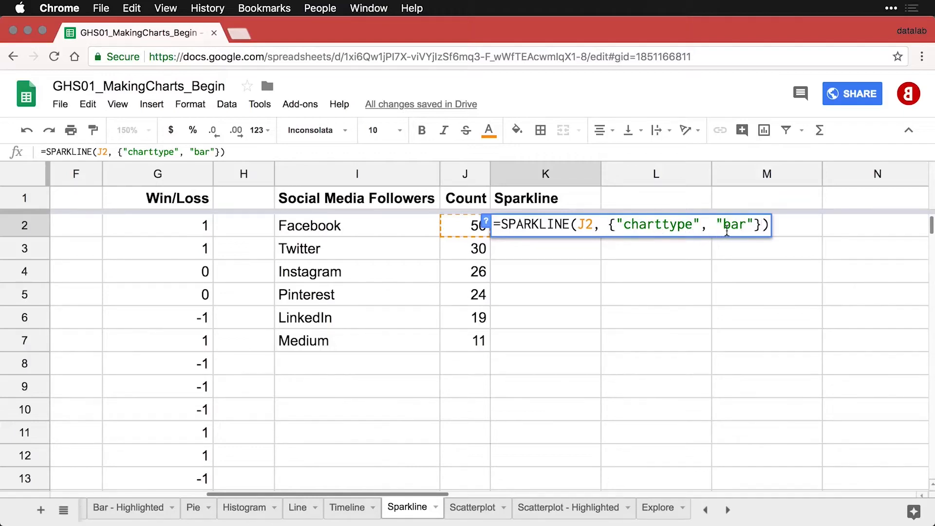
key("Return")
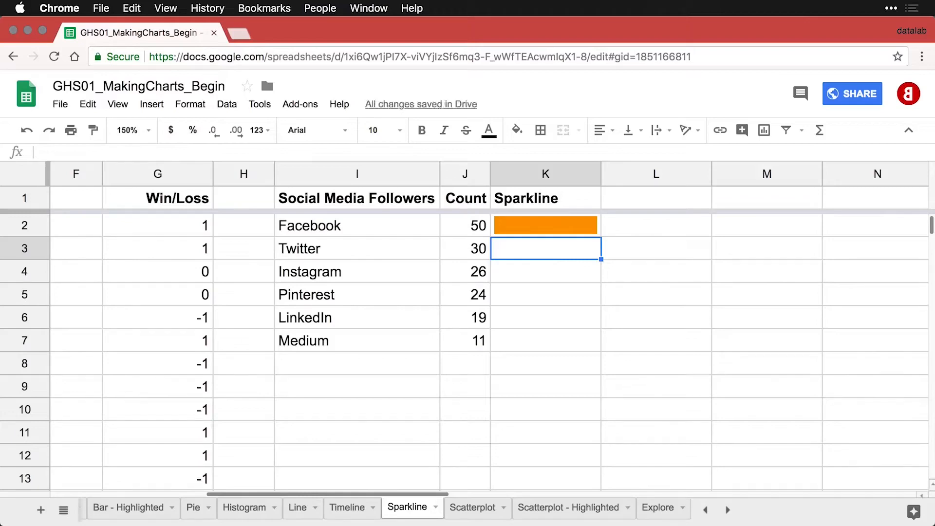
Fill the K2 bar sparkline down to K7 and check the copies in K3 and K2.
left_click(577, 224)
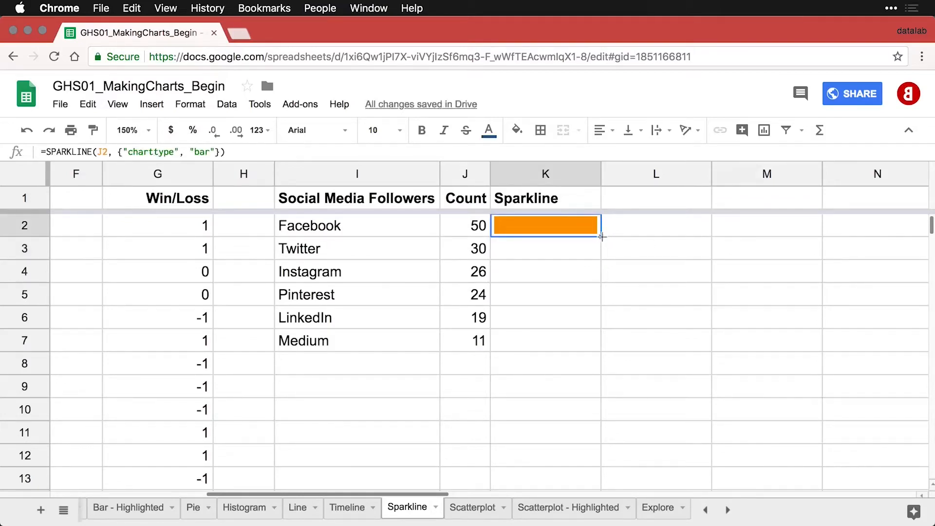
left_click_drag(601, 236, 586, 346)
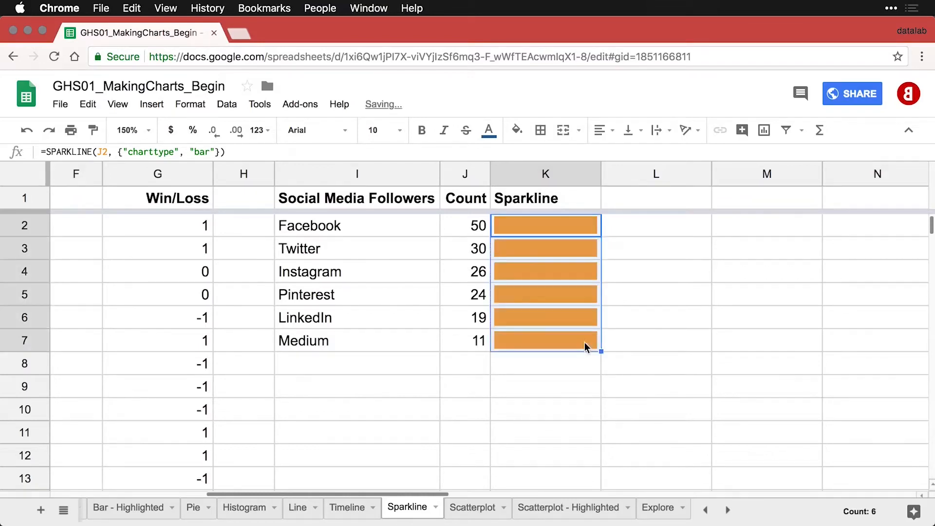
left_click(574, 250)
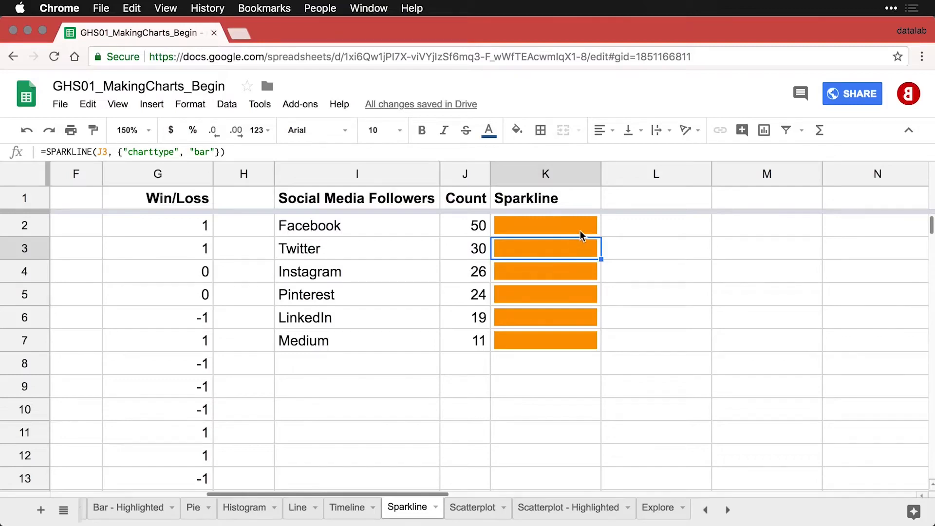
left_click(580, 231)
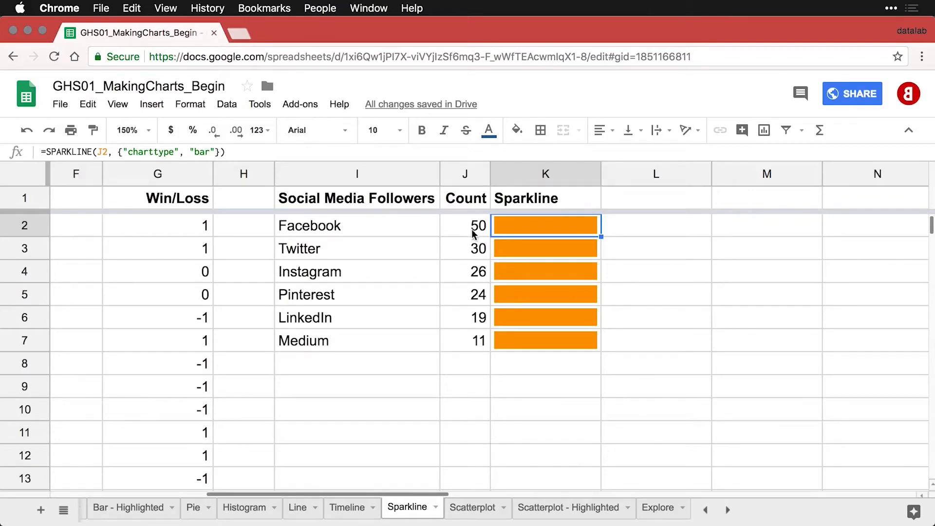
Add "max", MAX(J$2:J$7) to the K2 formula and fill it down to K7.
double_click(554, 234)
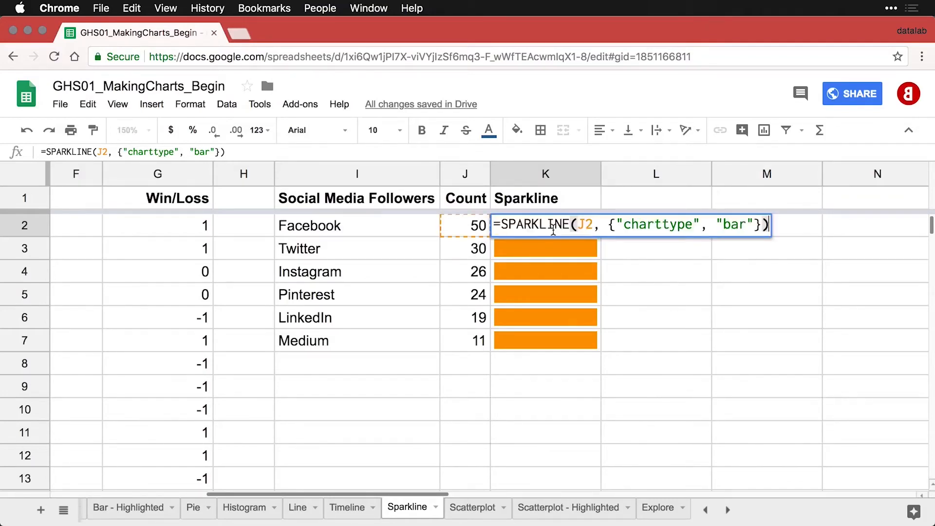
left_click(753, 226)
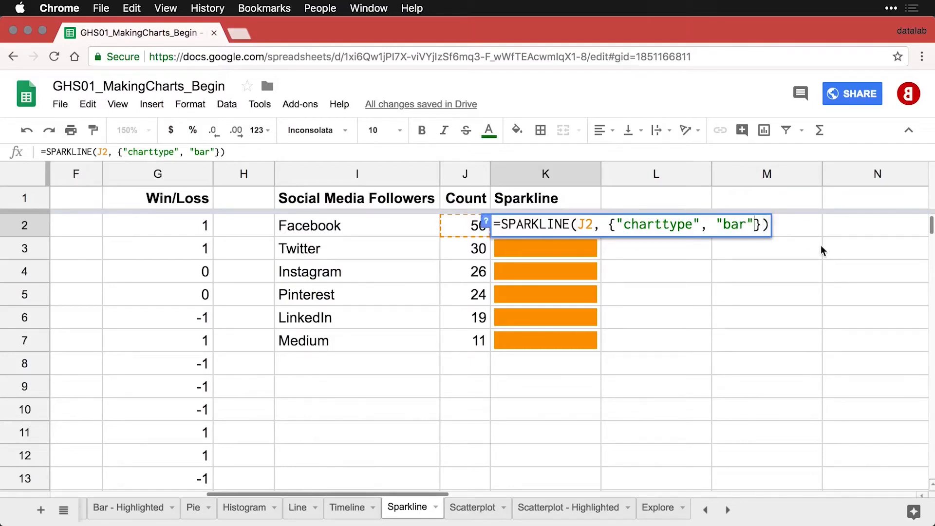
type("; \"max\", MAX(J$2:J$7)")
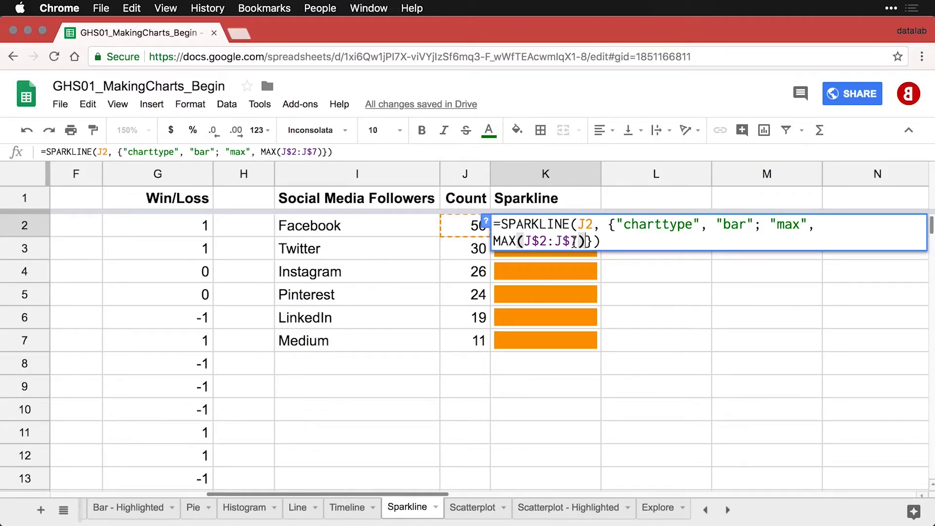
key("Return")
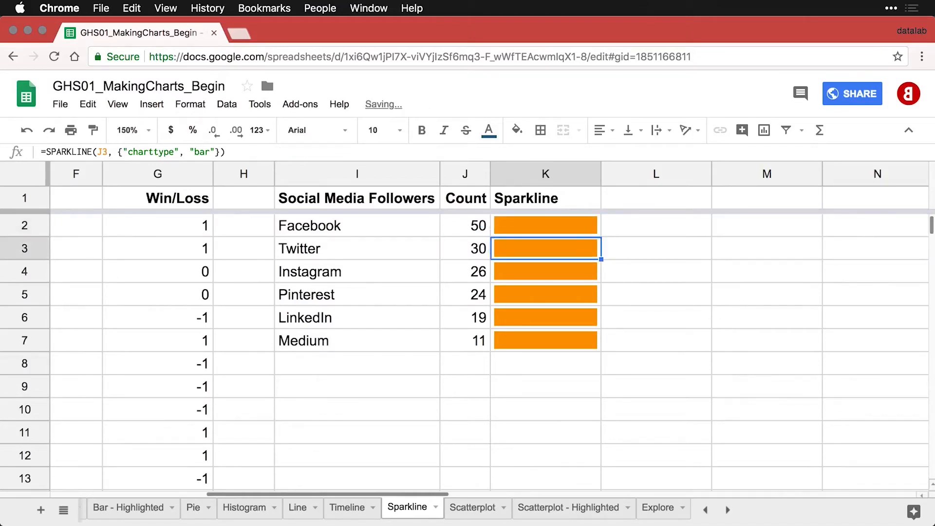
left_click(584, 228)
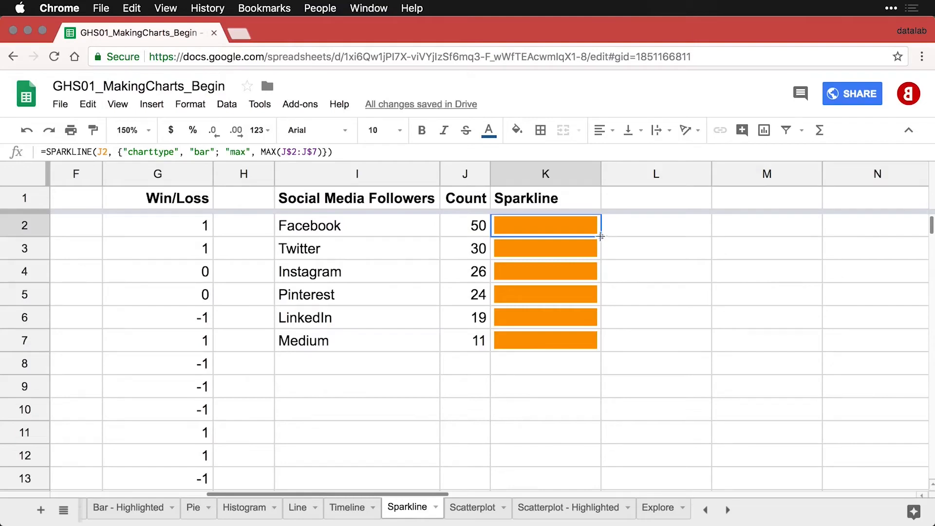
left_click_drag(600, 237, 590, 337)
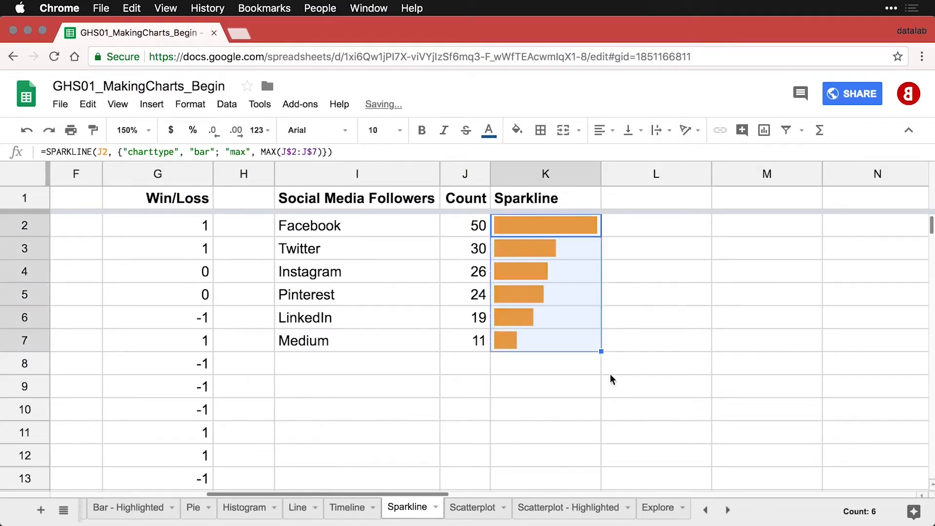
left_click(531, 356)
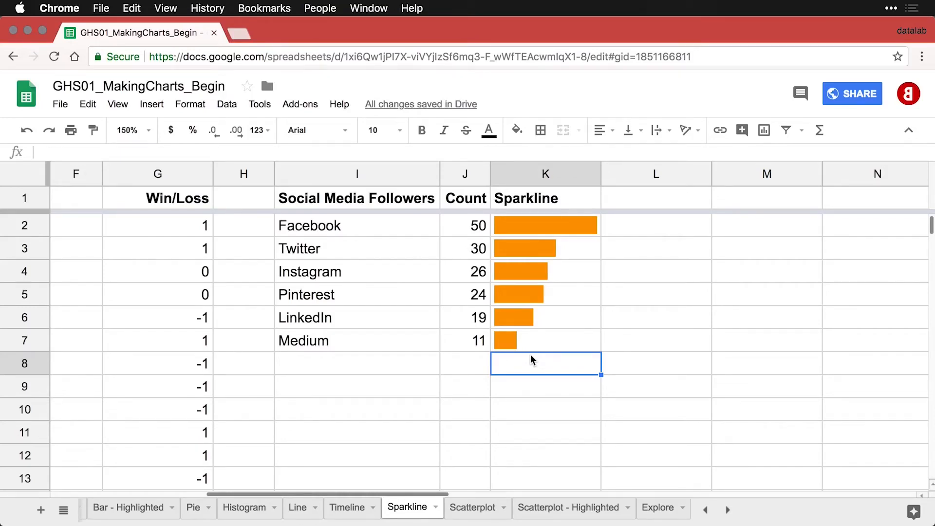
Zoom the sheet to 100% and scroll back to the left.
left_click(149, 131)
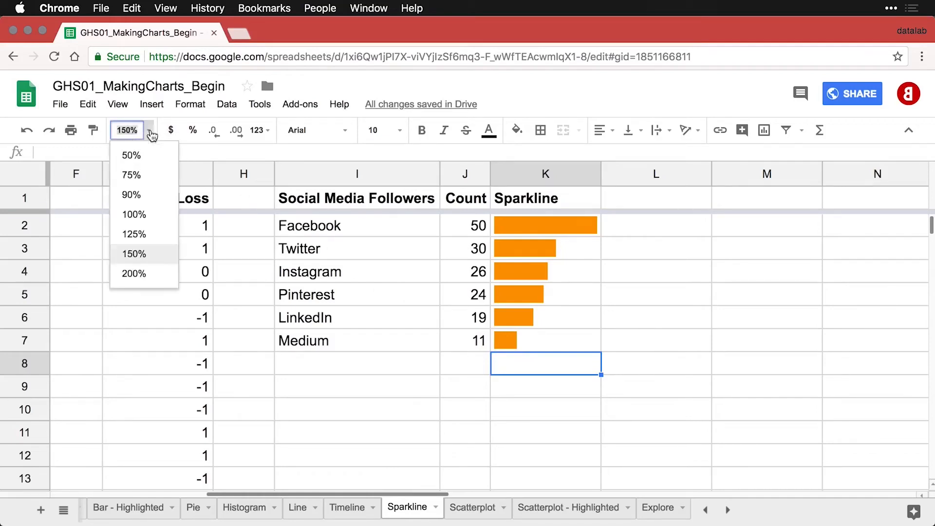
left_click(141, 215)
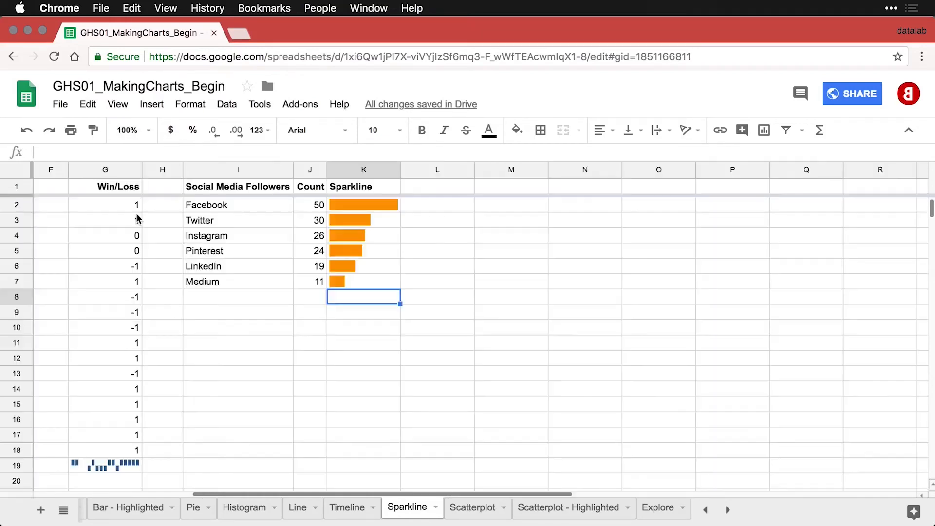
scroll(220, 289, "left", 5)
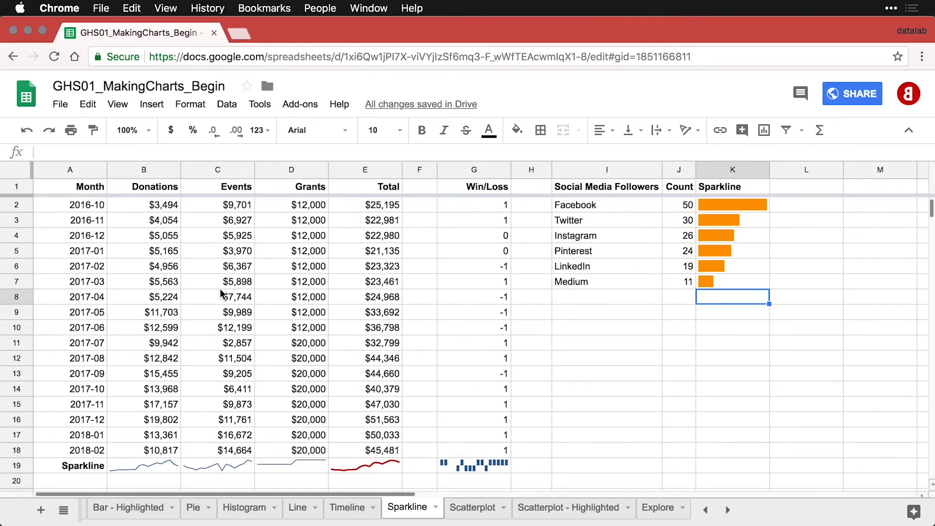
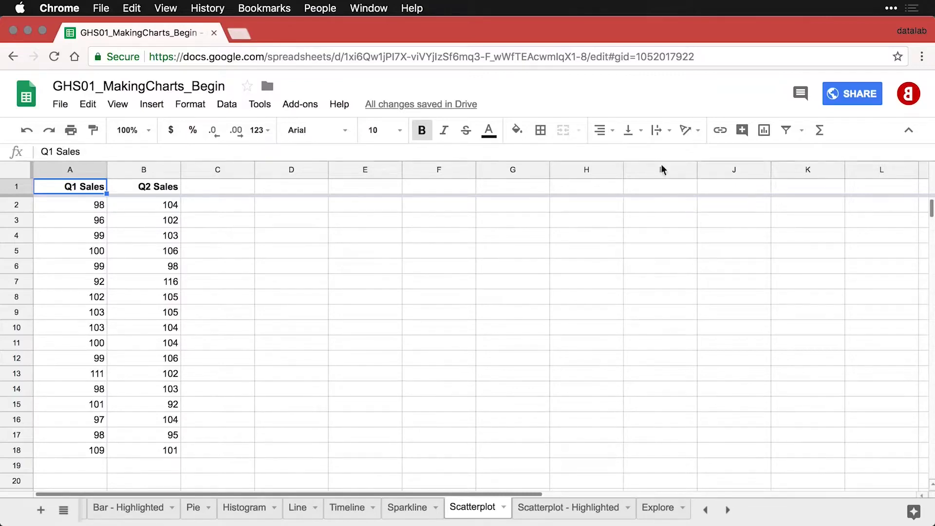
Insert a scatter chart of Q2 Sales vs Q1 Sales and move it right to reveal column B.
left_click(764, 131)
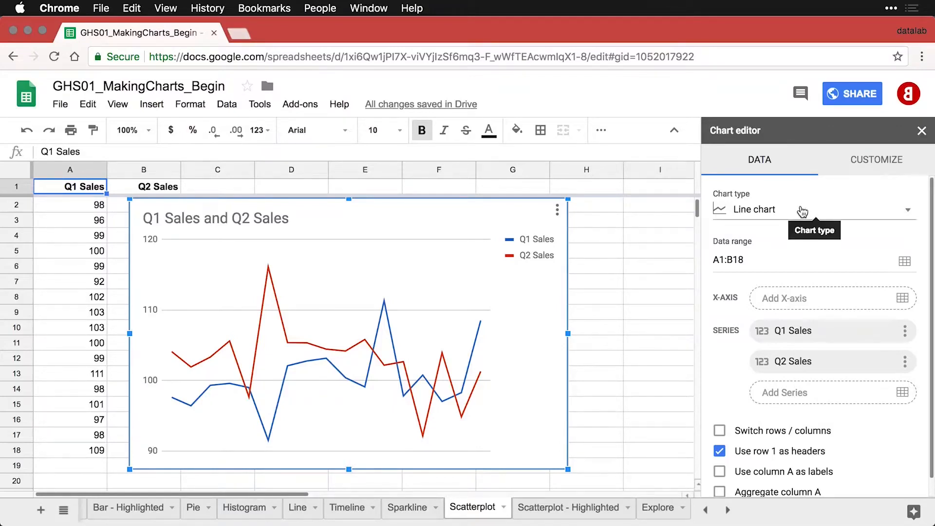
left_click(802, 211)
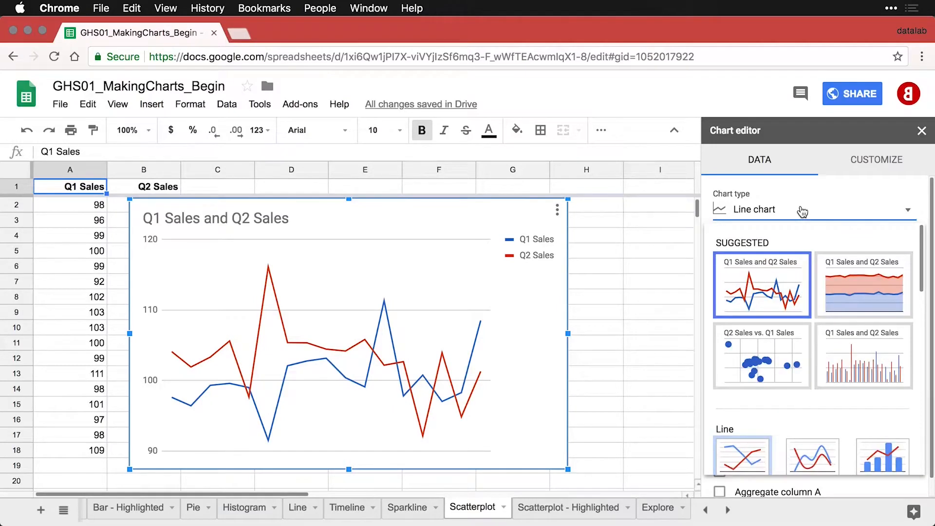
left_click(773, 344)
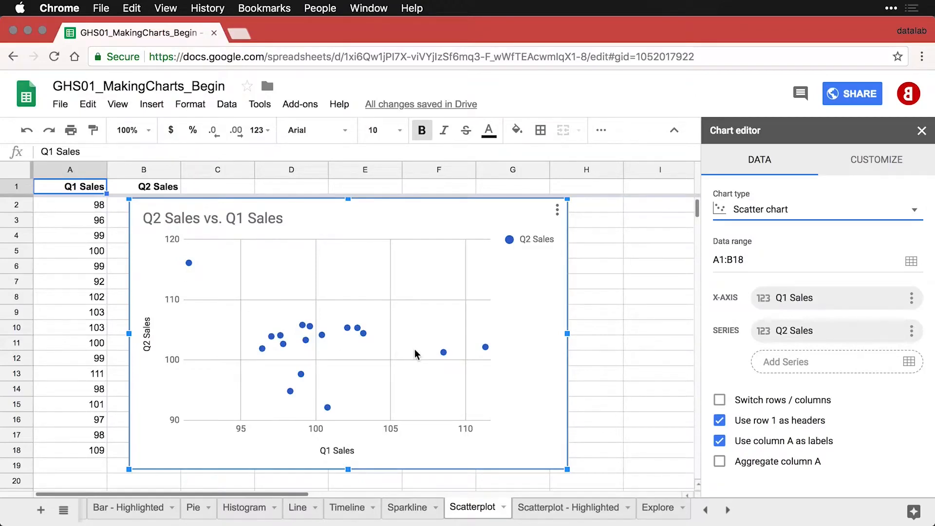
mouse_move(448, 353)
left_click_drag(350, 209, 409, 214)
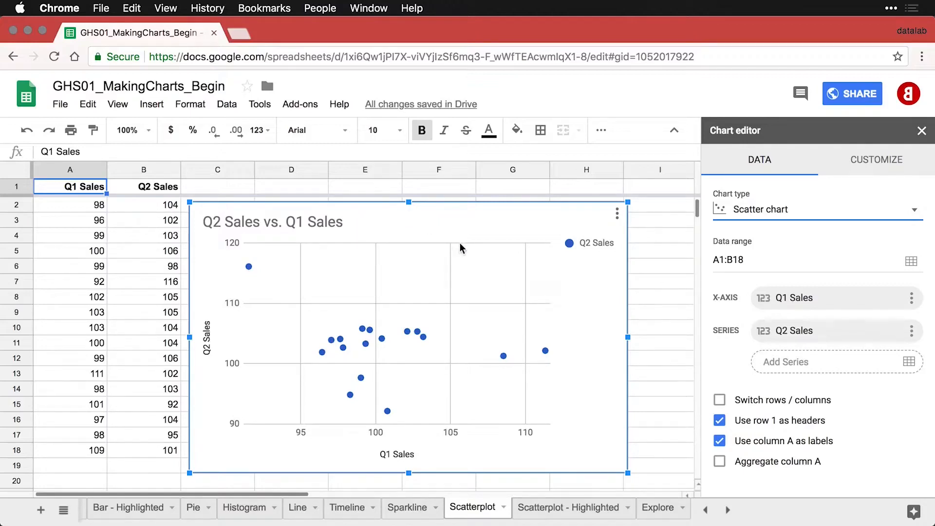
Colour the scatter chart's data points dark red.
left_click(417, 331)
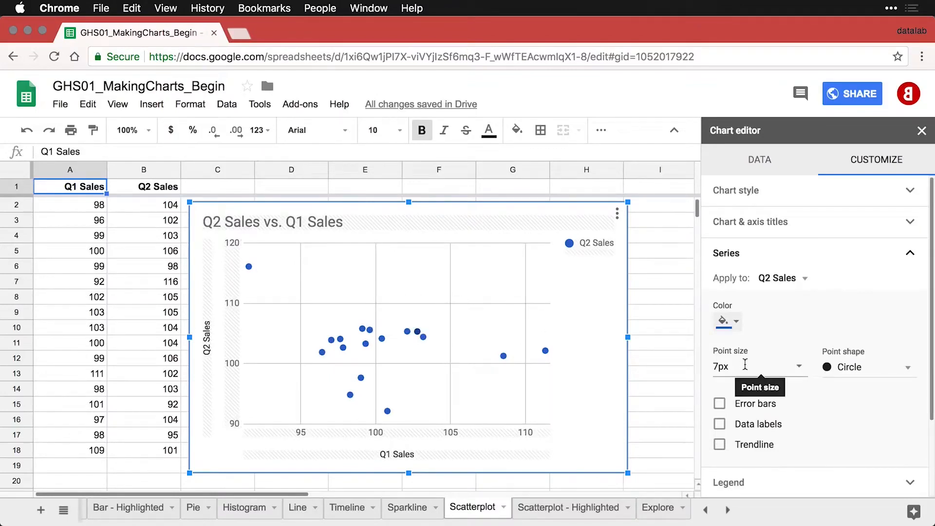
left_click(731, 321)
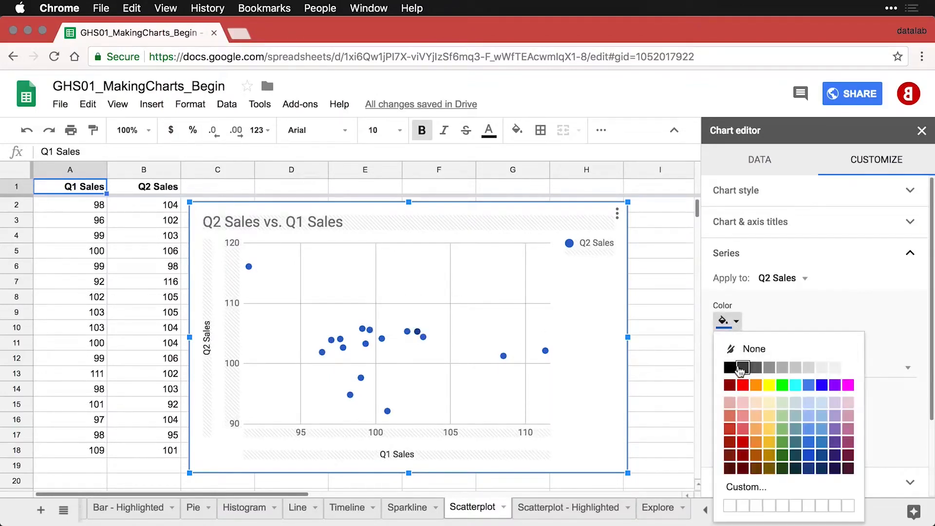
left_click(742, 442)
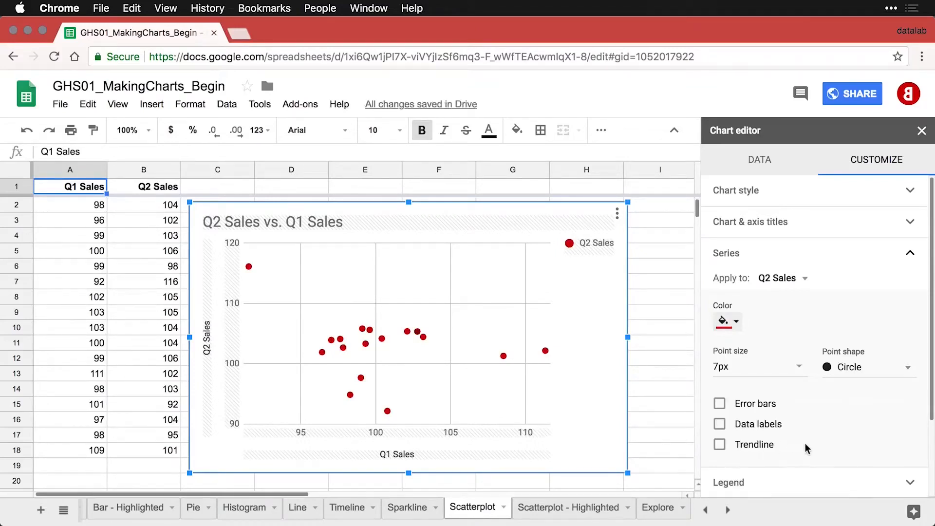
Add a trendline to the Q2 Sales series with 4px line thickness.
scroll(806, 447, "down", 2)
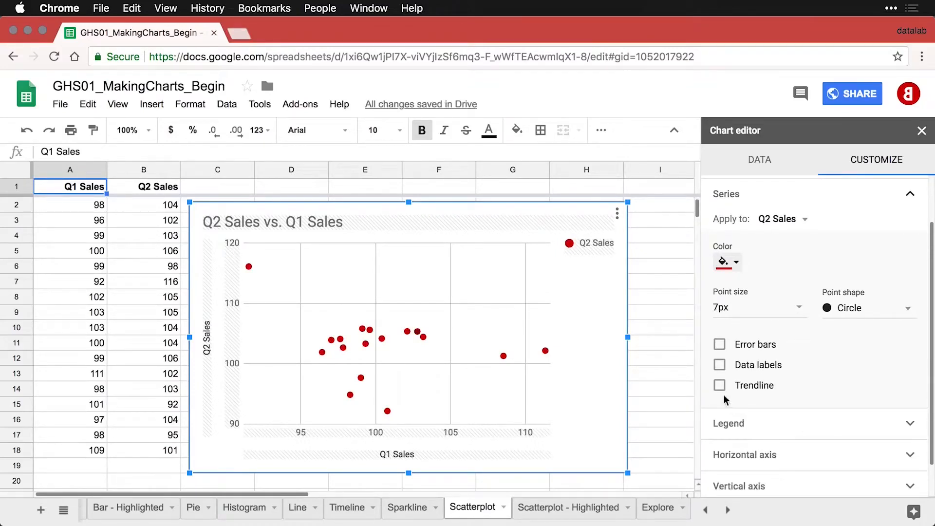
left_click(719, 386)
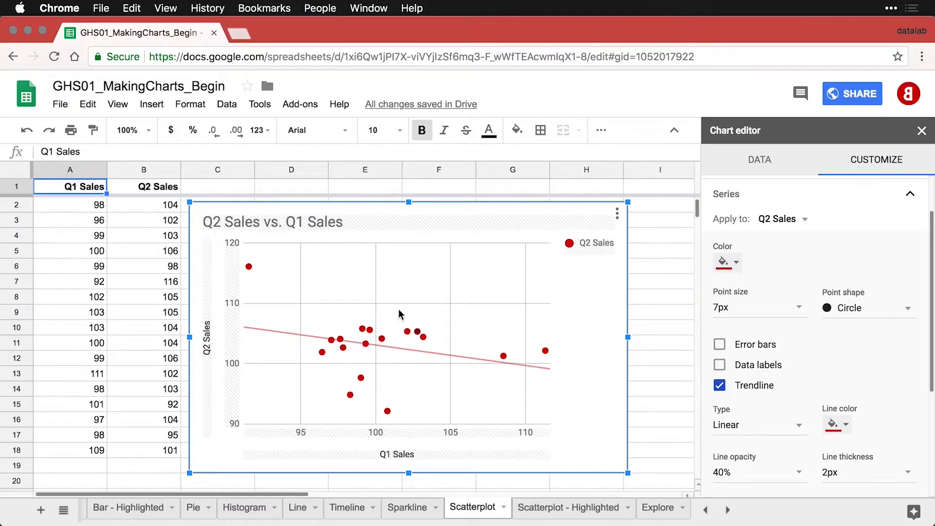
mouse_move(249, 269)
left_click(907, 473)
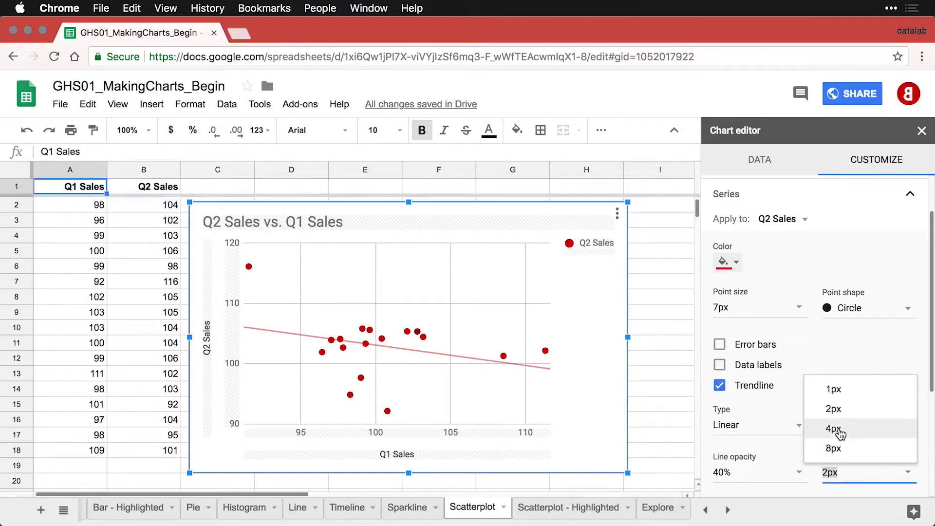
left_click(840, 429)
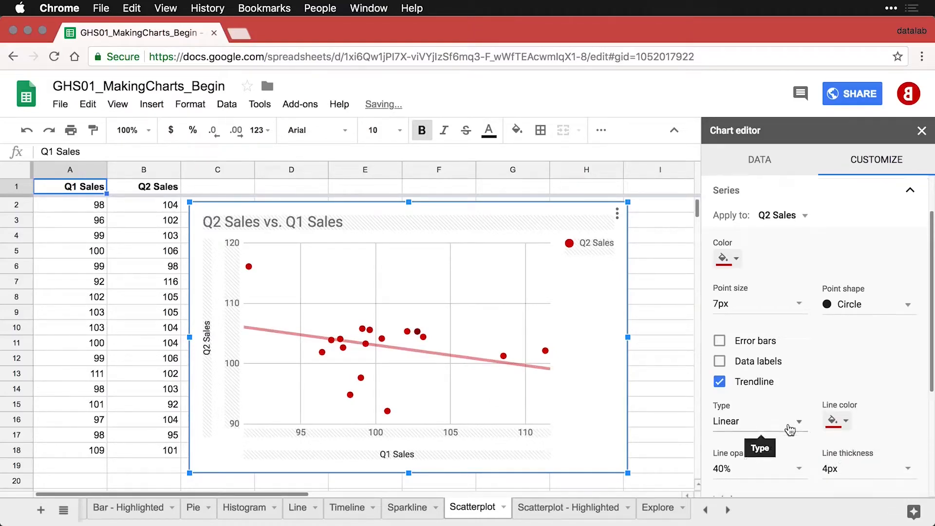
scroll(765, 426, "down", 2)
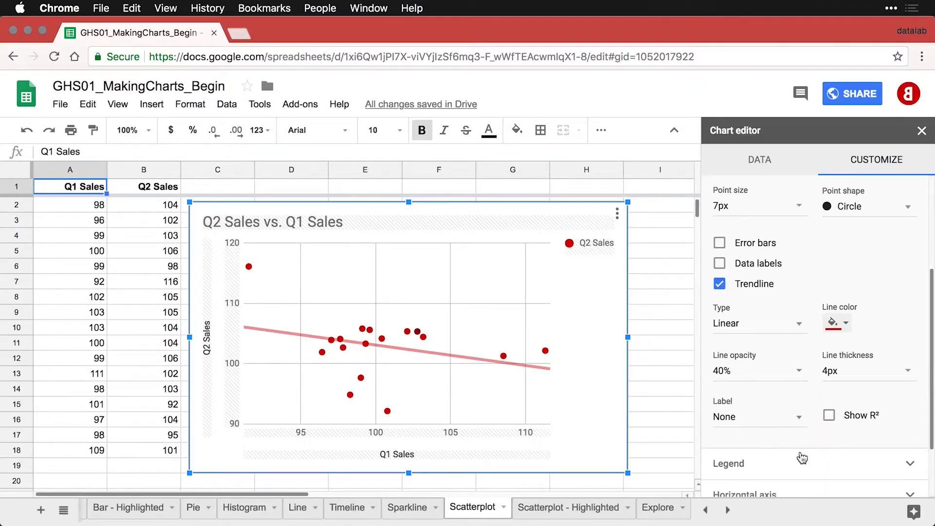
Show the trendline's R² and clear its custom label so the legend reads R² = 0.091.
left_click(829, 416)
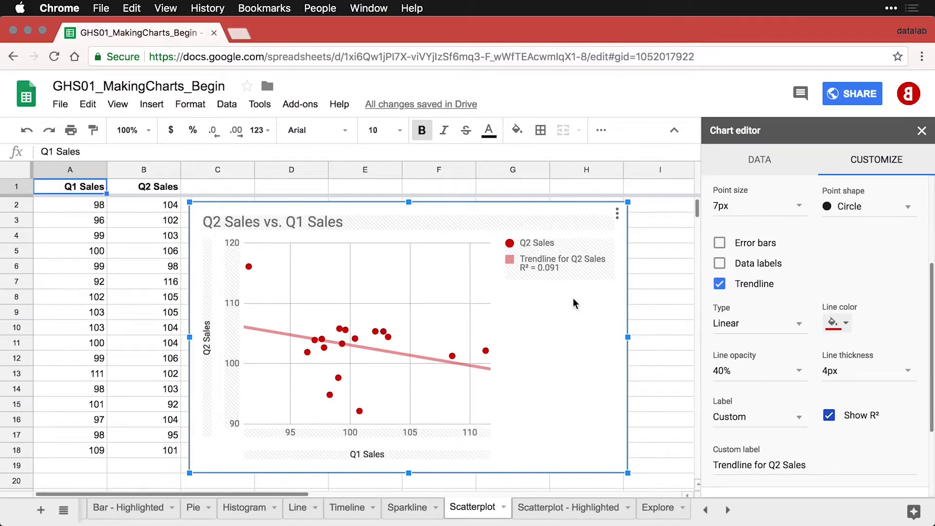
left_click(657, 291)
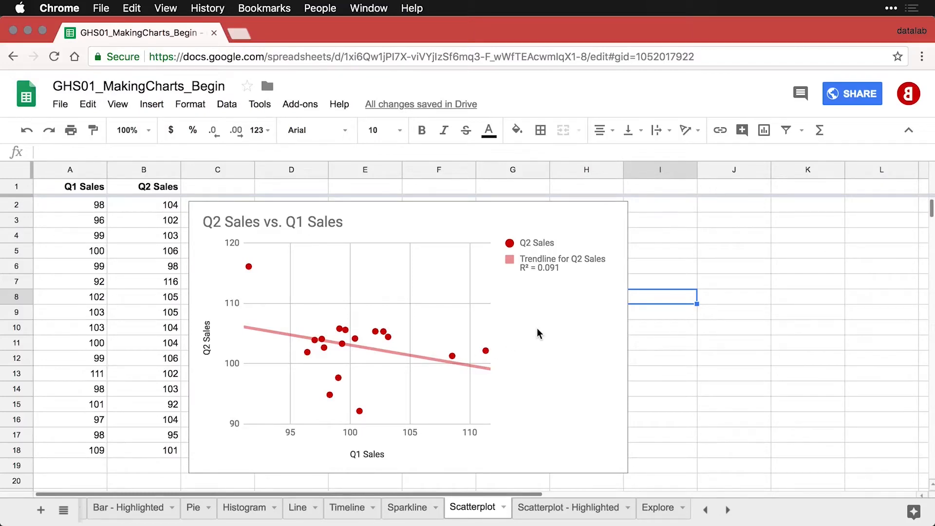
double_click(573, 256)
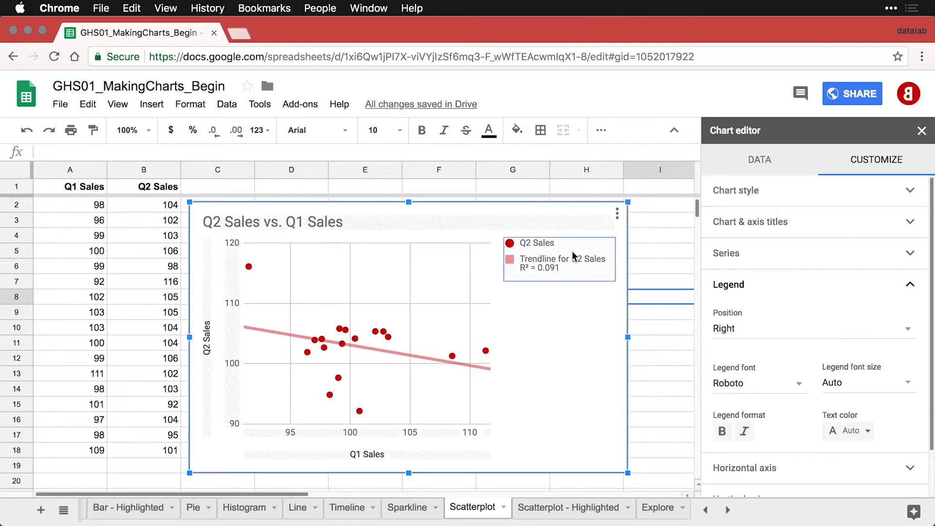
left_click(747, 257)
scroll(831, 414, "down", 3)
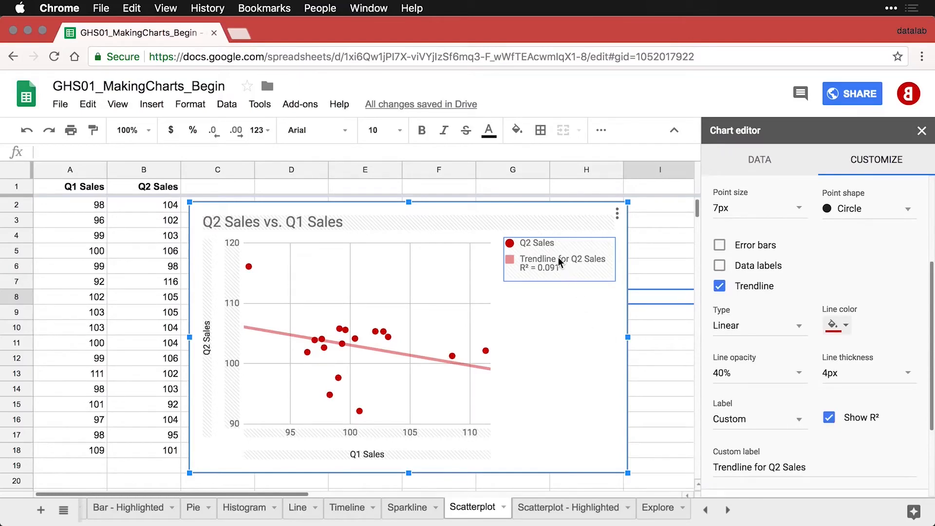
left_click(759, 468)
triple_click(759, 469)
key("BackSpace")
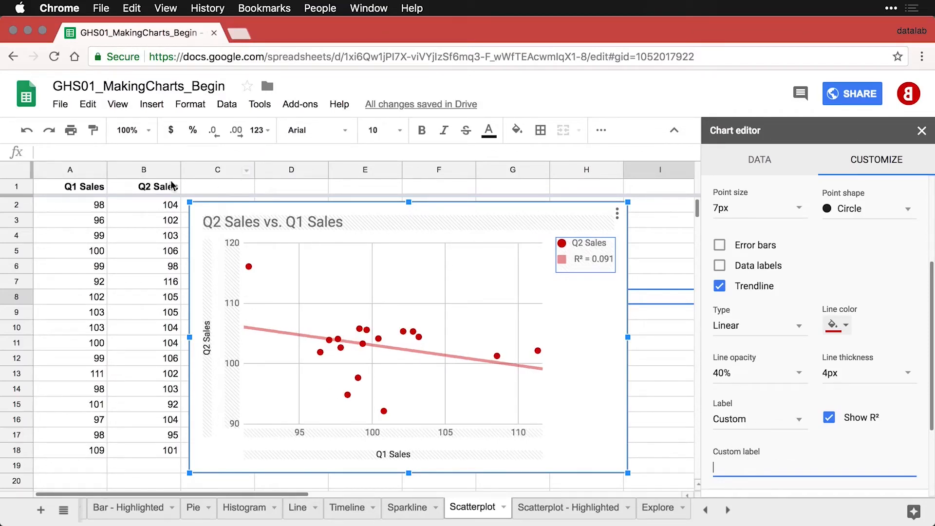
left_click(91, 191)
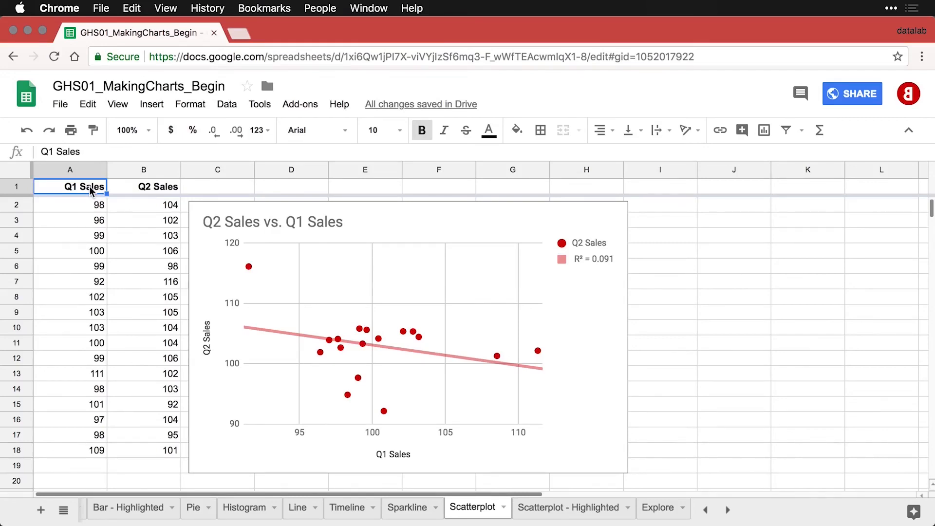
Go to the Scatterplot - Highlighted sheet holding the Q1 and Q2 Sales data.
left_click(576, 509)
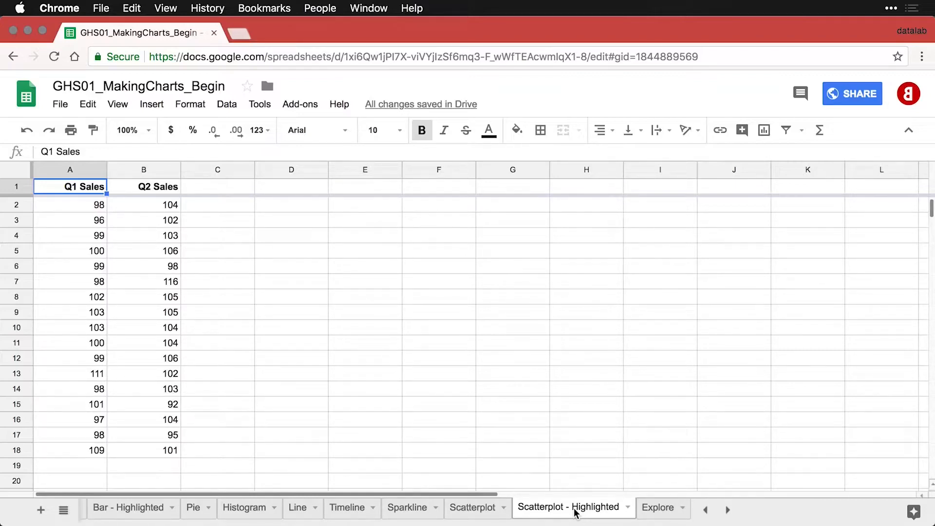
Enter the header 'New Channel' in cell C1.
left_click(223, 190)
type("New")
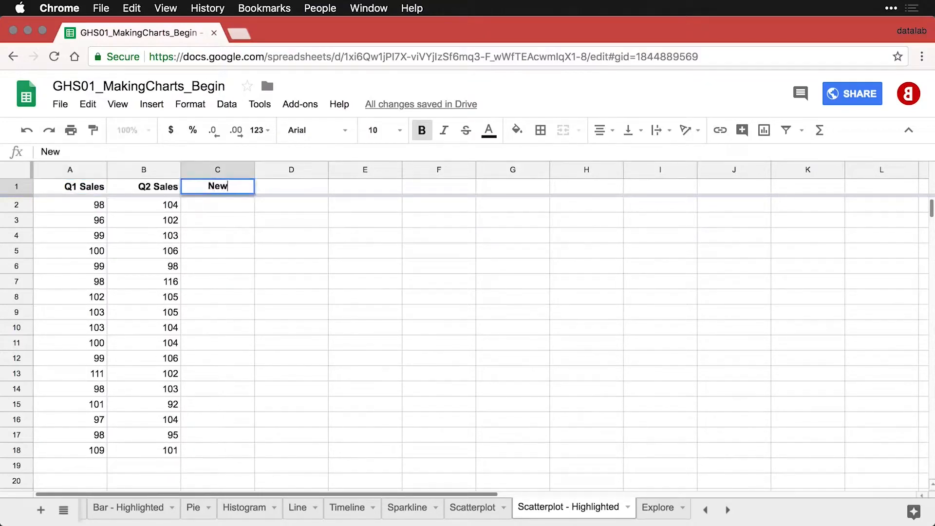
type(" Channel")
key("Return")
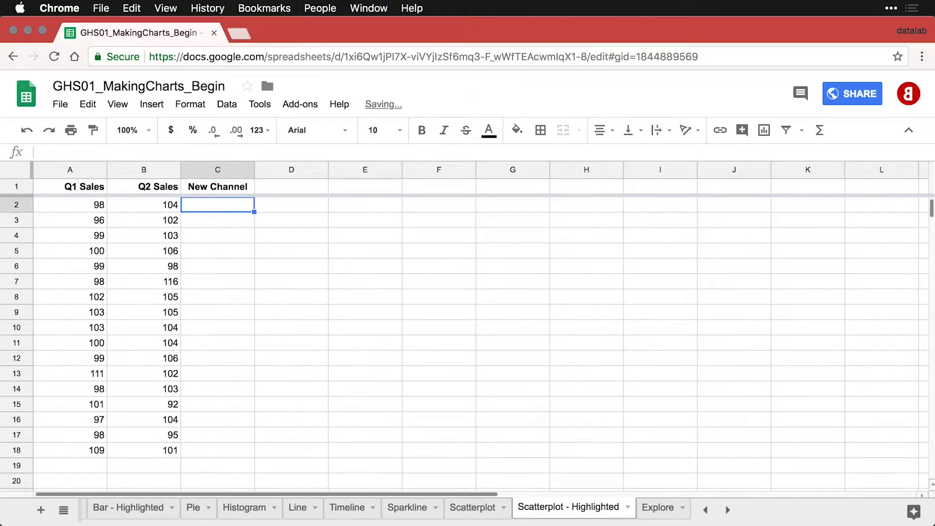
Move the 116 value from B7 into C7, then select the whole table A1:C18.
key("Down")
key("Down")
key("Down")
key("Down")
key("Down")
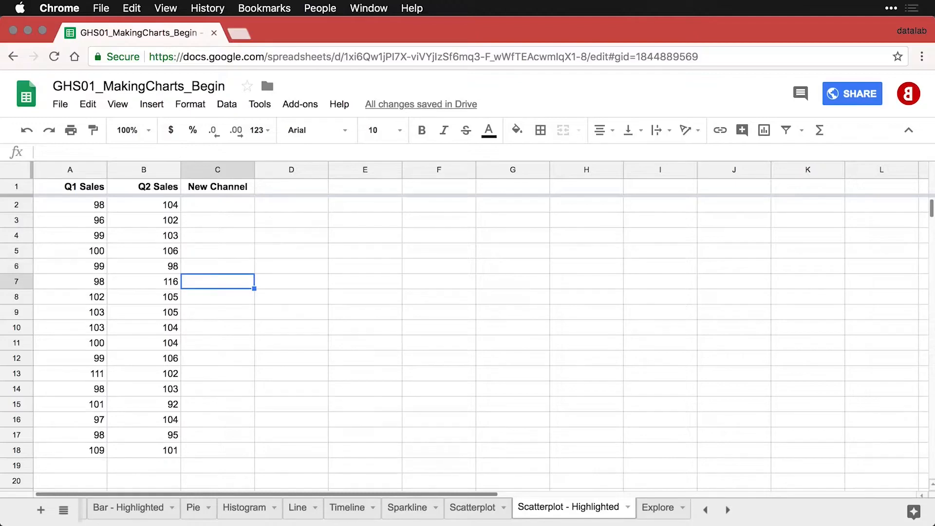
key("Left")
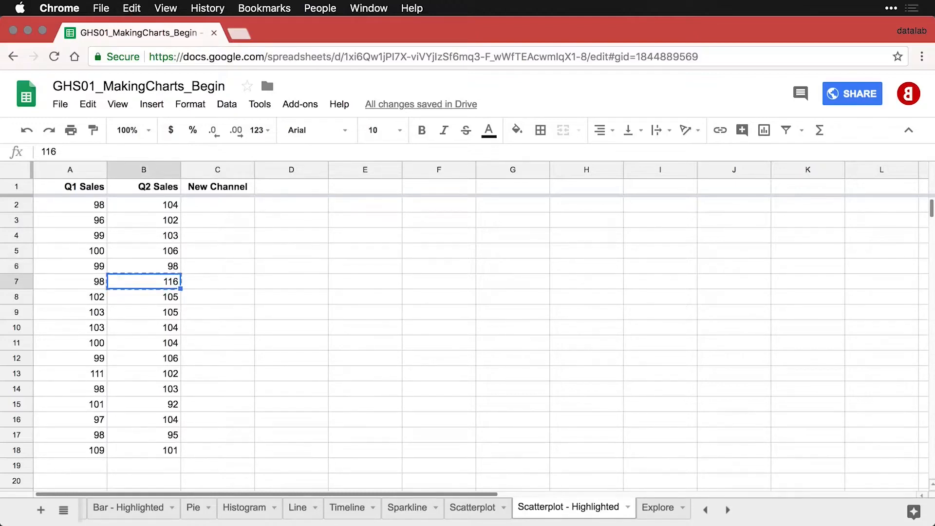
key("super+c")
key("Right")
key("super+v")
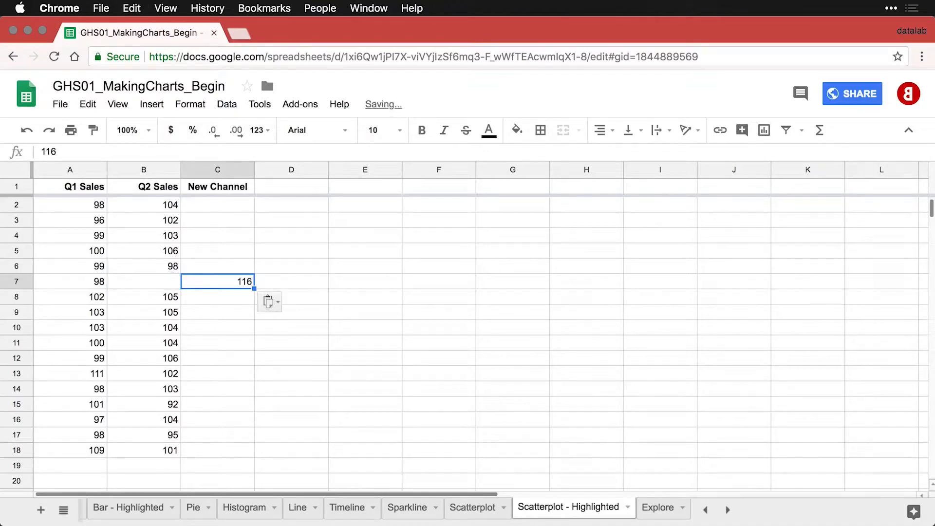
left_click(212, 211)
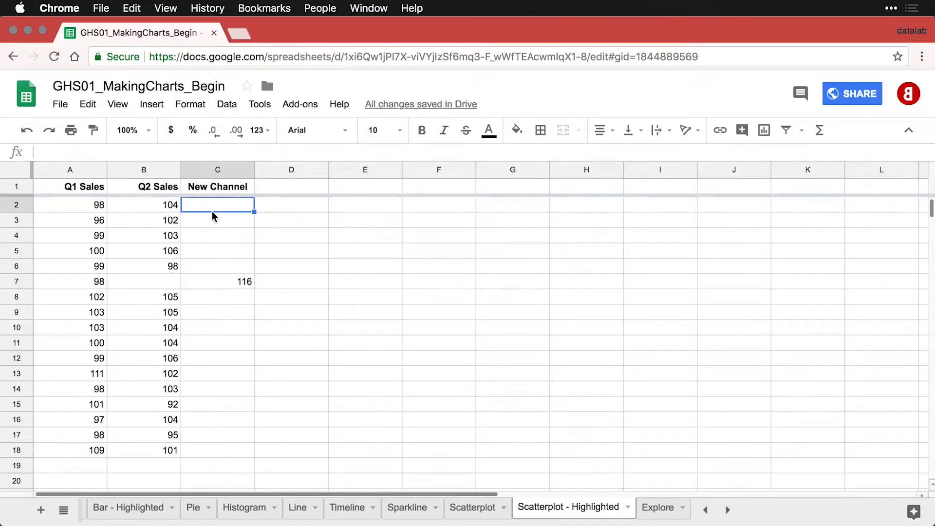
left_click(160, 225)
key("super+a")
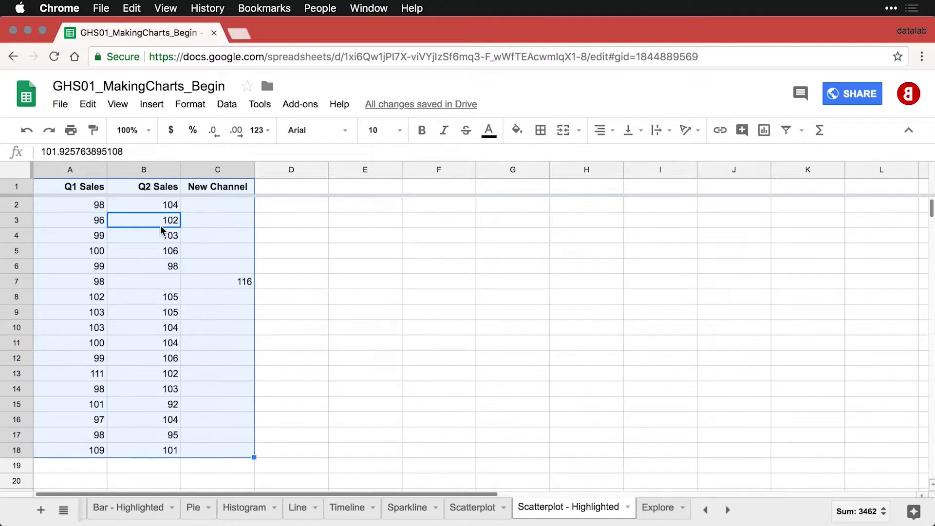
Insert a scatter chart of A1:C18 showing New Channel 116 as a red point, placed right of column C.
left_click(769, 135)
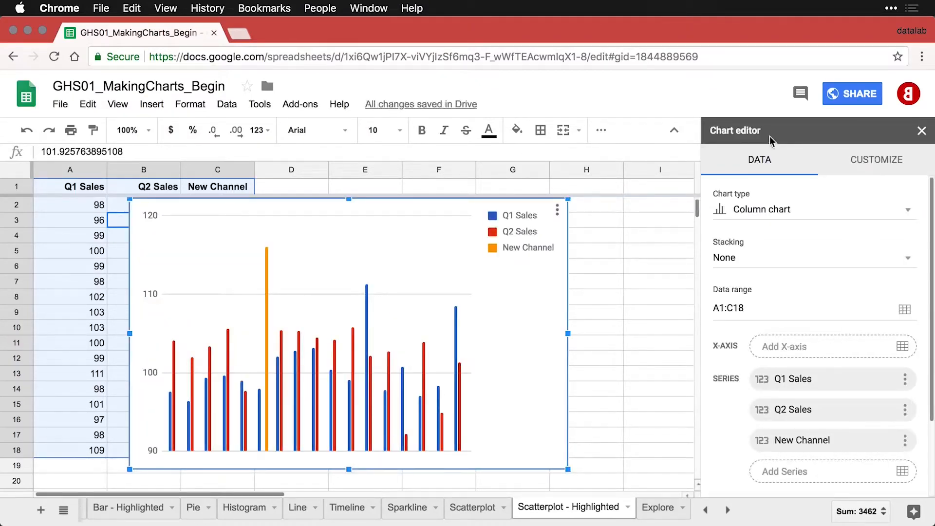
left_click(794, 210)
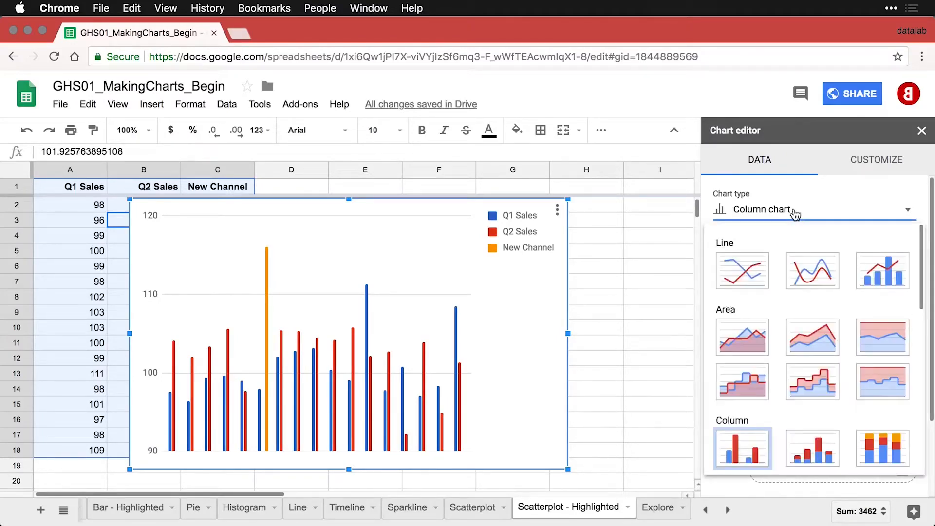
scroll(802, 312, "down", 5)
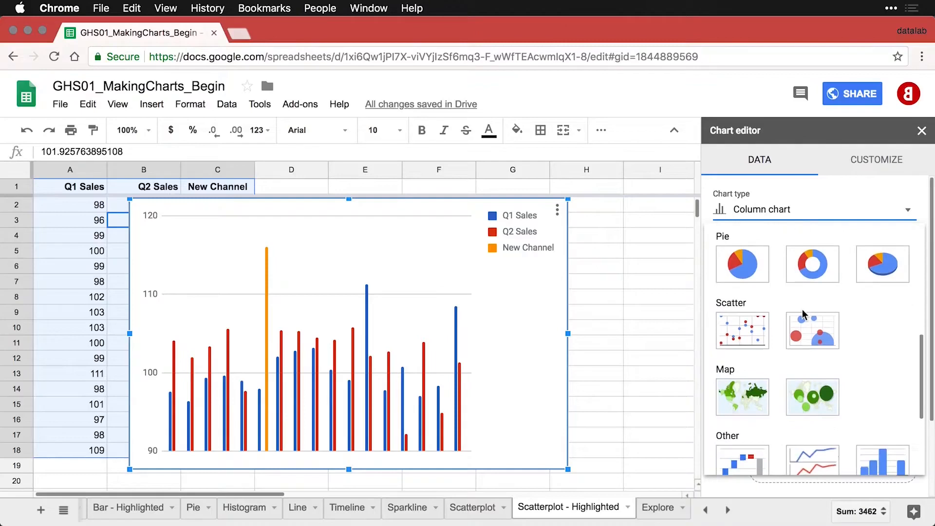
left_click(739, 336)
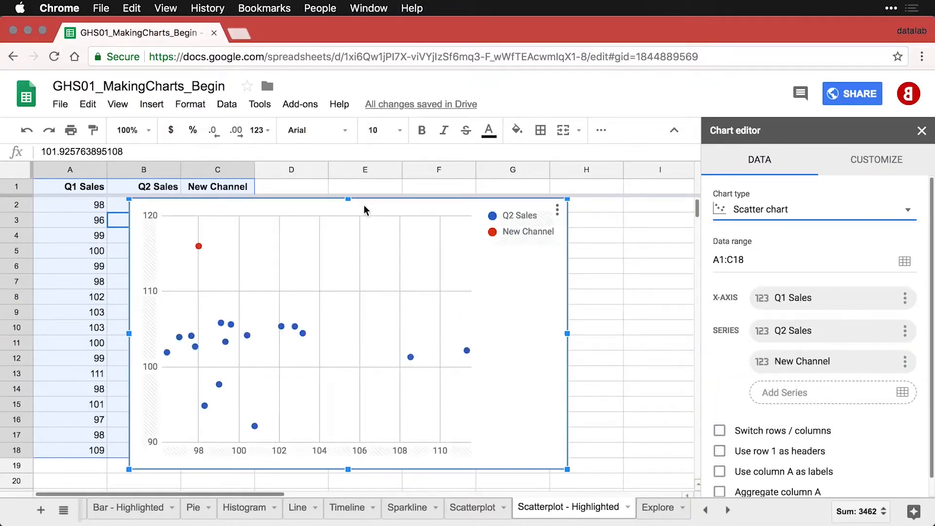
left_click_drag(364, 211, 494, 208)
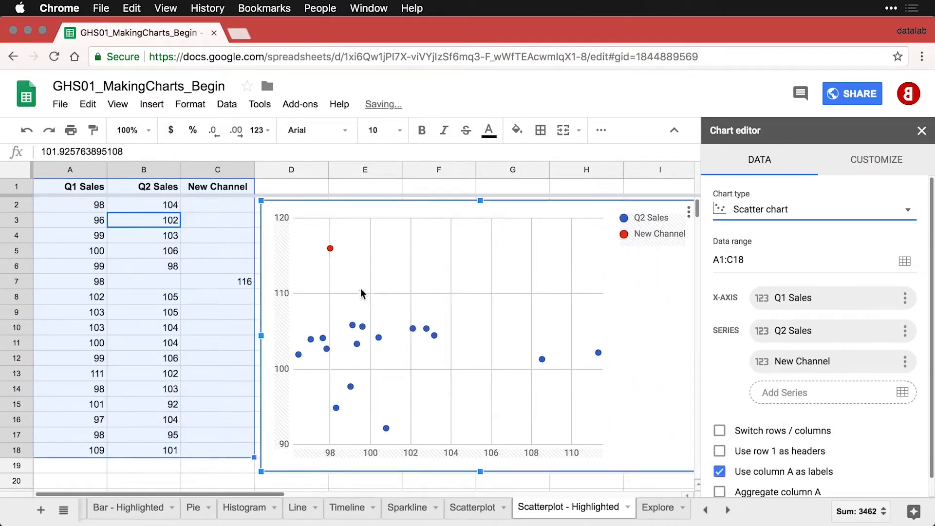
mouse_move(332, 249)
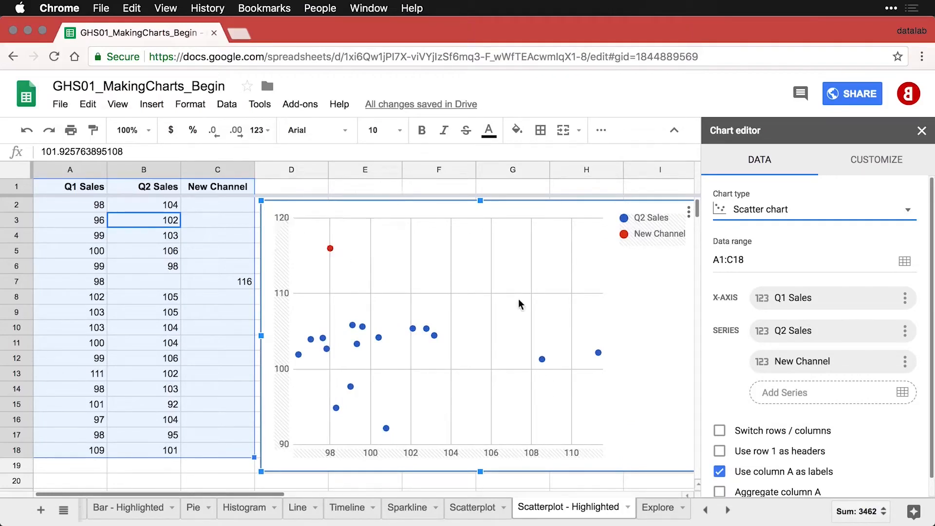
Add a trendline to the scatter chart's series.
left_click(889, 167)
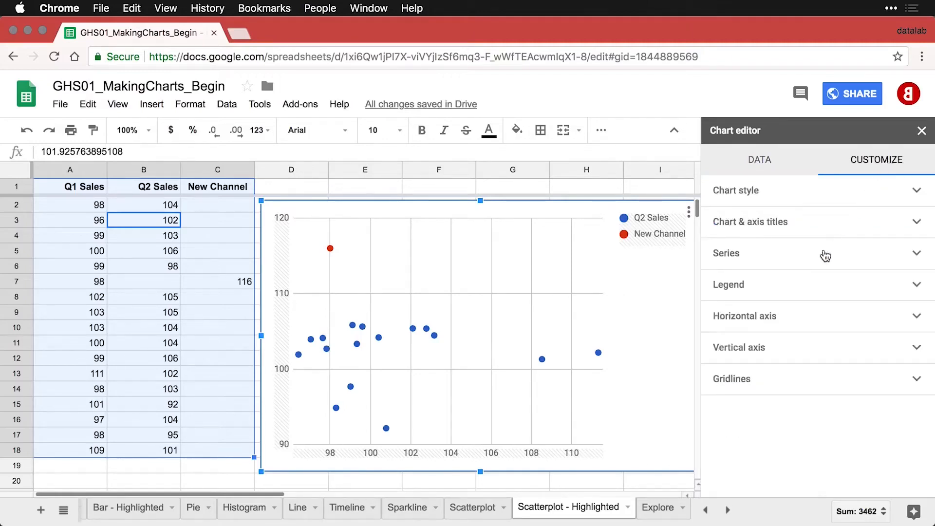
left_click(757, 257)
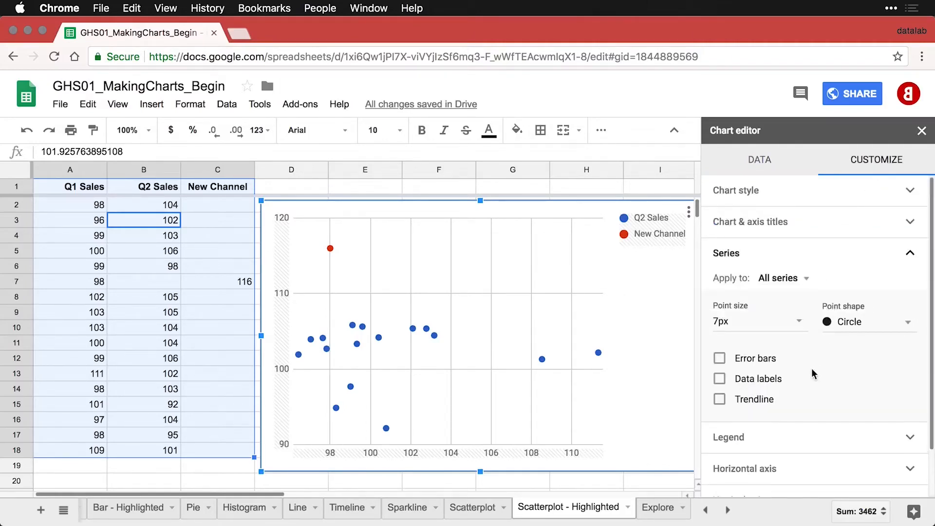
left_click(720, 401)
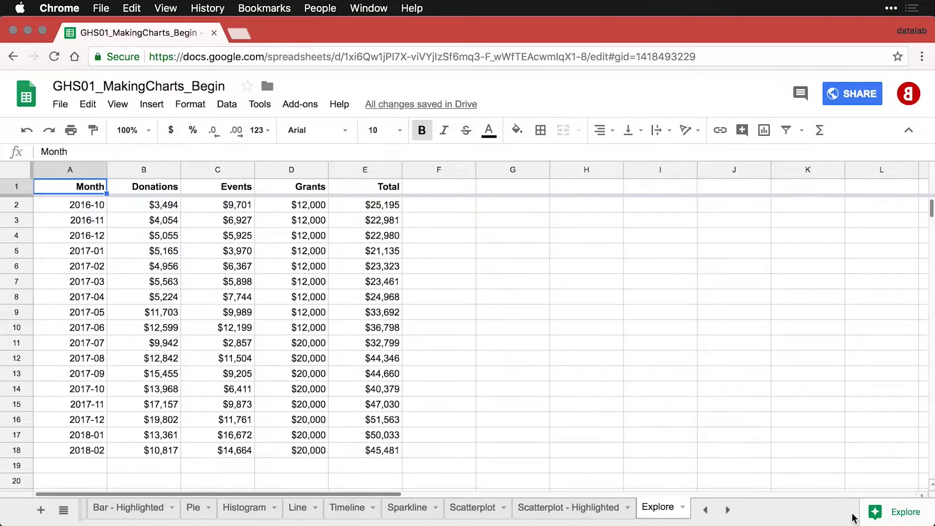
In Explore, view the Events–Donations correlation as a number (about 0.505).
left_click(896, 515)
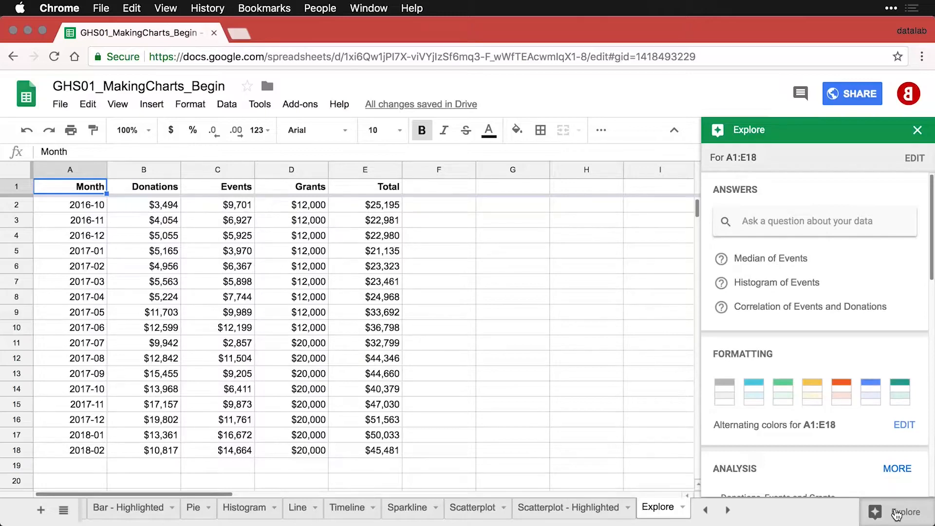
left_click(780, 310)
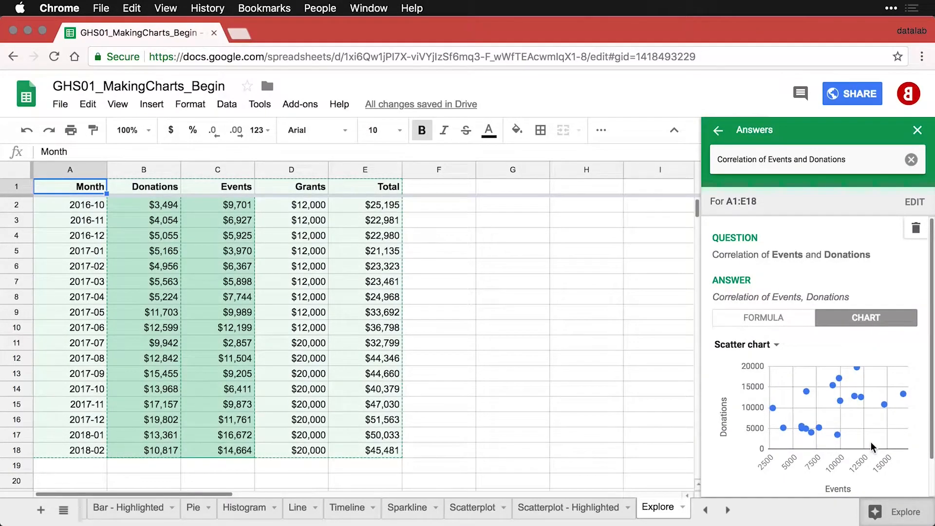
left_click(773, 317)
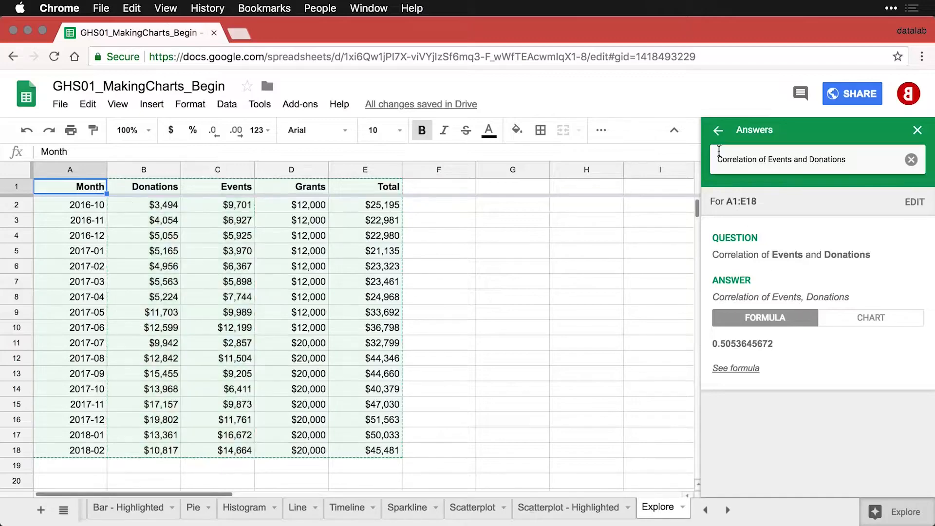
left_click(717, 130)
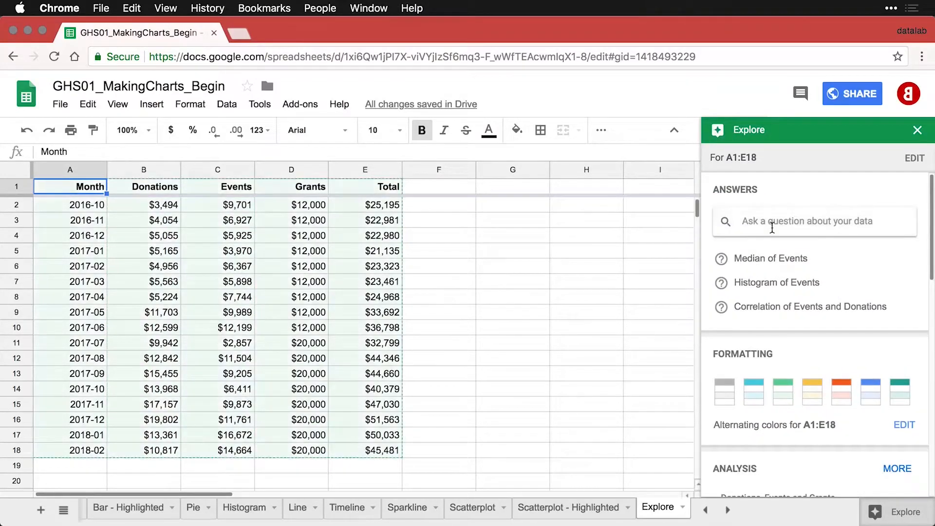
Apply green alternating row colours to A1:E18 and browse the Analysis suggestions.
left_click(786, 393)
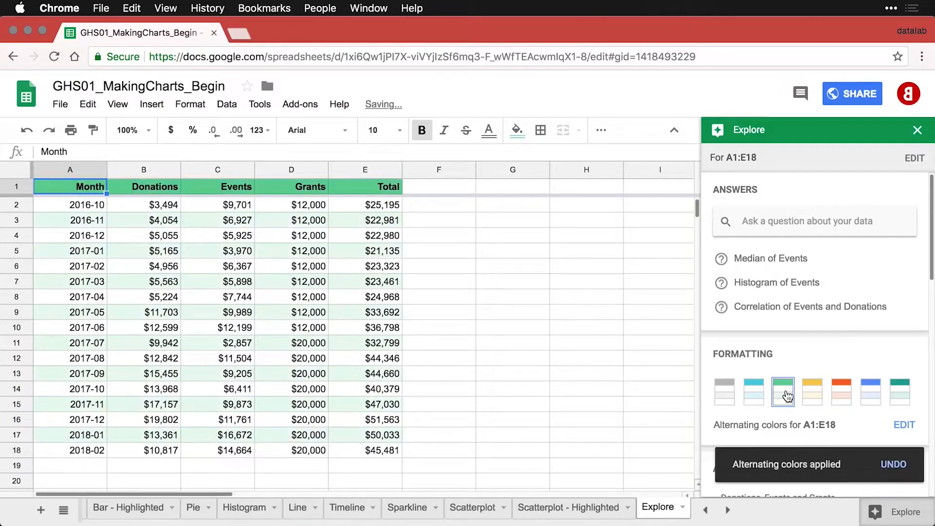
scroll(846, 390, "down", 3)
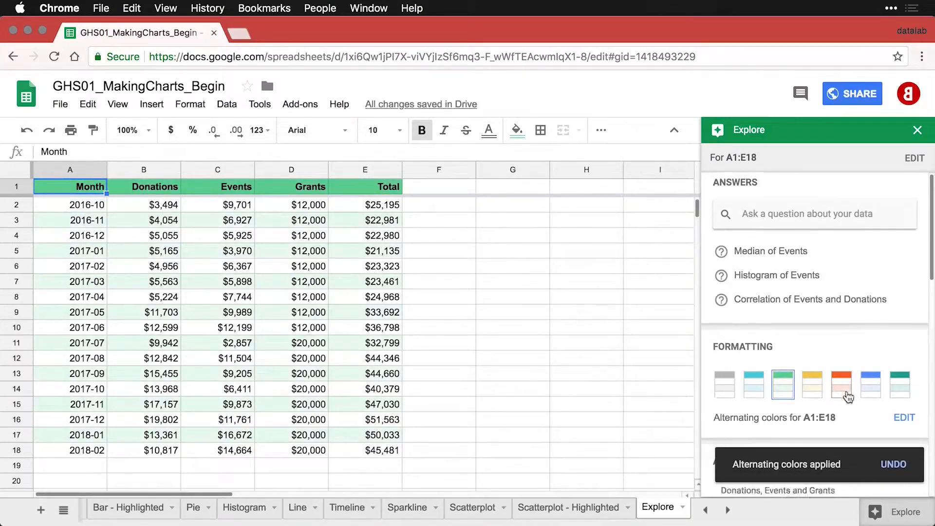
scroll(846, 390, "down", 3)
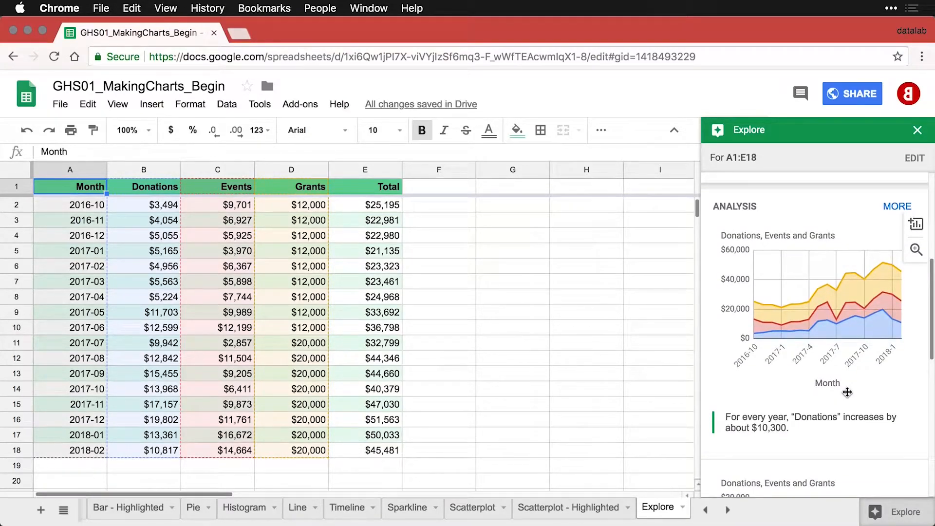
scroll(847, 392, "down", 5)
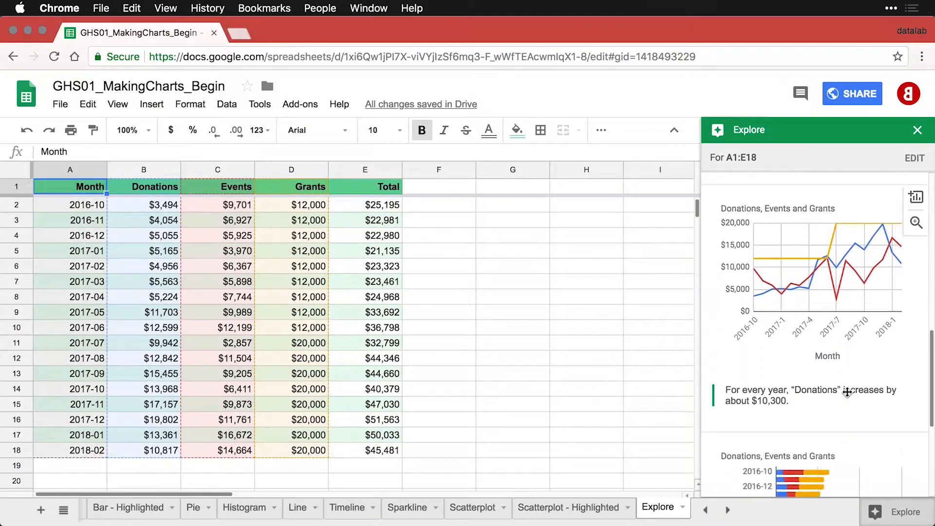
scroll(847, 392, "down", 3)
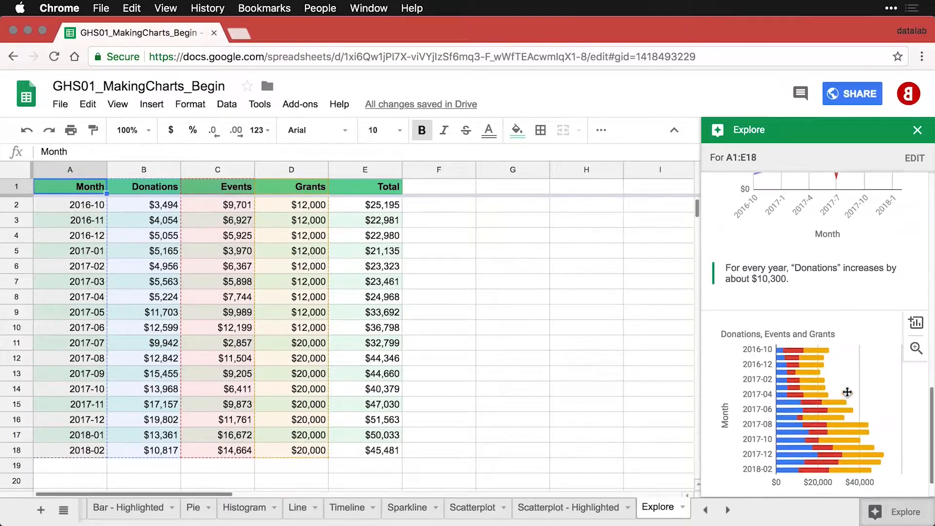
scroll(847, 392, "up", 8)
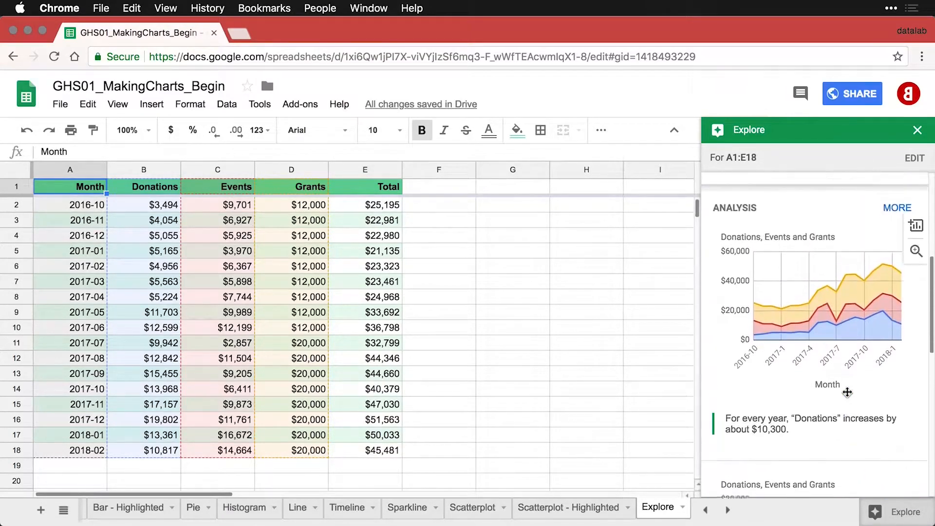
scroll(847, 392, "up", 2)
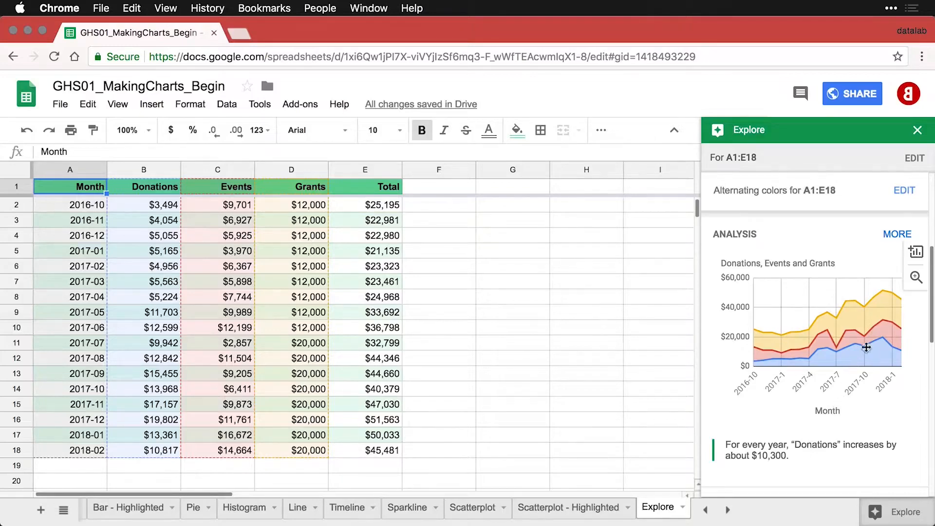
Insert the suggested Donations, Events and Grants stacked area chart and place it in columns F–I.
left_click(916, 276)
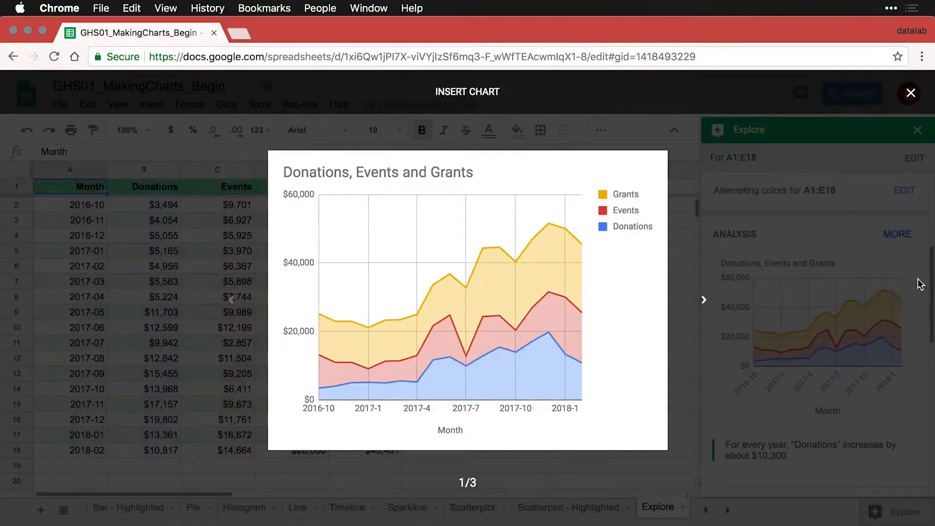
key("Escape")
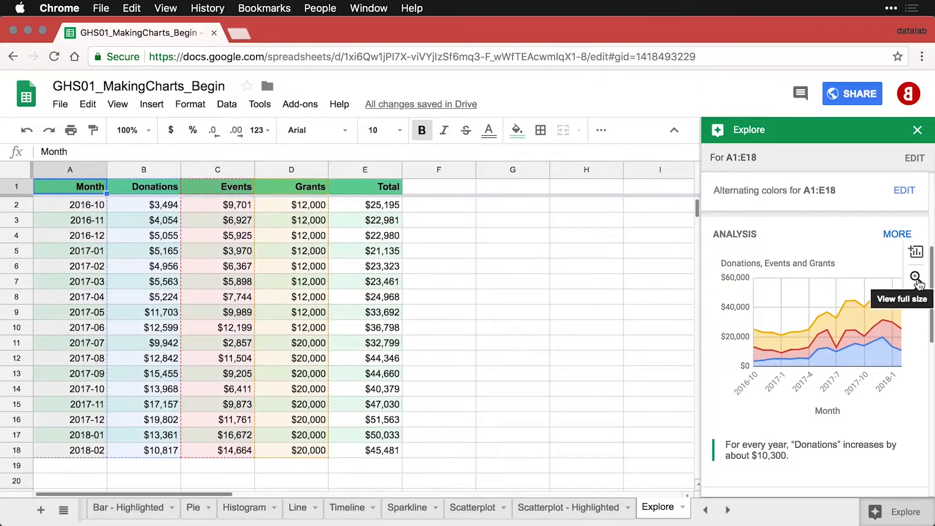
left_click(916, 255)
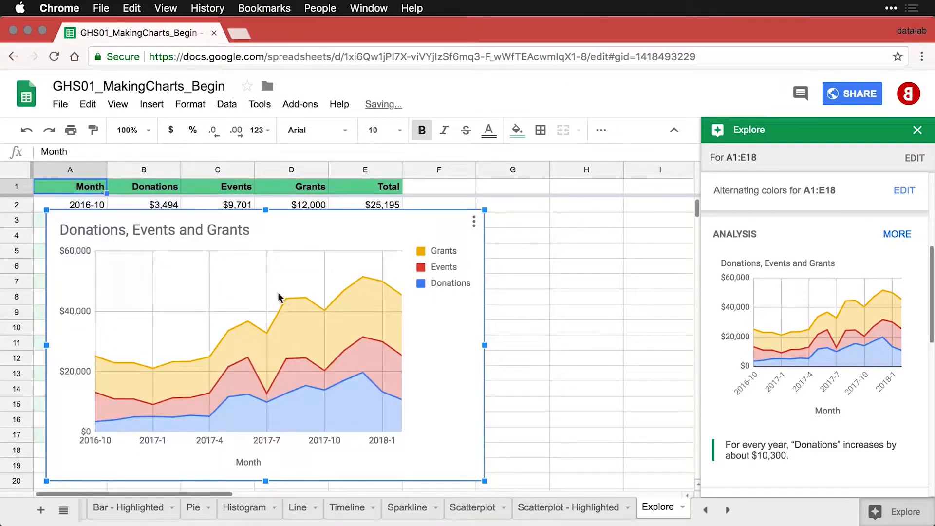
double_click(149, 217)
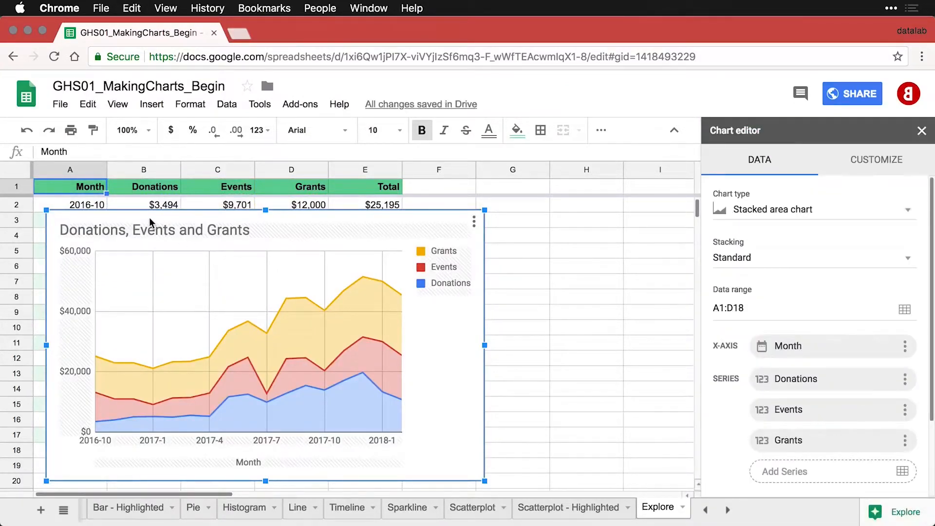
left_click_drag(149, 217, 513, 216)
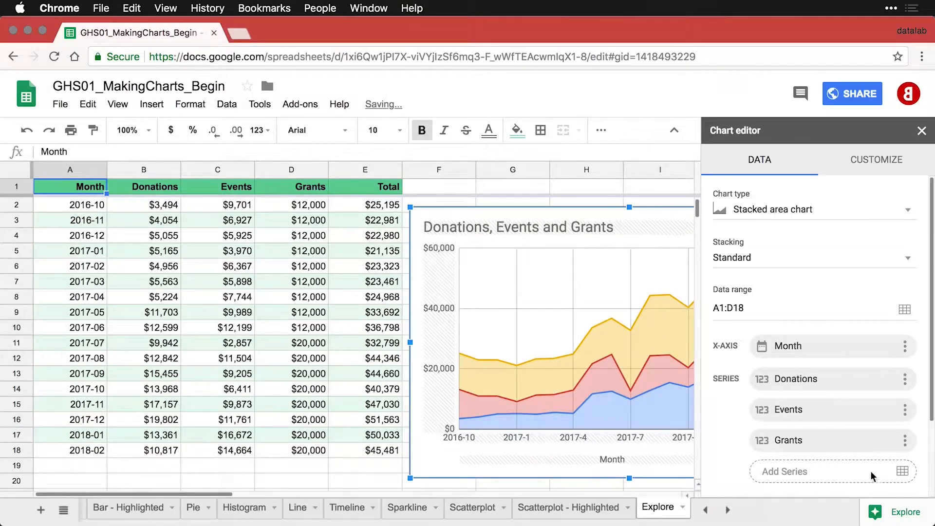
left_click(431, 185)
scroll(865, 347, "down", 5)
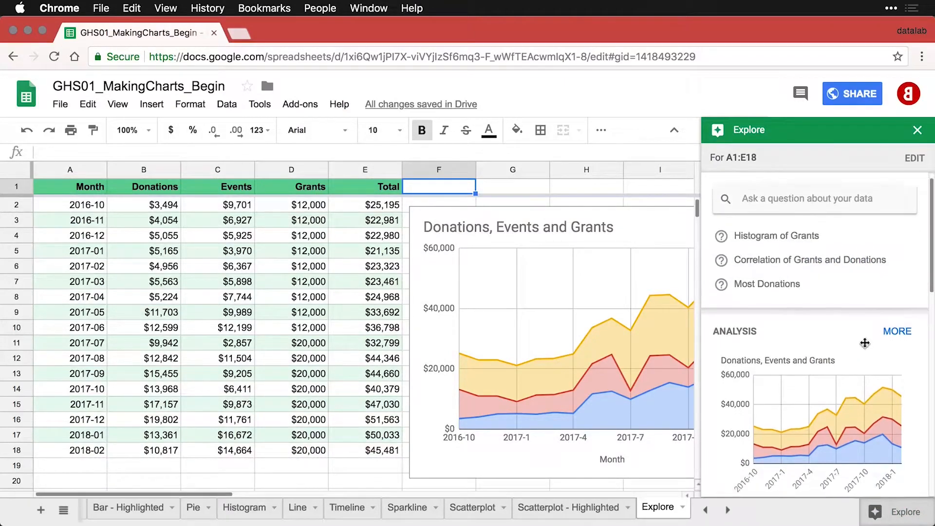
scroll(865, 342, "down", 4)
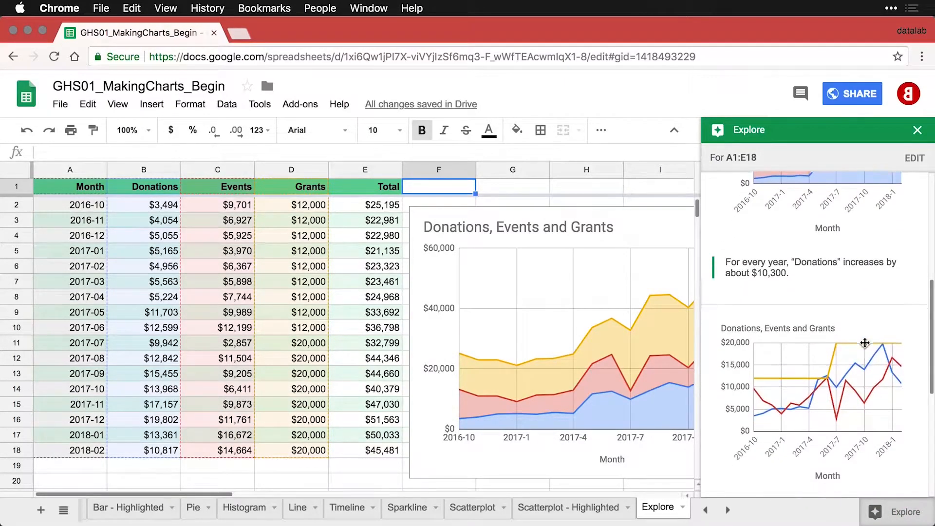
scroll(864, 343, "down", 4)
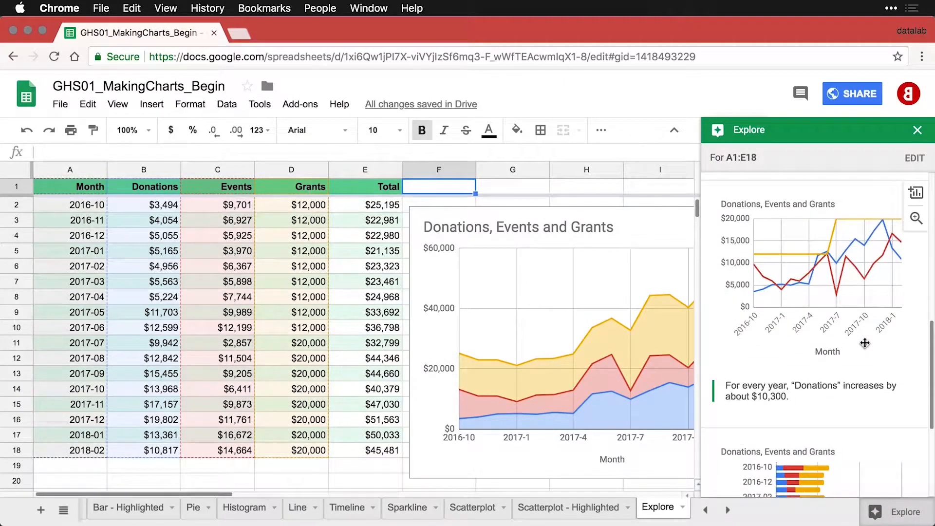
scroll(864, 343, "down", 1)
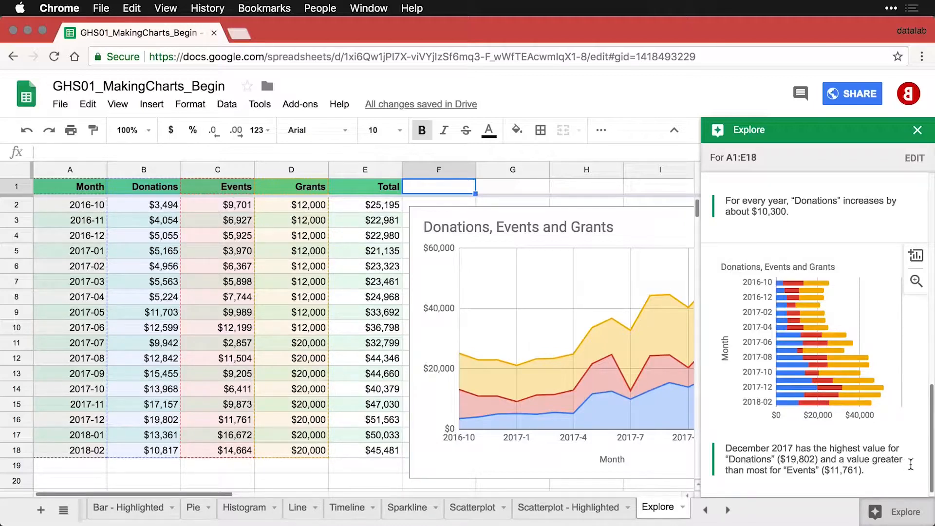
scroll(910, 464, "down", 1)
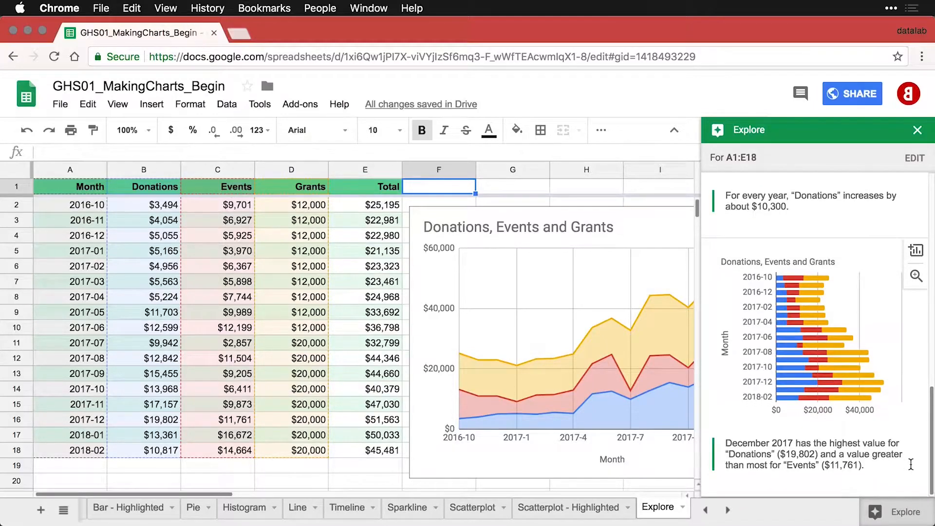
scroll(910, 464, "up", 5)
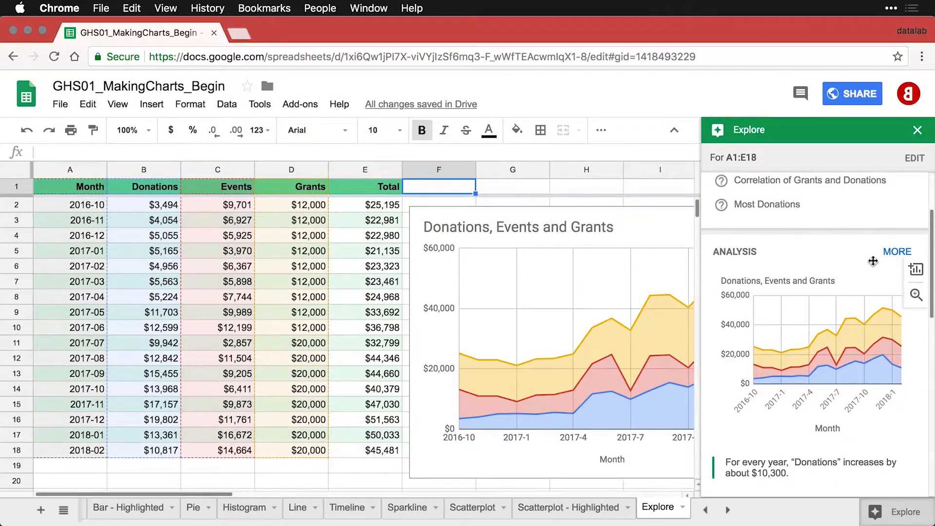
left_click(895, 257)
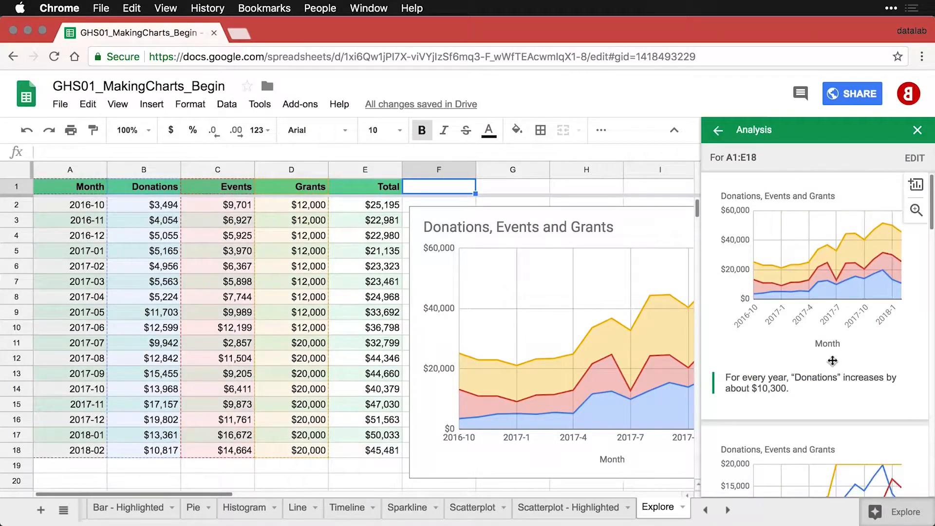
scroll(832, 360, "down", 5)
scroll(832, 360, "down", 10)
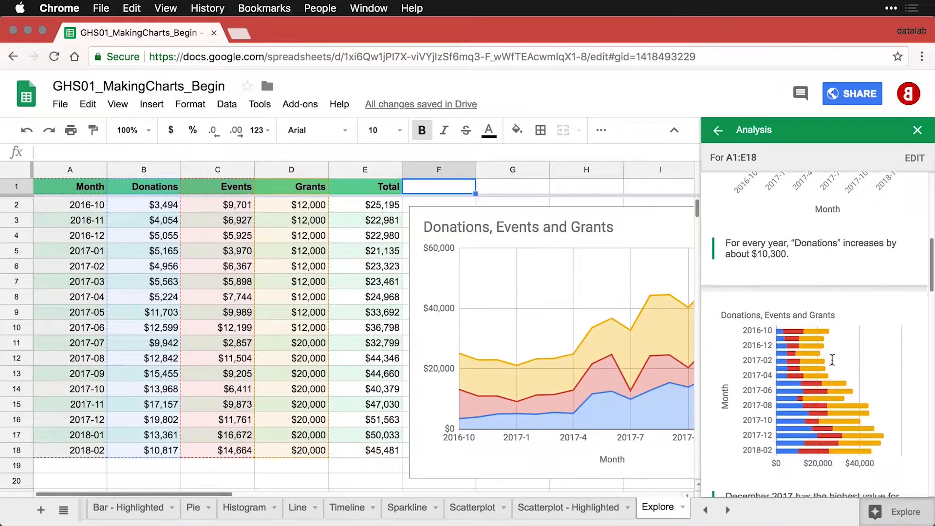
scroll(832, 360, "down", 5)
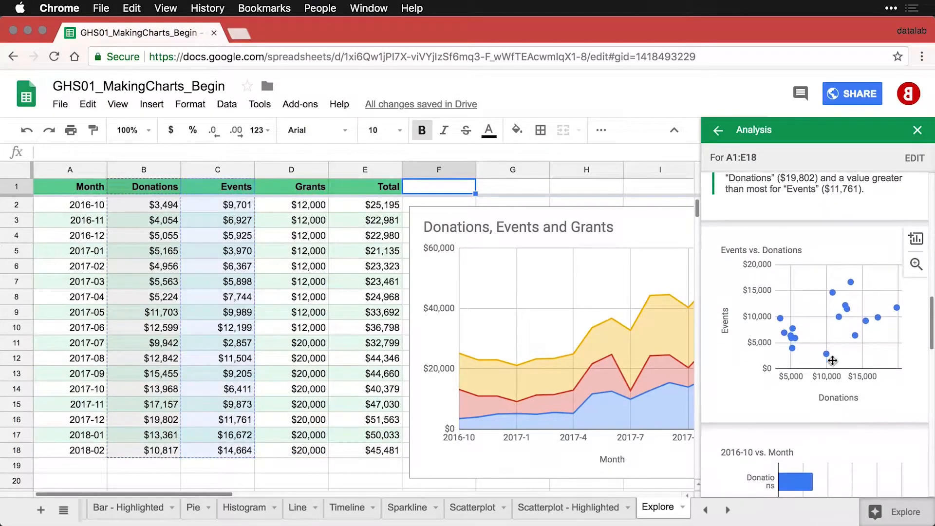
scroll(832, 361, "down", 3)
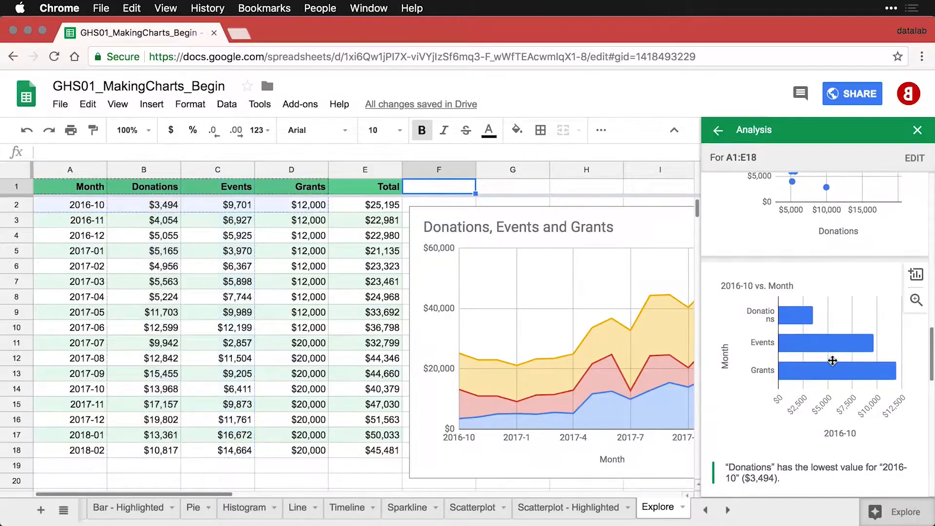
scroll(832, 361, "down", 5)
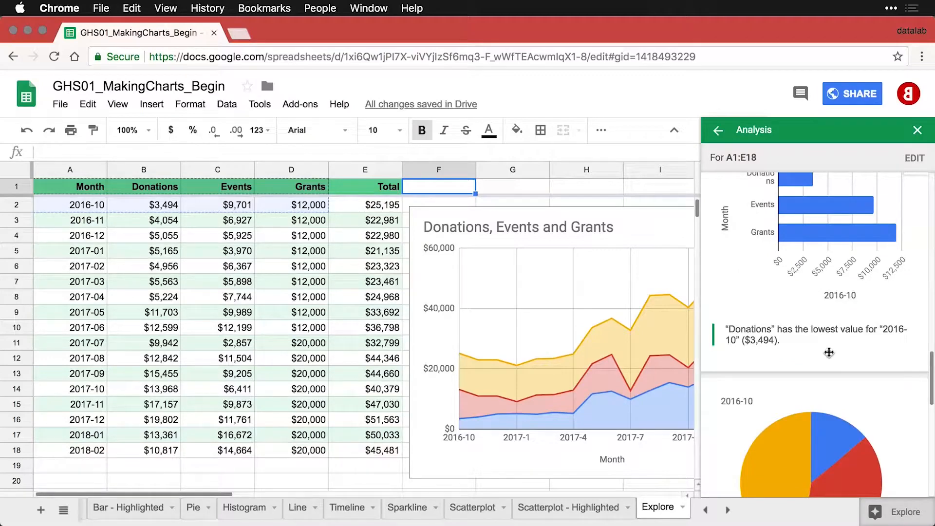
scroll(828, 352, "down", 8)
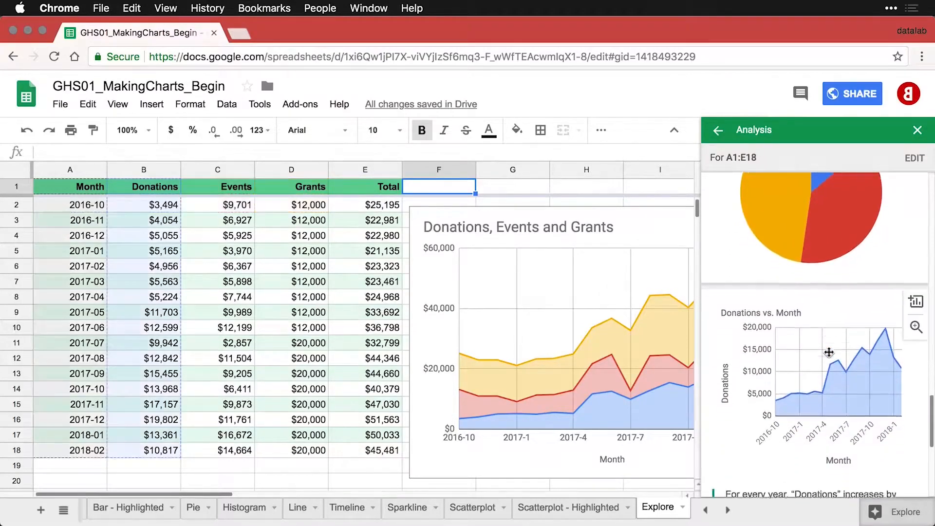
scroll(829, 351, "down", 1)
Scroll down the REPT sheet to view the text-bar rows.
scroll(829, 352, "down", 8)
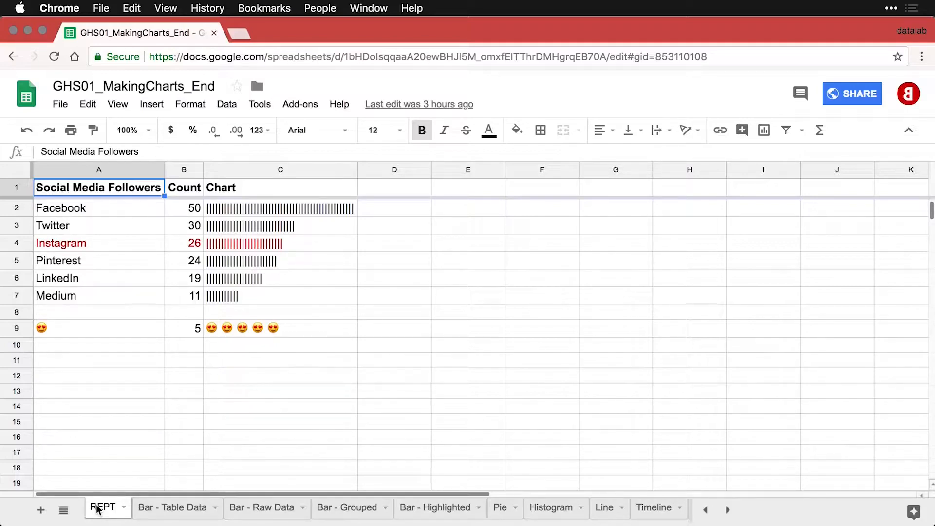
Review the REPT table from A1 to C9, including the emoji repeating formula in C9.
left_click(317, 330)
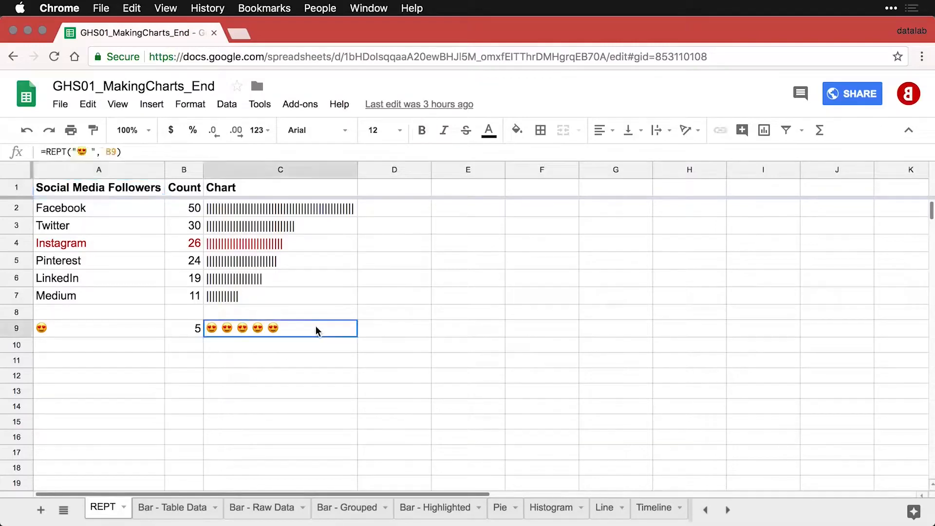
left_click_drag(45, 188, 274, 332)
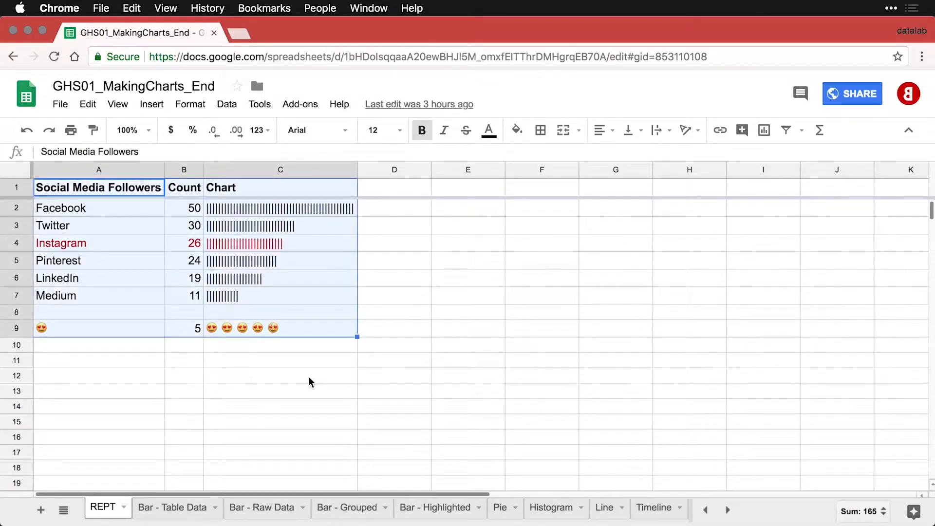
left_click(126, 189)
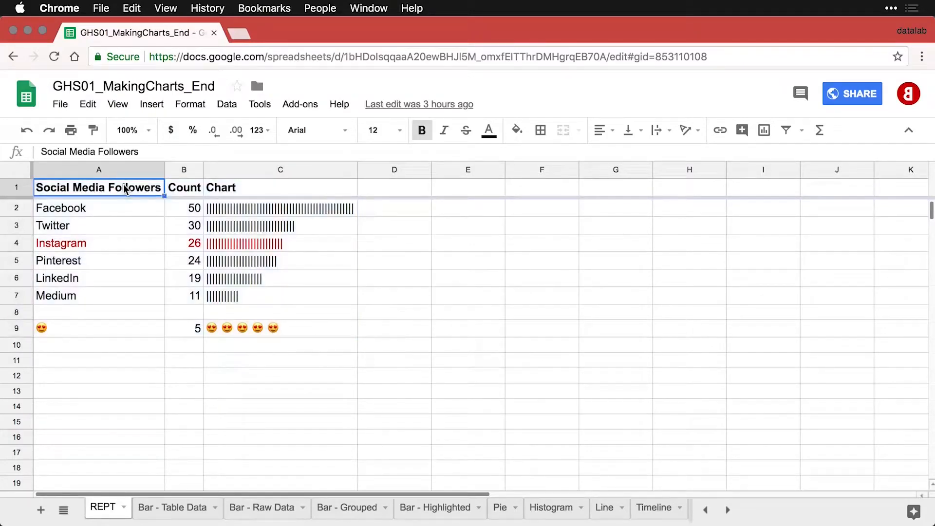
Publish only the REPT sheet to the web as a Web page and confirm.
left_click(61, 105)
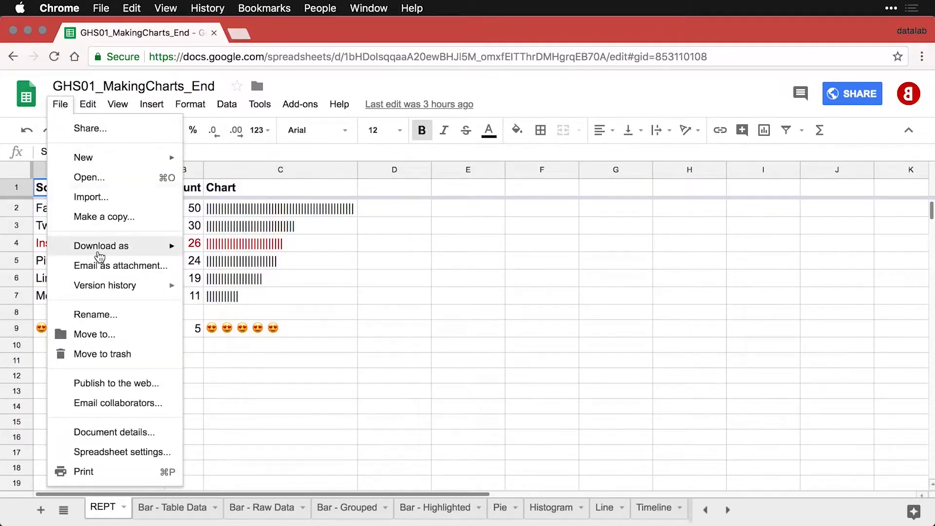
left_click(105, 384)
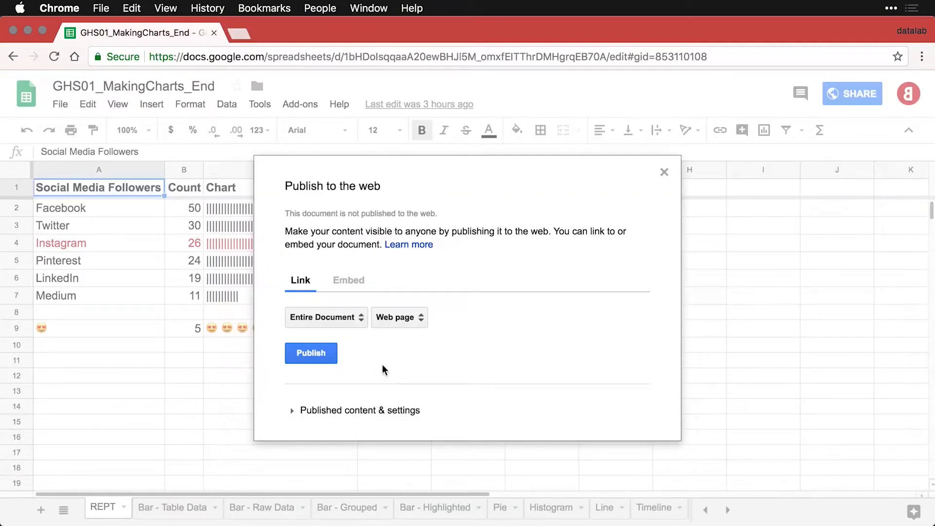
left_click(351, 321)
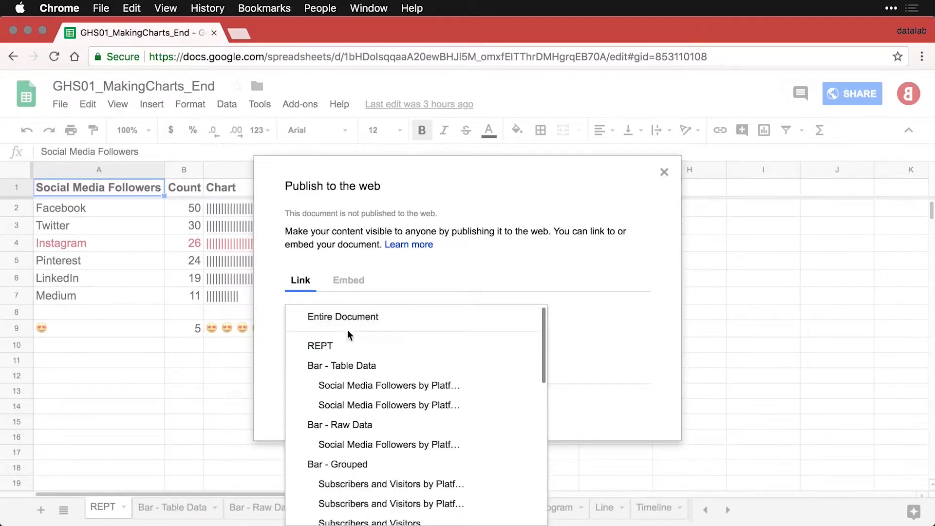
scroll(356, 375, "down", 5)
scroll(358, 376, "down", 4)
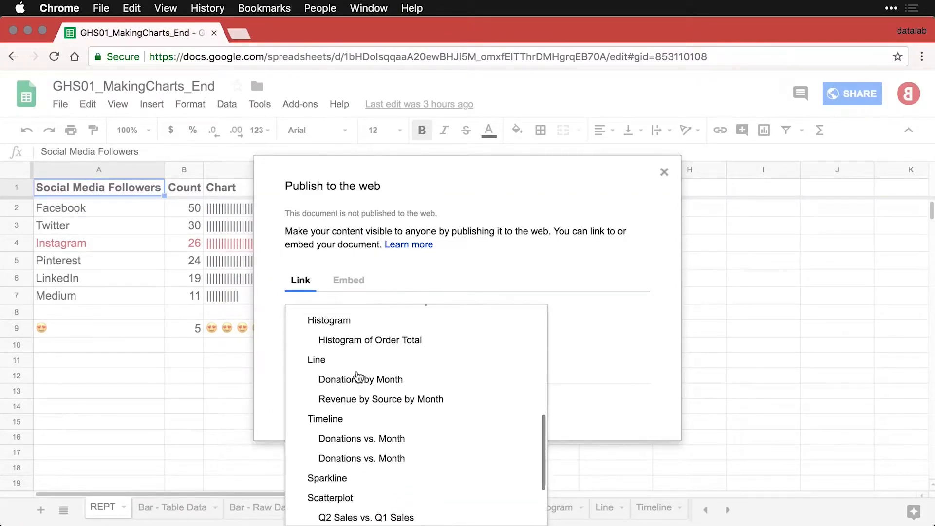
scroll(358, 376, "up", 3)
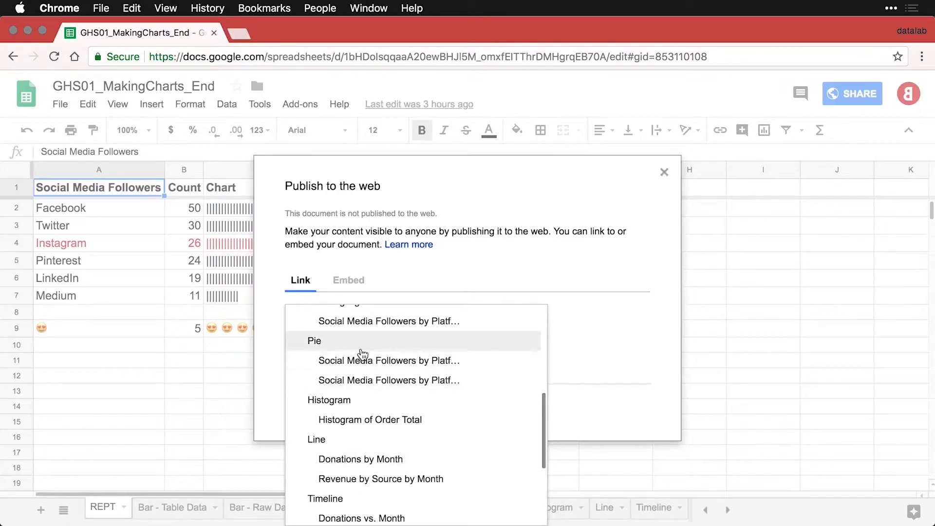
scroll(358, 361, "up", 5)
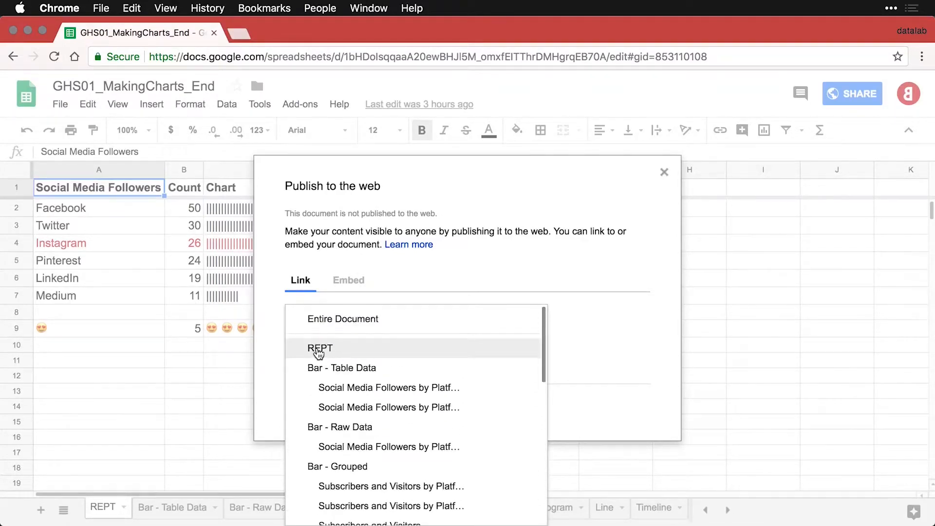
left_click(321, 349)
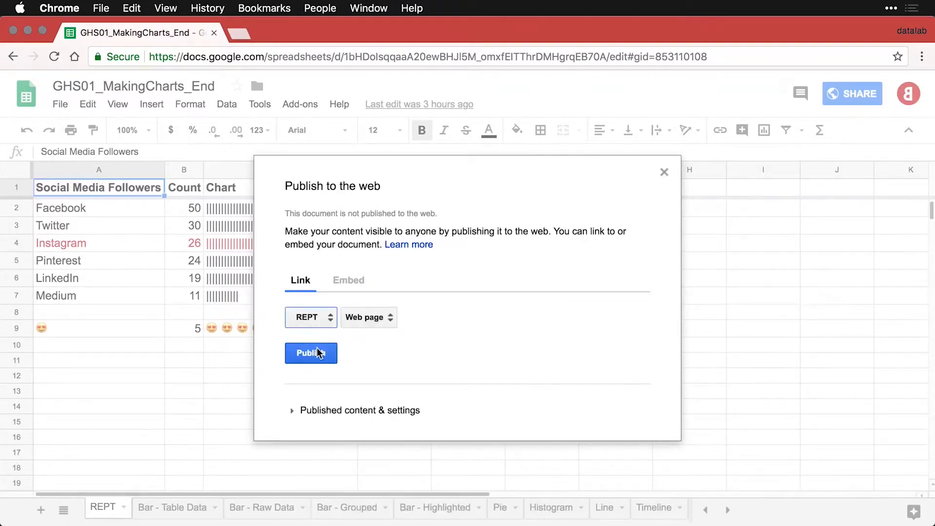
left_click(388, 319)
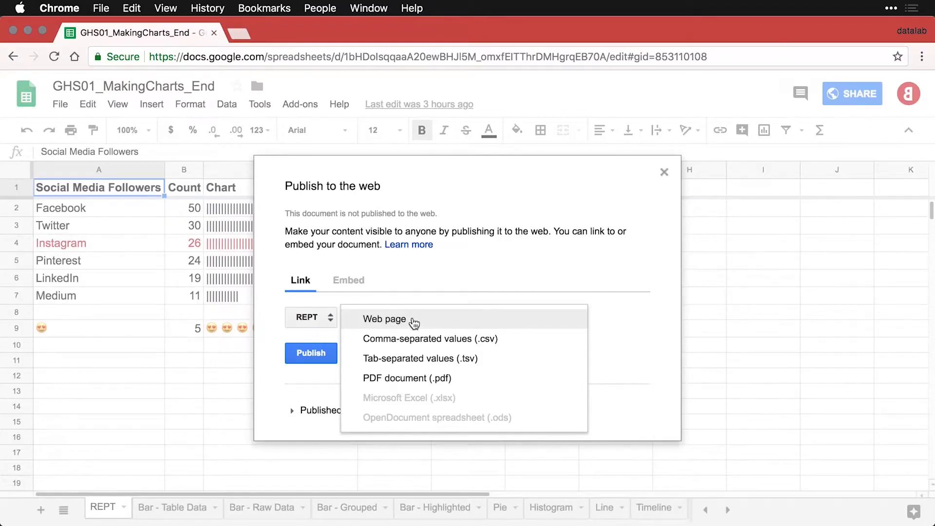
left_click(398, 319)
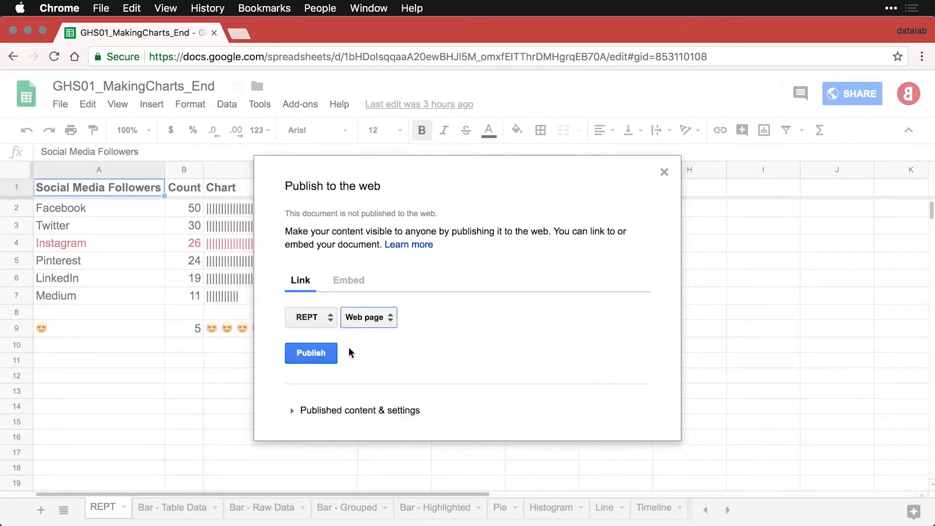
left_click(320, 354)
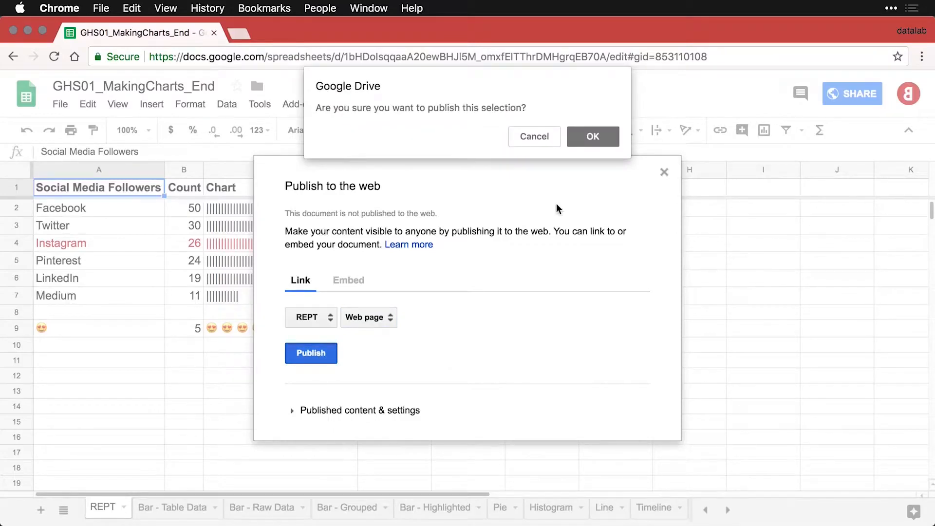
left_click(592, 136)
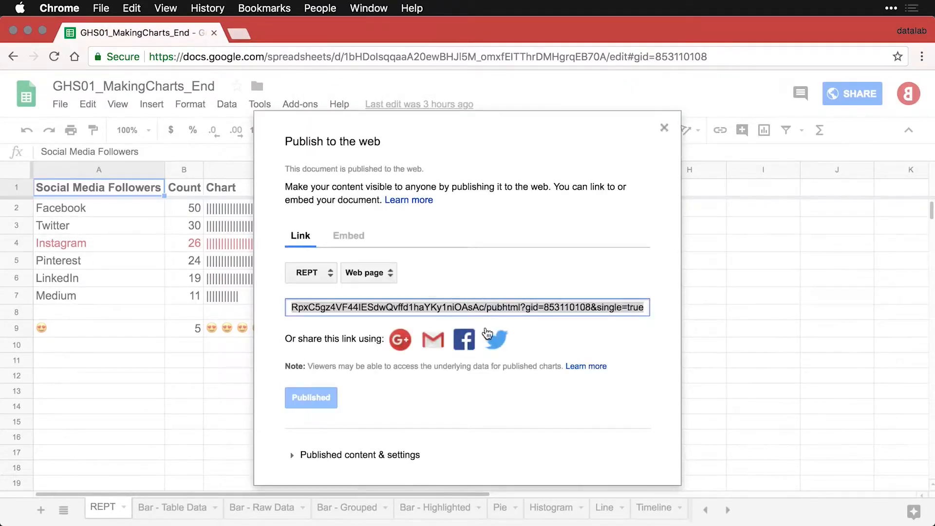
Copy the published REPT link and open a new incognito window.
double_click(473, 310)
triple_click(472, 309)
key("super+c")
key("super+shift+n")
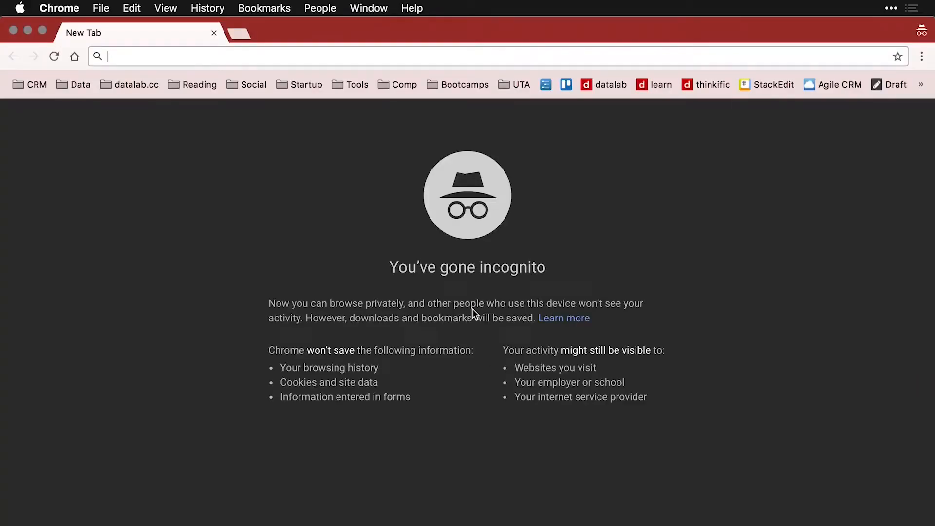
Paste the copied REPT link into the incognito address bar and load the page.
key("super+v")
key("Return")
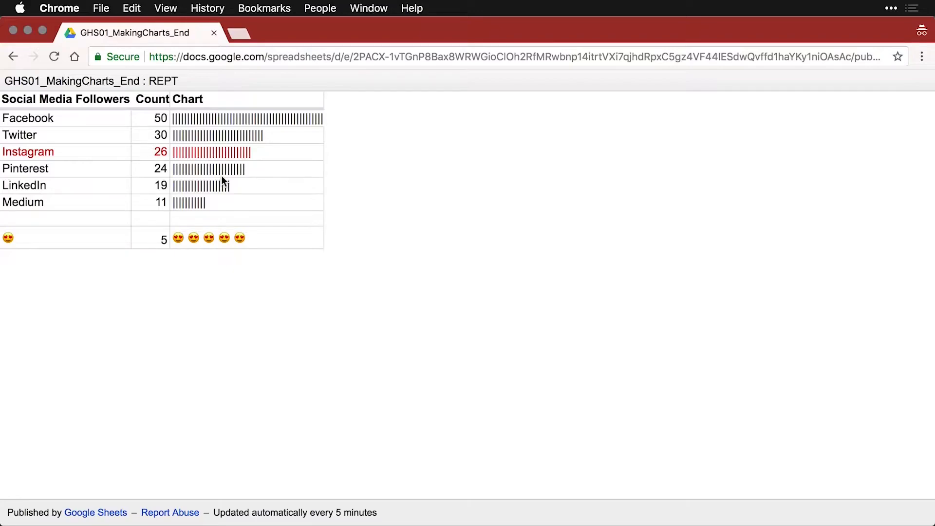
Close Publish to the web and select the Revenue by Source by Month chart on the Line sheet.
key("super+grave")
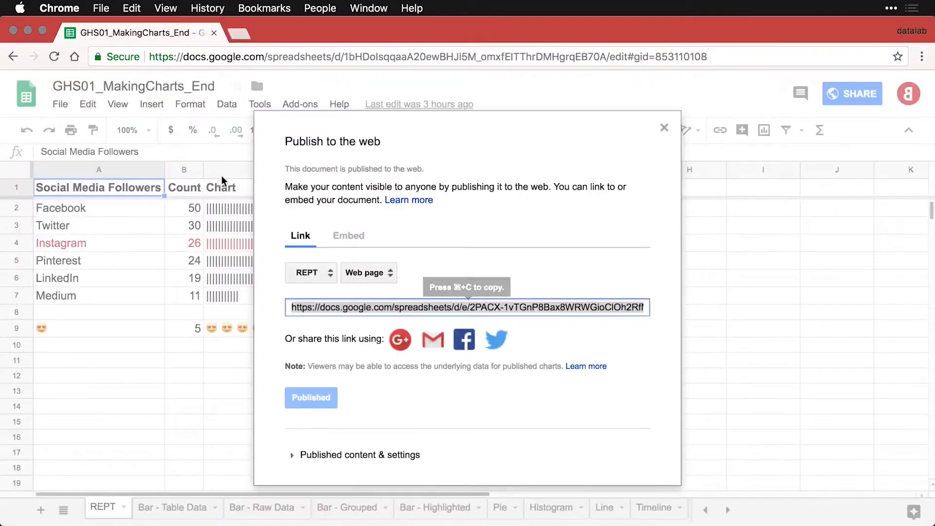
left_click(664, 127)
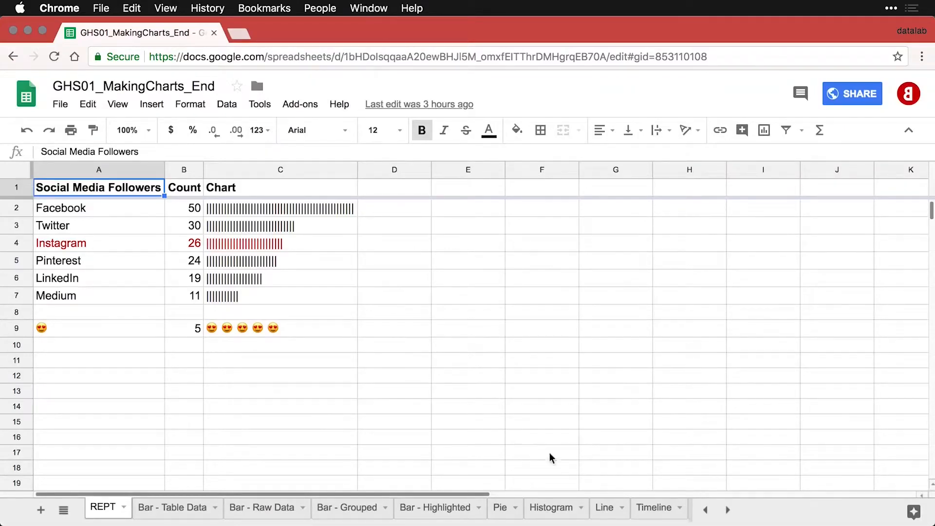
left_click(609, 512)
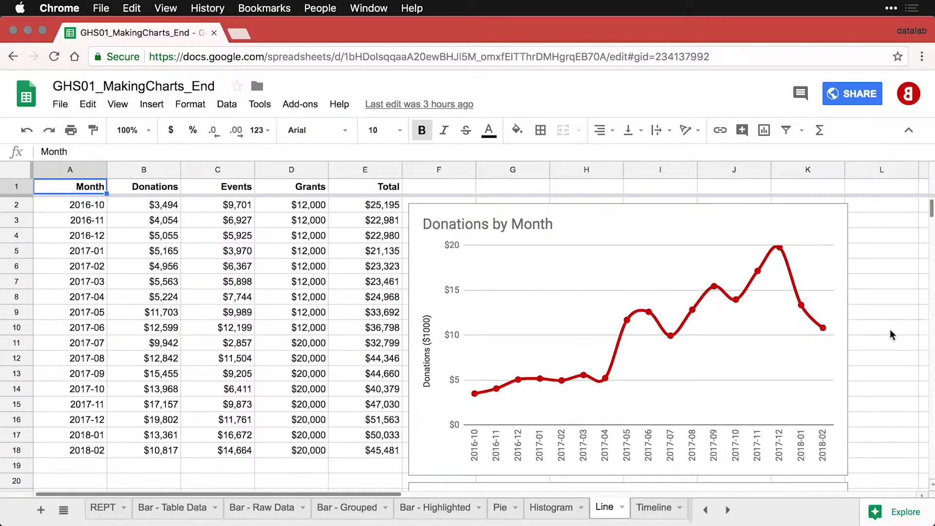
scroll(890, 334, "down", 5)
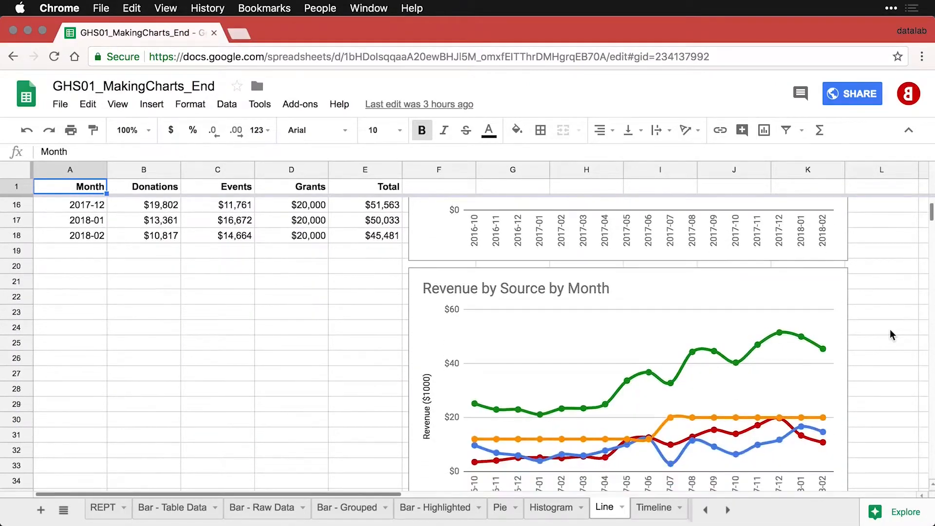
scroll(891, 335, "down", 2)
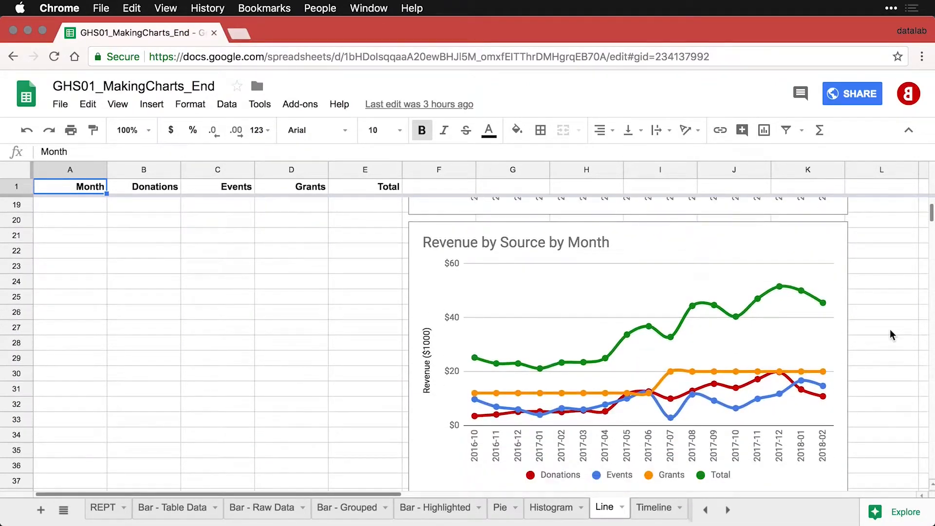
left_click(748, 252)
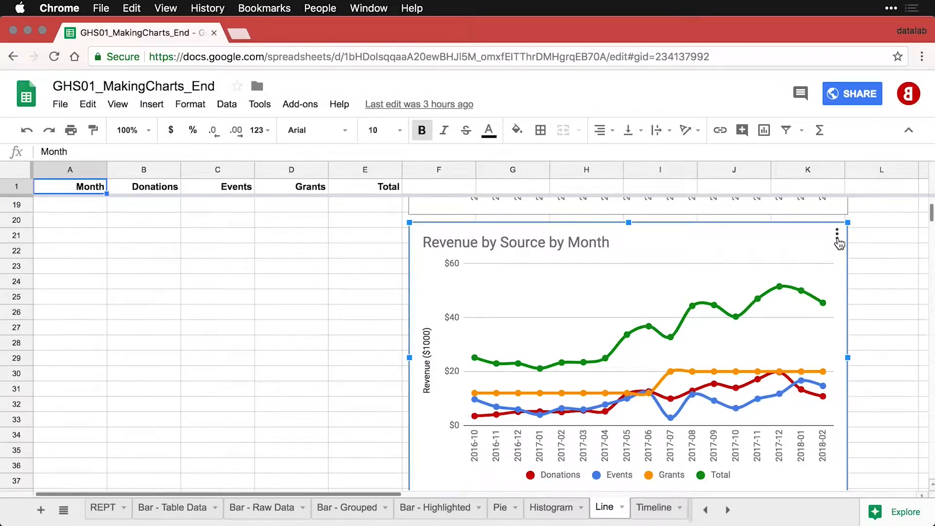
Publish the Revenue by Source by Month chart from its chart menu in Image format.
left_click(837, 235)
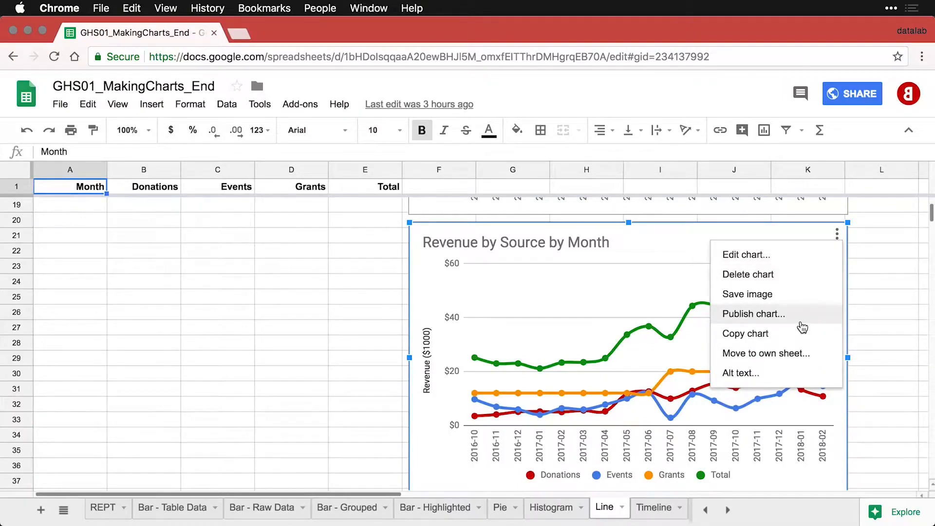
left_click(801, 321)
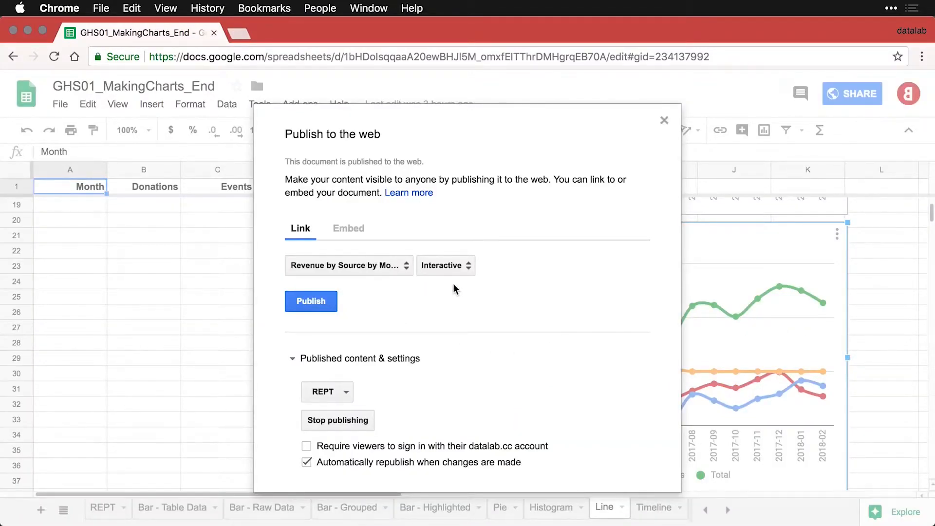
left_click(465, 265)
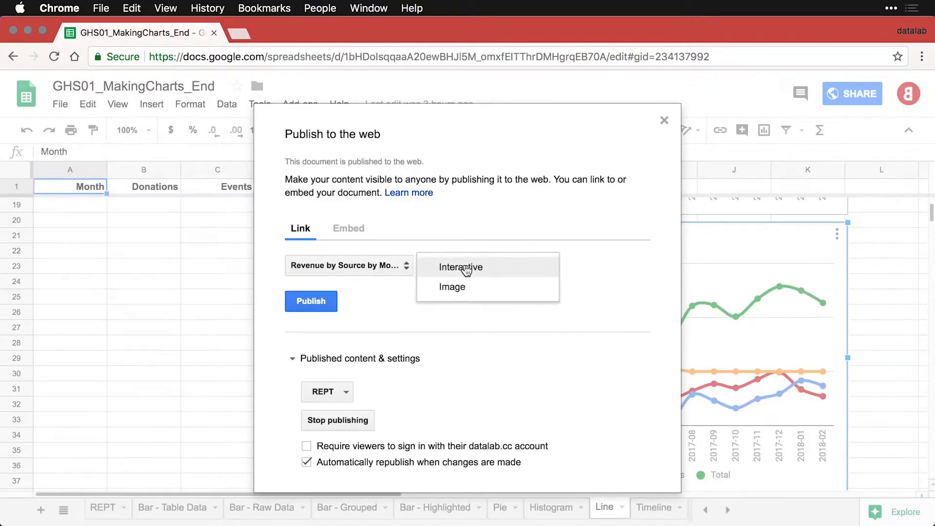
left_click(467, 288)
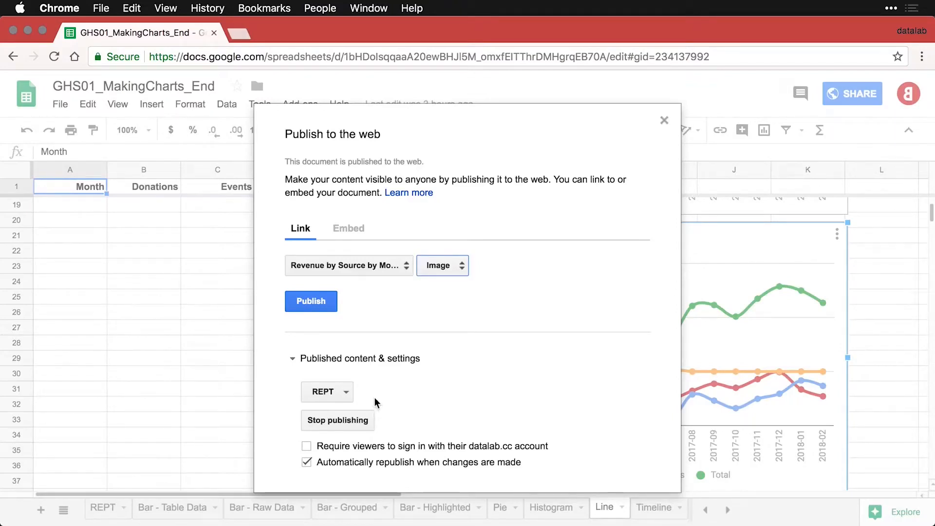
left_click(315, 304)
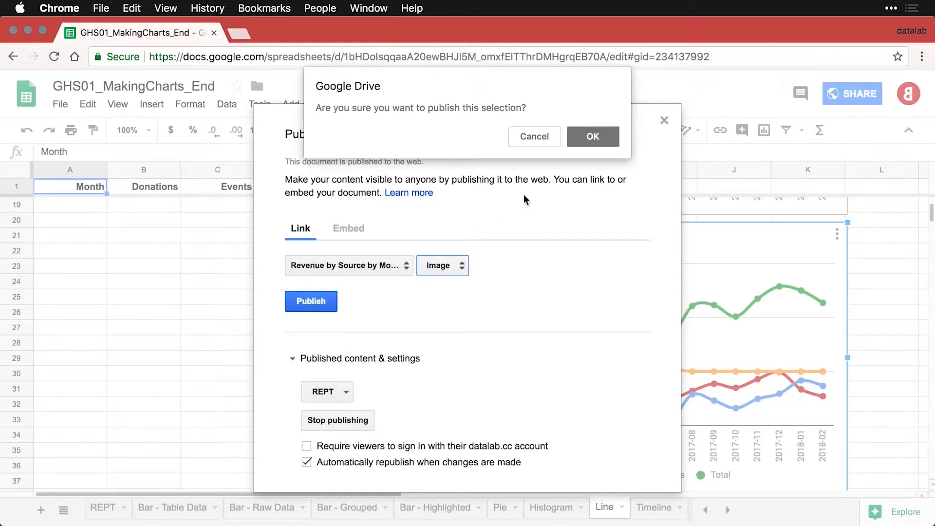
left_click(589, 139)
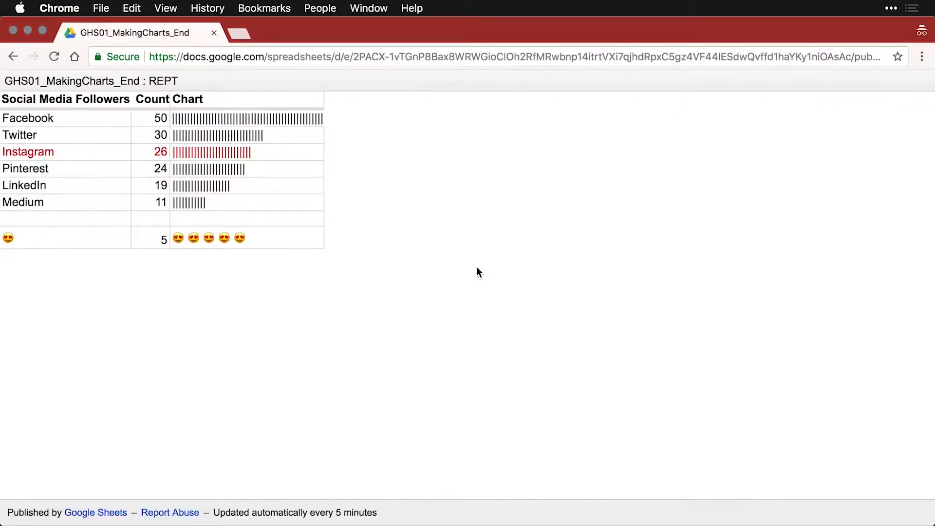
key("super+t")
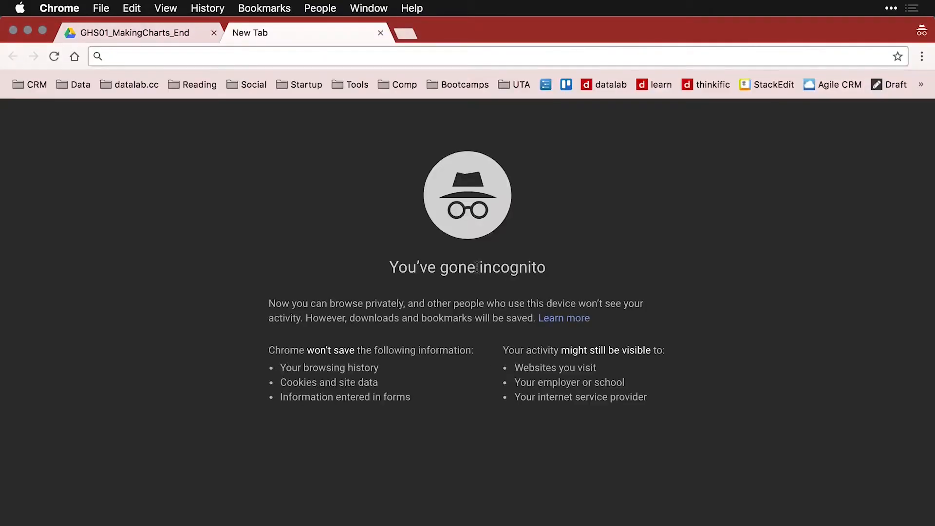
key("super+v")
key("Return")
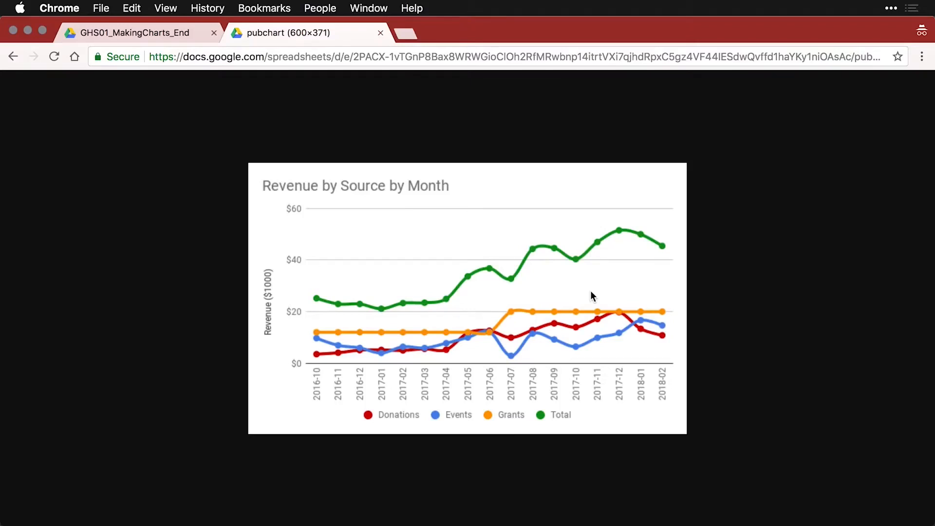
key("super+w")
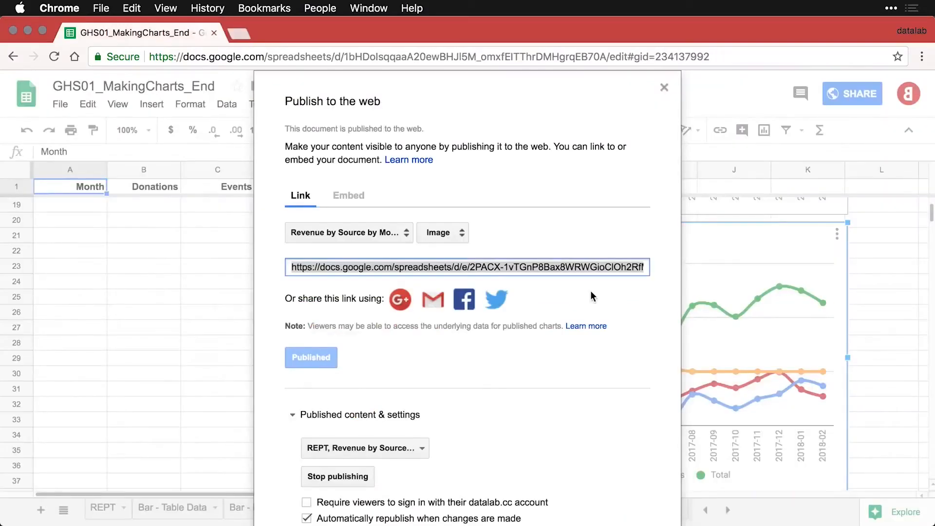
Close the publish dialog and select the all-sources chart on the Timeline sheet.
left_click(662, 88)
left_click(872, 362)
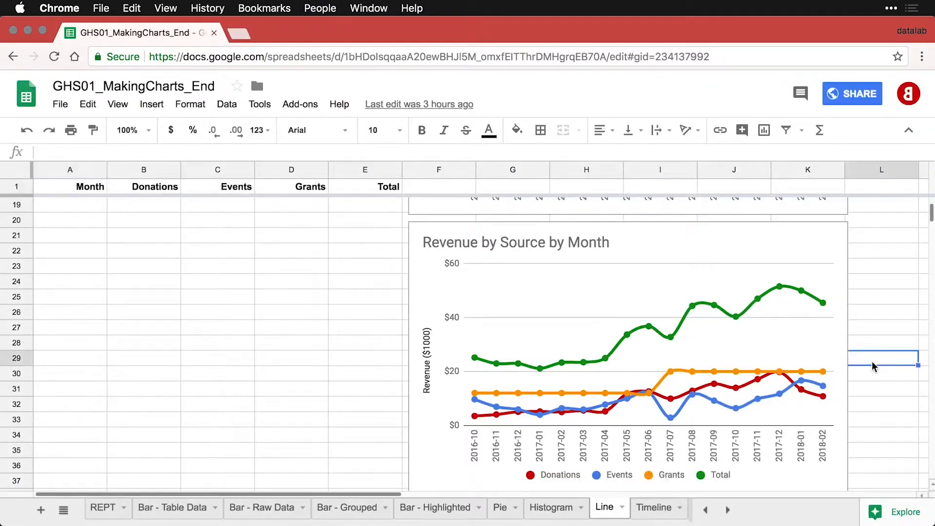
left_click(649, 509)
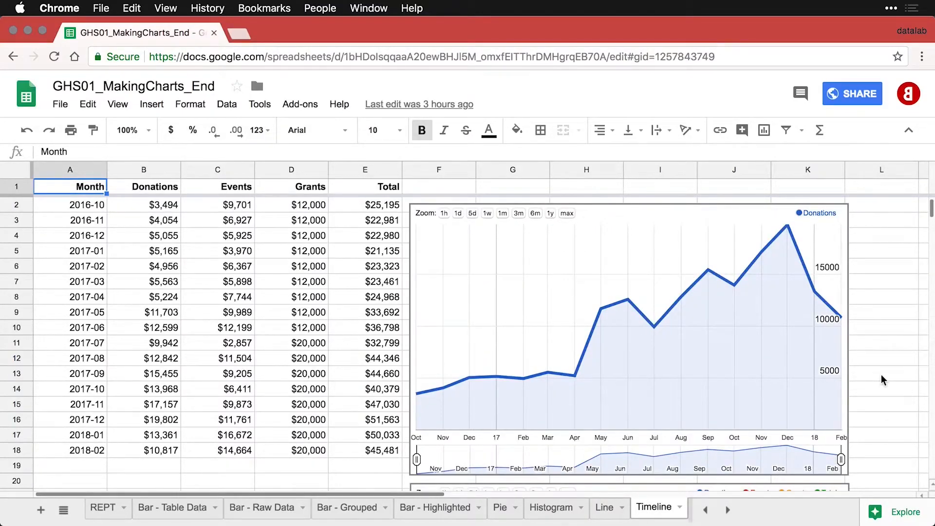
scroll(882, 379, "down", 5)
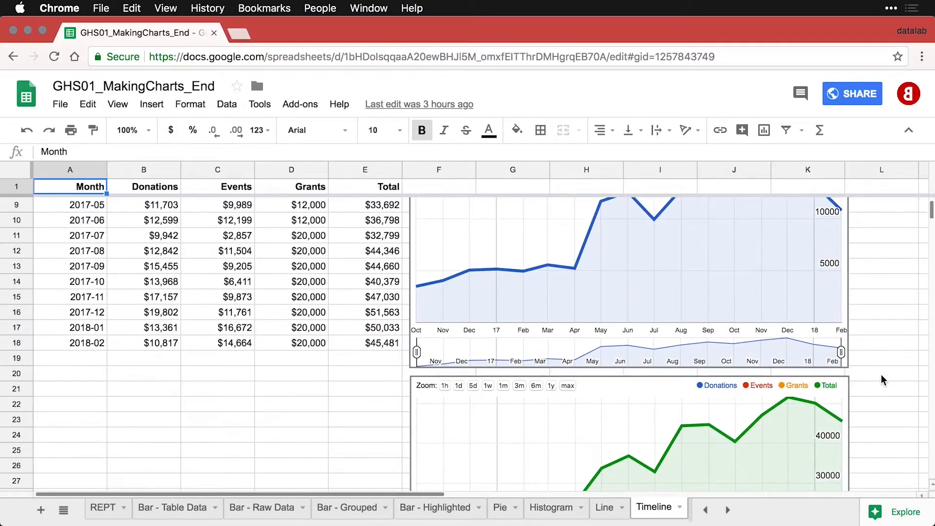
scroll(882, 379, "down", 5)
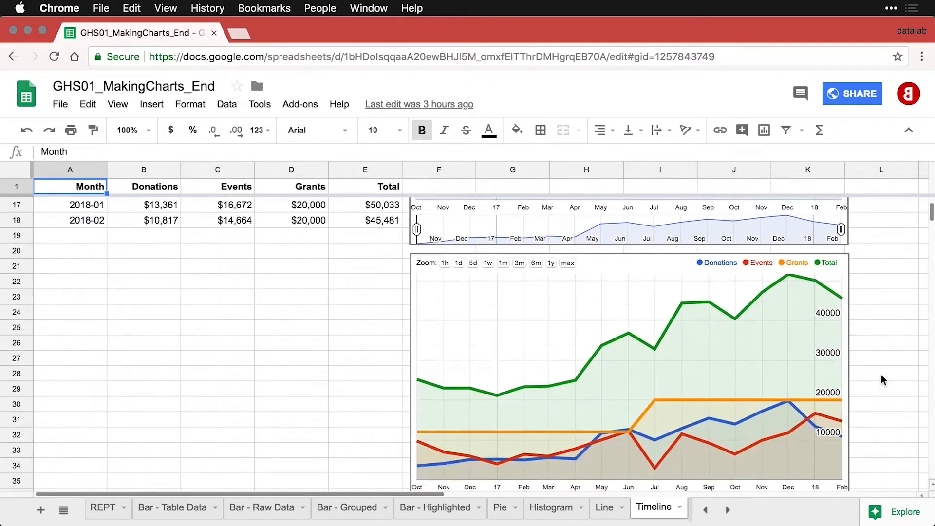
scroll(882, 379, "down", 1)
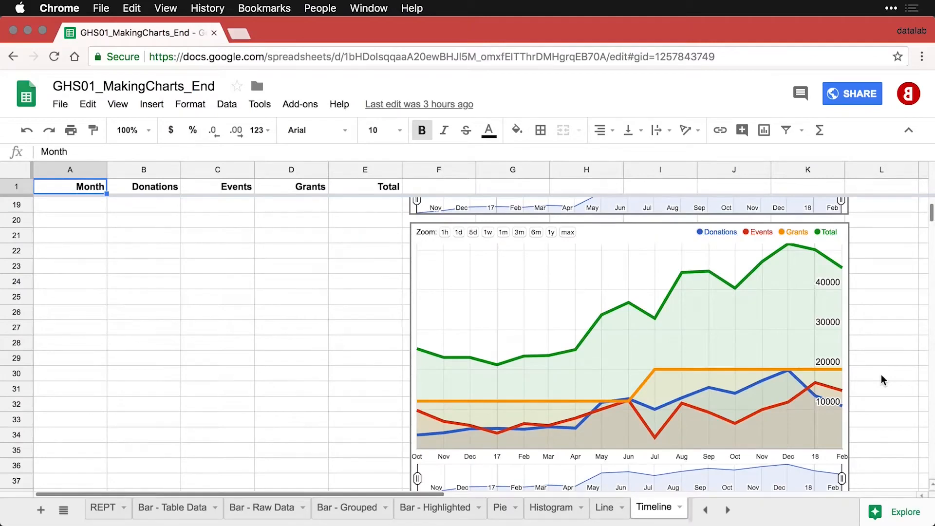
scroll(882, 379, "down", 1)
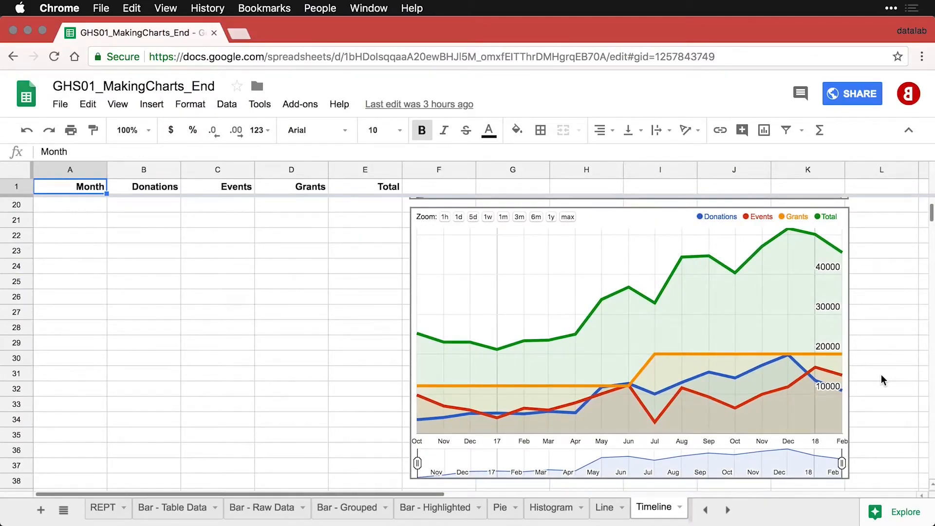
left_click(550, 223)
Zoom the timeline chart to 1y and 6m, then drag its range back to October.
left_click(551, 217)
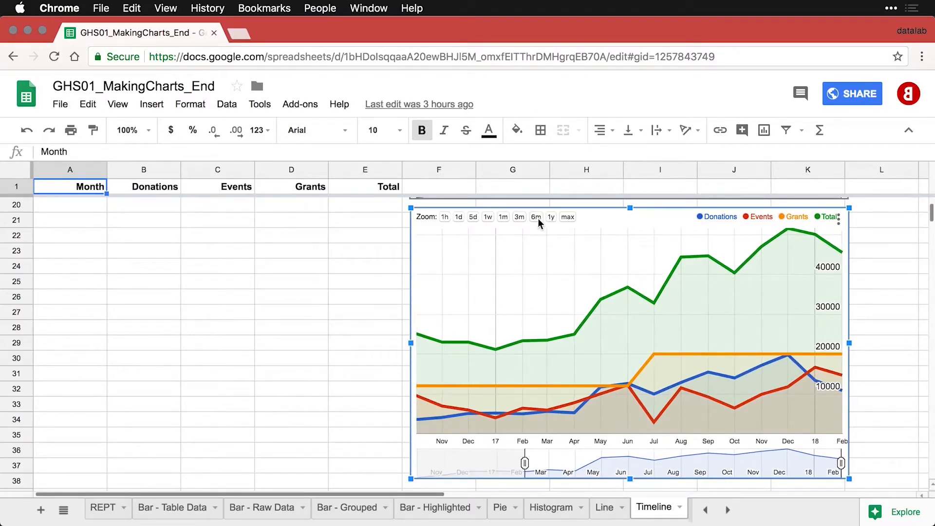
double_click(535, 217)
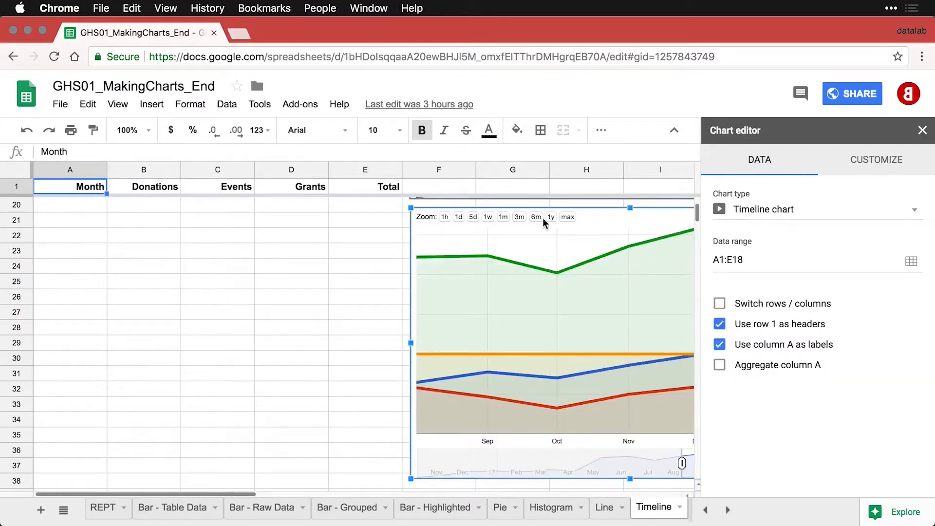
scroll(347, 325, "right", 5)
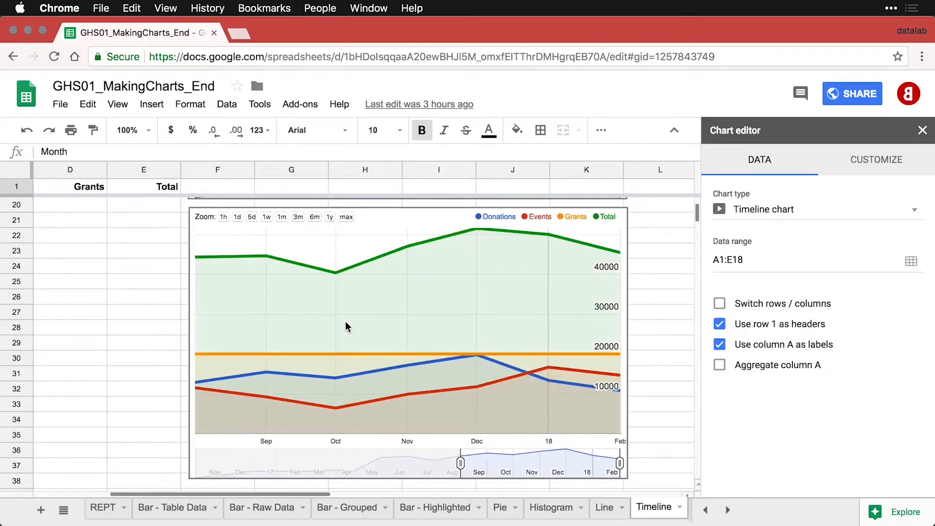
left_click(460, 466)
left_click_drag(460, 463, 186, 464)
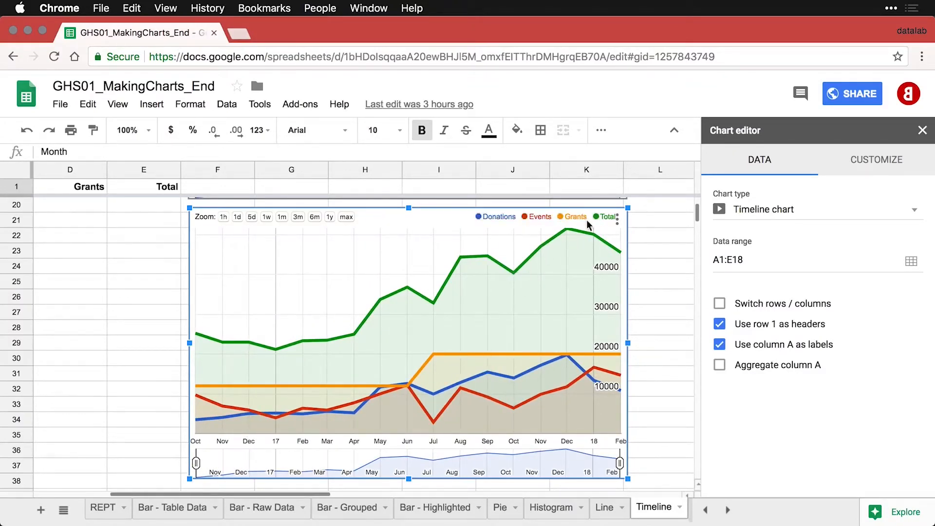
Publish the Donations vs. Month timeline chart as an interactive chart and confirm with OK.
left_click(618, 221)
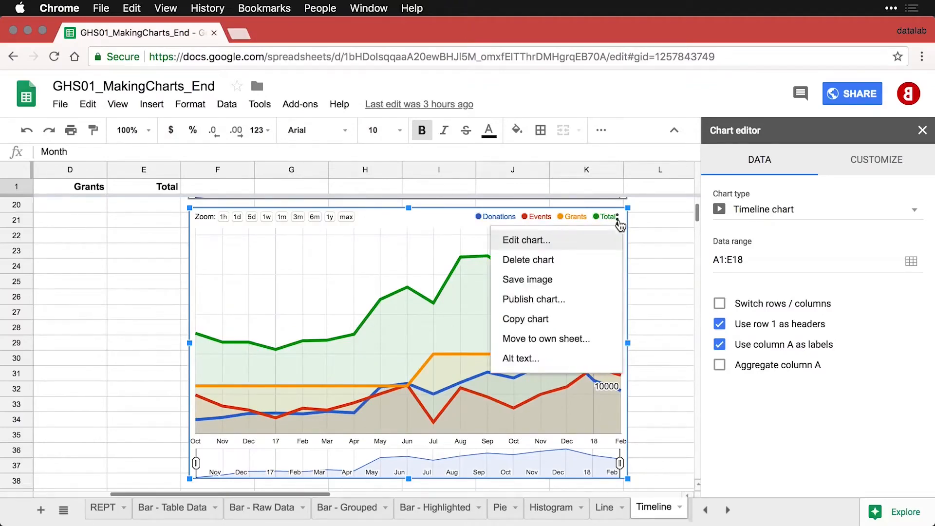
left_click(579, 300)
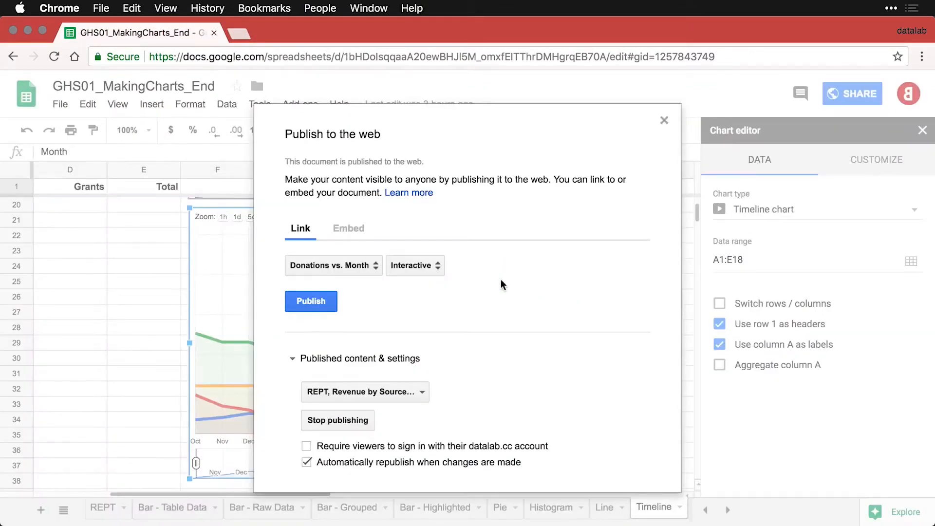
left_click(316, 302)
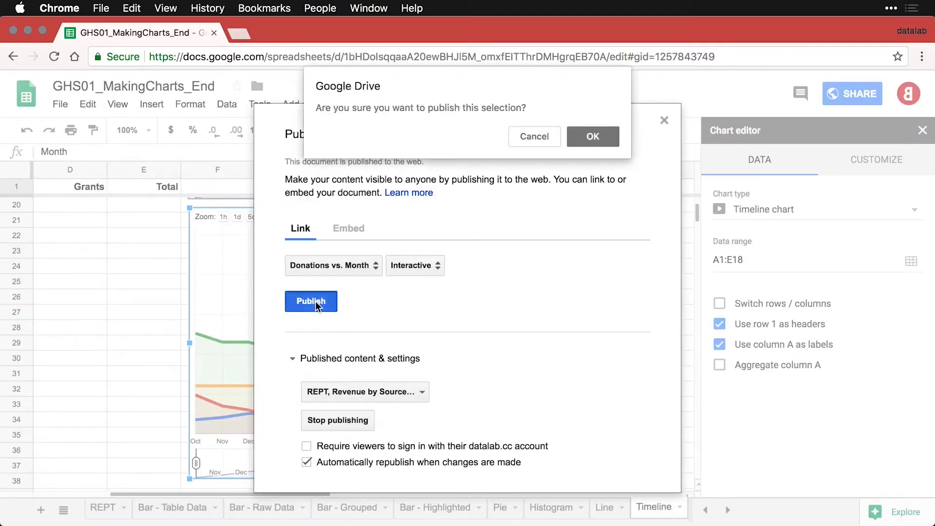
left_click(591, 136)
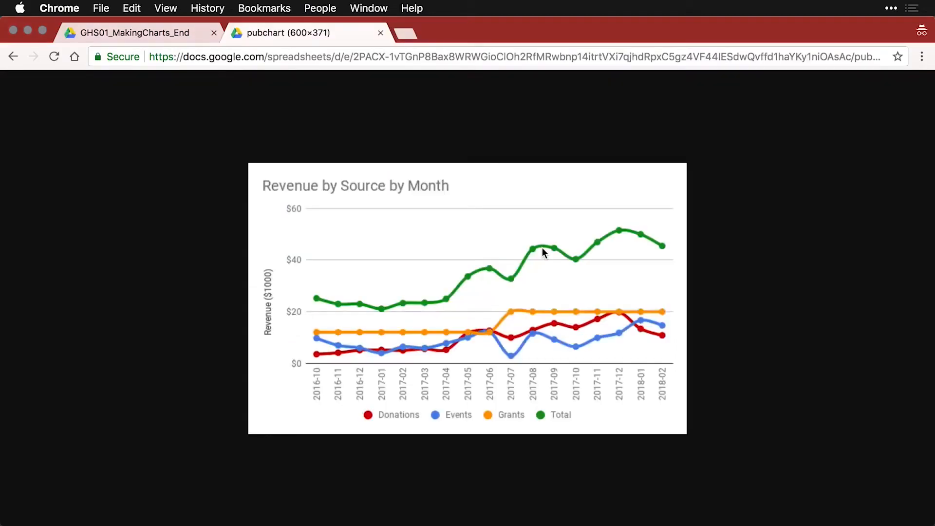
key("super+t")
key("super+v")
key("Return")
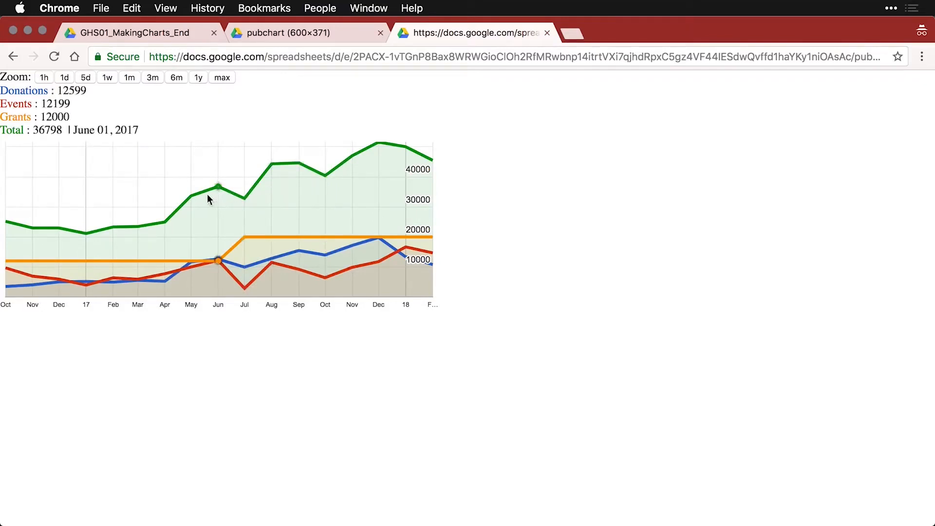
left_click(175, 79)
left_click(196, 78)
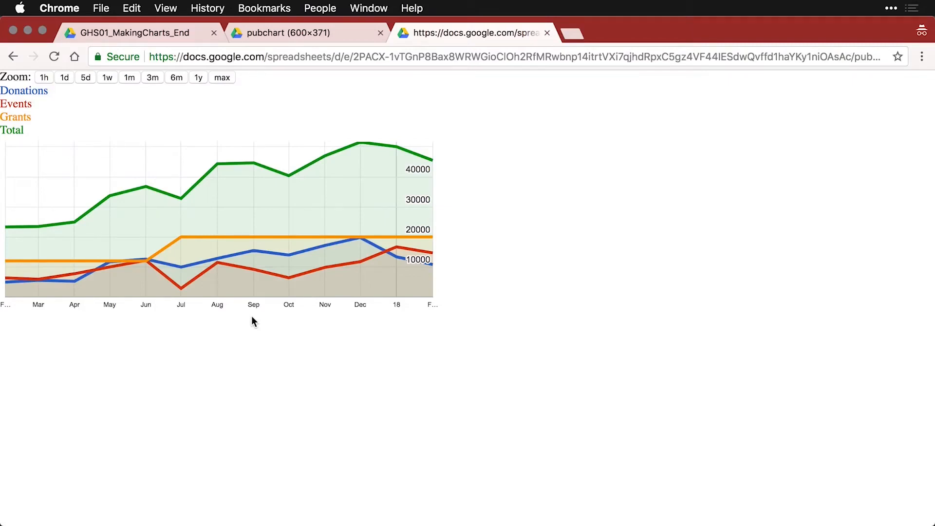
left_click(153, 78)
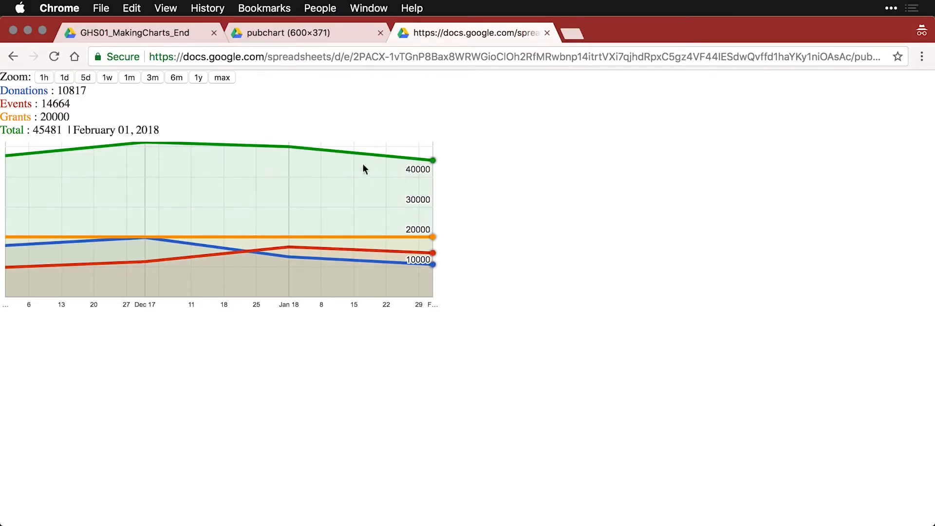
left_click(14, 31)
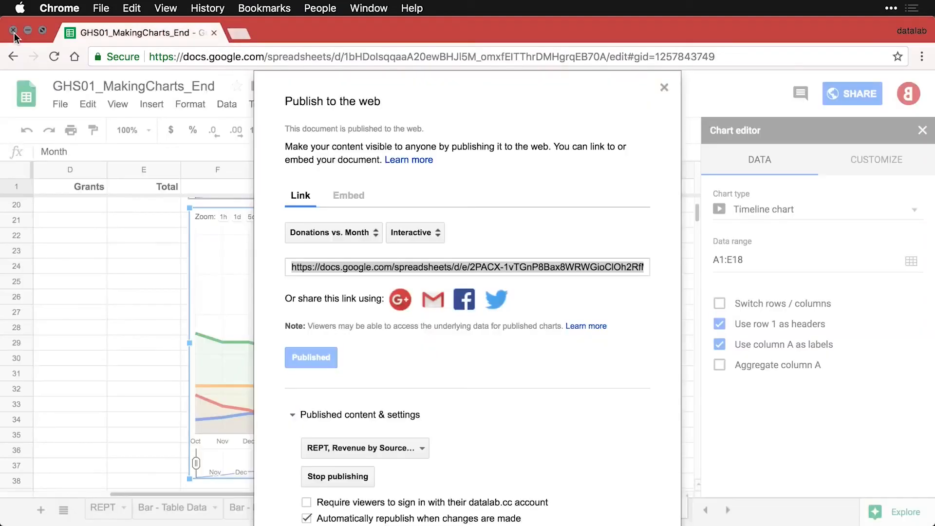
Review the published items, then stop publishing the charts workbook and confirm.
left_click(604, 414)
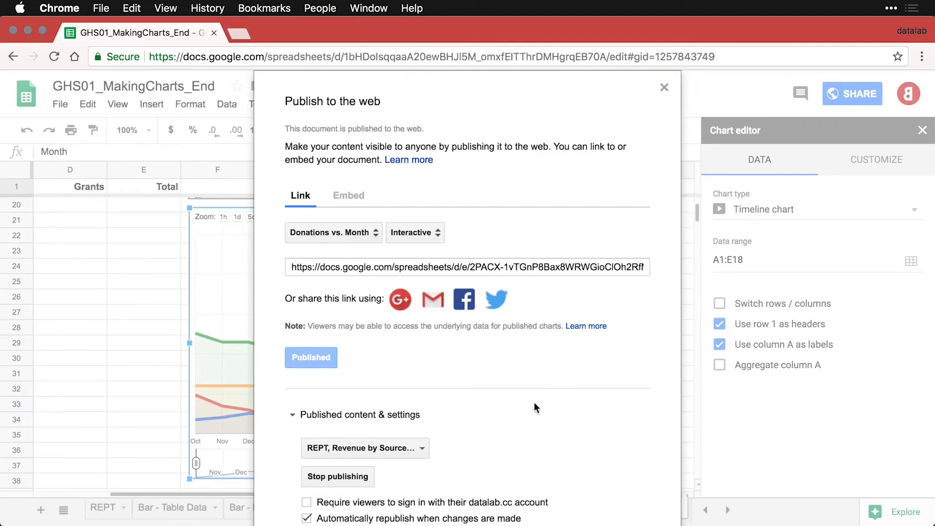
left_click(420, 447)
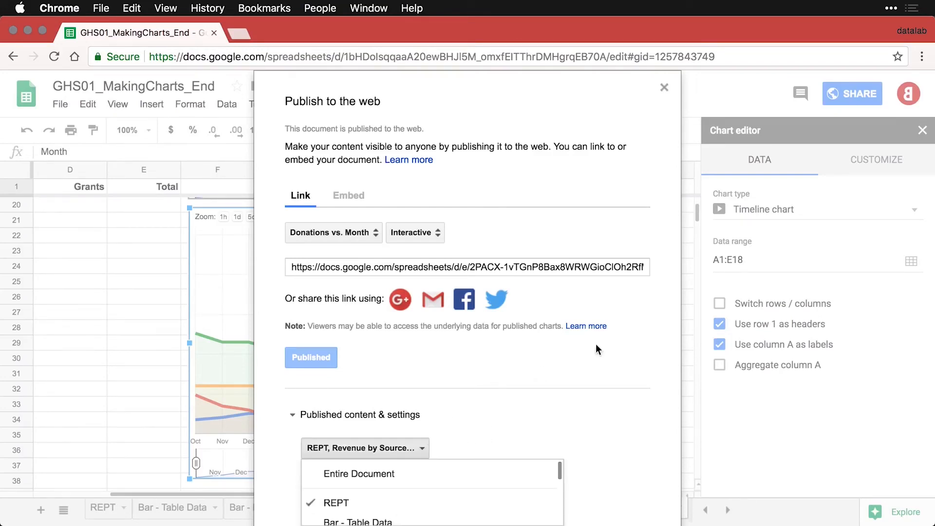
scroll(518, 487, "down", 3)
scroll(518, 488, "down", 10)
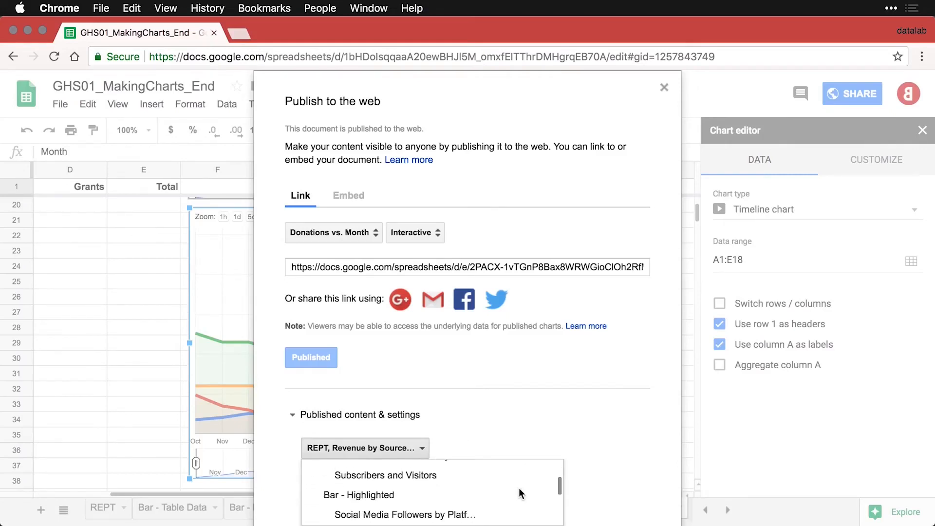
scroll(520, 494, "down", 3)
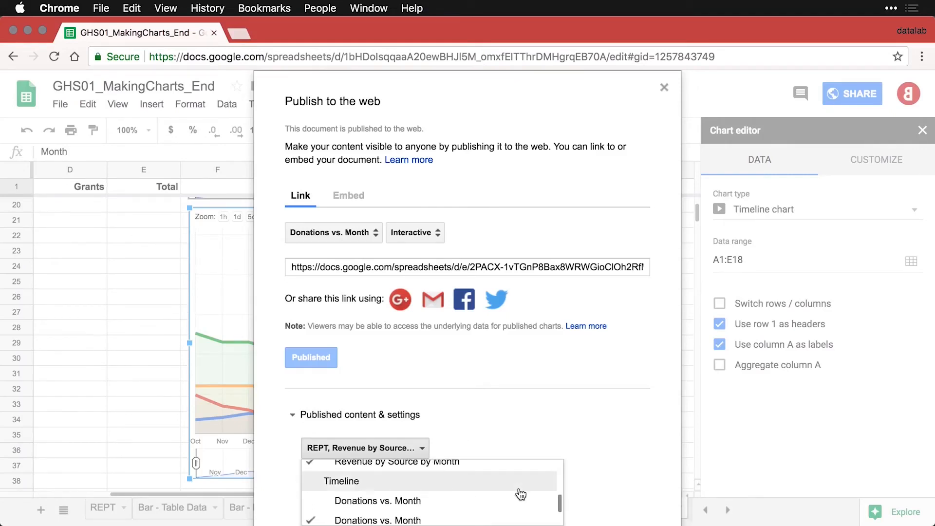
left_click(530, 426)
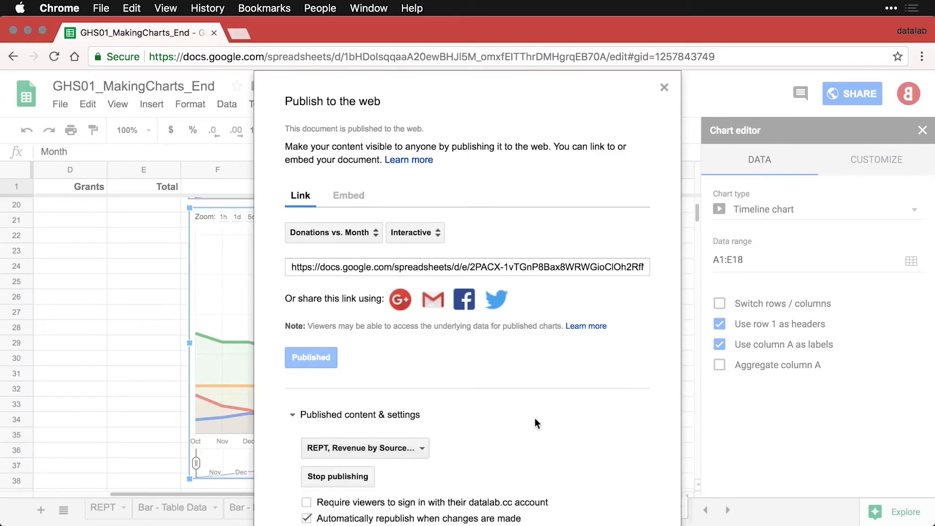
left_click(334, 477)
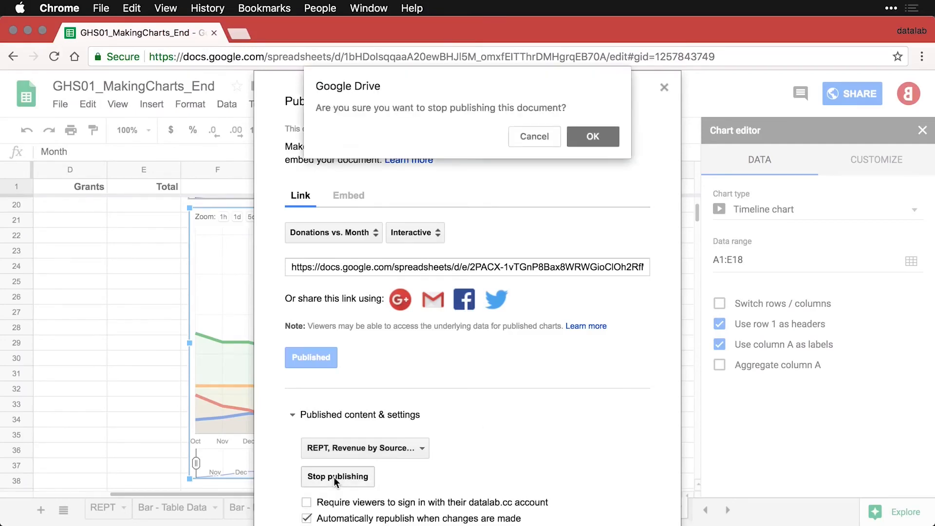
left_click(592, 136)
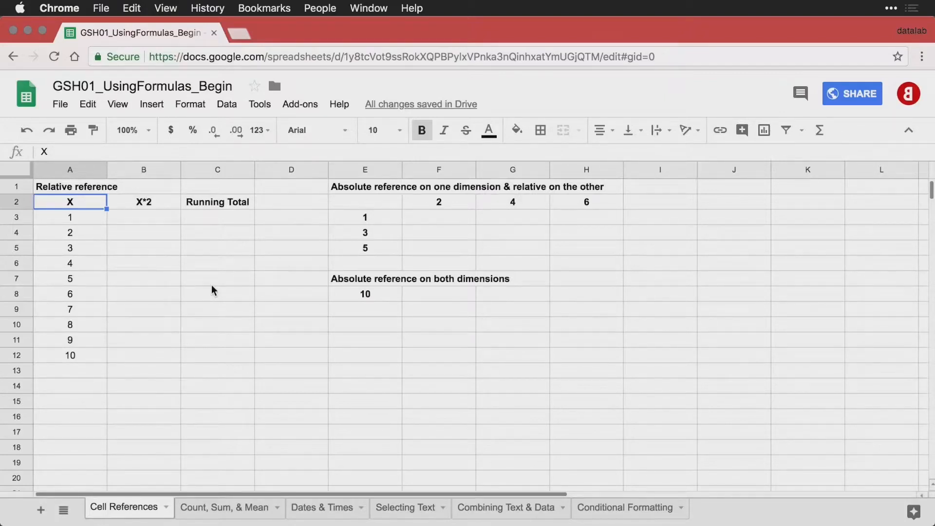
Enter =A3*2 in B3 so it shows 2, then recheck the formula.
left_click_drag(81, 220, 82, 354)
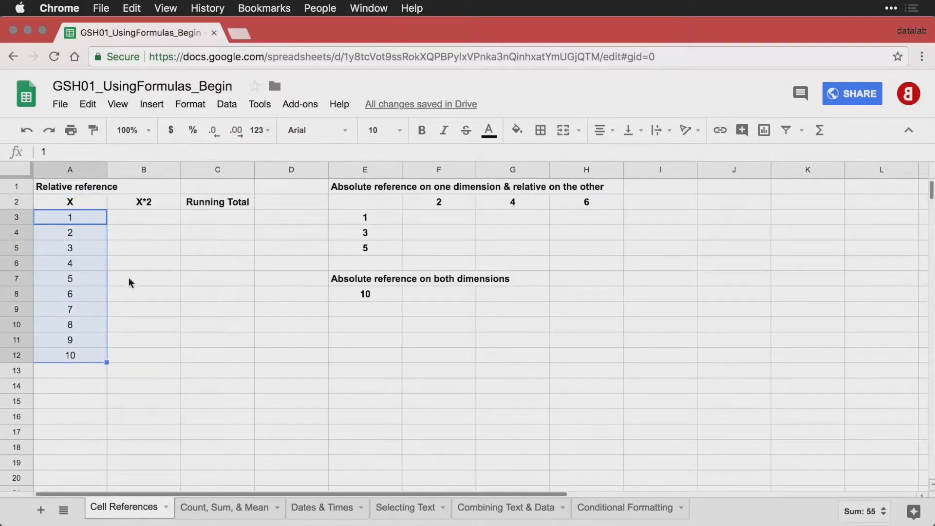
left_click(153, 219)
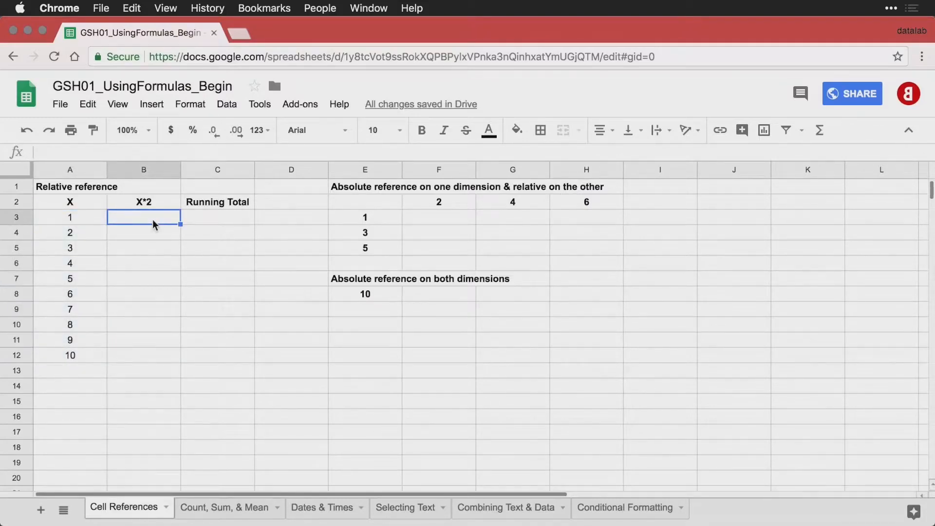
type("=")
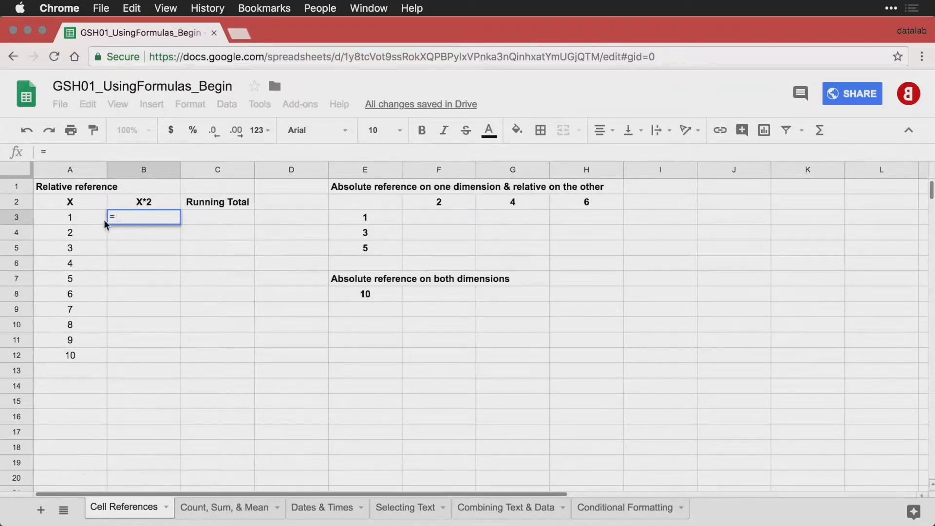
left_click(74, 216)
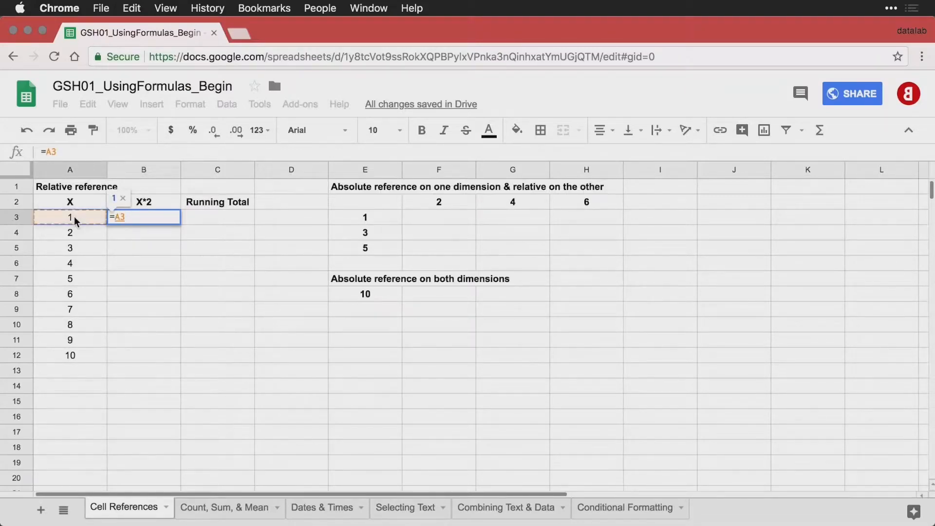
type("*2")
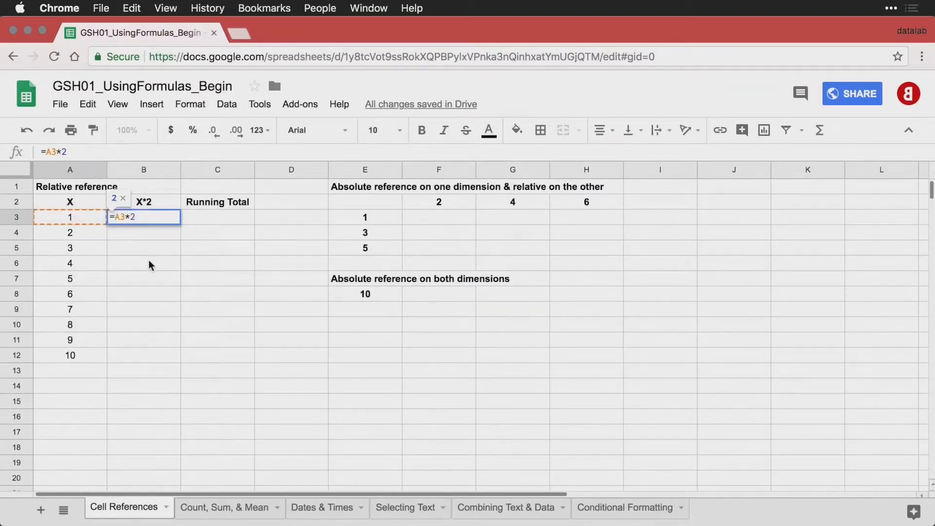
key("Return")
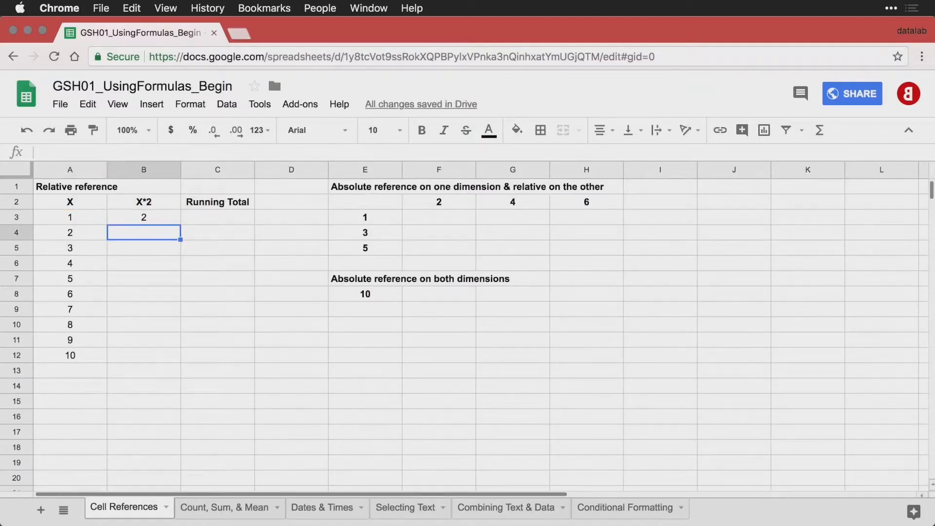
double_click(159, 218)
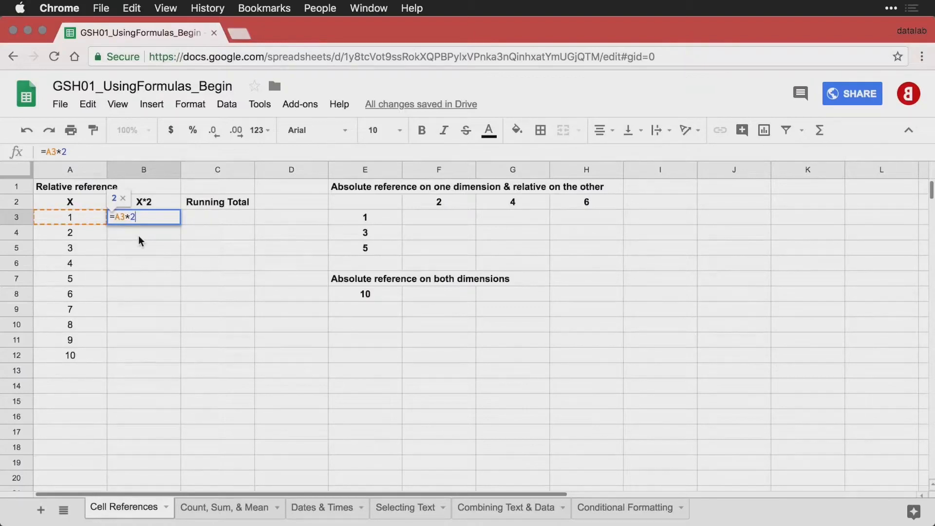
key("Return")
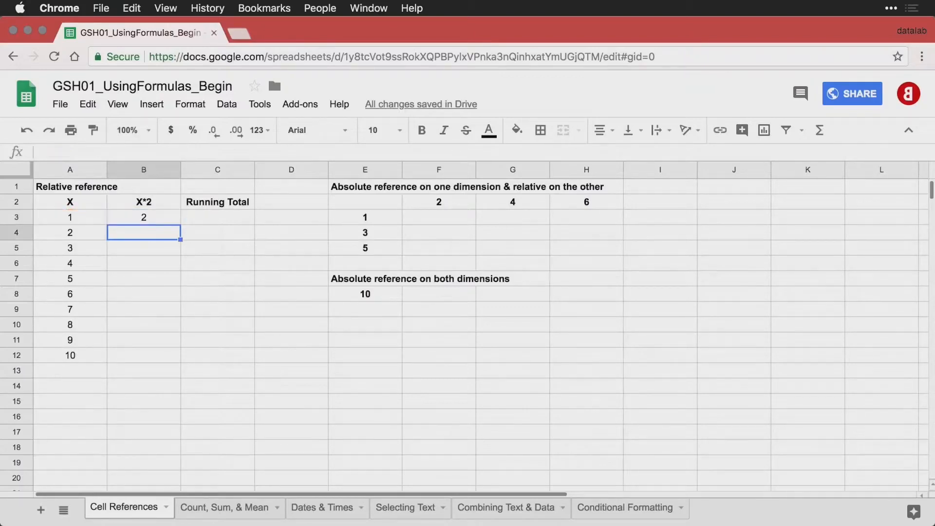
left_click(149, 217)
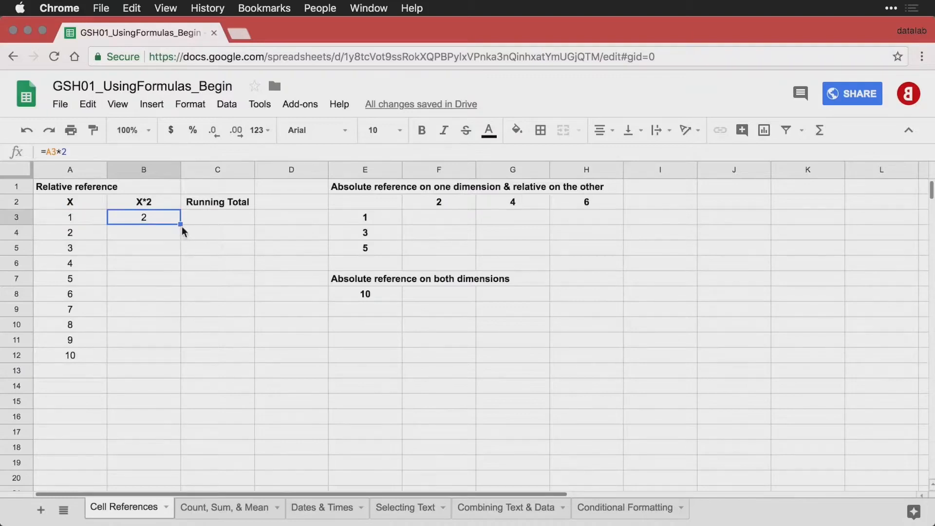
Fill B3's =A3*2 down to B12 and turn on formula view with Ctrl+`.
left_click_drag(180, 224, 167, 356)
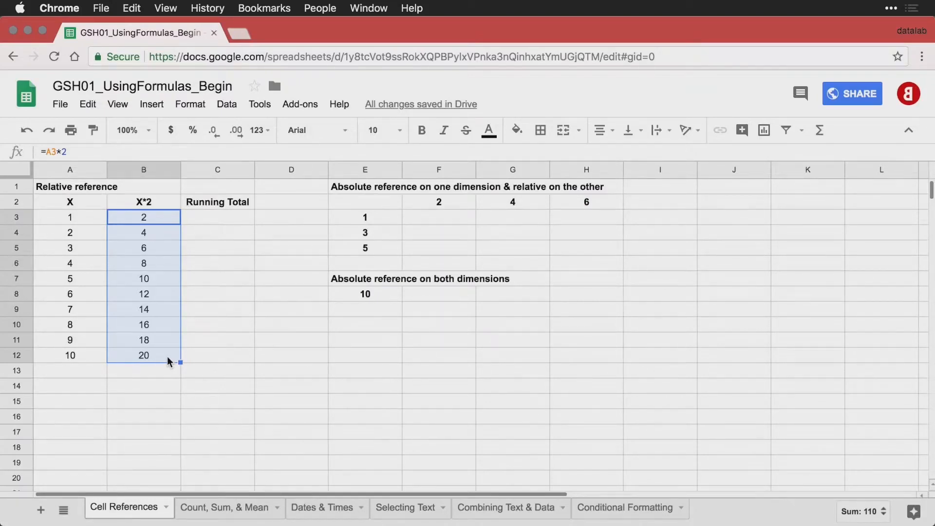
key("ctrl+grave")
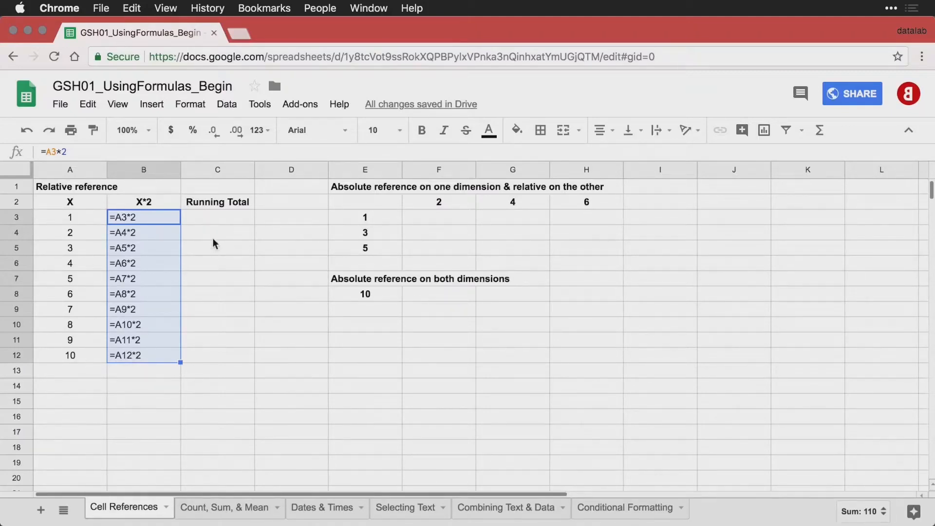
left_click(232, 222)
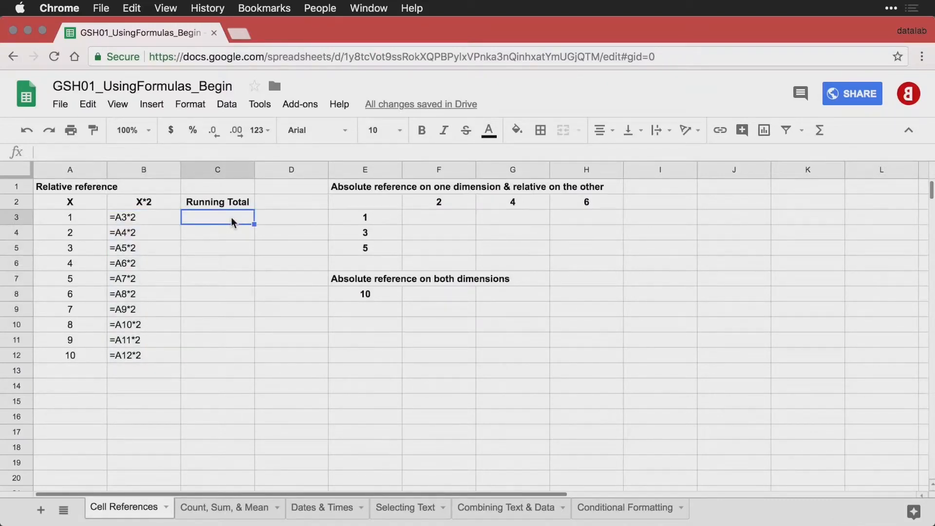
Show values again, then enter =B3 in C3 and =C3+B4 in C4.
key("ctrl+grave")
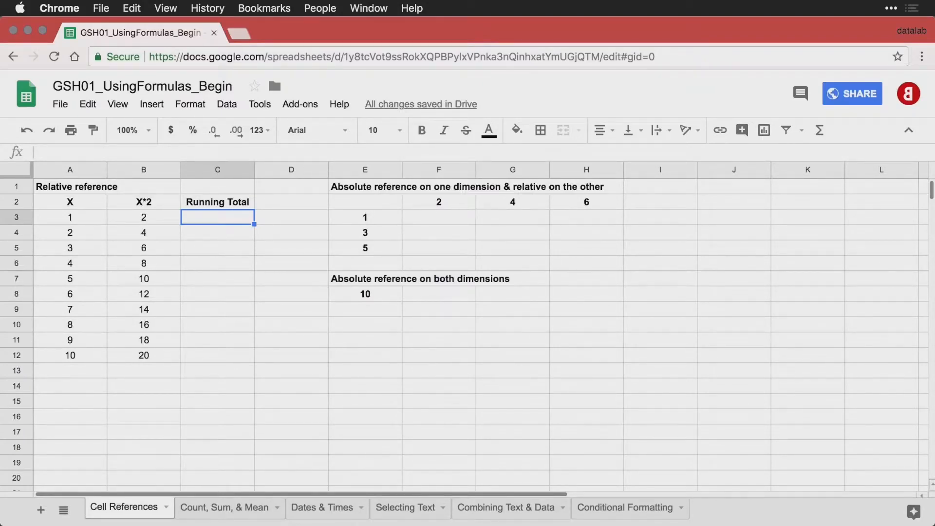
type("=")
key("Left")
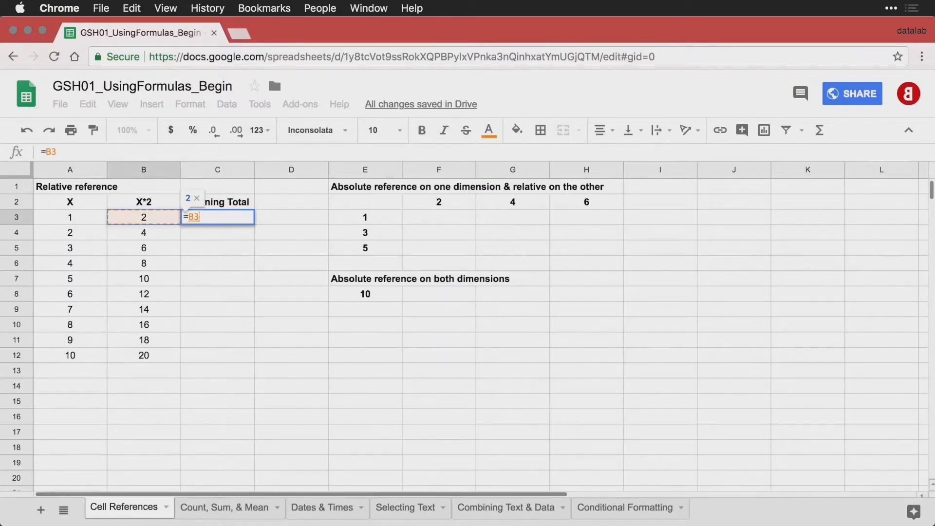
key("Return")
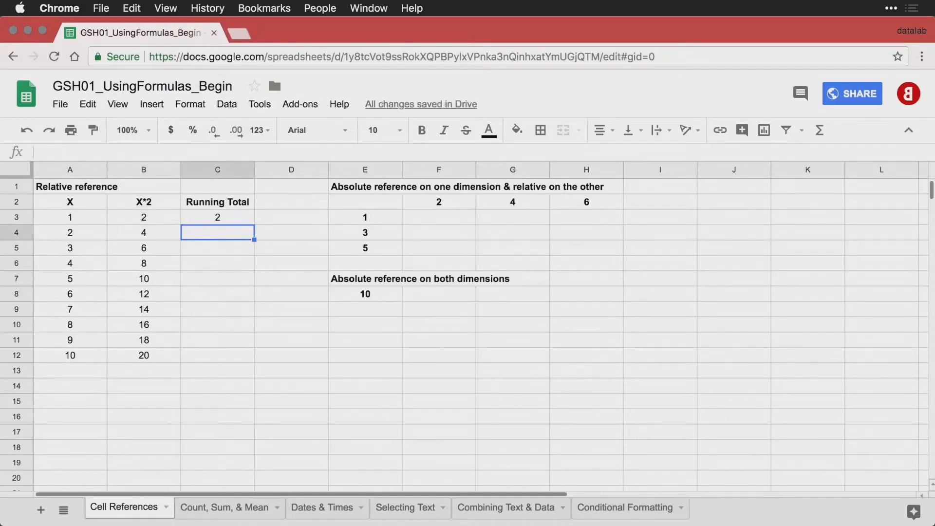
type("=")
key("Up")
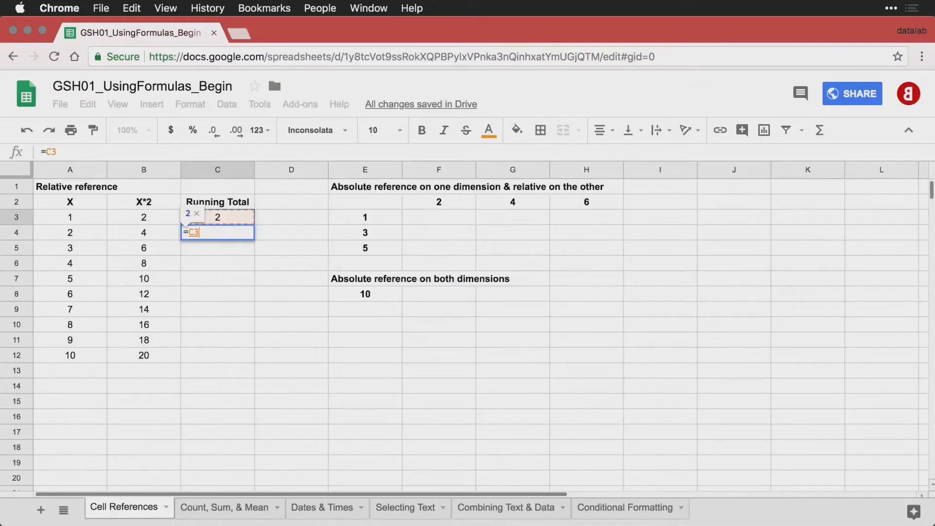
type("+")
key("Left")
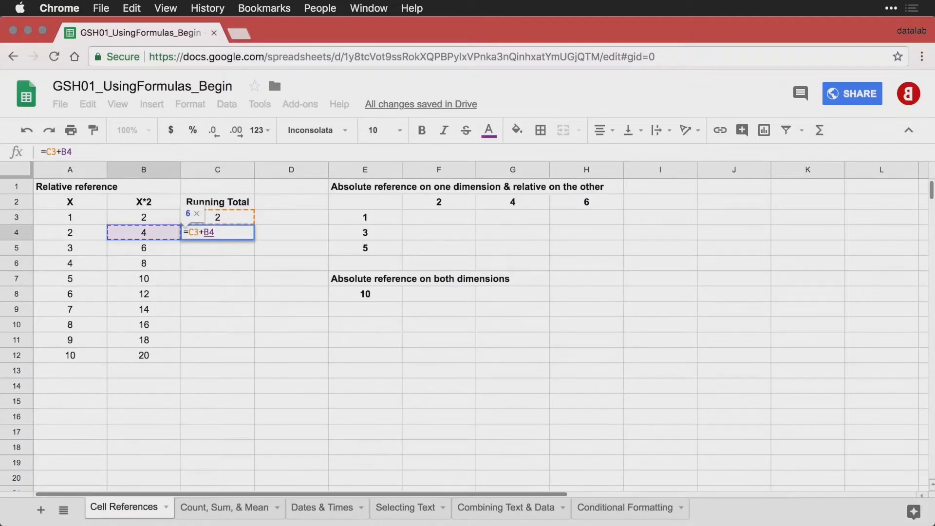
key("Return")
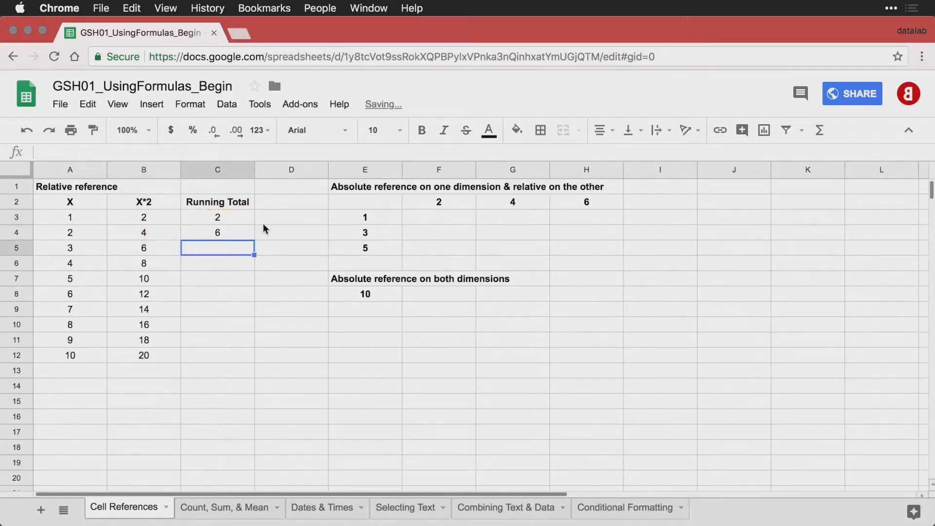
Fill C4's running-total formula down to C12 and verify C12 =C11+B12 shows 110.
left_click(230, 230)
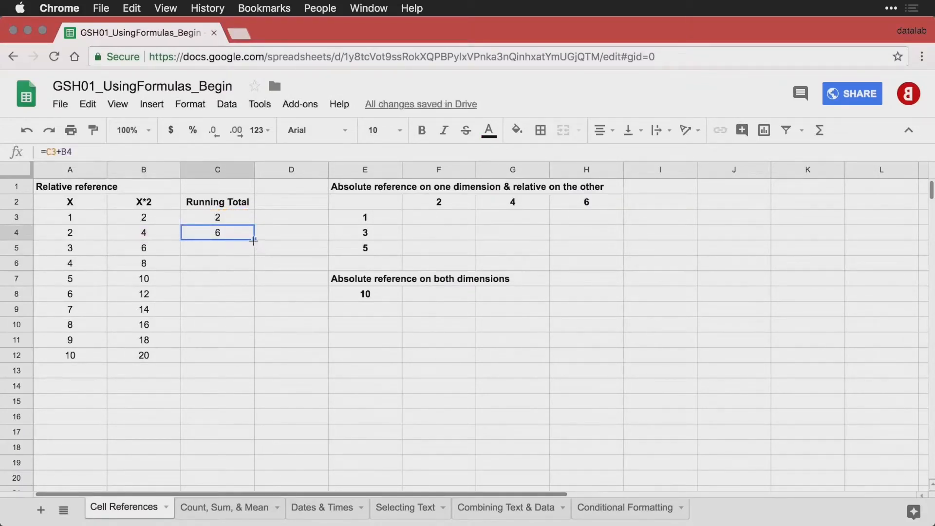
left_click_drag(253, 240, 246, 359)
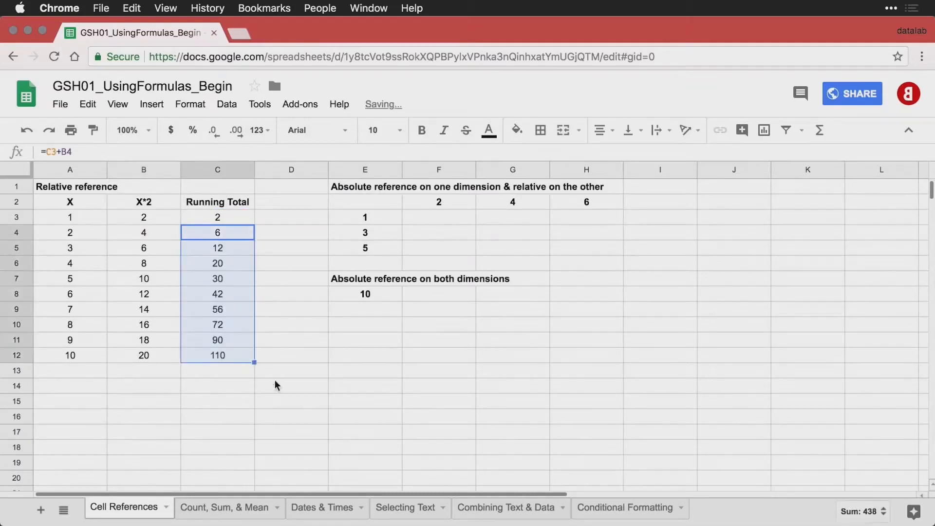
left_click(223, 354)
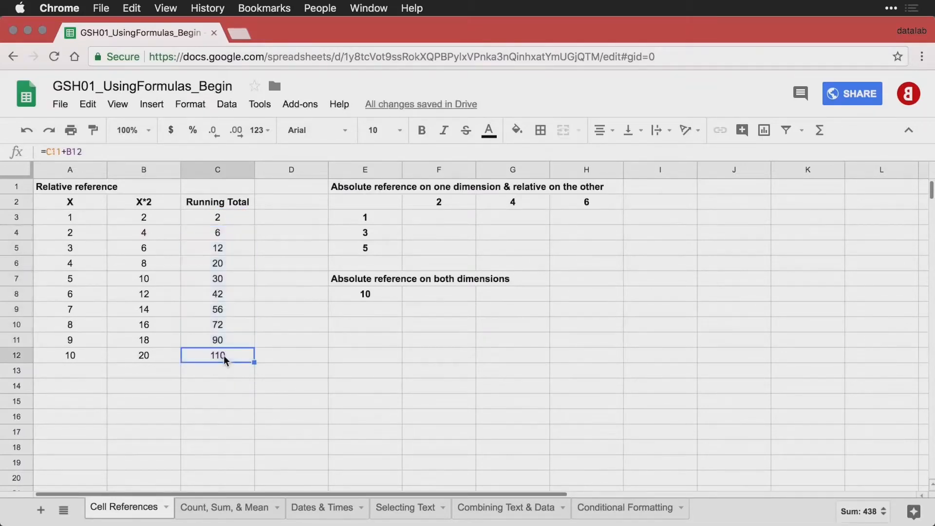
double_click(224, 355)
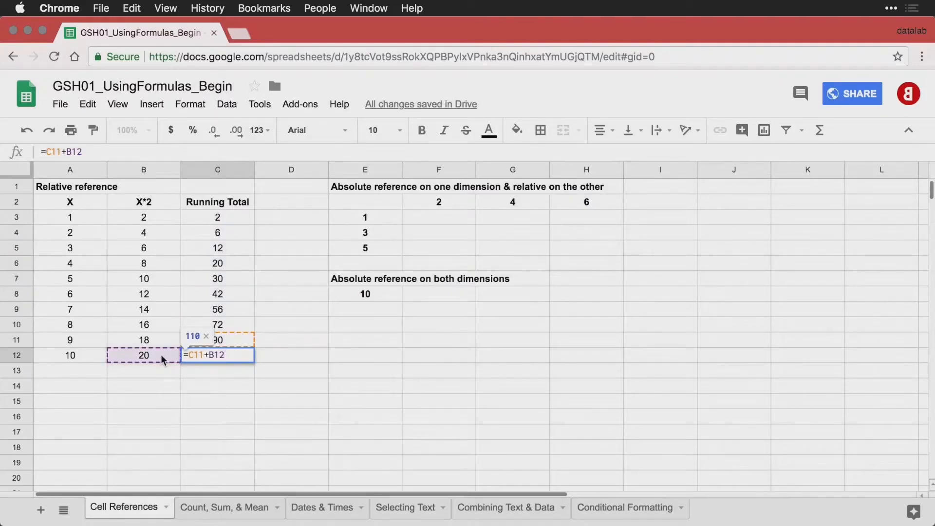
key("Return")
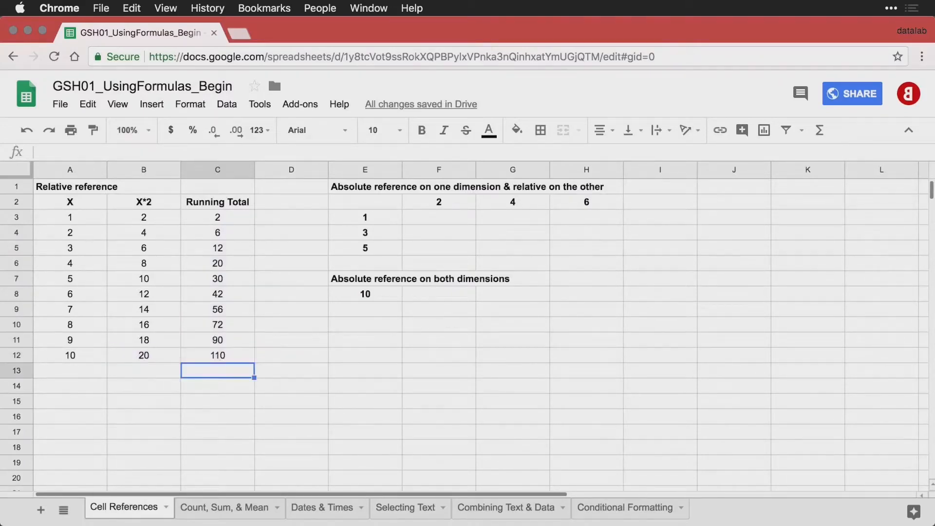
left_click(232, 354)
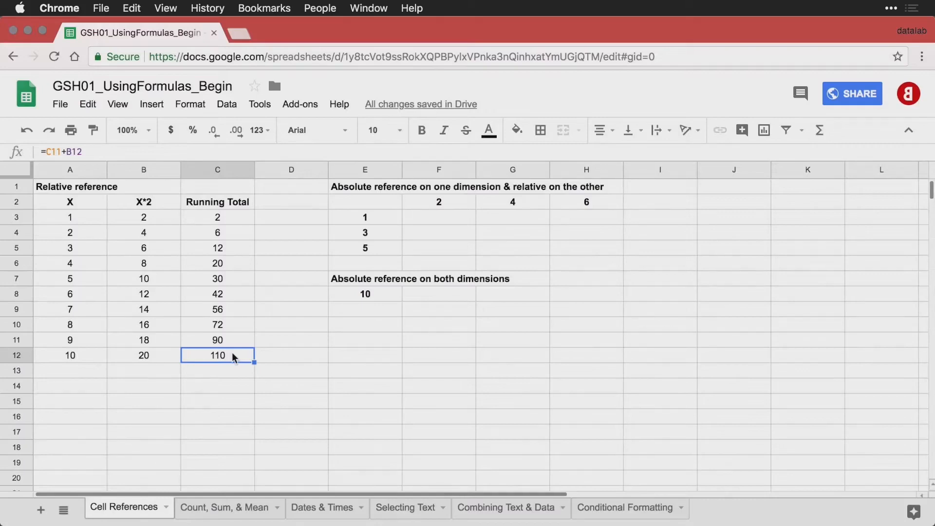
Enter =E3*F2 in F3 so it shows 2.
left_click(436, 221)
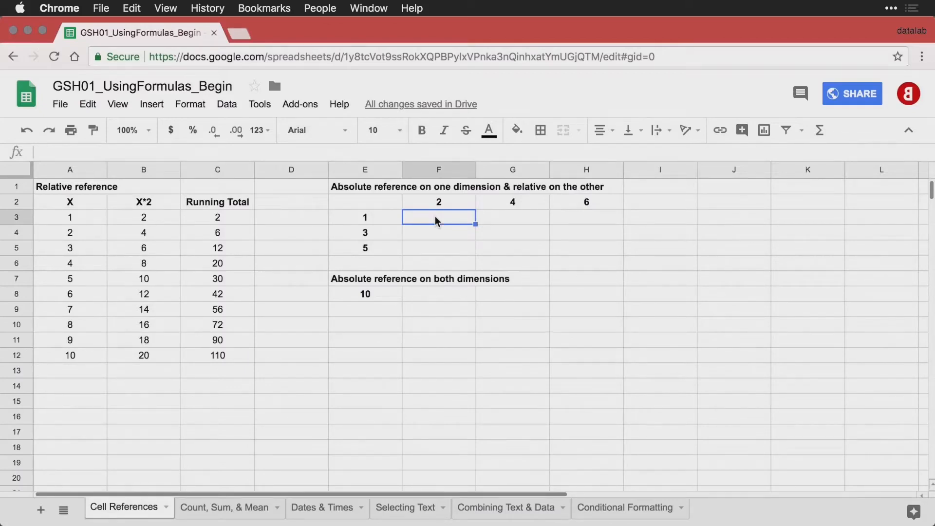
type("=")
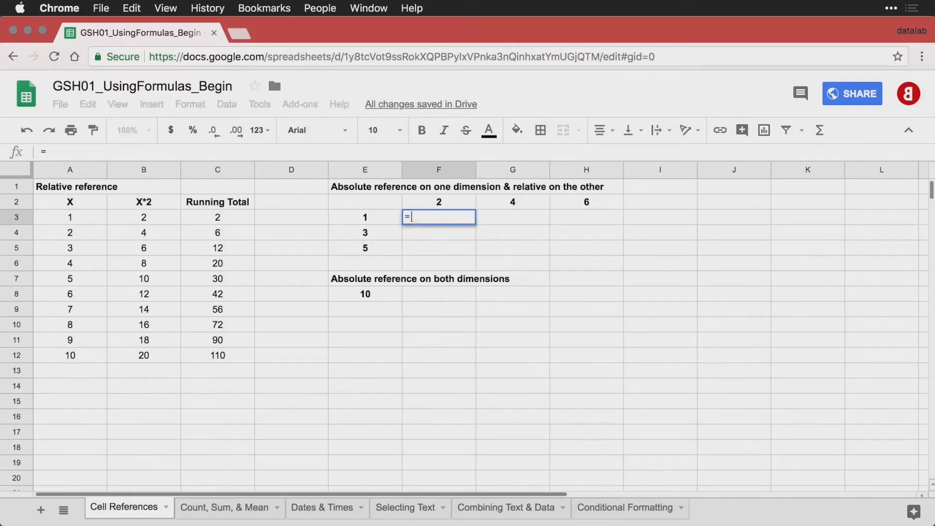
key("Left")
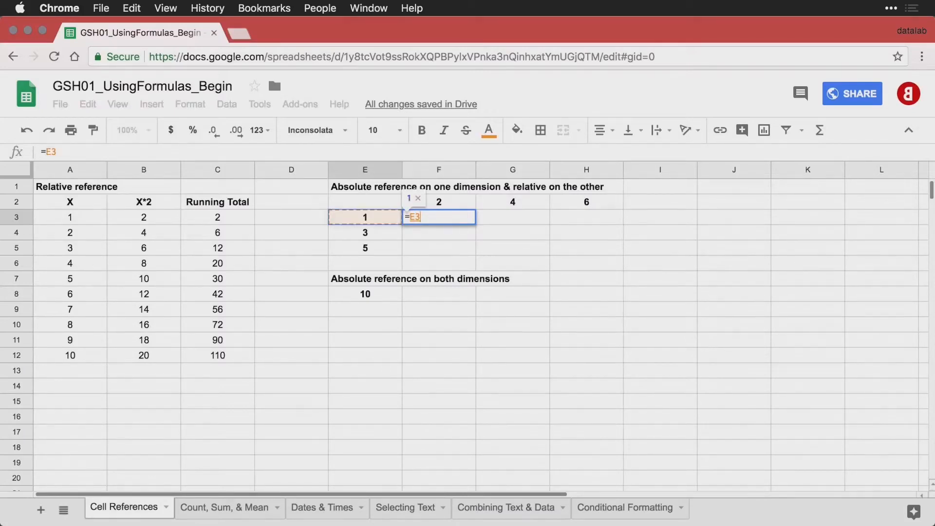
type("*")
key("Up")
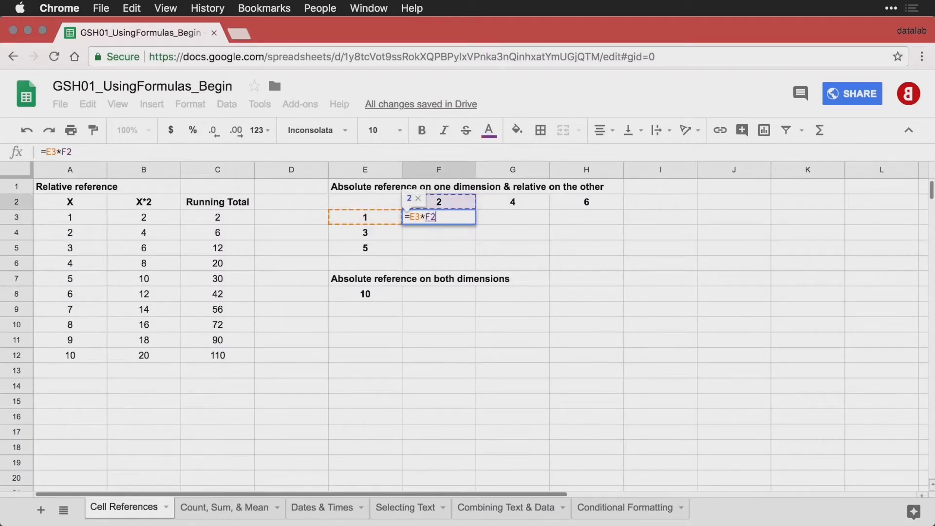
key("Return")
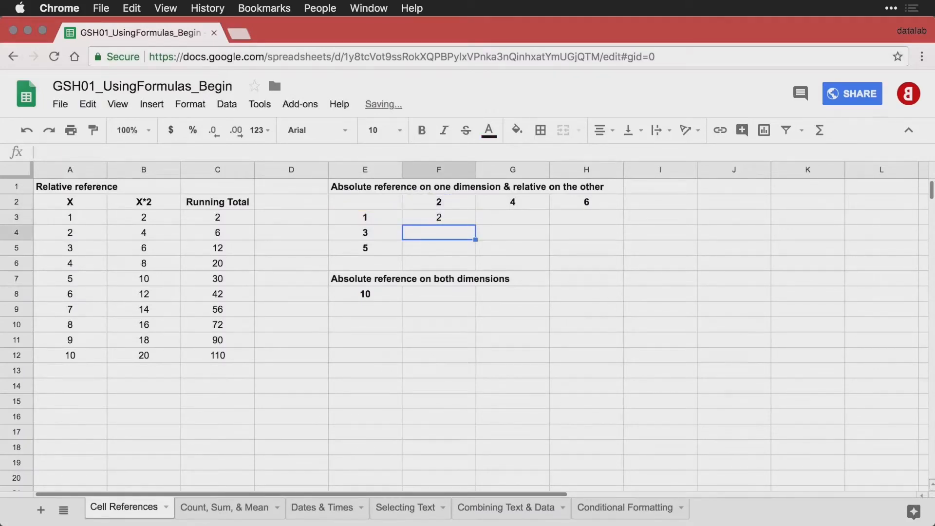
Try filling F3's formula over F3:H5, then undo the fill.
left_click(443, 217)
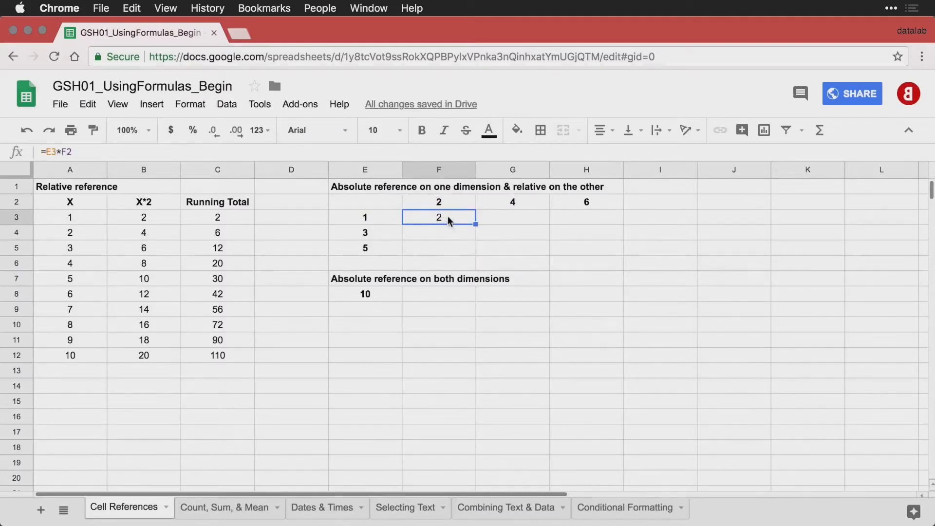
left_click_drag(475, 223, 471, 254)
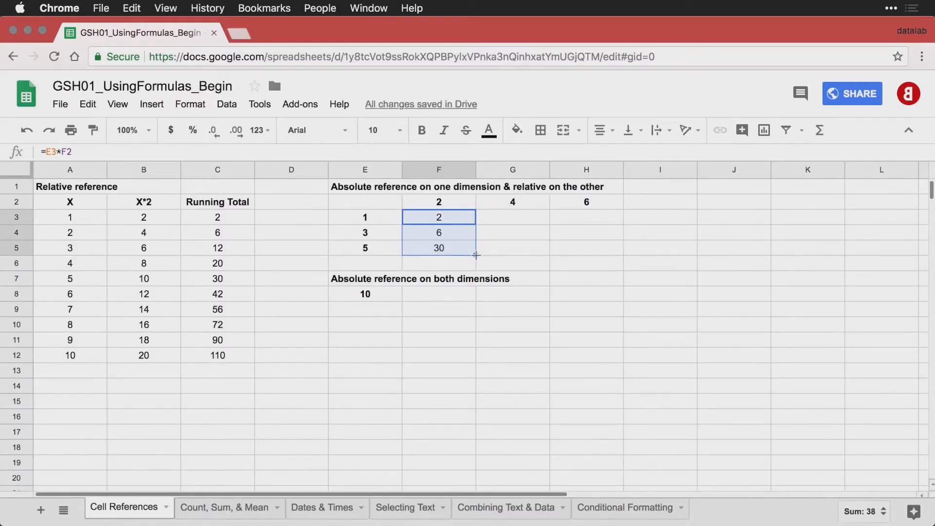
left_click_drag(475, 254, 576, 254)
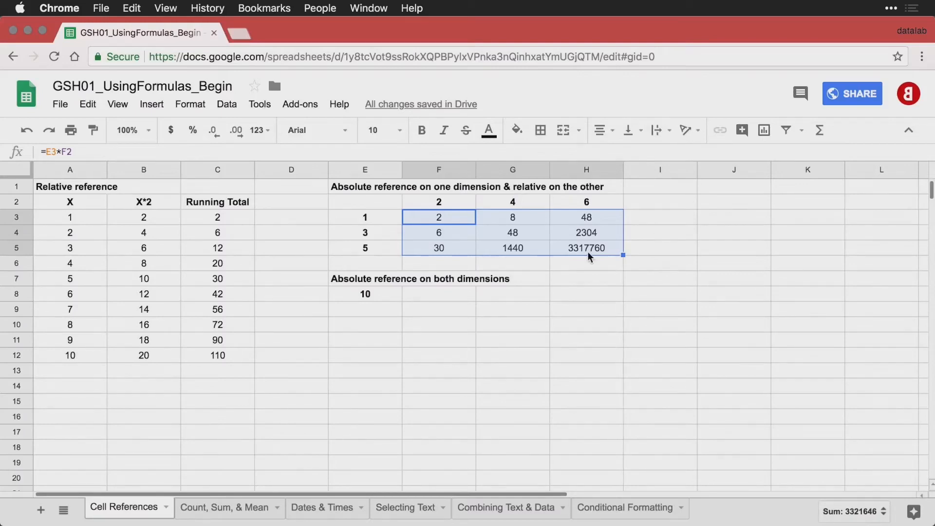
key("super+z")
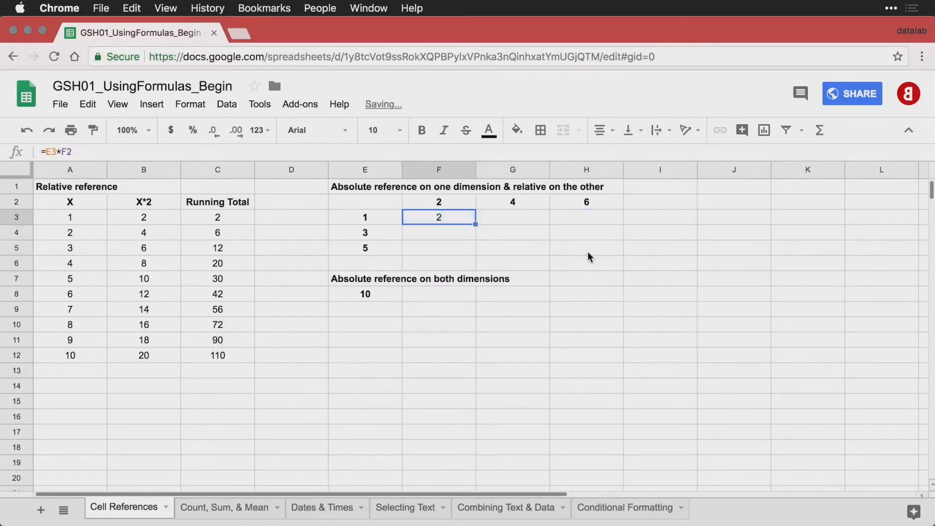
Review the E3, F2 and F3 values and the row multipliers in E3:E5.
left_click(380, 217)
left_click(438, 225)
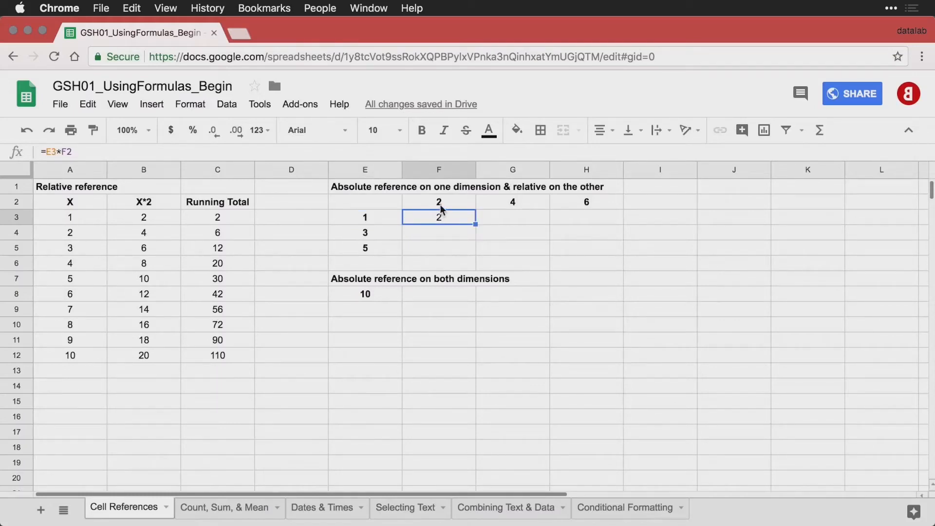
left_click(441, 208)
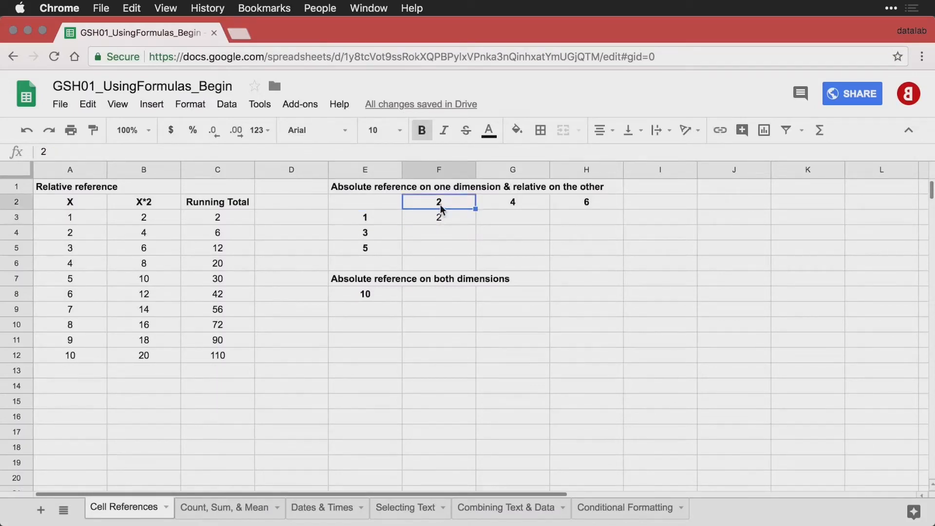
left_click(384, 215)
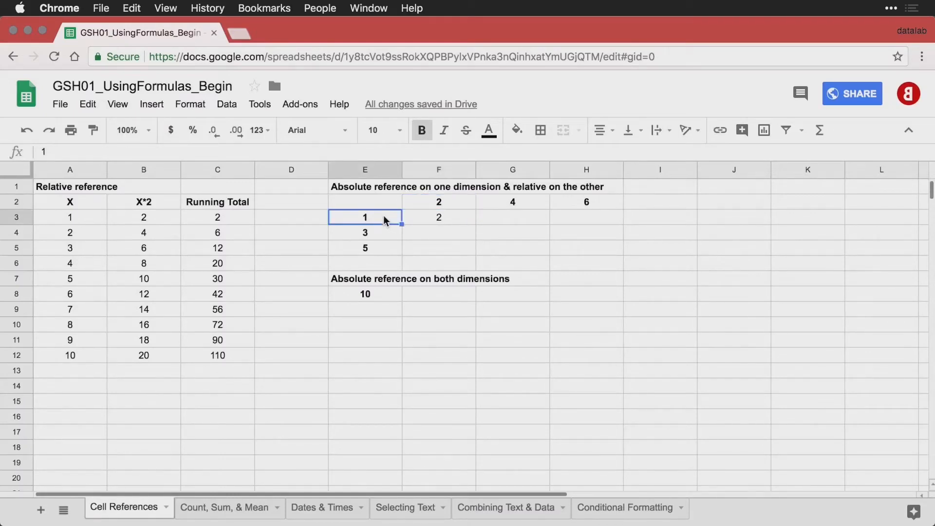
left_click(381, 233)
left_click(382, 249)
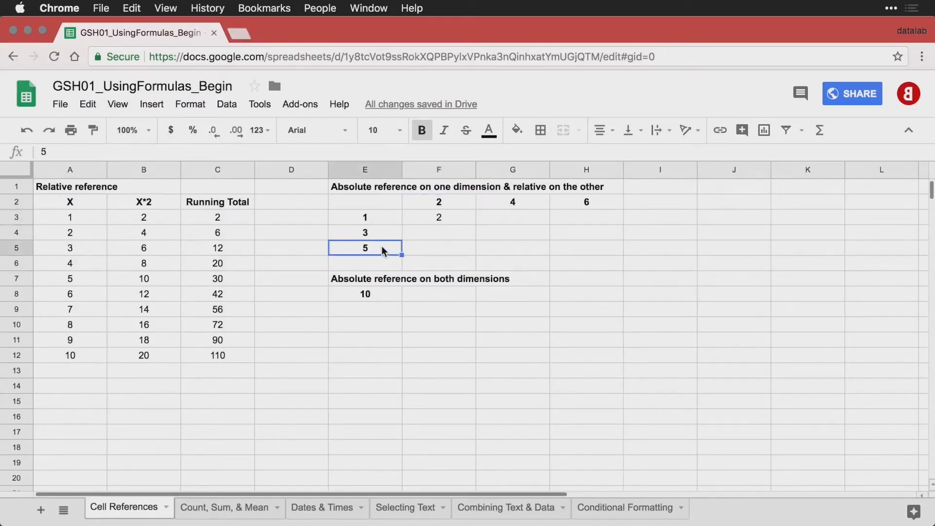
Edit F3's formula to the mixed reference =$E3*F$2.
double_click(443, 217)
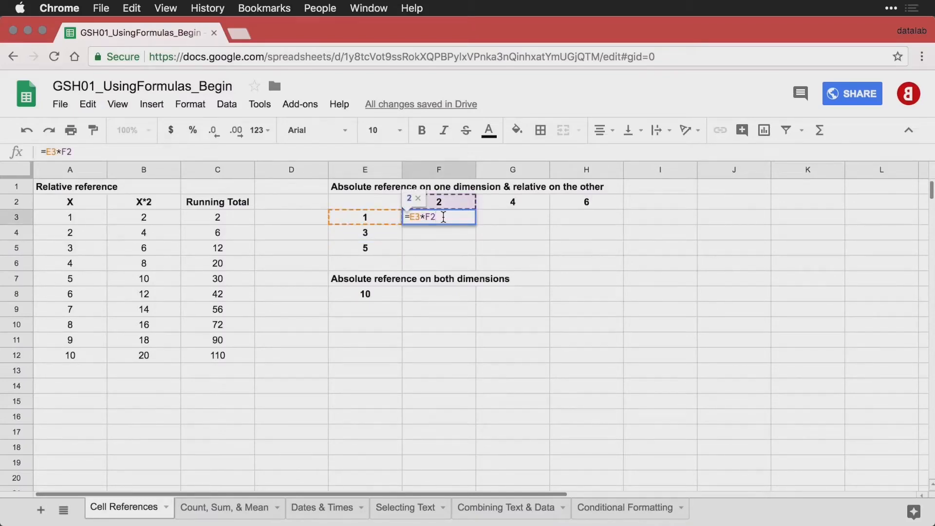
left_click(411, 218)
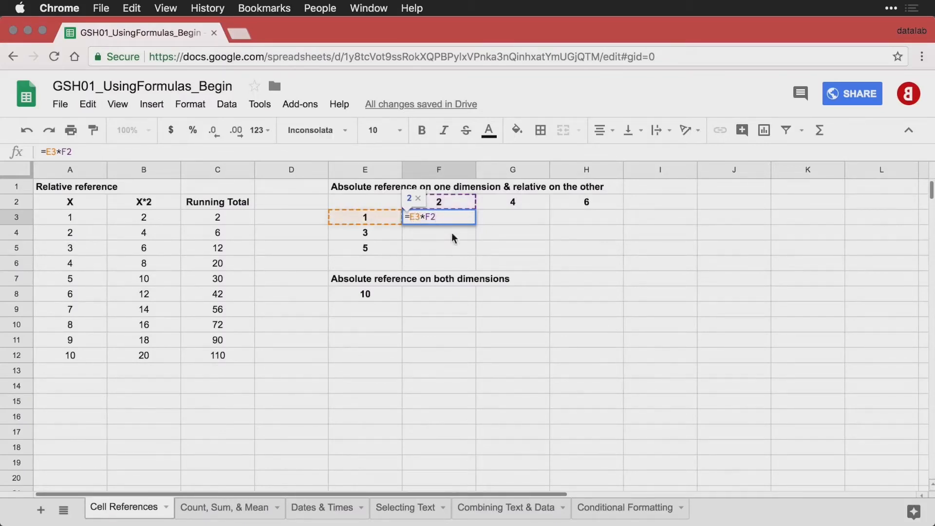
type("$")
left_click(435, 217)
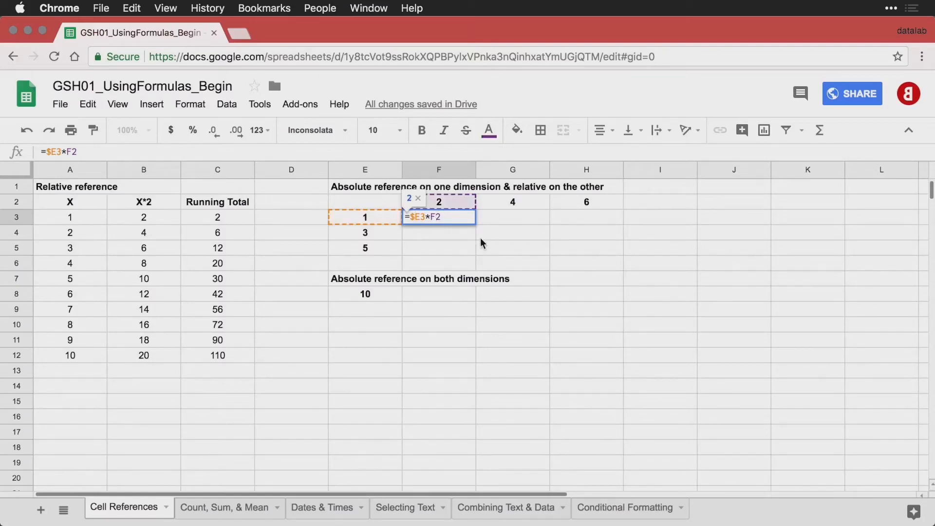
type("$")
key("Return")
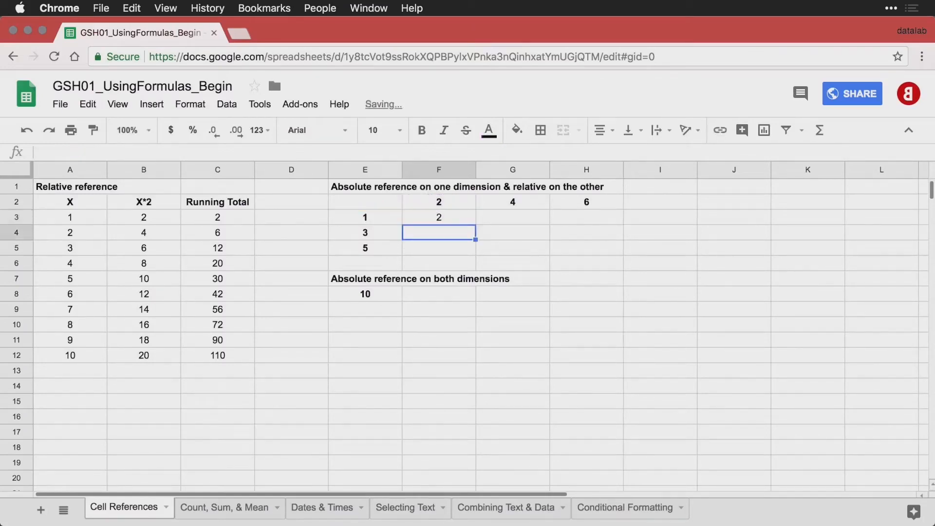
Fill =$E3*F$2 from F3 across F3:H5, and verify the copies in G4 and H5.
left_click(444, 217)
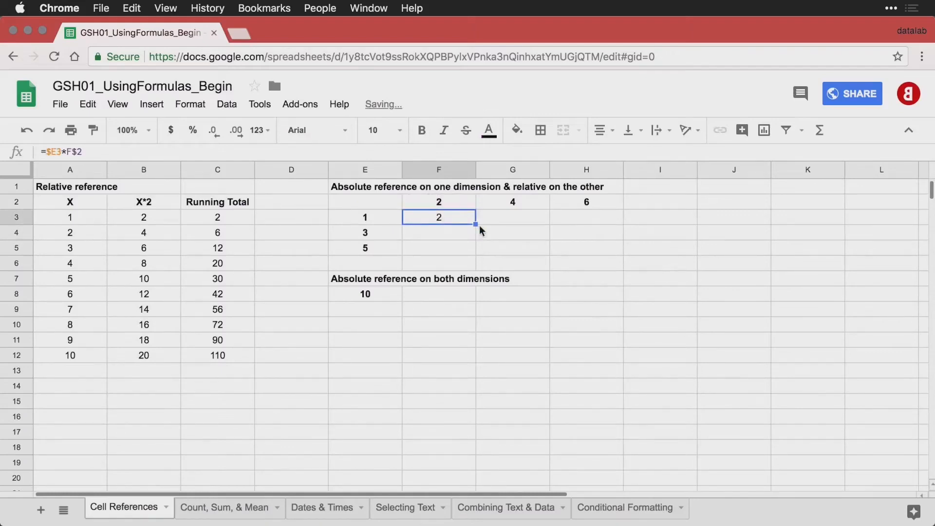
left_click_drag(475, 224, 574, 250)
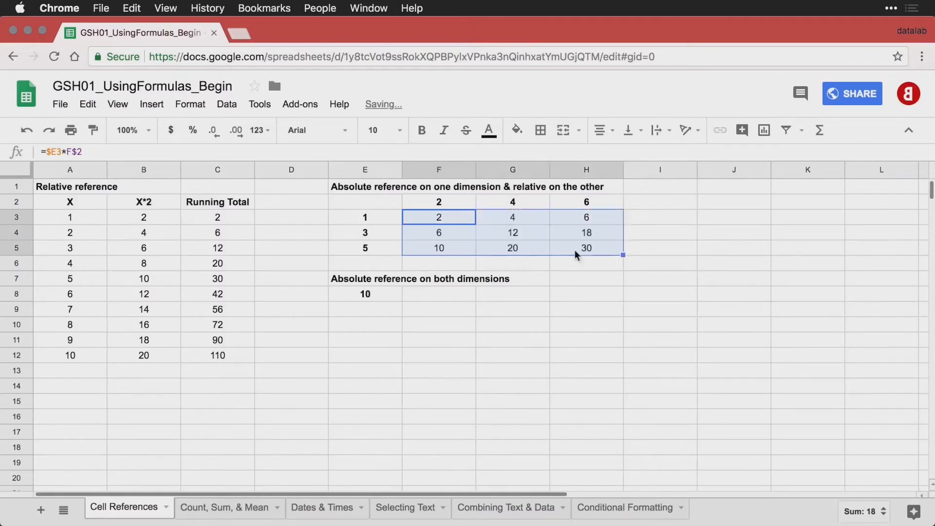
double_click(430, 219)
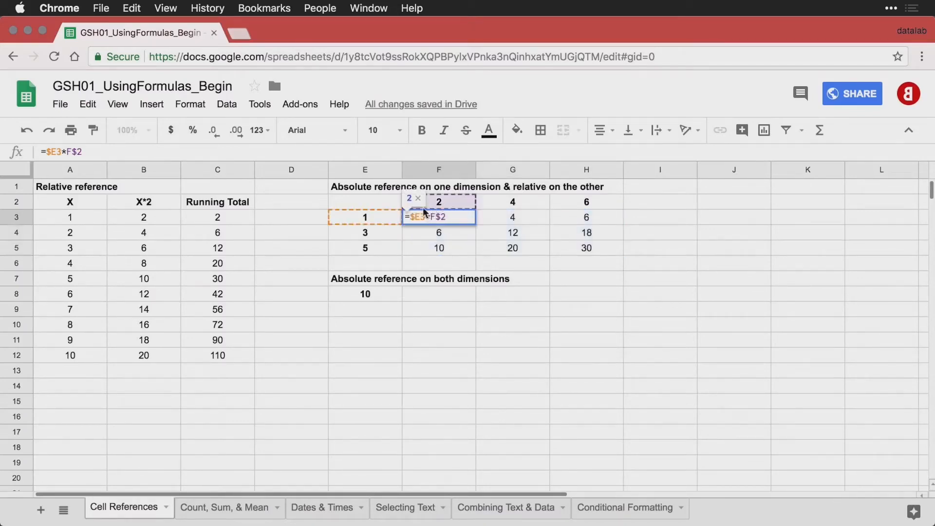
double_click(516, 234)
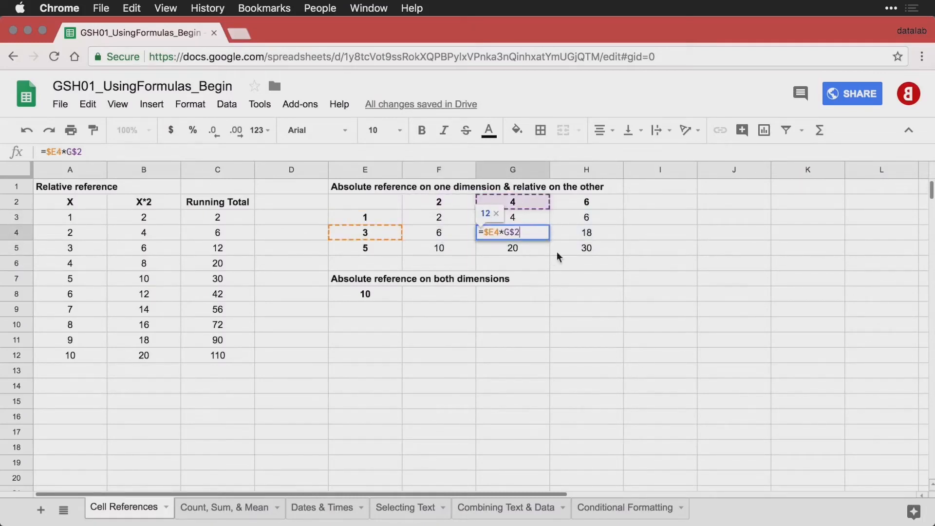
double_click(588, 248)
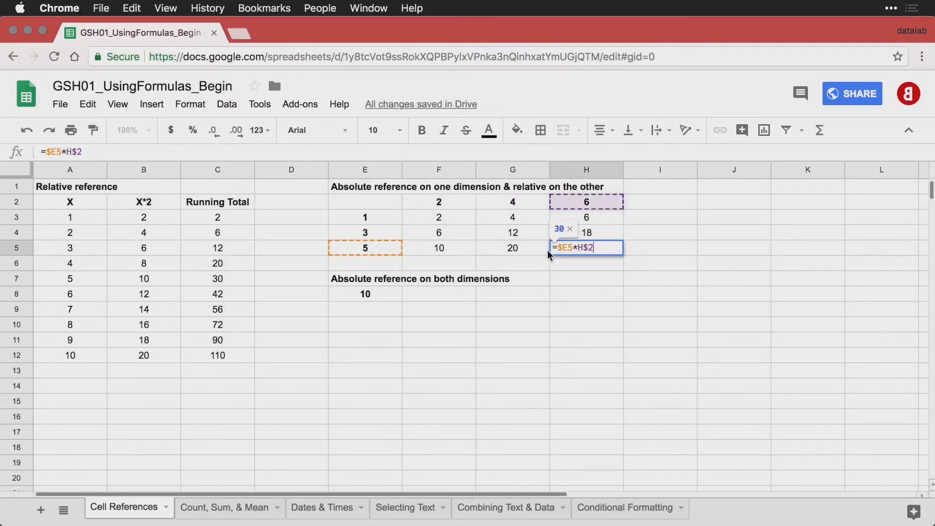
key("Return")
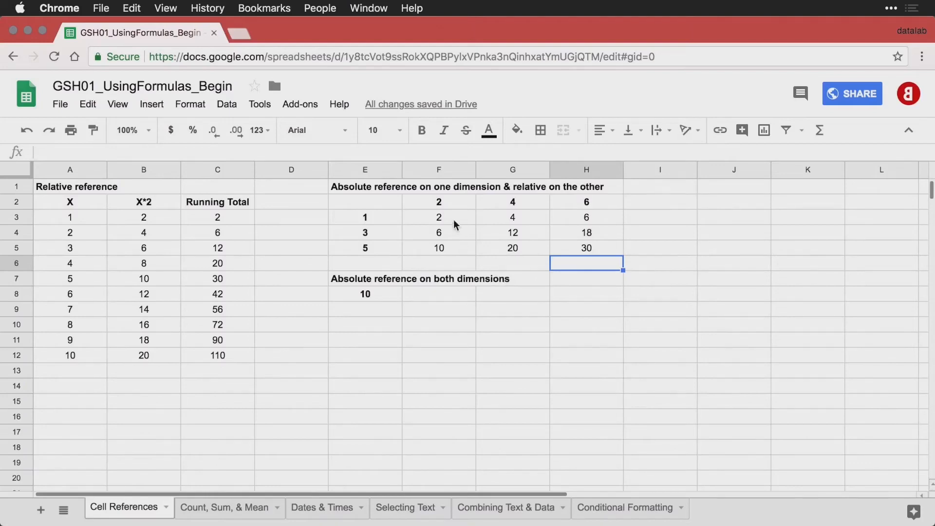
Enter =F3 in F9 and fill it over F9:H11.
left_click(441, 314)
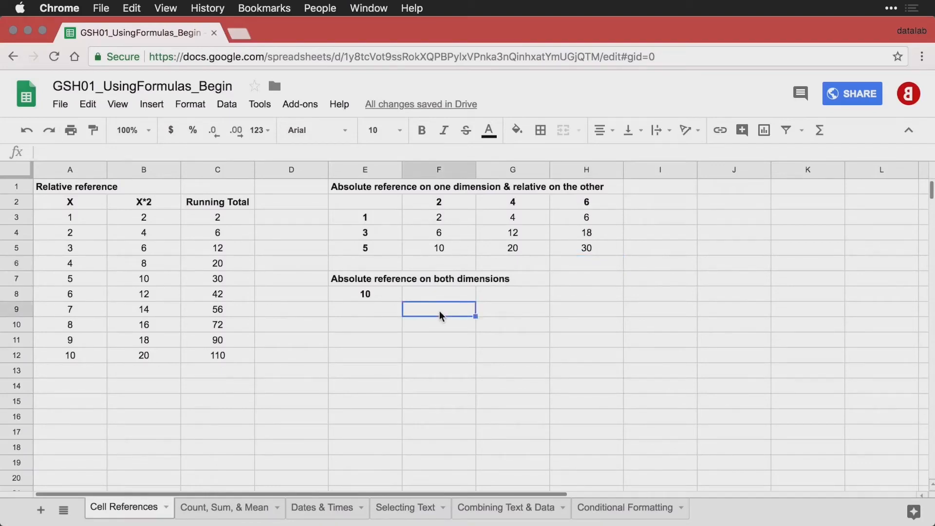
type("=")
key("Up")
key("Up")
key("Up")
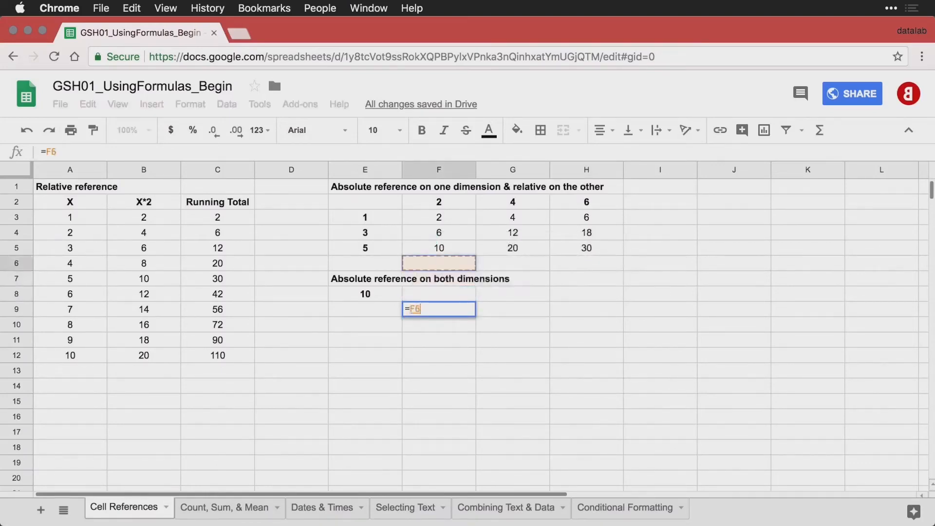
key("Up")
key("Up")
key("Up")
key("Return")
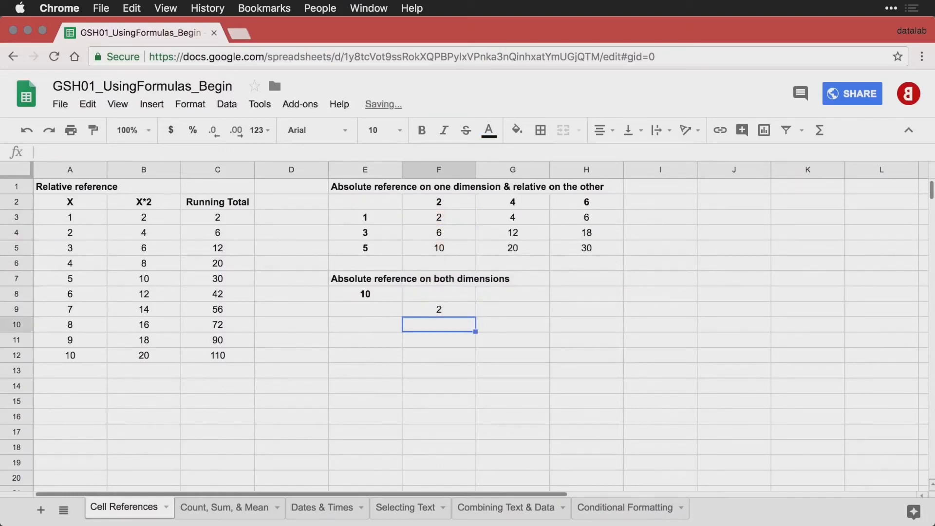
left_click(457, 309)
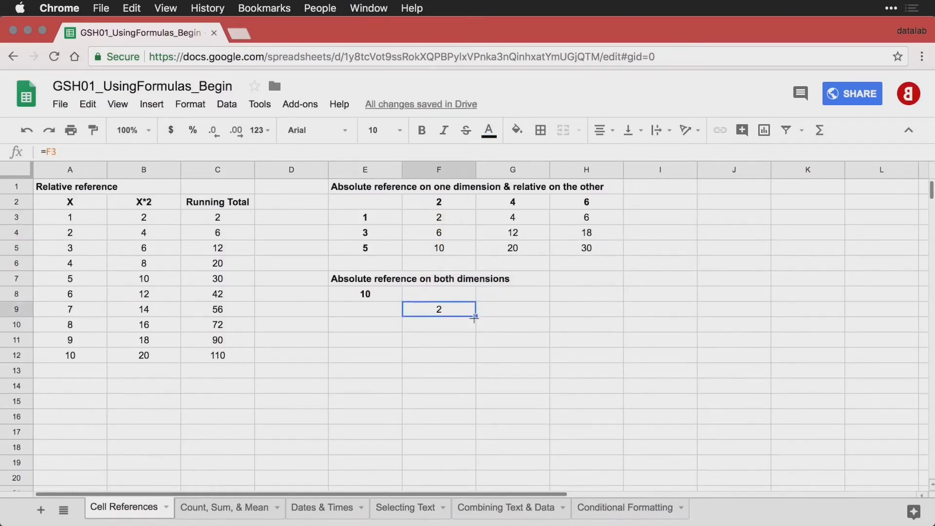
left_click_drag(475, 317, 572, 348)
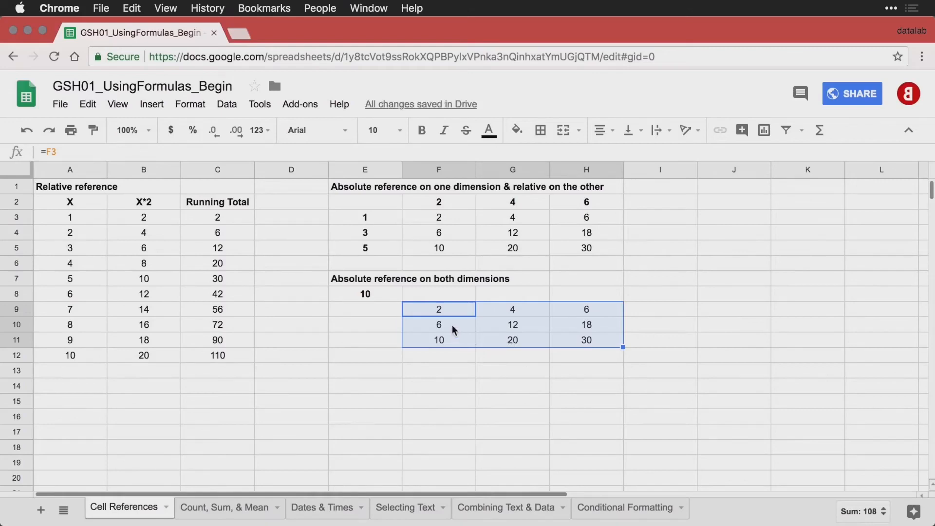
Change F9's formula to =F3*$E$8, locking the multiplier 10 in E8.
left_click(379, 296)
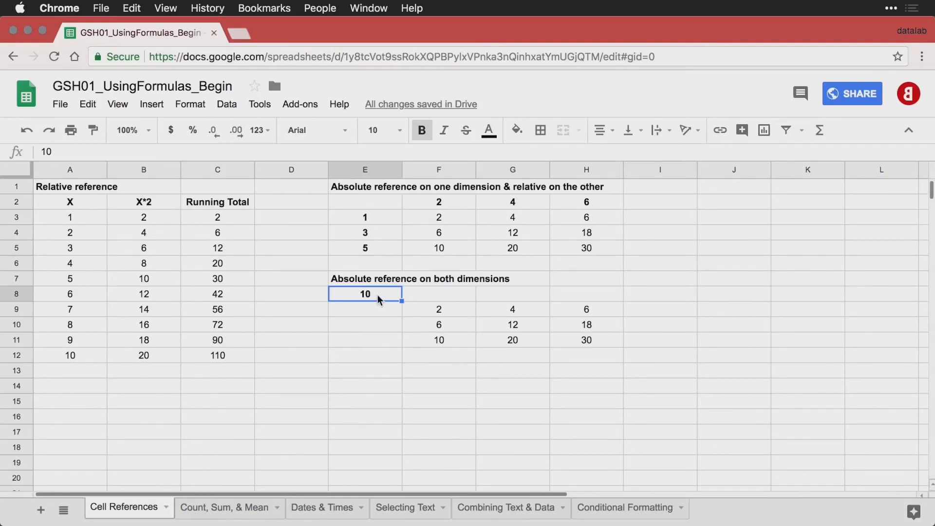
double_click(444, 313)
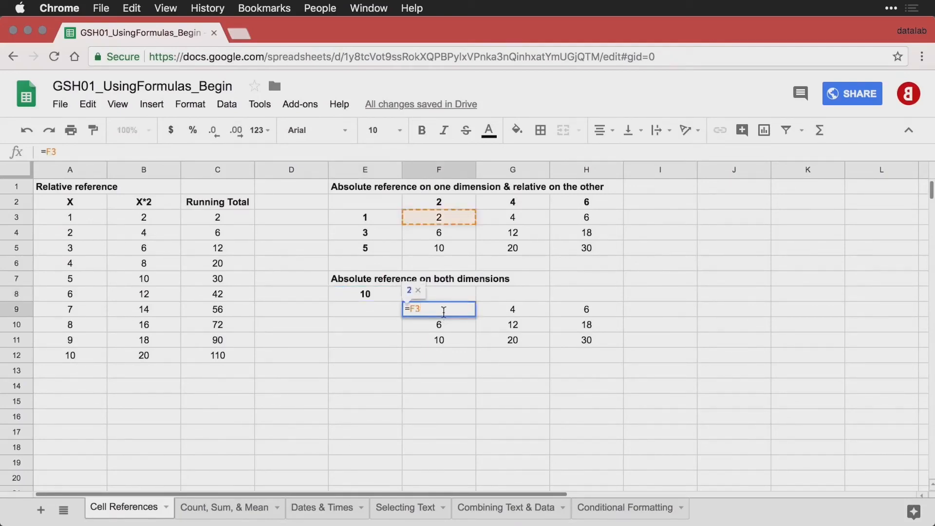
type("*")
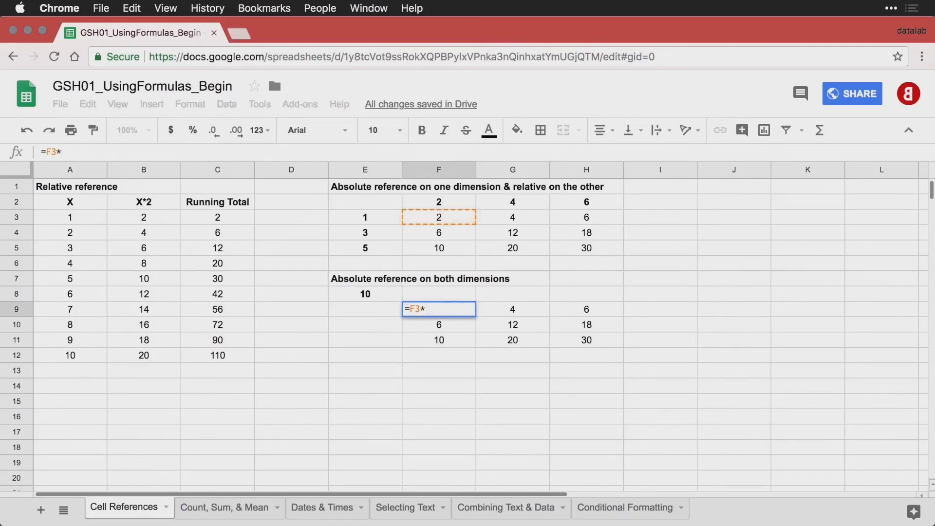
left_click(378, 294)
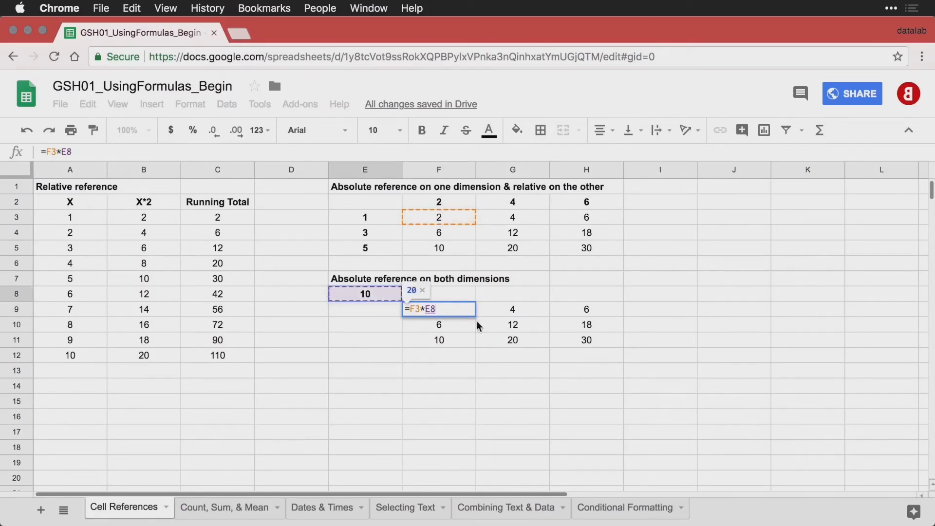
left_click(426, 309)
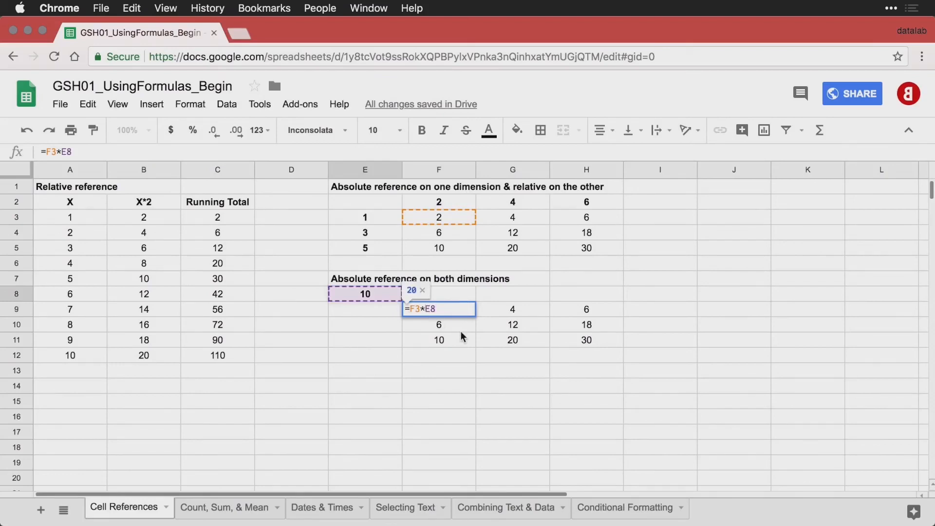
type("$E$")
key("Return")
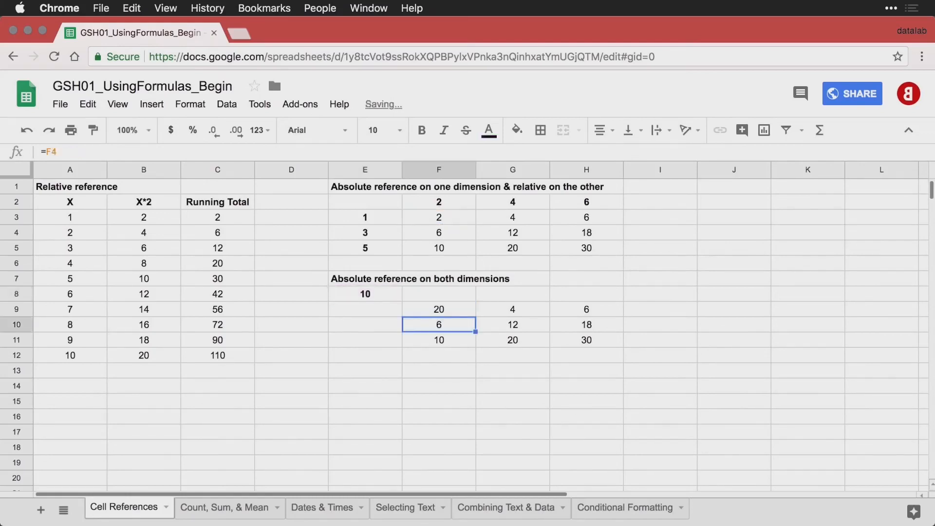
Fill F9's formula across F9:H11 and check the copies in G10 and H11.
left_click(452, 310)
left_click_drag(475, 316, 576, 348)
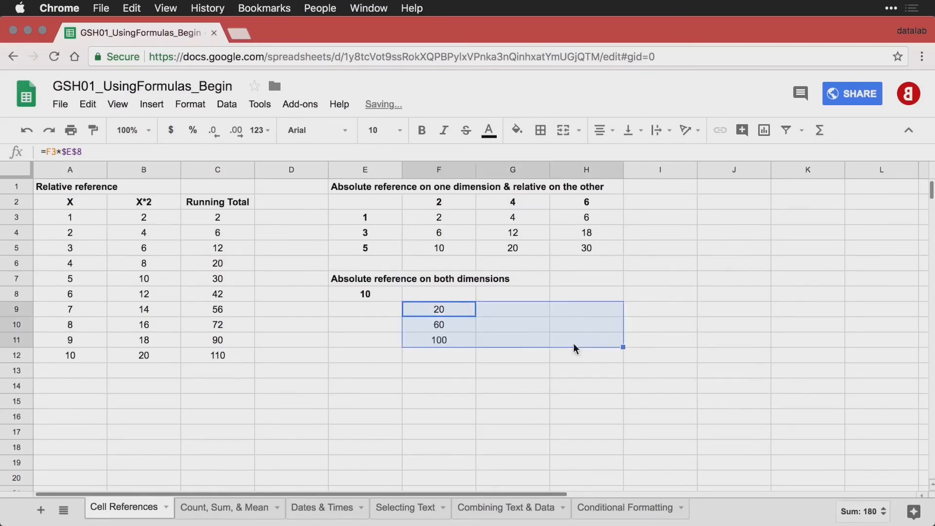
double_click(443, 309)
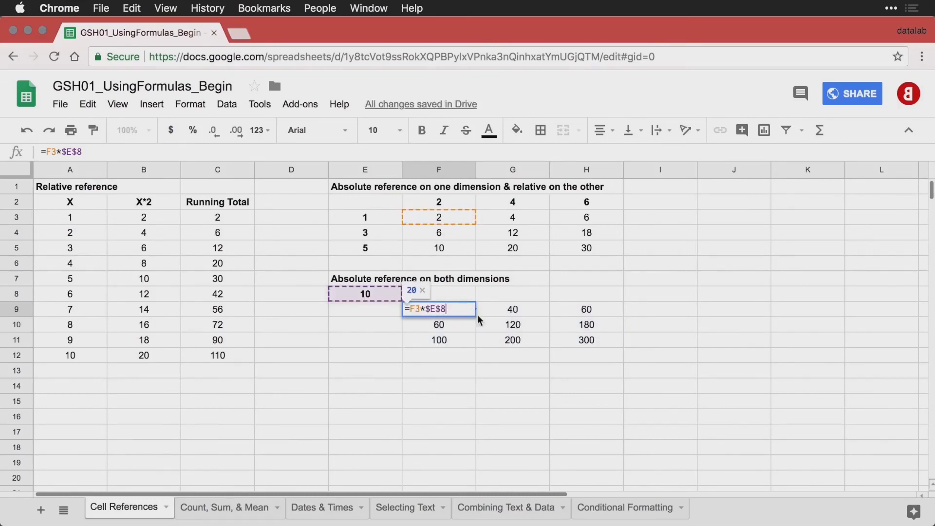
double_click(513, 324)
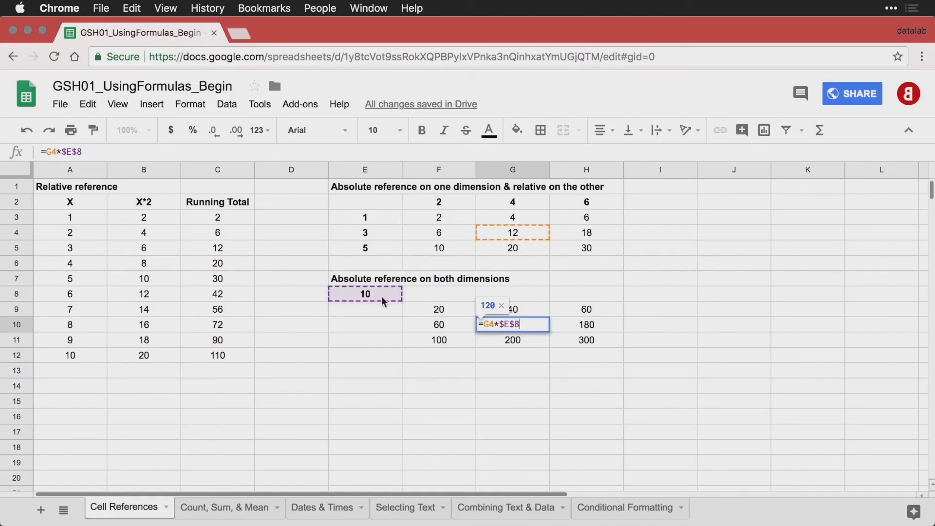
double_click(596, 340)
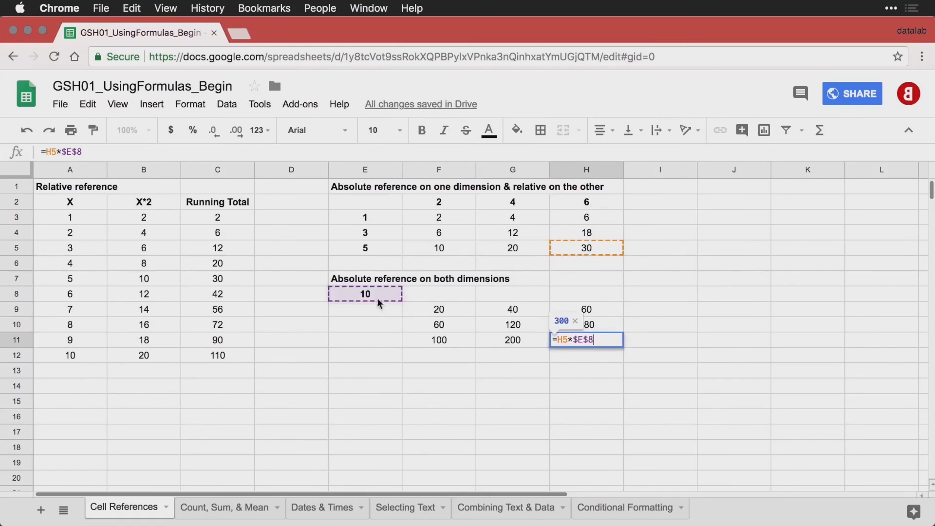
key("Return")
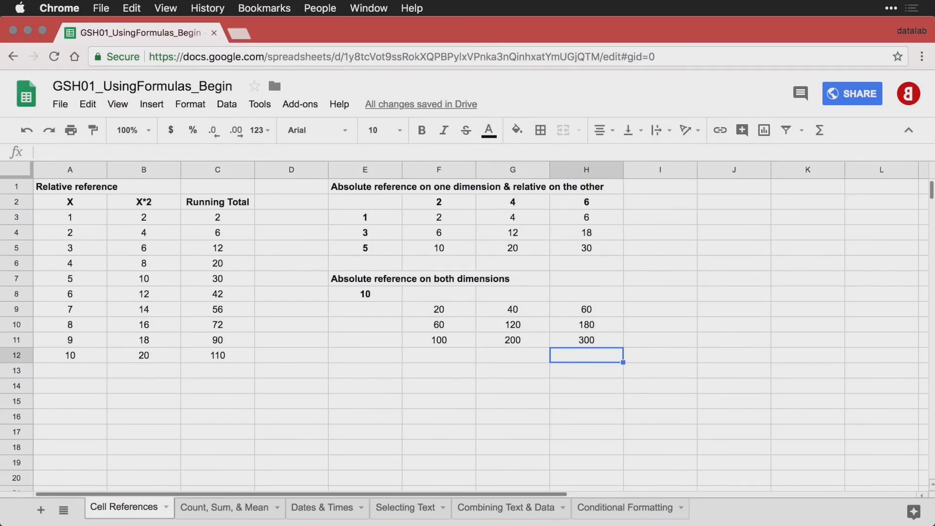
left_click(191, 510)
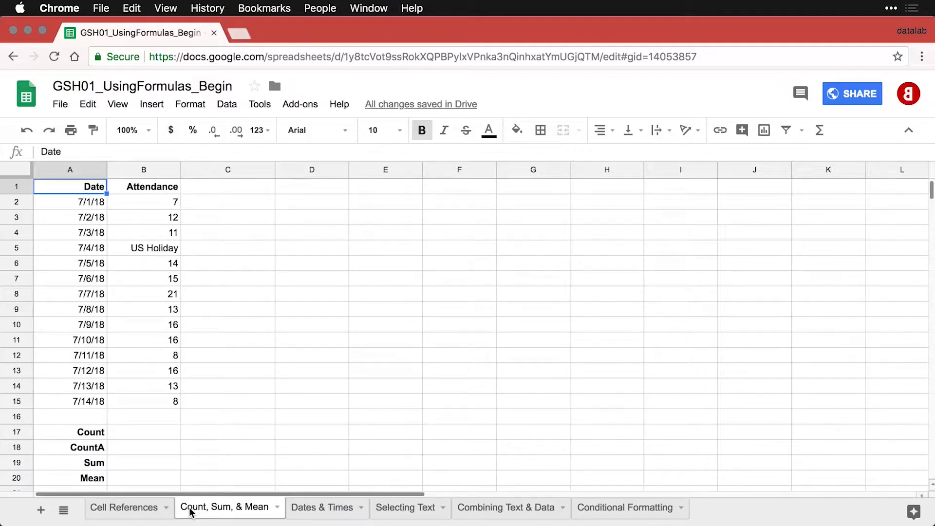
left_click(153, 433)
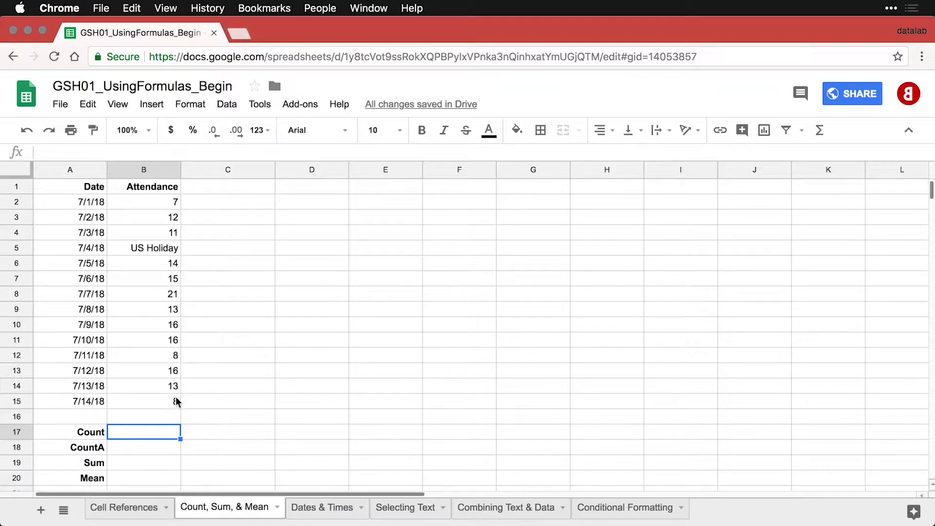
left_click(170, 253)
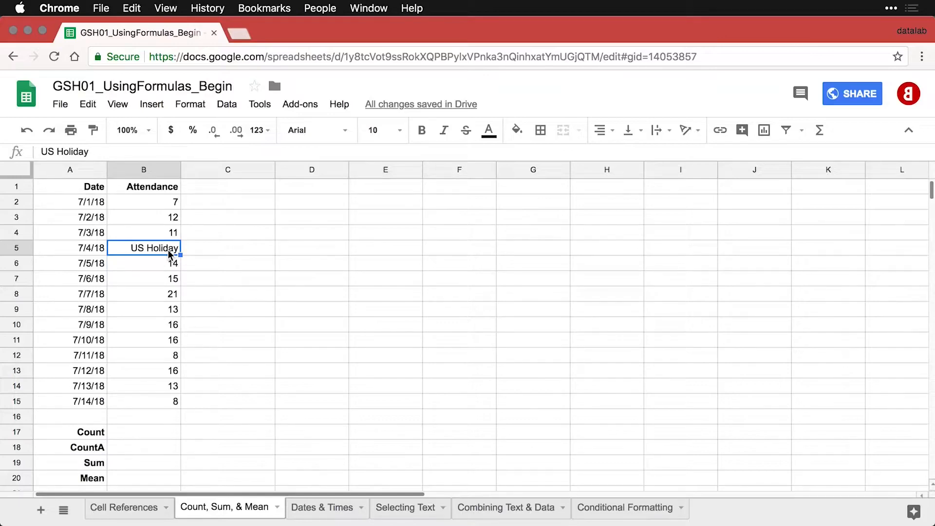
left_click(162, 434)
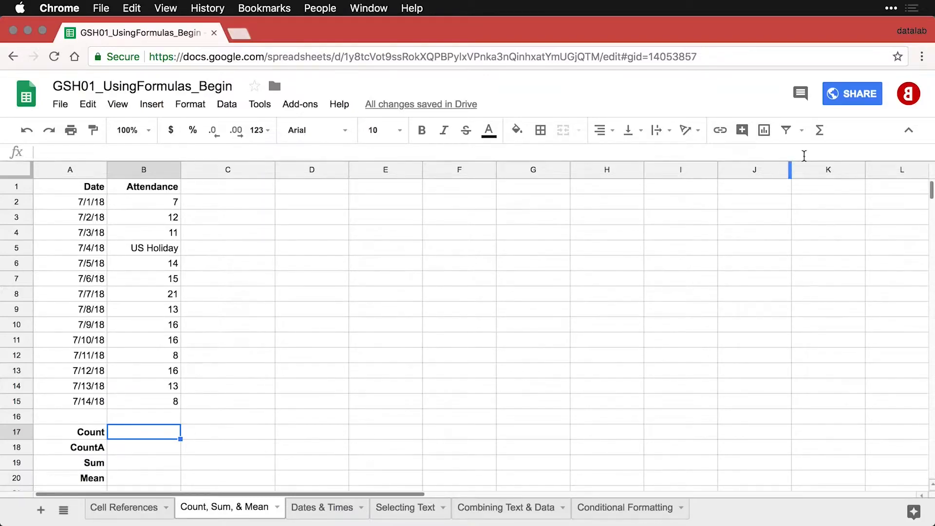
Insert =COUNT(B2:B15) in B17 for a count of 13, excluding the US Holiday text.
left_click(821, 132)
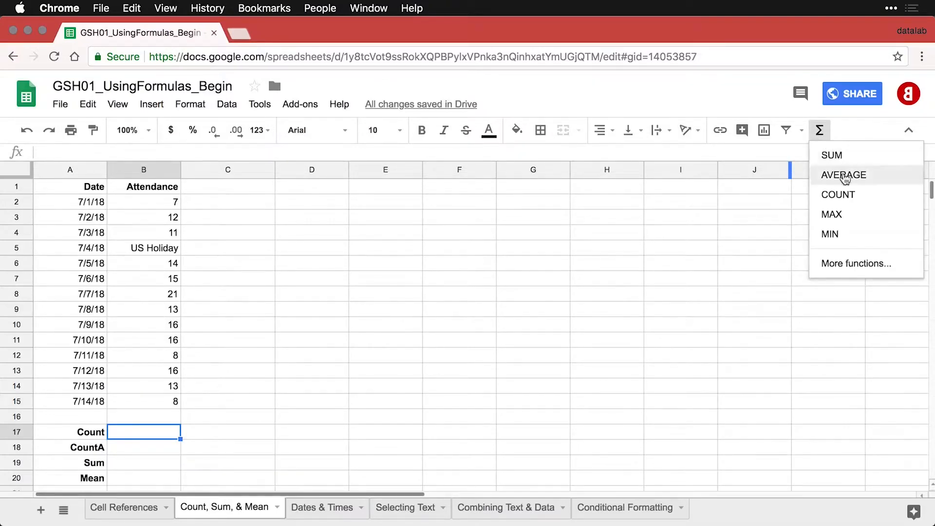
left_click(850, 196)
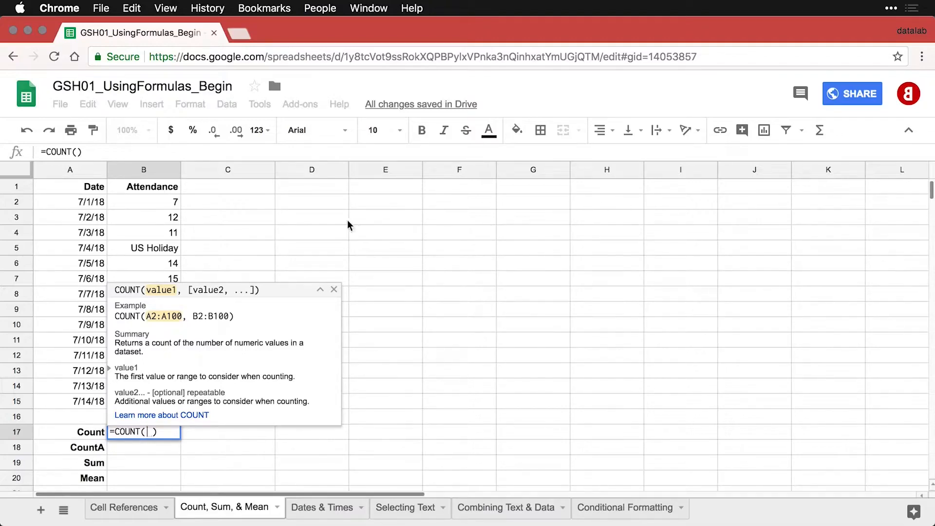
left_click_drag(161, 202, 166, 401)
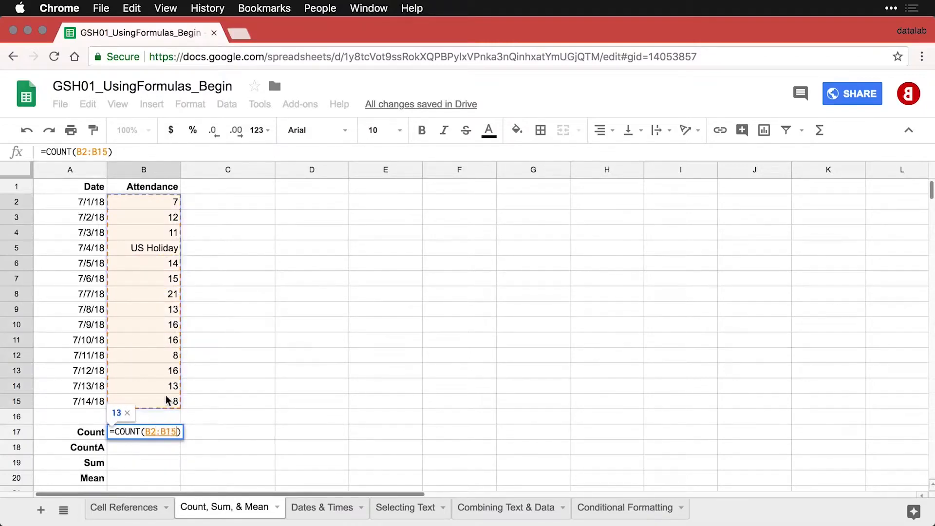
key("Return")
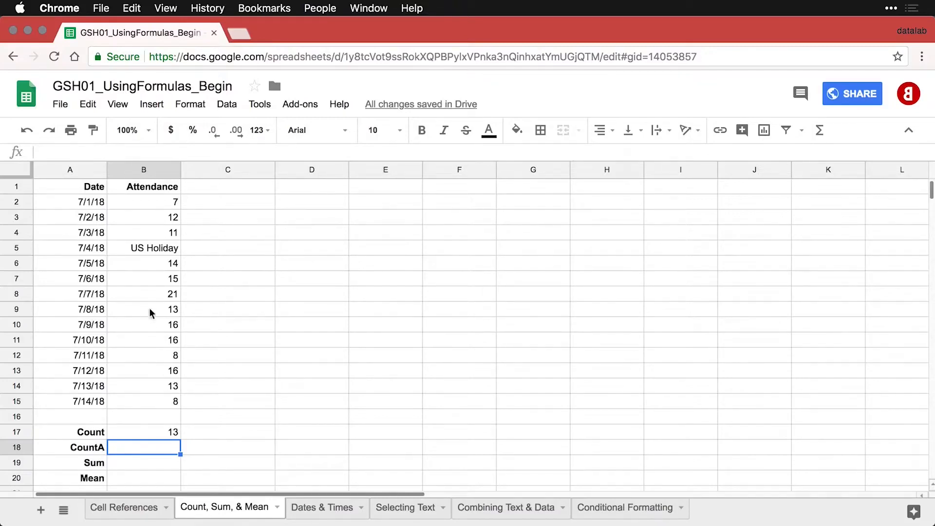
left_click(155, 252)
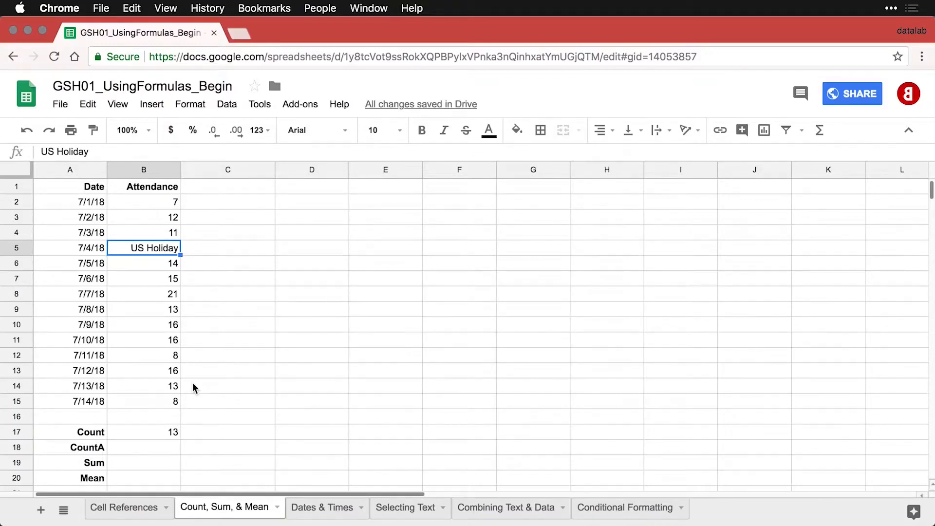
left_click(154, 445)
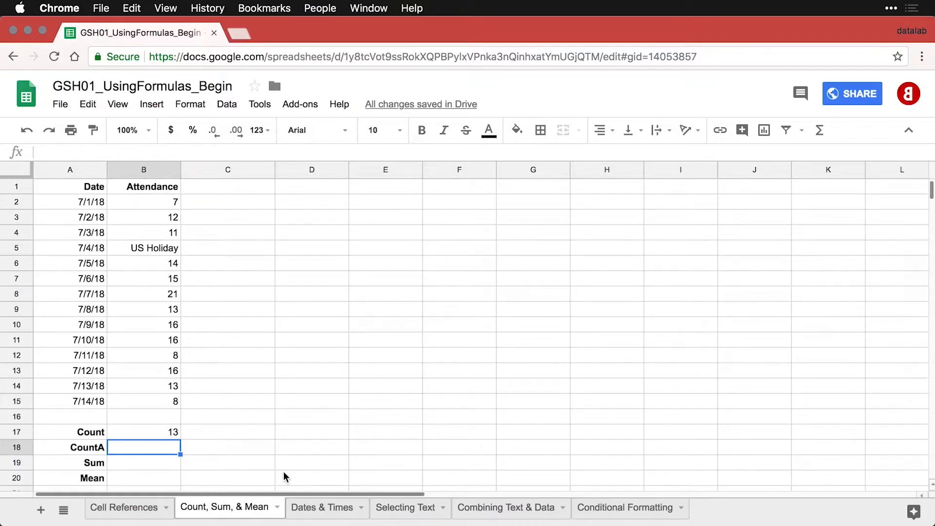
Enter =COUNTA(B2:B15) in B18, giving 14.
type("=")
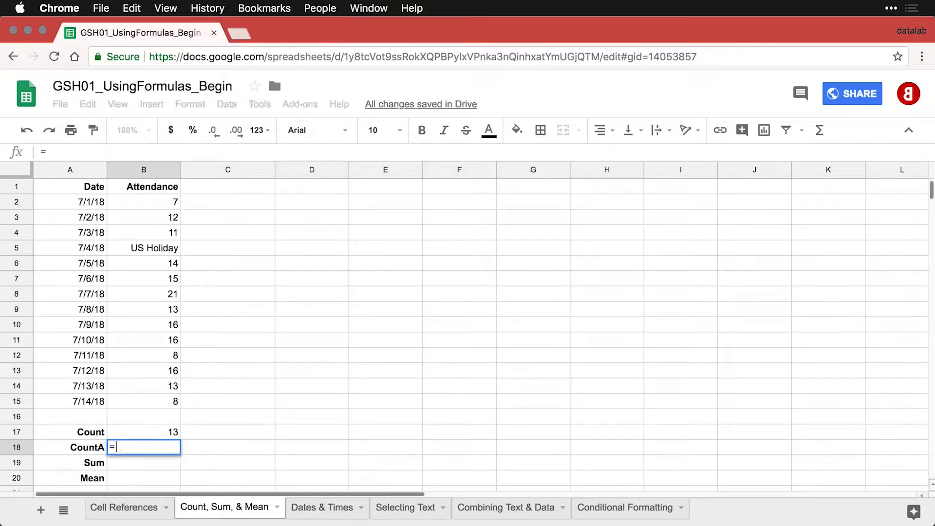
type("COUNTA")
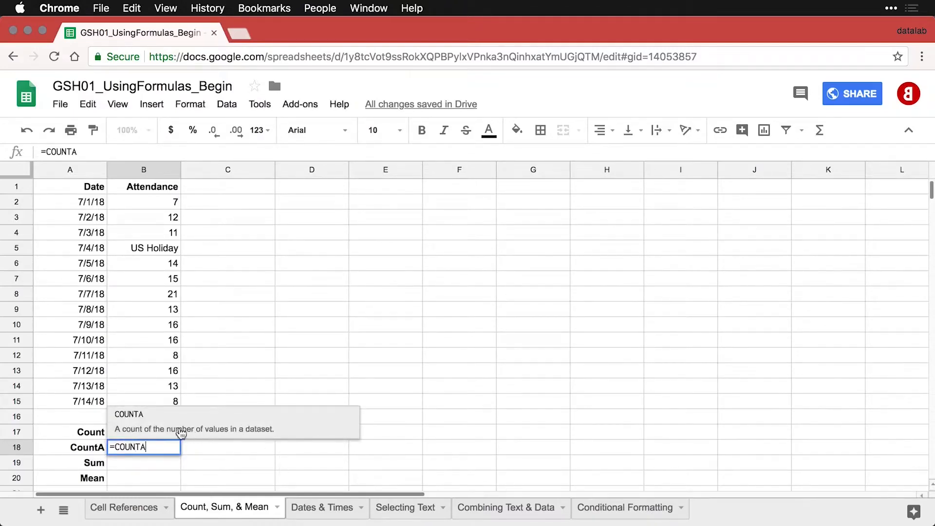
left_click(135, 418)
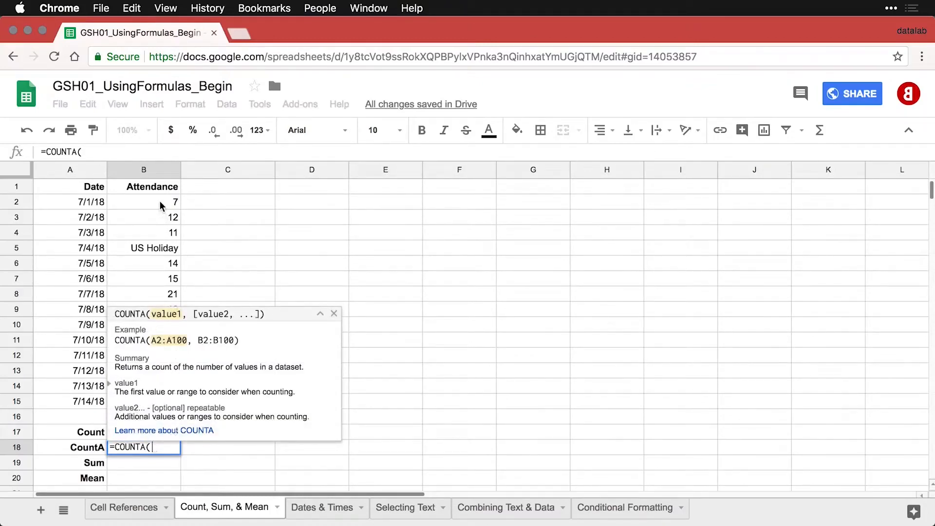
left_click_drag(162, 201, 160, 403)
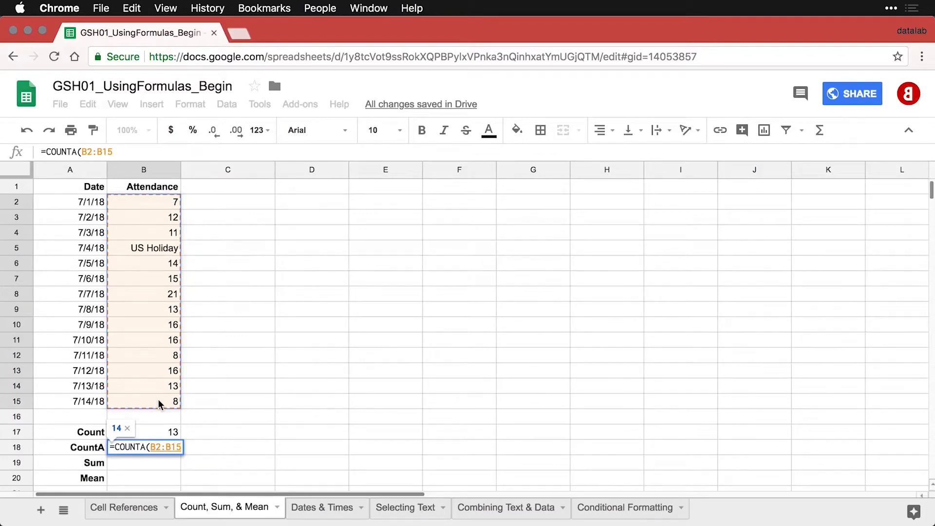
type(")")
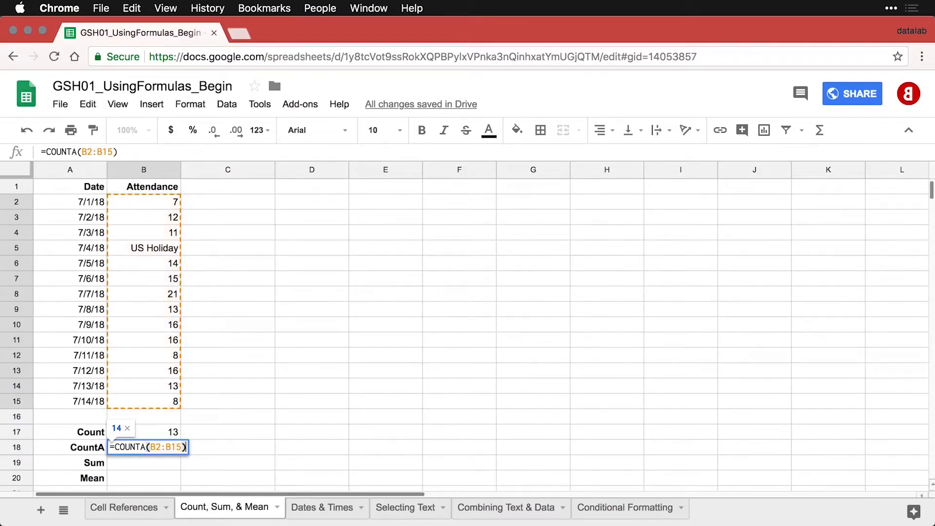
key("Return")
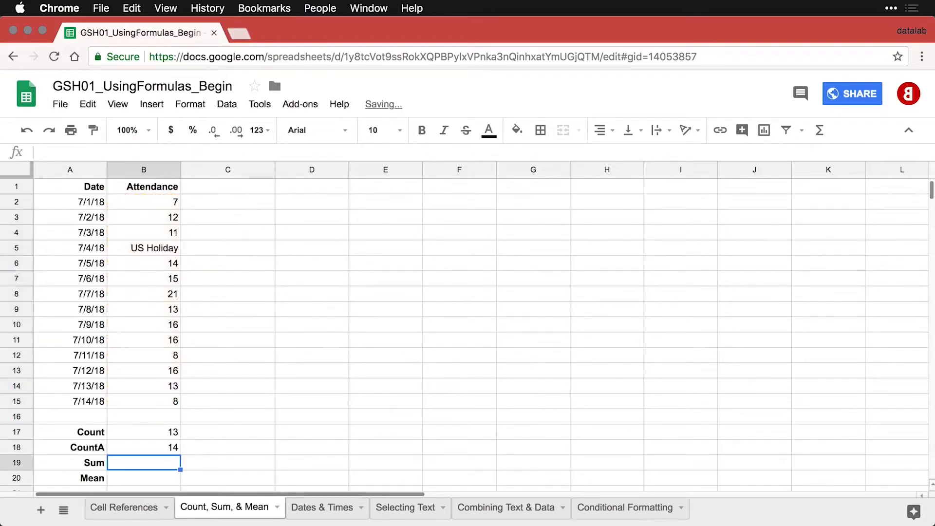
Compare the COUNTA formula in B18 with the COUNT formula in B17.
double_click(164, 444)
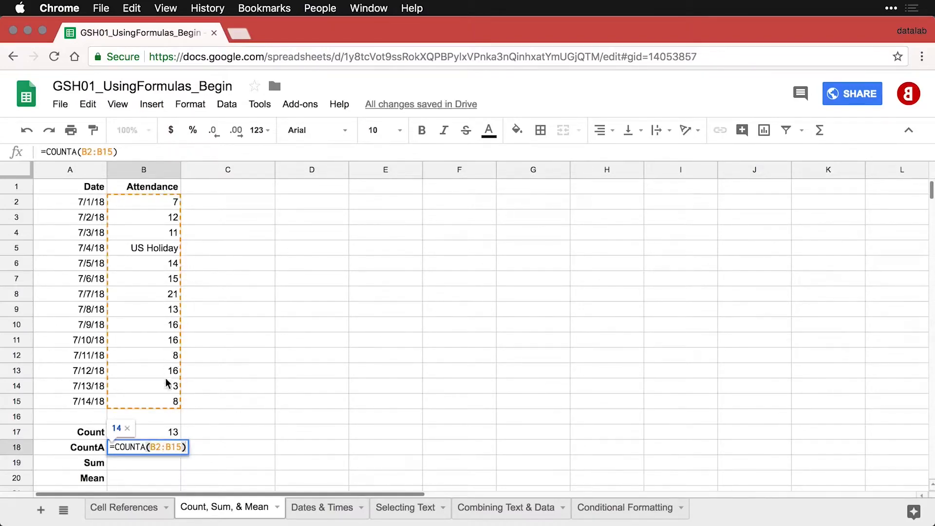
key("Return")
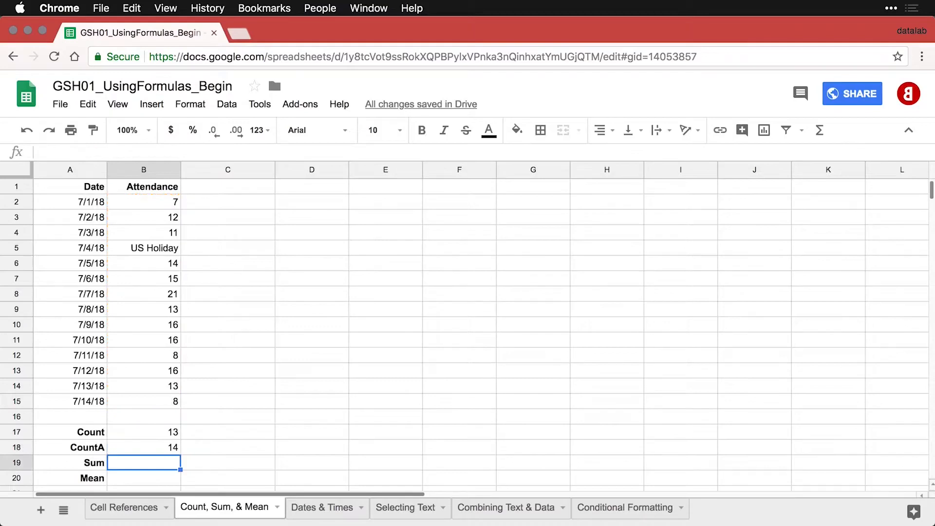
double_click(170, 431)
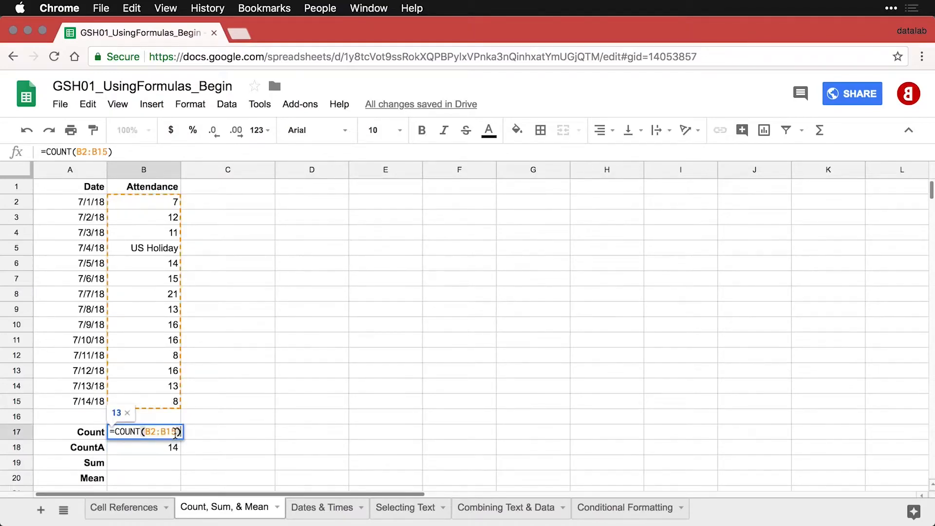
key("Return")
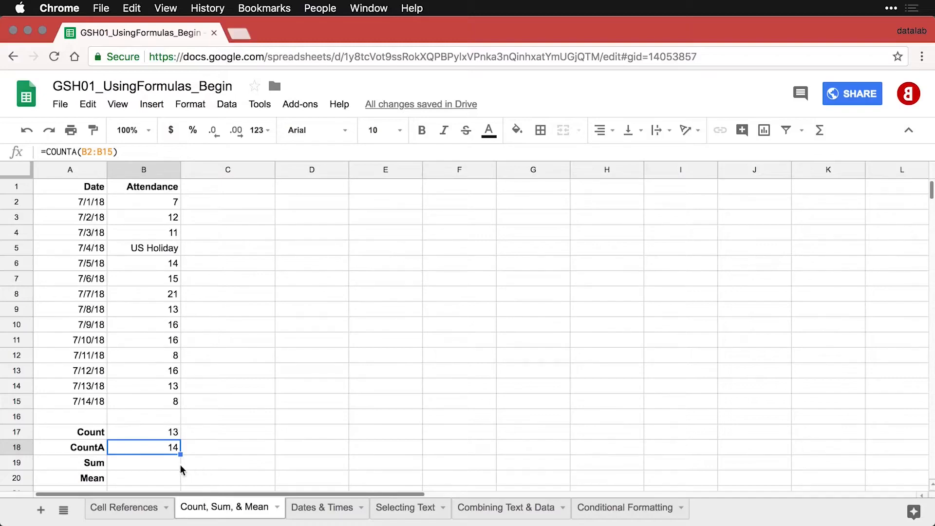
left_click(165, 461)
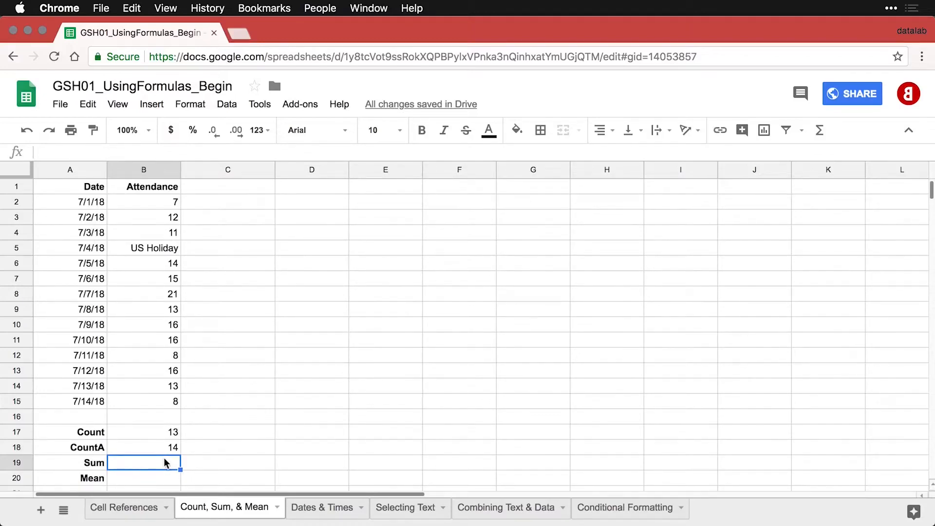
Insert =SUM(B2:B15) in B19 from the functions menu, giving 170.
left_click(819, 131)
left_click(831, 156)
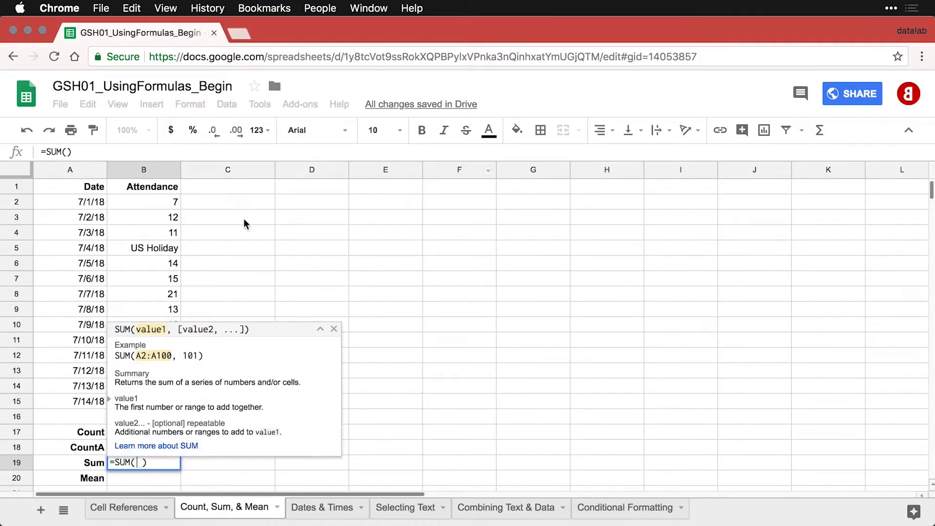
left_click(152, 203)
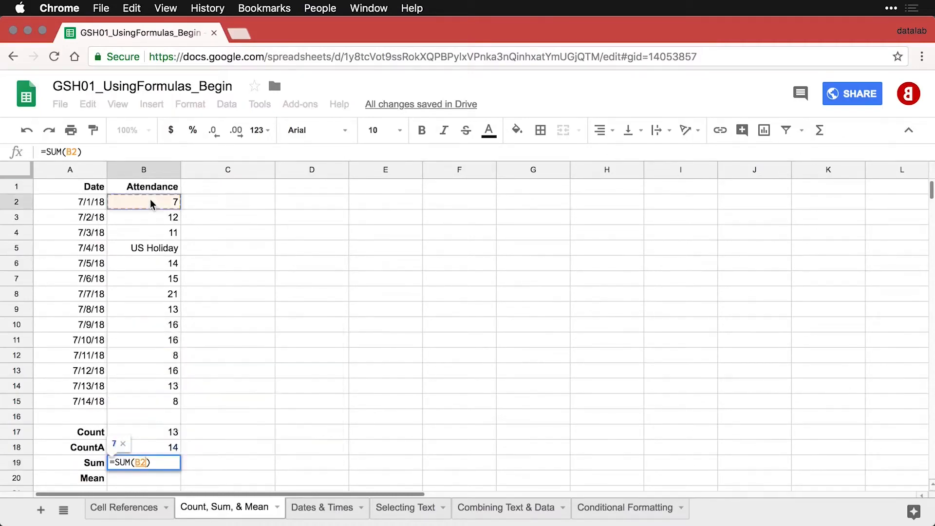
left_click_drag(152, 204, 152, 402)
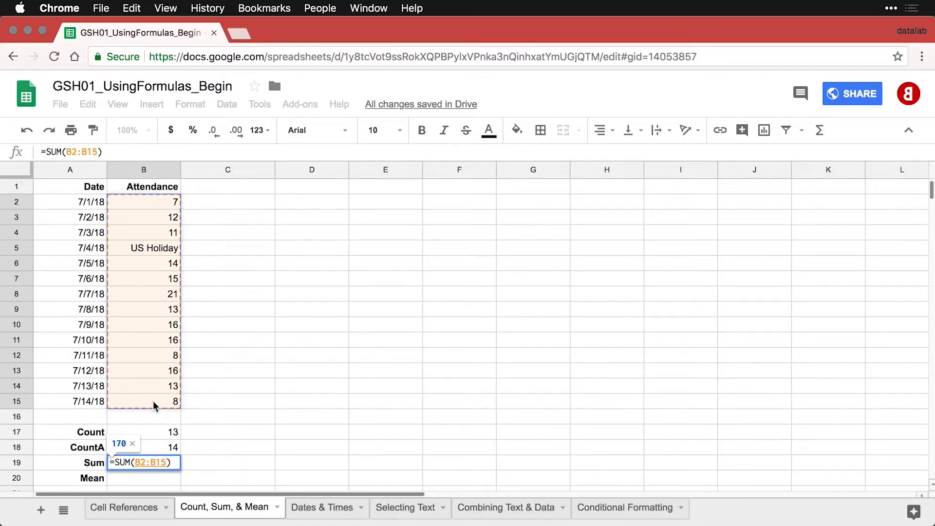
key("Return")
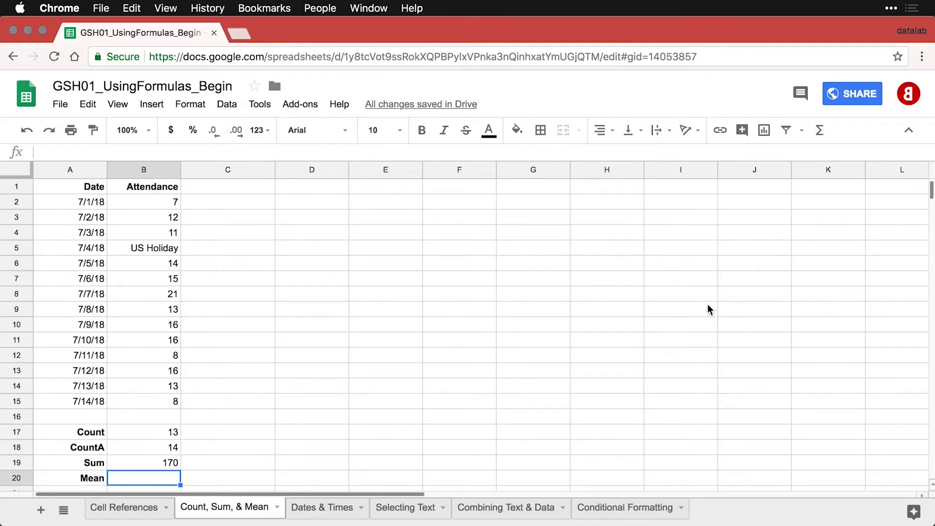
left_click(820, 136)
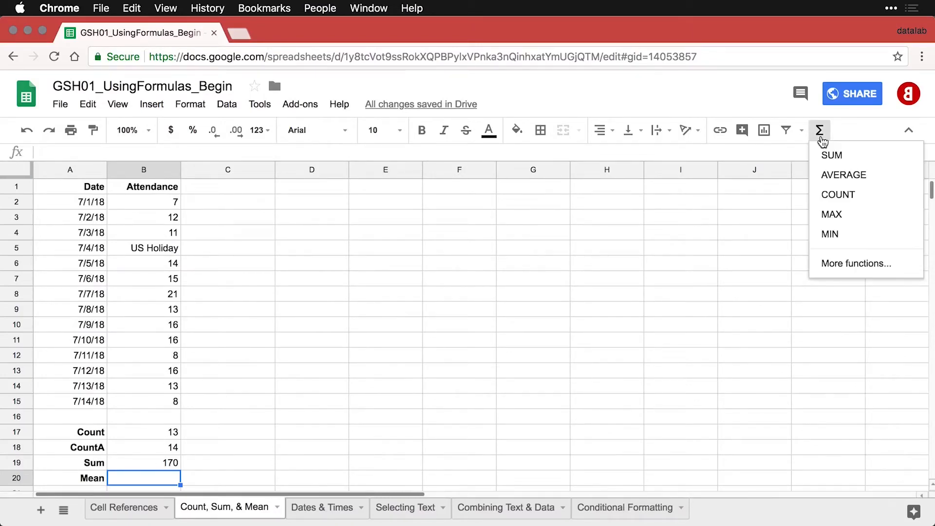
Insert =AVERAGE(B2:B15) in B20 for a Mean of 13.1, then review B2 and B8's value 21.
left_click(866, 180)
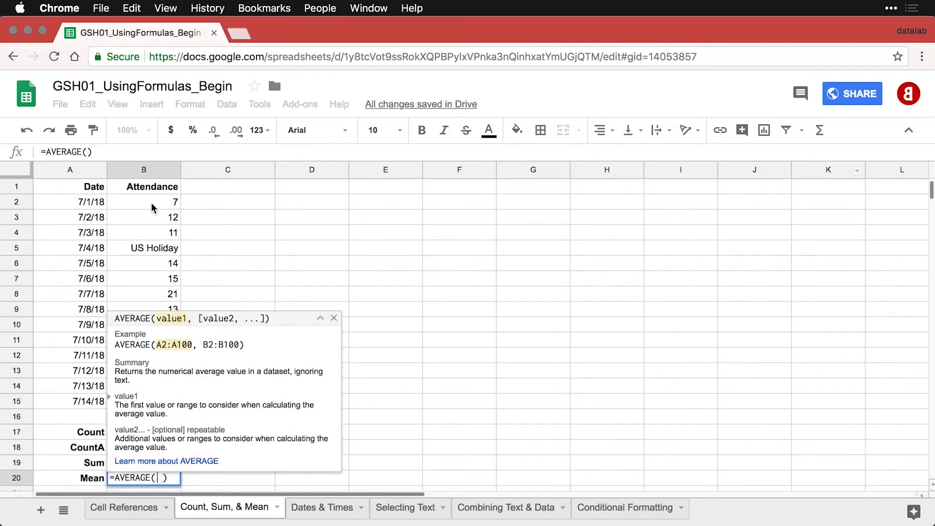
left_click_drag(151, 204, 155, 402)
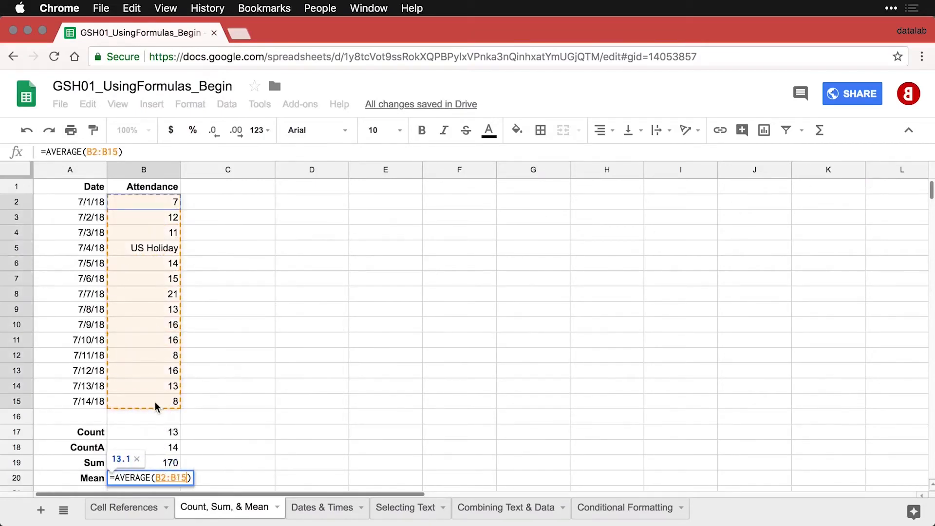
key("Return")
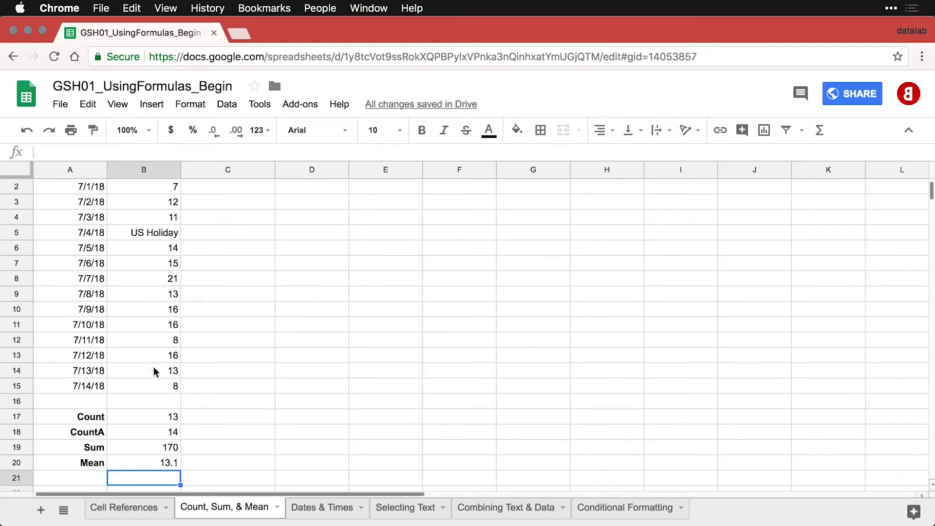
scroll(155, 356, "up", 1)
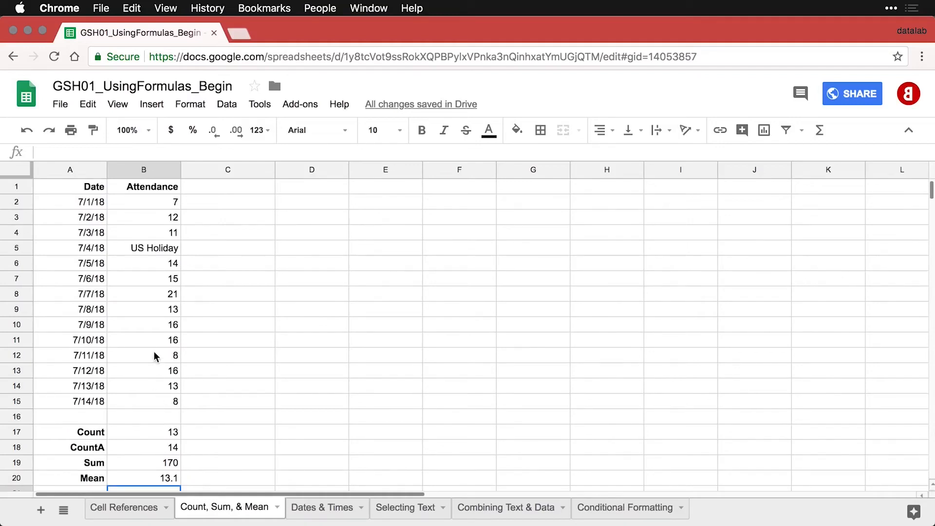
left_click(169, 206)
left_click(170, 298)
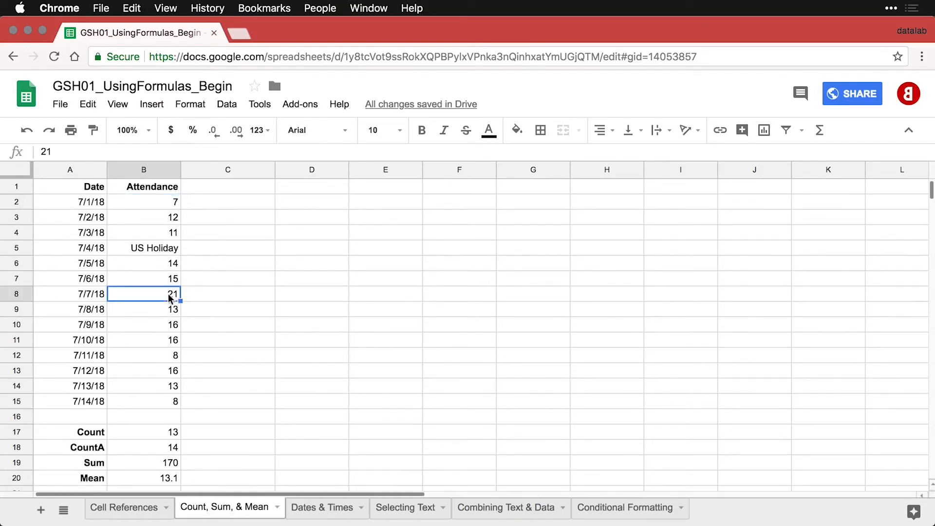
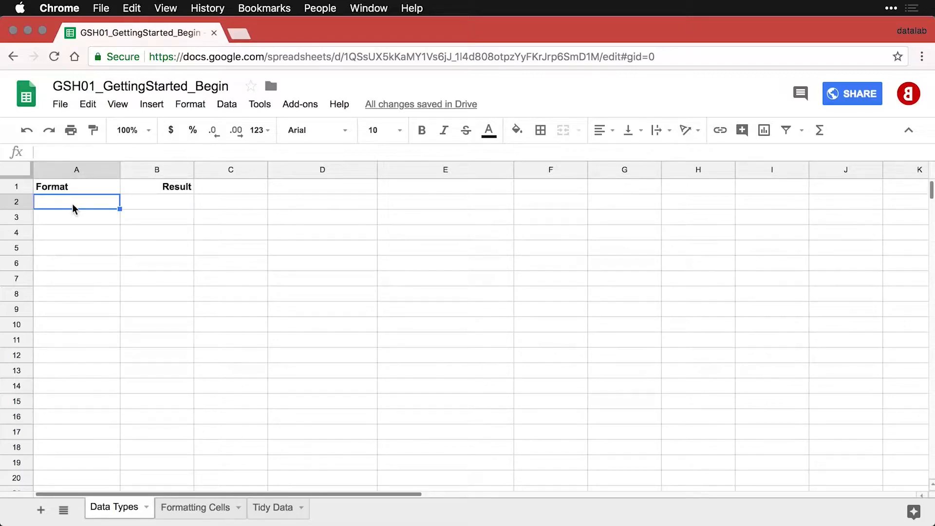
Paste the Number example row (1587) into row 2 and the Proportion row into row 3.
type("Number\t1587")
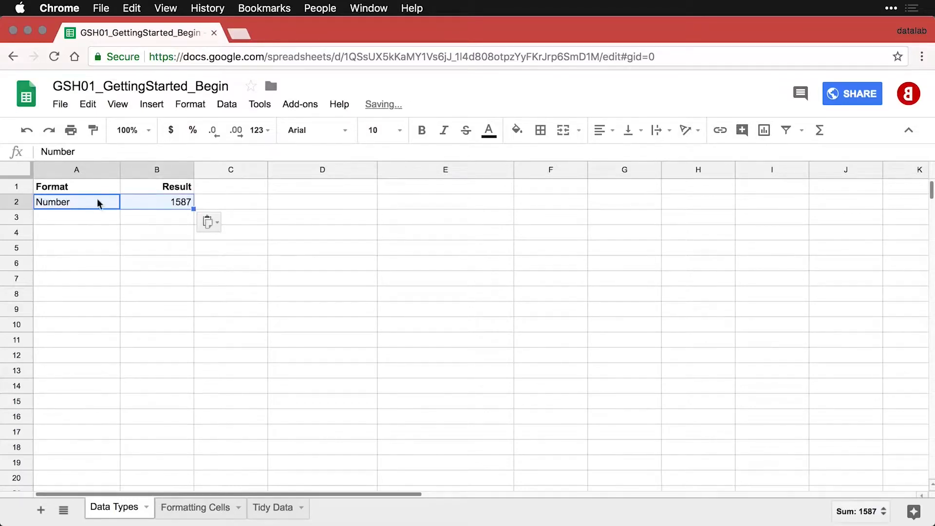
left_click(154, 200)
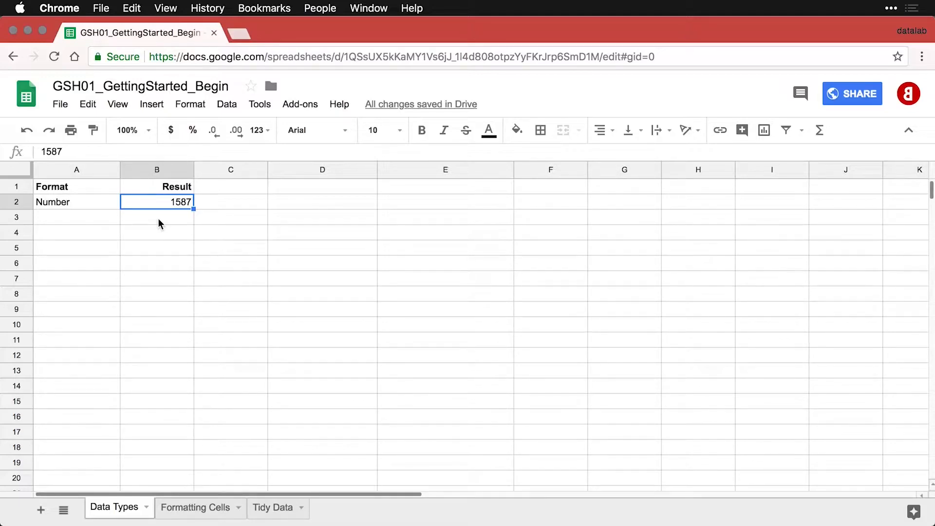
left_click(89, 220)
type("Proportion\t0.87")
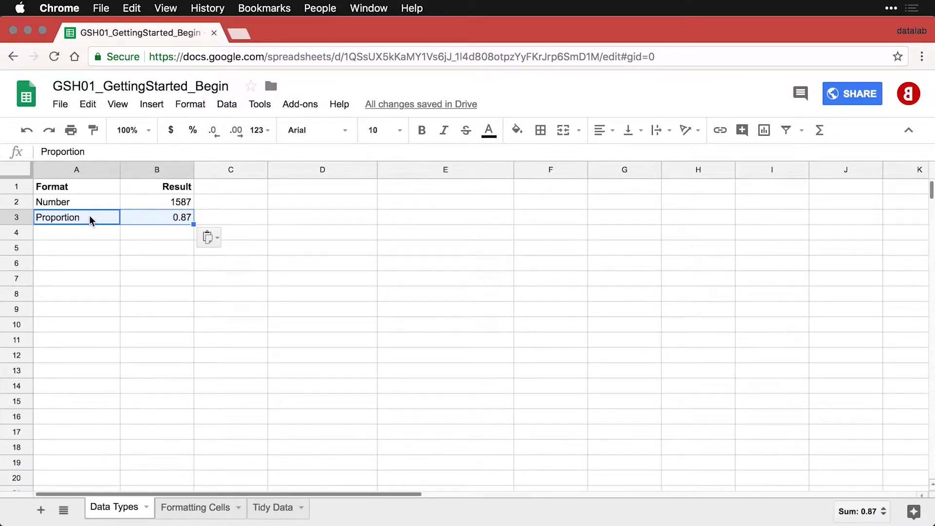
Paste the Percentage row into row 4 and format its 0.87 in B4 as 87.00%.
left_click(88, 229)
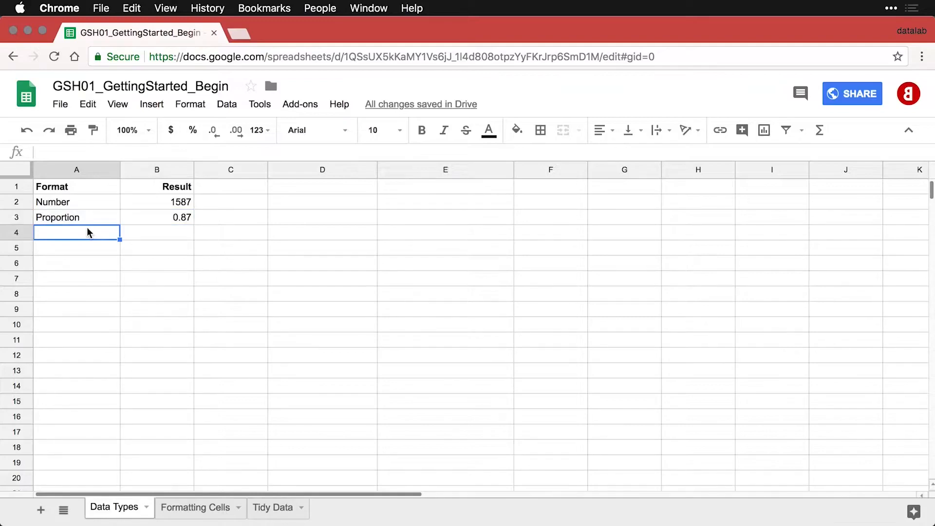
type("Percentage\t0.87")
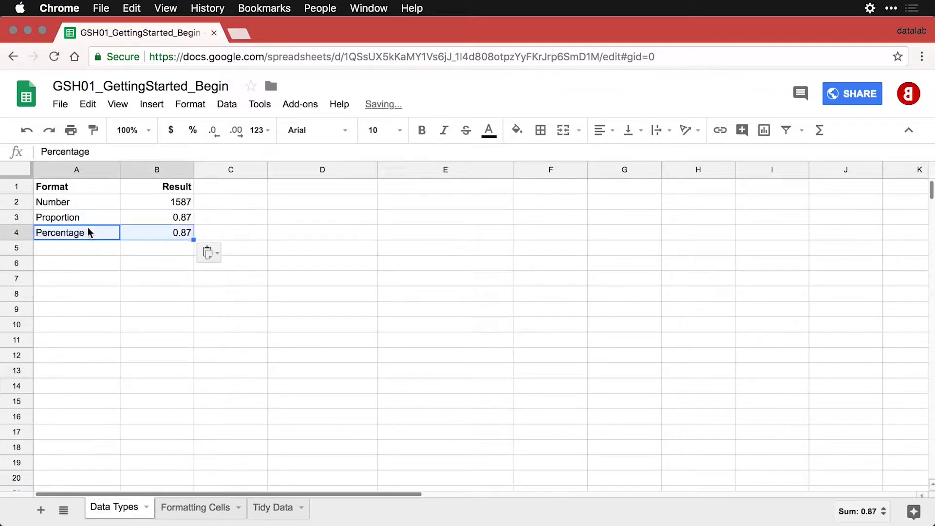
left_click(173, 232)
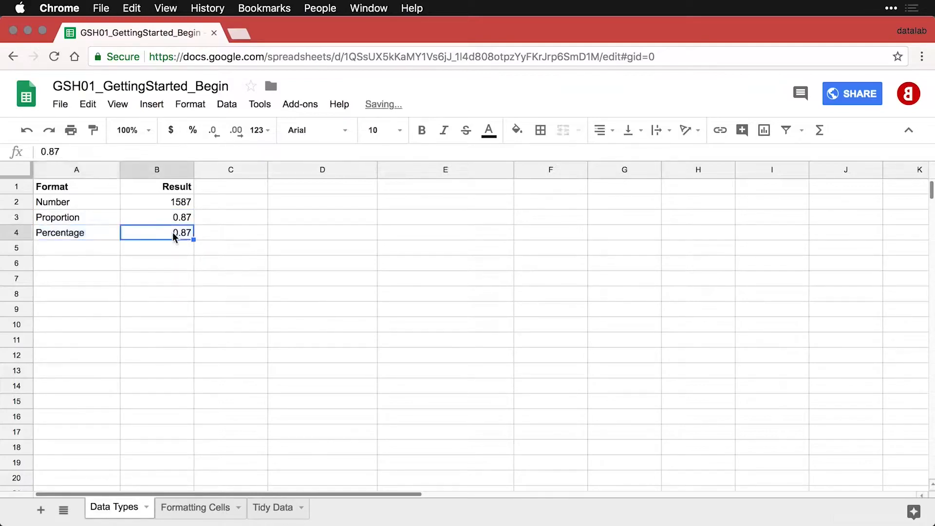
left_click(193, 131)
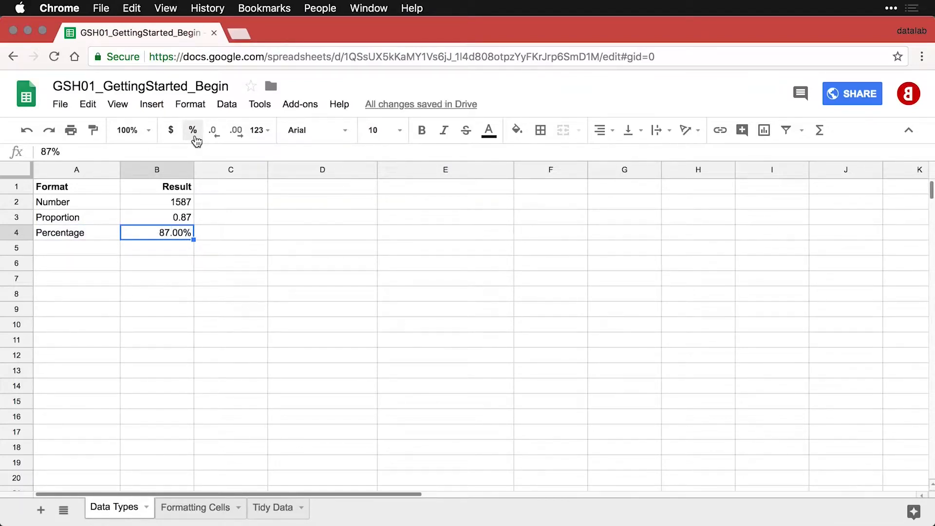
left_click(90, 252)
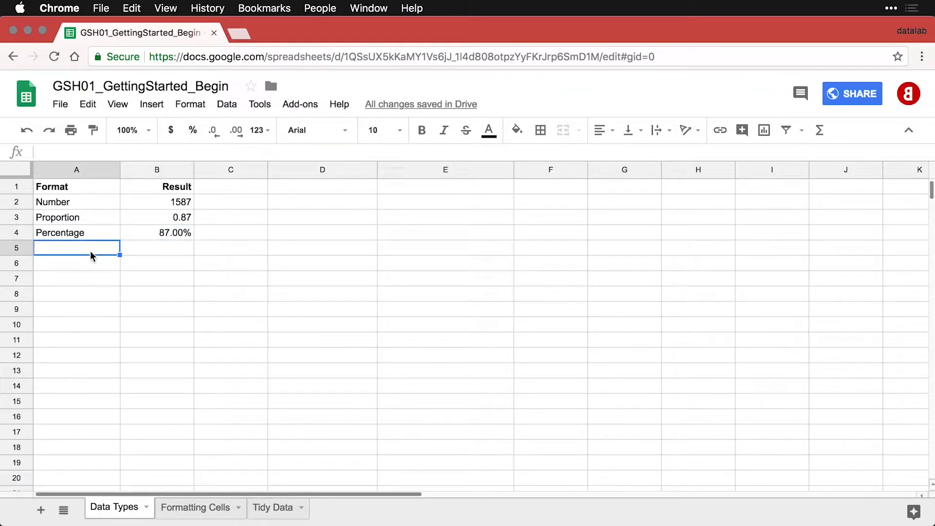
Add the Type % row with 87% entered in B5, formatted as 87.00%.
type("Type %\t0.87")
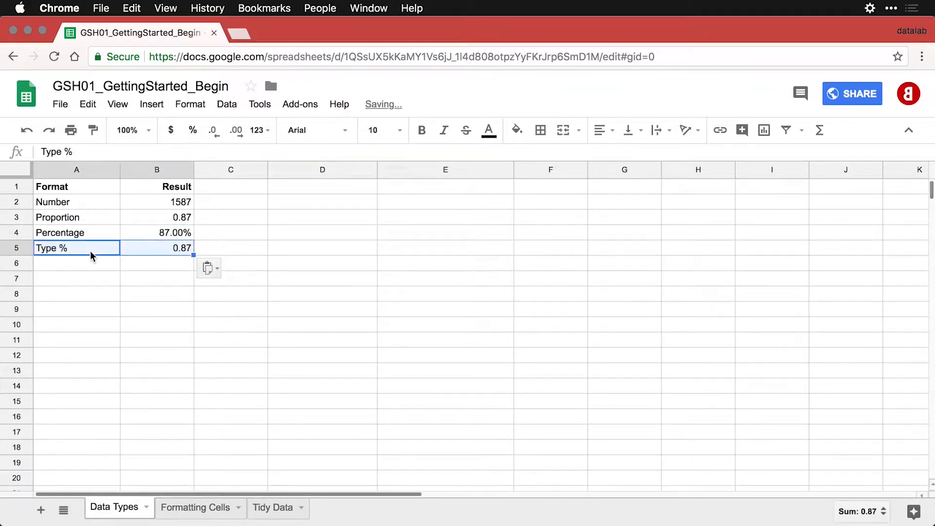
left_click(157, 253)
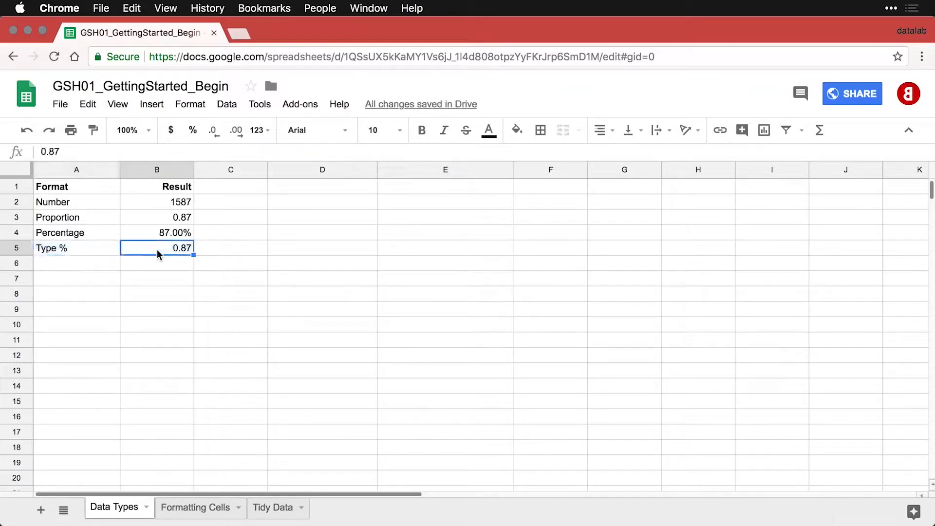
type("87/")
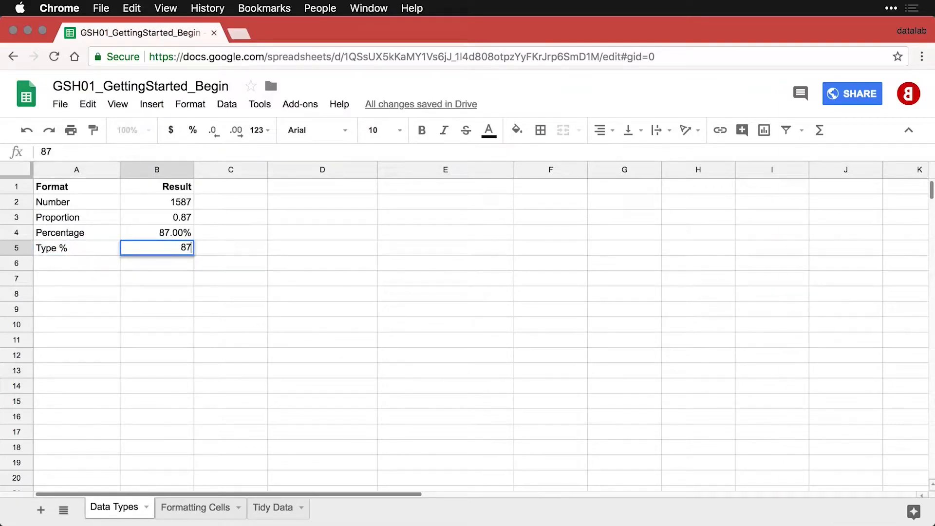
key("BackSpace")
type("%")
key("Return")
left_click(146, 250)
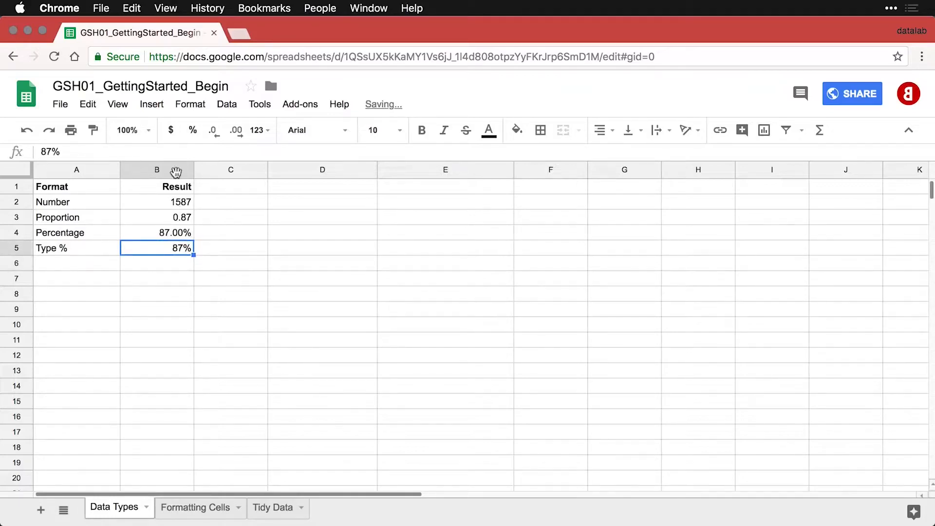
left_click(194, 131)
Add the (Don't do this) row and format its 87 in B6 as a percentage, giving 8700.00%.
left_click(82, 268)
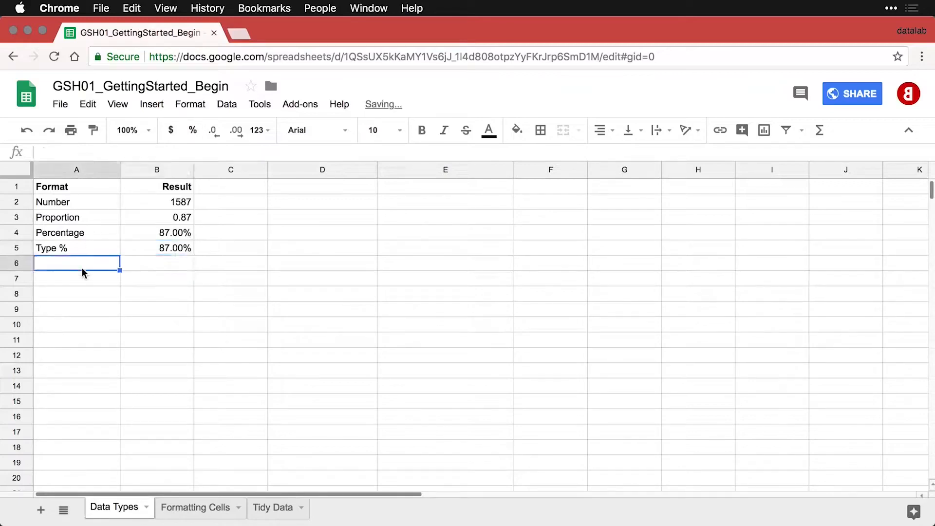
type("(Don't do this)\t87")
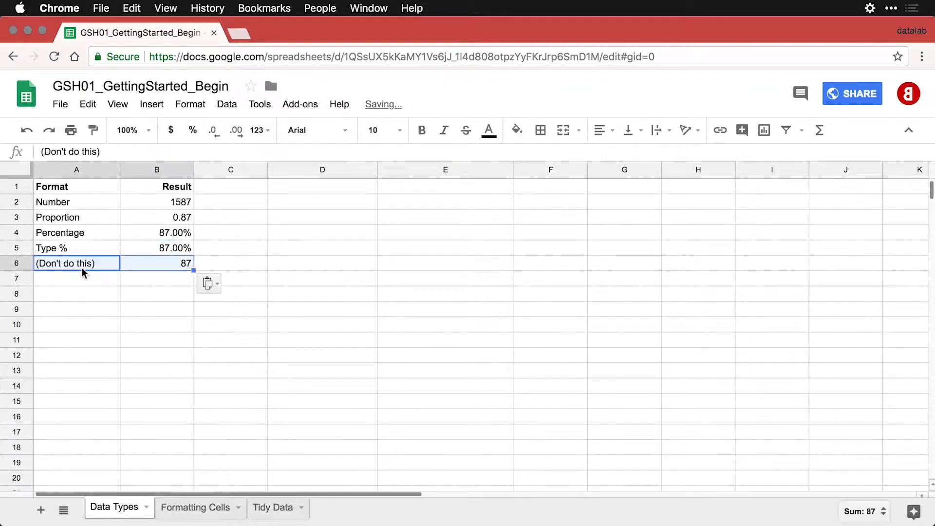
left_click(170, 261)
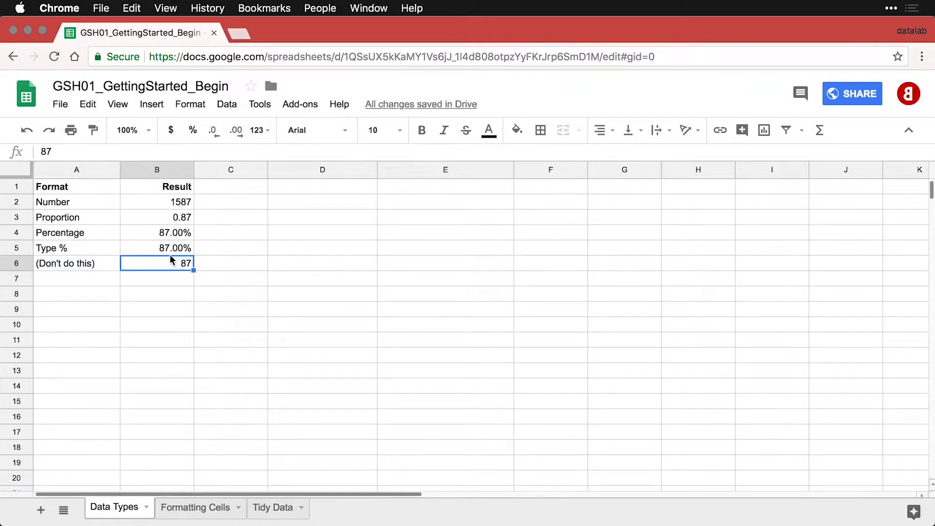
left_click(193, 132)
left_click(105, 282)
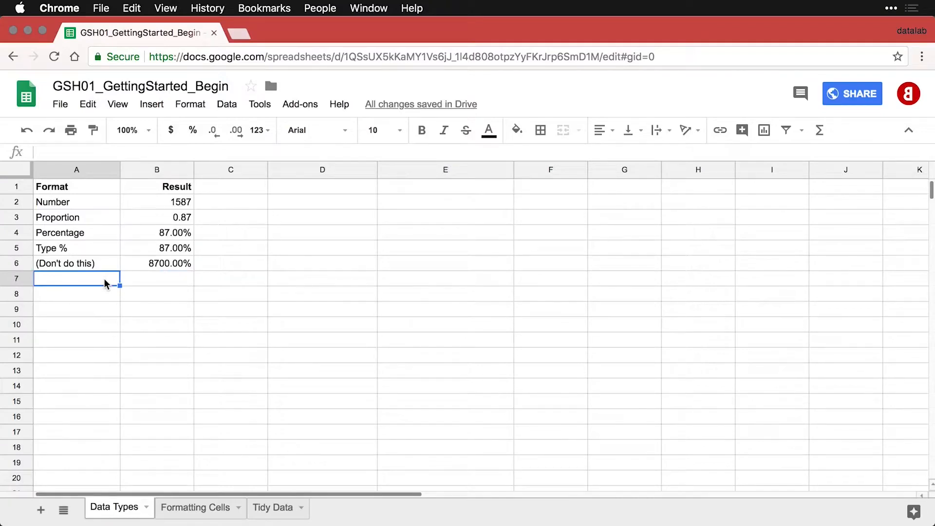
Add the Decrease decimals row and reduce pi in B7 to 3.14.
type("Decrease decimals\t3.14159")
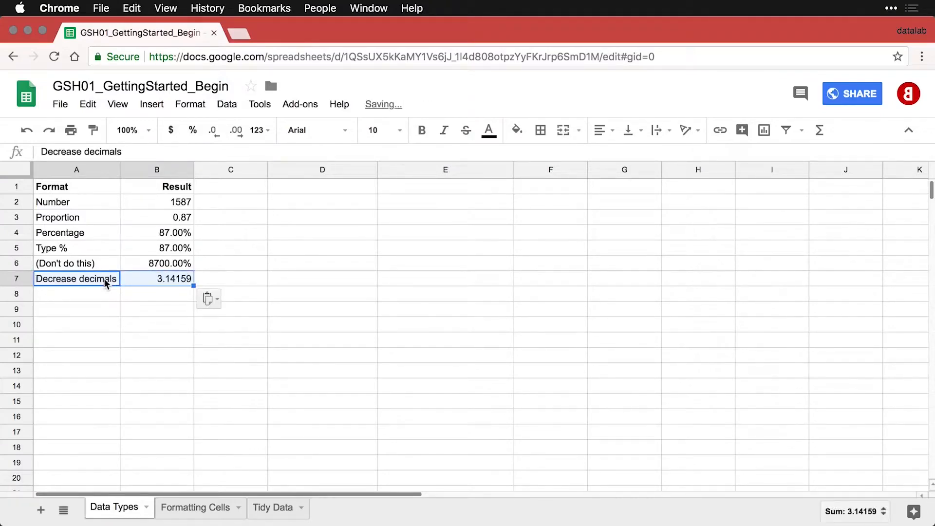
left_click(165, 277)
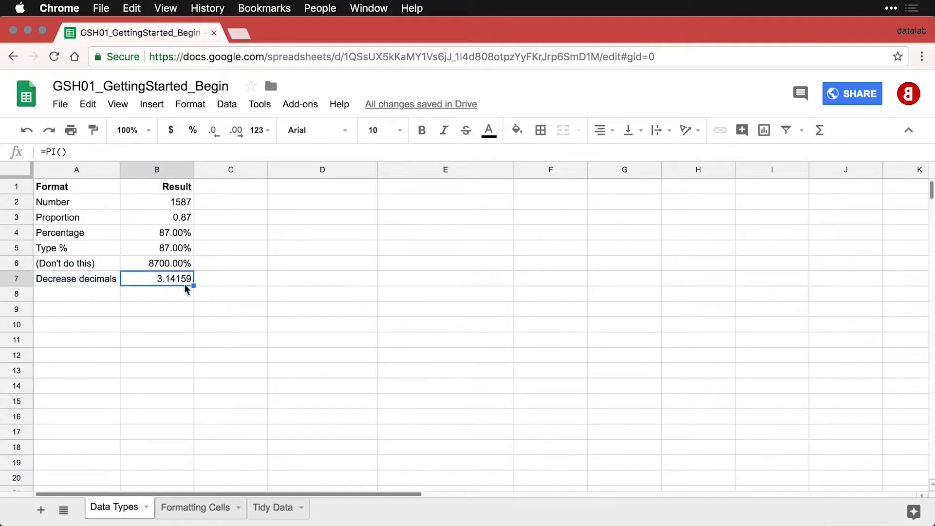
left_click(214, 130)
left_click(213, 130)
left_click(213, 130)
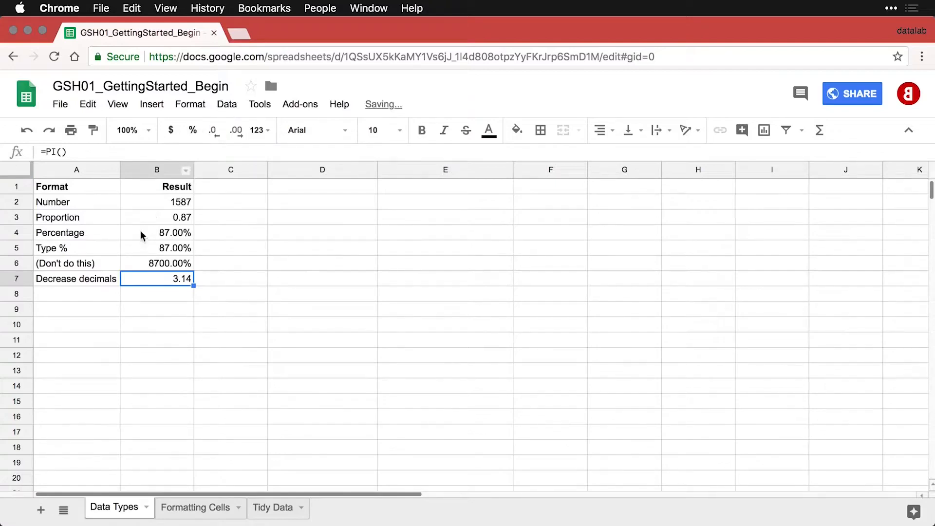
Add the Increase decimals row showing pi as 3.141592654, then paste the Accounting row with 1901.59.
left_click(107, 294)
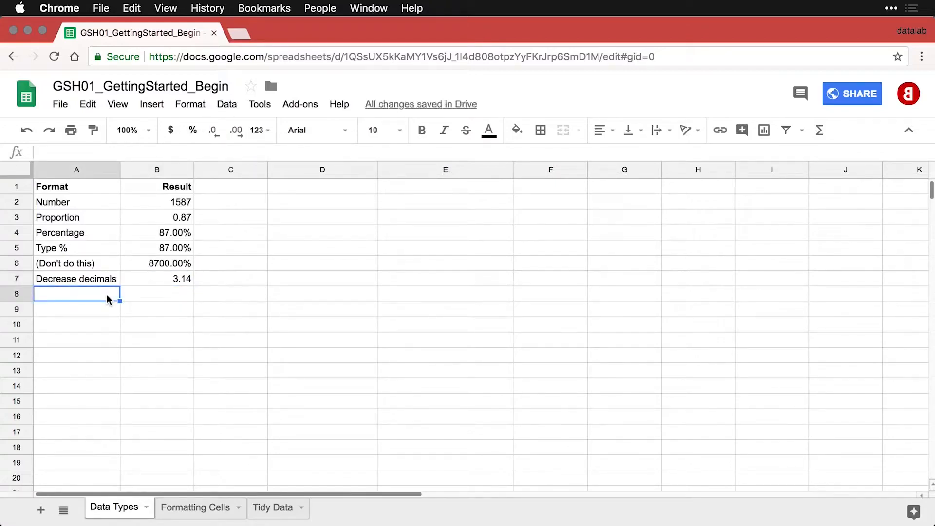
type("Increase decimals\t3.141593")
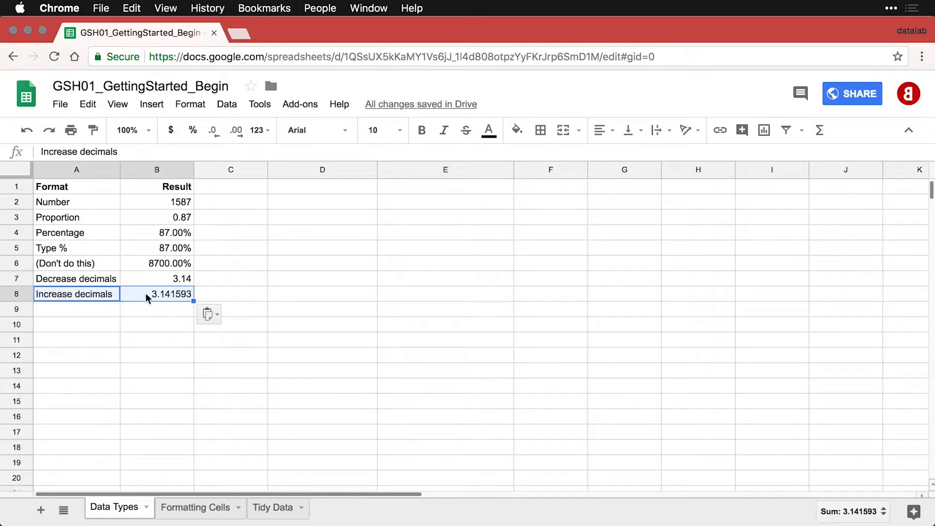
left_click(160, 293)
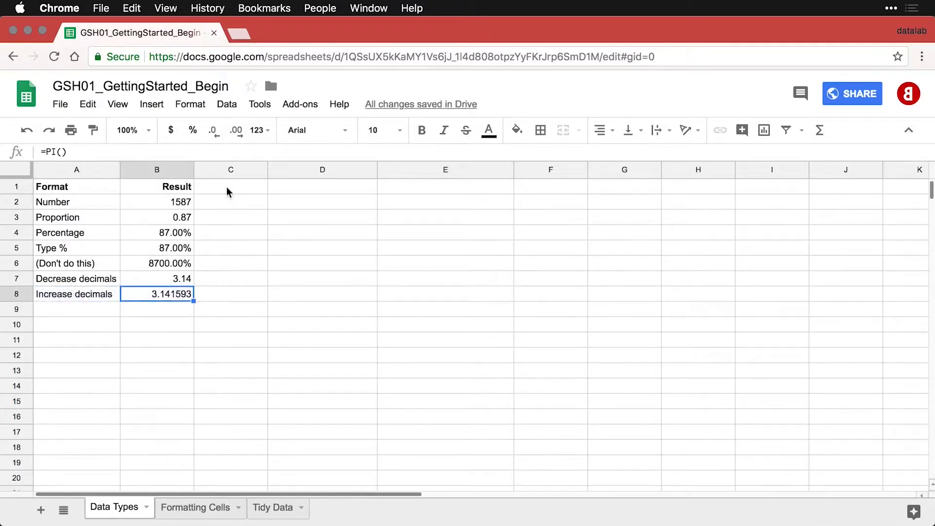
left_click(237, 132)
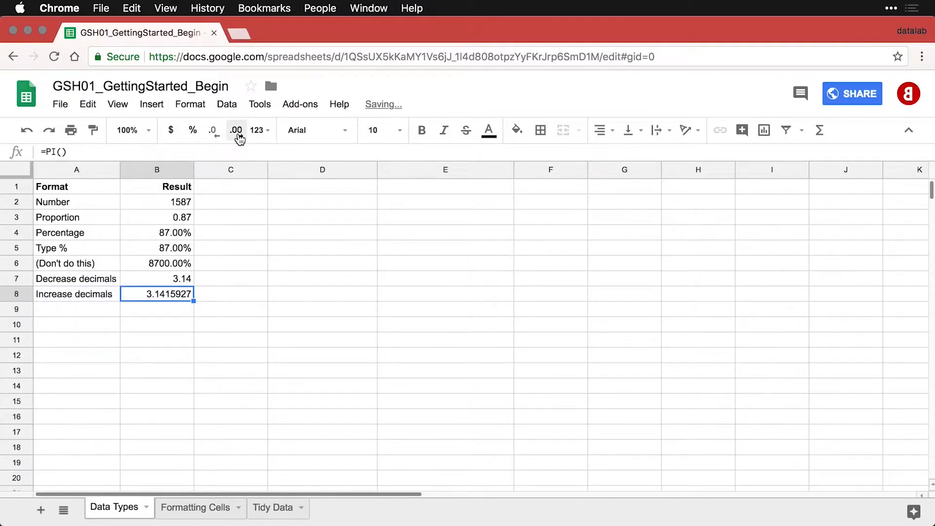
left_click(237, 132)
left_click(237, 132)
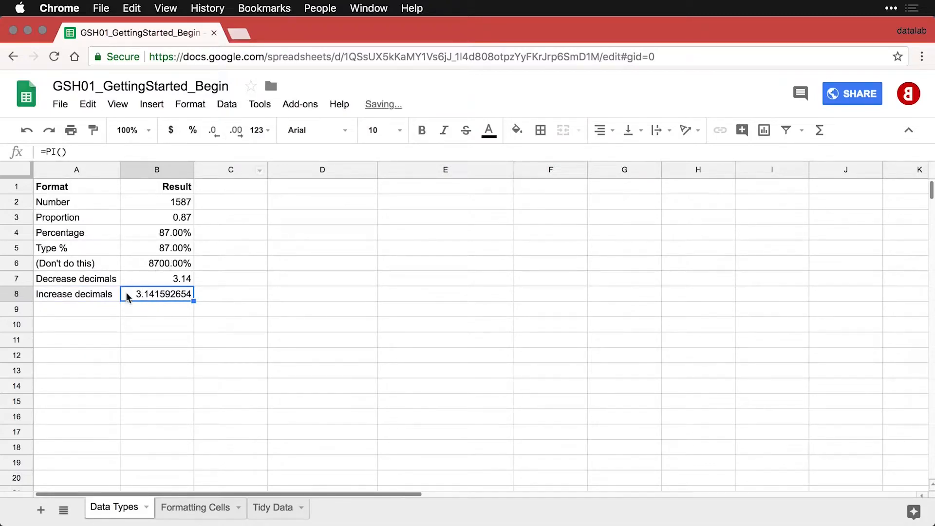
left_click(111, 310)
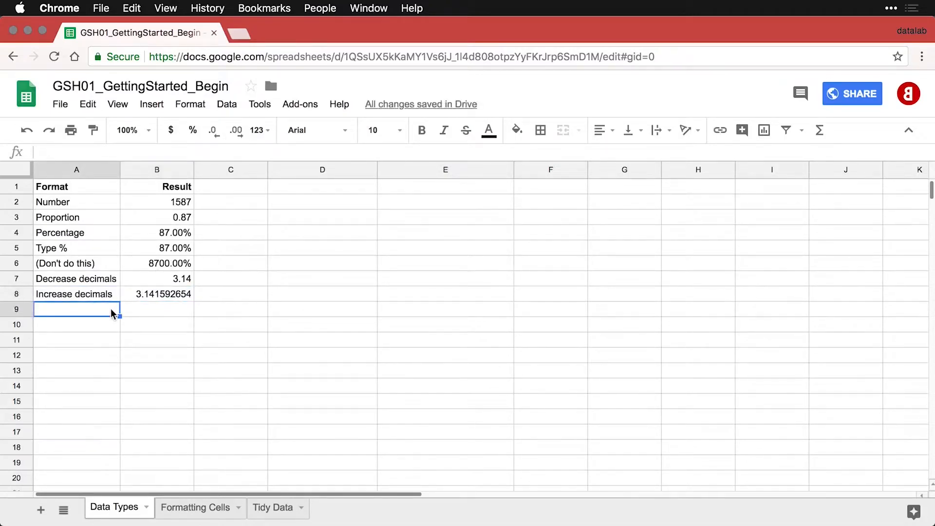
type("Accounting\t1901.59")
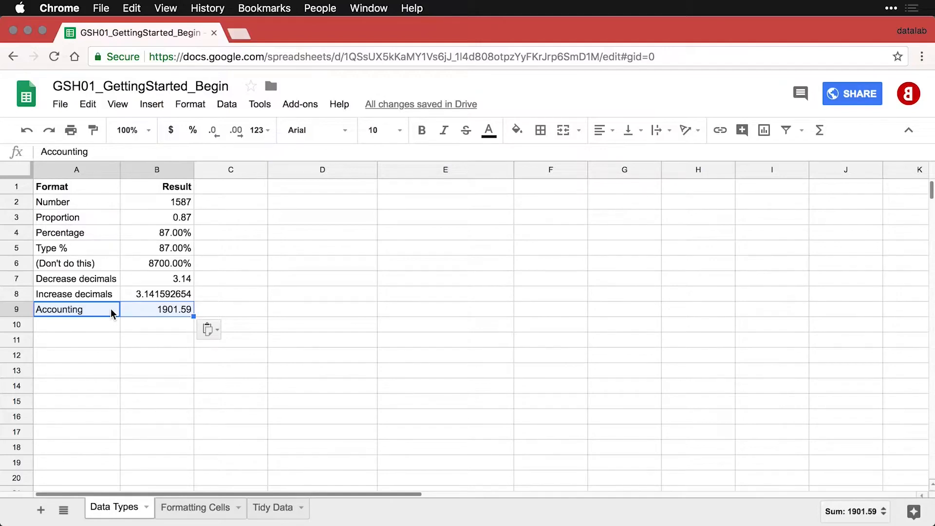
Apply the Accounting number format to 1901.59 in B9.
left_click(162, 309)
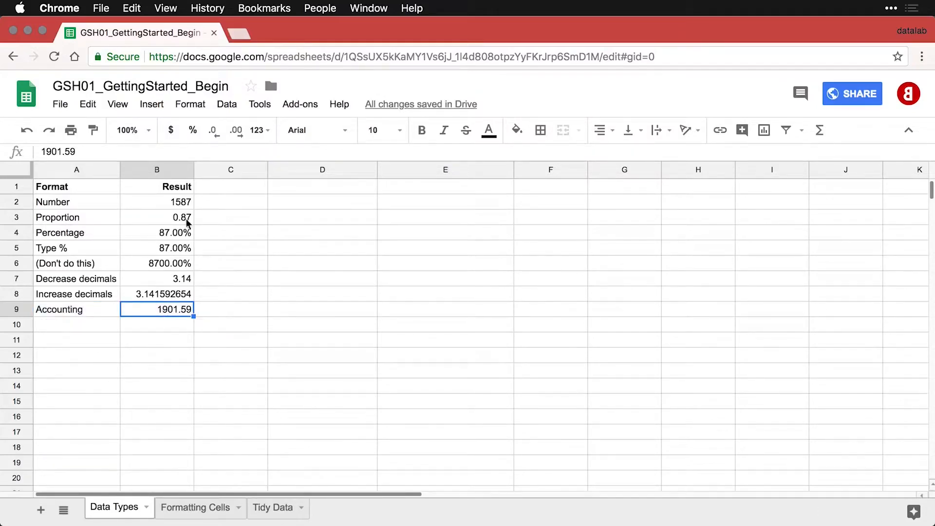
left_click(194, 106)
mouse_move(200, 129)
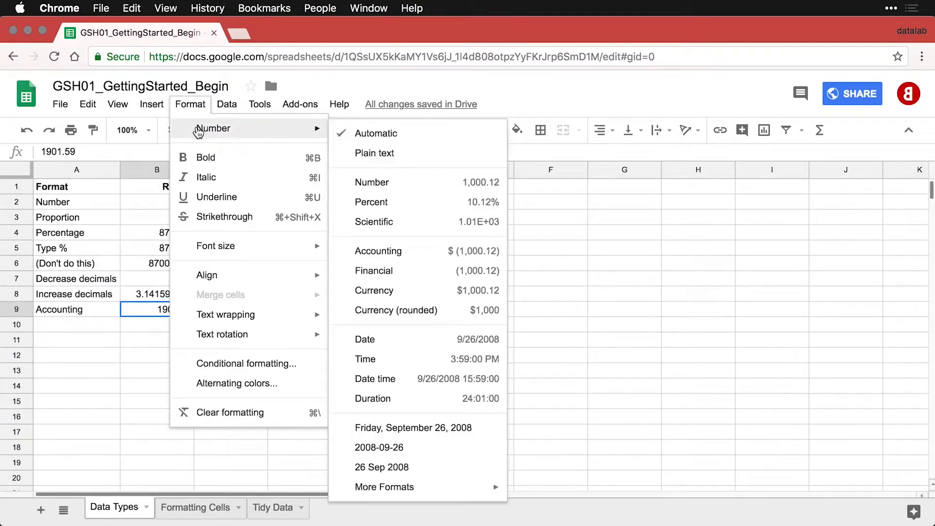
left_click(398, 253)
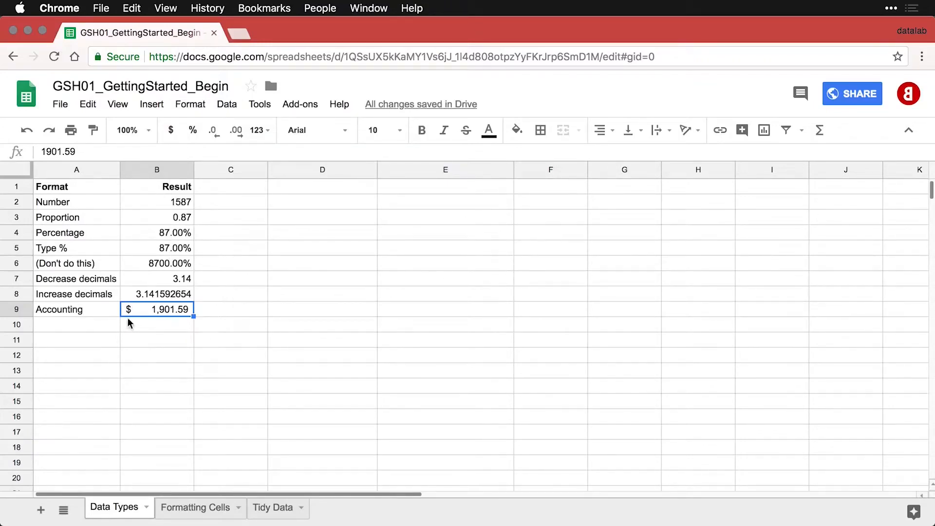
Add the Financial row in row 10 and give its 1901.59 the Financial number format.
left_click(102, 329)
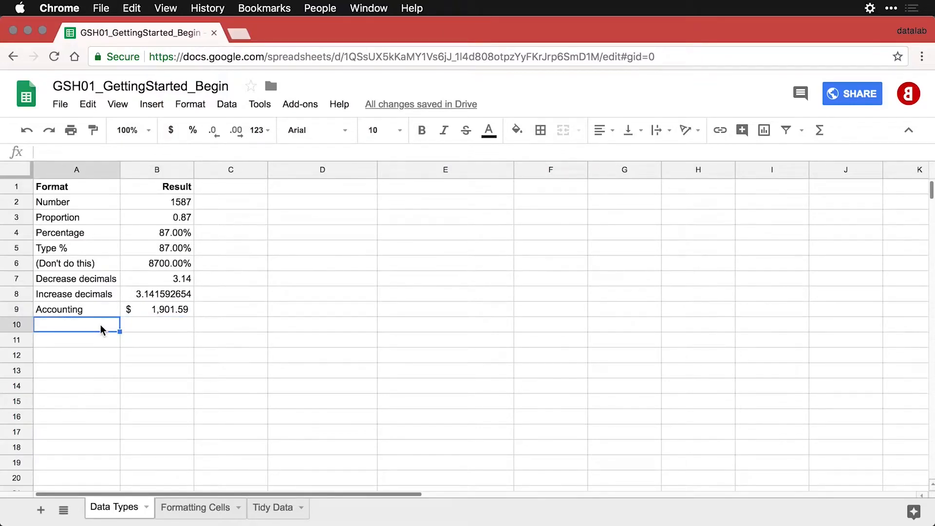
type("Financial\t1901.59")
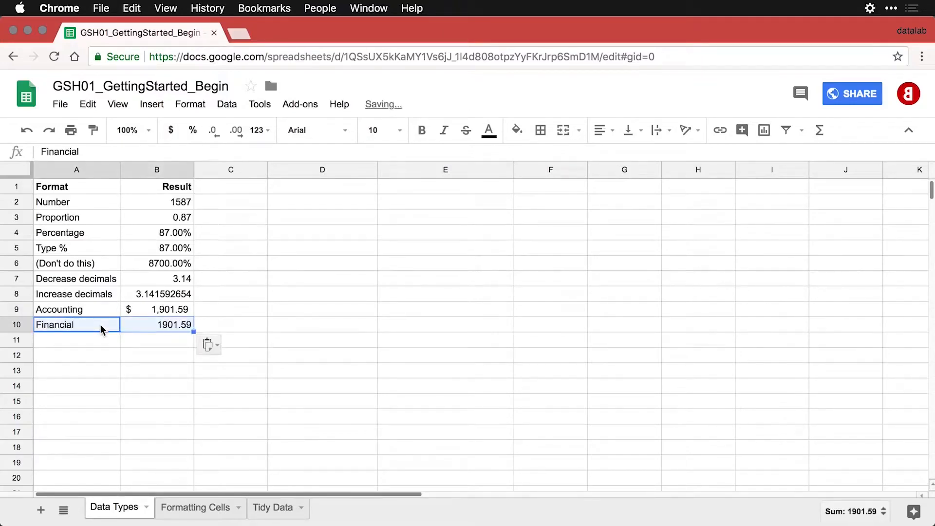
left_click(176, 323)
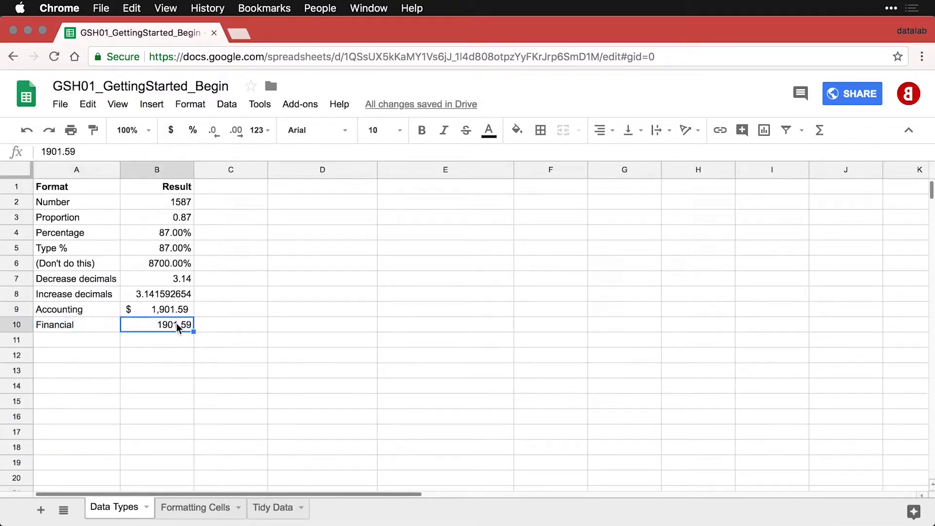
left_click(196, 108)
mouse_move(194, 128)
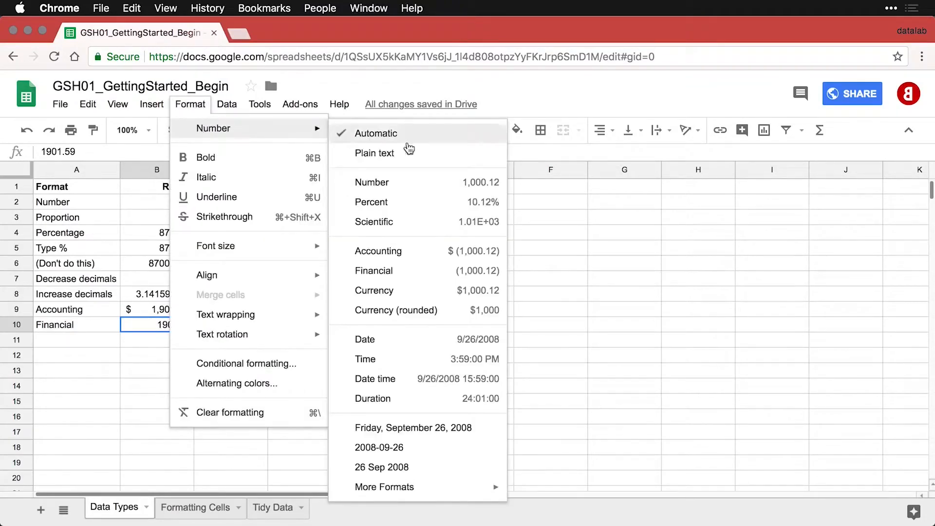
left_click(419, 271)
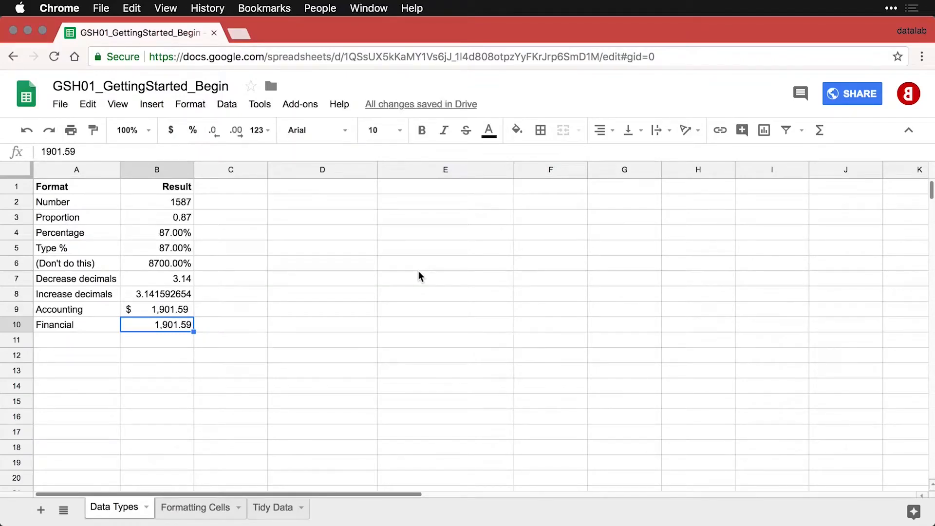
Add the Currency row in row 11 and give B11 the Currency number format.
left_click(101, 346)
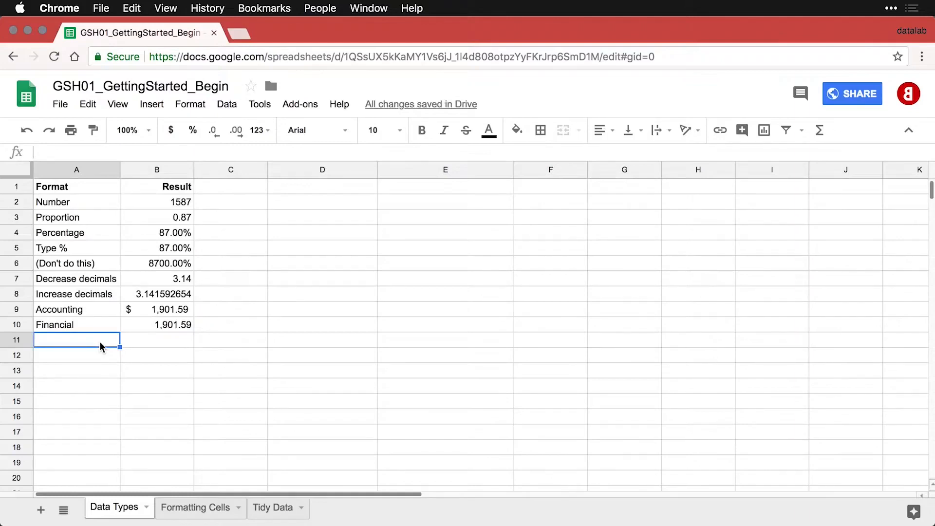
type("Currency\t1901.59")
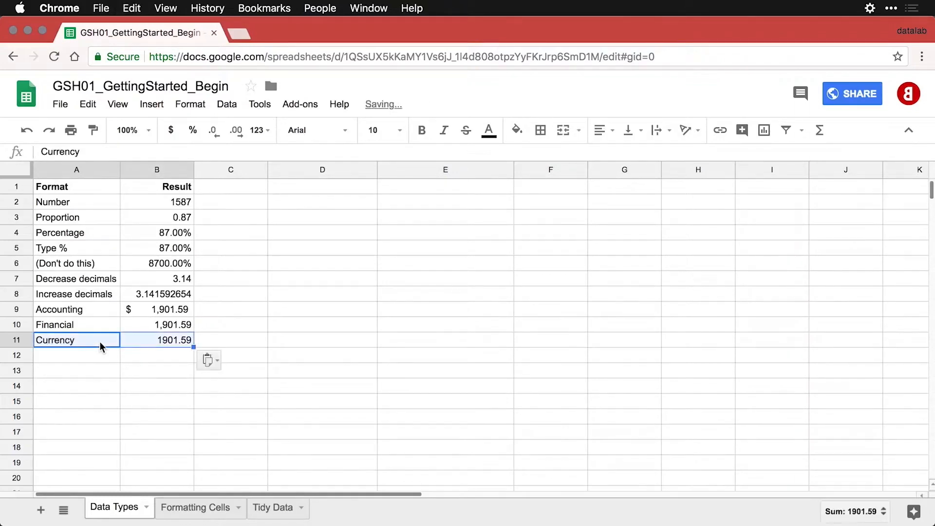
left_click(154, 342)
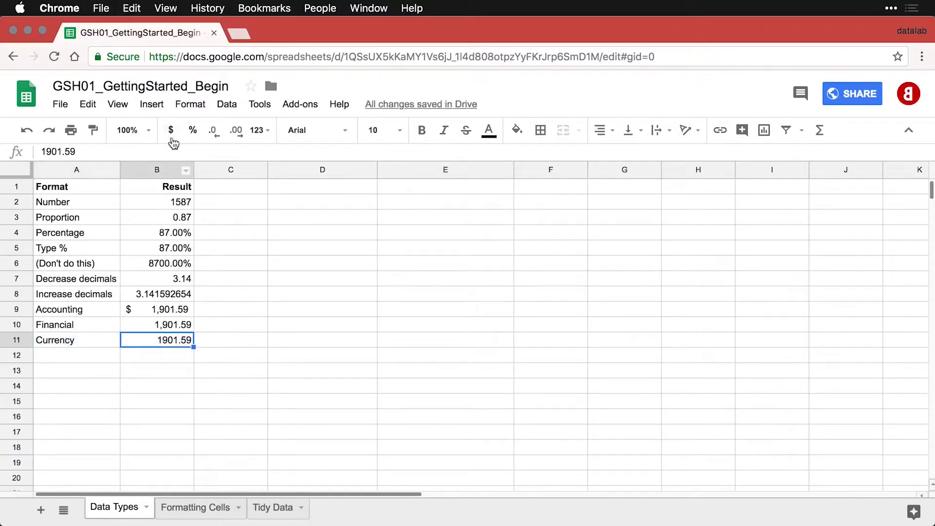
left_click(196, 108)
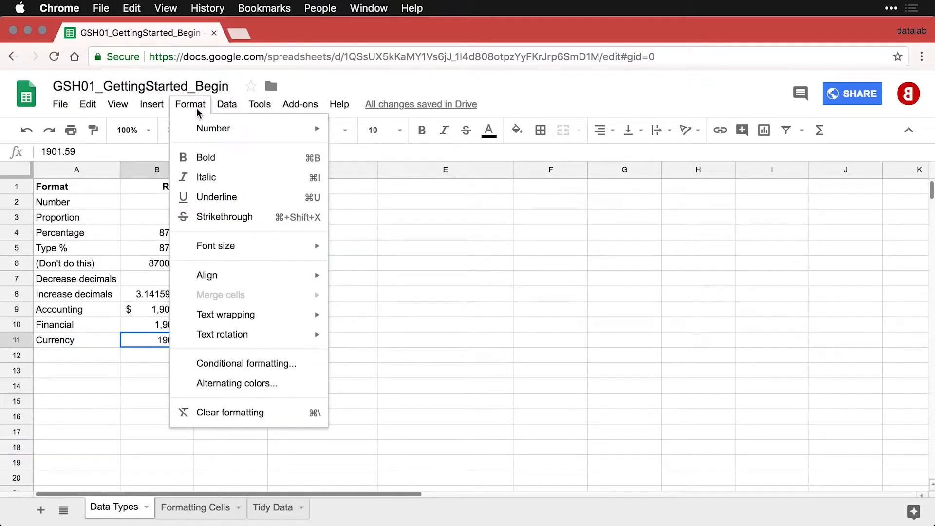
mouse_move(199, 128)
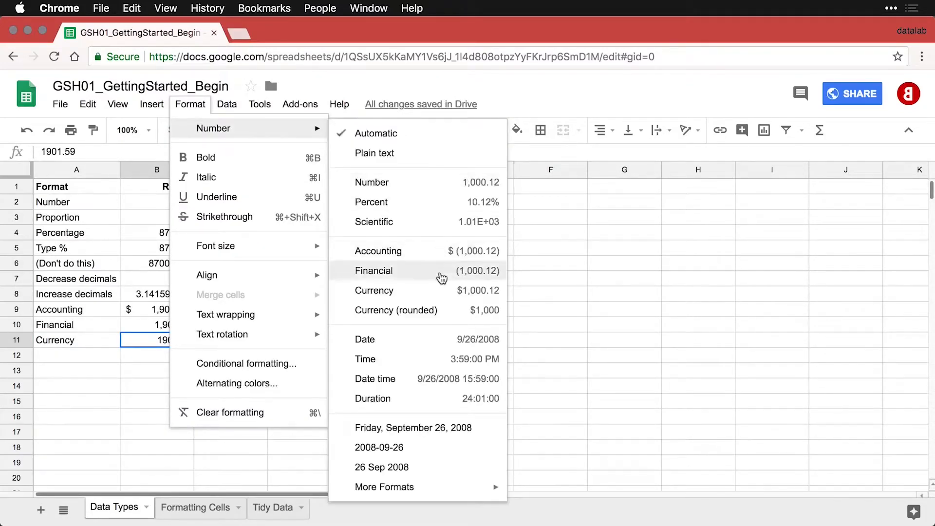
left_click(428, 292)
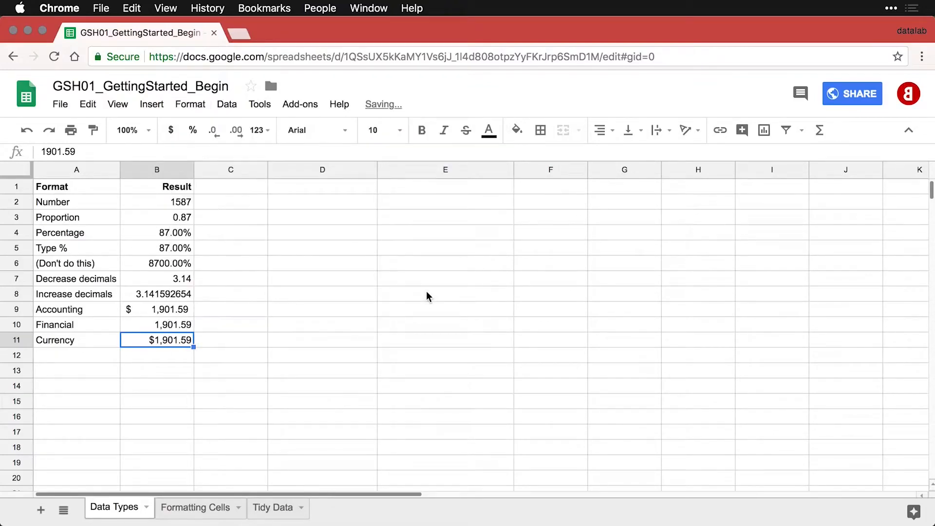
Make the Accounting, Financial and Currency values in B9:B11 negative with a minus sign.
left_click(172, 356)
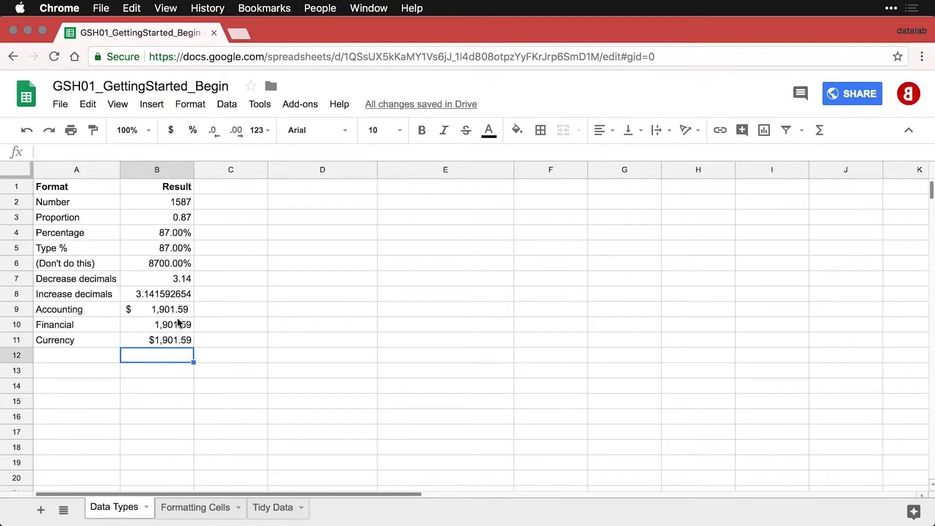
left_click_drag(179, 308, 175, 339)
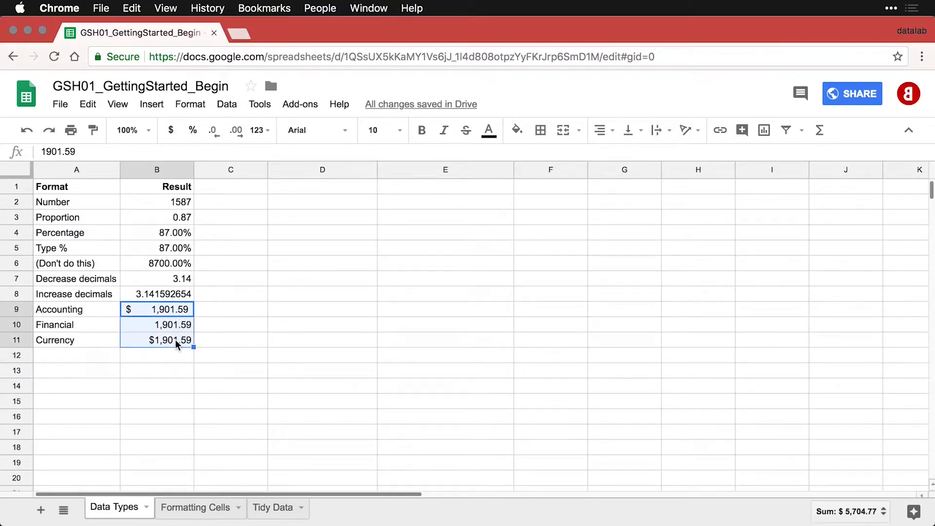
left_click(151, 309)
double_click(151, 309)
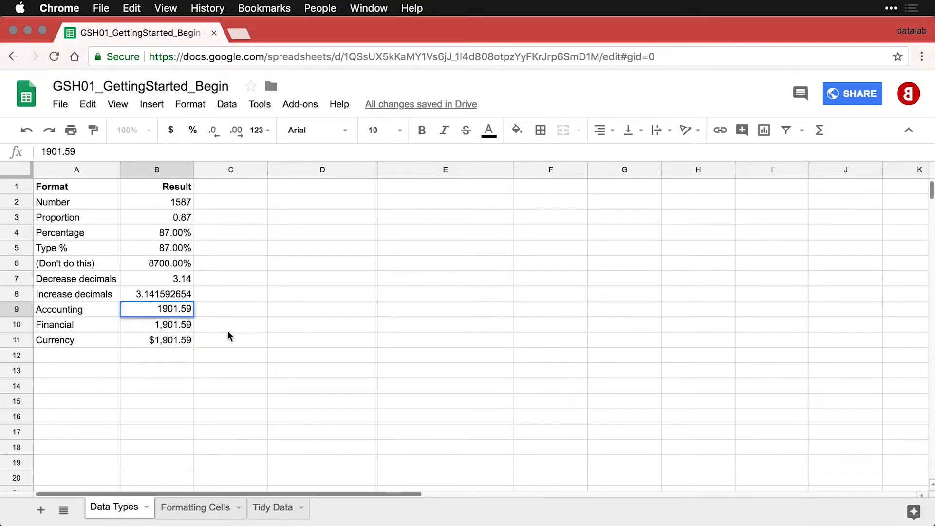
type("-")
key("Return")
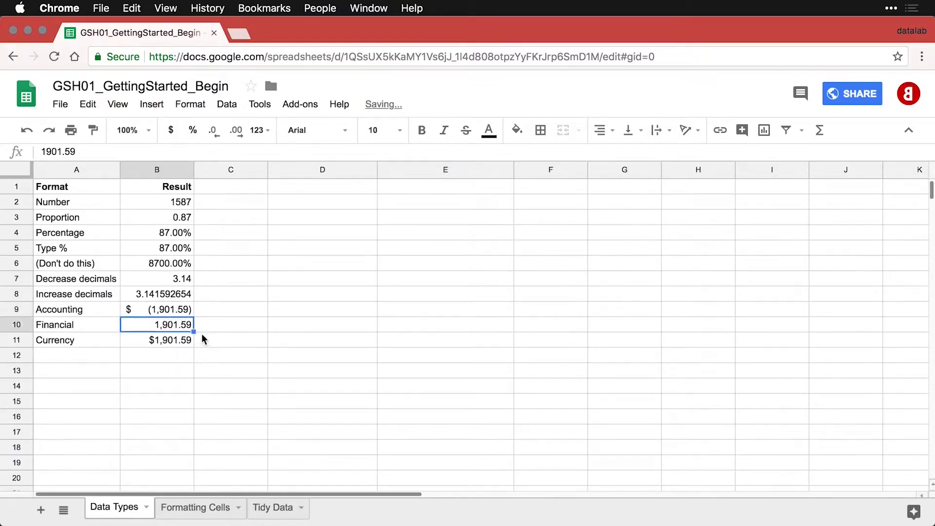
double_click(158, 327)
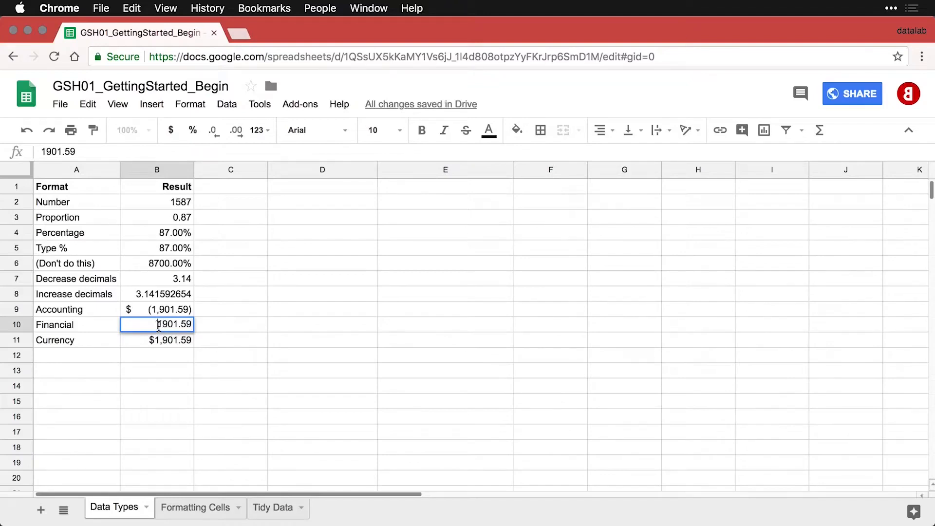
type("-")
key("Return")
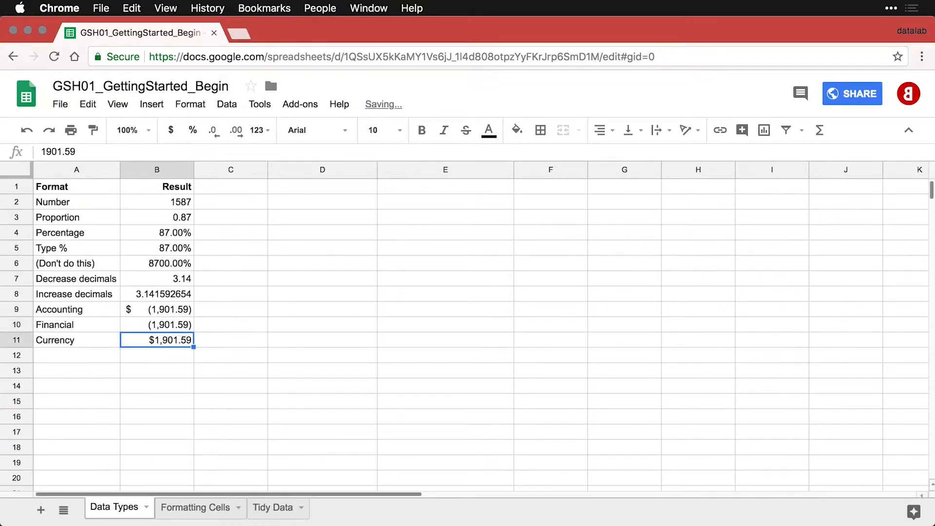
double_click(151, 340)
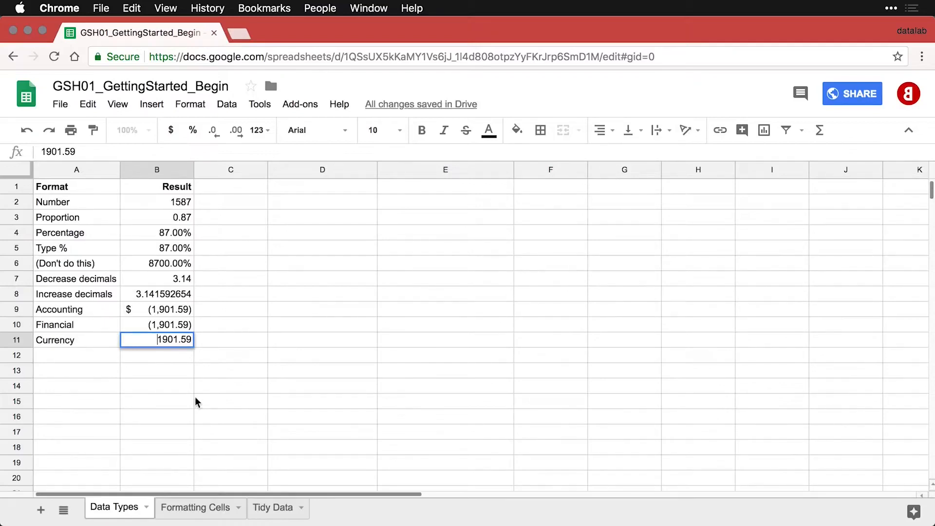
type("-")
key("Return")
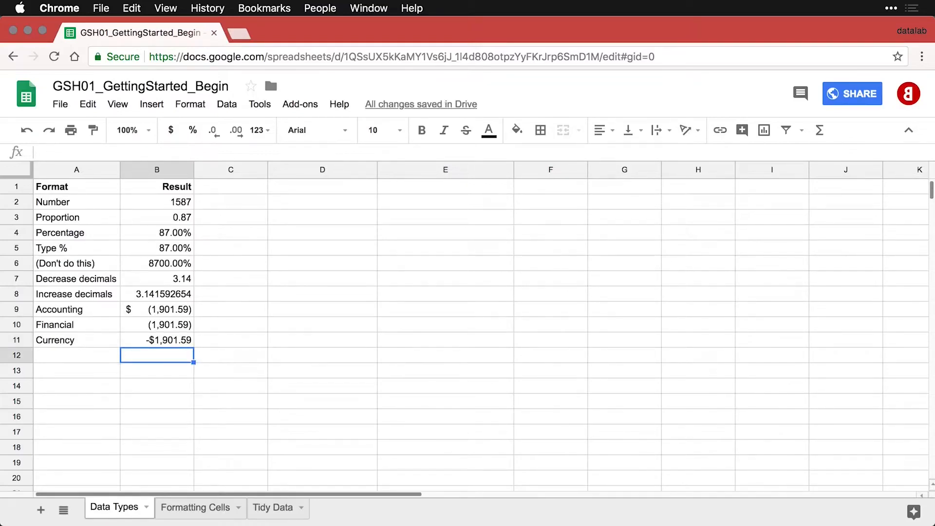
key("Left")
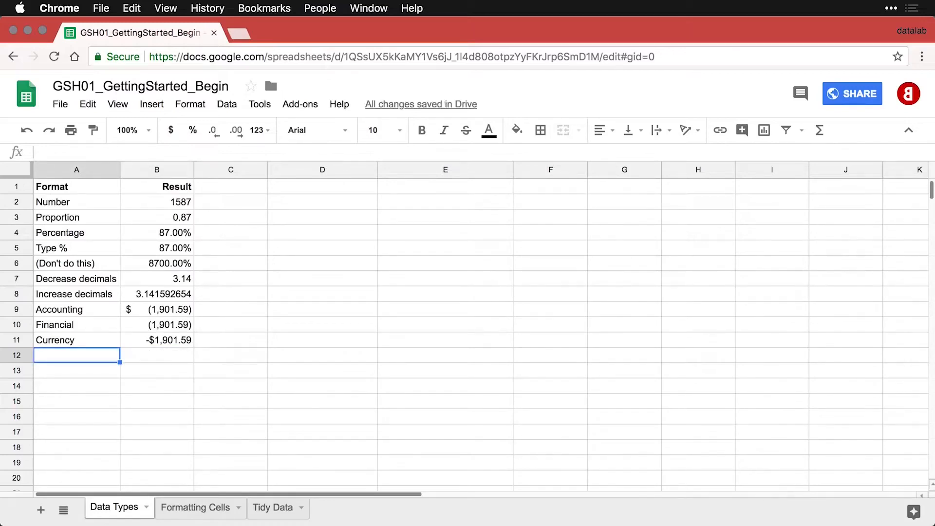
Paste the Date row (7/16/2015) into row 12 and the Time row (10:10:31) into row 13.
type("Date\t7/16/2015")
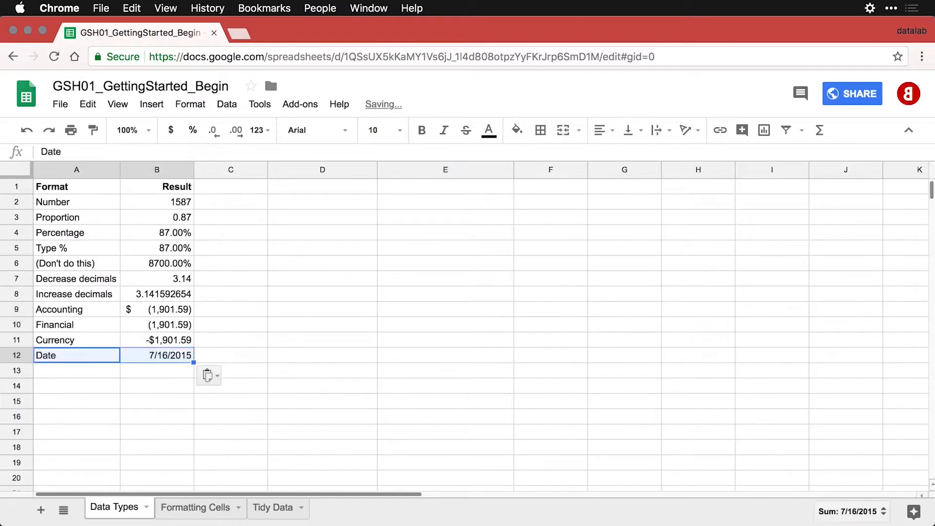
left_click(167, 355)
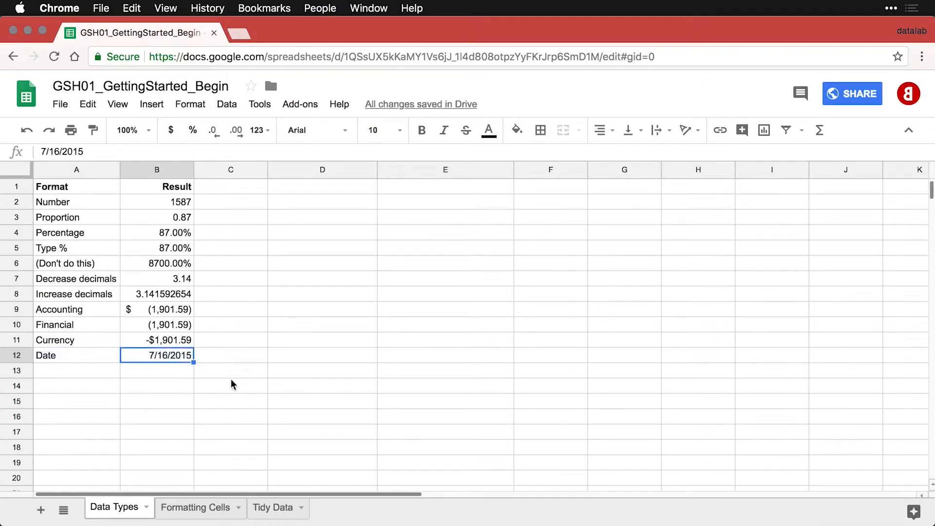
left_click(102, 373)
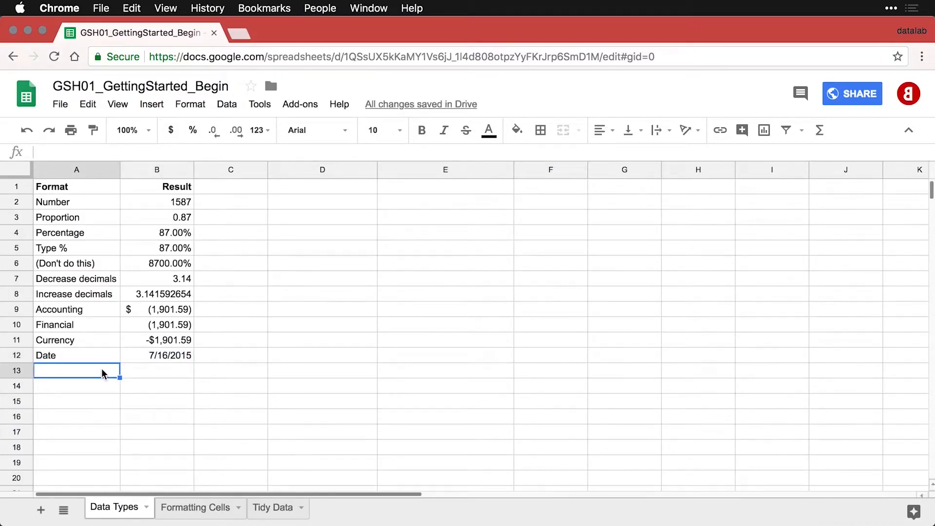
type("Time\t10:10:31")
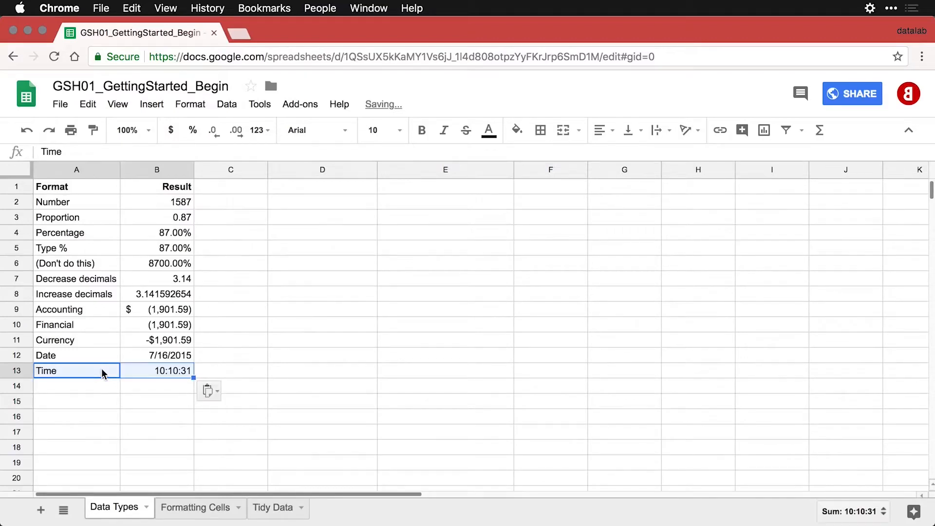
left_click(145, 375)
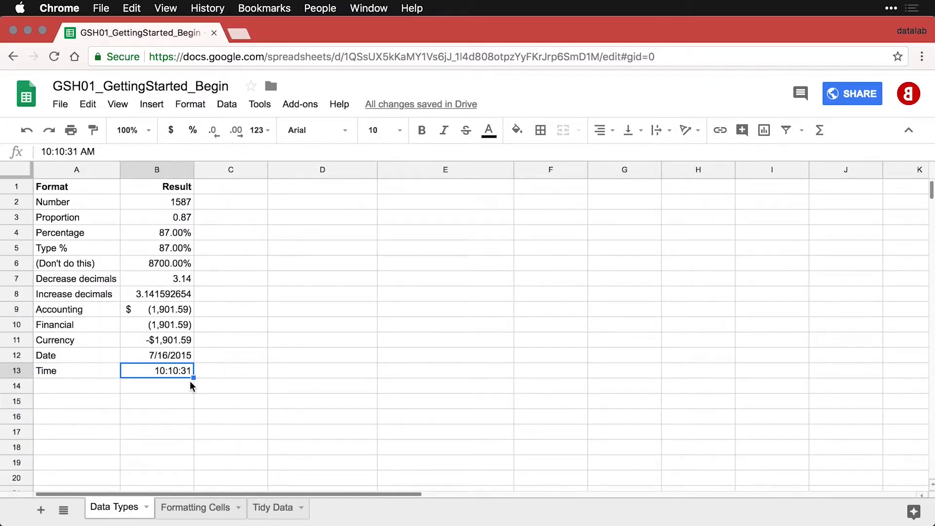
Paste Text / Lorem Ipsum into D1:E1 and Links / datalab.cc into D2:E2.
left_click(289, 190)
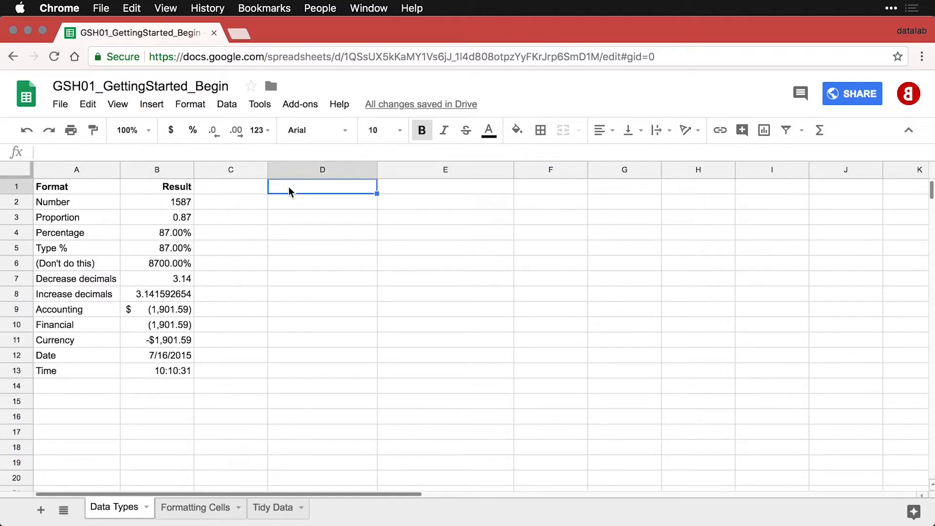
type("Text\tLorem Ipsum")
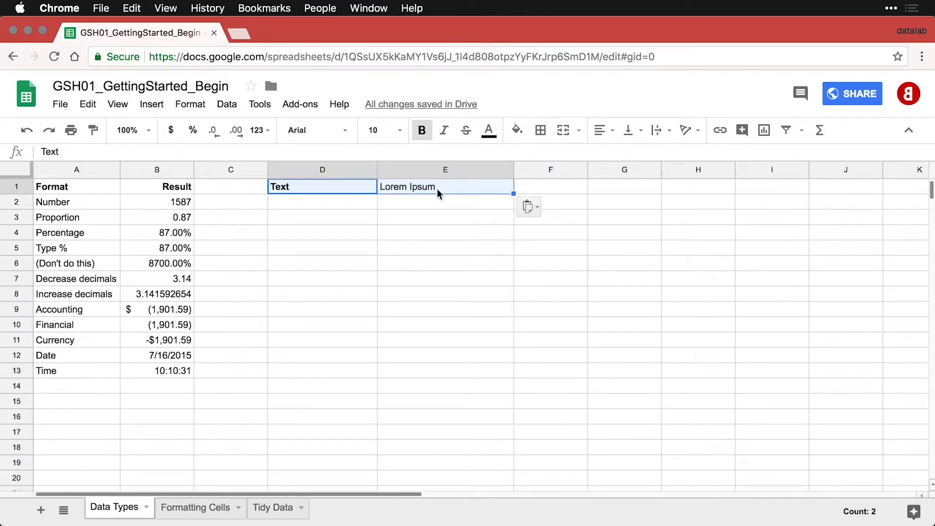
left_click(437, 190)
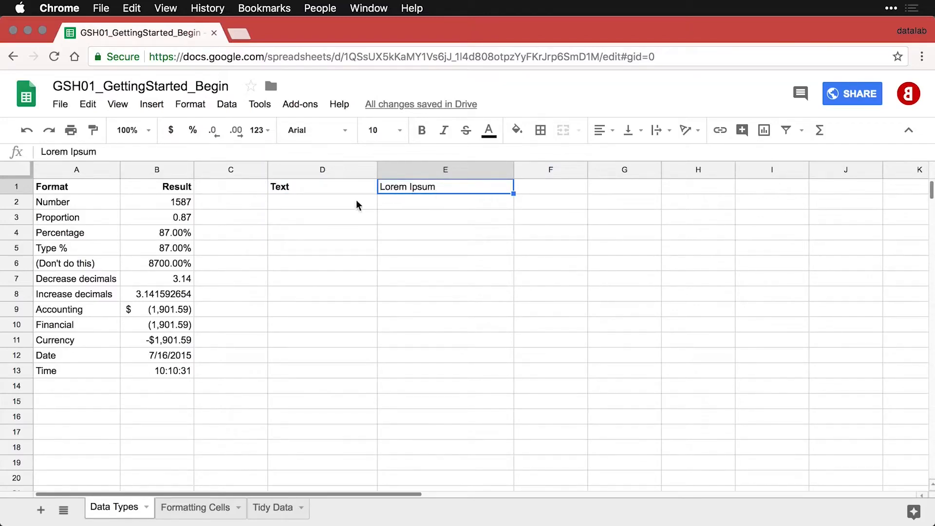
left_click(338, 207)
type("Links\tdatalab.cc")
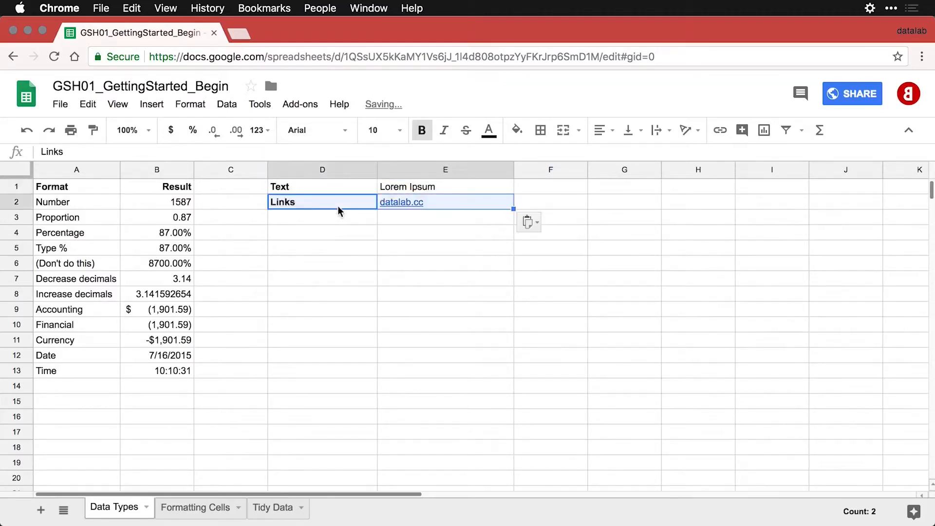
left_click(338, 210)
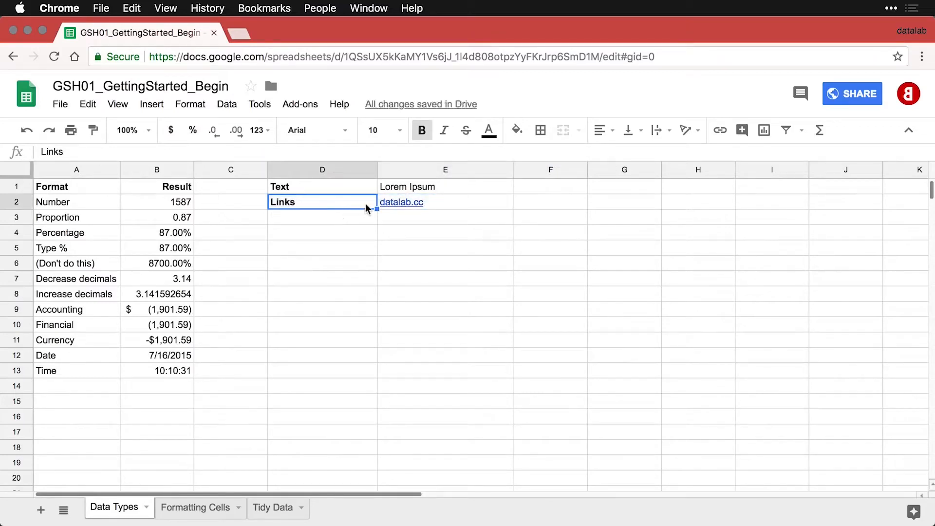
mouse_move(417, 205)
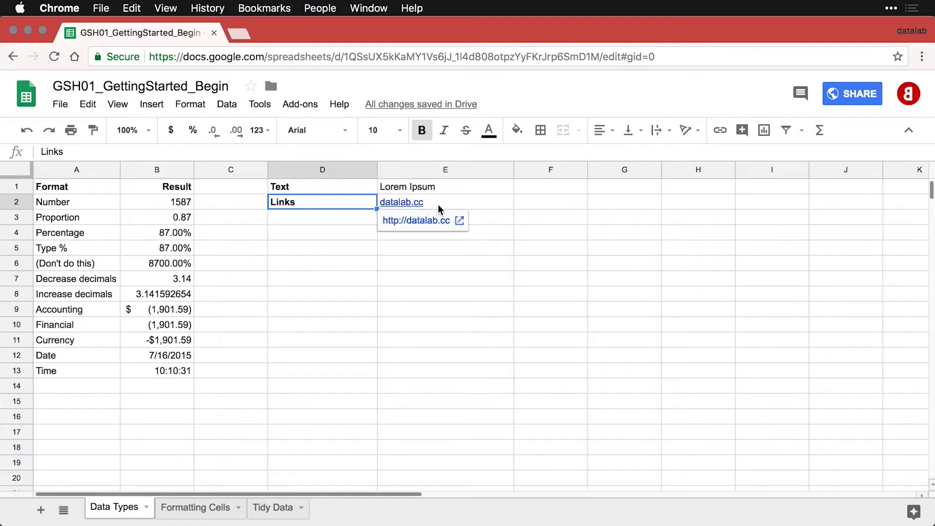
left_click(437, 204)
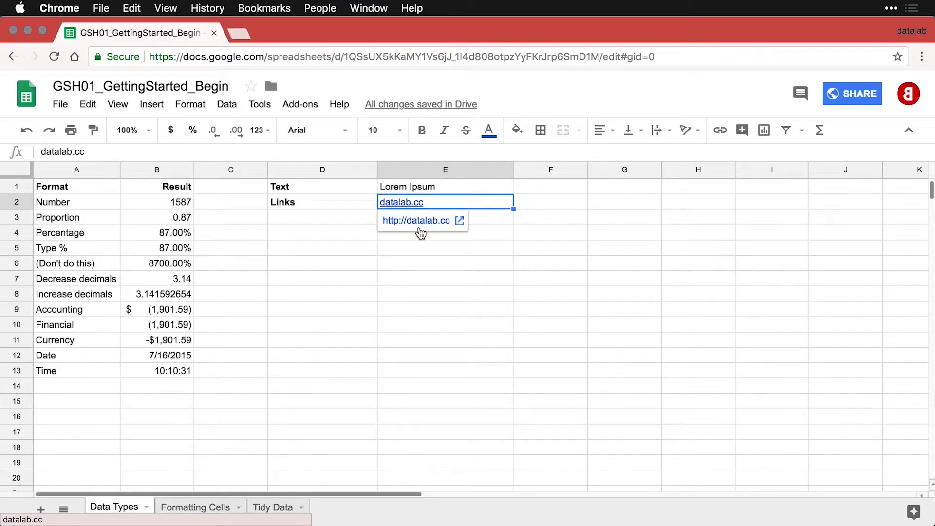
Test the datalab.cc hyperlink in a new tab, then close that tab.
left_click(492, 220)
left_click(416, 206)
left_click(423, 221)
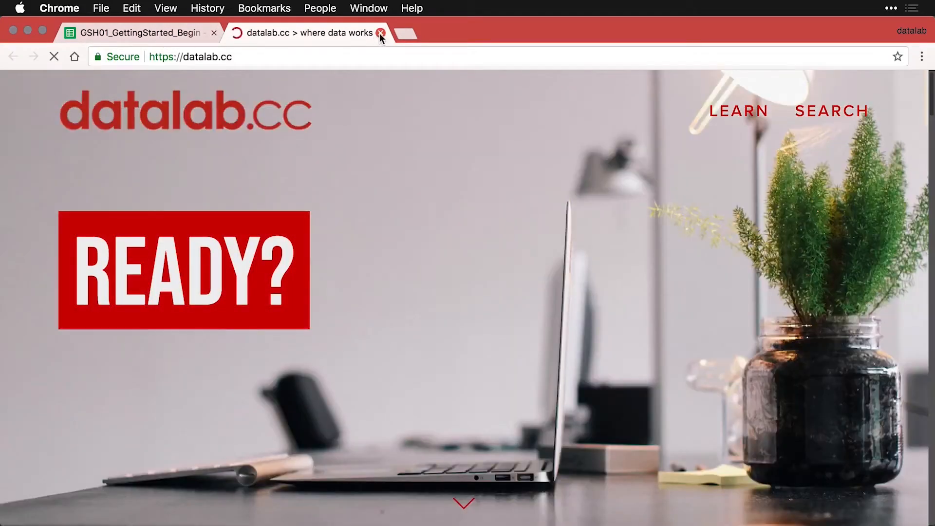
left_click(379, 34)
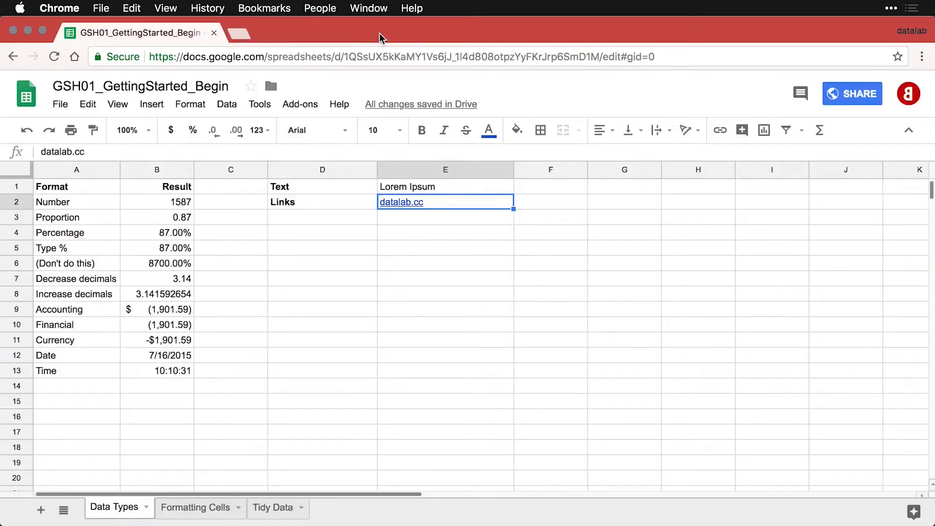
Paste the Web data row into D3 with =GOOGLEFINANCE("GOOG") returning 1066.36.
left_click(309, 216)
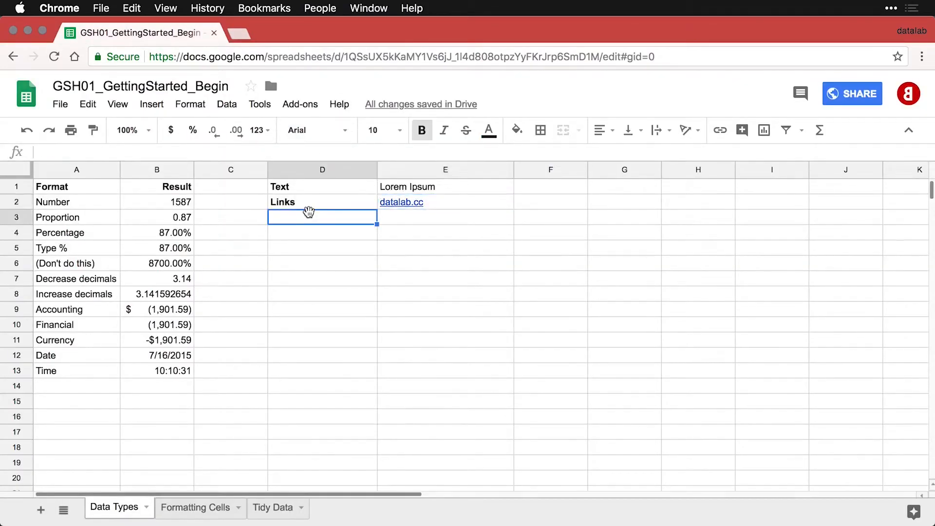
key("cmd+v")
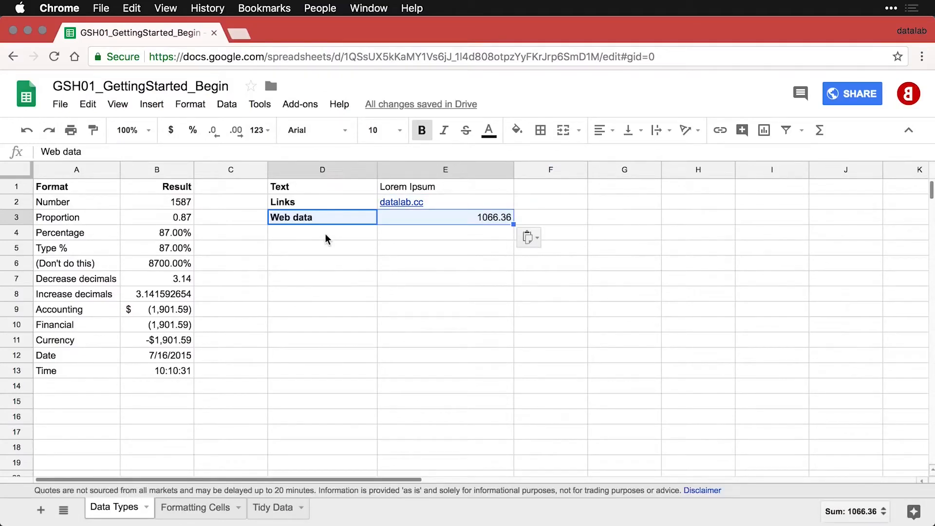
left_click(463, 220)
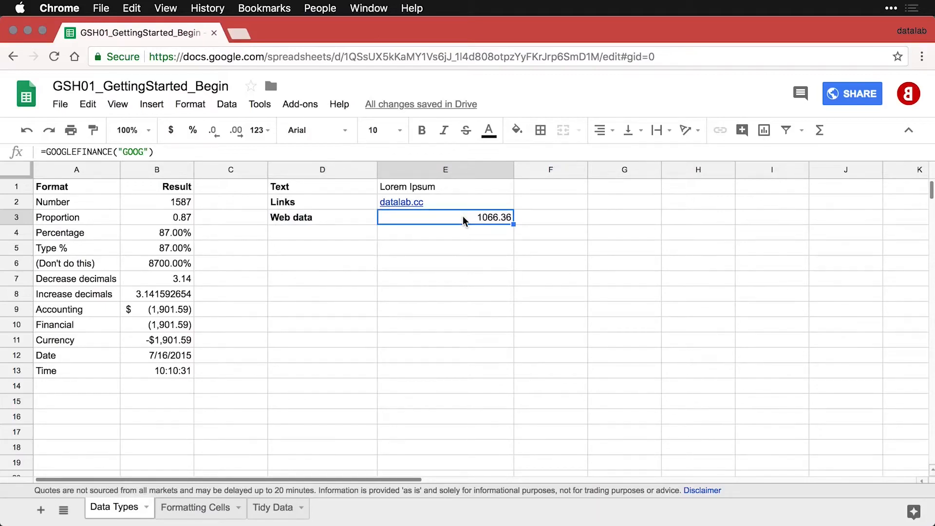
double_click(463, 217)
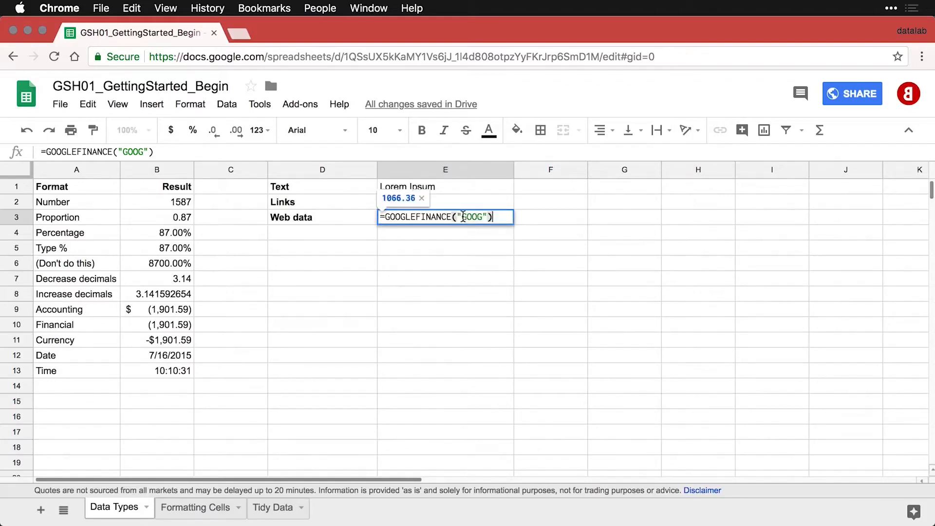
key("Return")
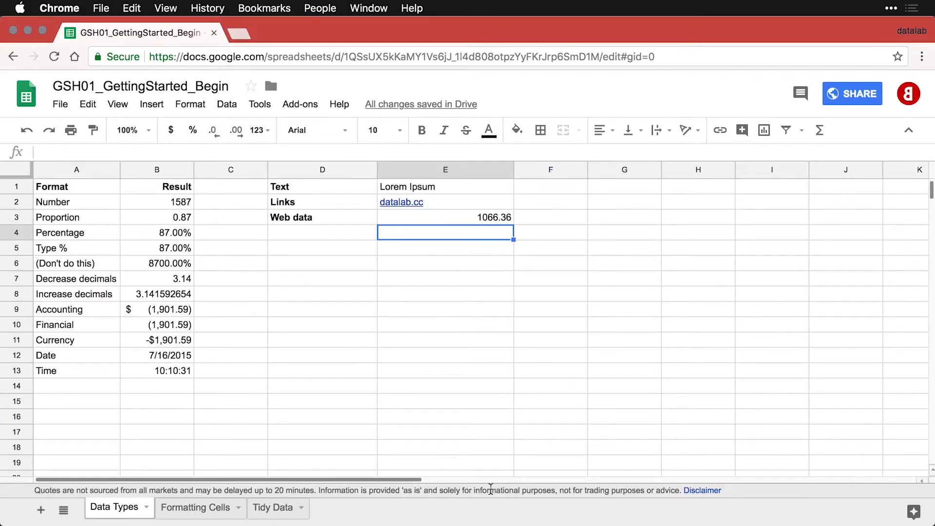
left_click(472, 218)
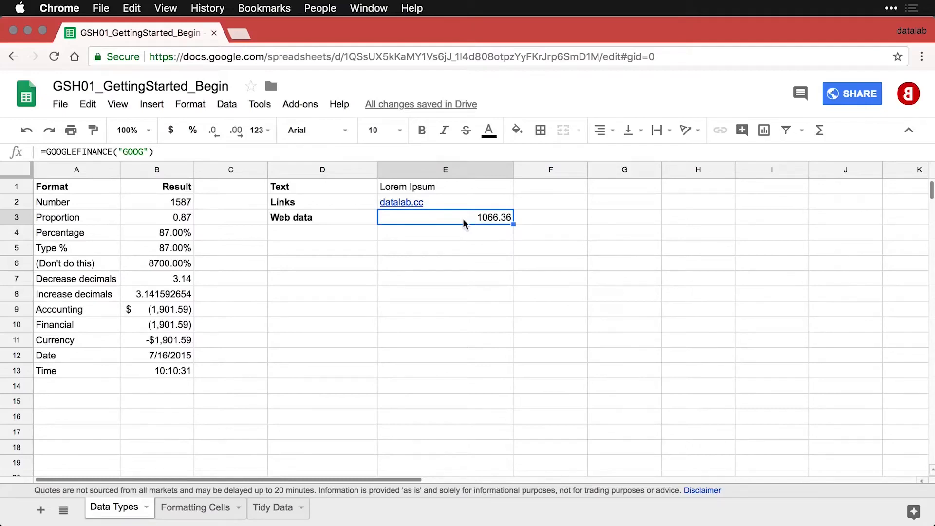
Paste the Formulas row into D4, showing the GOOGLEFINANCE formula as text.
left_click(356, 235)
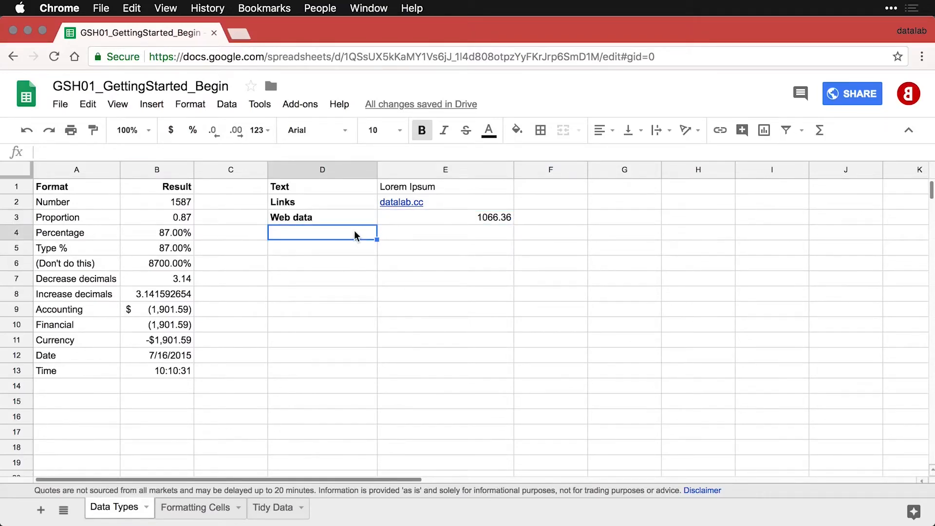
type("Formulas\t=GOOGLEFINANCE(\"GOOG\")")
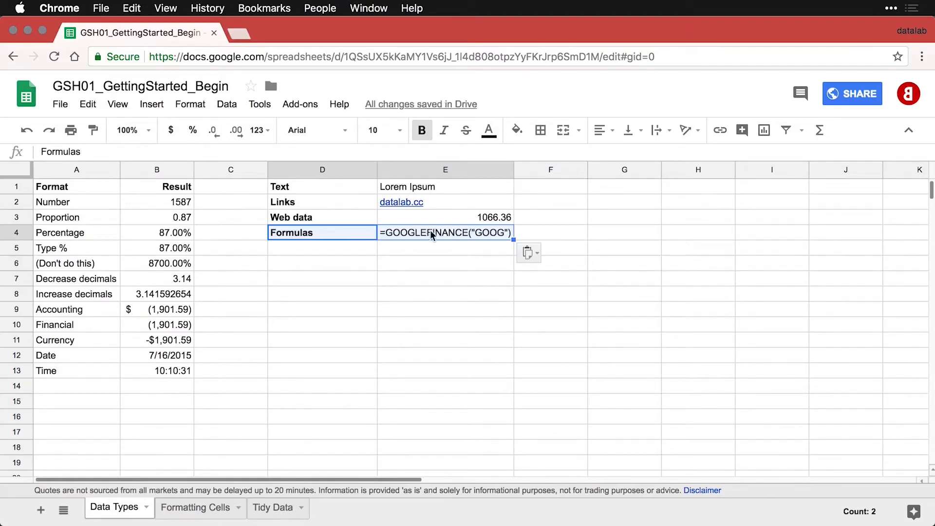
left_click(460, 215)
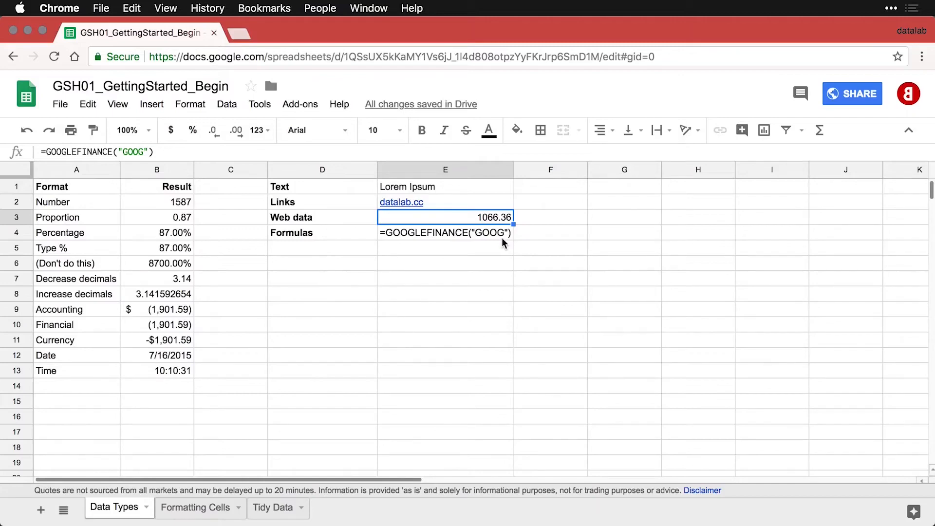
left_click(335, 258)
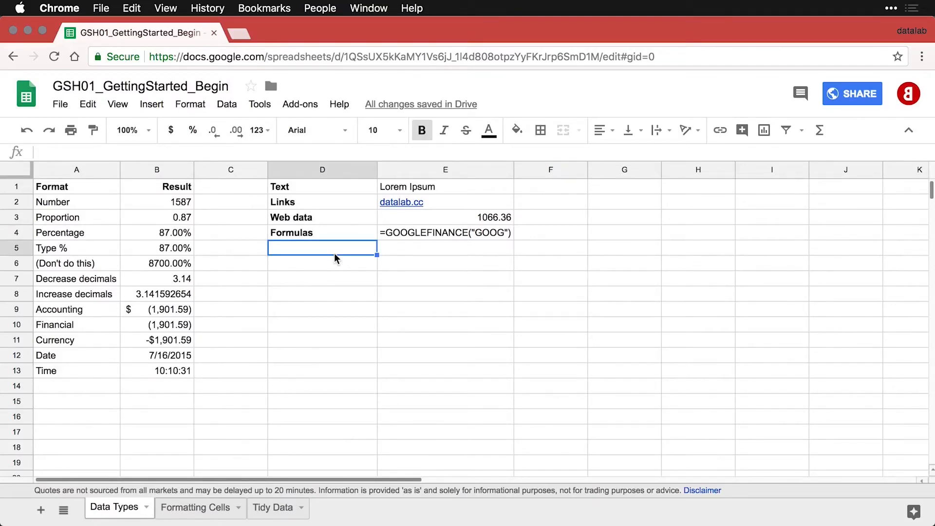
Paste the Web images row showing the datalab.cc logo in E5, trying then undoing a taller row 5.
type("Web images")
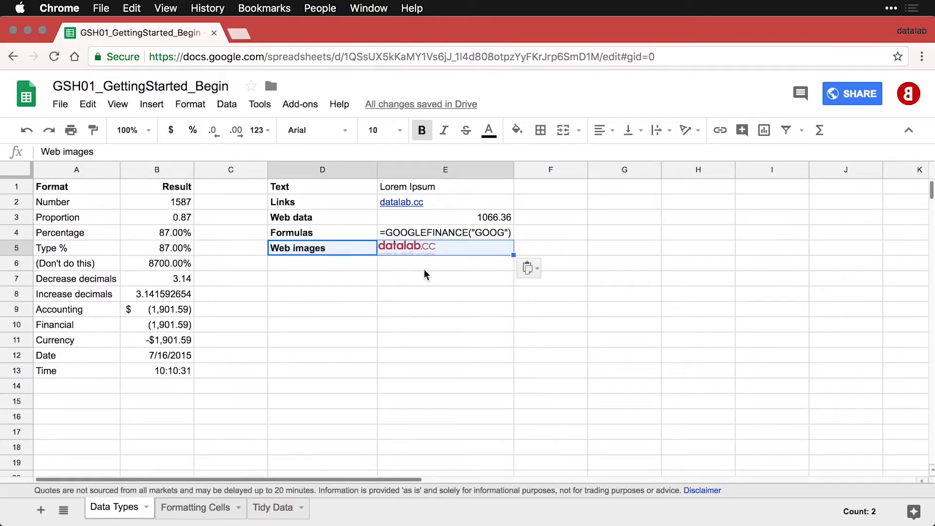
left_click(479, 262)
left_click(492, 250)
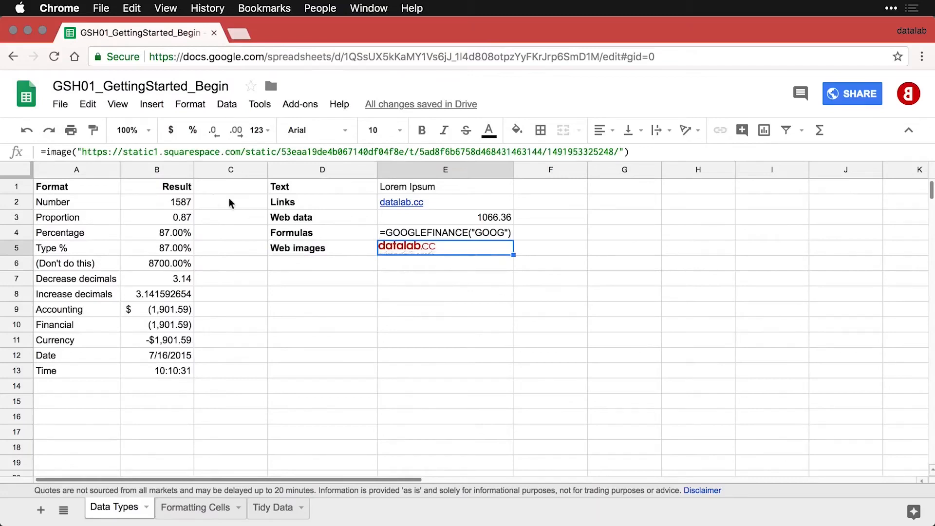
left_click(19, 247)
left_click_drag(20, 252, 19, 273)
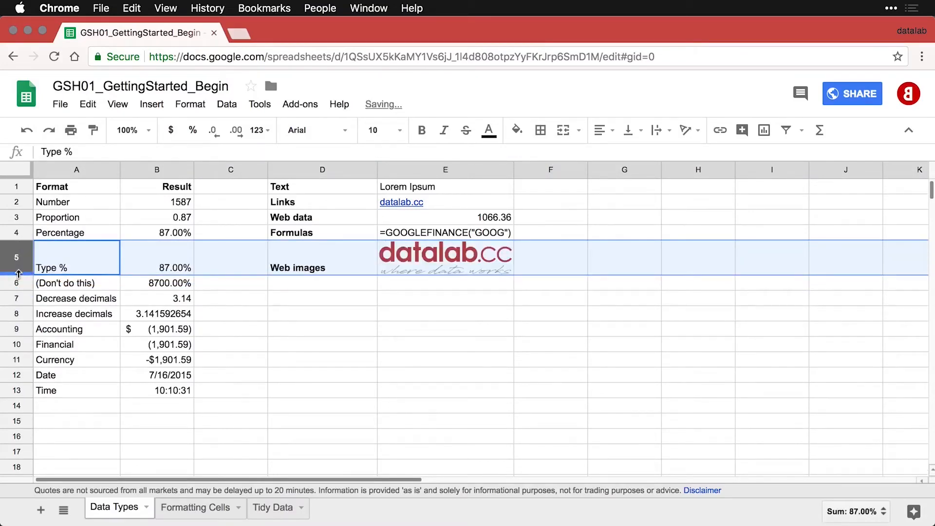
left_click(403, 303)
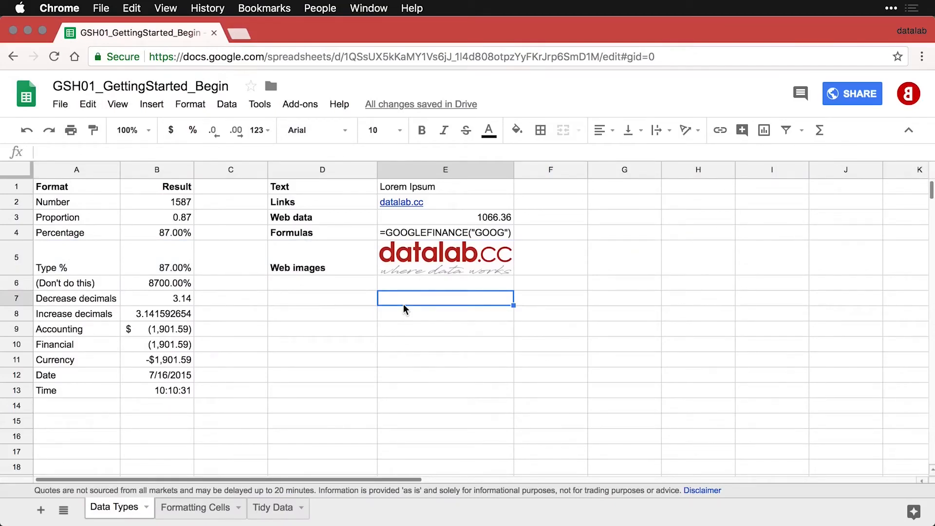
key("super+z")
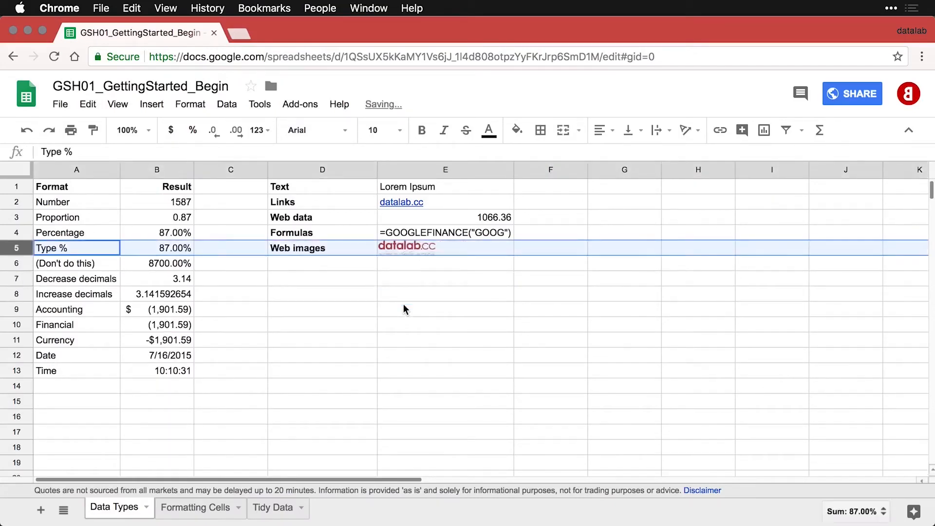
Paste the Local images (floating) label into D6.
left_click(326, 261)
type("Local images (floating)")
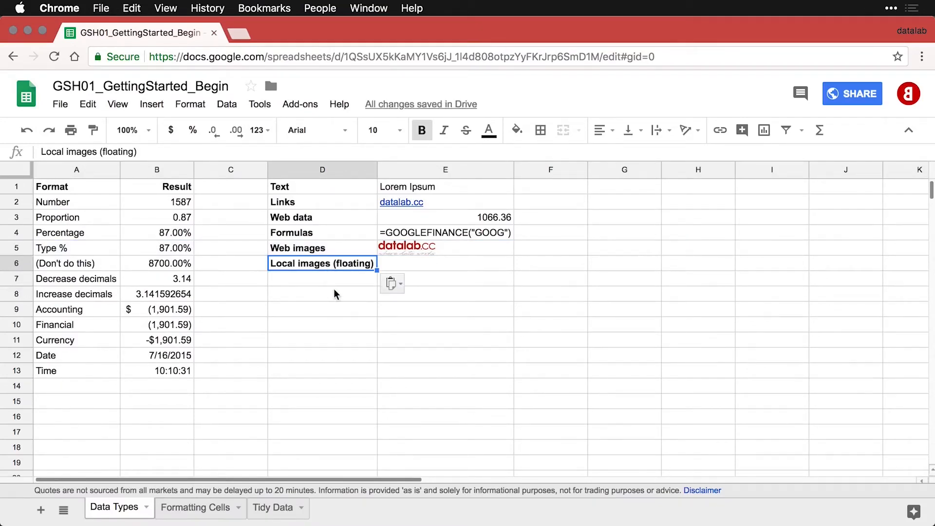
left_click(426, 264)
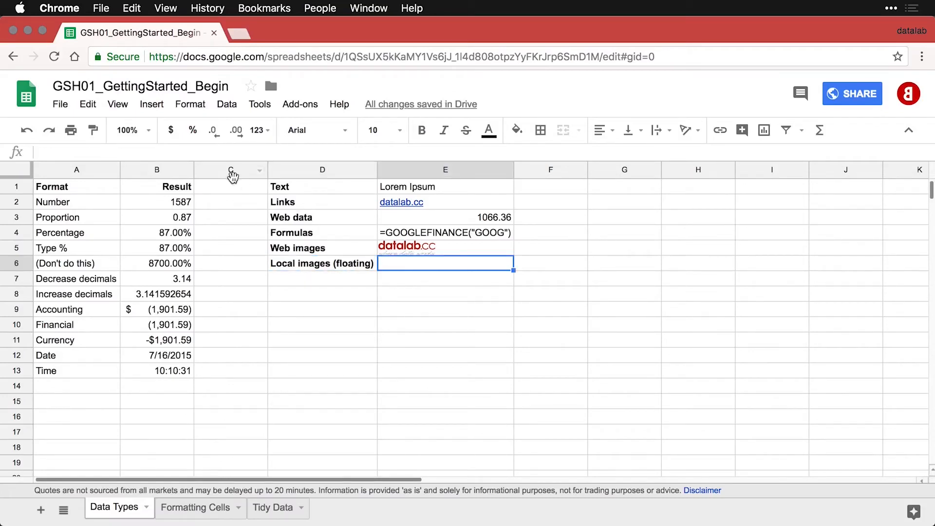
left_click(157, 104)
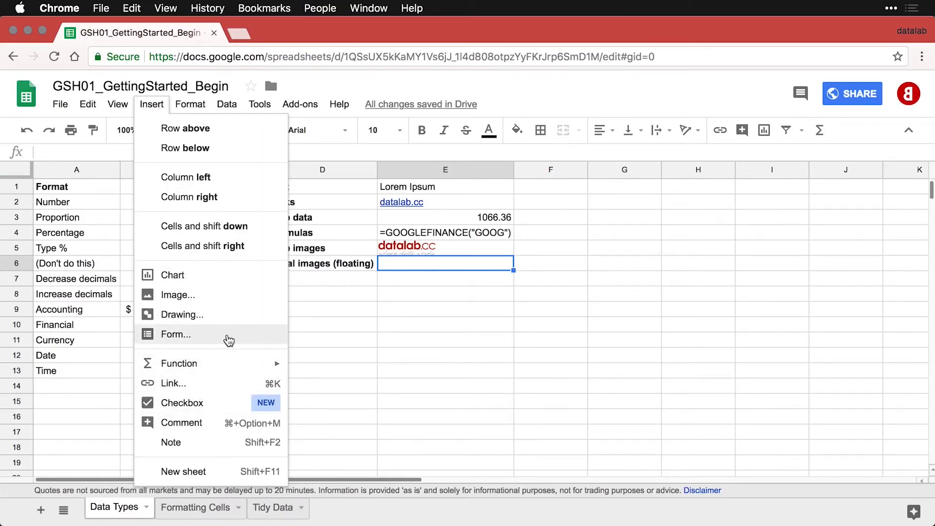
Upload the red 'd' PNG logo as a floating image and shrink it to a small square beside the label.
left_click(227, 295)
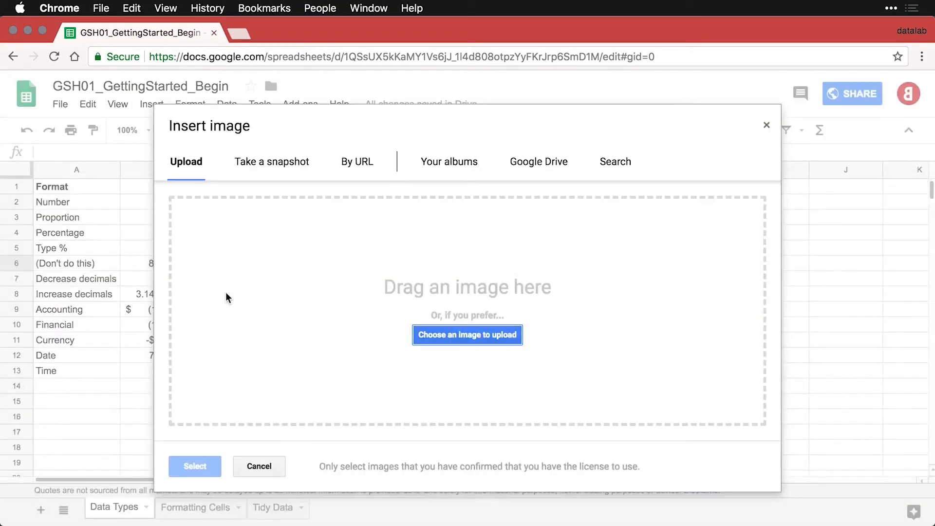
left_click(464, 338)
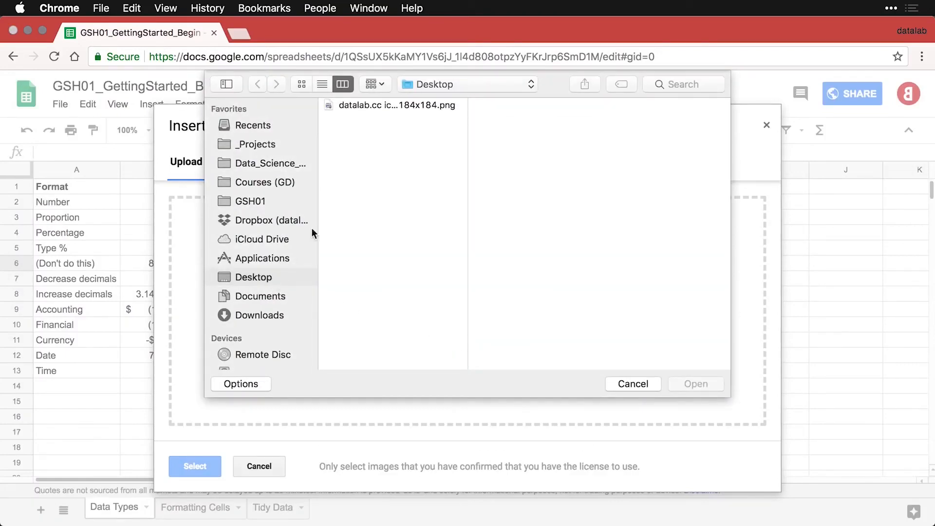
double_click(366, 106)
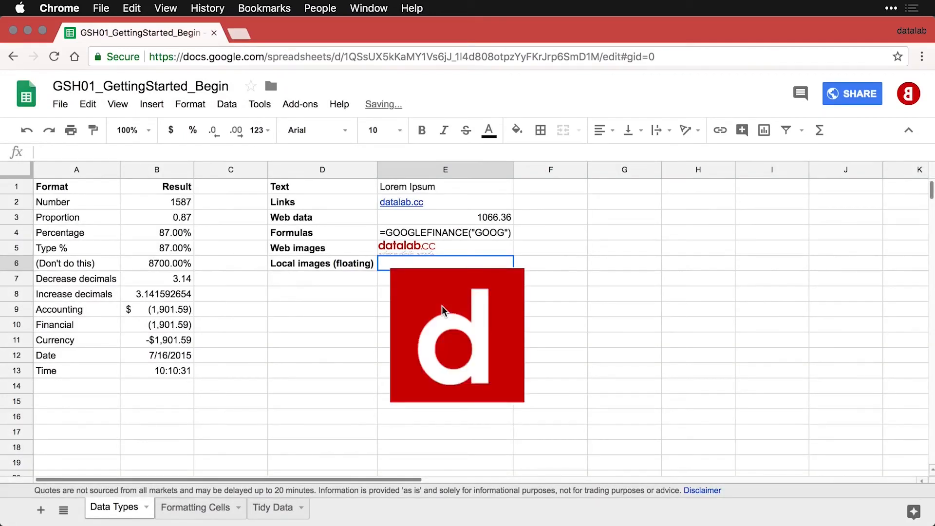
left_click(448, 289)
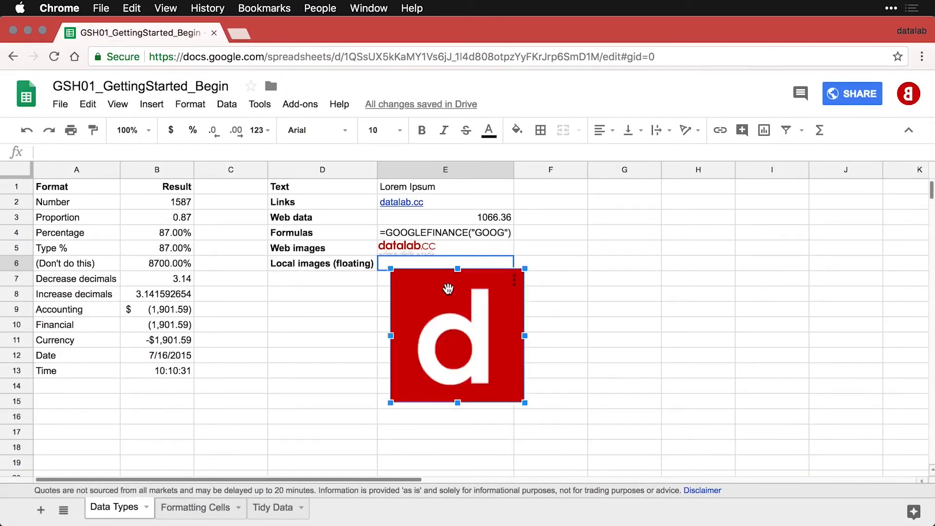
mouse_move(448, 288)
left_mouse_down()
mouse_move(579, 286)
mouse_move(438, 286)
left_mouse_up()
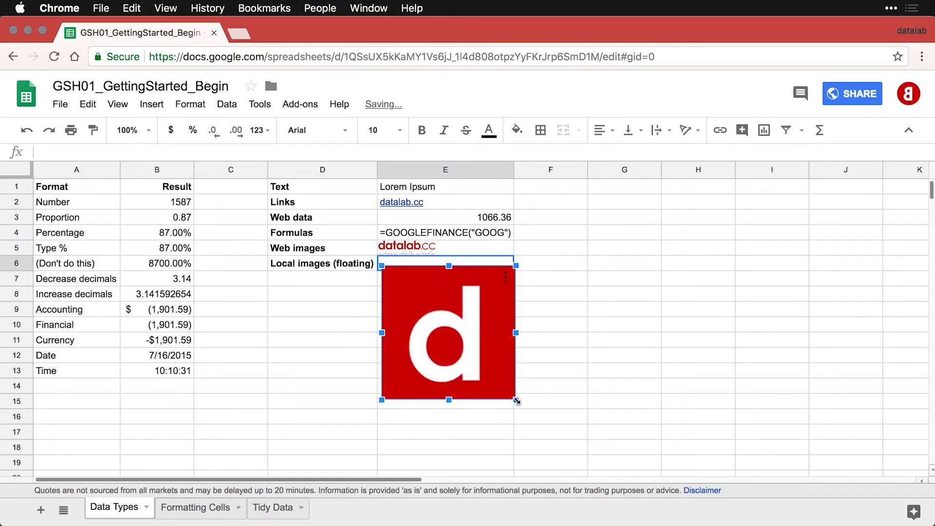
left_click_drag(516, 400, 437, 321)
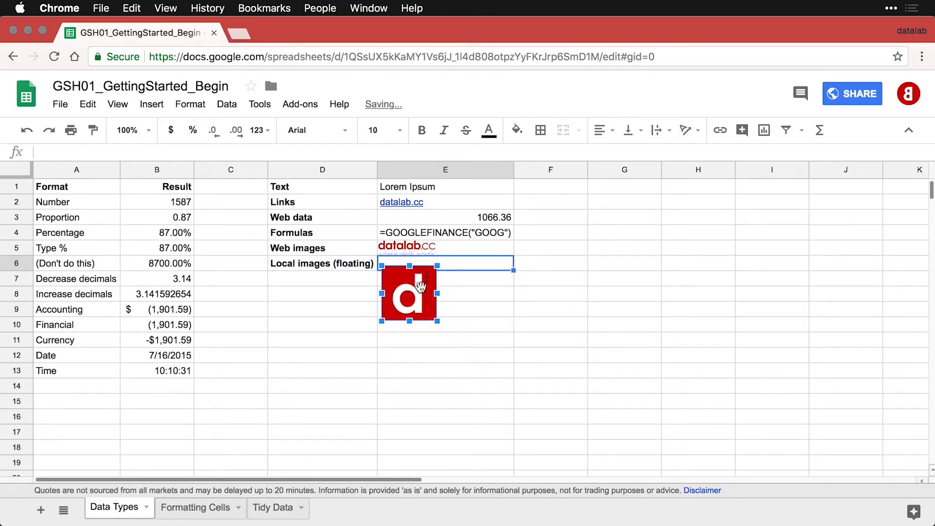
left_click(460, 301)
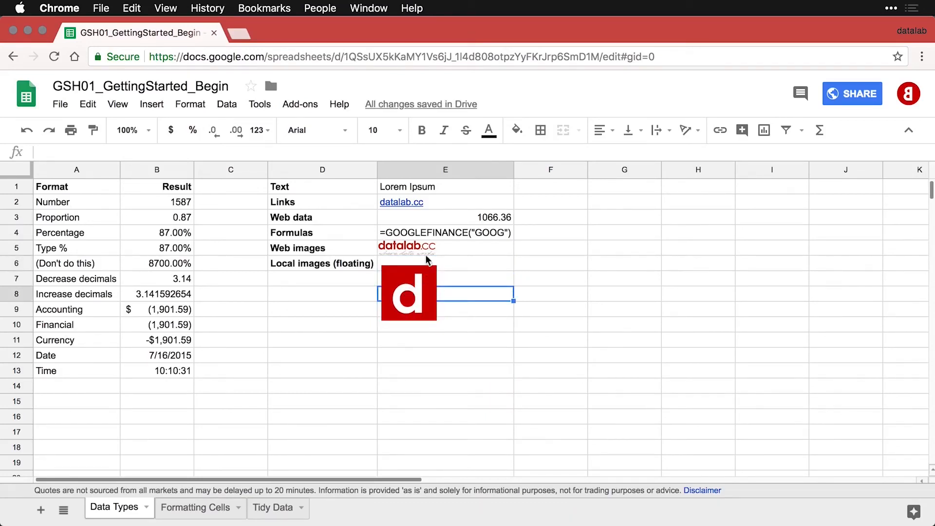
left_click(457, 253)
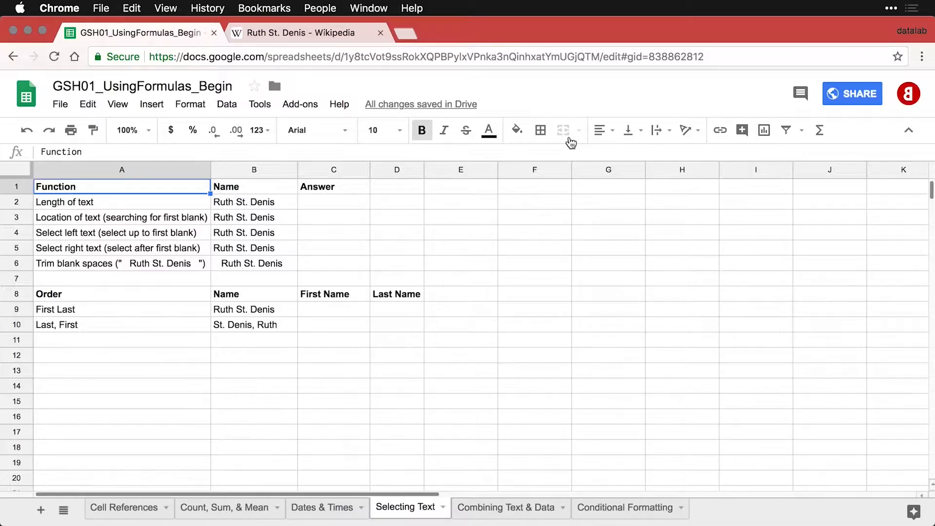
Glance at the Ruth St. Denis Wikipedia tab, then return to the workbook and select C2.
key("Down")
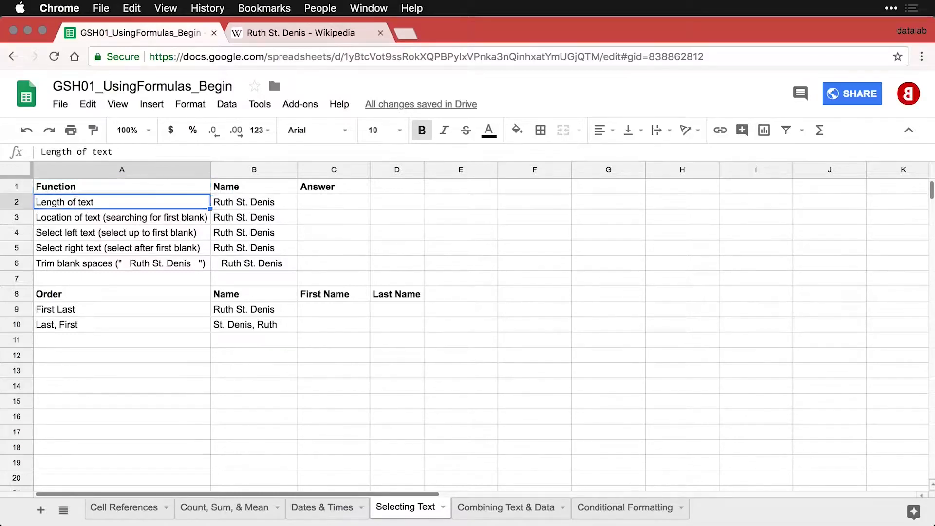
key("Right")
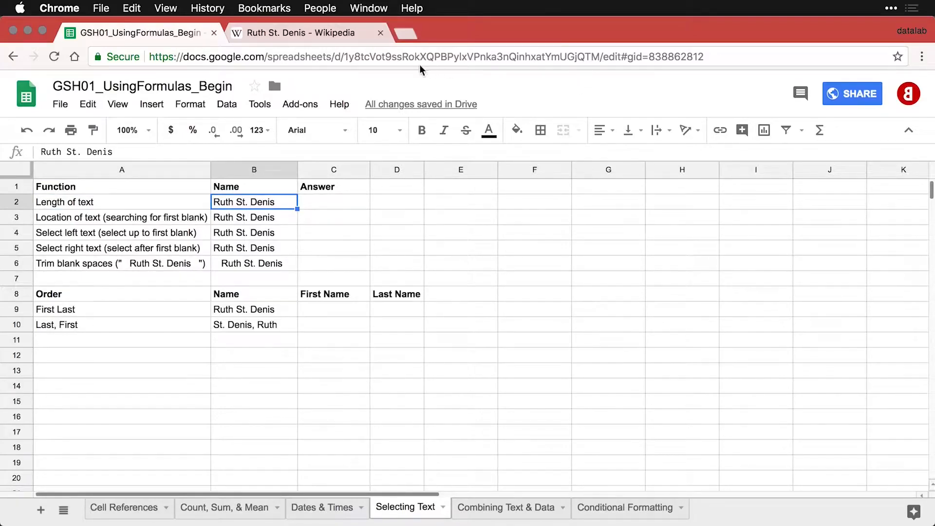
left_click(320, 34)
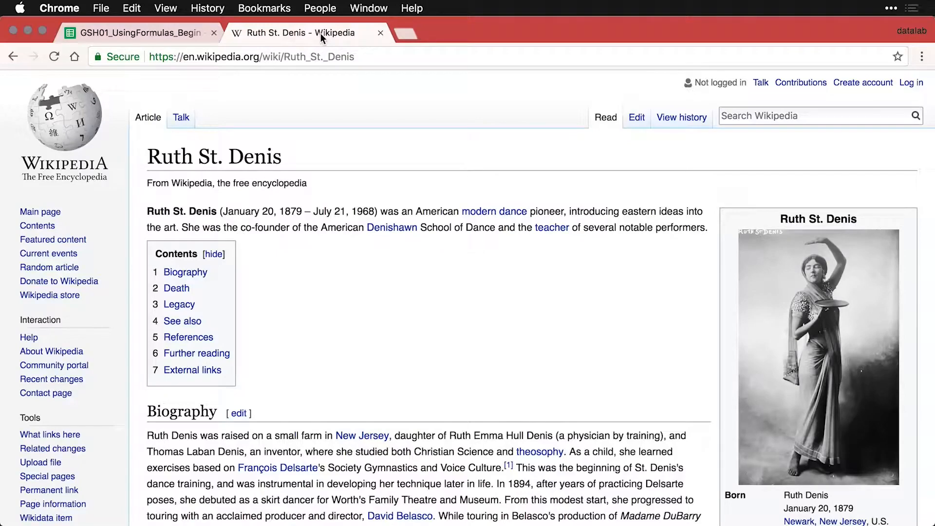
left_click(171, 33)
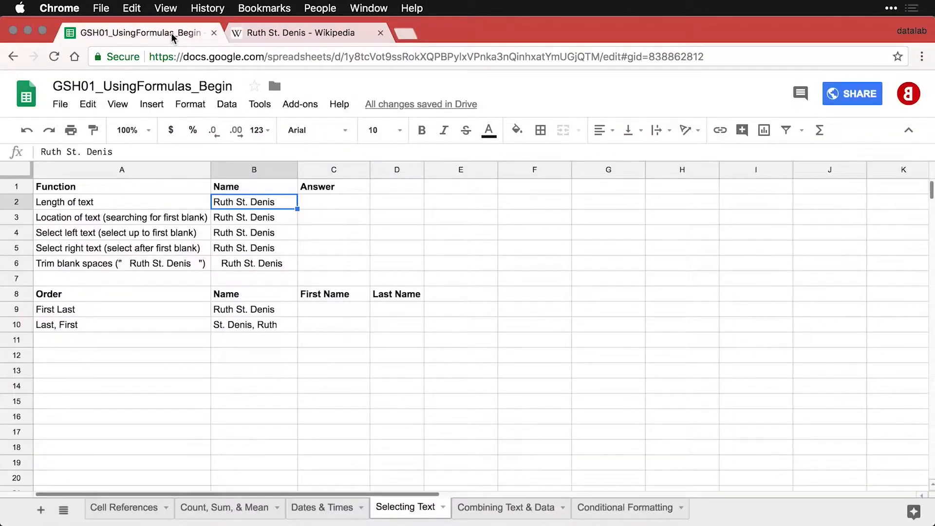
left_click(321, 205)
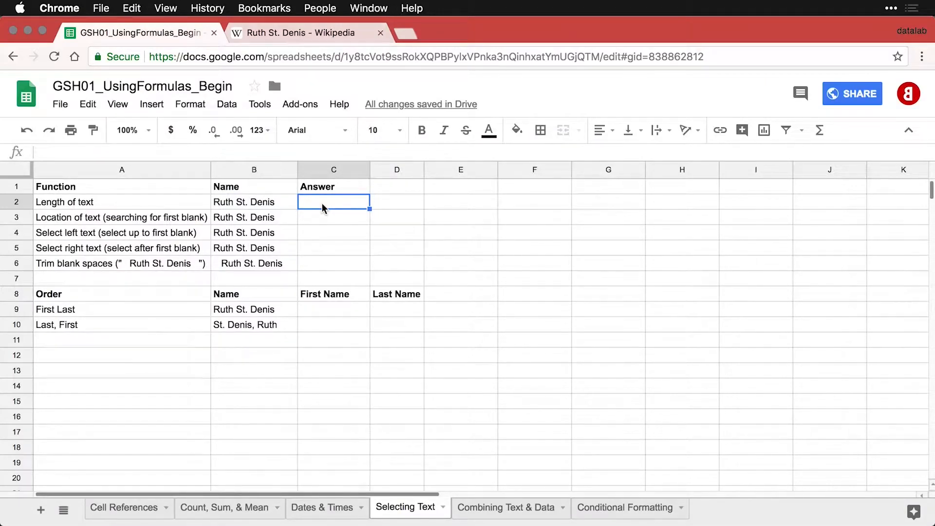
Enter =LEN(B2) in C2 (14) and =FIND(" ", B3) in C3 (5).
type("=LEN(B2)")
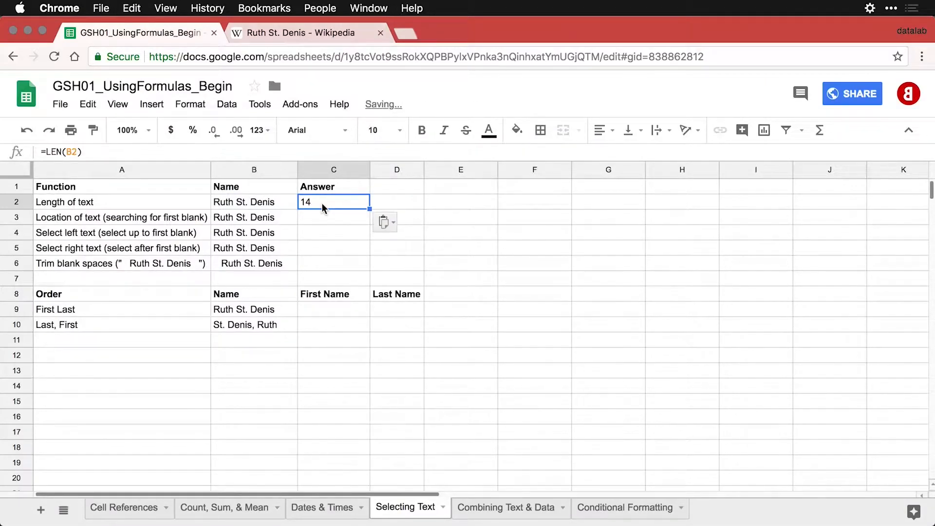
double_click(322, 203)
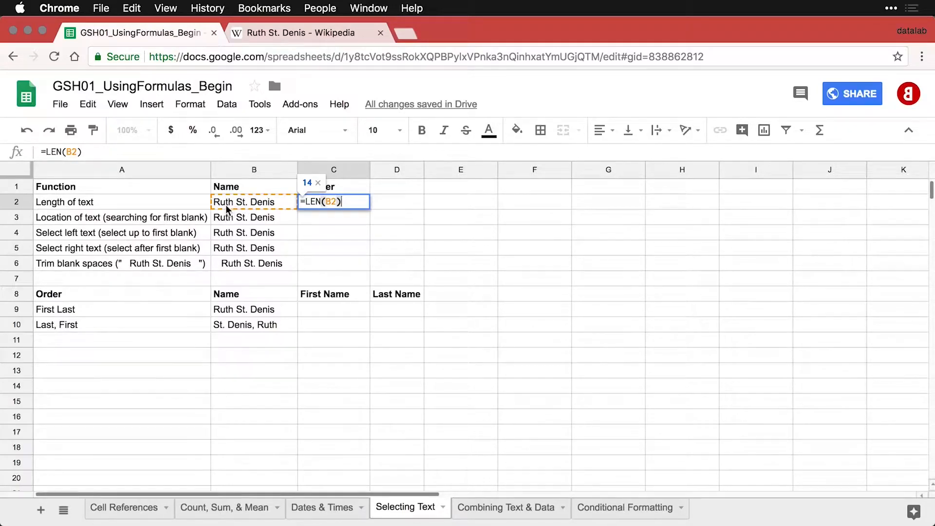
key("Return")
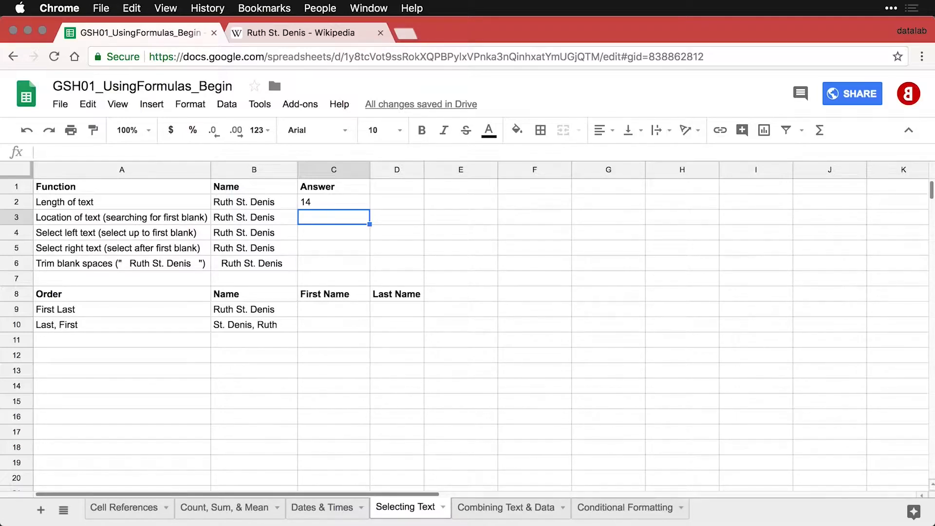
type("=FIND(\" \", B3)")
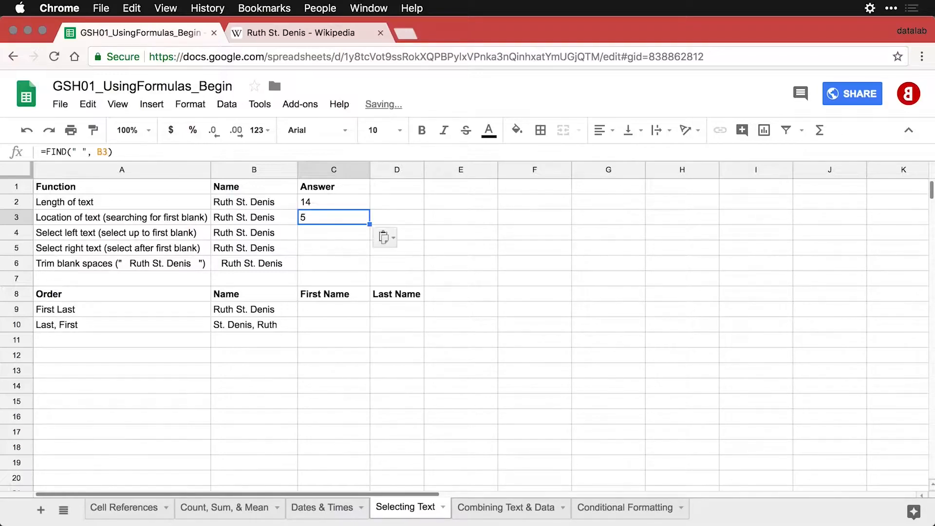
double_click(346, 218)
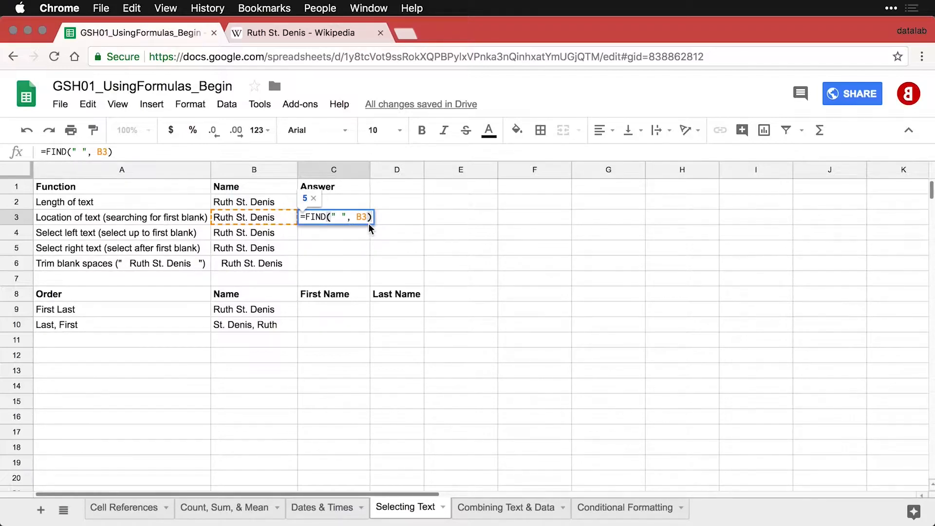
key("Return")
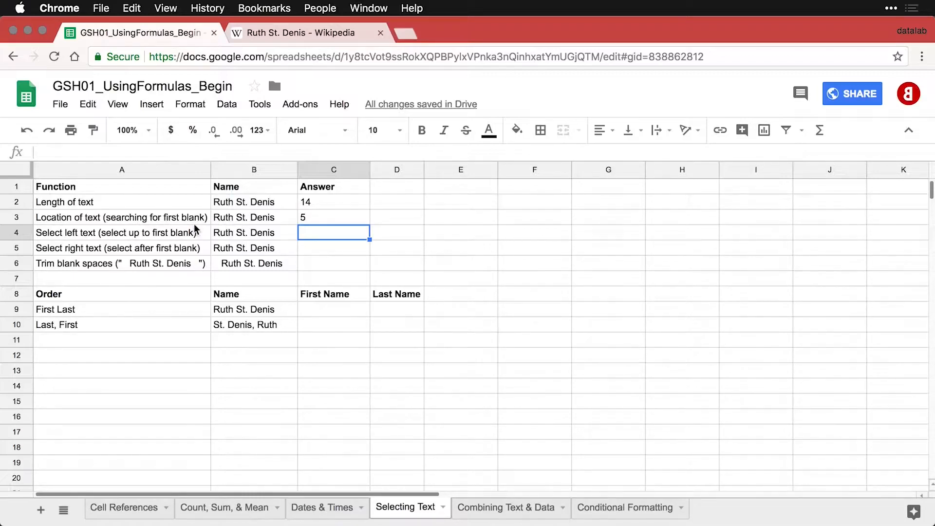
Enter =LEFT(B4,5) in C4 so it returns Ruth.
type("=LEFT(B4,5)")
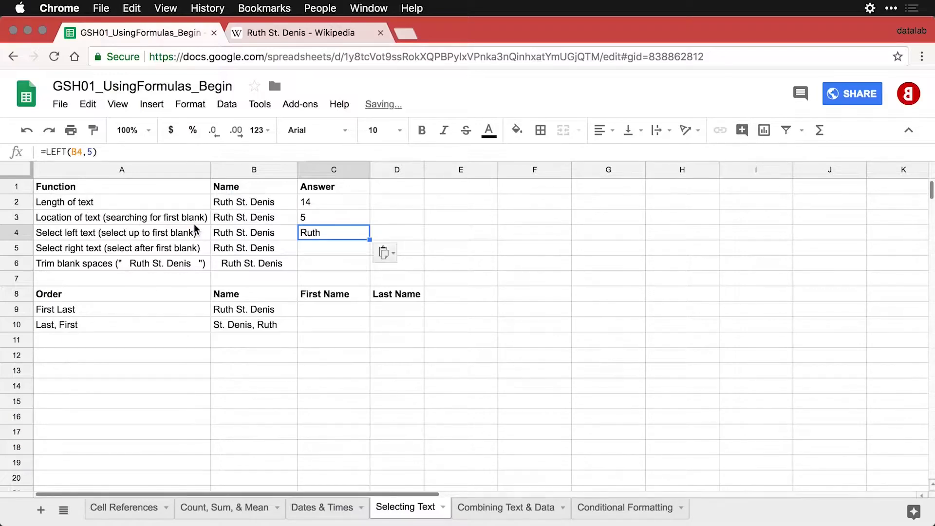
double_click(354, 236)
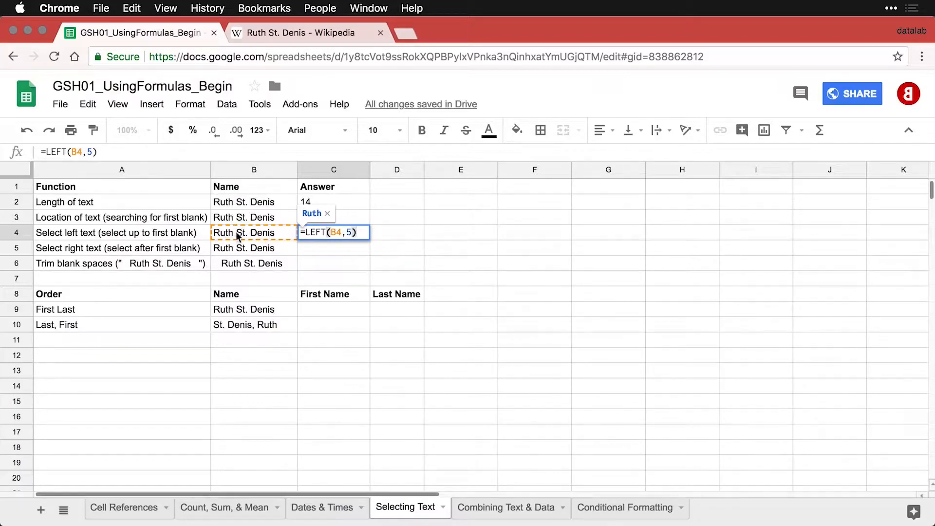
key("Return")
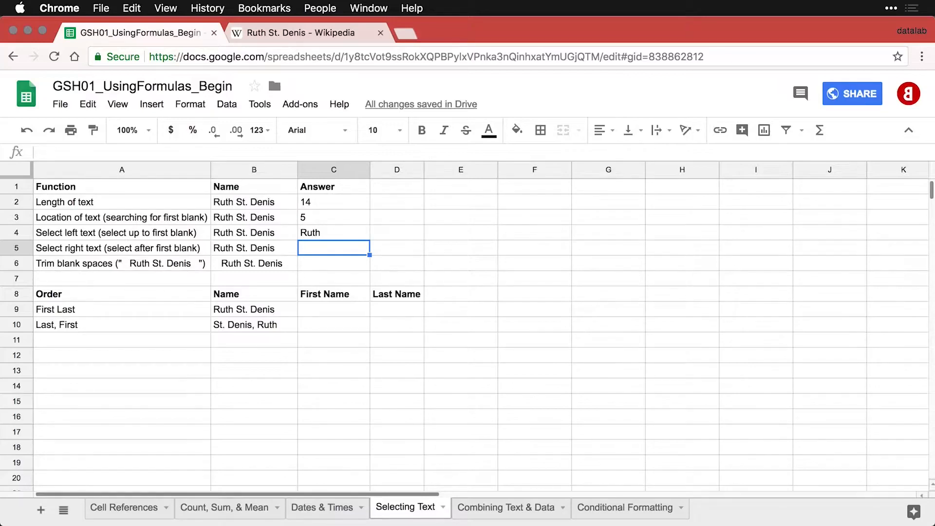
Review the C2 and C3 formulas, then enter =RIGHT(B5,9) in C5 for St. Denis.
left_click(314, 202)
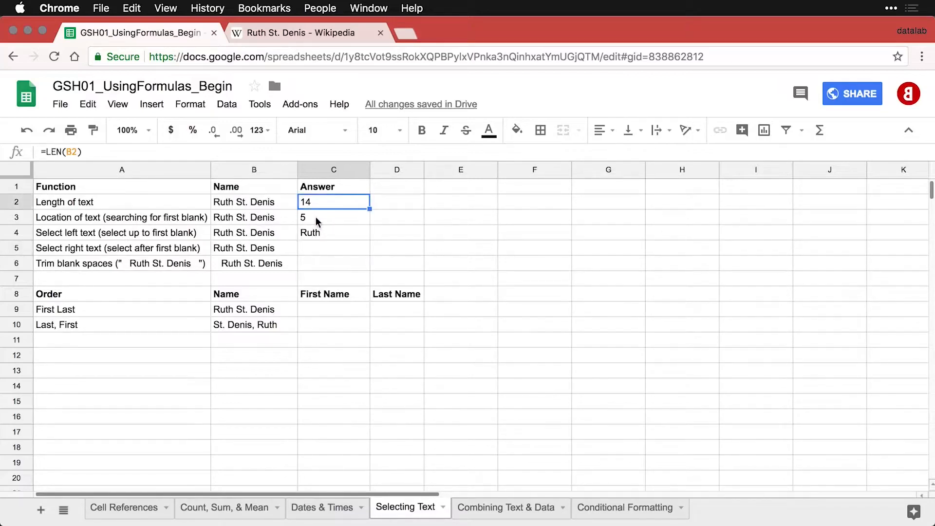
left_click(315, 217)
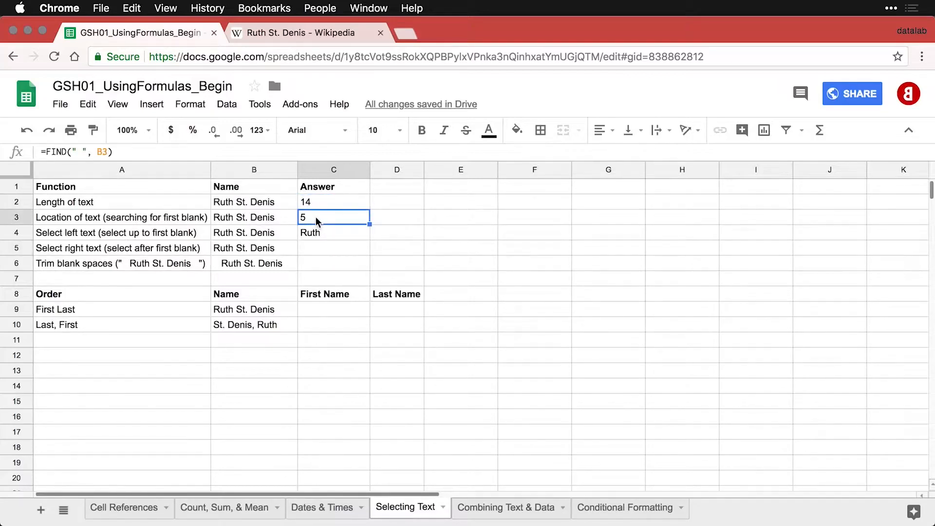
left_click(322, 249)
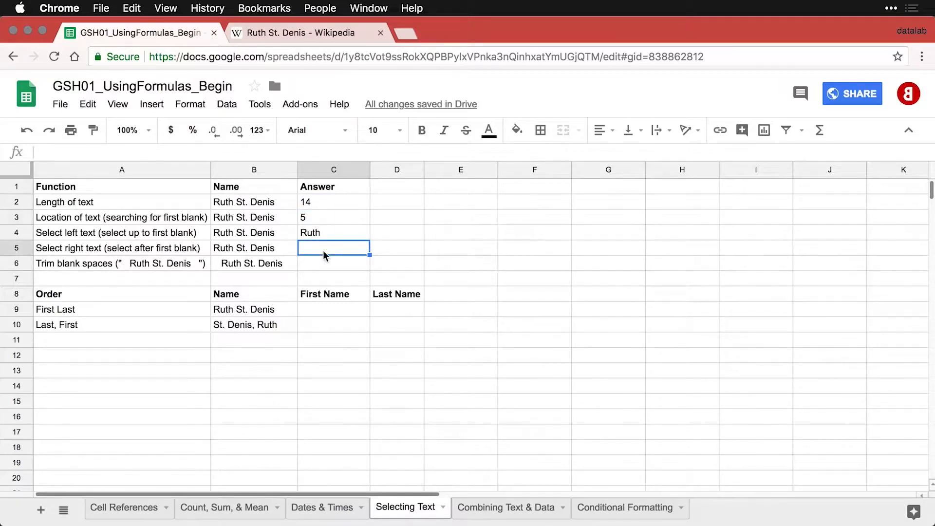
type("=RIGHT(B5,9)")
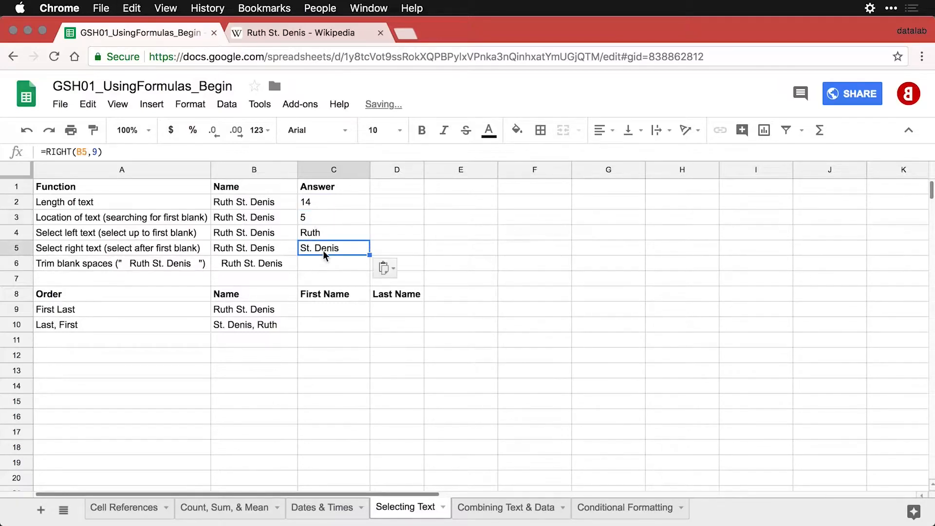
double_click(323, 250)
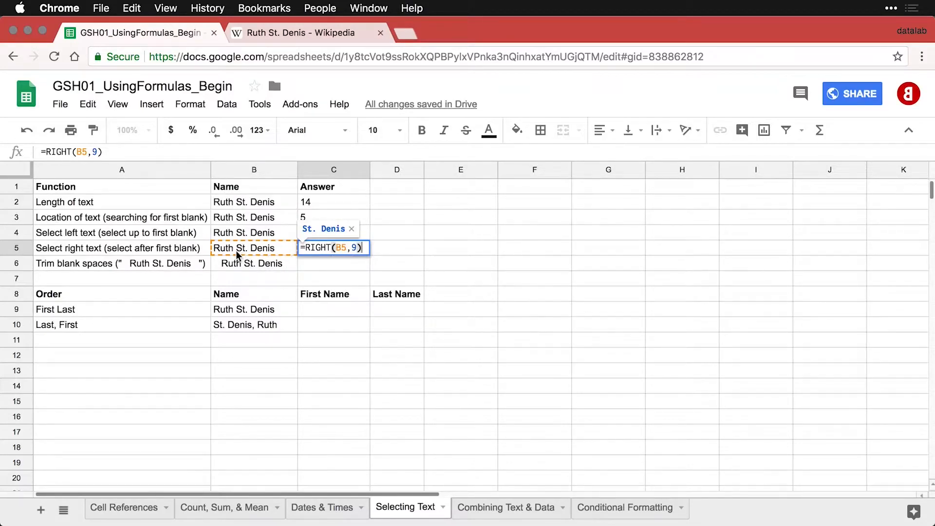
key("Return")
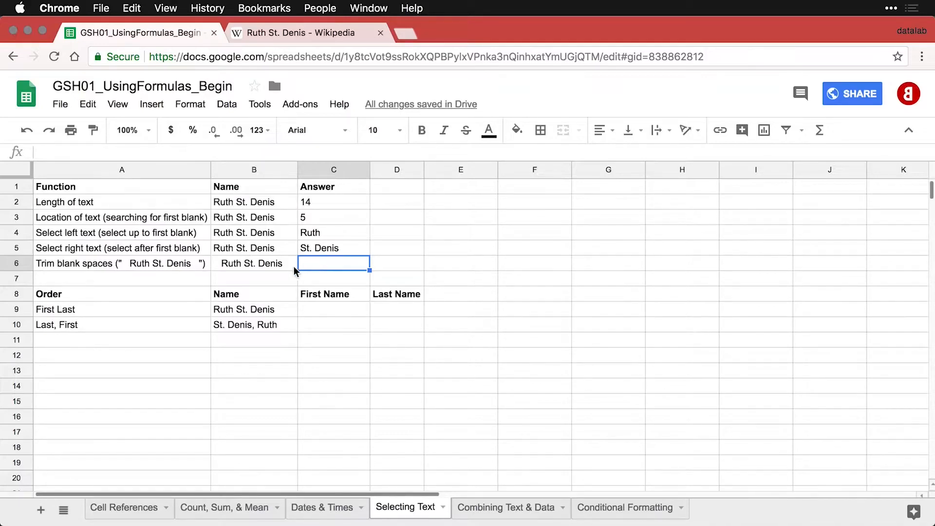
Inspect the leading and trailing spaces around the name in B6 without changing it.
left_click(259, 264)
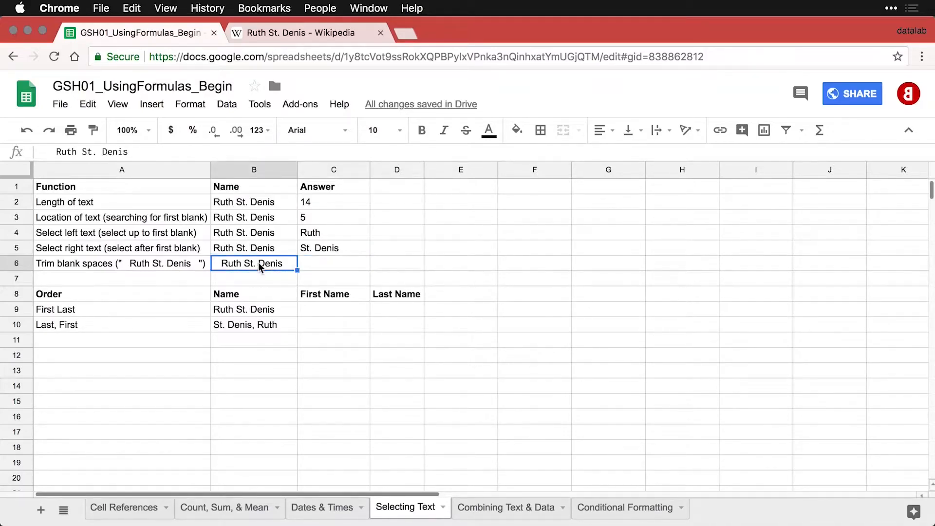
left_click(56, 152)
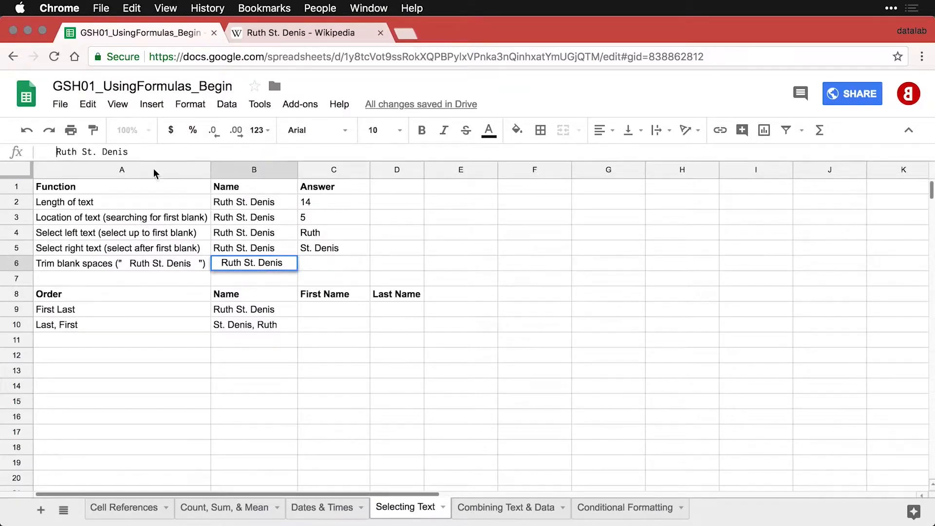
key("Left")
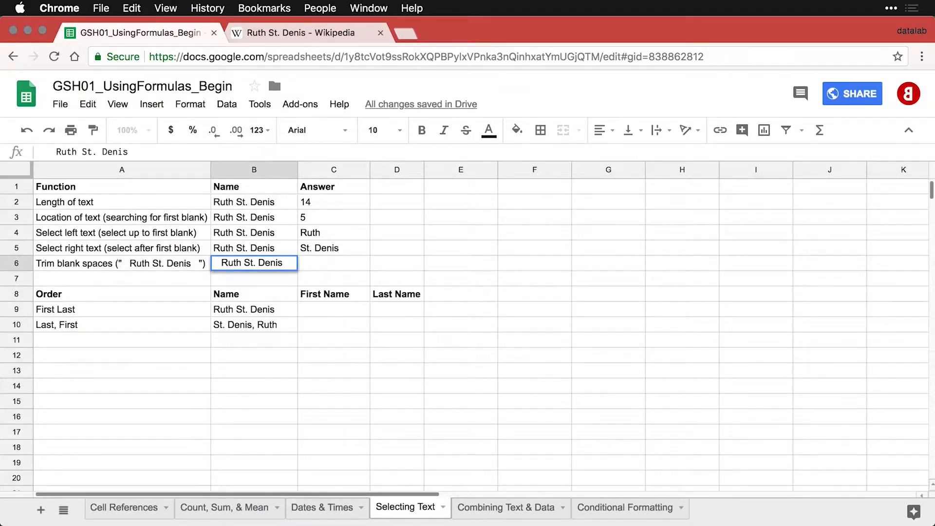
key("super+Right")
key("Left")
key("Left")
Enter =TRIM(B6) in C6 to return the name without extra spaces.
left_click(314, 263)
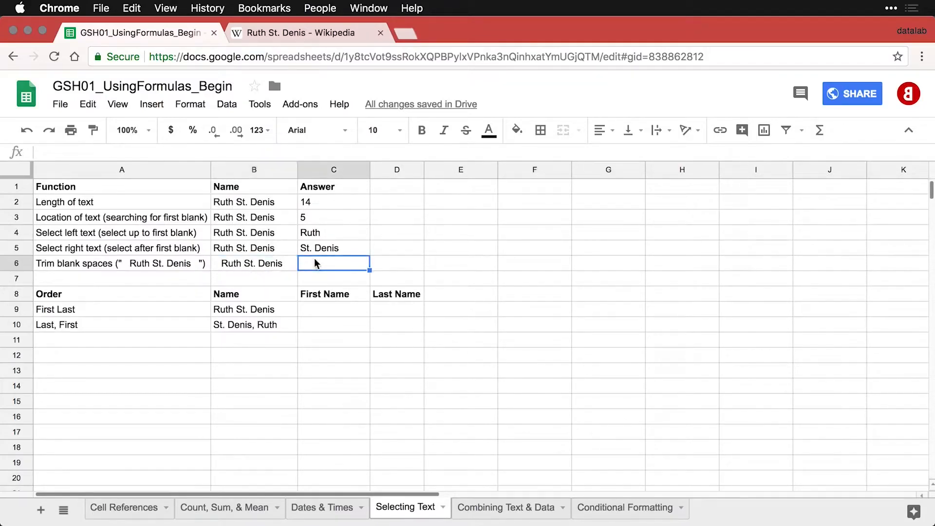
type("=TRIM(B6)")
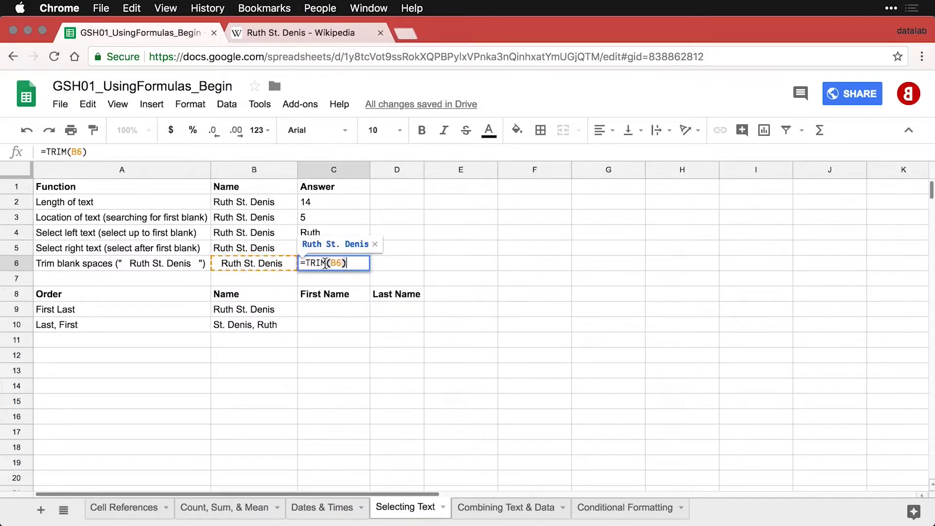
key("Return")
key("Return")
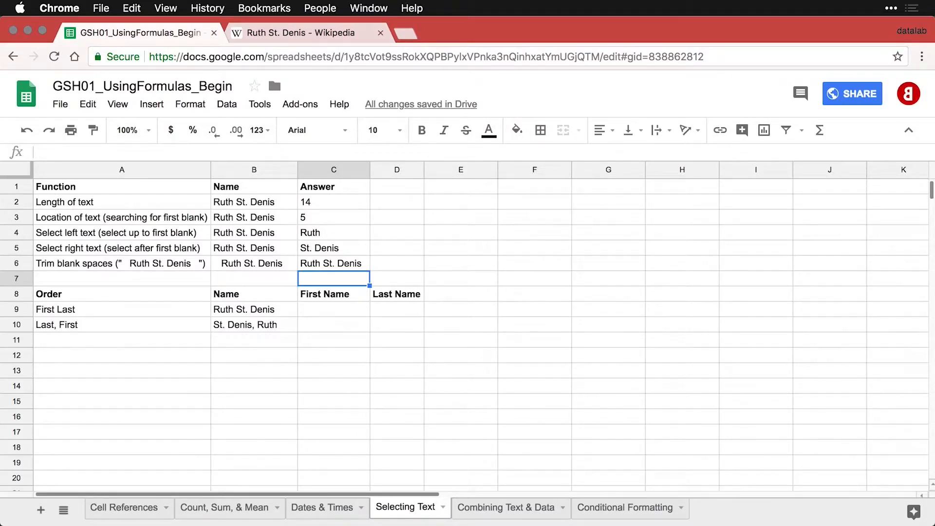
Enter =TRIM(LEFT(B9, FIND(" ", B9))) in C9 to extract Ruth as the first name.
left_click(343, 312)
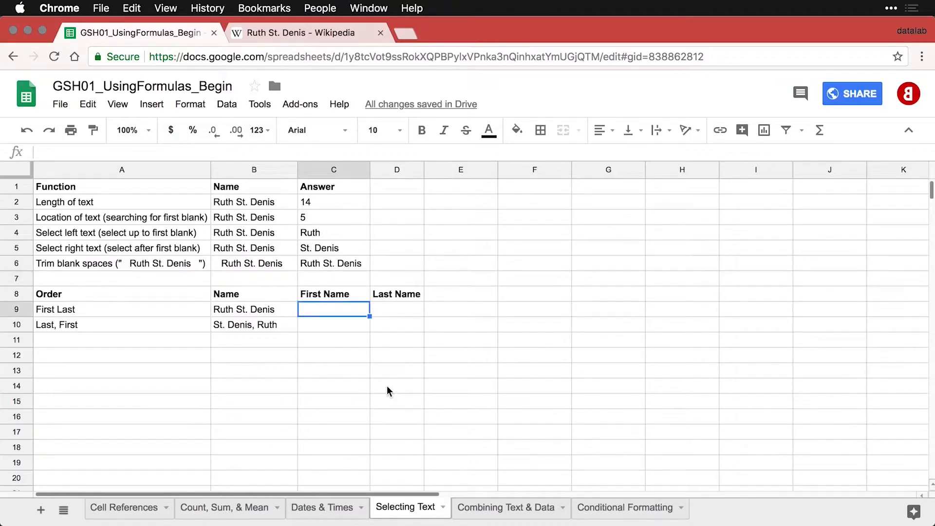
left_click(266, 311)
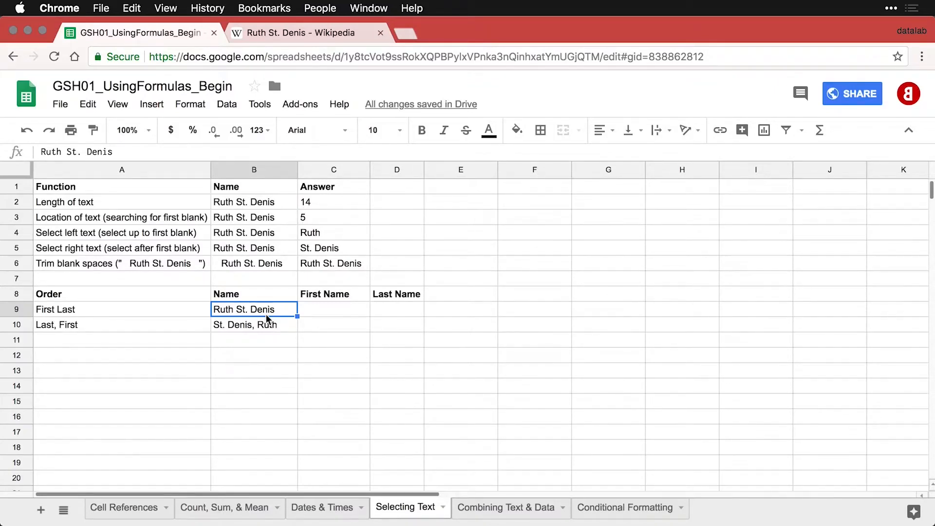
key("Right")
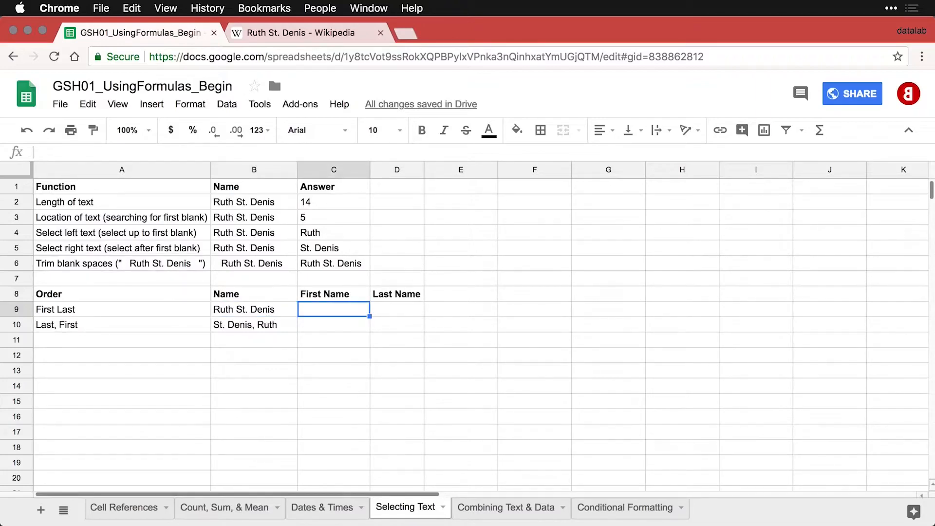
type("=TRIM(LEFT(B9, FIND(\" \", B9)))")
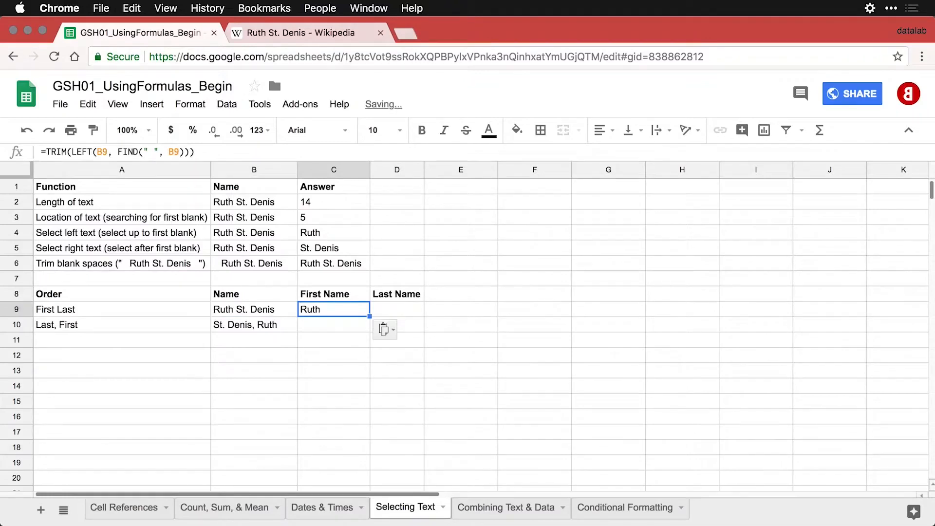
double_click(352, 313)
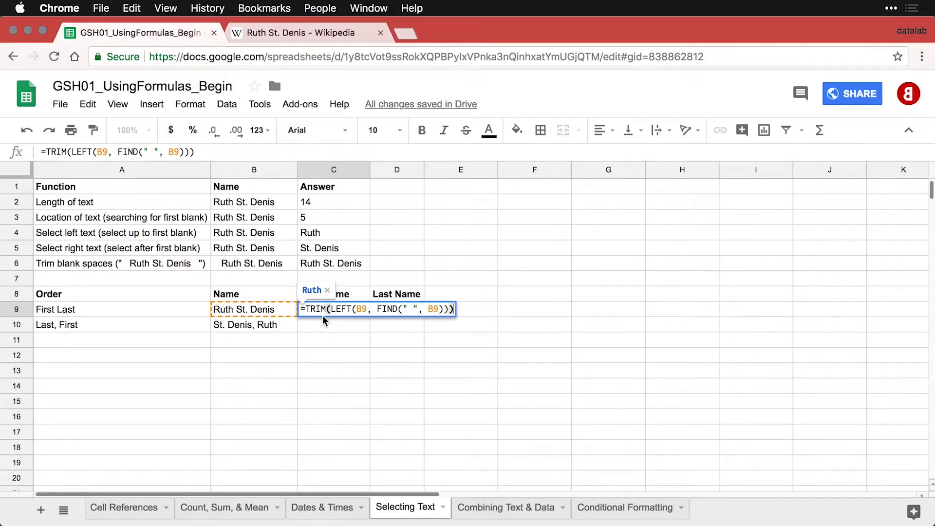
key("Return")
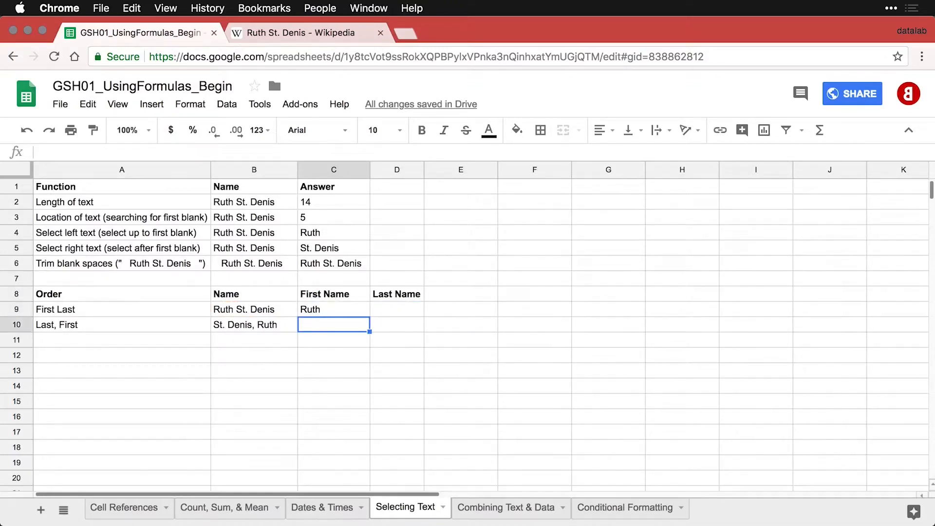
left_click(395, 312)
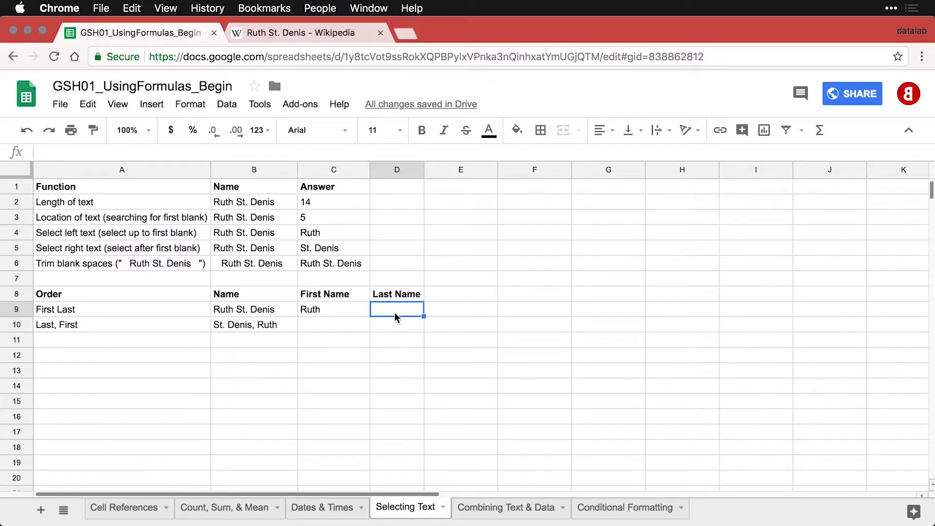
Add the last-name formula to D9.
type("=TRIM(RIGHT(B9, LEN(B9)-FIND(\" \", B9)))")
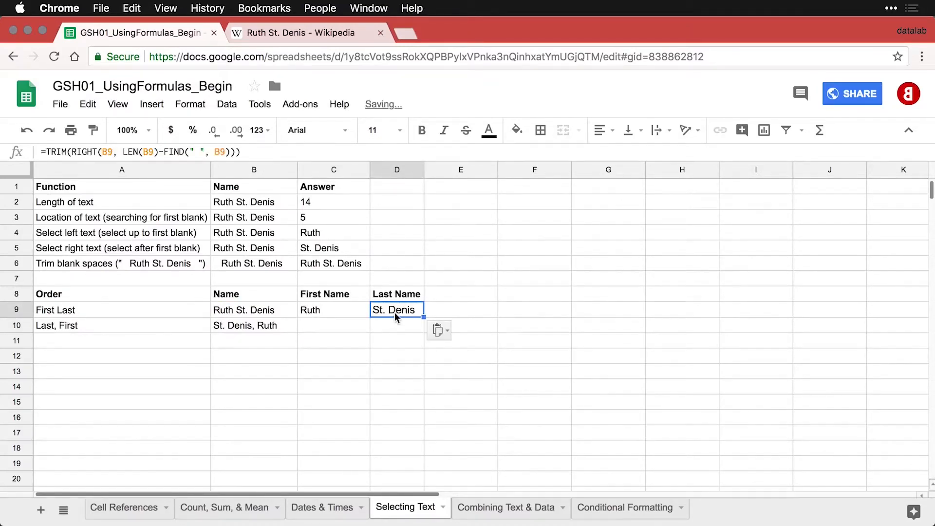
double_click(394, 311)
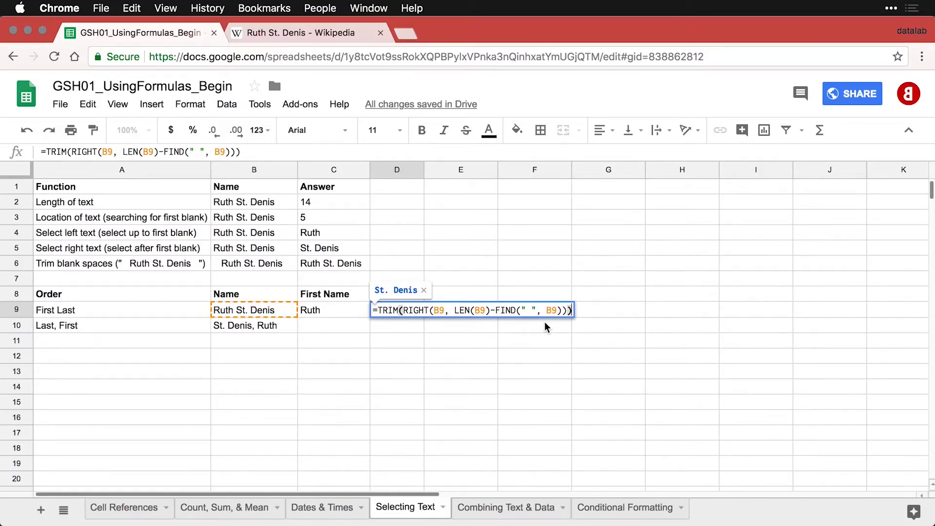
key("Return")
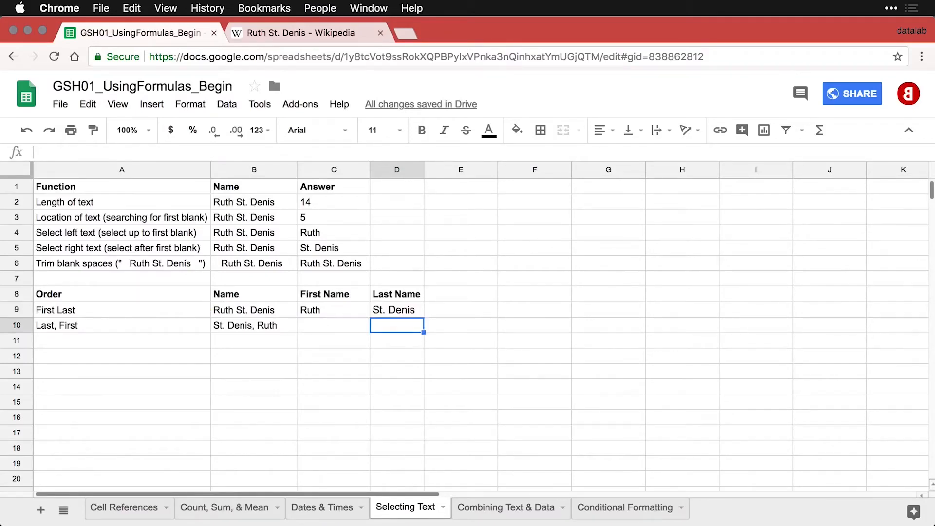
Fill C10 with the TRIM/RIGHT/FIND formula to extract Ruth from the Last, First name.
key("Left")
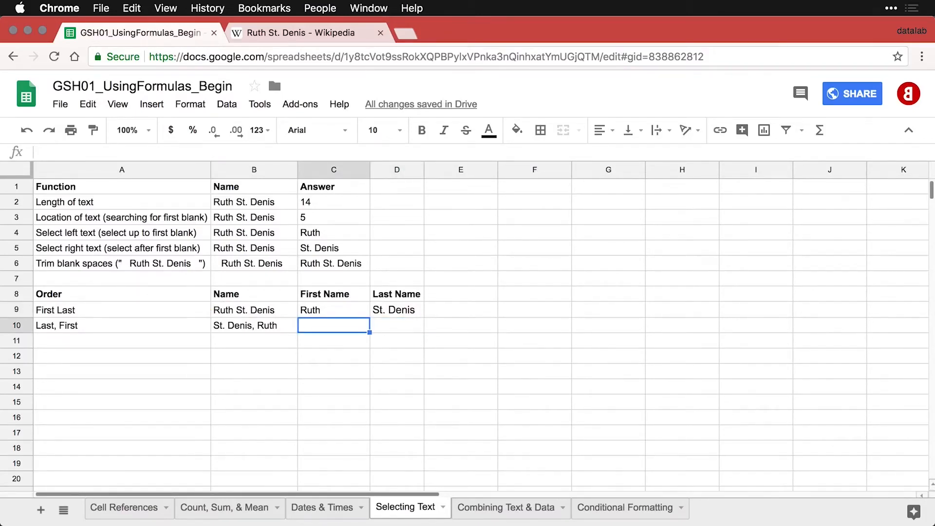
type("=TRIM(RIGHT(B10, LEN(B10)-FIND(\",\", B10)))")
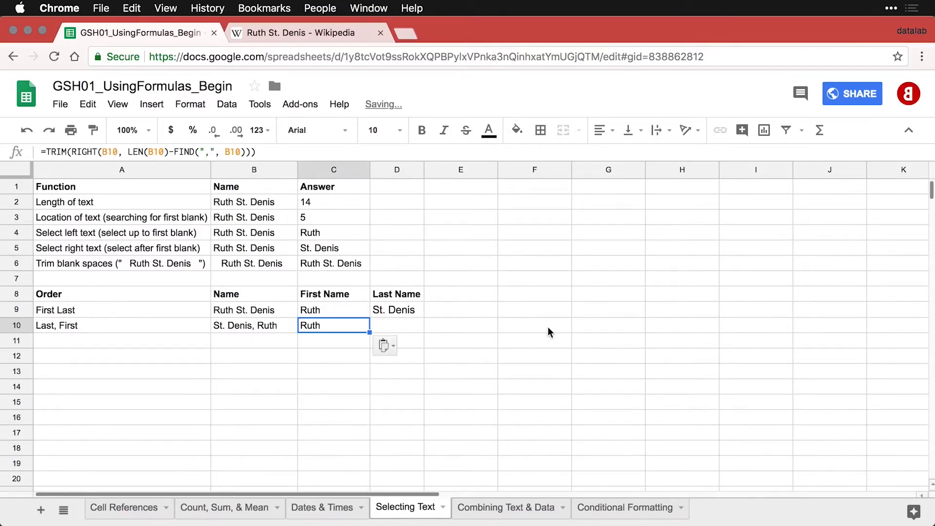
double_click(352, 328)
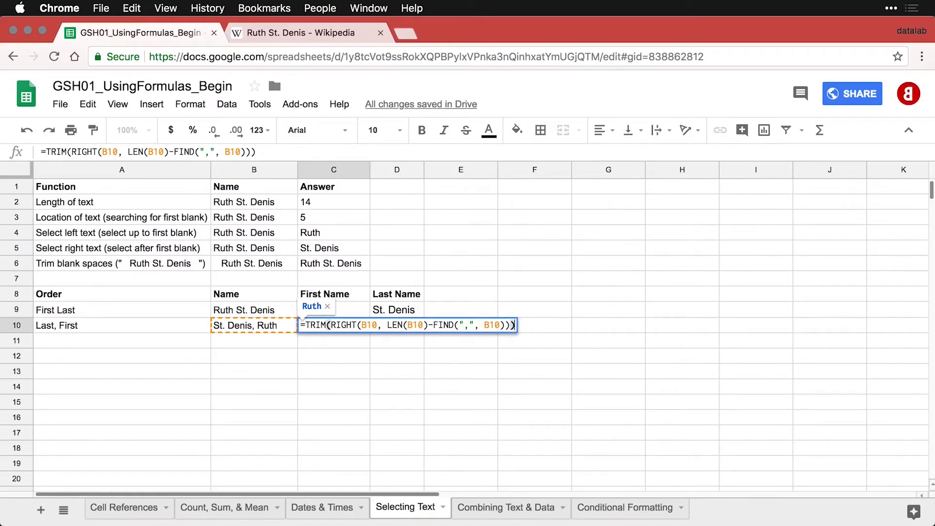
key("Return")
Fill D10 with the TRIM/LEFT/FIND formula for St. Denis, then show formulas sheet-wide.
key("Up")
key("Right")
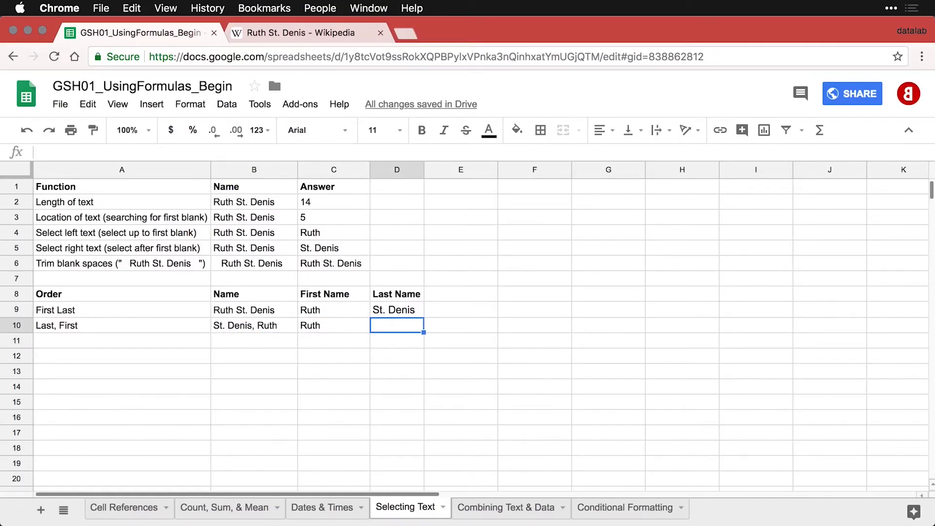
type("=TRIM(LEFT(B10, FIND(\",\", B10)-1))")
key("Return")
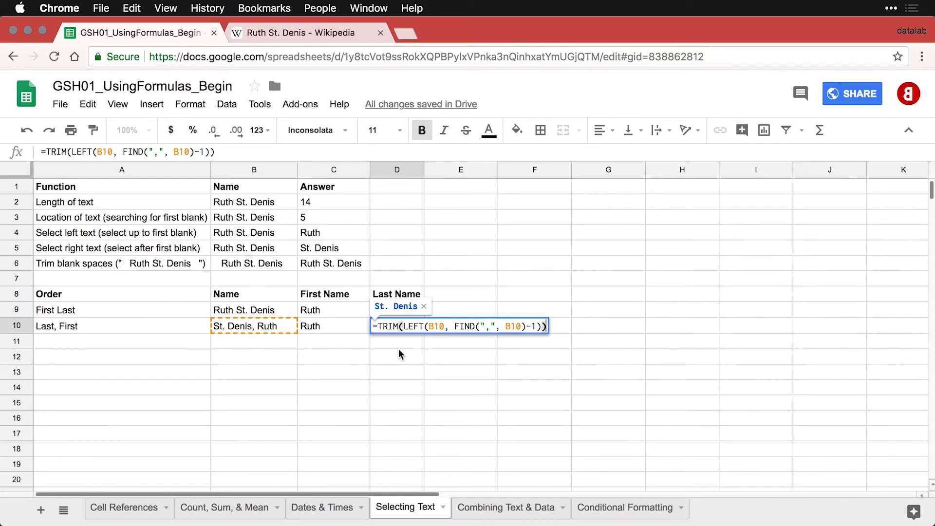
key("Return")
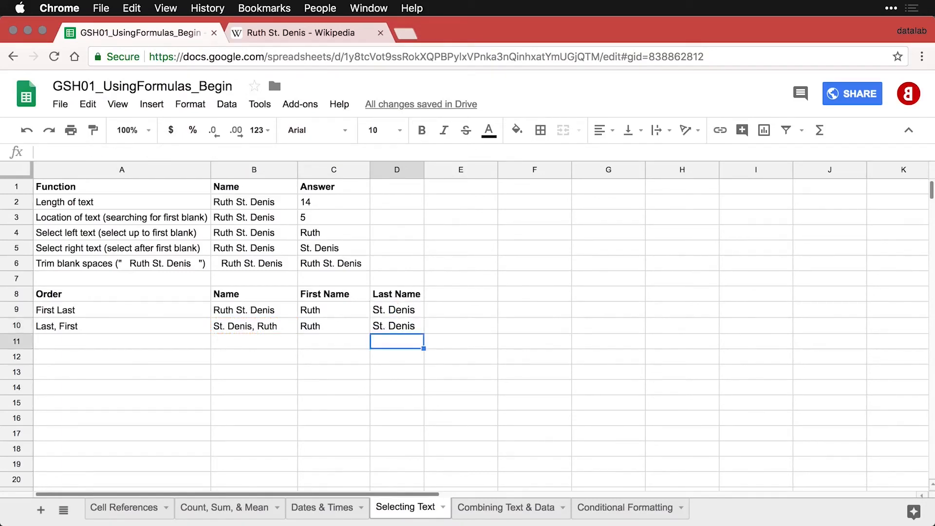
key("Up")
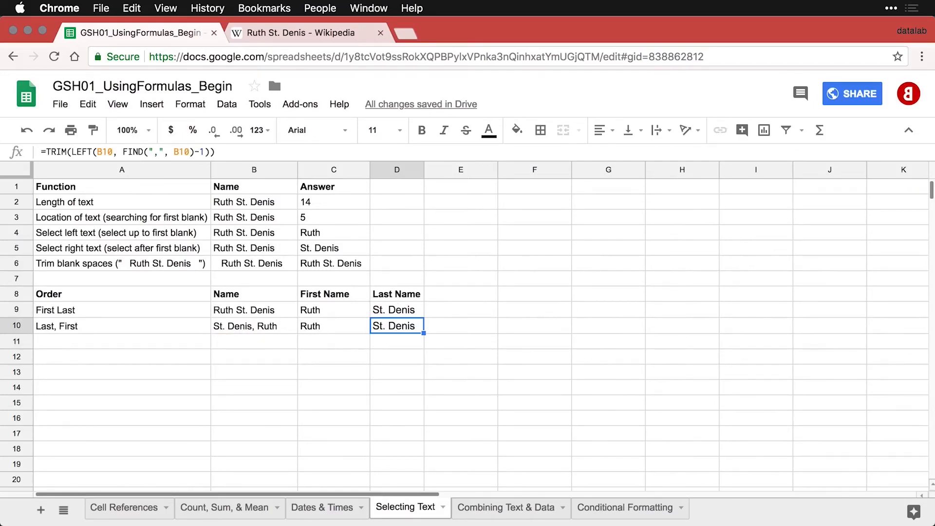
key("ctrl+grave")
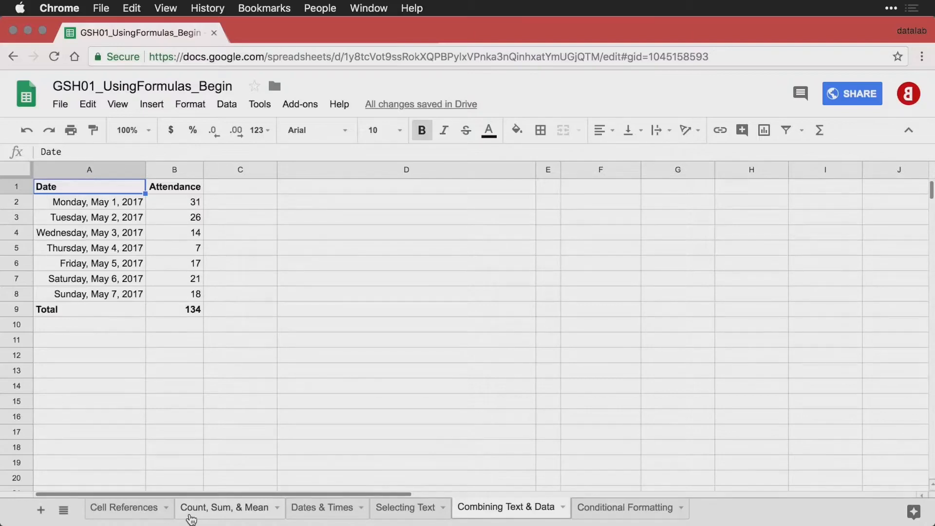
left_click(130, 205)
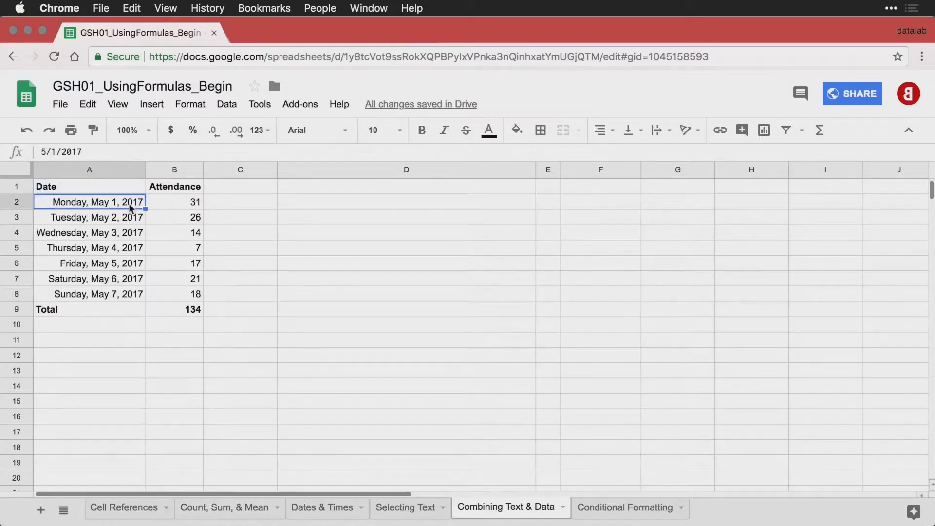
key("Down")
key("Down")
key("Down")
key("Down")
key("Down")
key("Down")
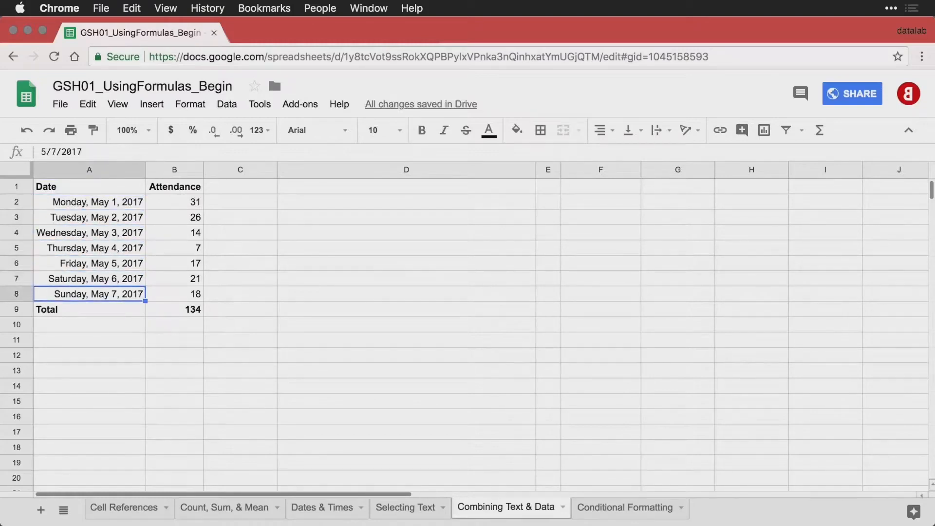
key("Up")
key("Up")
key("Up")
key("Up")
key("Up")
key("Up")
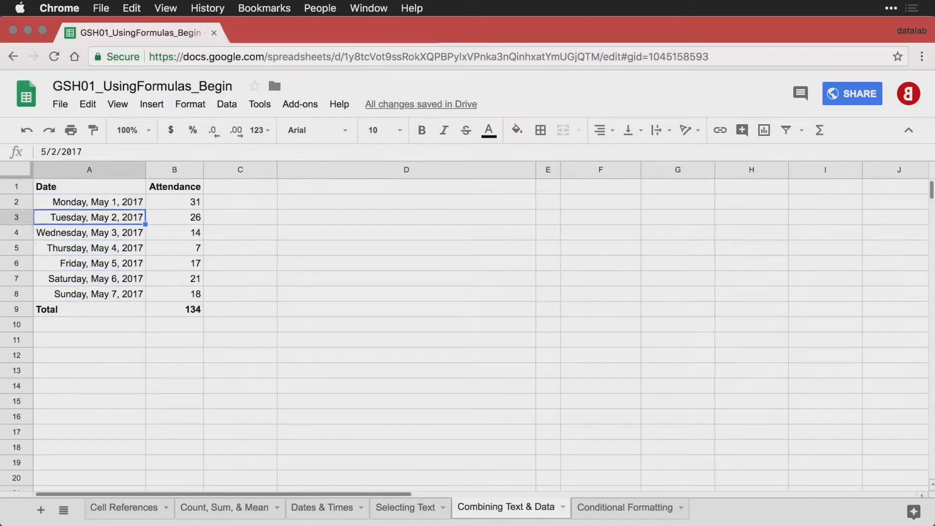
key("Right")
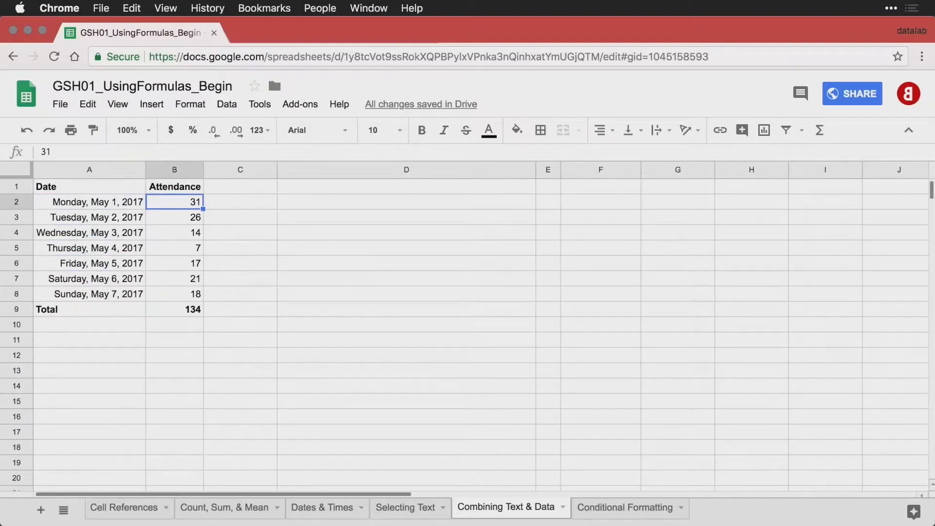
key("Down")
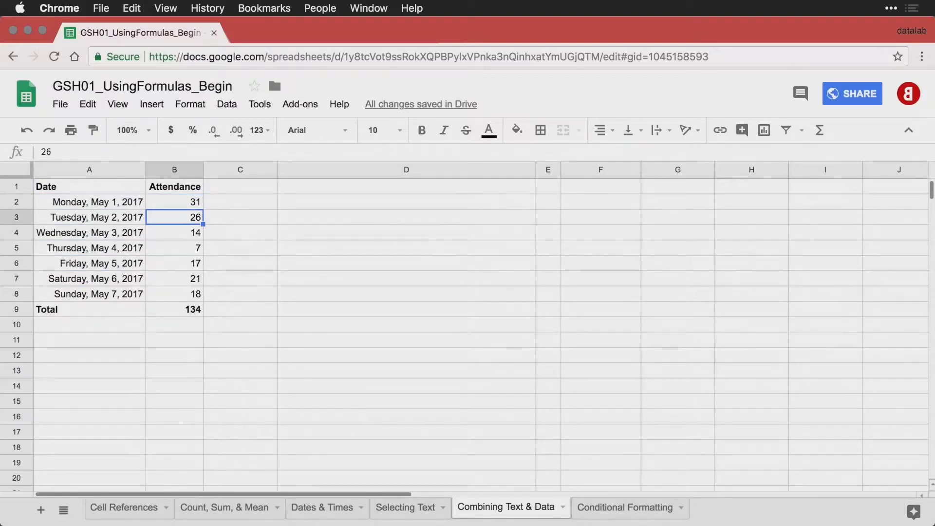
key("Down")
key("Down")
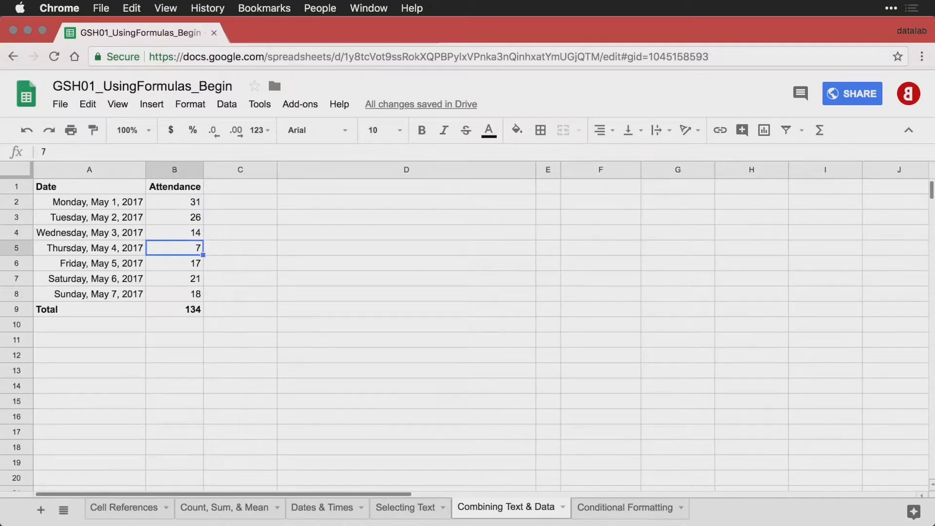
key("Down")
key("Down")
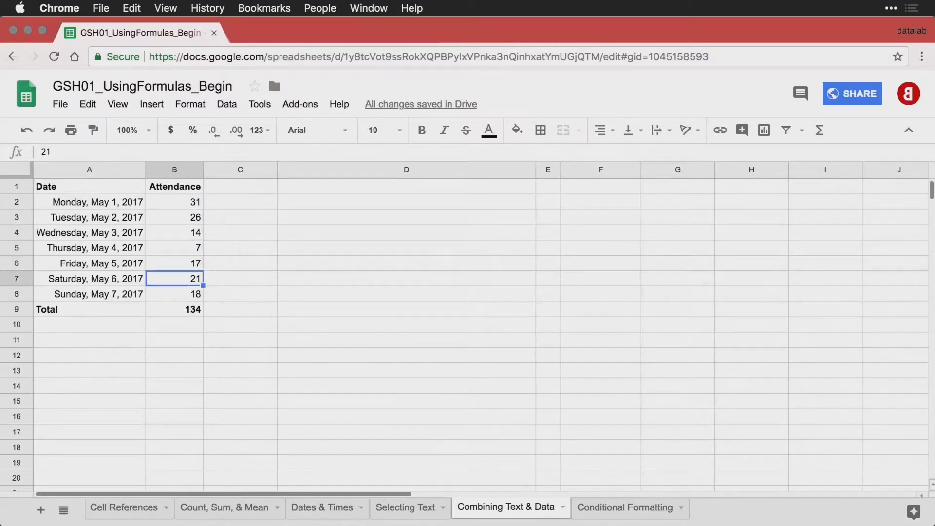
key("Down")
key("Down")
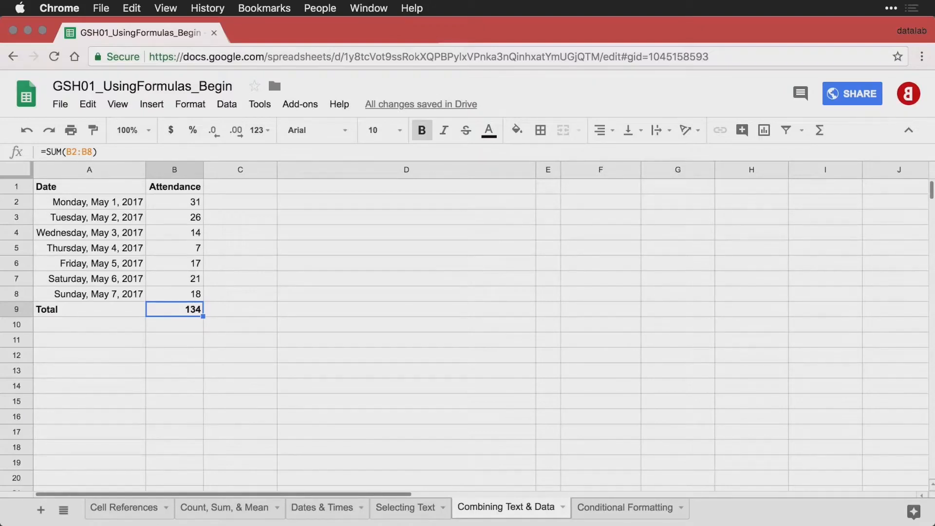
key("Right")
key("Right")
key("Up")
key("Up")
key("Up")
key("Up")
key("Up")
key("Up")
key("Up")
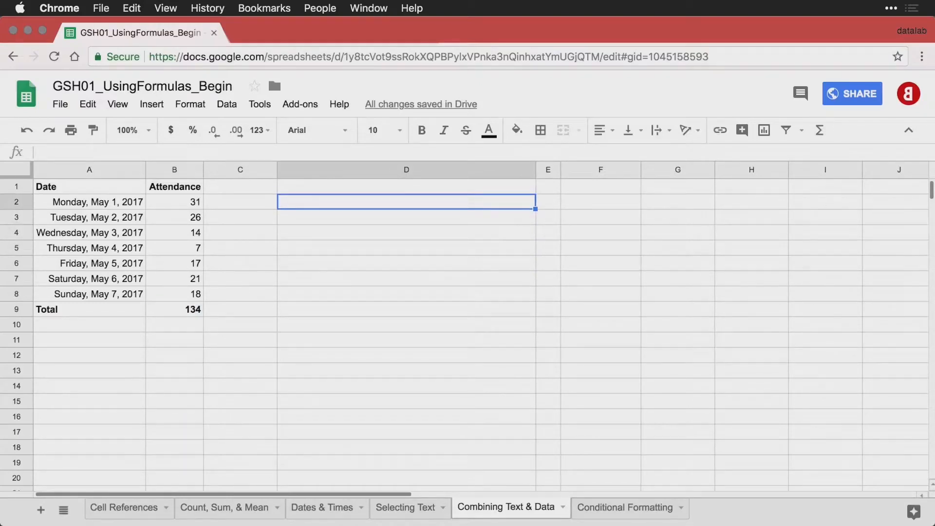
Put 'You had a total of' in D2 and =SUM(B2:B8) in E2, checking its range.
type("You had a total of")
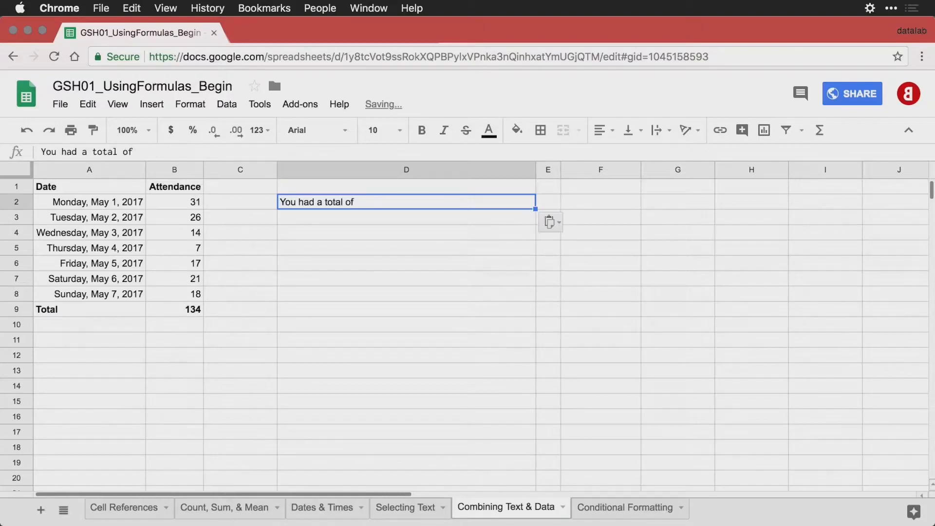
key("Right")
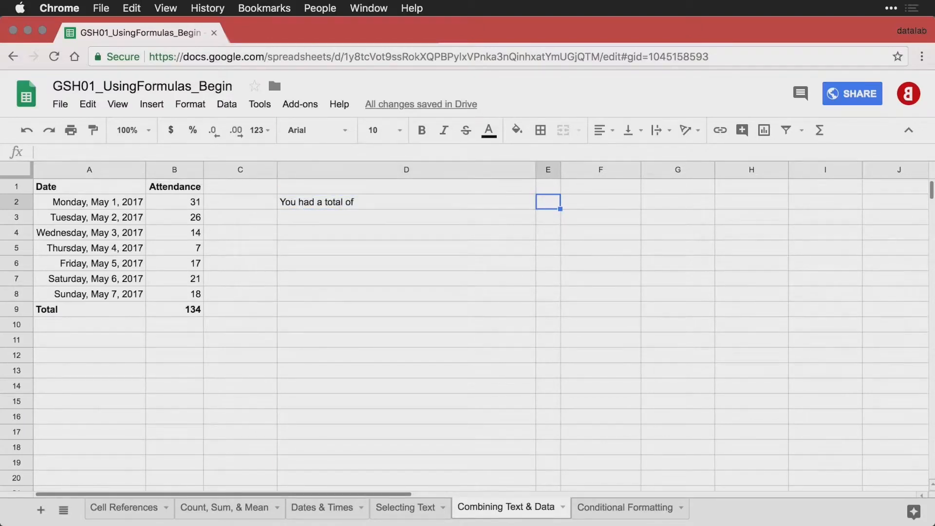
type("=SUM(B2:B8)")
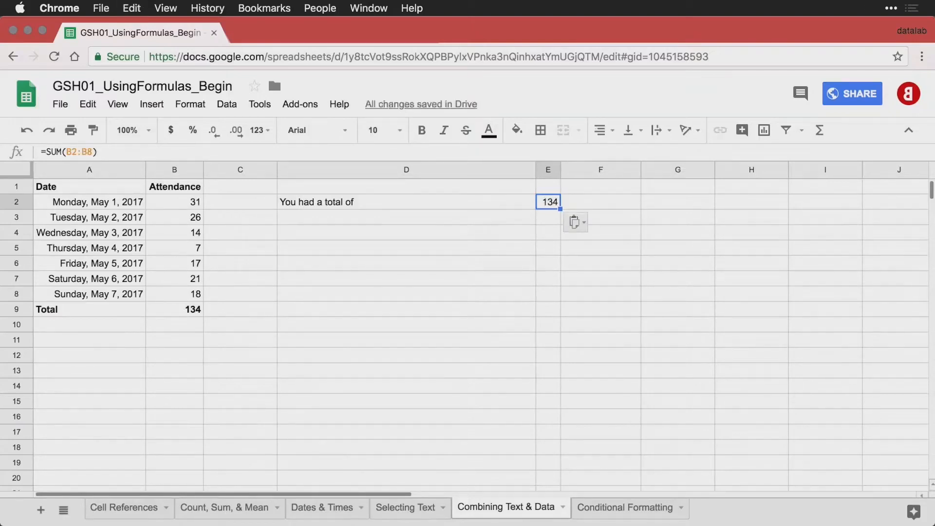
key("ctrl+grave")
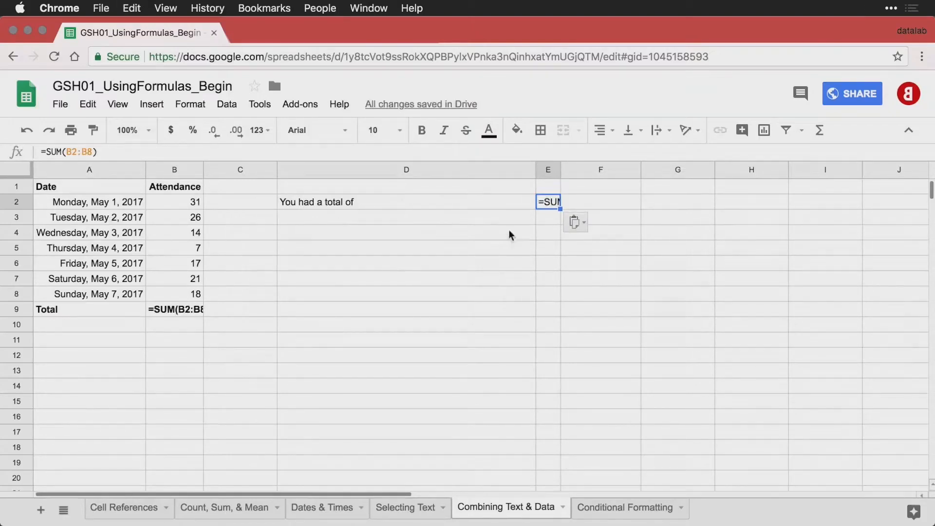
double_click(546, 205)
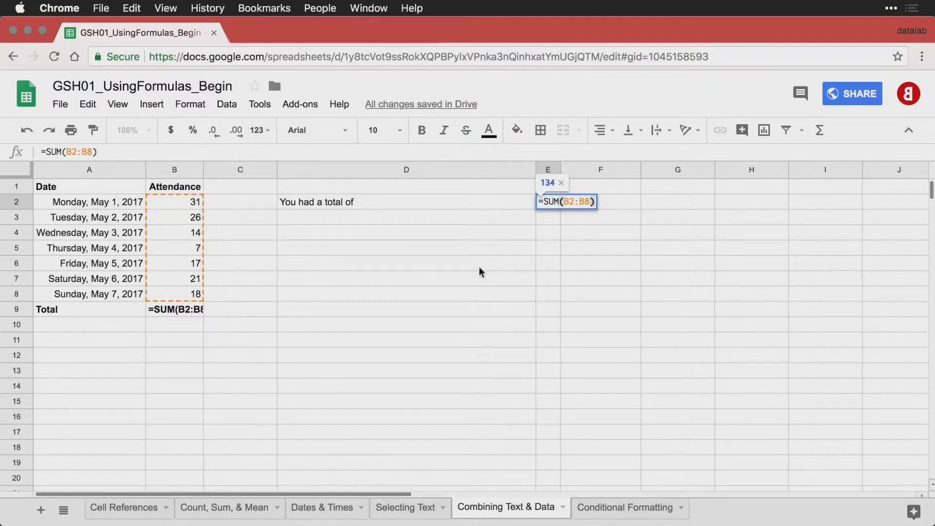
Put 'visitors this week.' in F2 and review the three row-2 cells.
left_click(618, 207)
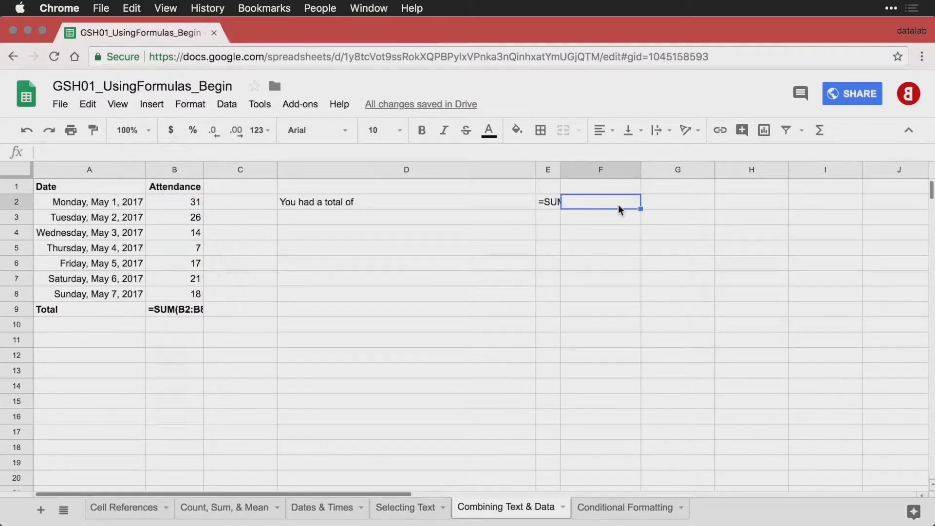
key("ctrl+grave")
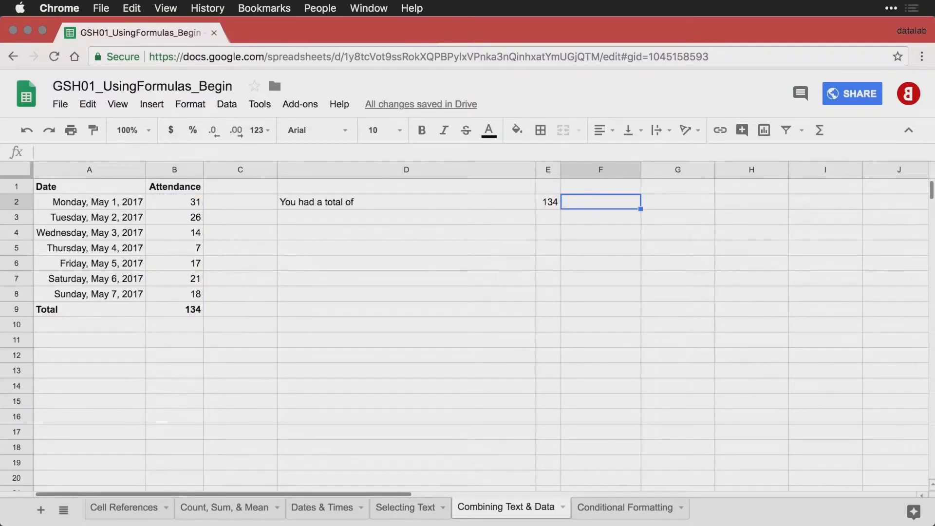
type("visitors this week.")
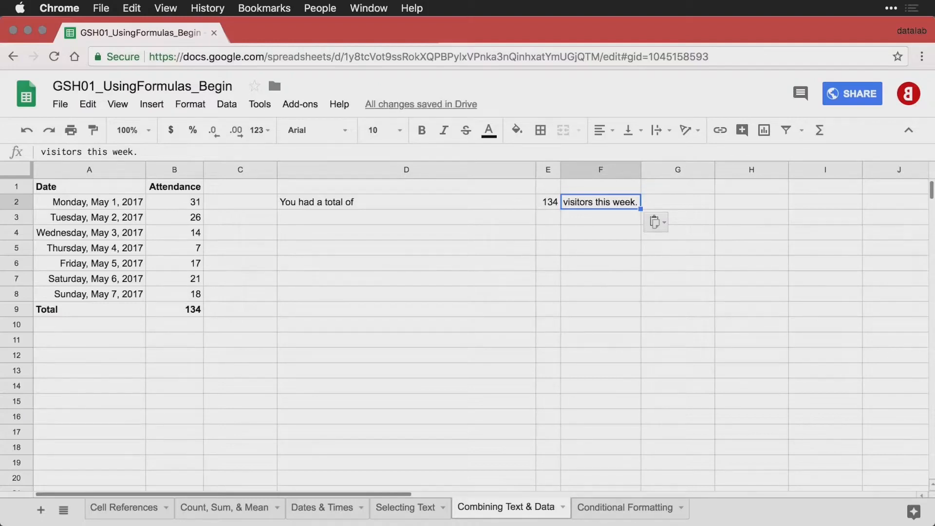
left_click(481, 206)
key("Right")
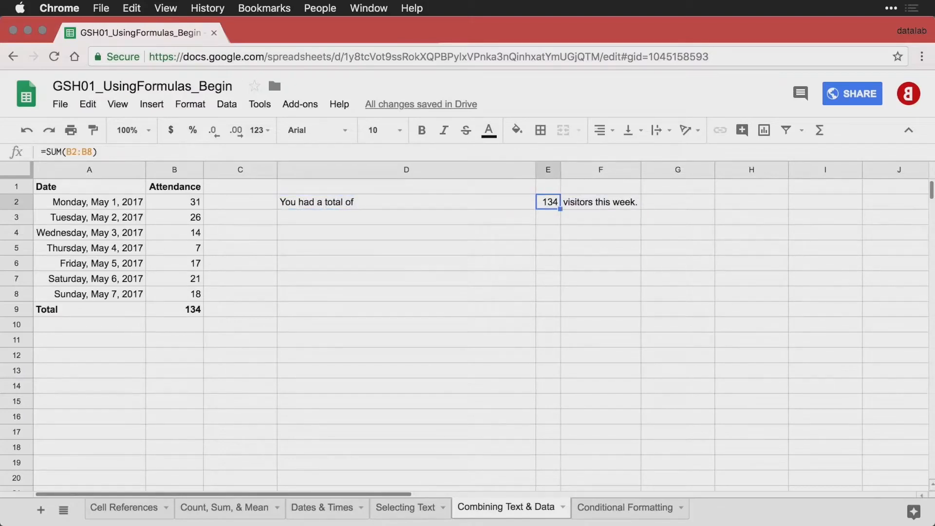
key("Right")
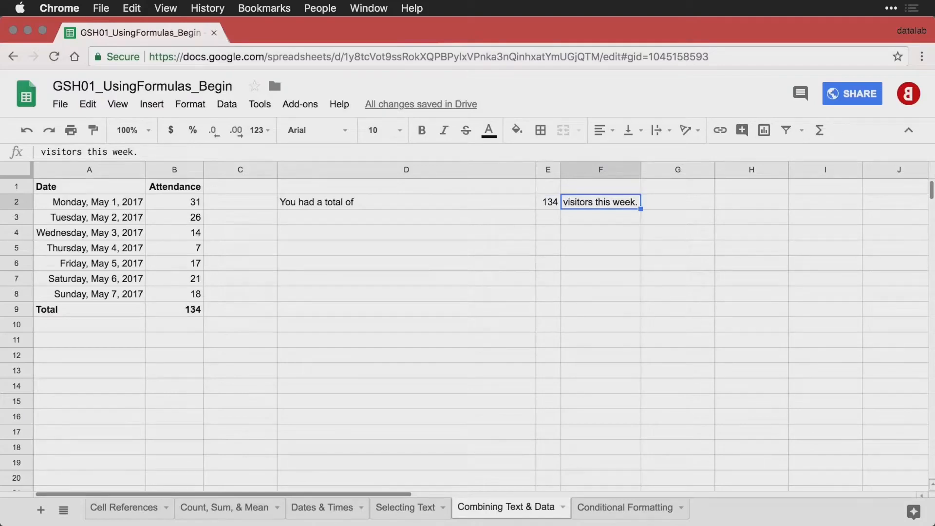
key("Down")
key("Left")
key("Left")
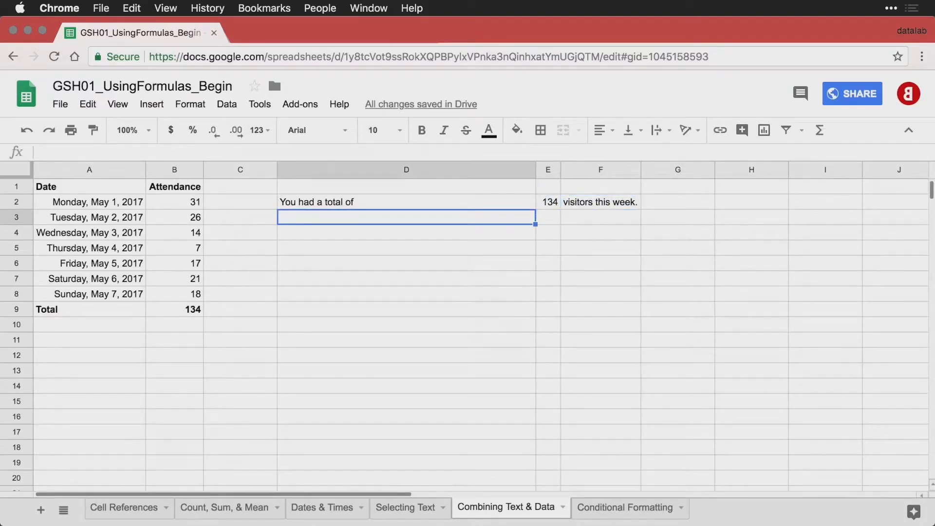
Enter =D2 & E2 & F2 in D3 and compare its formula with the result.
type("=D2 & E2 & F2")
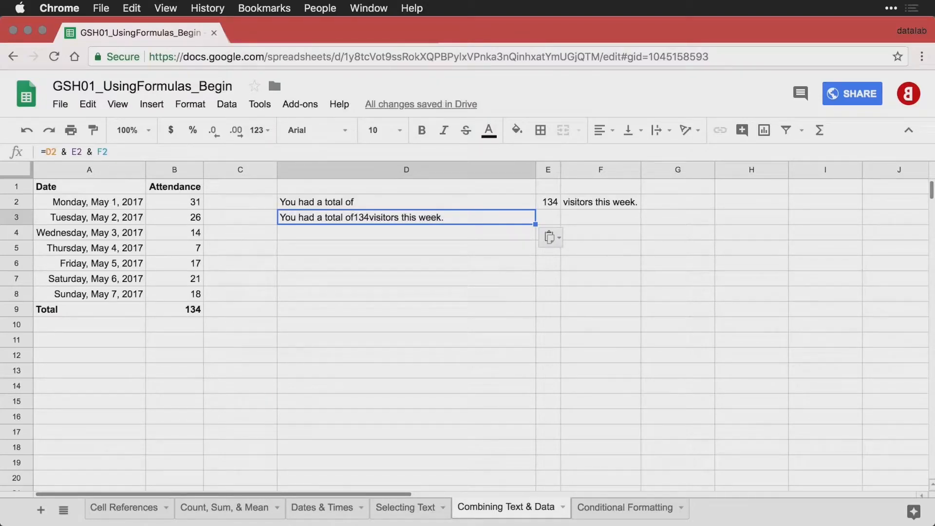
key("ctrl+grave")
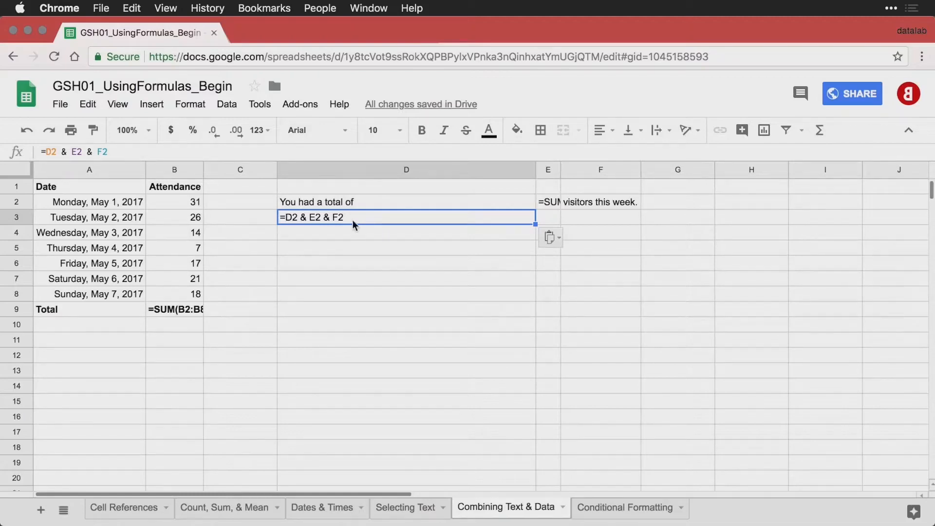
key("ctrl+grave")
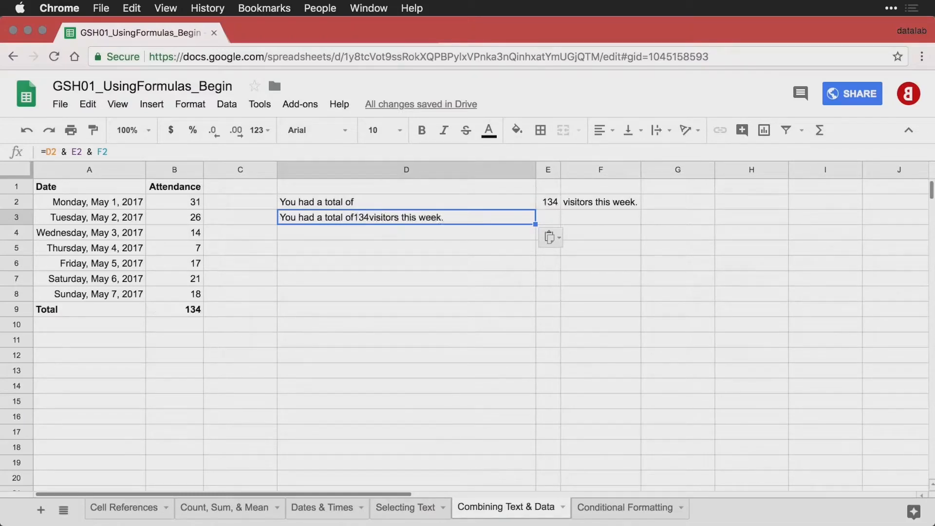
Enter =D2 & " " & E2 & " " & F2 in D4 for a properly spaced sentence.
left_click(360, 236)
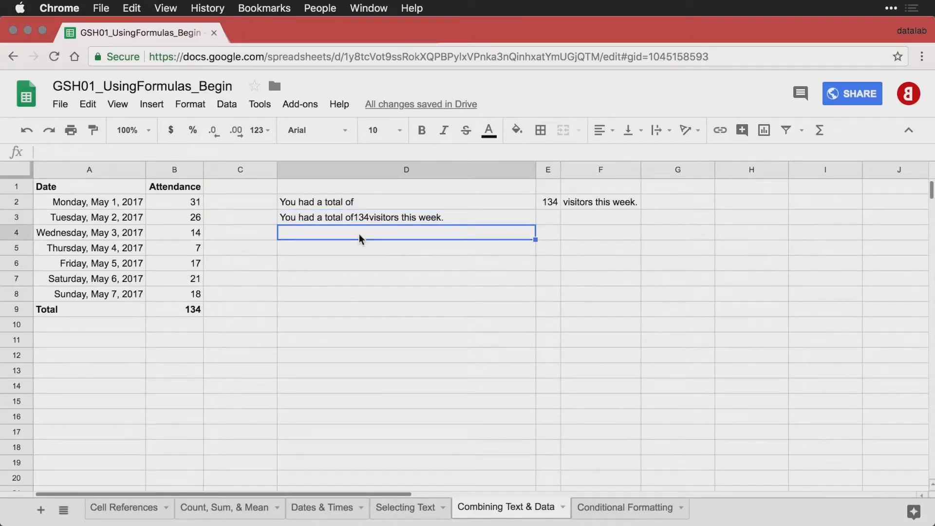
type("=D2 & \" \" & E2 & \" \" & F2")
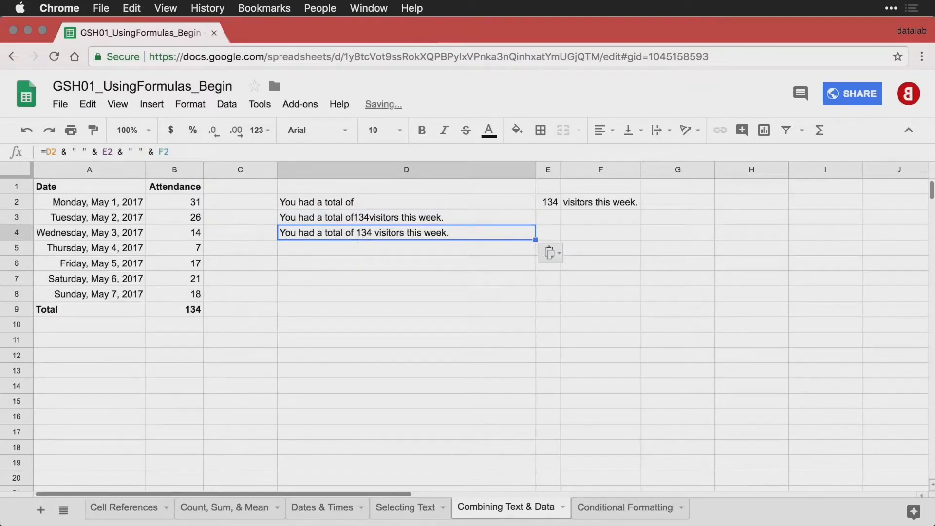
key("ctrl+grave")
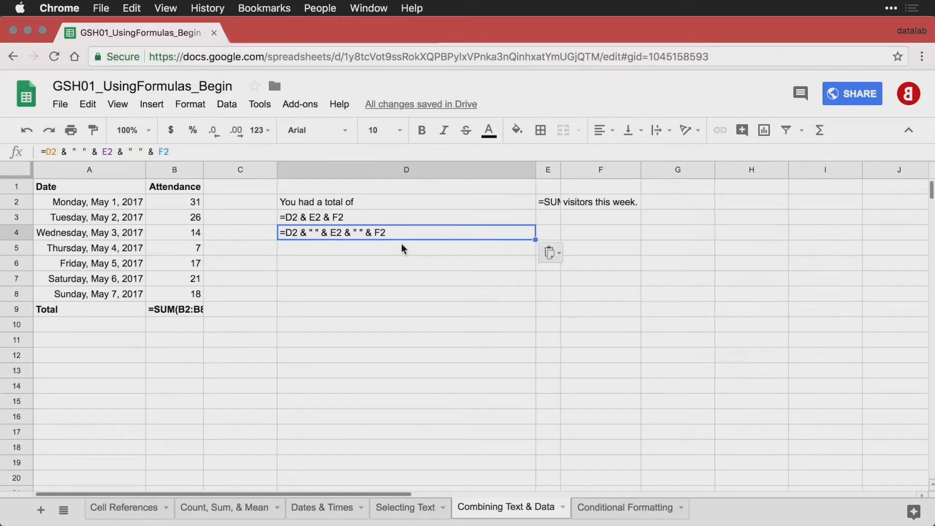
key("Return")
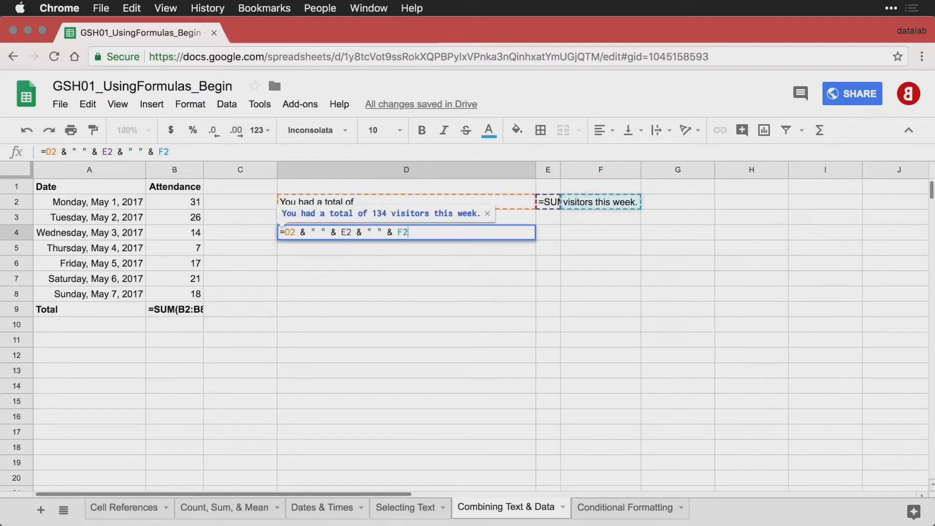
key("Return")
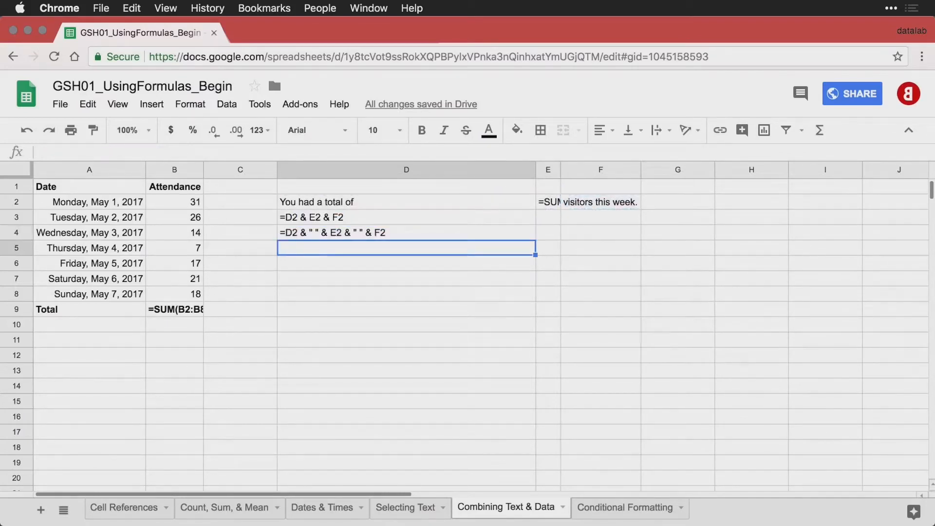
Enter =D2 & " " & SUM(B2:B8) & " " & F2 in D5 and compare it with D4.
key("ctrl+grave")
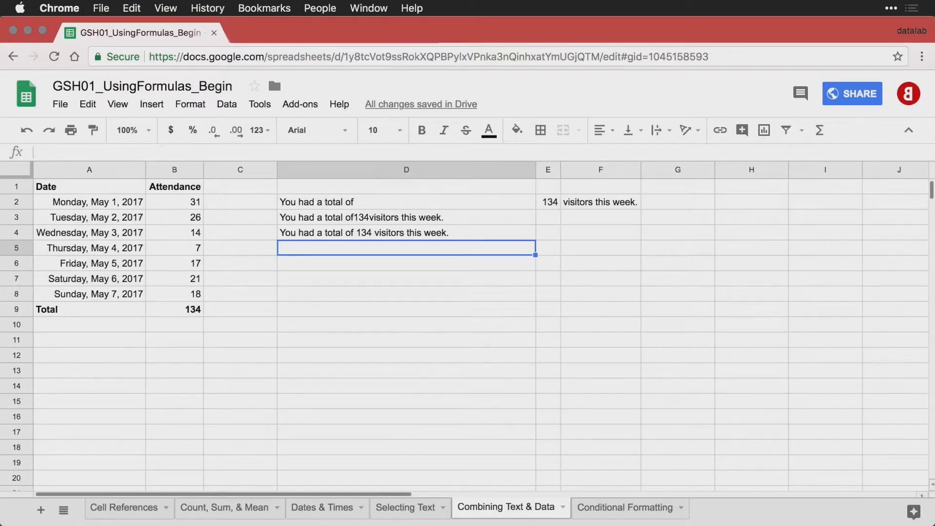
type("=D2 & \" \" & SUM(B2:B8) & \" \" & F2")
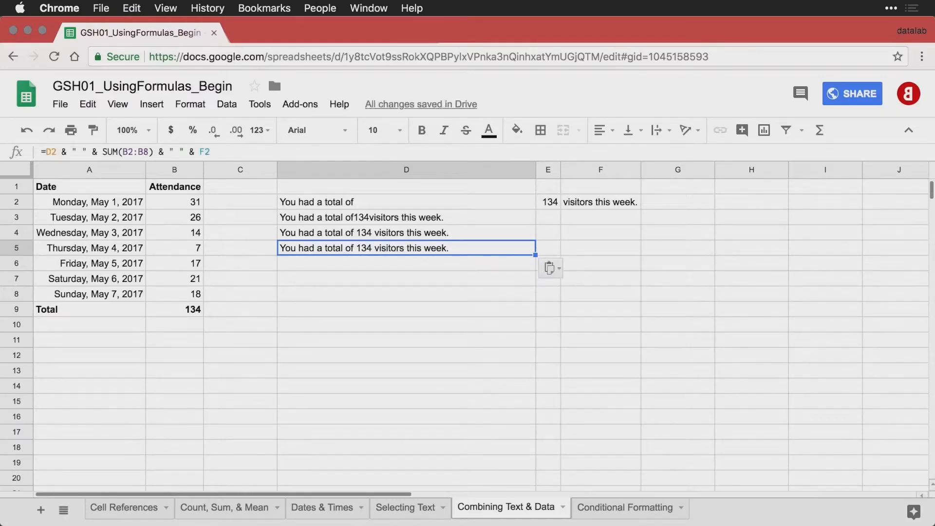
key("ctrl+grave")
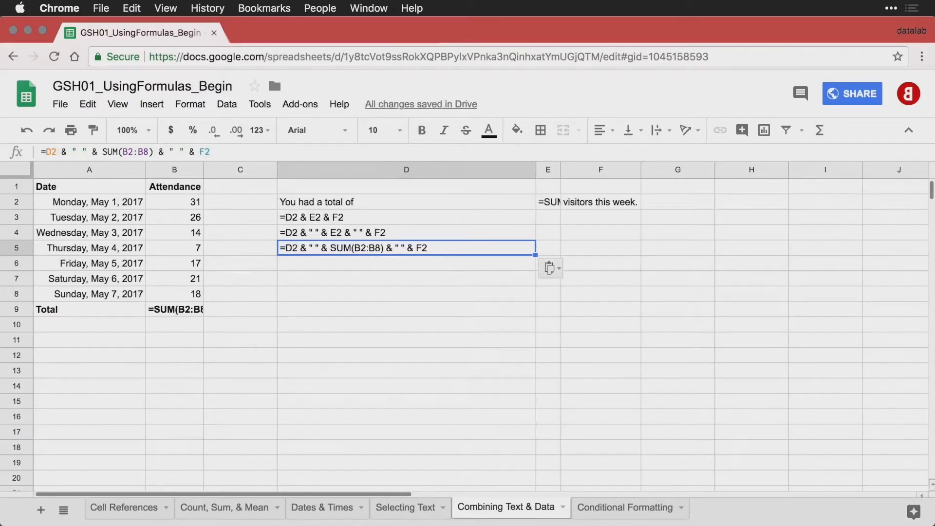
left_click(341, 232)
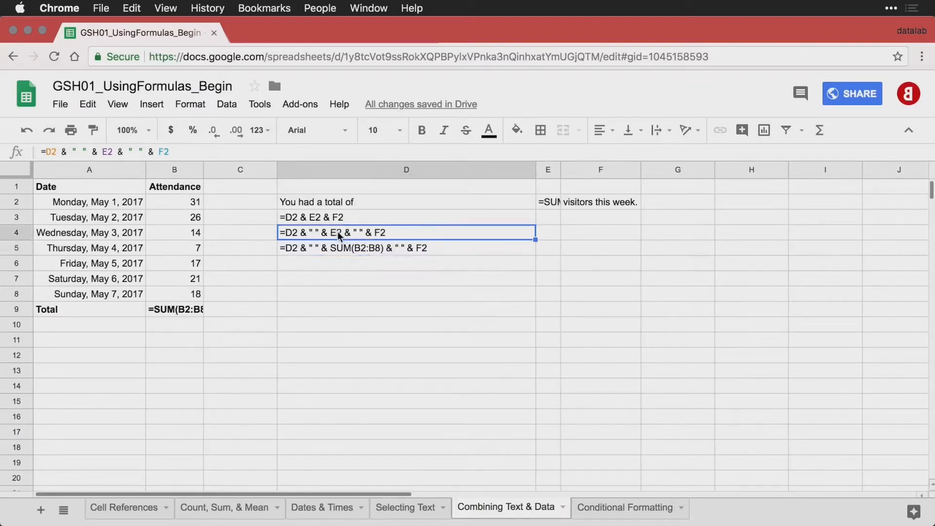
left_click(437, 247)
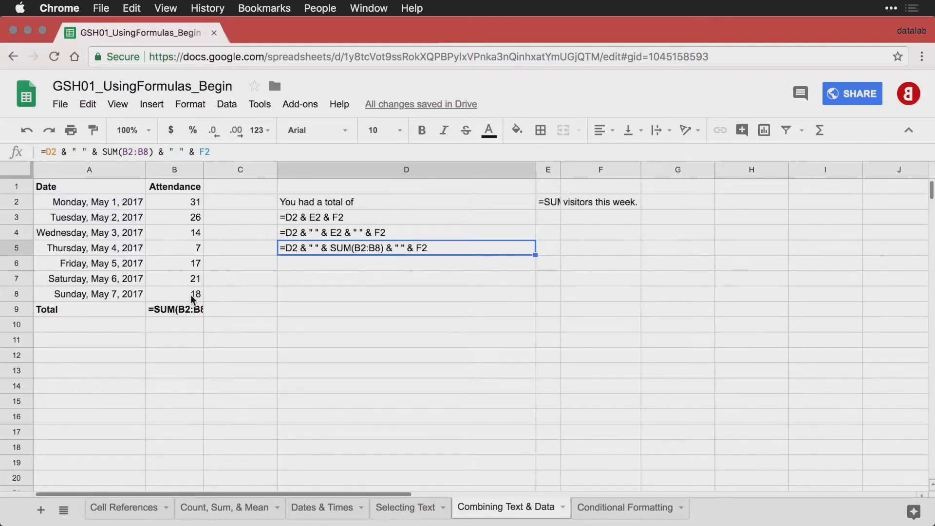
key("ctrl+grave")
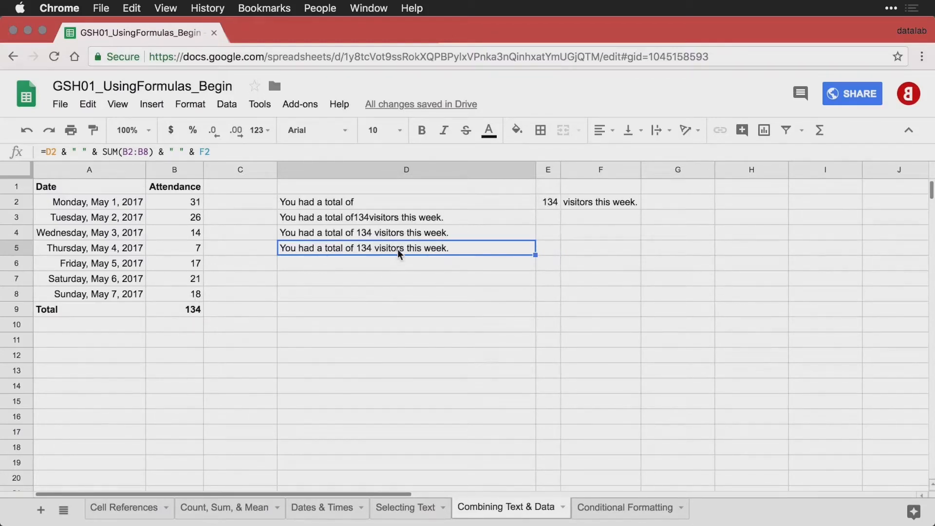
left_click(392, 263)
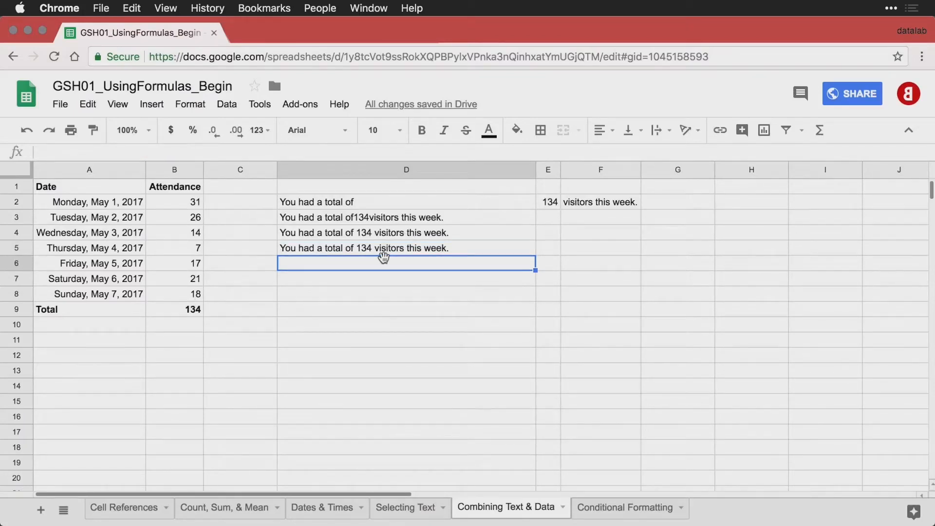
Enter the quoted-text-plus-SUM(B2:B8) formula in D6 and =JOIN(" ", D2,E2,F2) in D7.
type("=\"You had a total of \" & SUM(B2:B8) & \" visitors this week.\"")
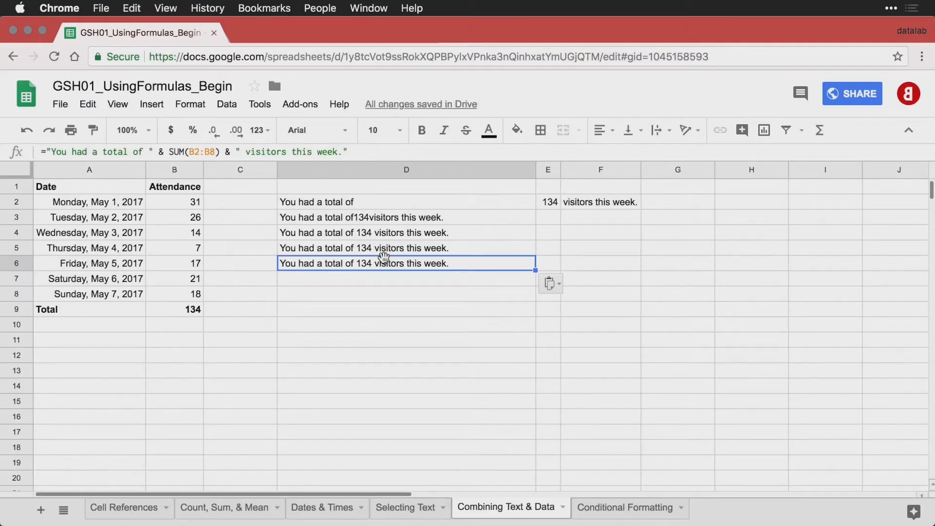
key("Return")
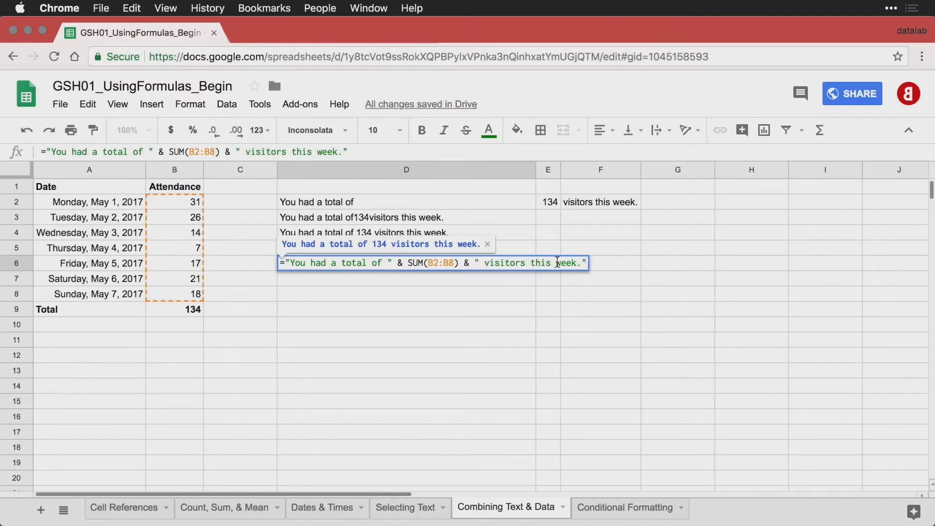
key("Return")
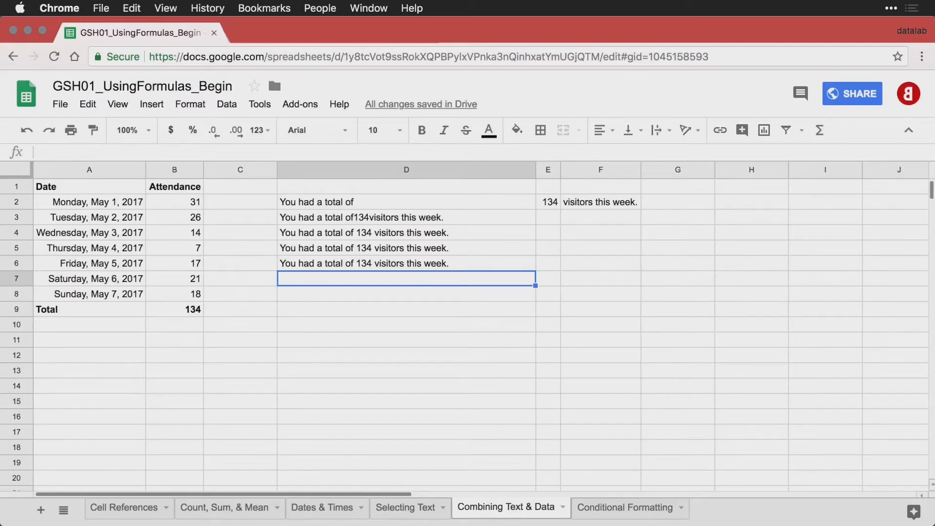
type("=JOIN(\" \", D2,E2,F2)")
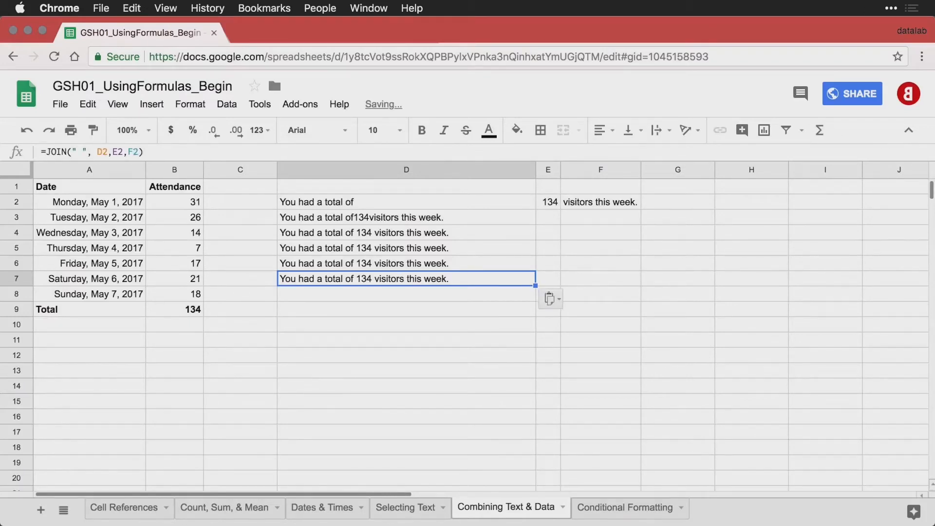
double_click(492, 280)
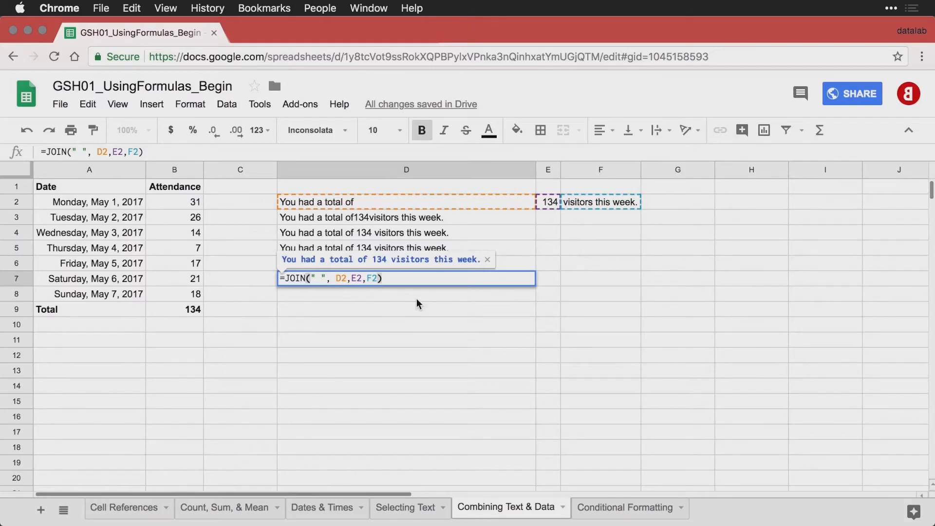
key("Return")
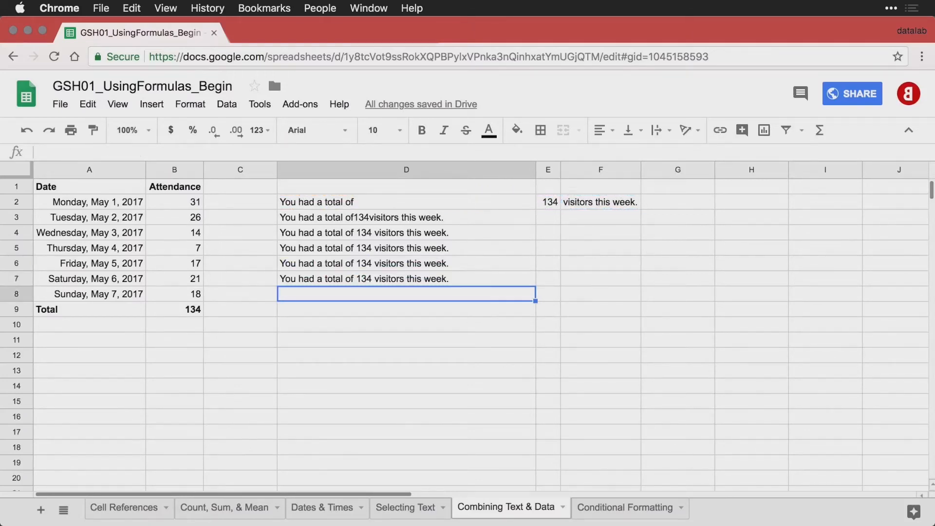
Enter =JOIN(" ", D2,SUM(B2:B8),F2) in D8 so it reads 'You had a total of 134 visitors this week.'.
key("super+v")
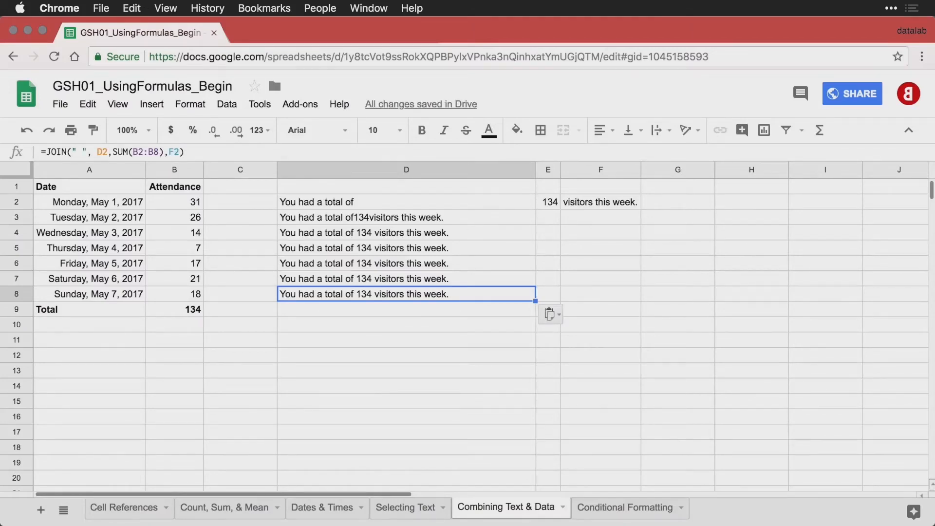
double_click(479, 295)
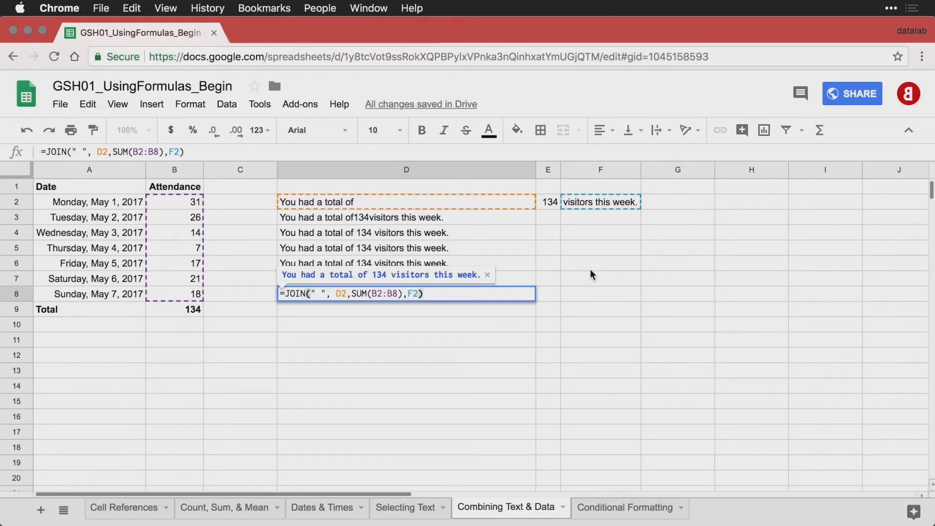
key("Return")
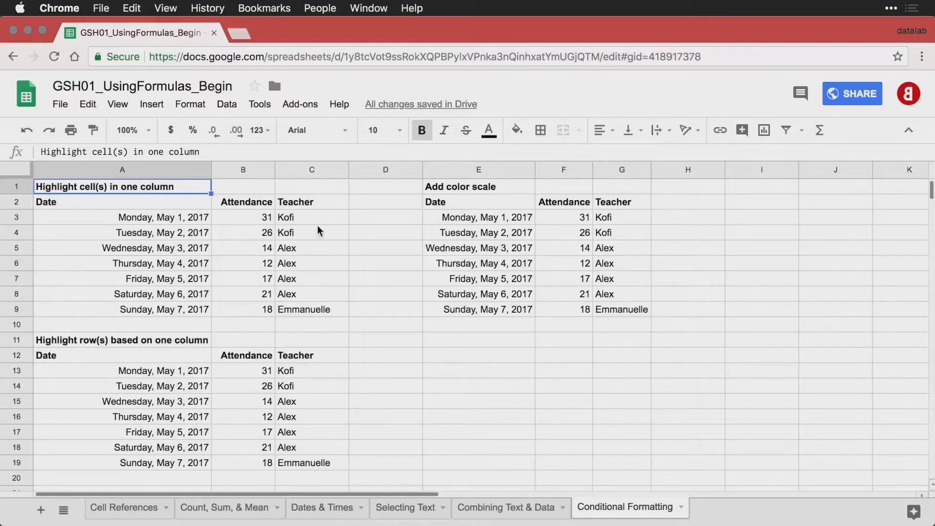
Select the teacher names in C3:C9 and start a conditional formatting rule.
left_click_drag(317, 215, 317, 310)
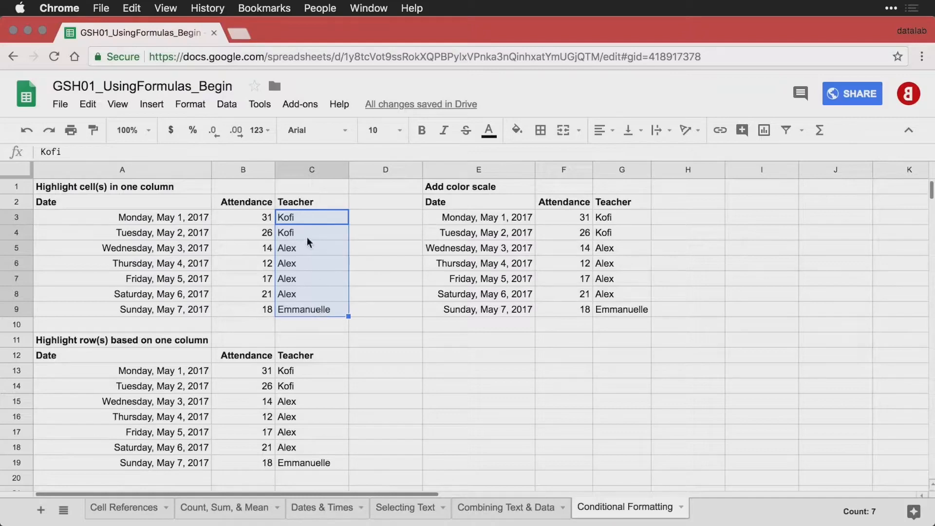
left_click(191, 104)
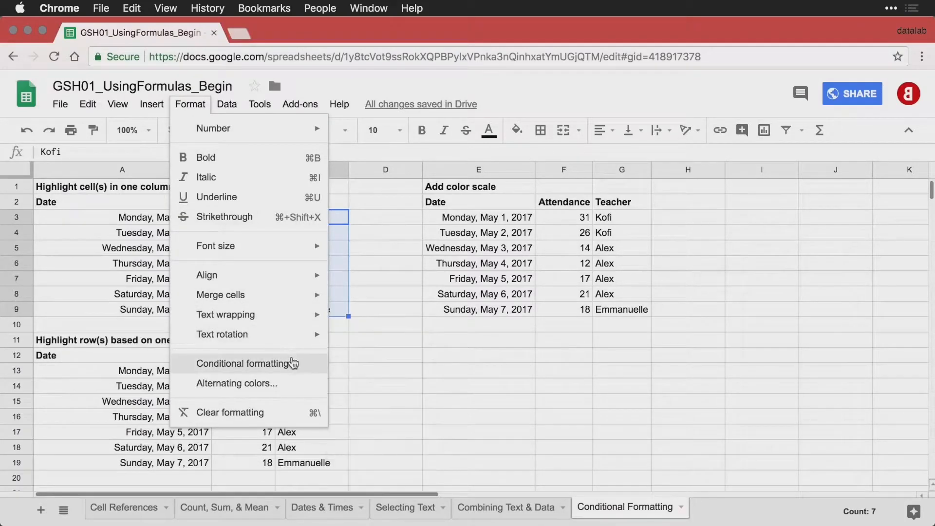
left_click(299, 372)
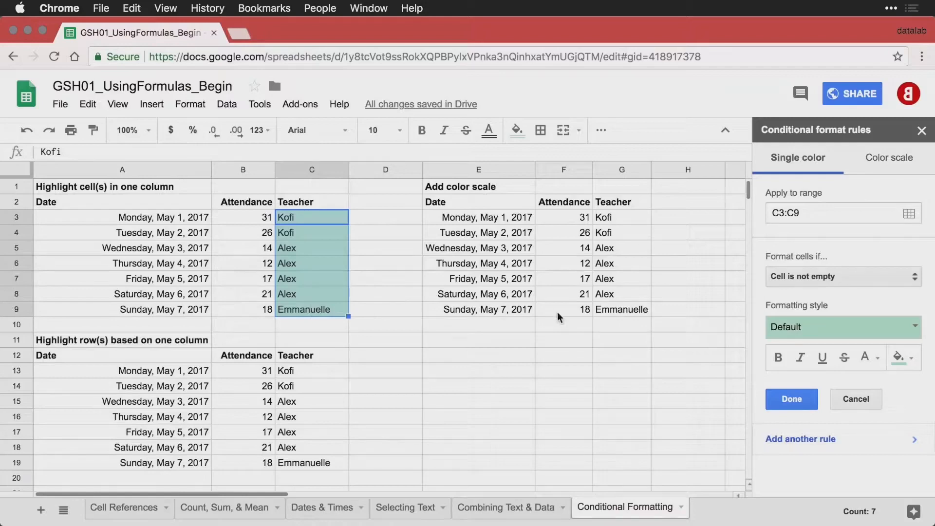
Set the rule to Text contains 'Emmanuelle' with green fill and save it.
left_click(840, 281)
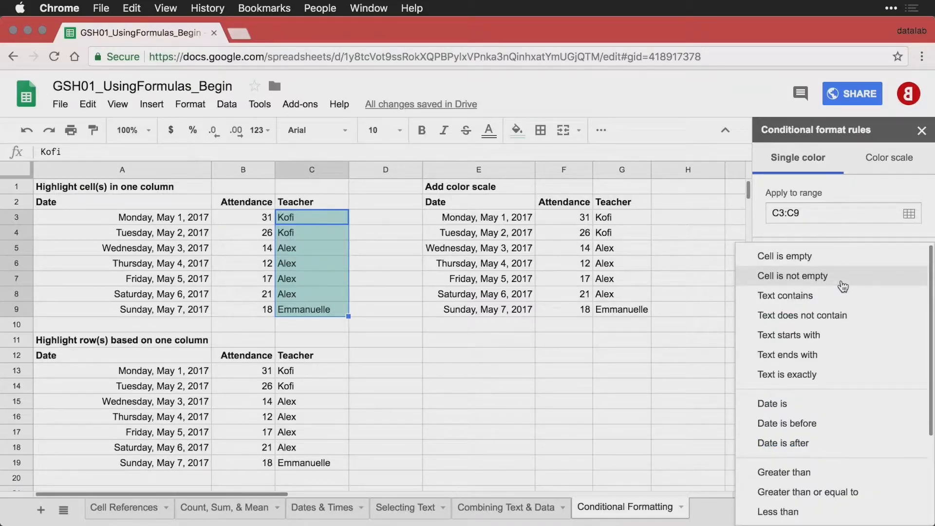
scroll(843, 369, "down", 1)
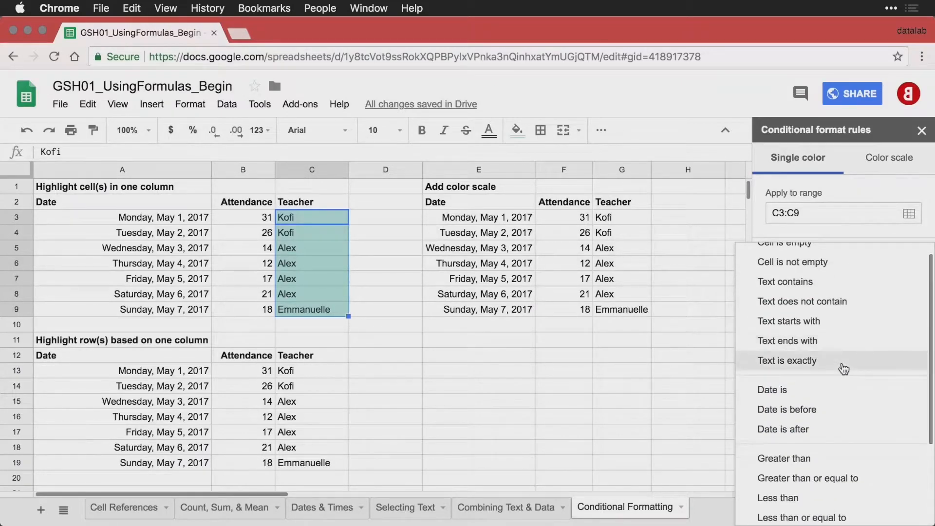
left_click(822, 282)
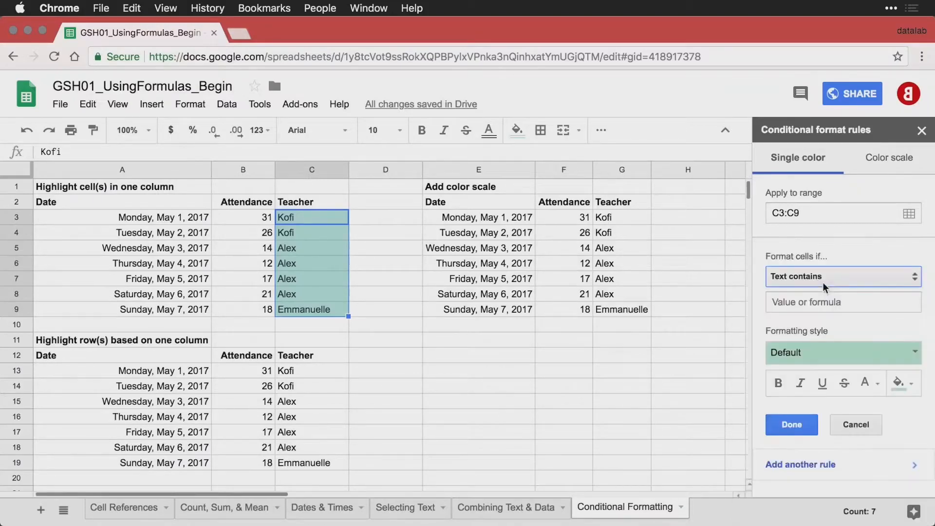
left_click(822, 300)
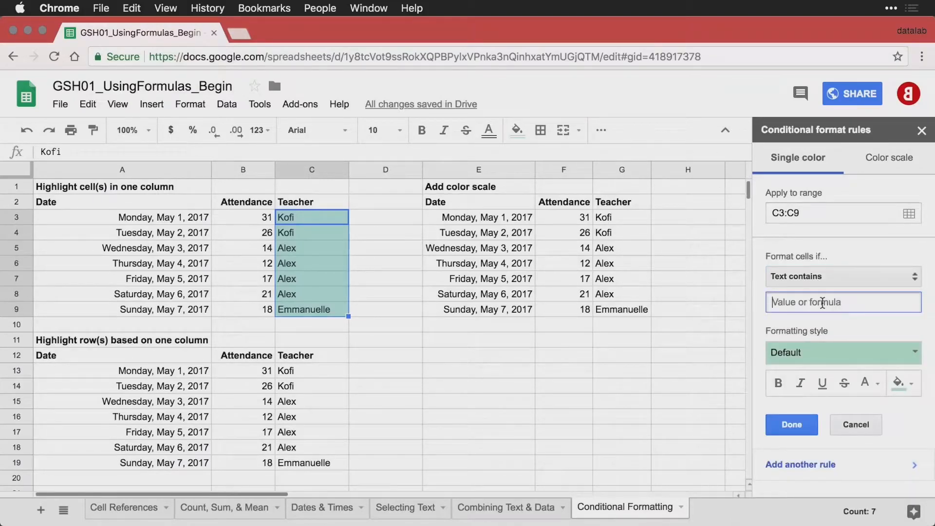
type("Emmanuelle")
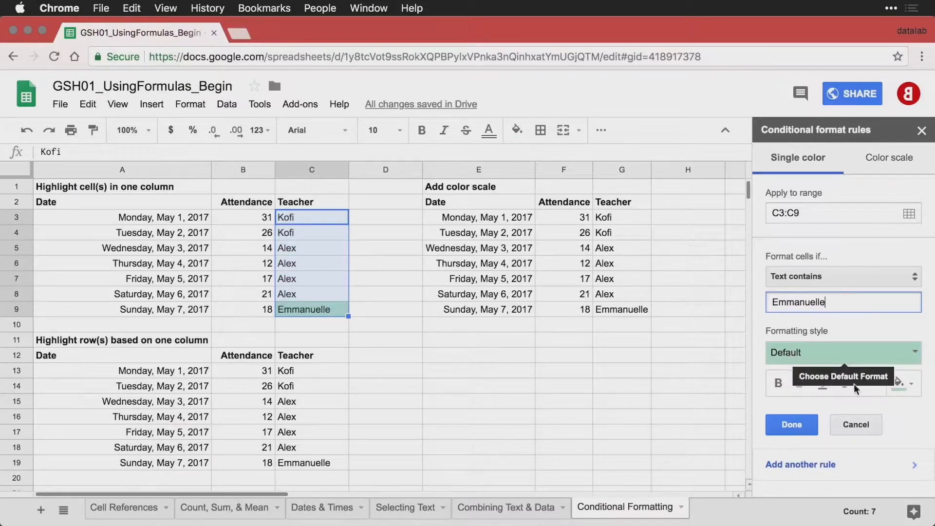
left_click(912, 386)
left_click(884, 388)
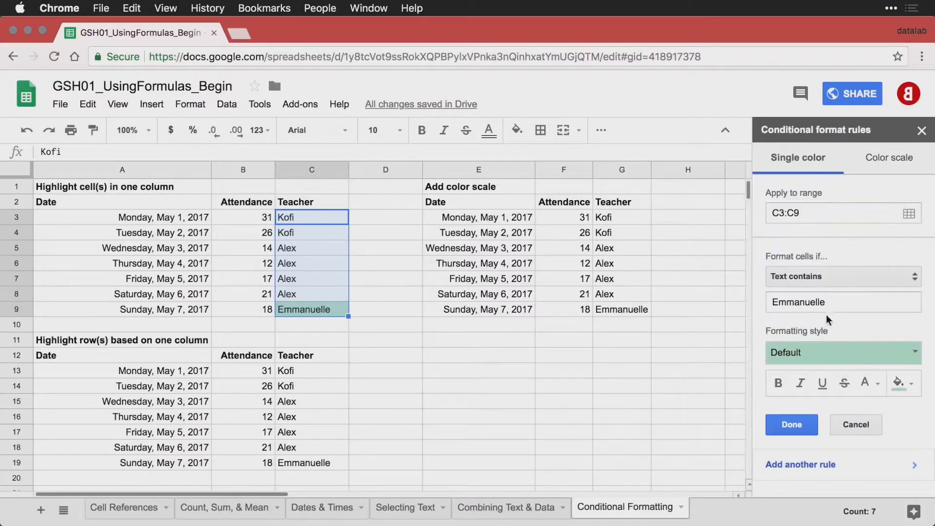
left_click(791, 425)
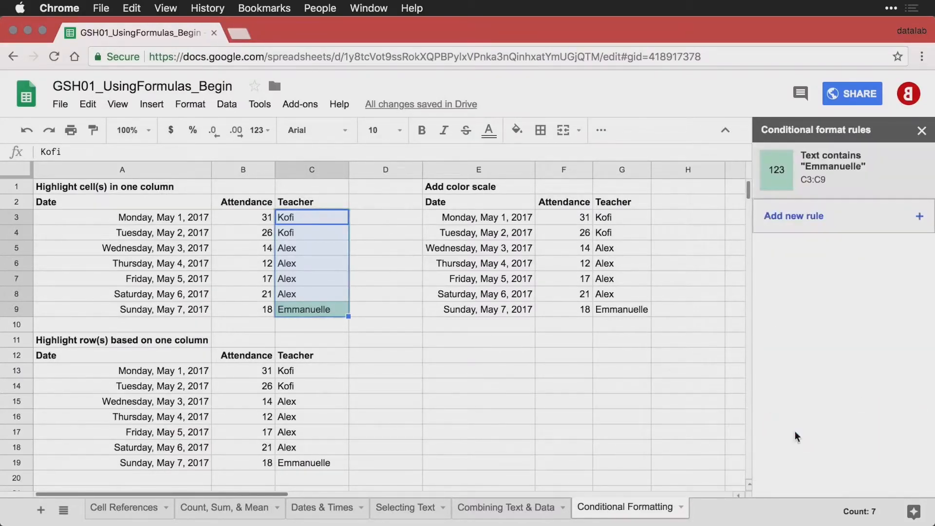
left_click(367, 276)
Replace Alex with Emmanuelle in C5 so that cell is shaded green as well.
left_click(300, 293)
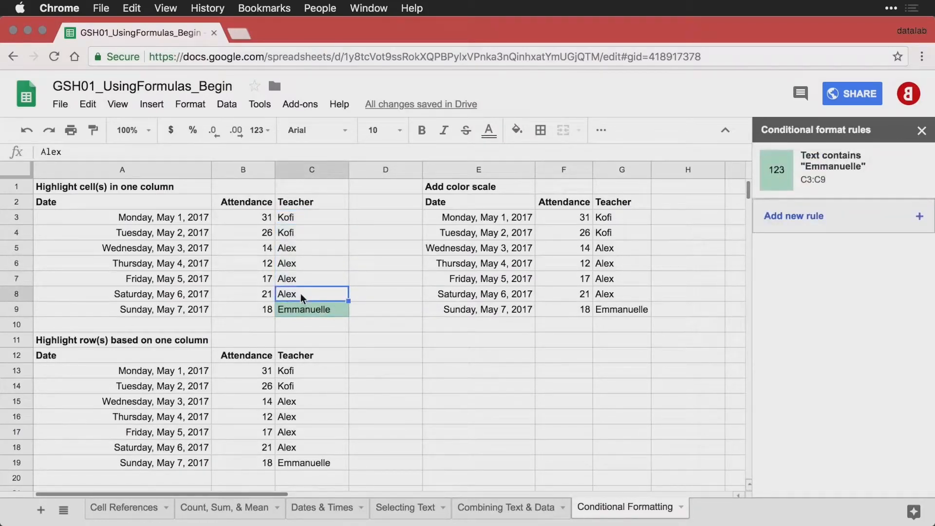
key("Down")
key("Up")
key("Up")
key("Up")
key("Up")
key("Up")
key("Up")
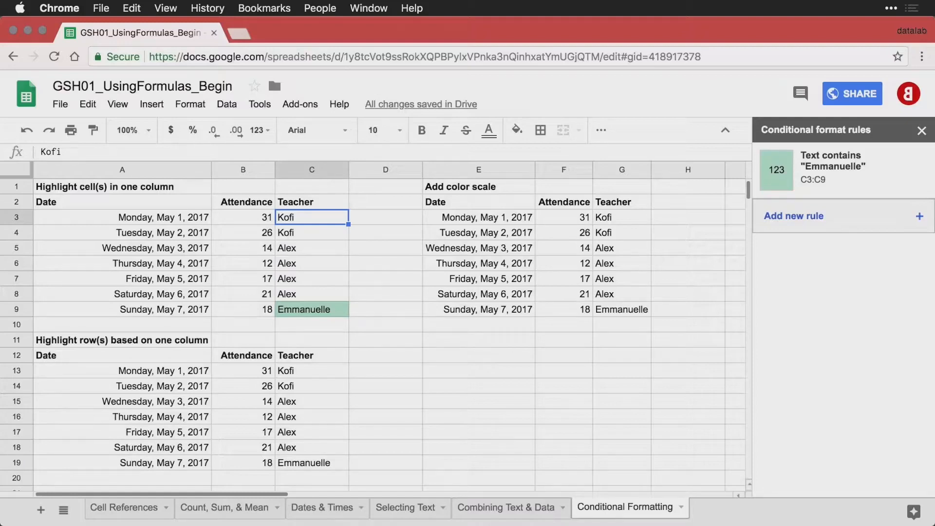
key("Down")
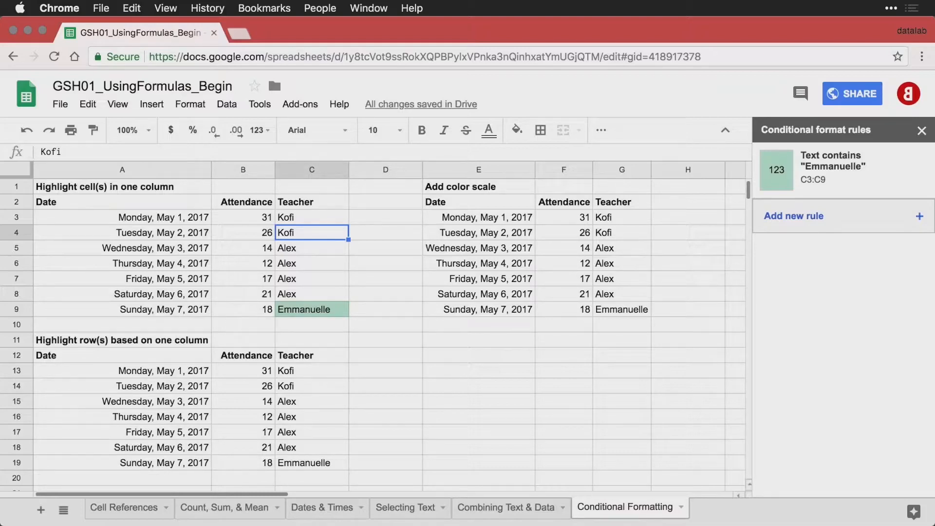
key("Down")
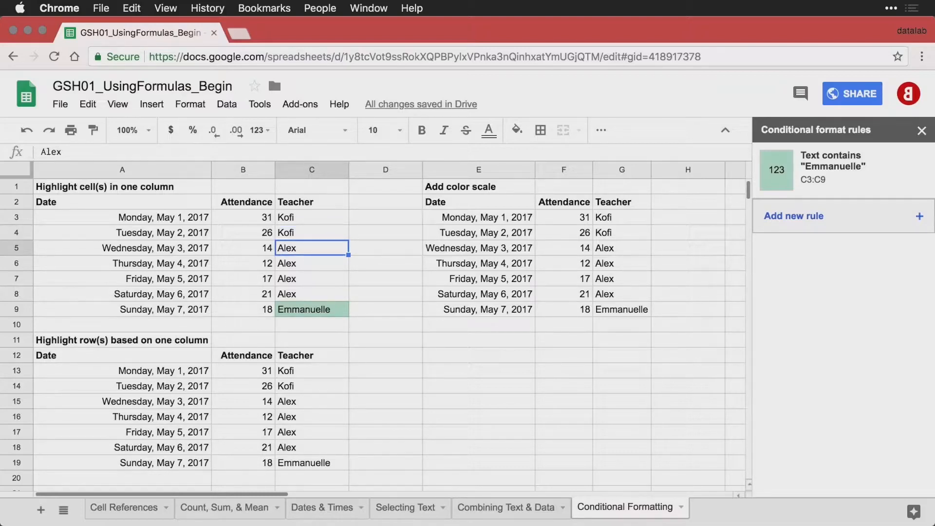
type("Ema")
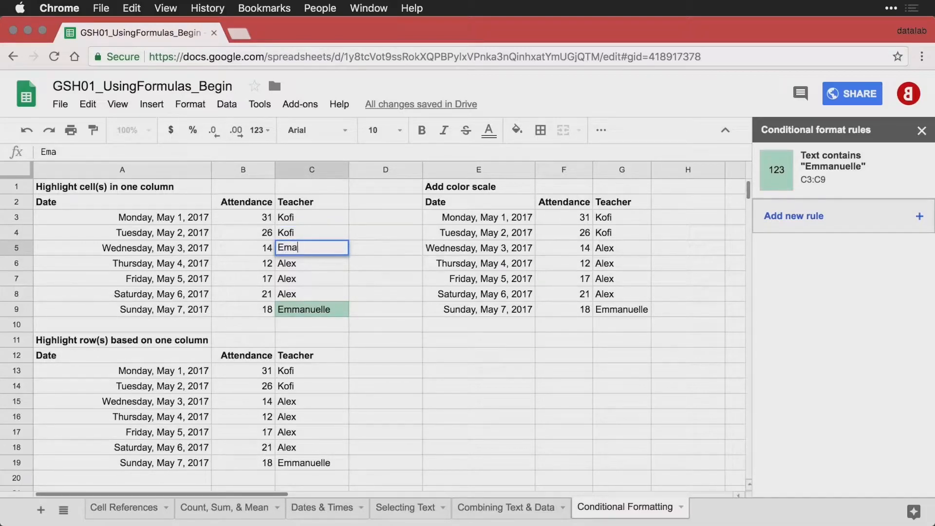
key("BackSpace")
type("m")
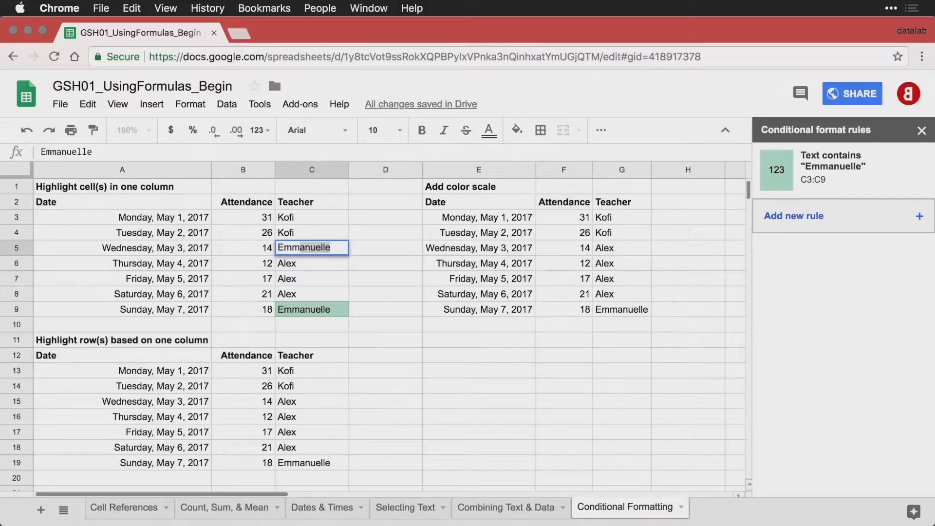
key("Return")
key("Down")
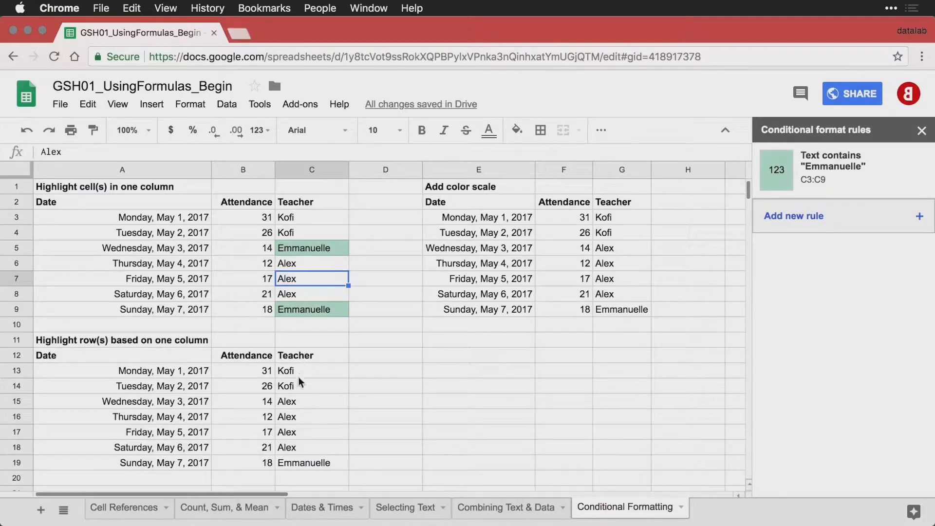
left_click(309, 462)
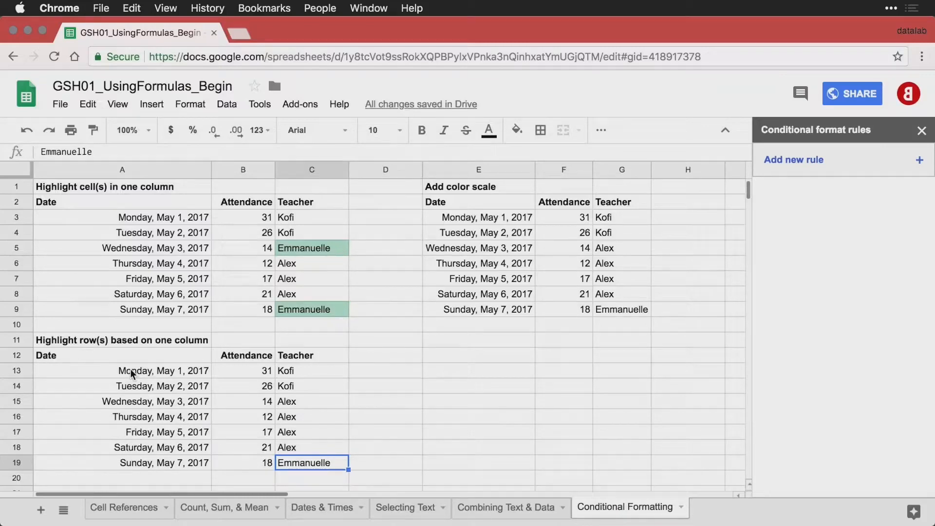
Add a custom formula rule =$C13="Emmanuelle" on A13:C19 to shade matching rows green.
left_click_drag(130, 369, 297, 464)
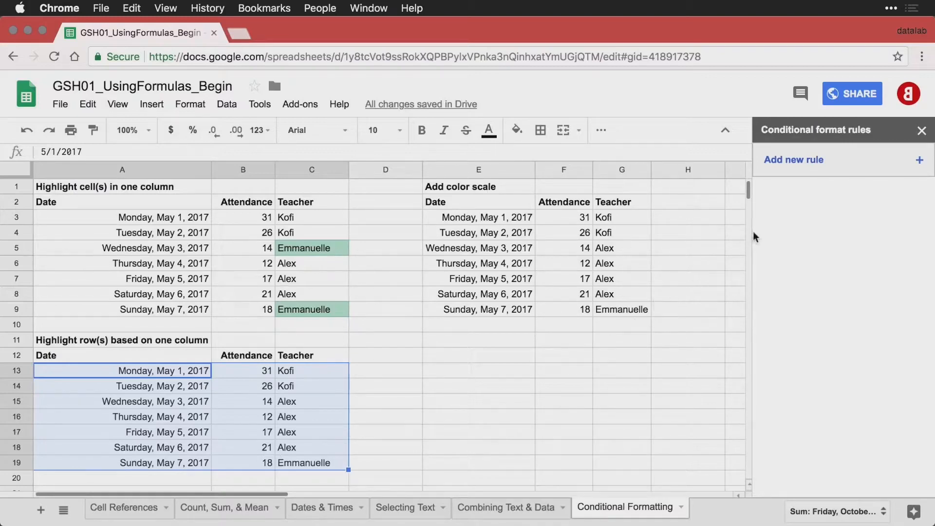
left_click(856, 170)
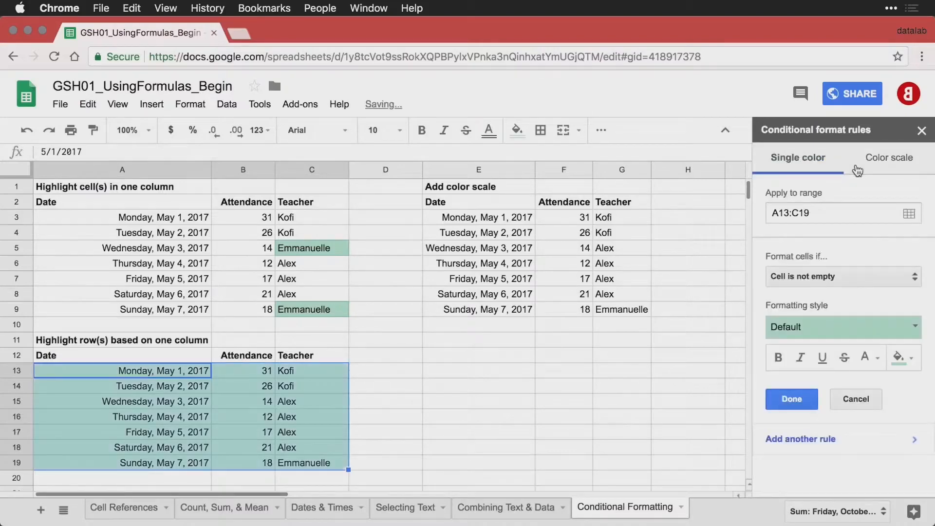
left_click(868, 278)
scroll(861, 343, "down", 3)
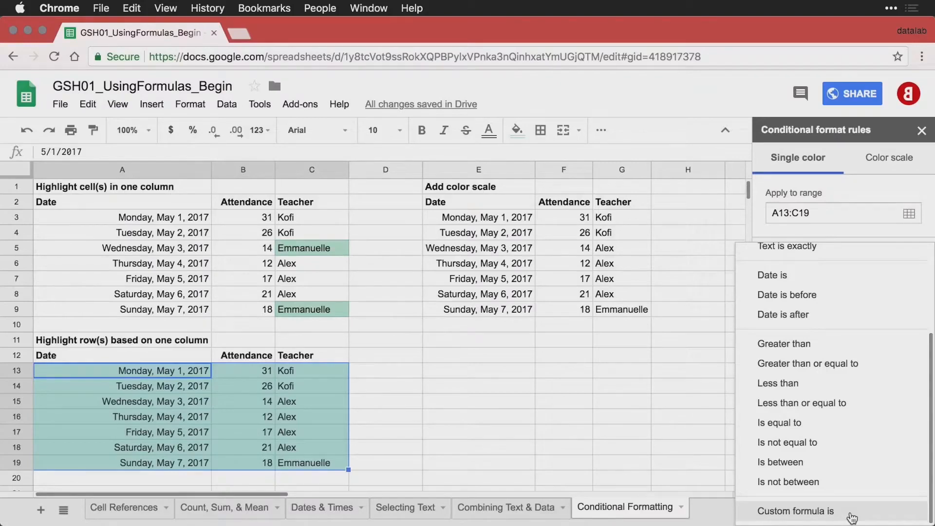
left_click(851, 515)
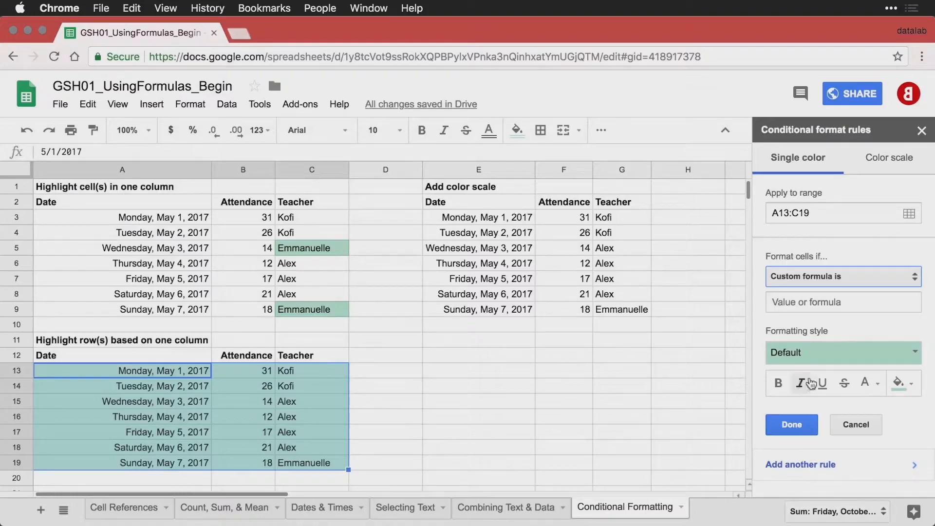
left_click(833, 302)
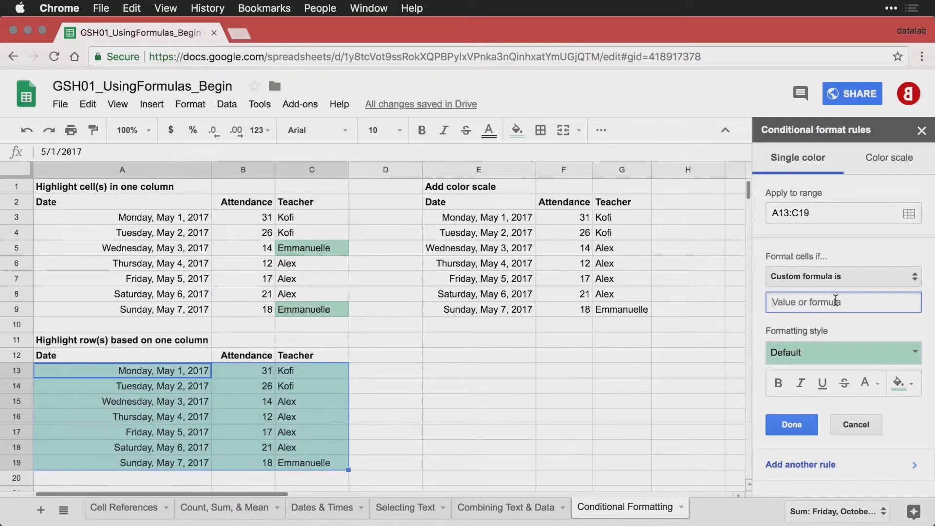
type("=$C13=\"Emmanuelle\"")
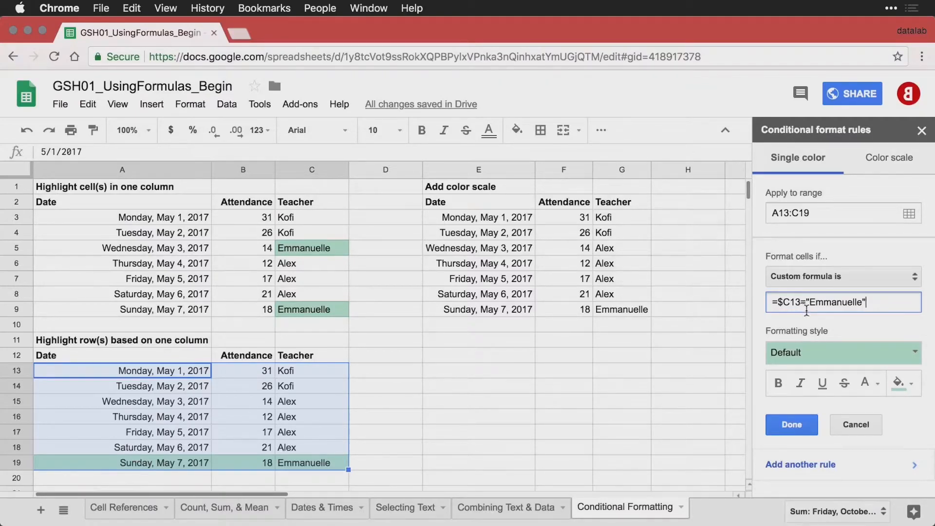
left_click(791, 424)
left_click(425, 405)
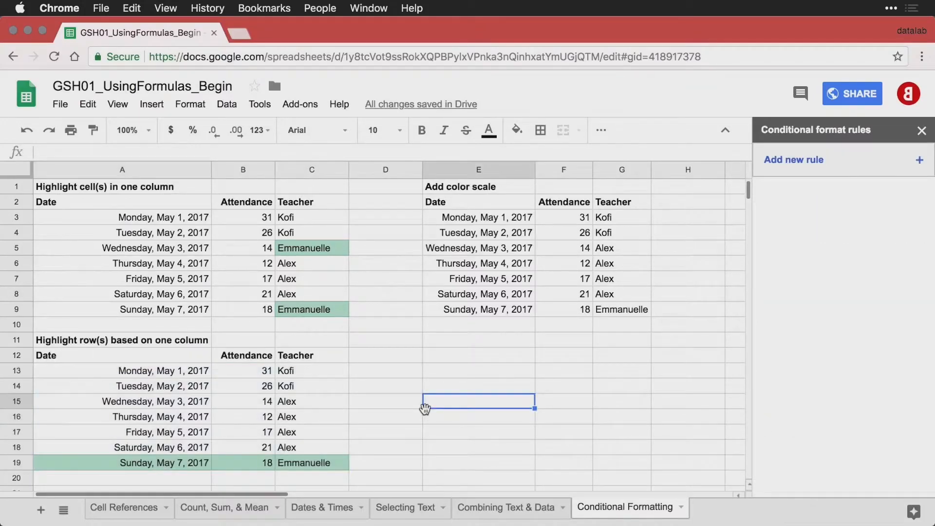
Change C15 from Alex to Emmanuelle so the May 3 row highlights green.
left_click(312, 390)
left_click(324, 406)
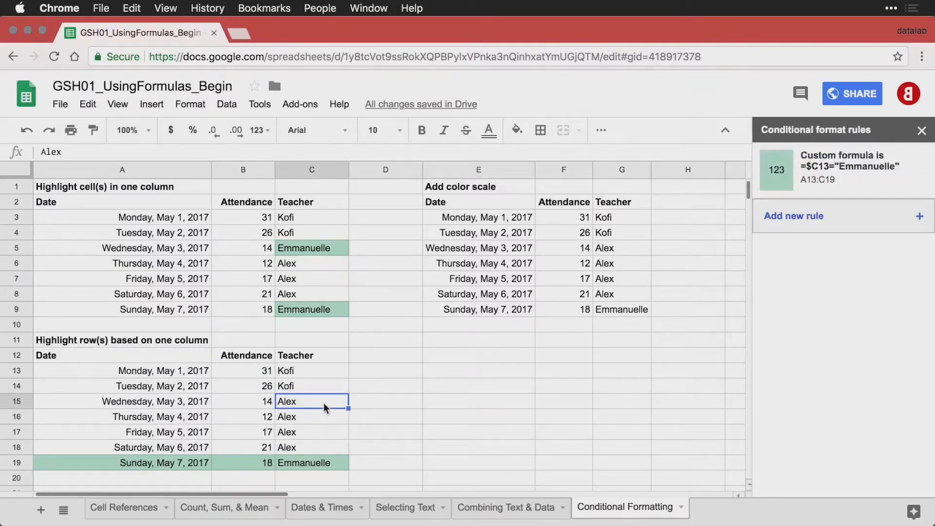
type("Emmanuel")
key("Return")
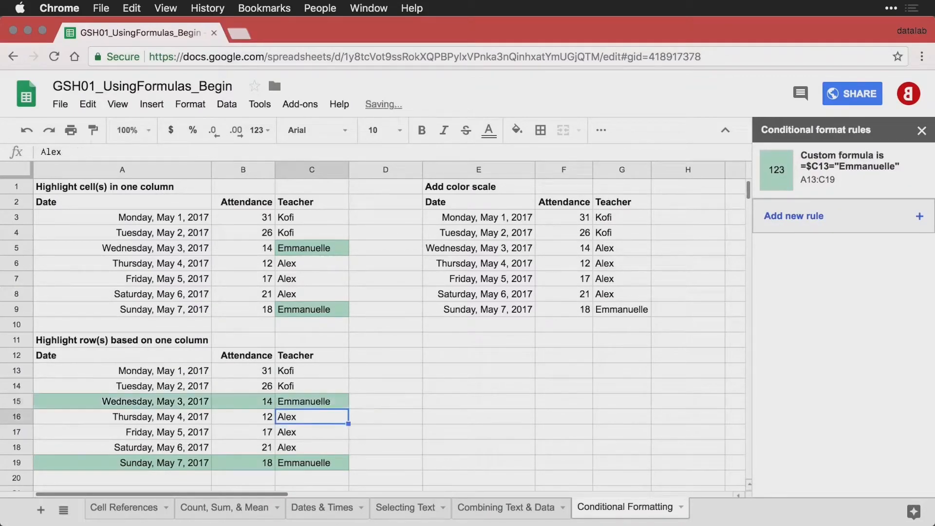
left_click(366, 376)
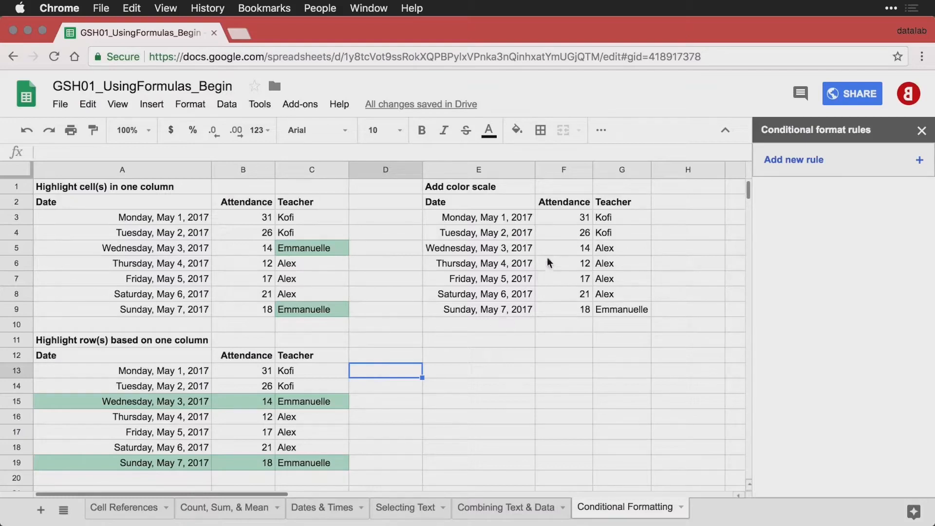
Apply the White to green colour scale preset to the attendance values in F3:F9.
left_click(577, 218)
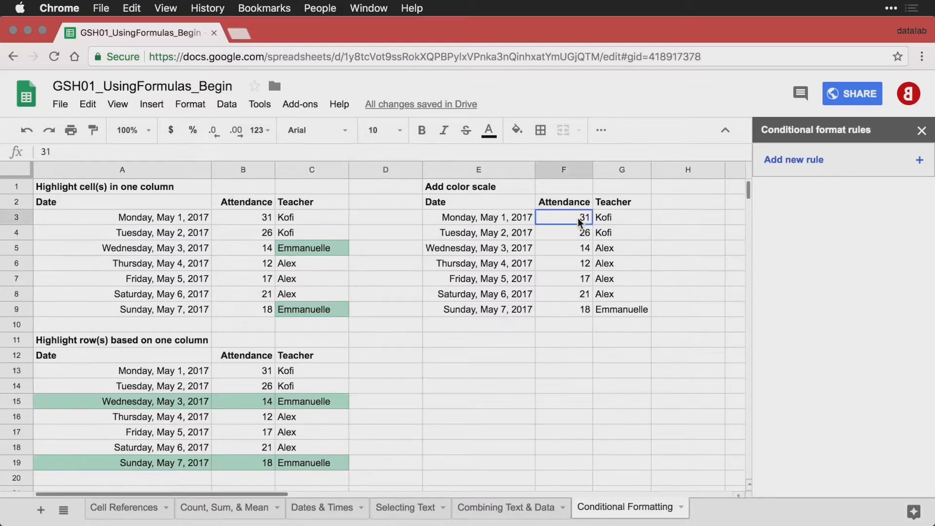
left_click_drag(580, 221, 573, 306)
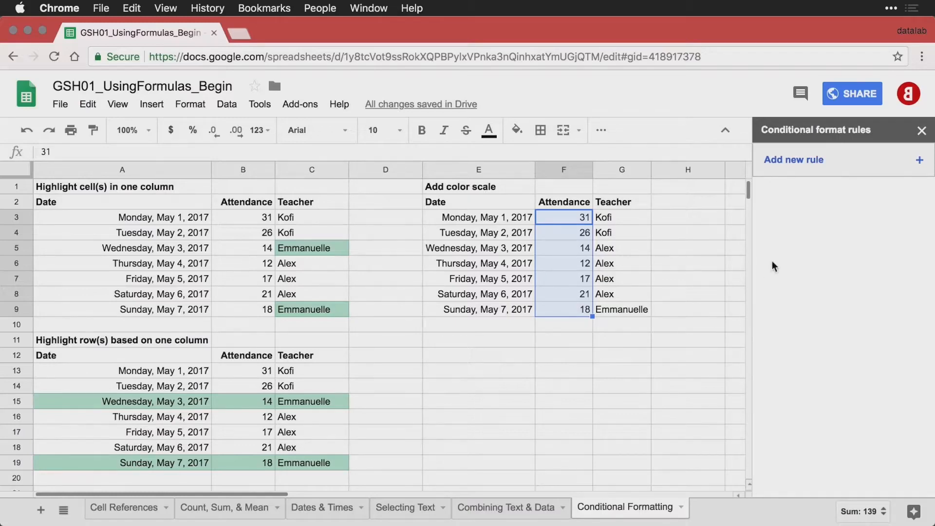
left_click(836, 163)
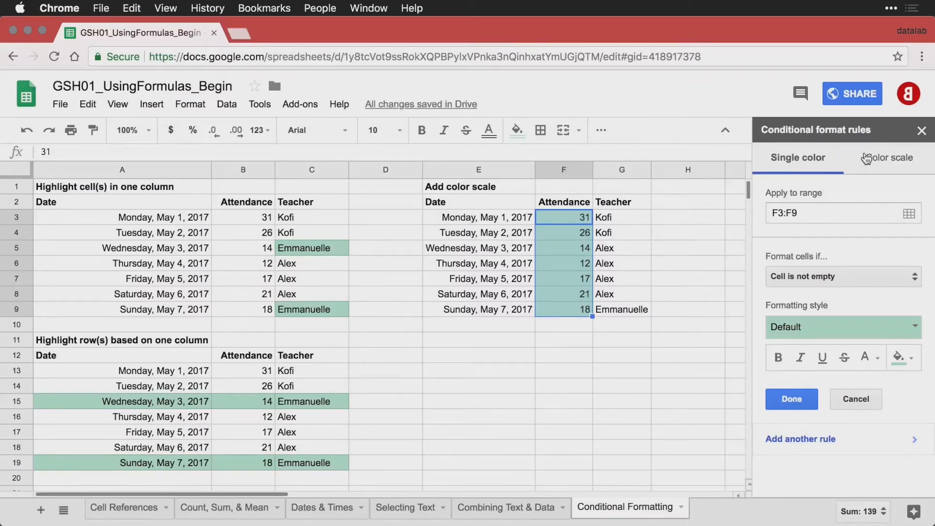
left_click(895, 164)
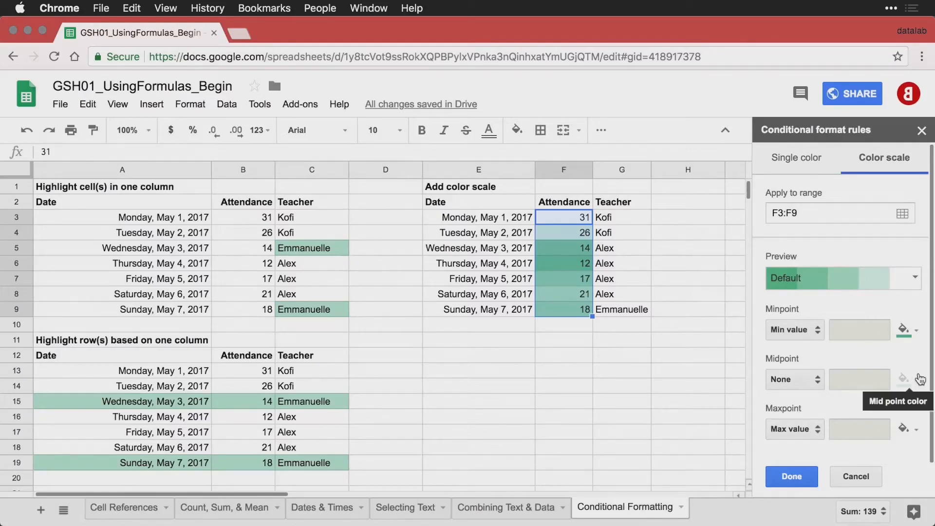
left_click(915, 281)
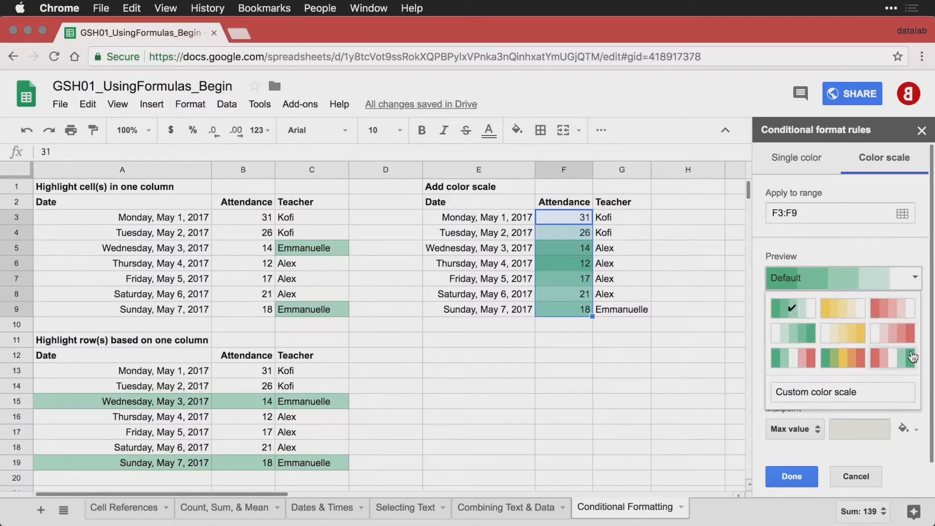
left_click(797, 337)
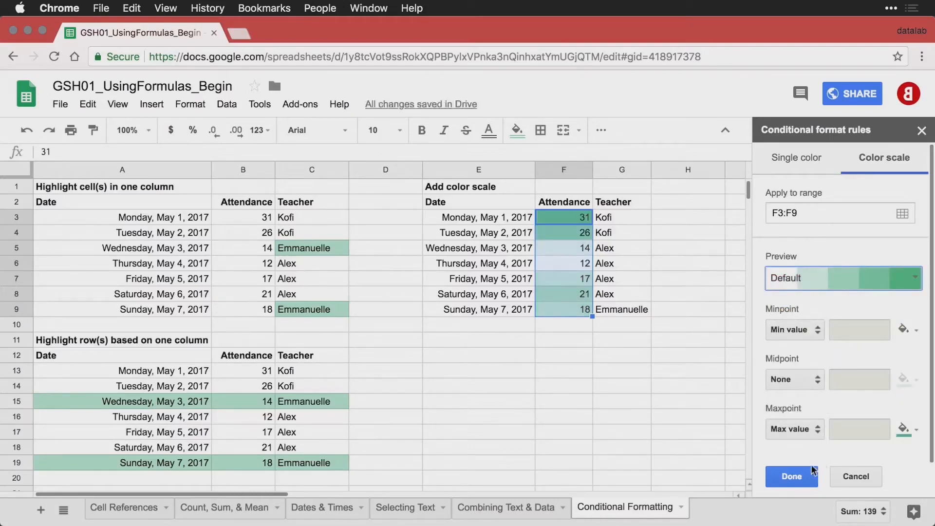
left_click(797, 476)
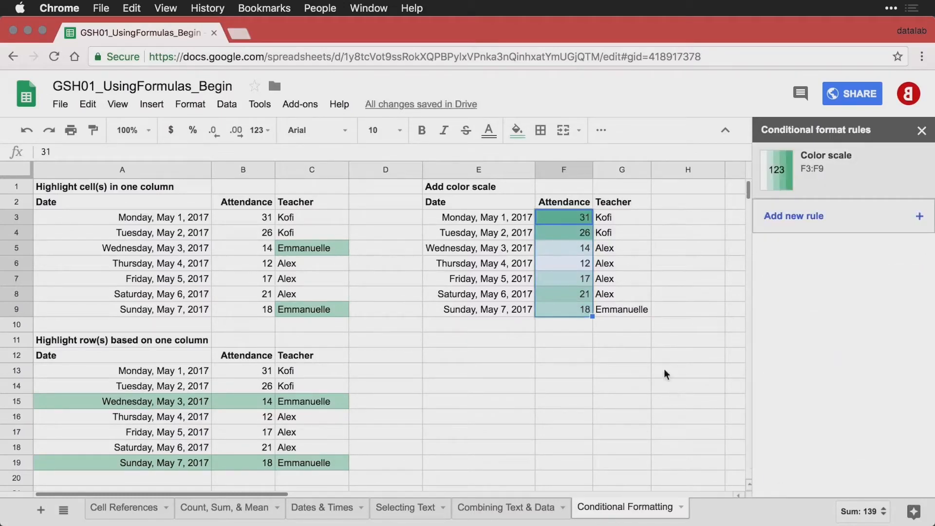
left_click(636, 294)
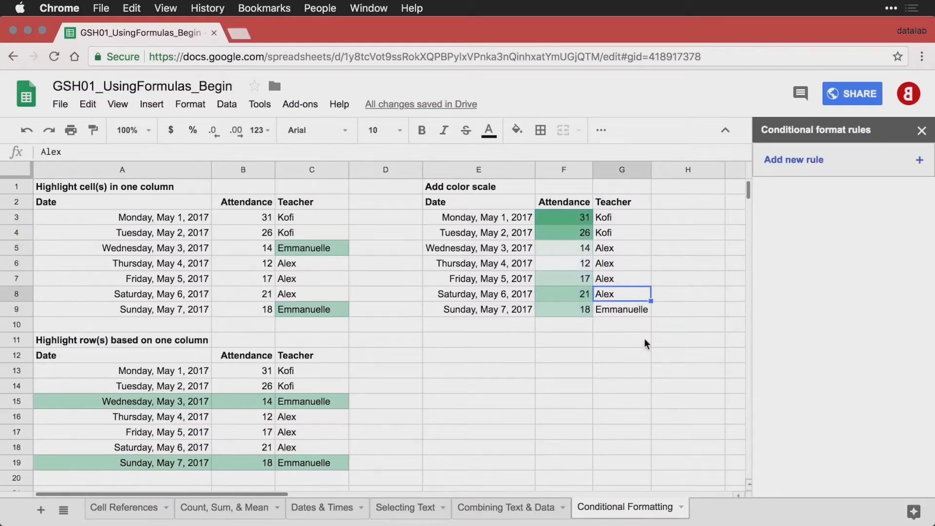